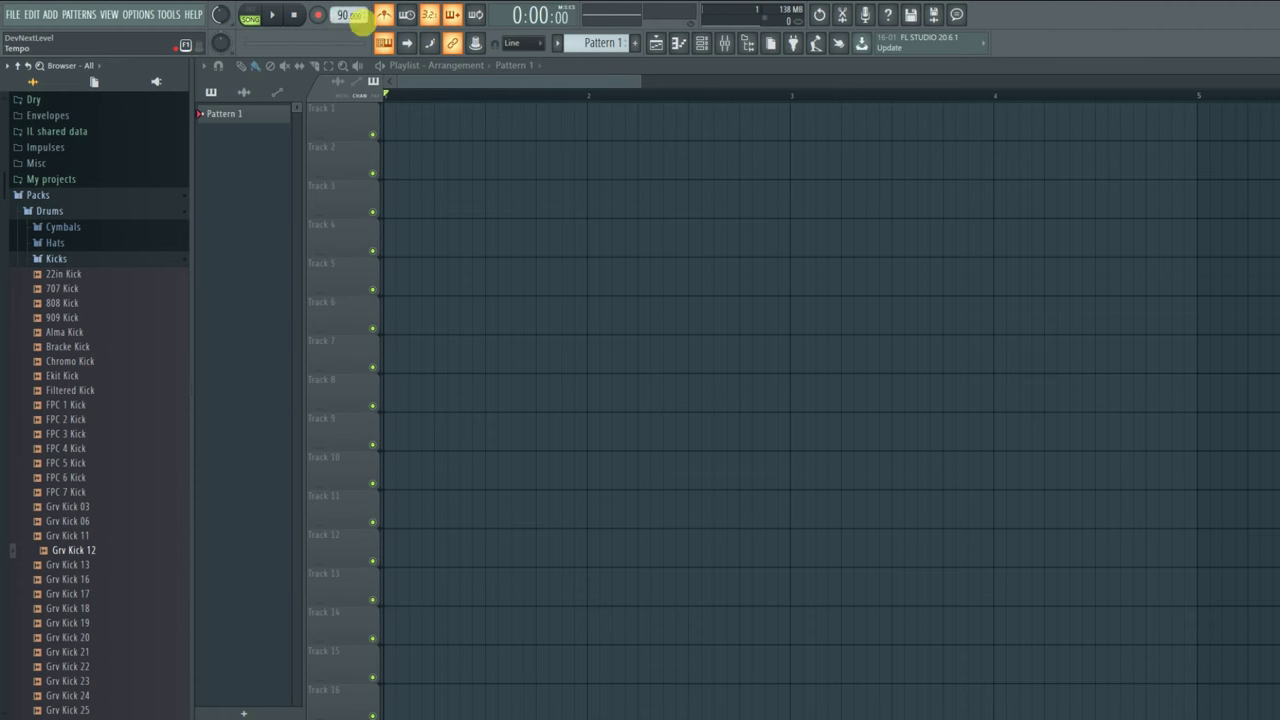
# - Set the tempo to 98 BPM and place Pattern 1 at the start of Track 1 in the playlist
pyautogui.scroll(8, 340, 15)
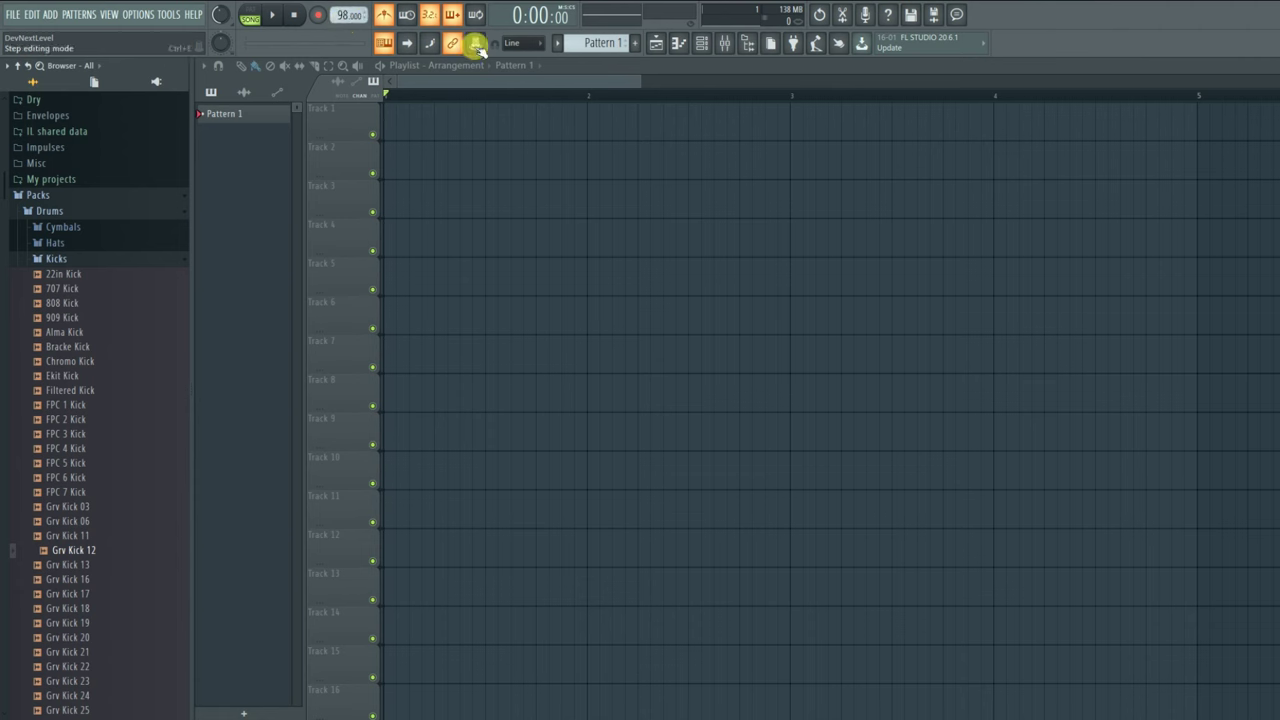
pyautogui.click(434, 123)
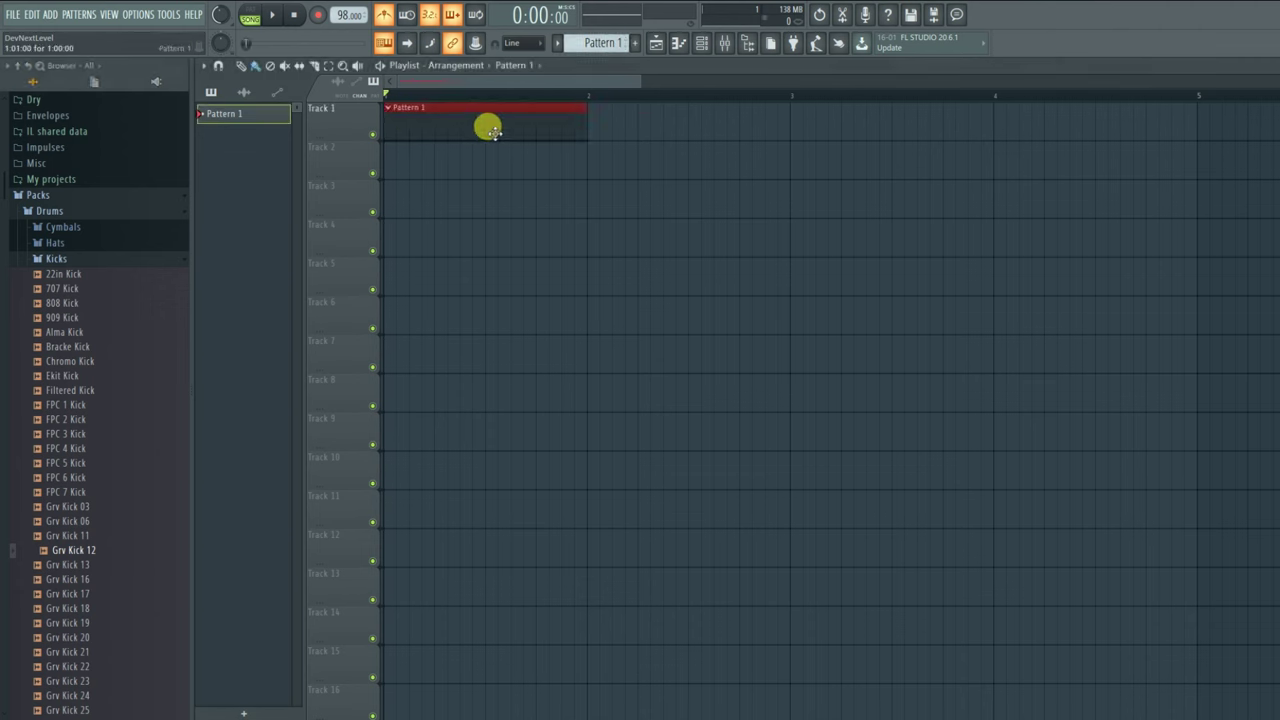
# - In the FL Keys piano roll, add the notes G6, C7, A#6 and A6 on the four beats of bar 1
pyautogui.doubleClick(487, 126)
pyautogui.rightClick(740, 213)
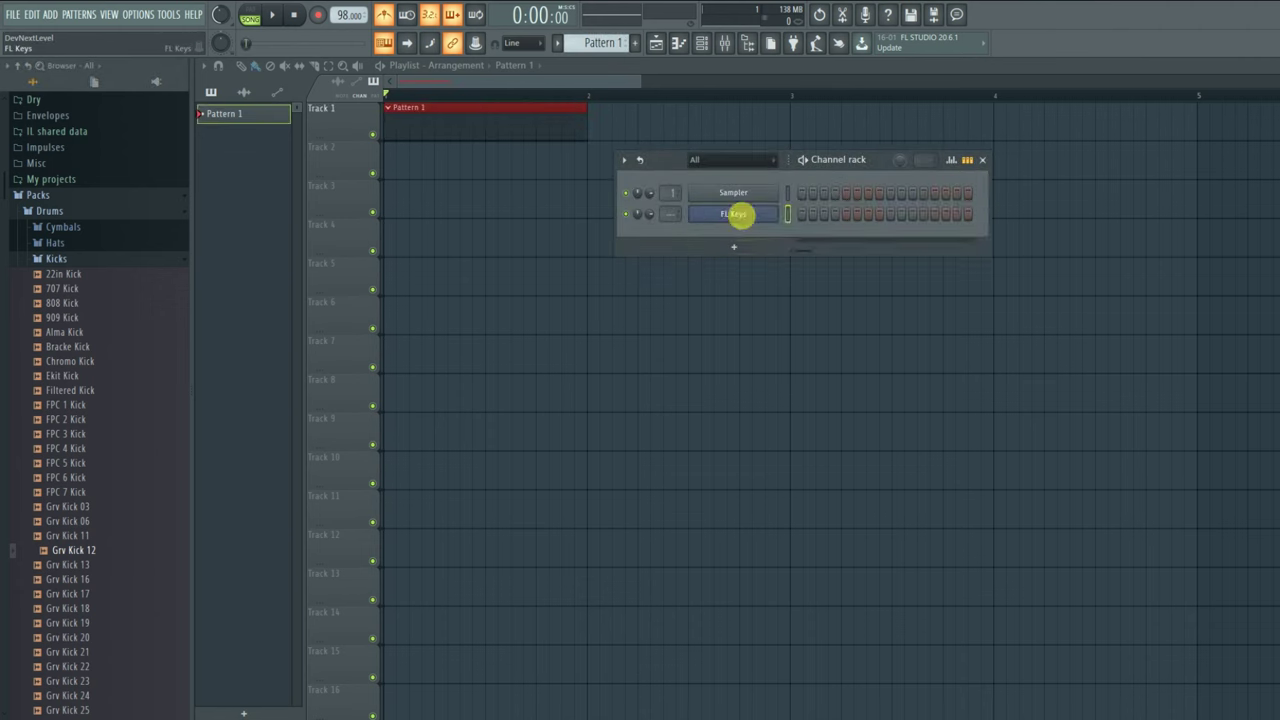
pyautogui.click(790, 218)
pyautogui.rightClick(750, 228)
pyautogui.click(790, 216)
pyautogui.click(256, 308)
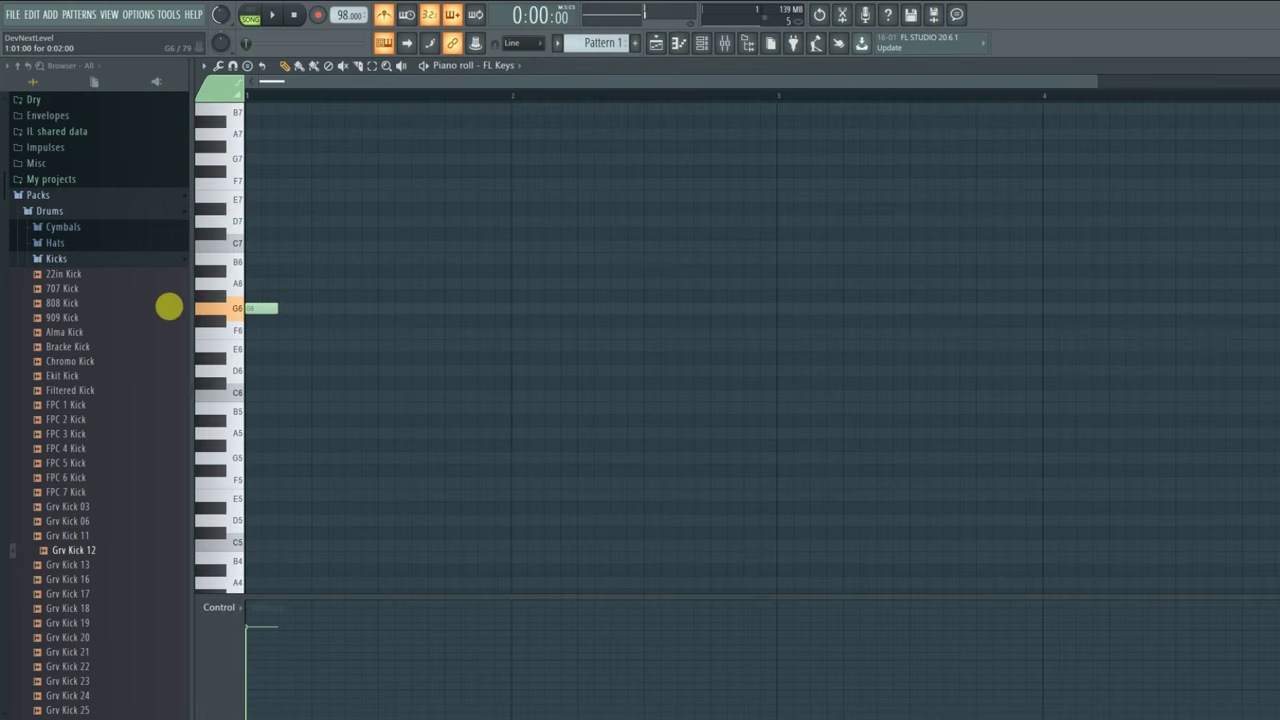
pyautogui.moveTo(306, 257); pyautogui.dragTo(308, 247)
pyautogui.click(381, 270)
pyautogui.click(448, 283)
# - Play back the FL Keys melody and return to the playlist
pyautogui.press('space')
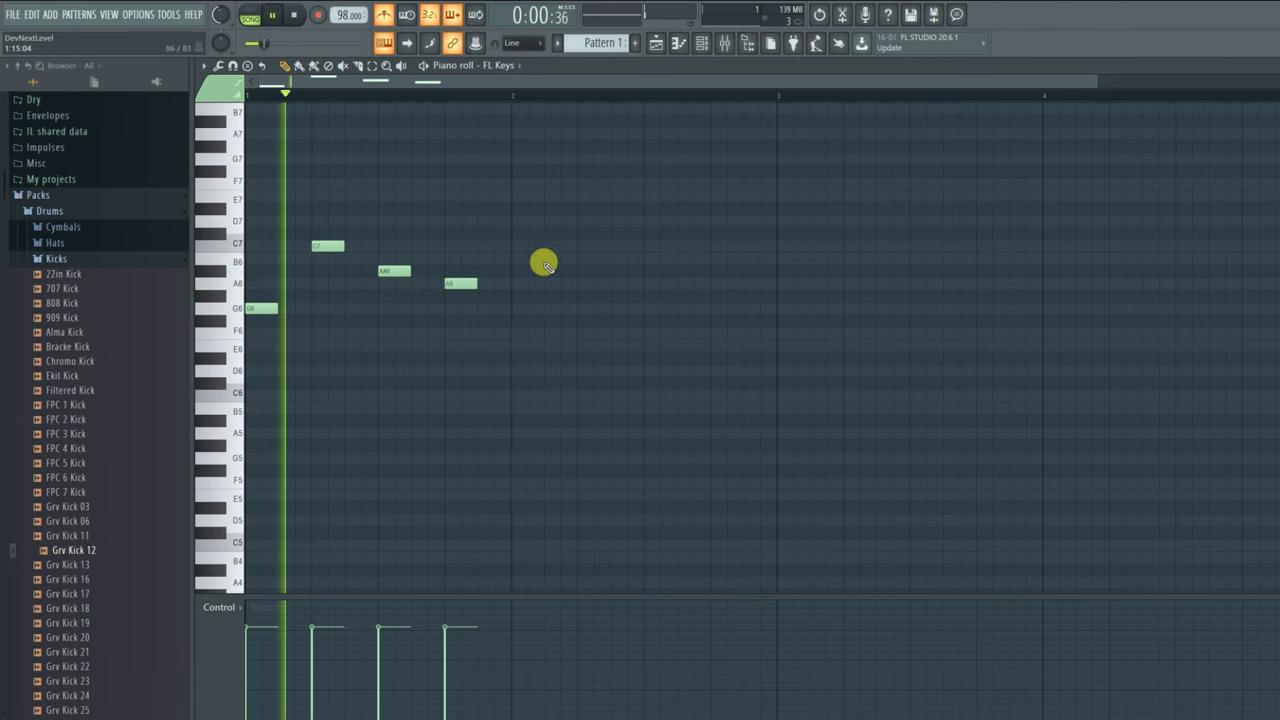
pyautogui.click(655, 42)
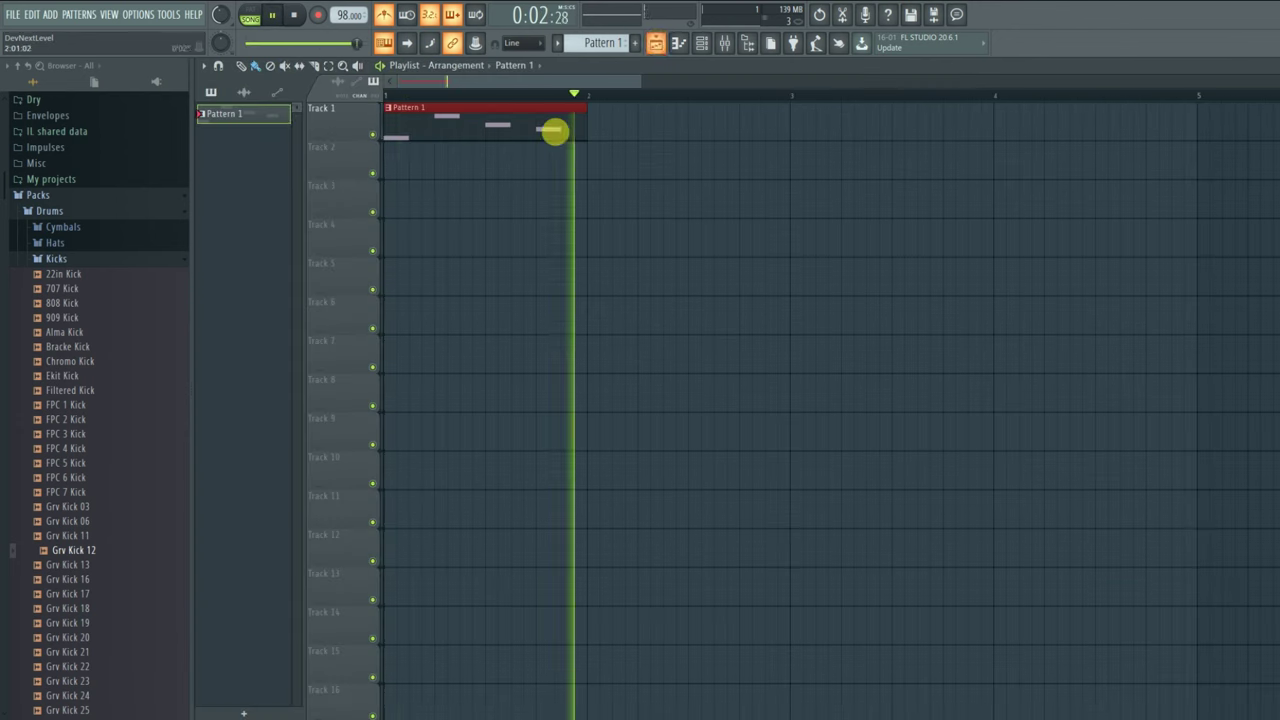
pyautogui.press('space')
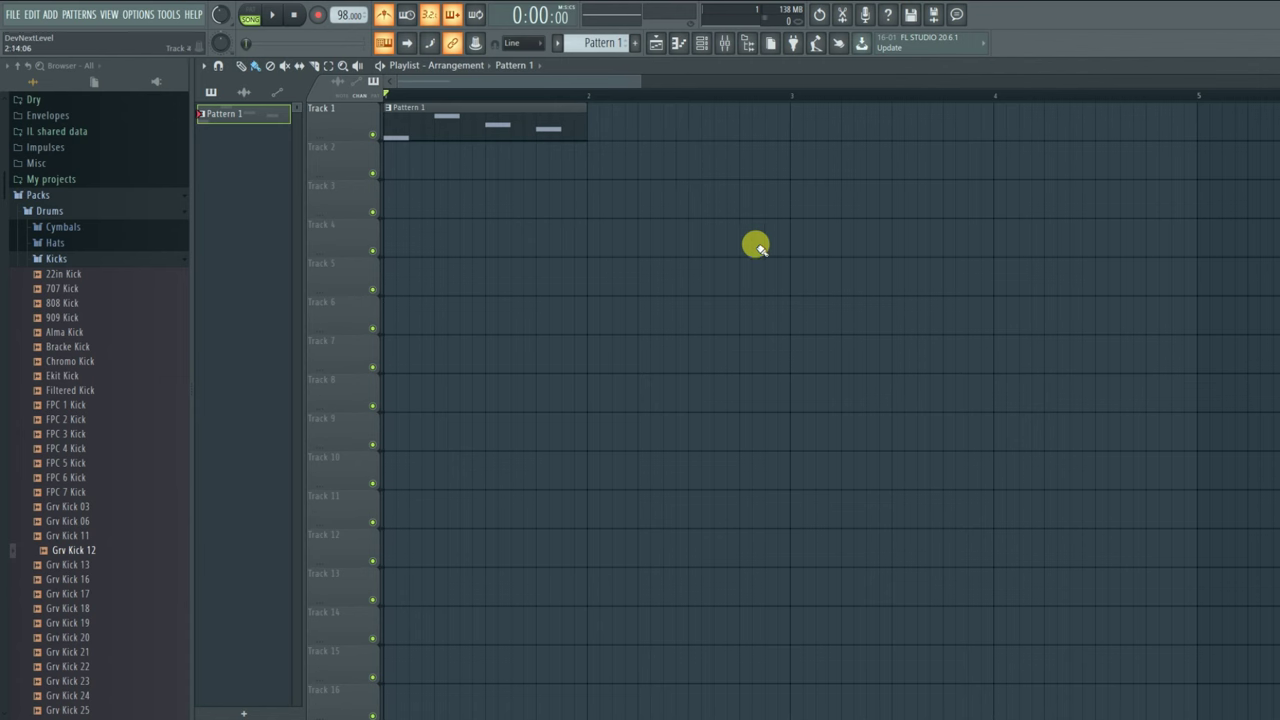
# - Add the Grv Kick 12 sample to Track 3 and the 707 Rim sample from the Snares pack to Track 5
pyautogui.moveTo(98, 543); pyautogui.dragTo(470, 228)
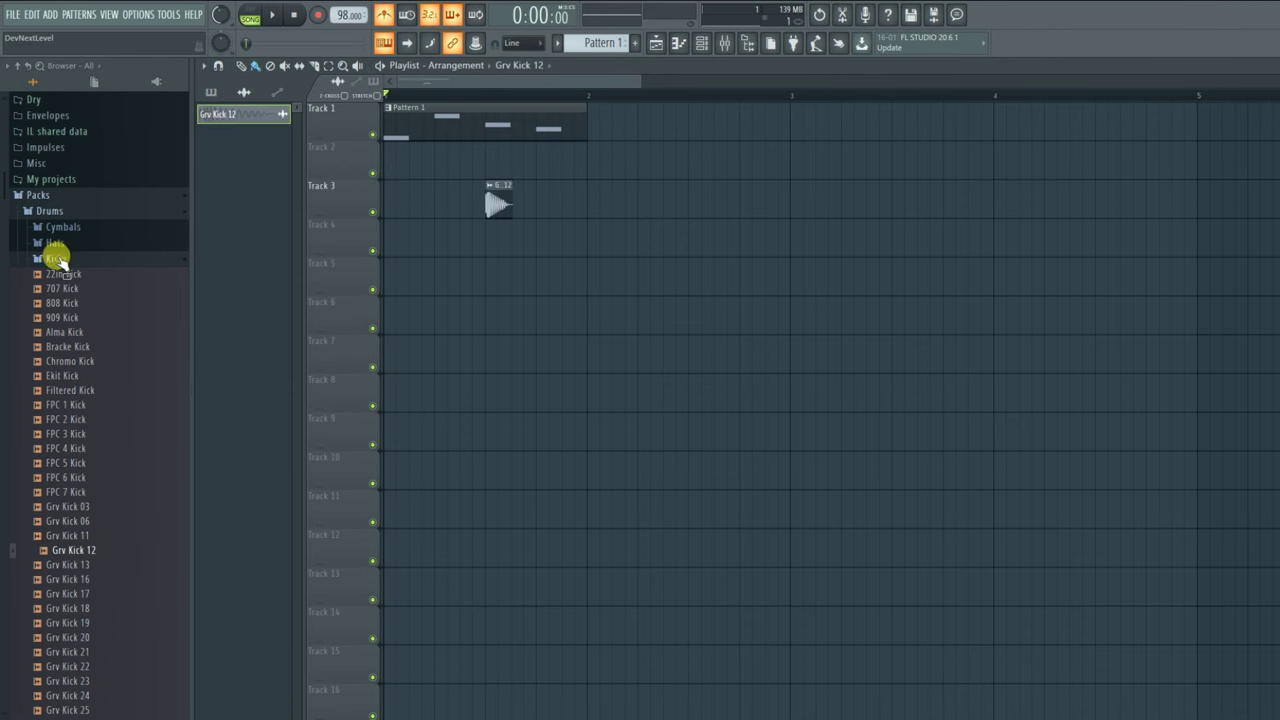
pyautogui.click(54, 258)
pyautogui.click(80, 409)
pyautogui.scroll(-5, 88, 400)
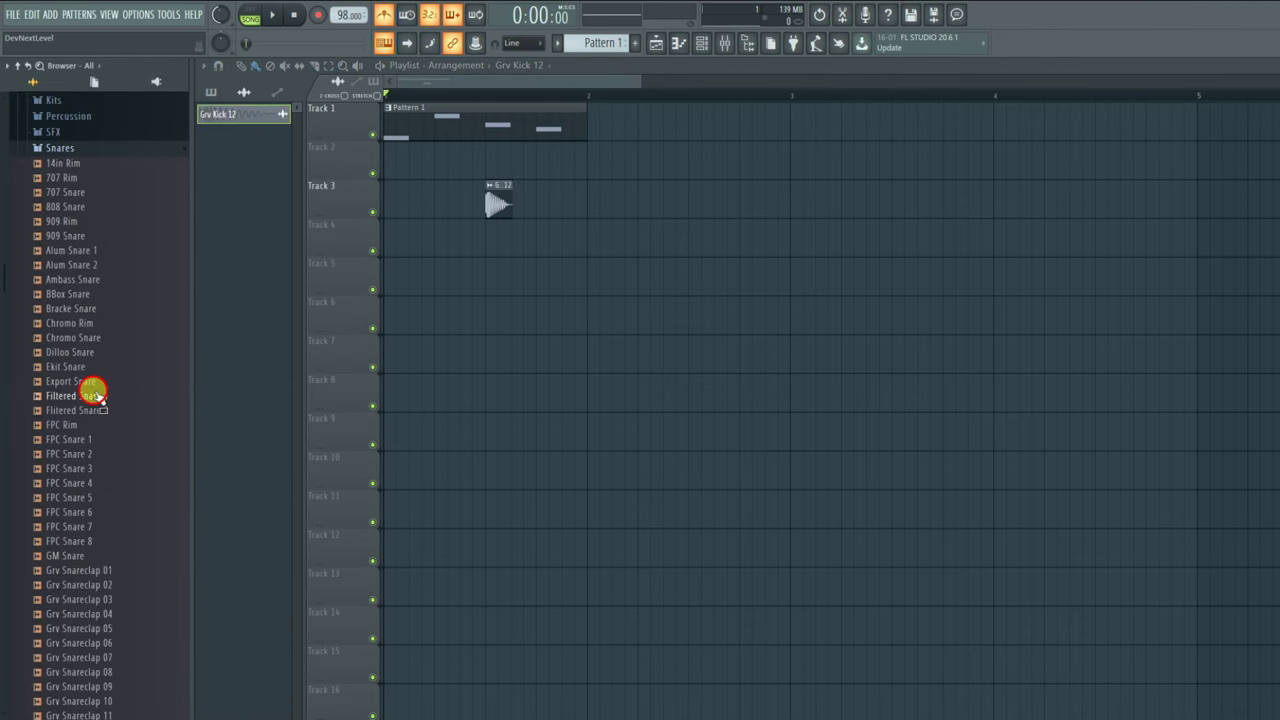
pyautogui.click(88, 190)
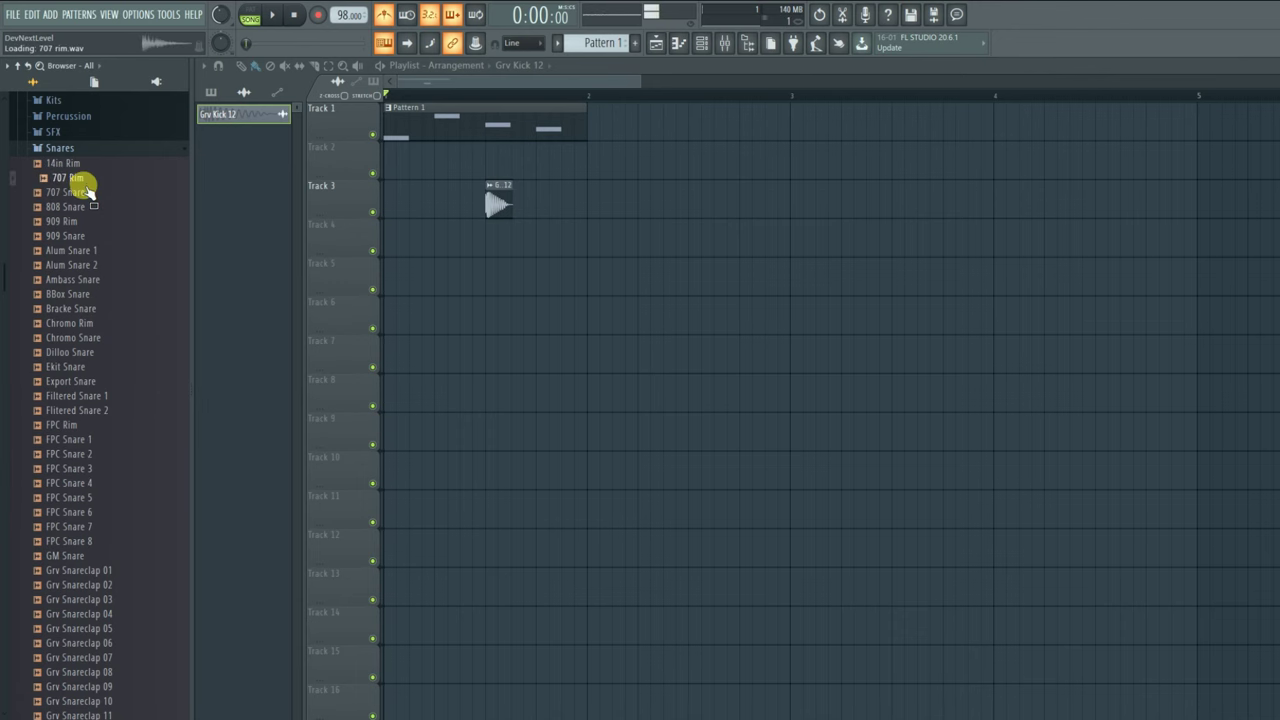
pyautogui.moveTo(86, 190); pyautogui.dragTo(474, 279)
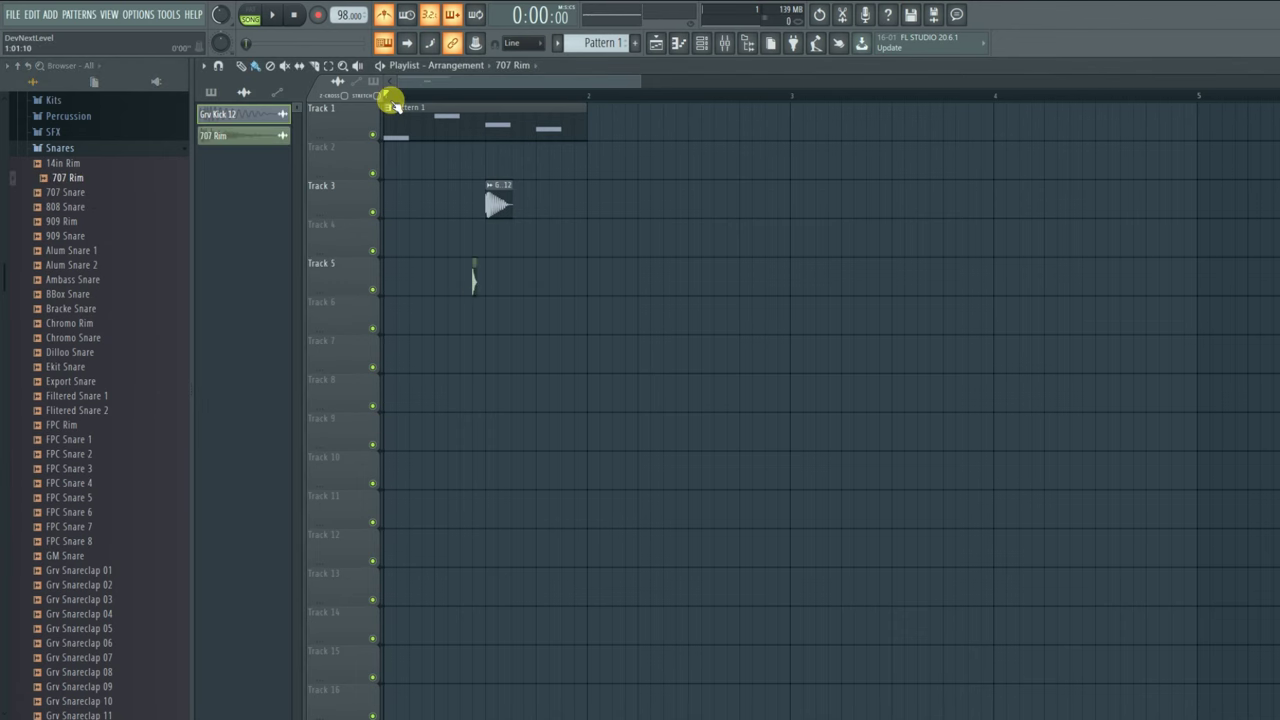
# - Move the Grv Kick 12 clip out to beat 2 of bar 2 and set bar 1 as the playback loop
pyautogui.scroll(2, 392, 100)
pyautogui.scroll(3, 392, 103)
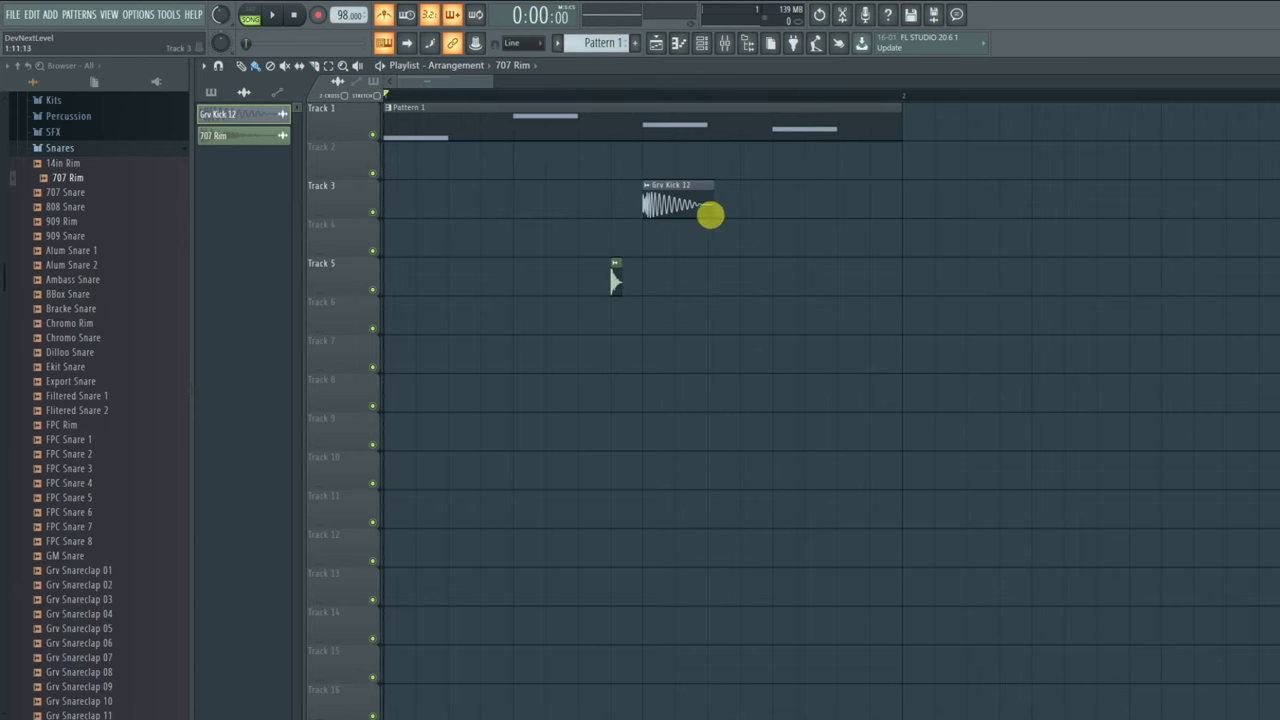
pyautogui.moveTo(688, 210); pyautogui.dragTo(1066, 206)
pyautogui.moveTo(903, 98); pyautogui.dragTo(338, 115)
pyautogui.click(937, 276)
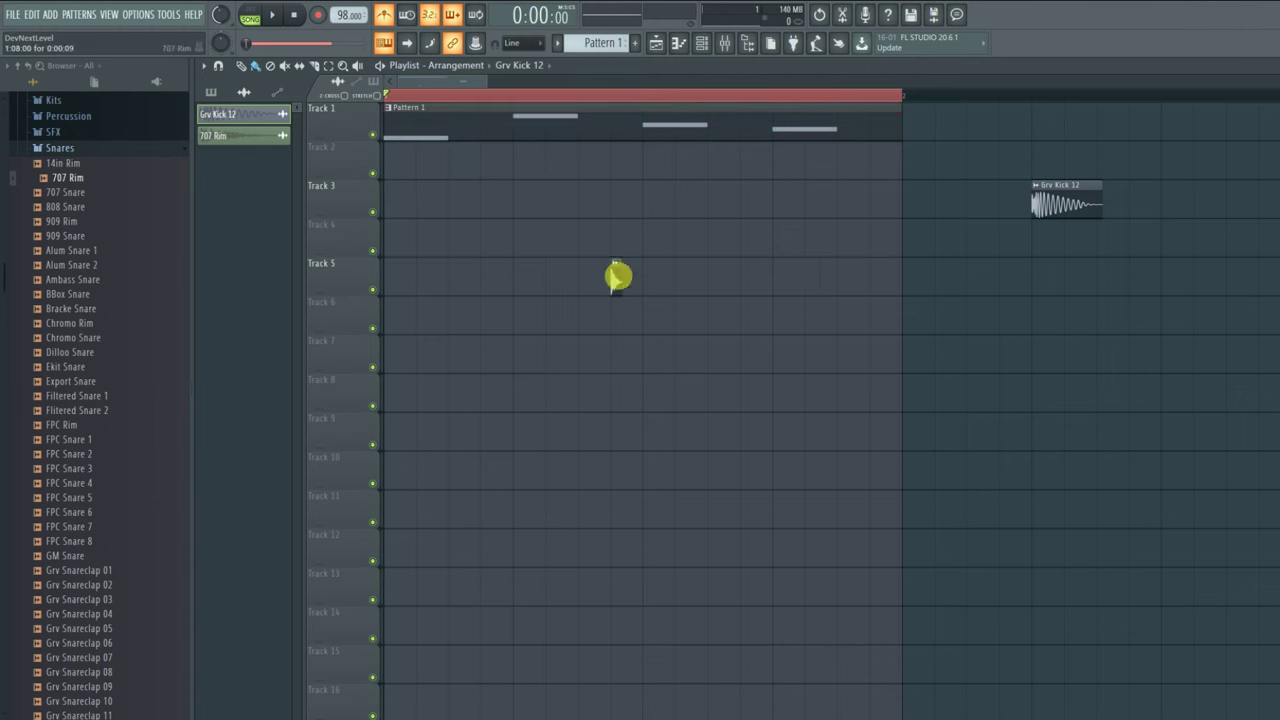
# - Place 707 Rim hits on beats 2 and 4 of Track 3, and play the loop while turning the metronome off
pyautogui.moveTo(619, 276); pyautogui.dragTo(845, 277)
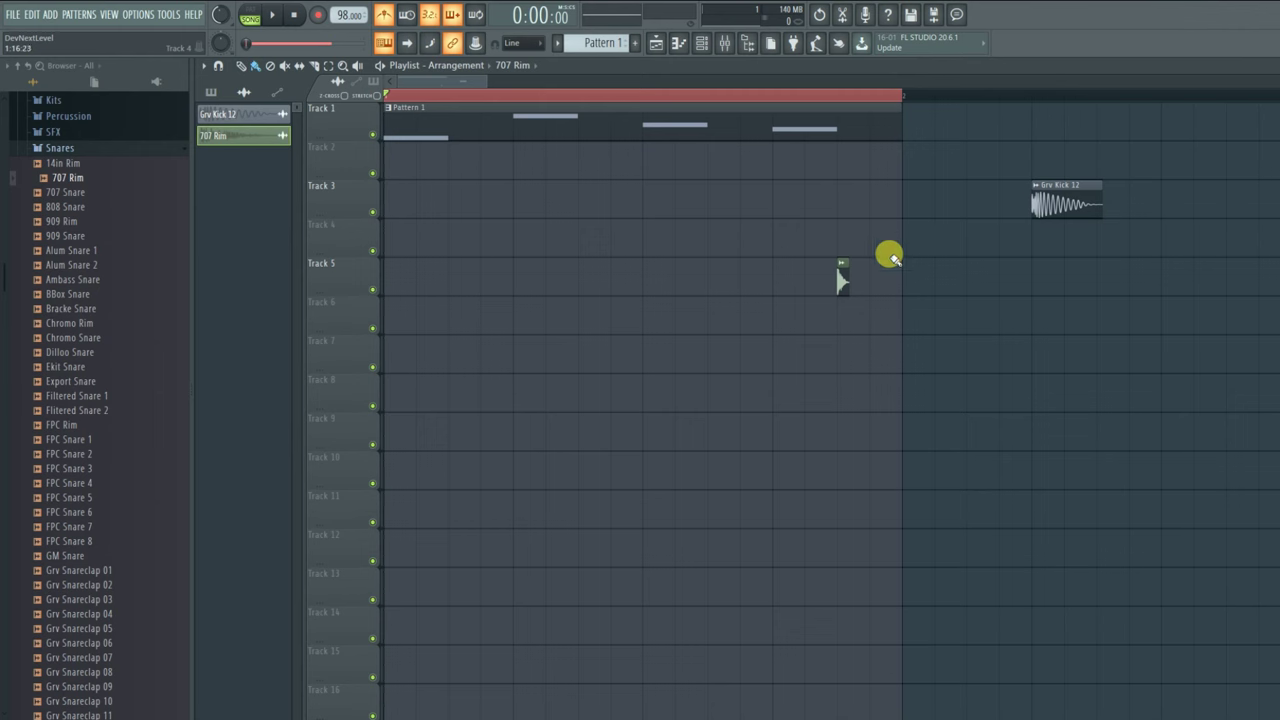
pyautogui.moveTo(845, 277); pyautogui.dragTo(525, 184)
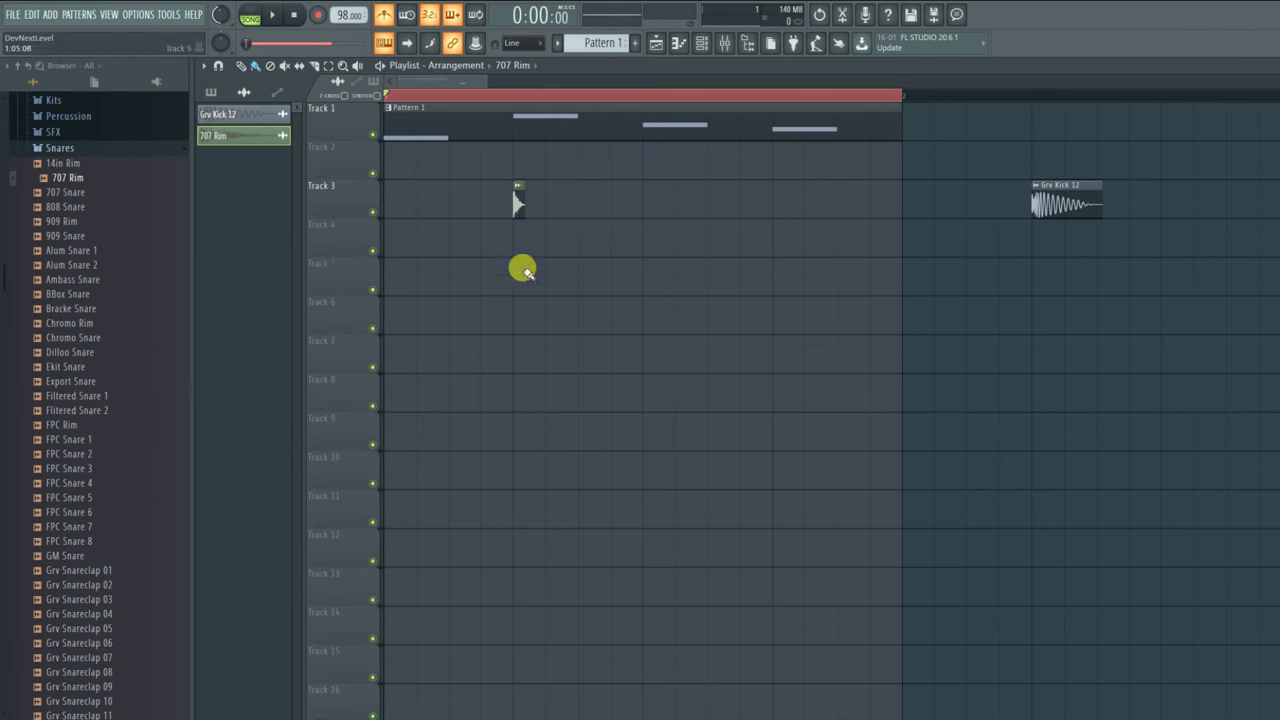
pyautogui.click(774, 192)
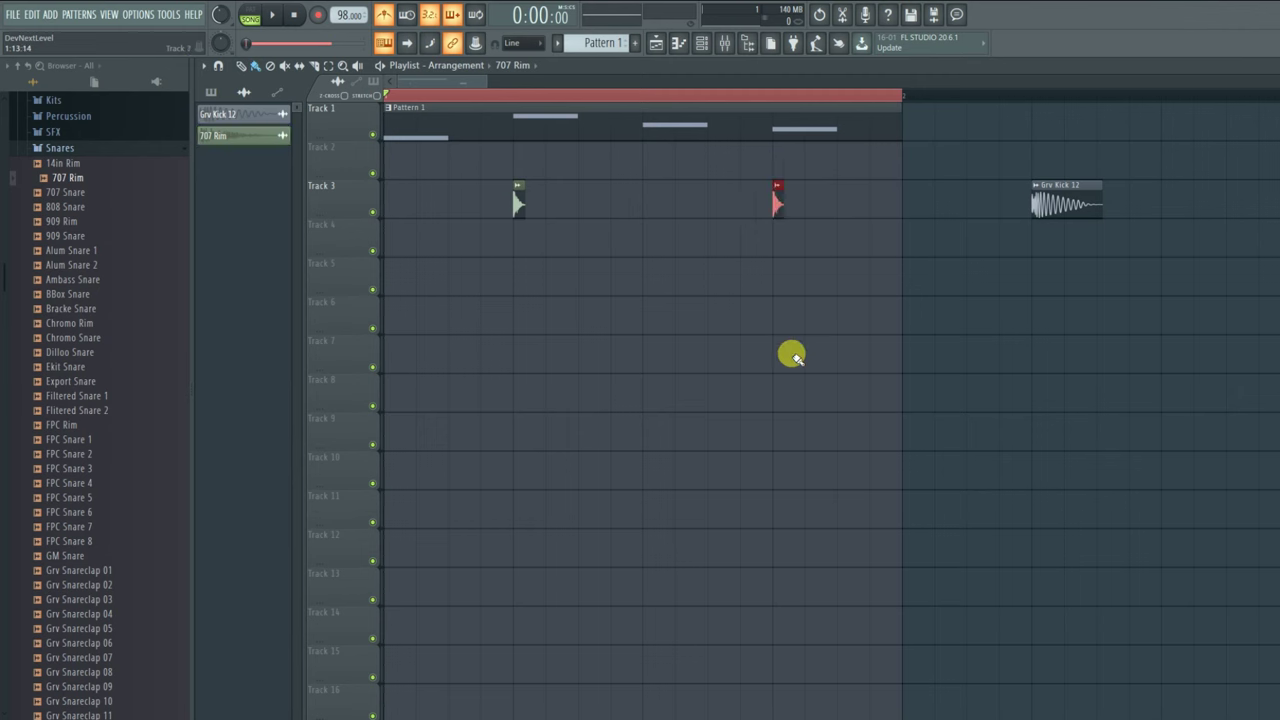
pyautogui.press('space')
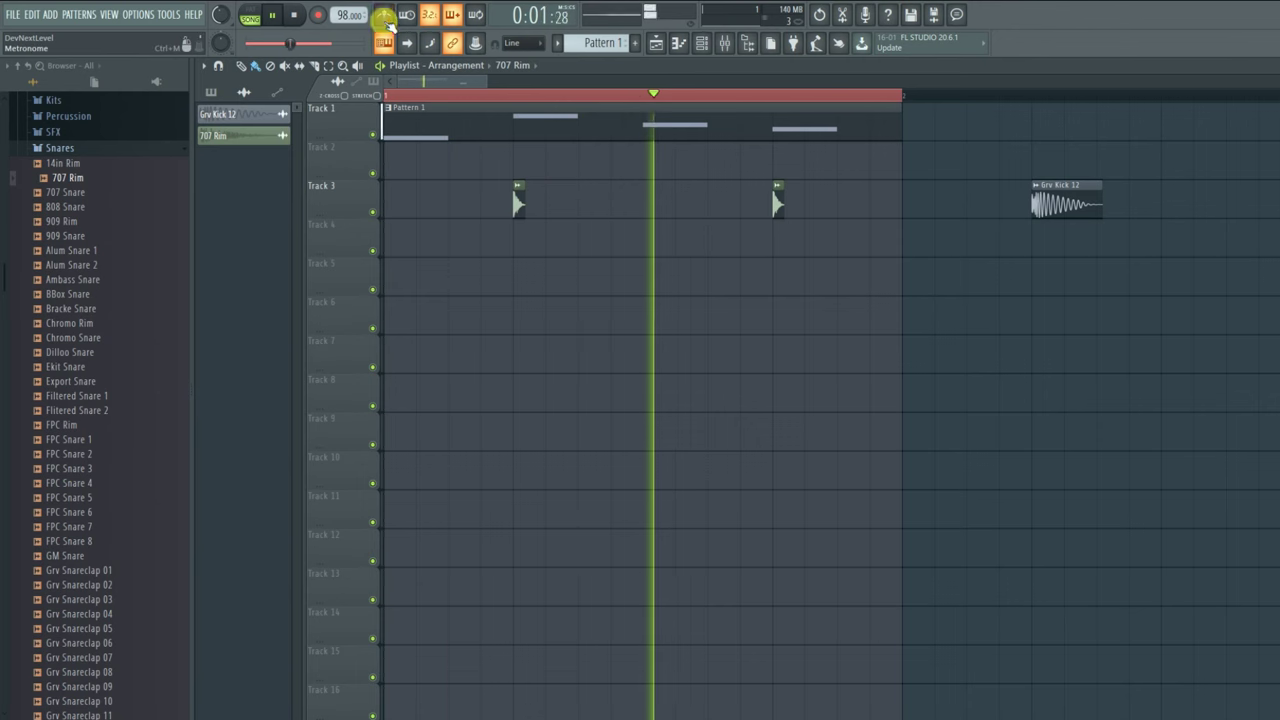
pyautogui.press('space')
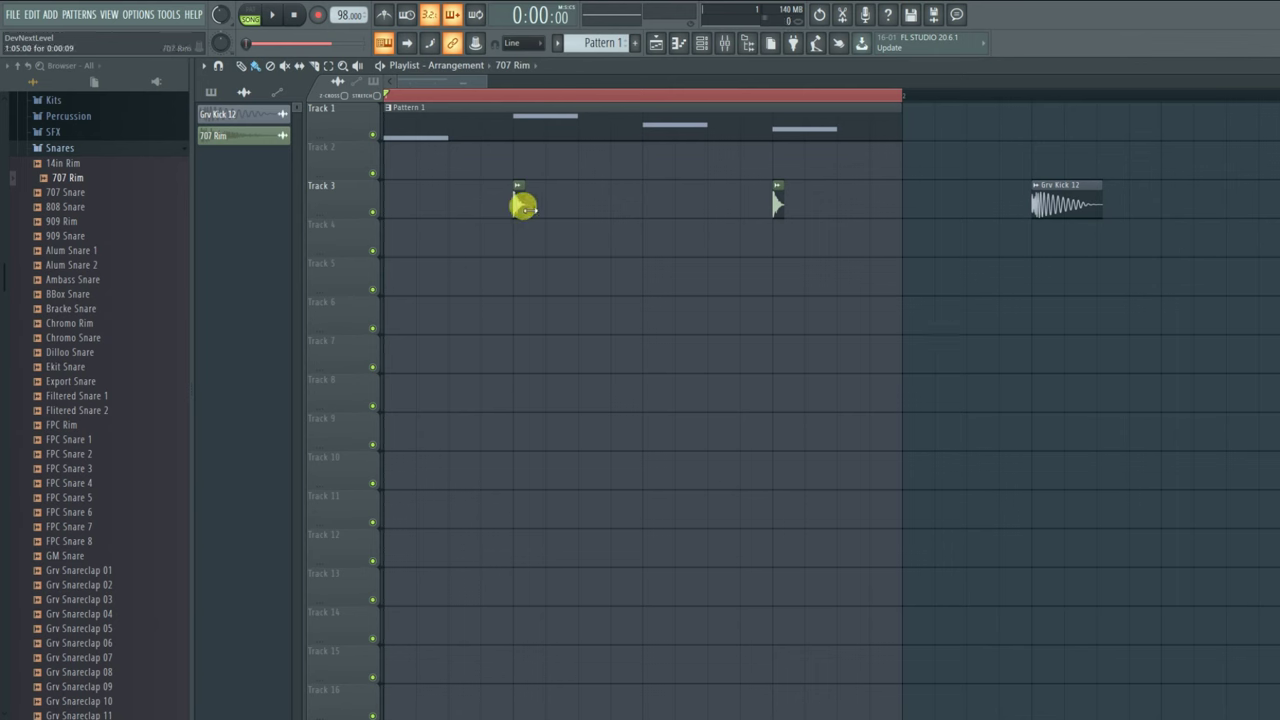
# - Try an off-beat rhythm on Track 3 with 707 Rim hits at steps 3, 6, 8 and 10, and play the loop
pyautogui.moveTo(520, 207); pyautogui.dragTo(457, 205)
pyautogui.click(550, 205)
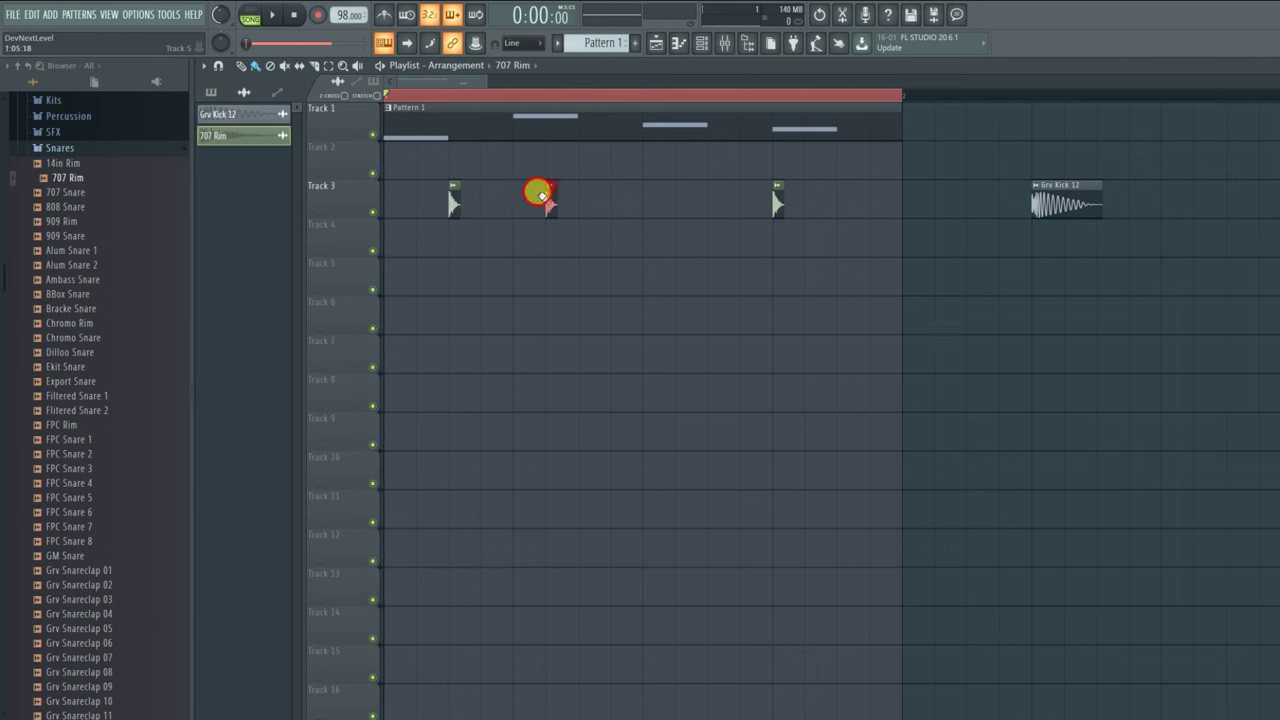
pyautogui.click(614, 205)
pyautogui.click(681, 204)
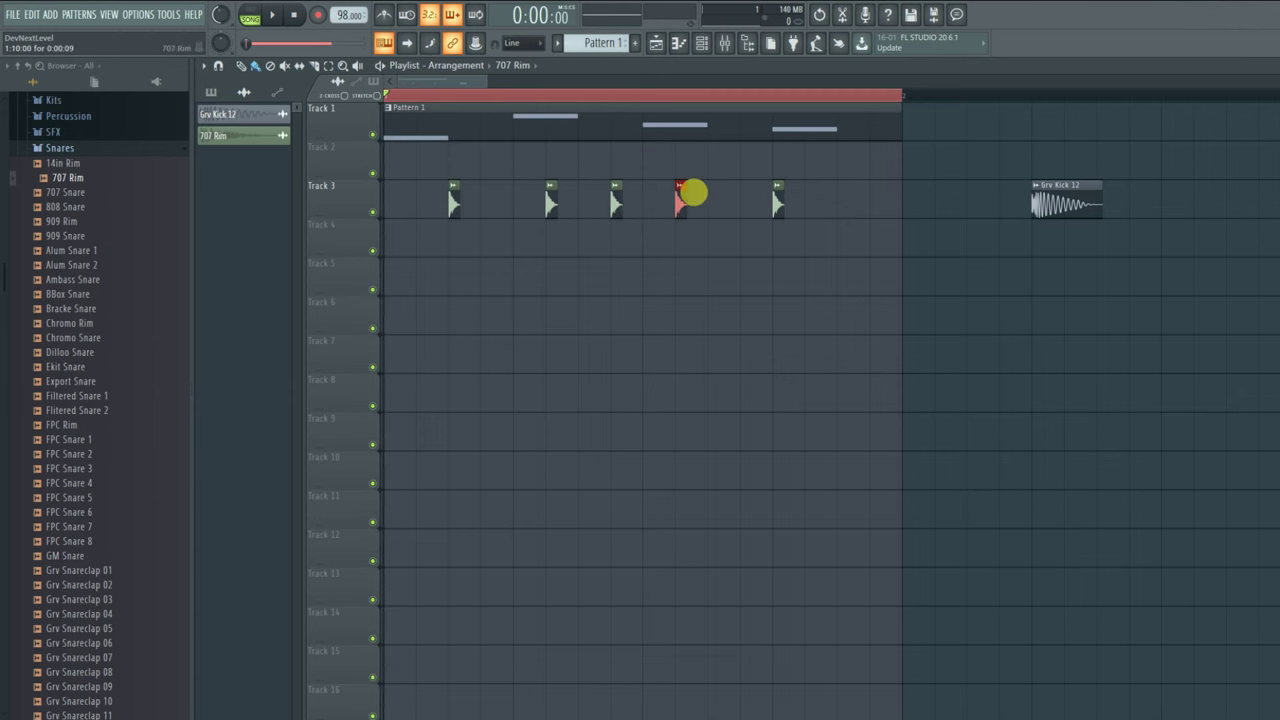
pyautogui.press('space')
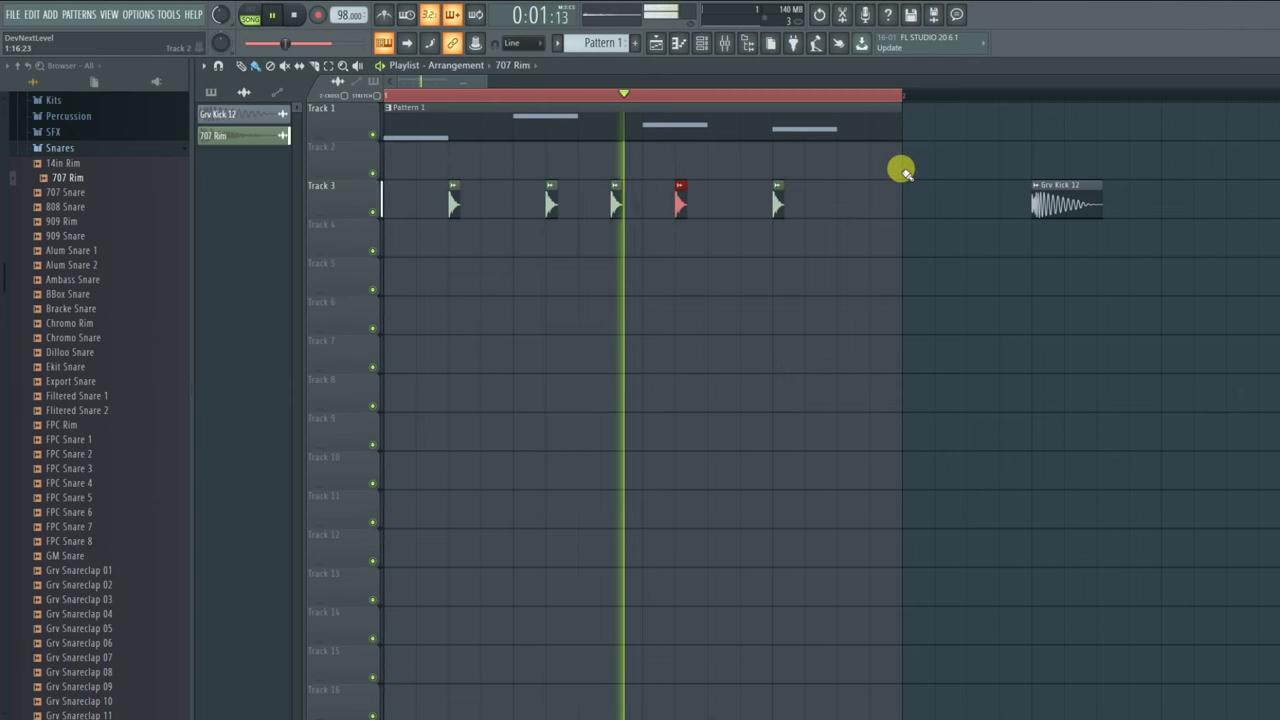
pyautogui.press('space')
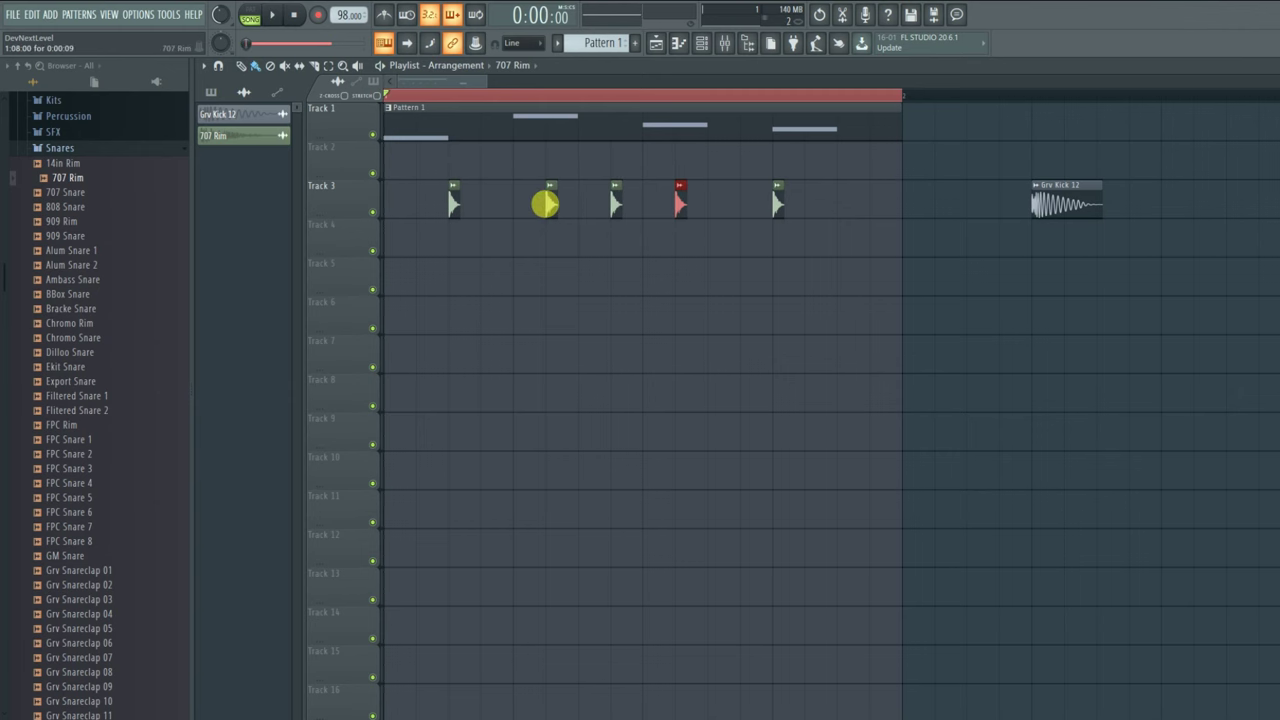
# - Clear all 707 Rim hits from Track 3 and place new ones on beats 2 and 4
pyautogui.rightClick(454, 204)
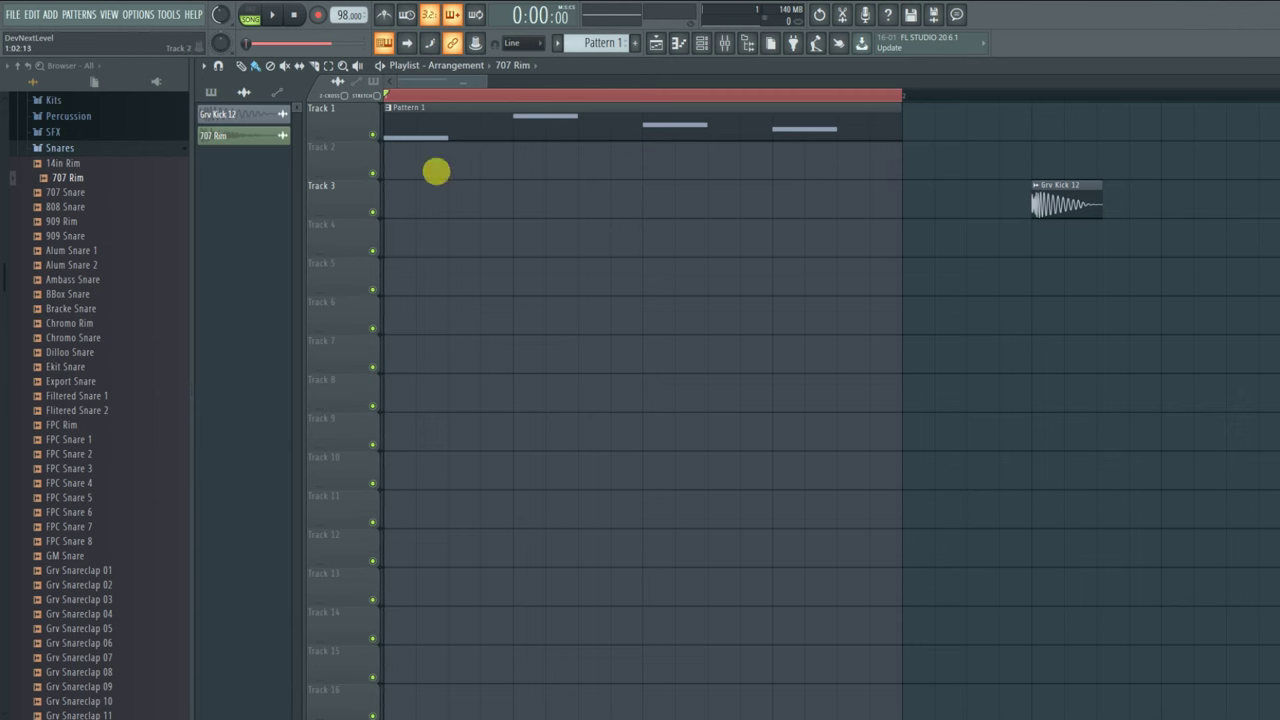
pyautogui.click(517, 191)
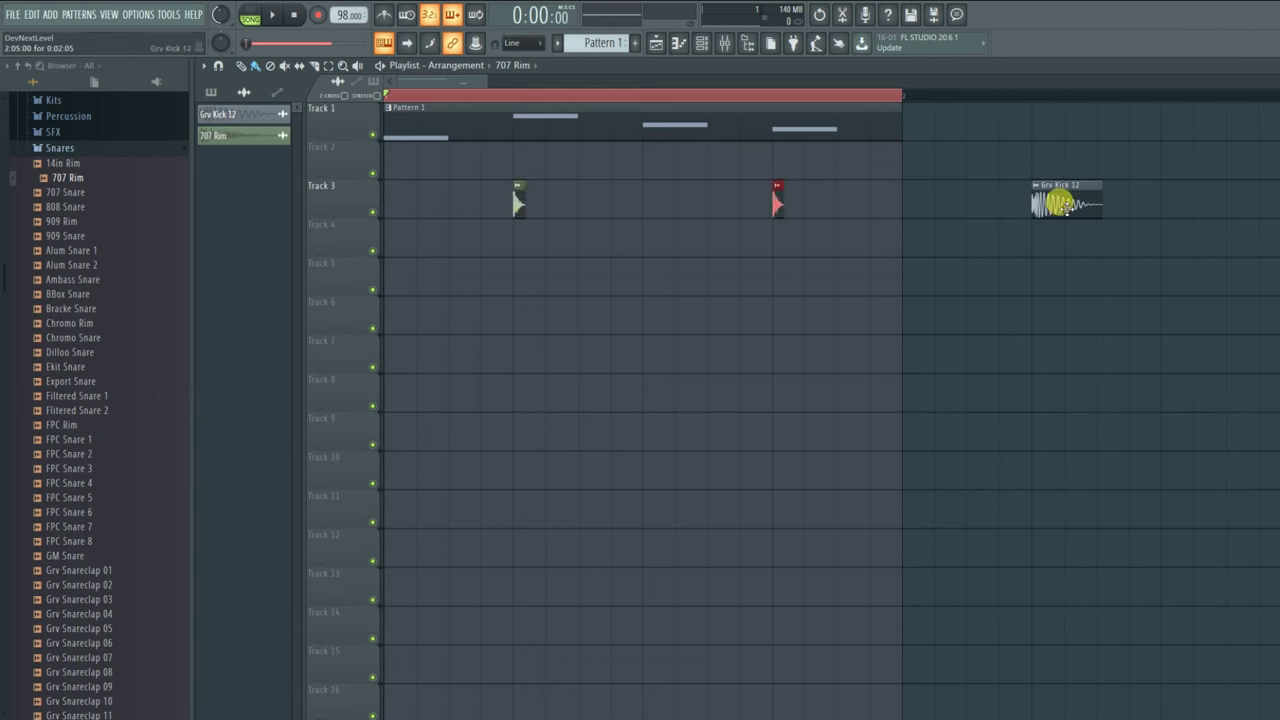
# - Place Grv Kick 12 on beats 1 and 3 of Track 4, playing the loop after each placement
pyautogui.moveTo(1060, 204); pyautogui.dragTo(410, 252)
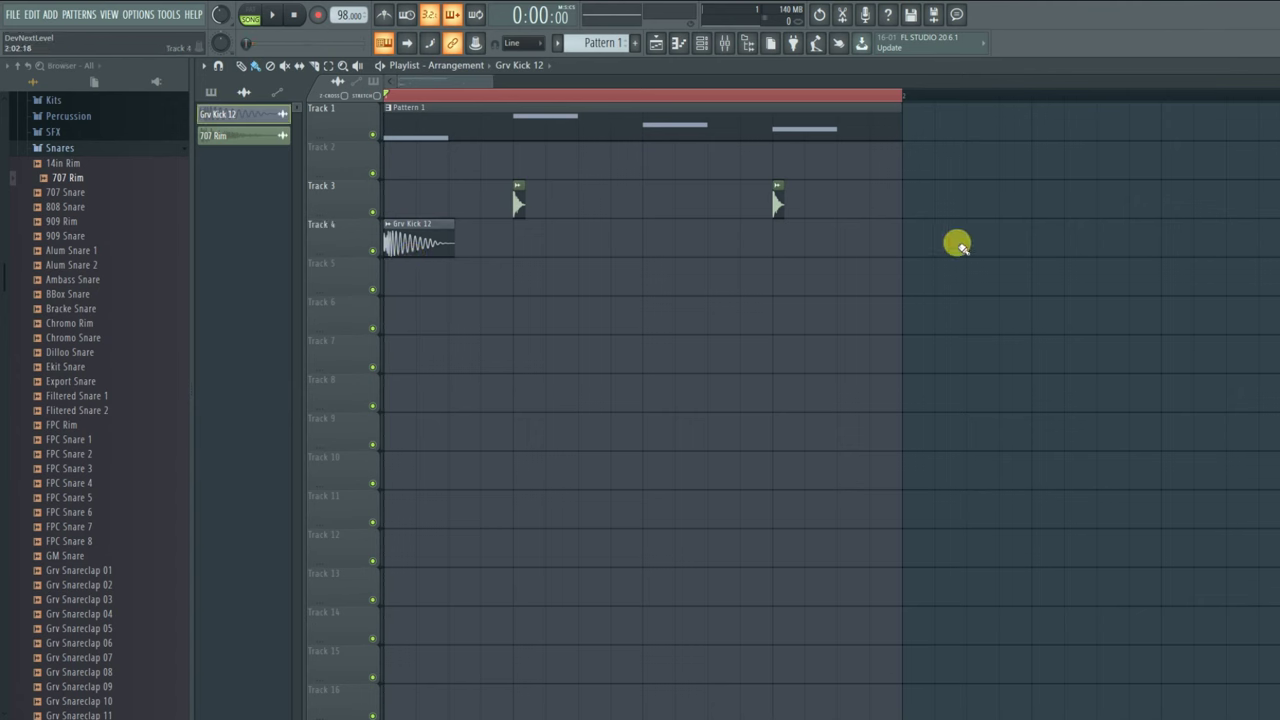
pyautogui.press('space')
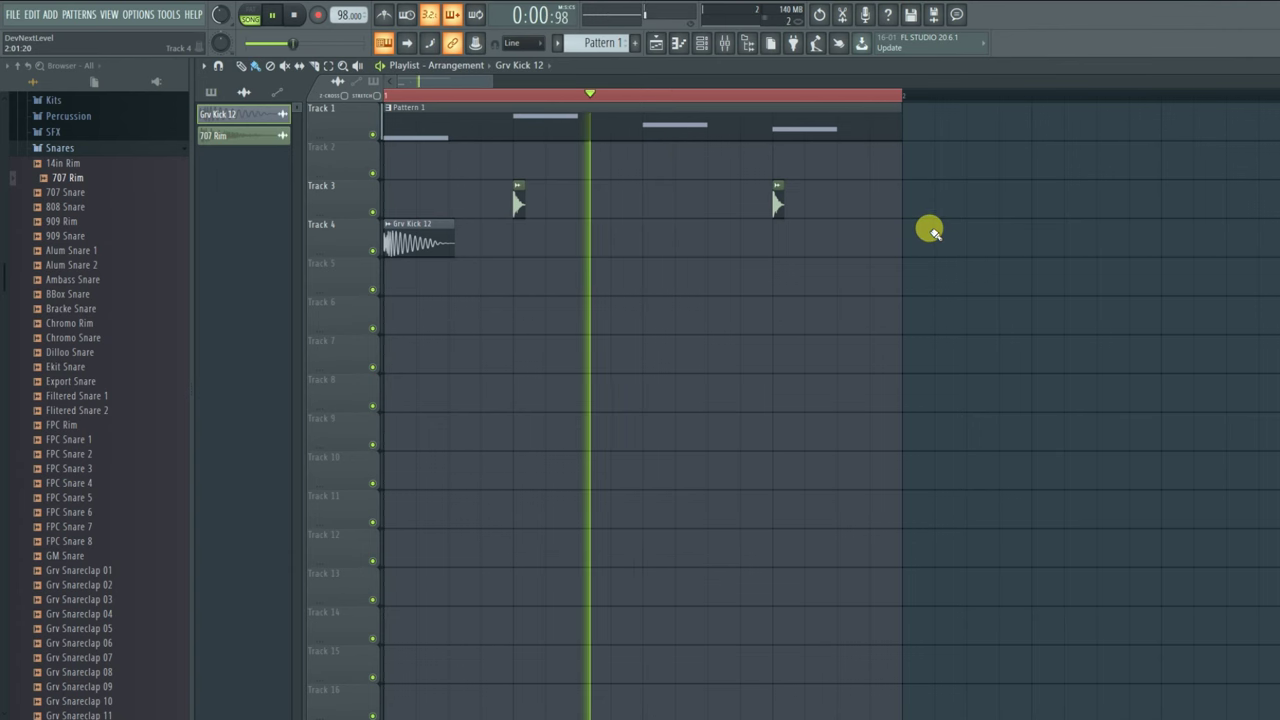
pyautogui.press('space')
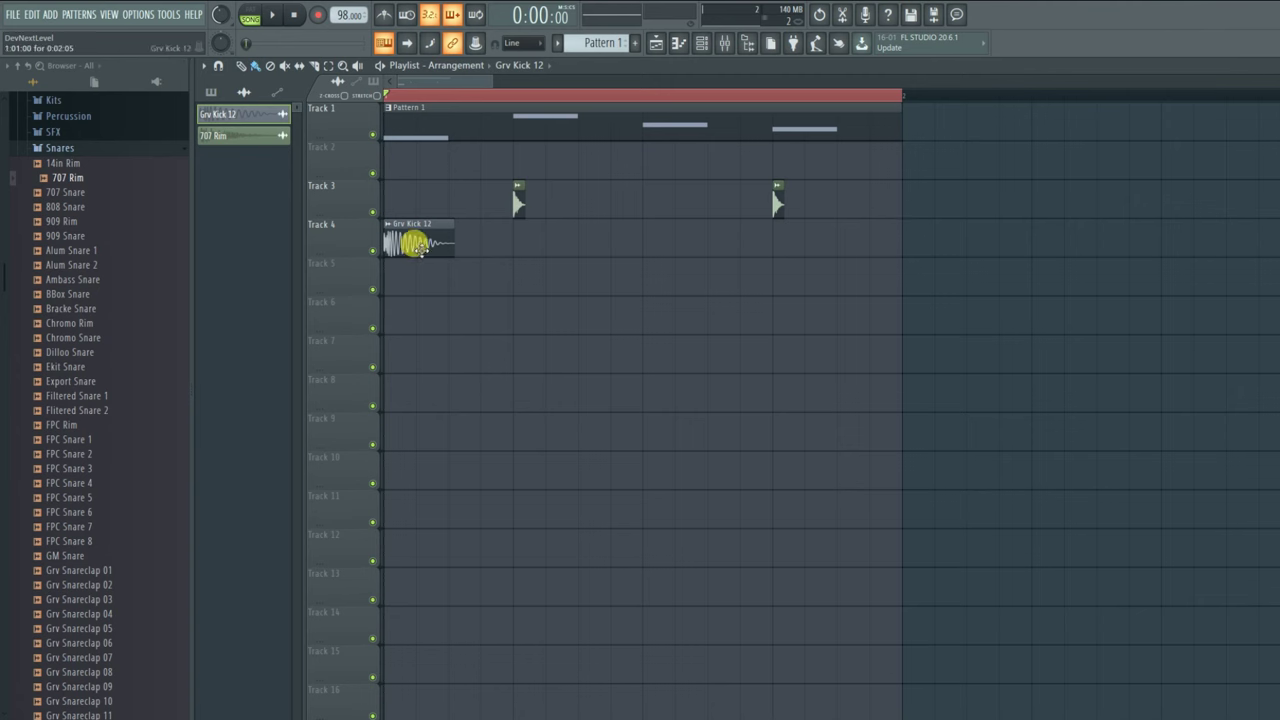
pyautogui.click(647, 238)
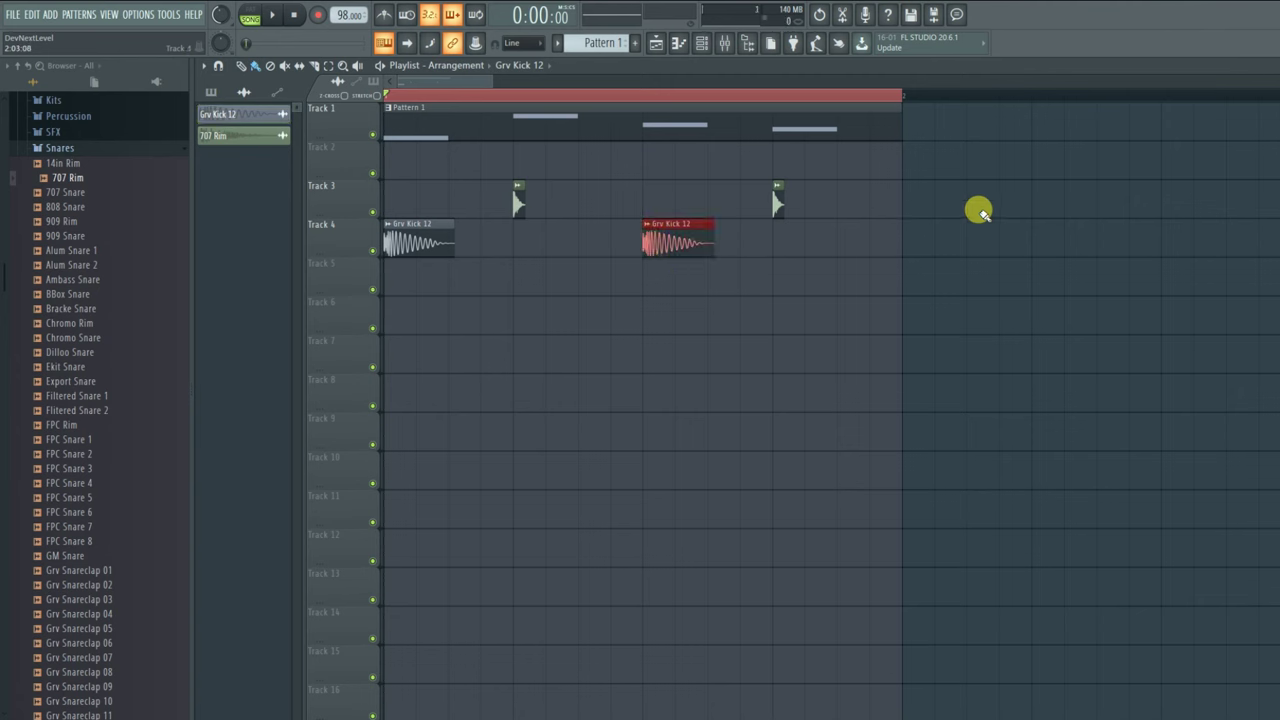
pyautogui.press('space')
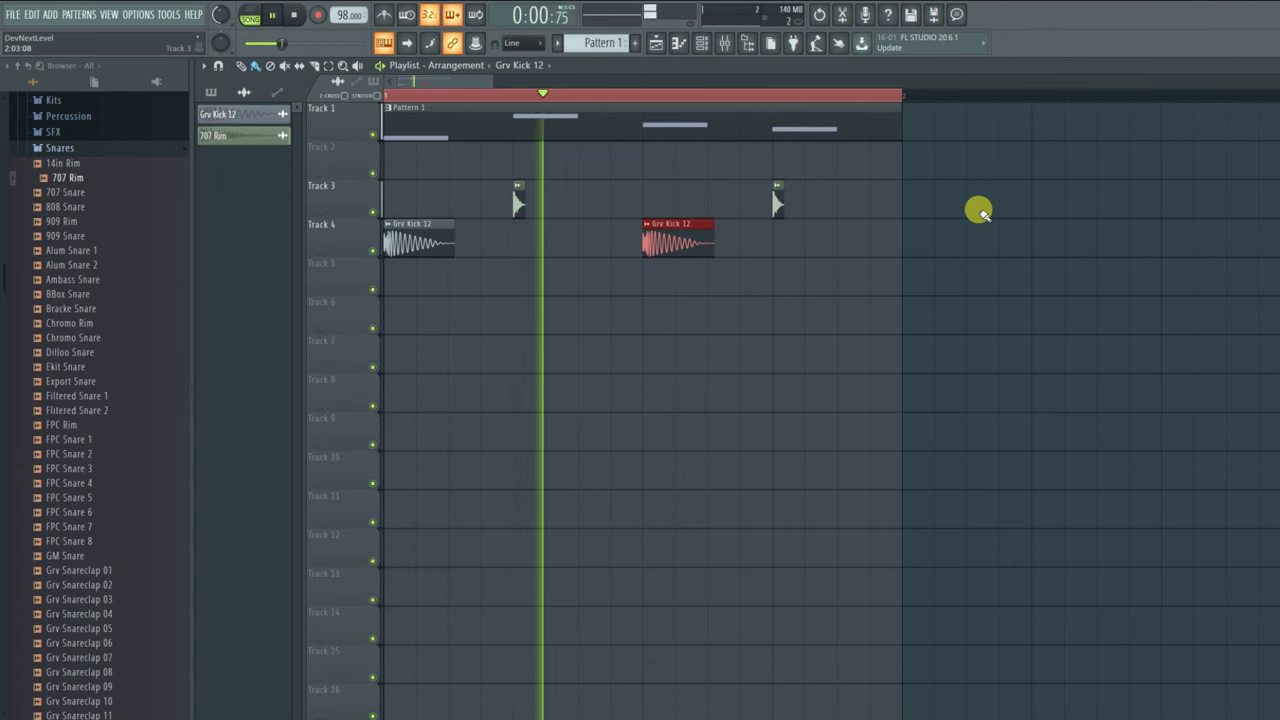
pyautogui.press('space')
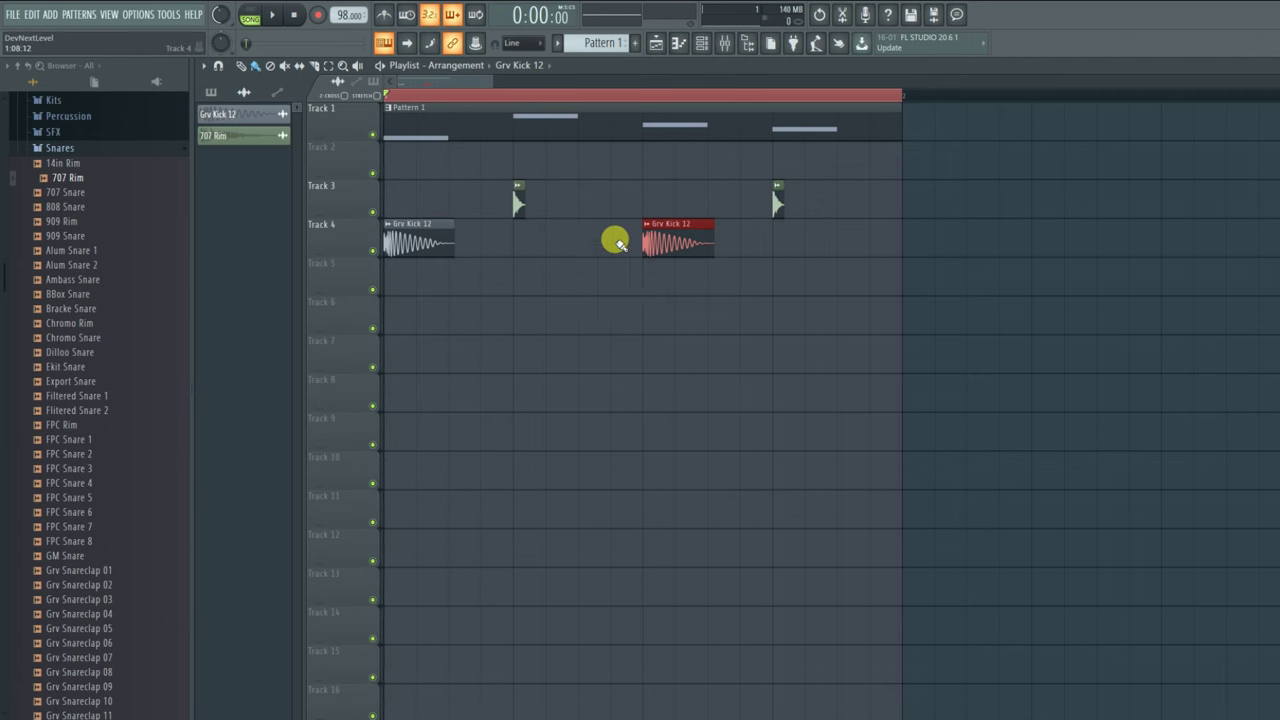
# - Syncopate the Track 4 kicks by adding hits at steps 4 and 11 and moving the beat-3 kick to step 7, and play the loop
pyautogui.click(485, 246)
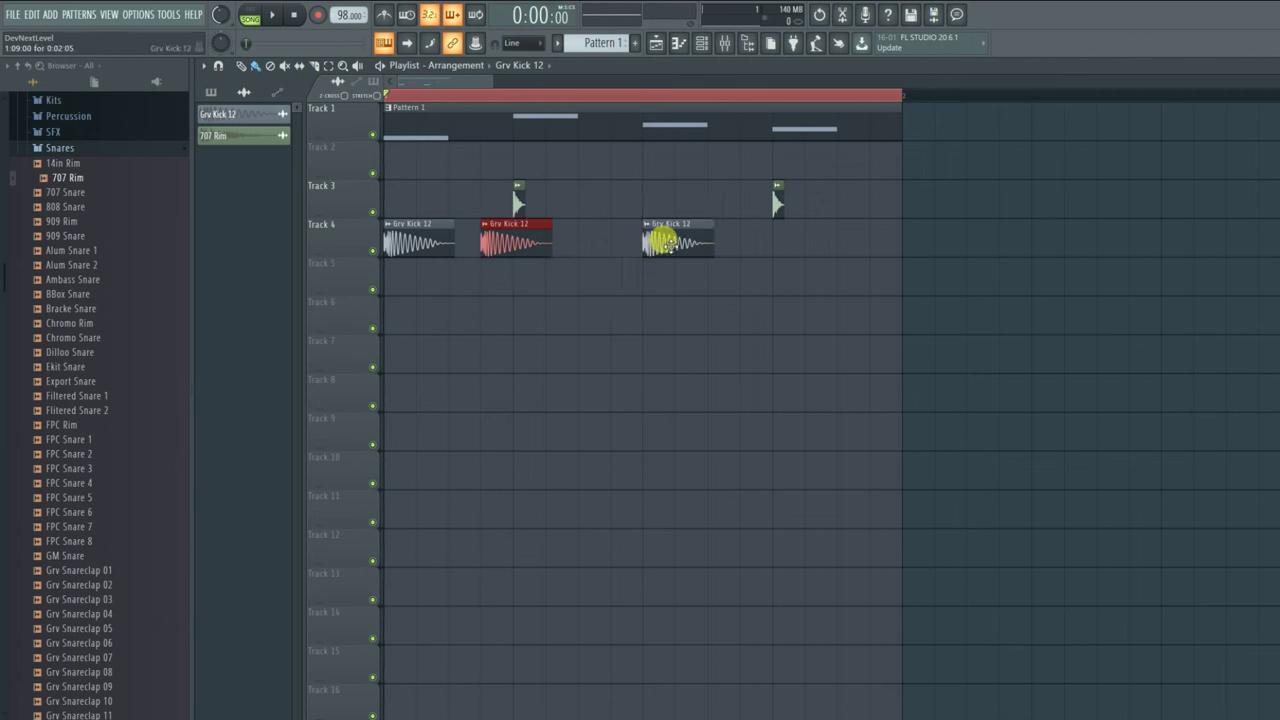
pyautogui.moveTo(660, 240); pyautogui.dragTo(603, 246)
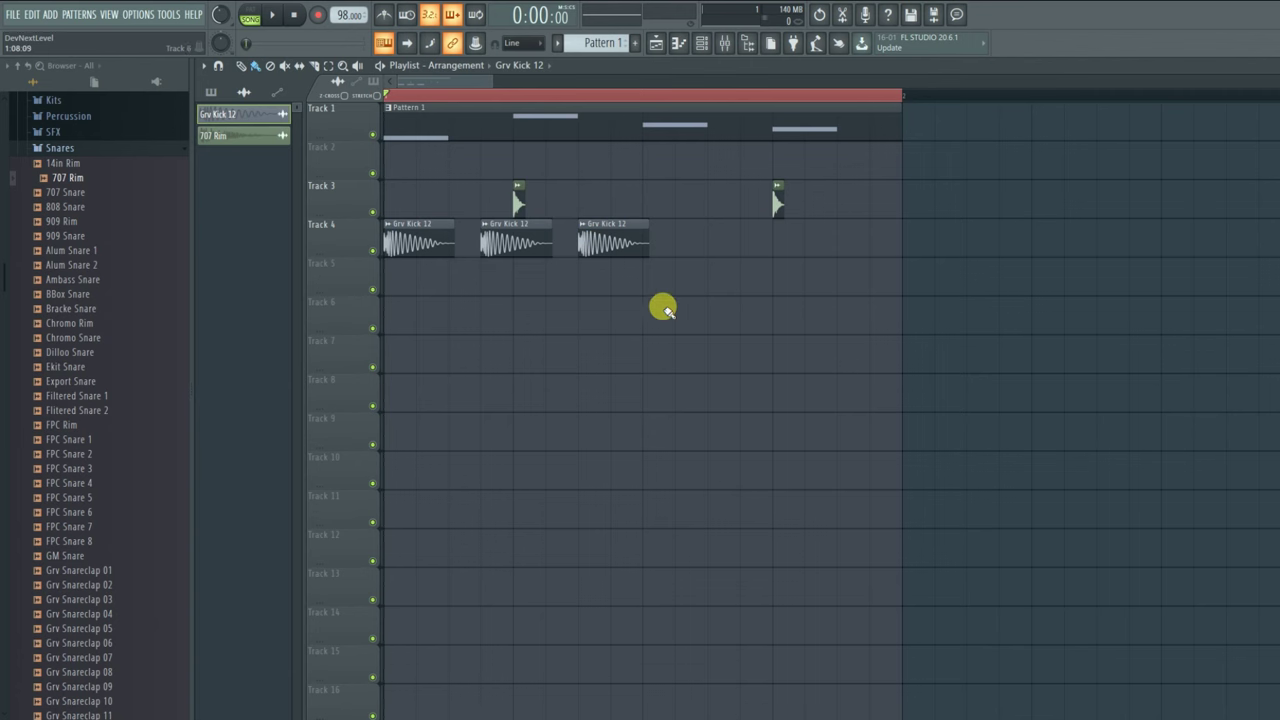
pyautogui.click(706, 248)
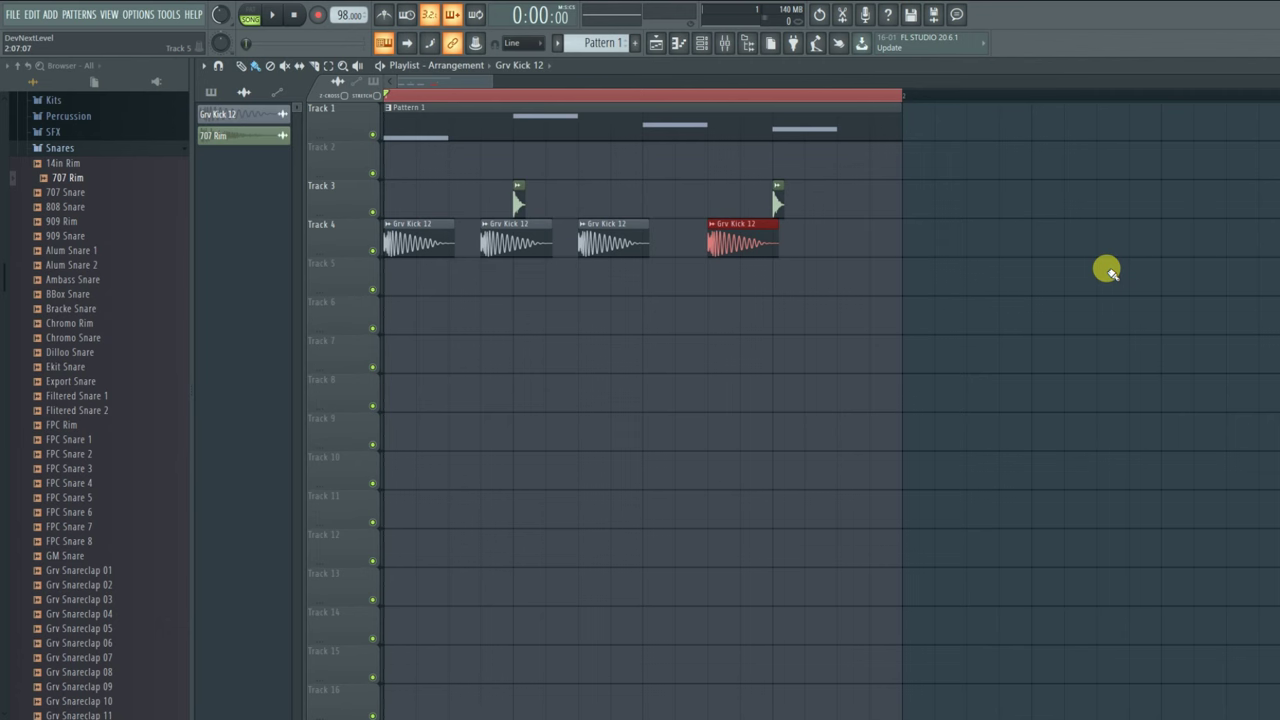
pyautogui.press('space')
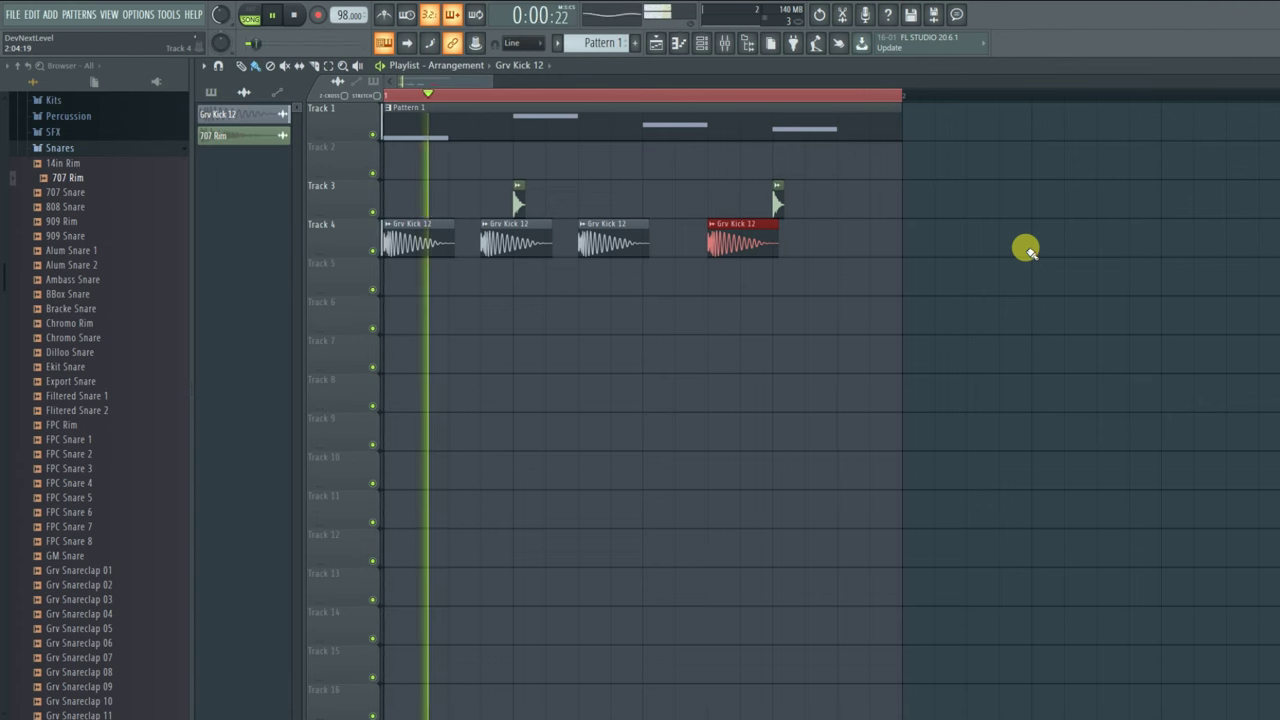
pyautogui.press('space')
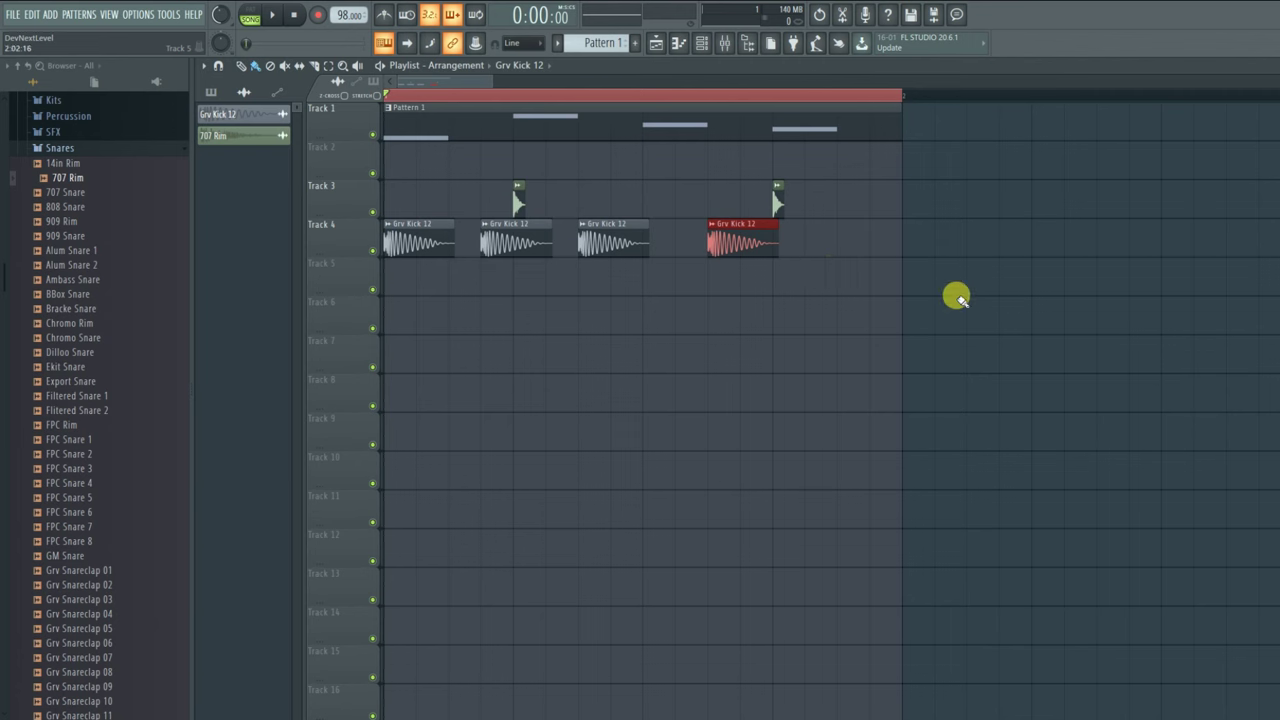
# - Try a kick at step 15 of Track 4 and remove the step 4 kick, playing the loop after each change
pyautogui.click(728, 271)
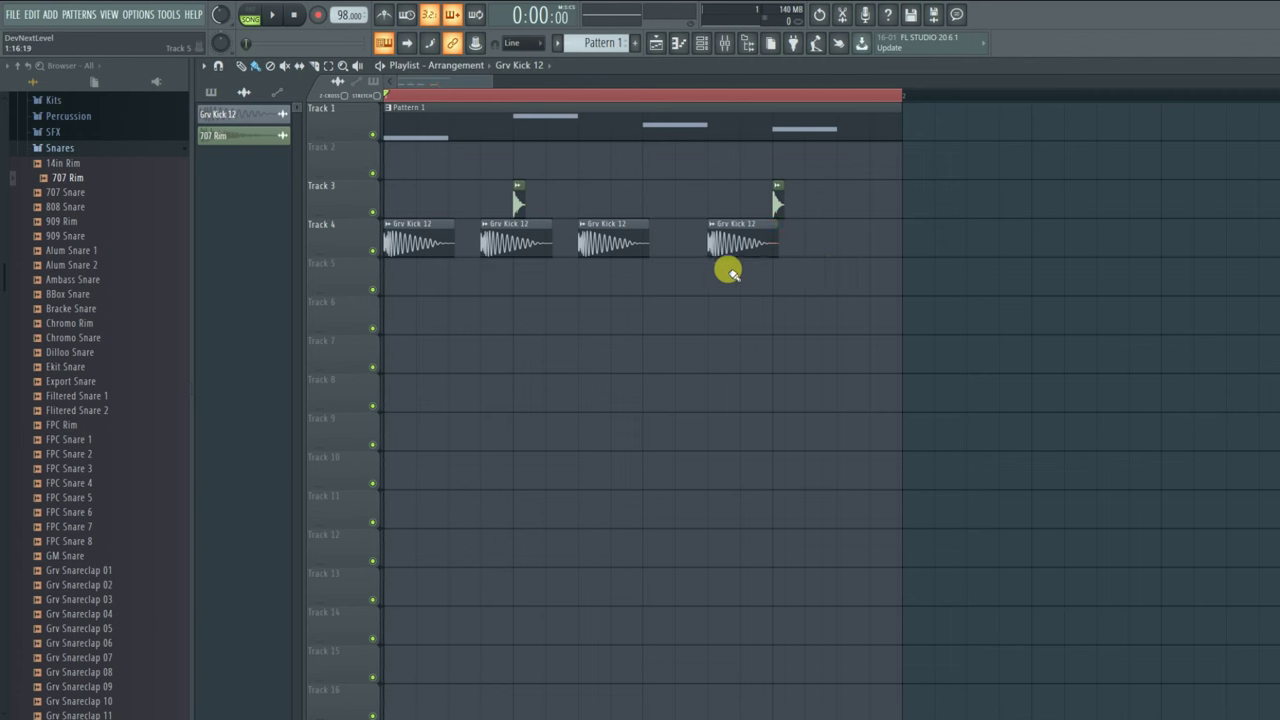
pyautogui.click(838, 237)
pyautogui.press('space')
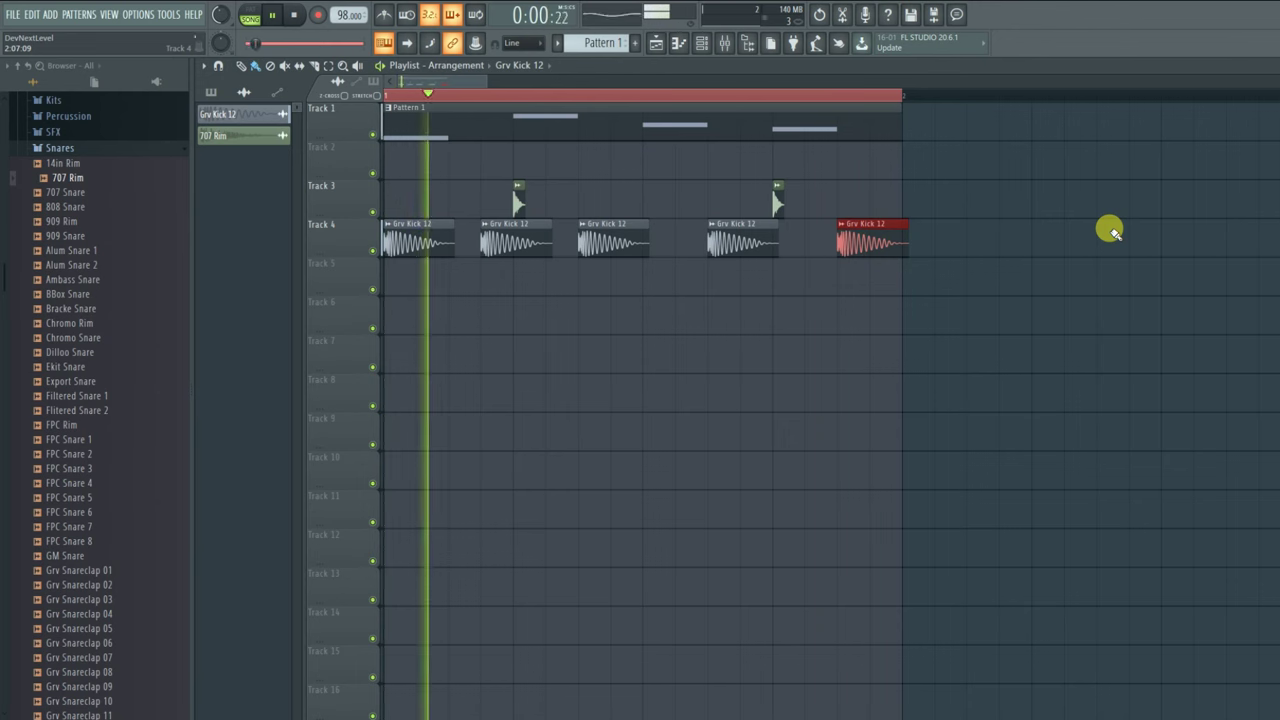
pyautogui.press('space')
pyautogui.rightClick(507, 248)
pyautogui.press('space')
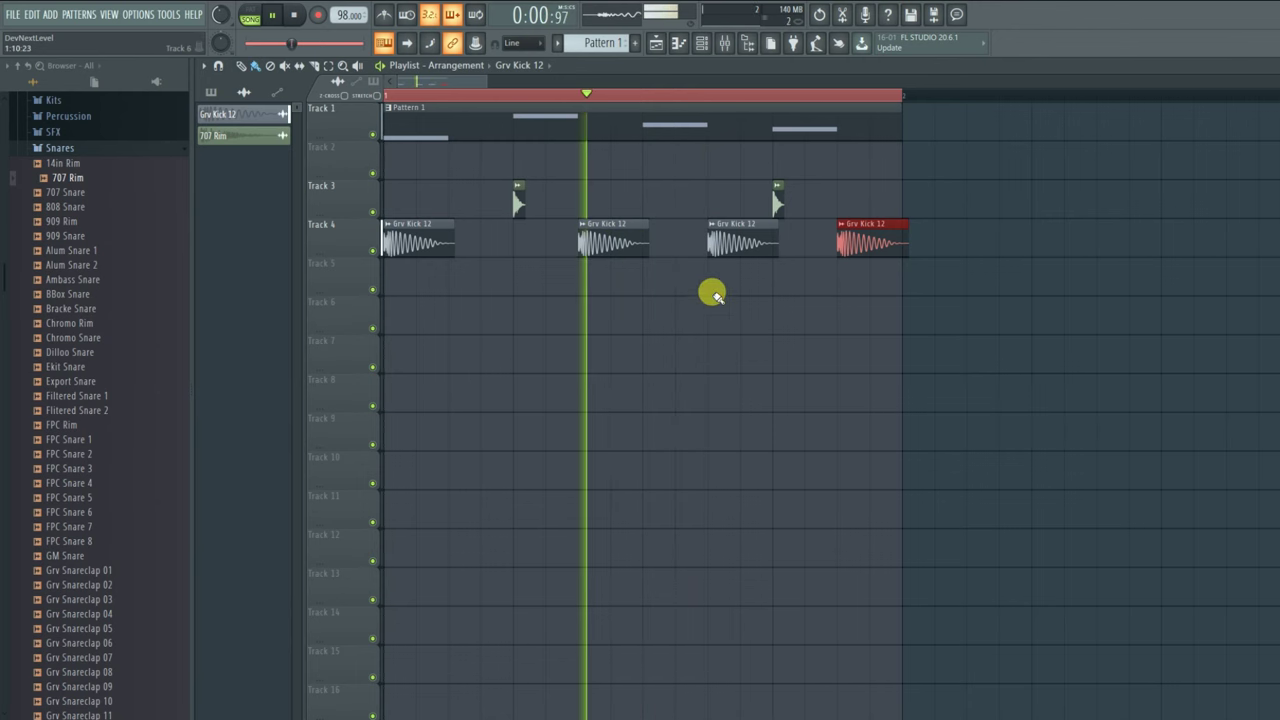
pyautogui.press('space')
# - Try replacing the step 11 kick on Track 4 with kicks at steps 10 and 12 while the loop plays
pyautogui.click(714, 227)
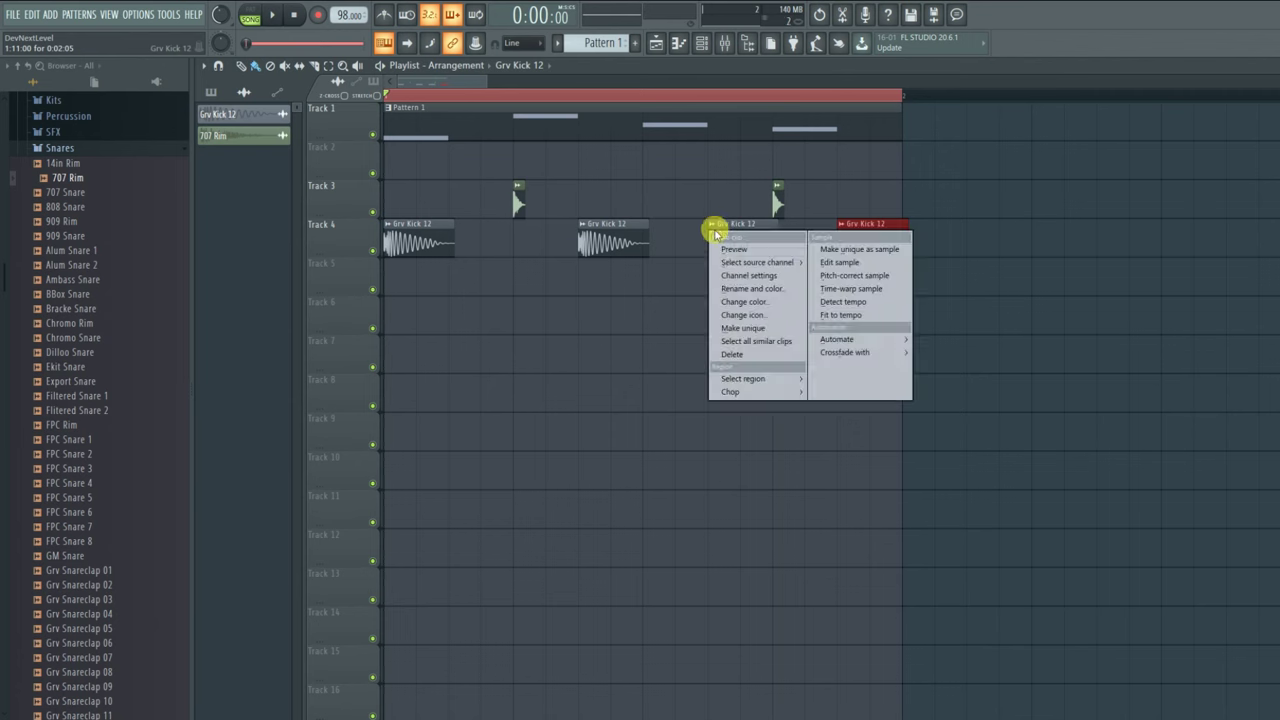
pyautogui.click(702, 198)
pyautogui.rightClick(737, 238)
pyautogui.press('space')
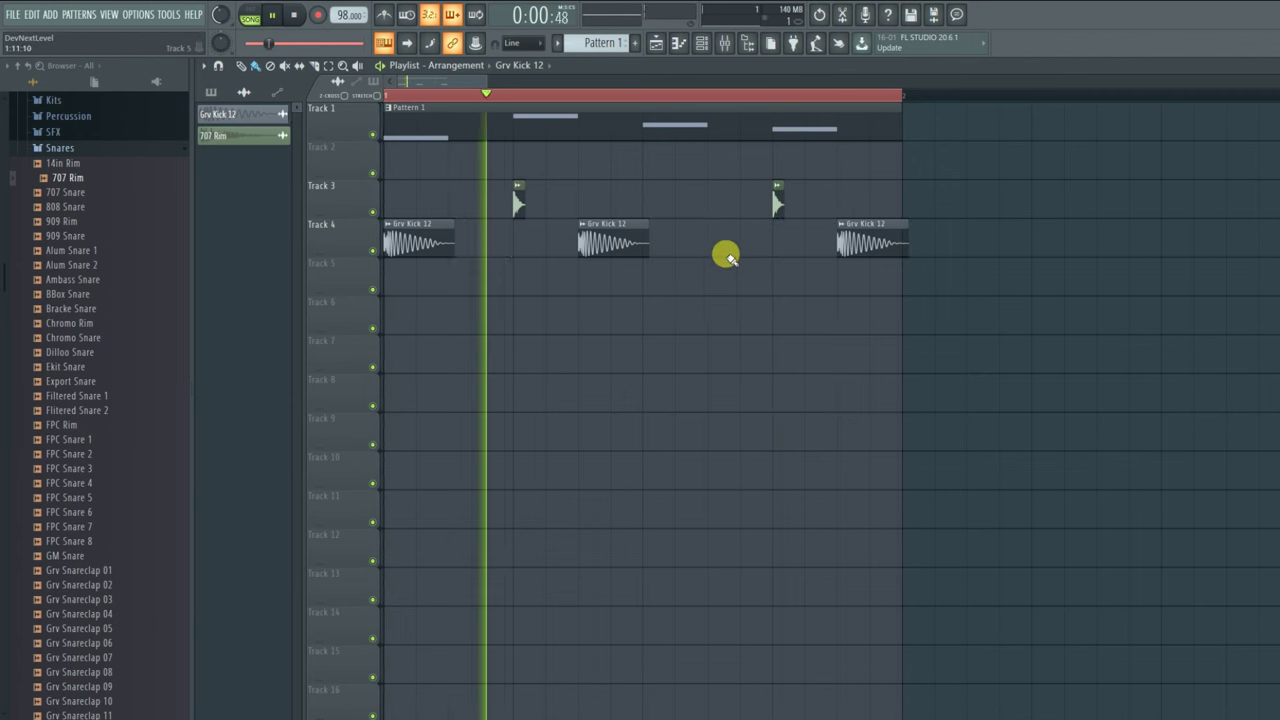
pyautogui.click(687, 240)
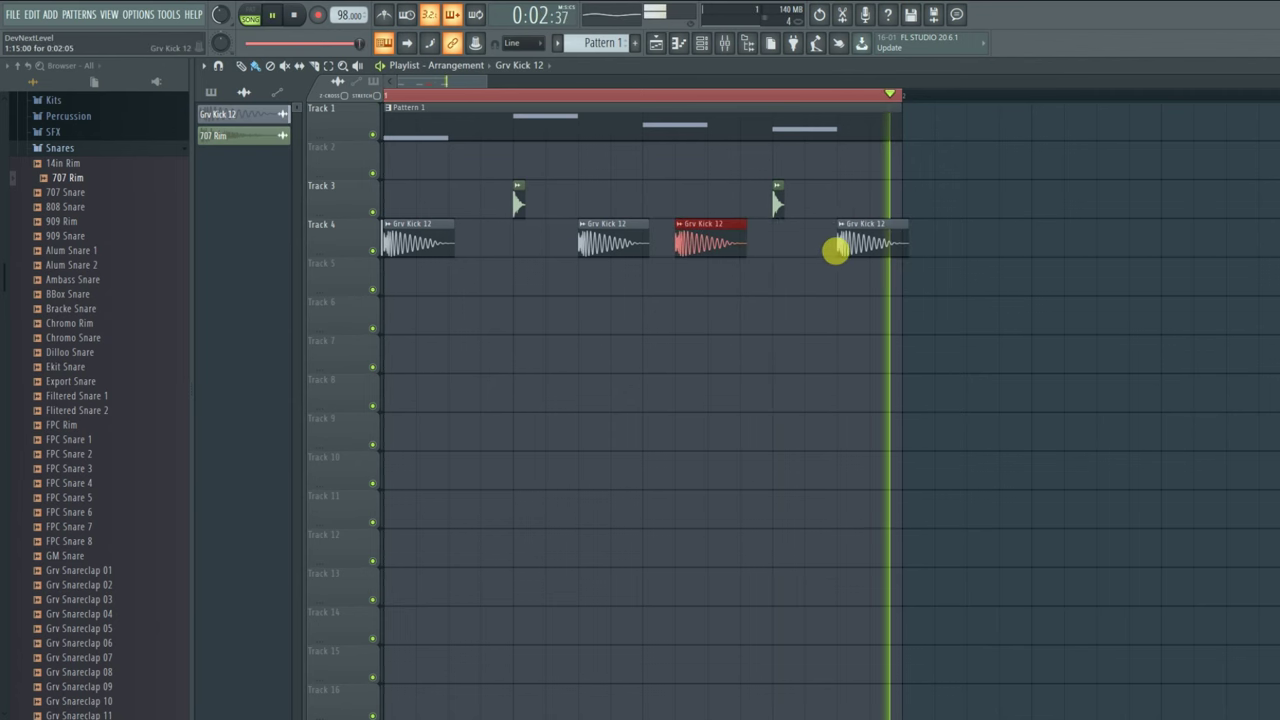
pyautogui.moveTo(760, 282); pyautogui.dragTo(776, 242)
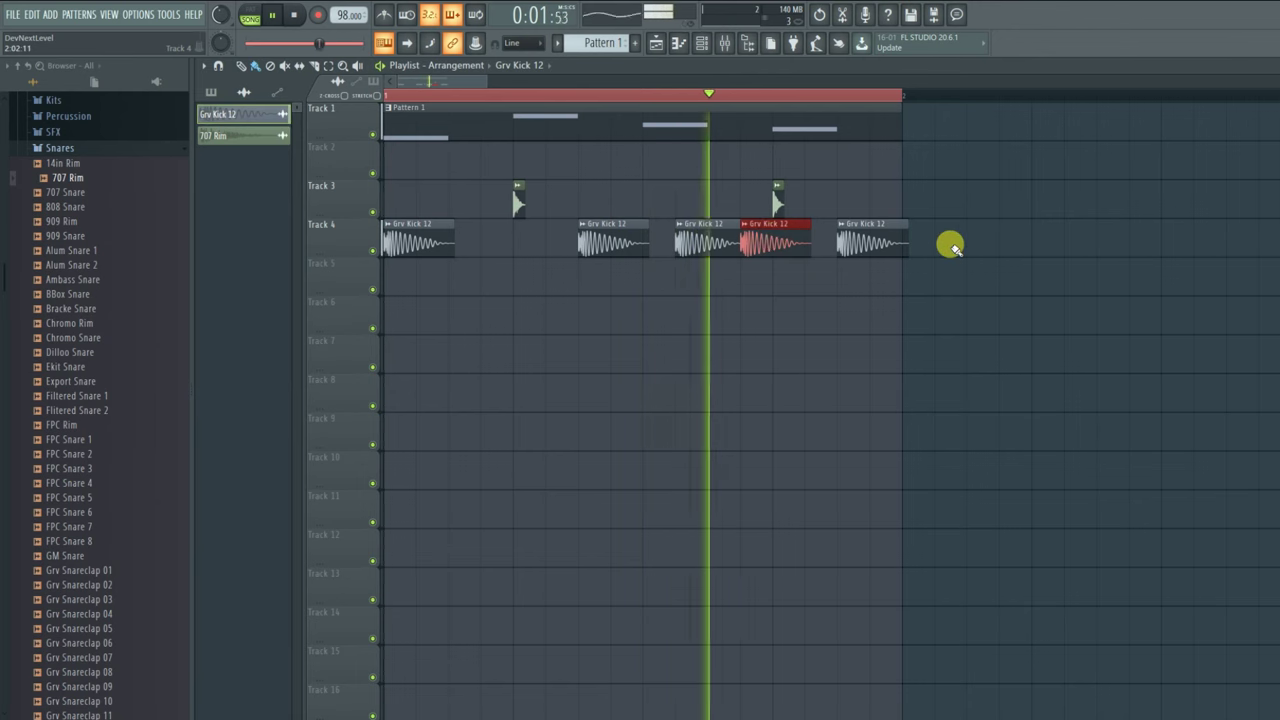
pyautogui.press('space')
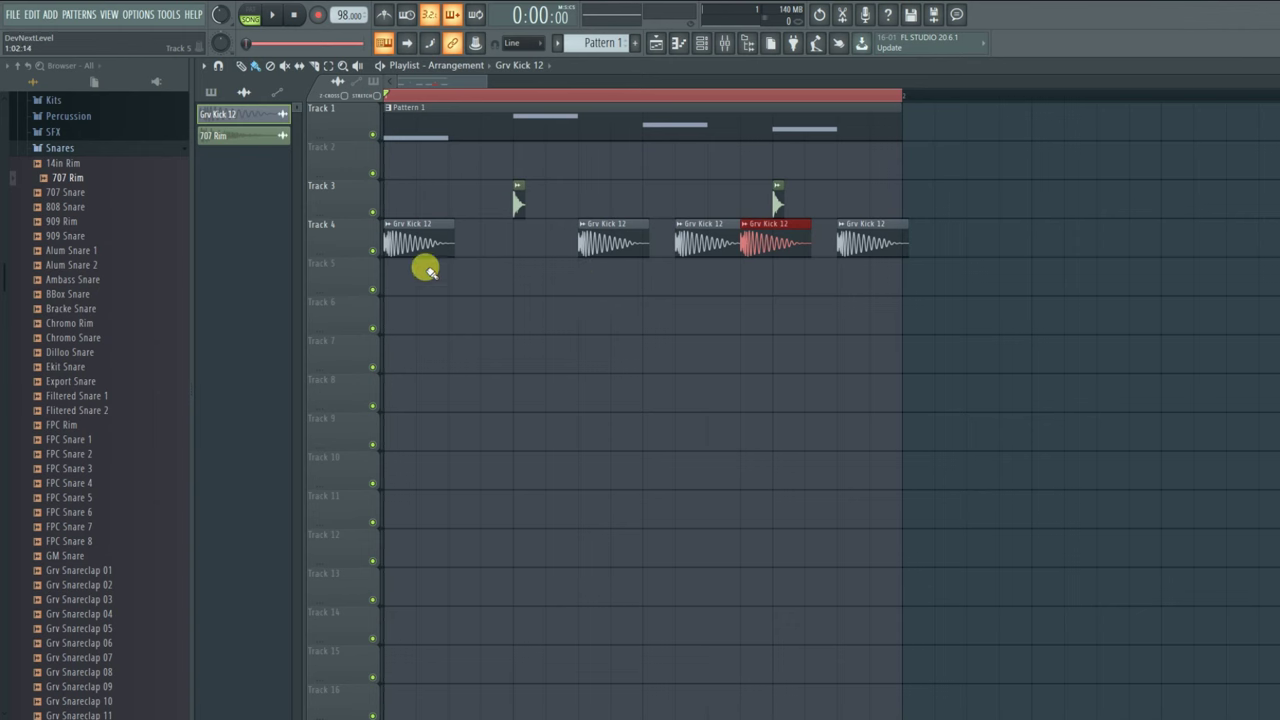
# - Delete every kick from Track 4 except the one on beat 1
pyautogui.rightClick(598, 250)
pyautogui.rightClick(705, 245)
pyautogui.rightClick(800, 246)
pyautogui.rightClick(870, 245)
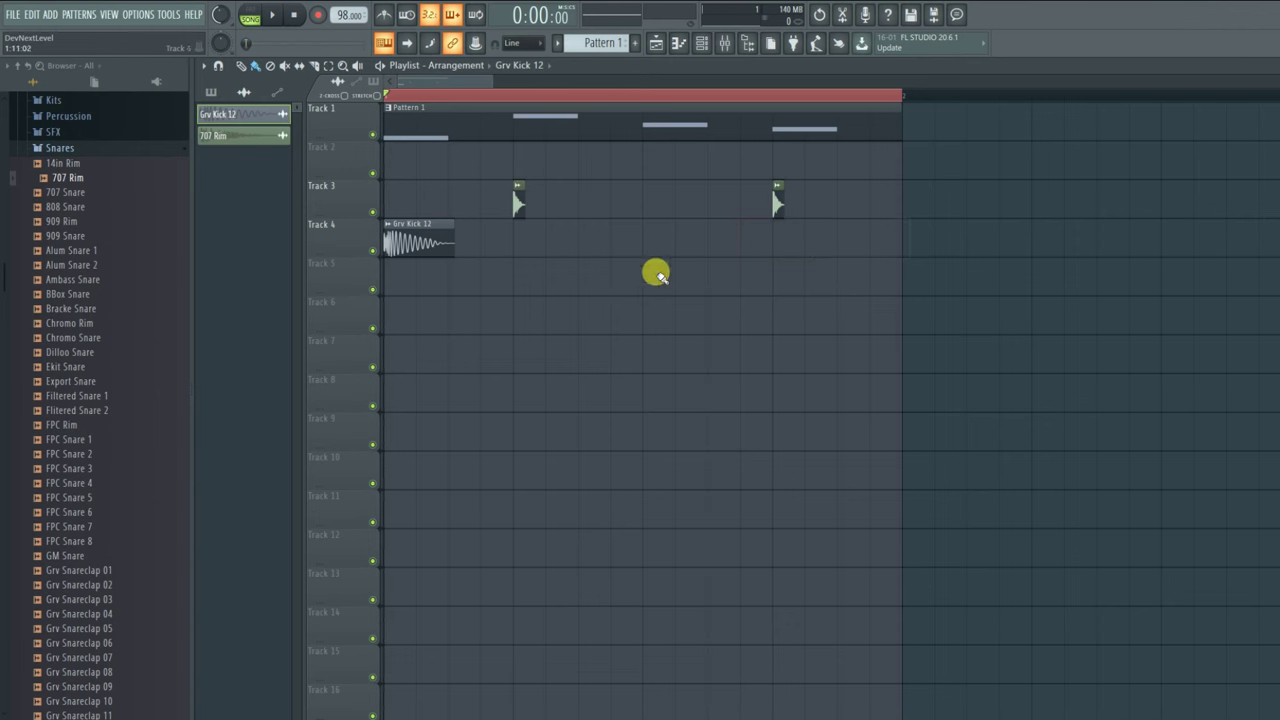
# - Try Grv Kick 12 hits at steps 11 and 7 of Track 4, playing the loop with each one
pyautogui.press('space')
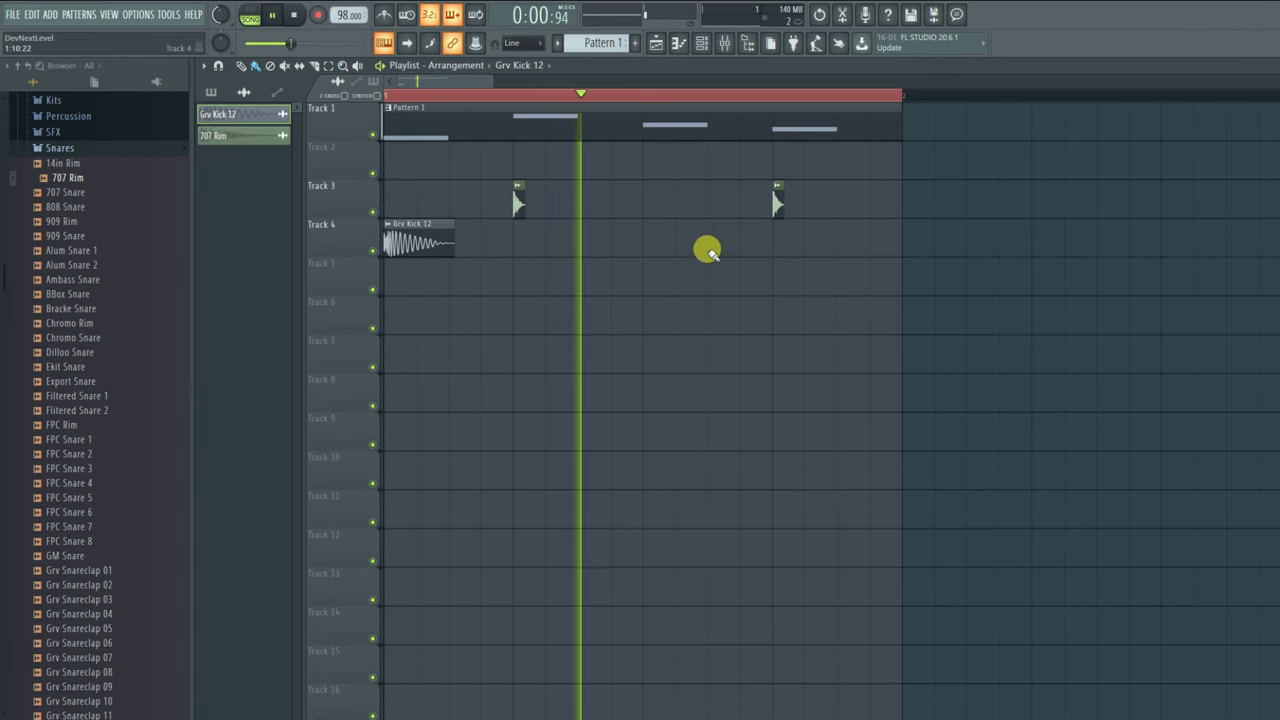
pyautogui.click(706, 248)
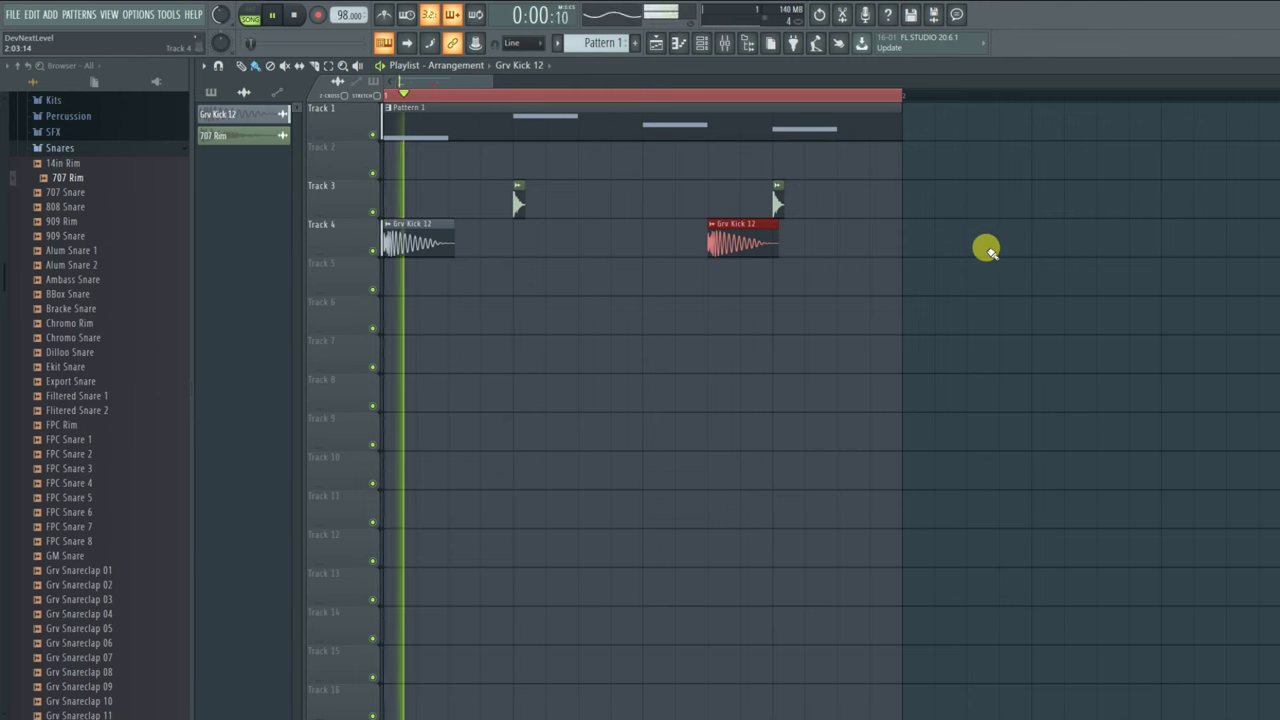
pyautogui.press('space')
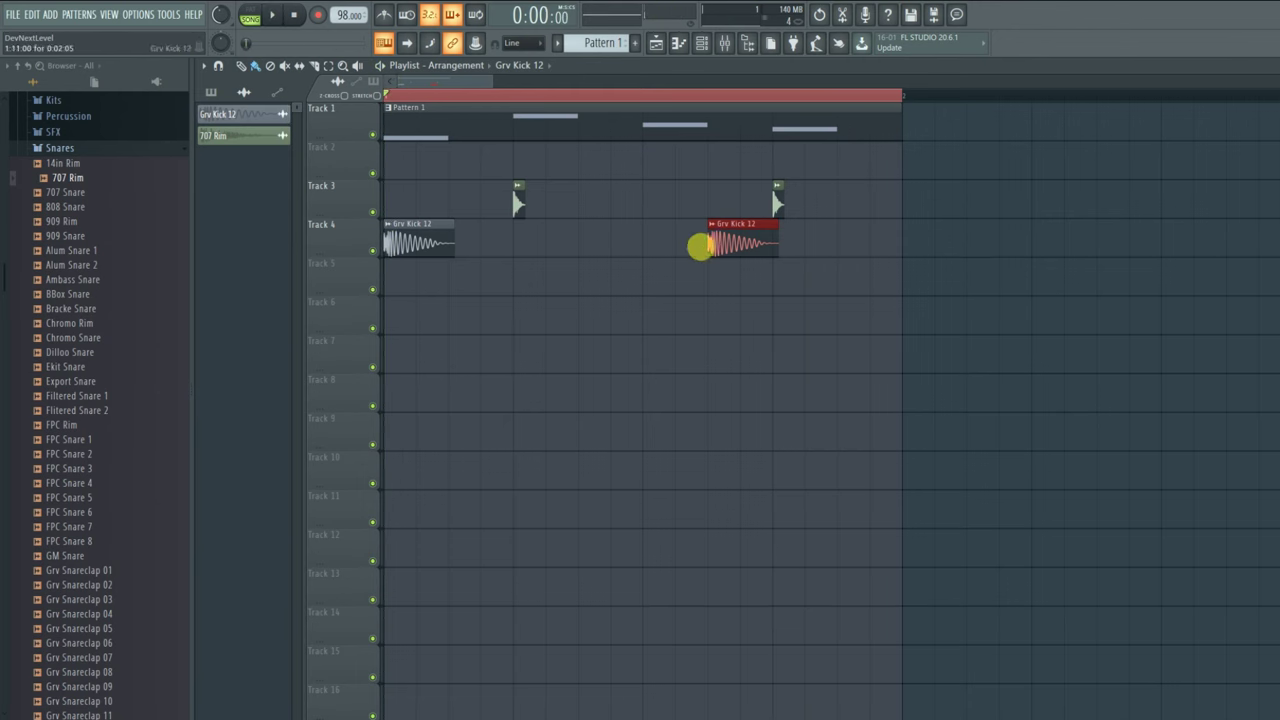
pyautogui.click(585, 243)
pyautogui.press('space')
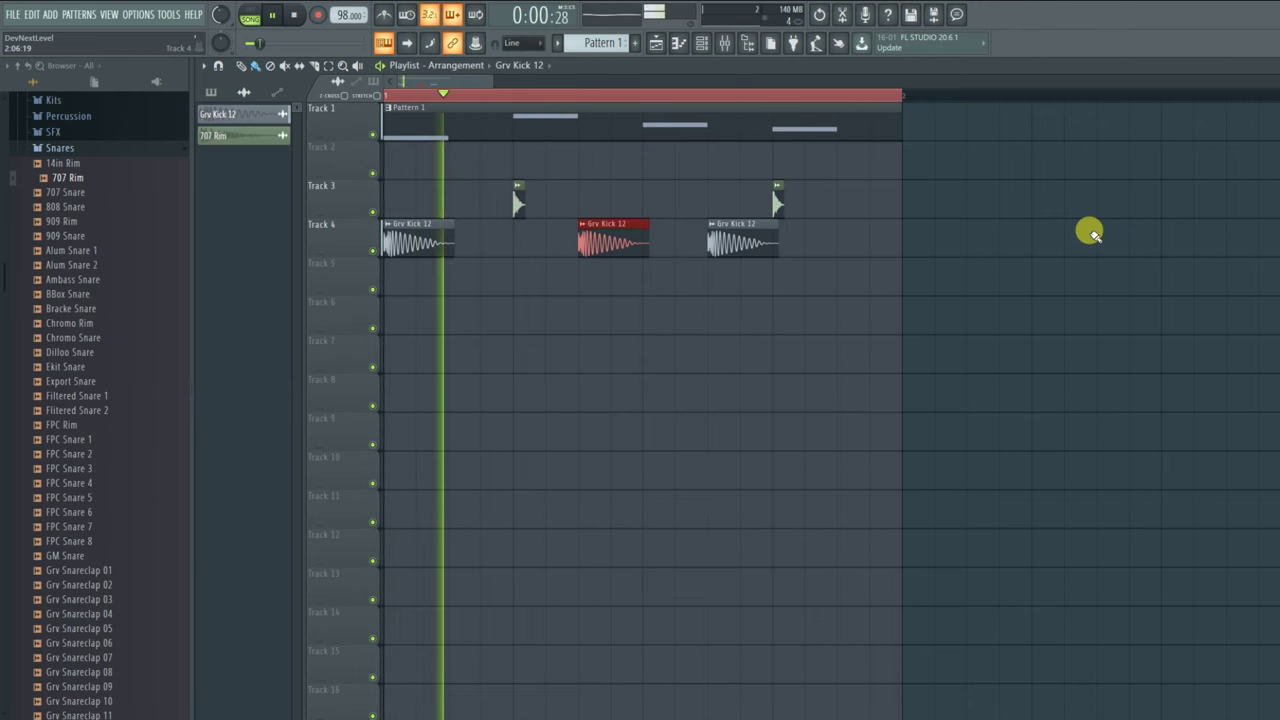
pyautogui.press('space')
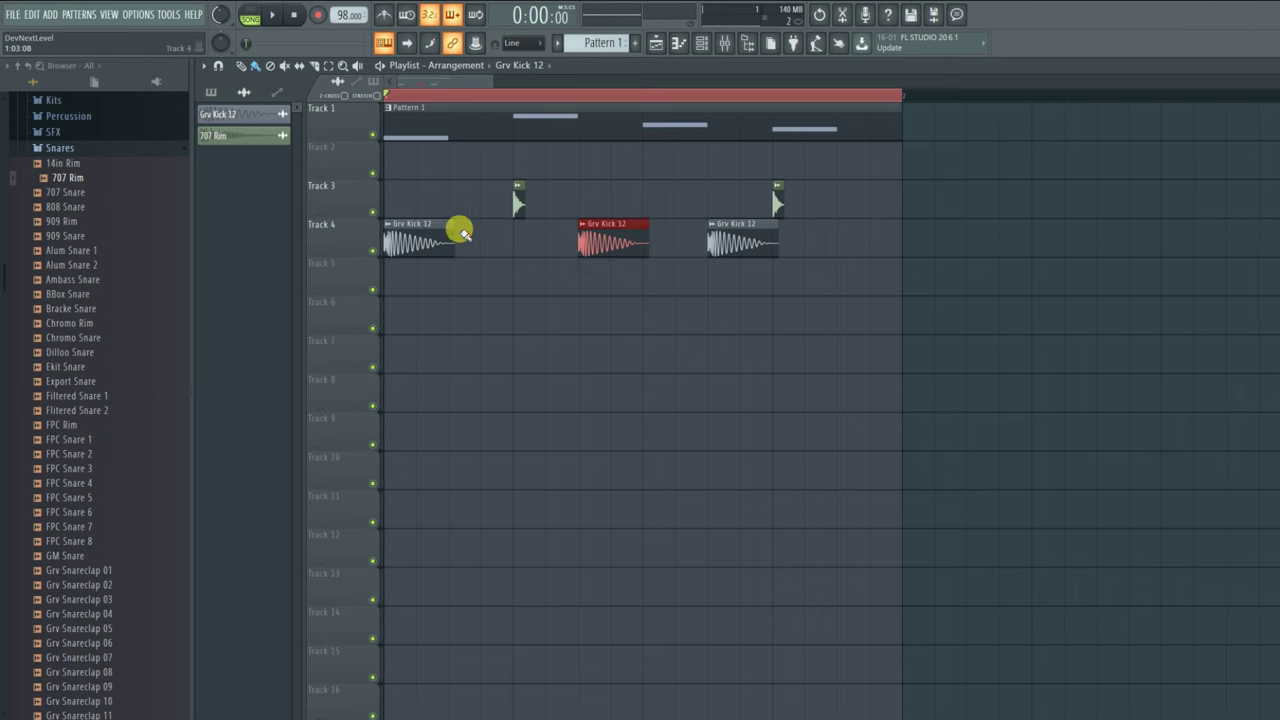
# - Delete the step 7 and step 11 kicks from Track 4 and the beat 4 rim hit from Track 3
pyautogui.rightClick(605, 220)
pyautogui.rightClick(745, 237)
pyautogui.rightClick(776, 205)
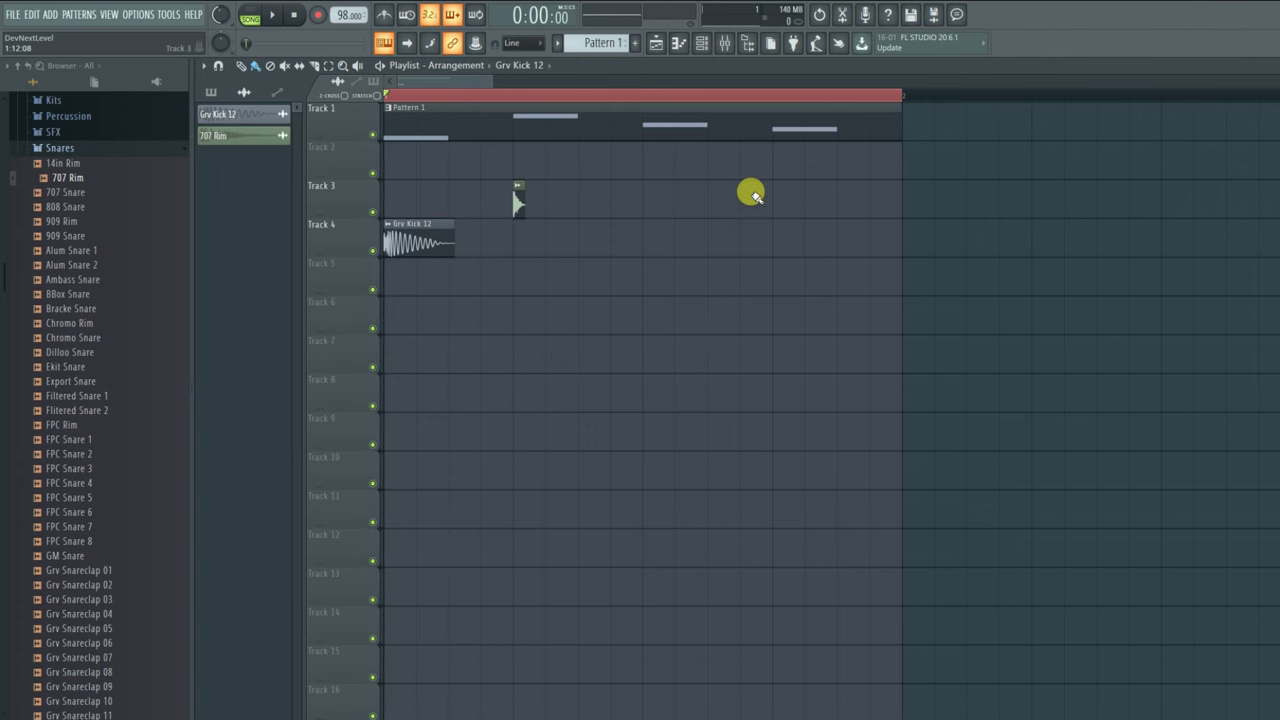
# - Open Pattern 1 in the piano roll, move its G6 note to step 3, and delete the other three notes
pyautogui.doubleClick(497, 137)
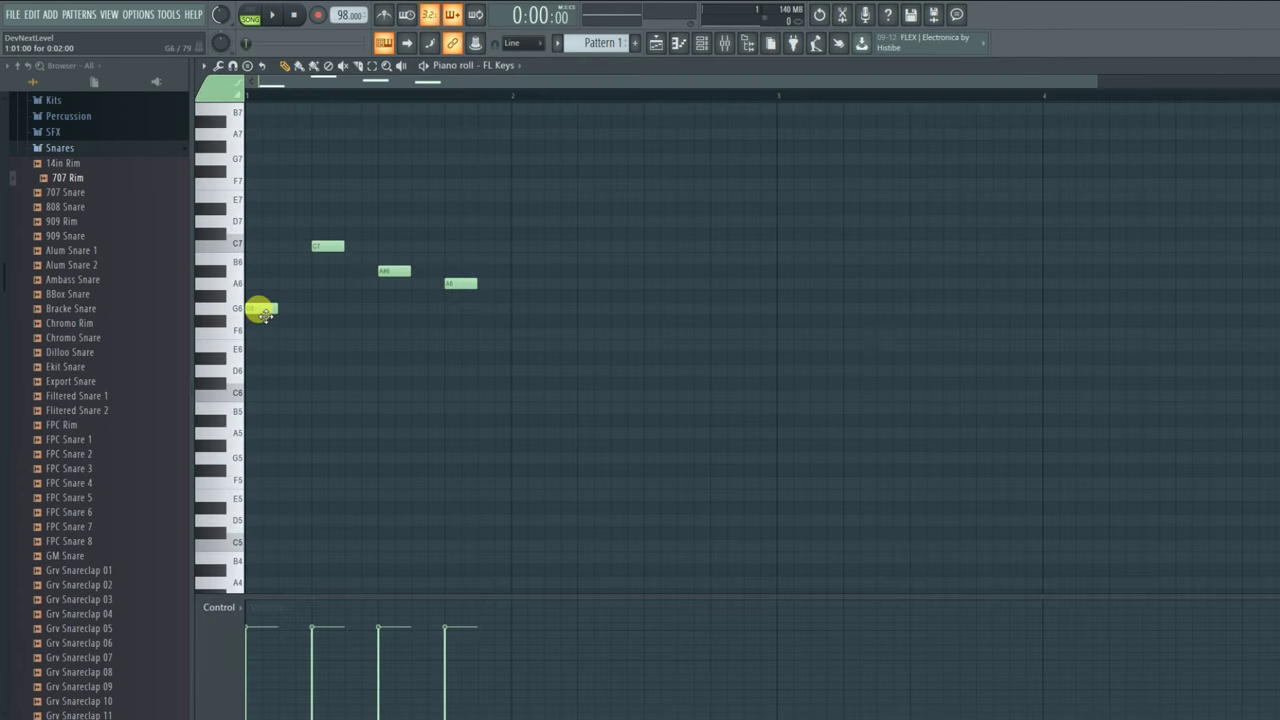
pyautogui.moveTo(269, 313); pyautogui.dragTo(296, 318)
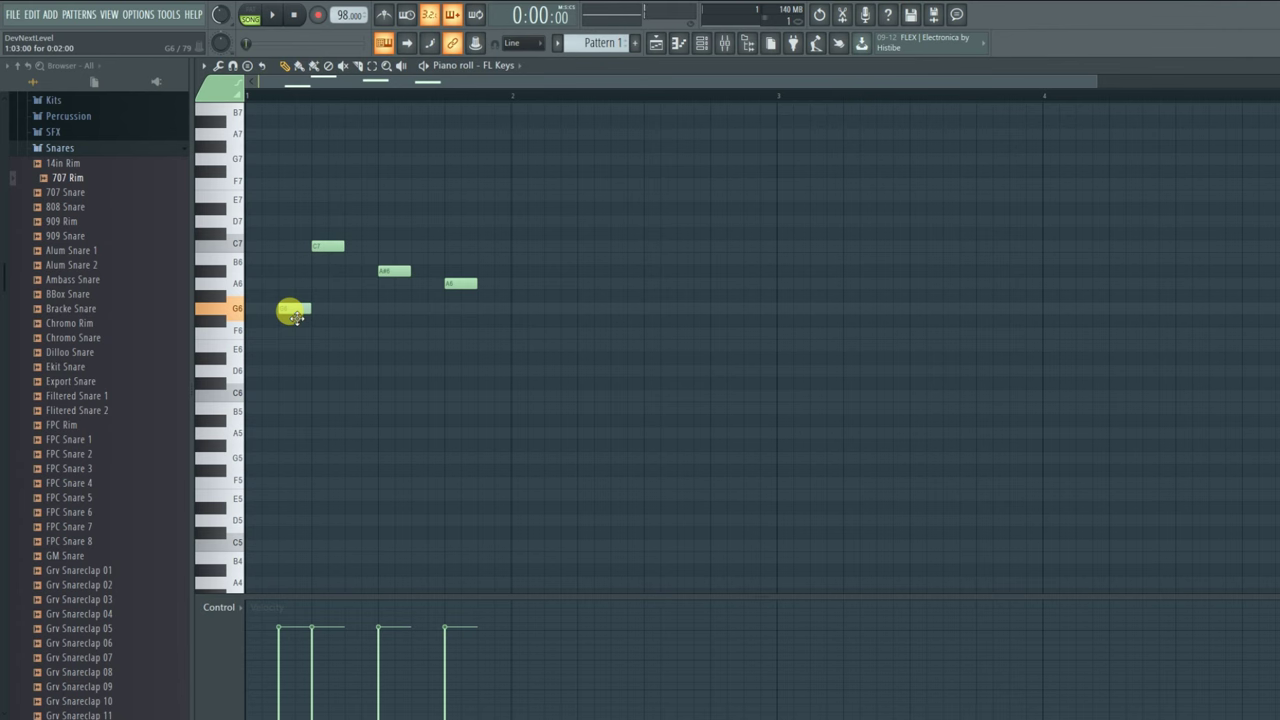
pyautogui.moveTo(322, 249); pyautogui.dragTo(357, 249)
pyautogui.rightClick(360, 248)
pyautogui.rightClick(394, 271)
pyautogui.rightClick(460, 285)
# - Add matching G6 notes at steps 7, 11 and 15 so the note repeats on every off-beat of the bar
pyautogui.scroll(5, 262, 100)
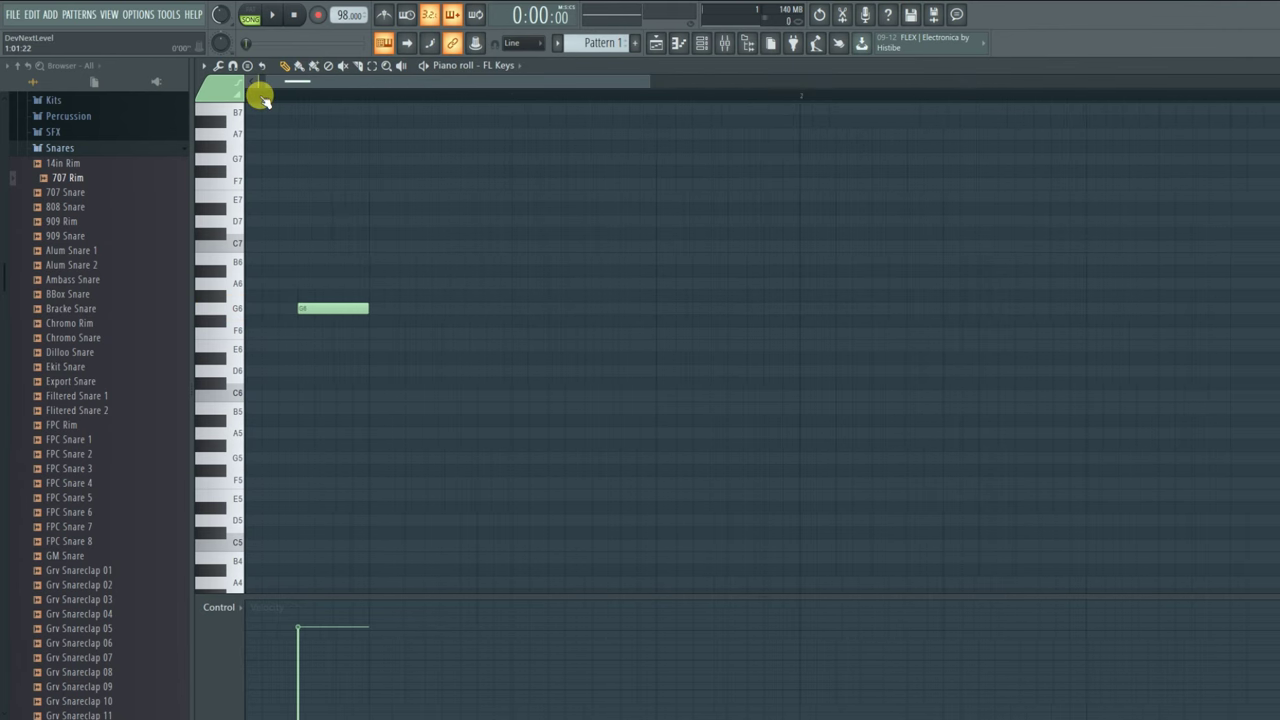
pyautogui.moveTo(358, 313)
pyautogui.mouseDown()
pyautogui.moveTo(258, 317)
pyautogui.moveTo(361, 313)
pyautogui.mouseUp()
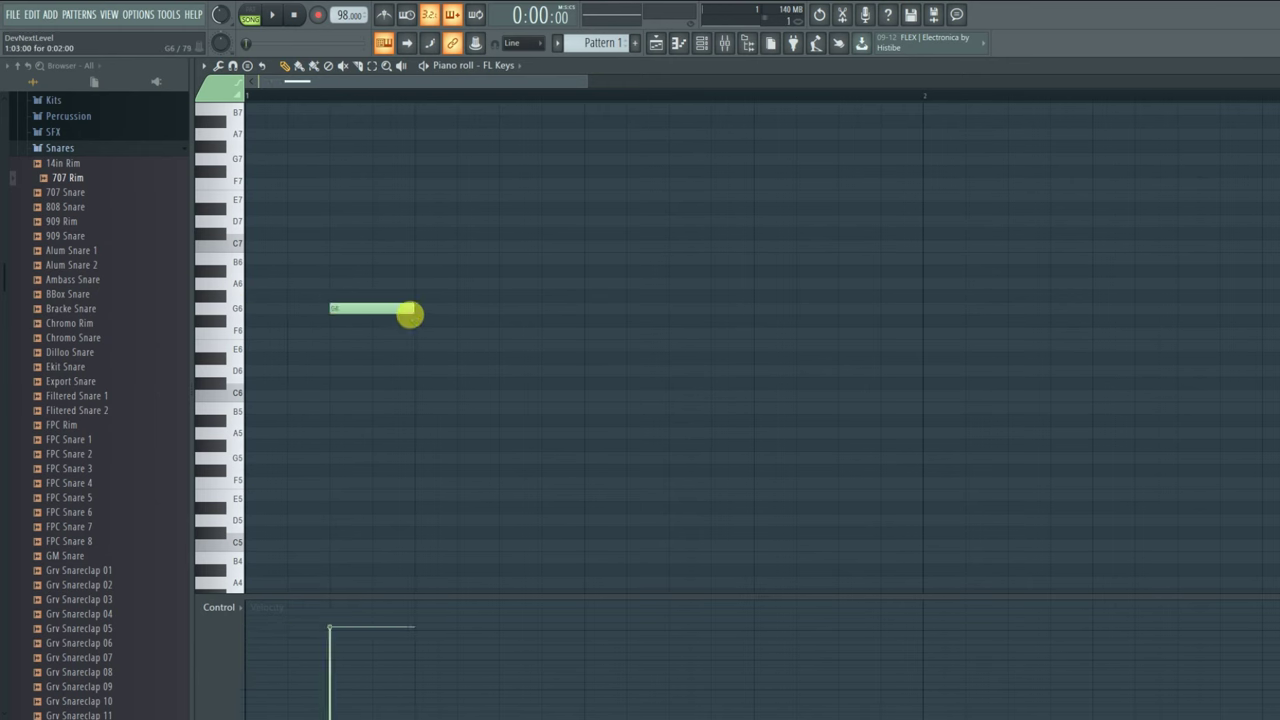
pyautogui.click(509, 313)
pyautogui.click(672, 311)
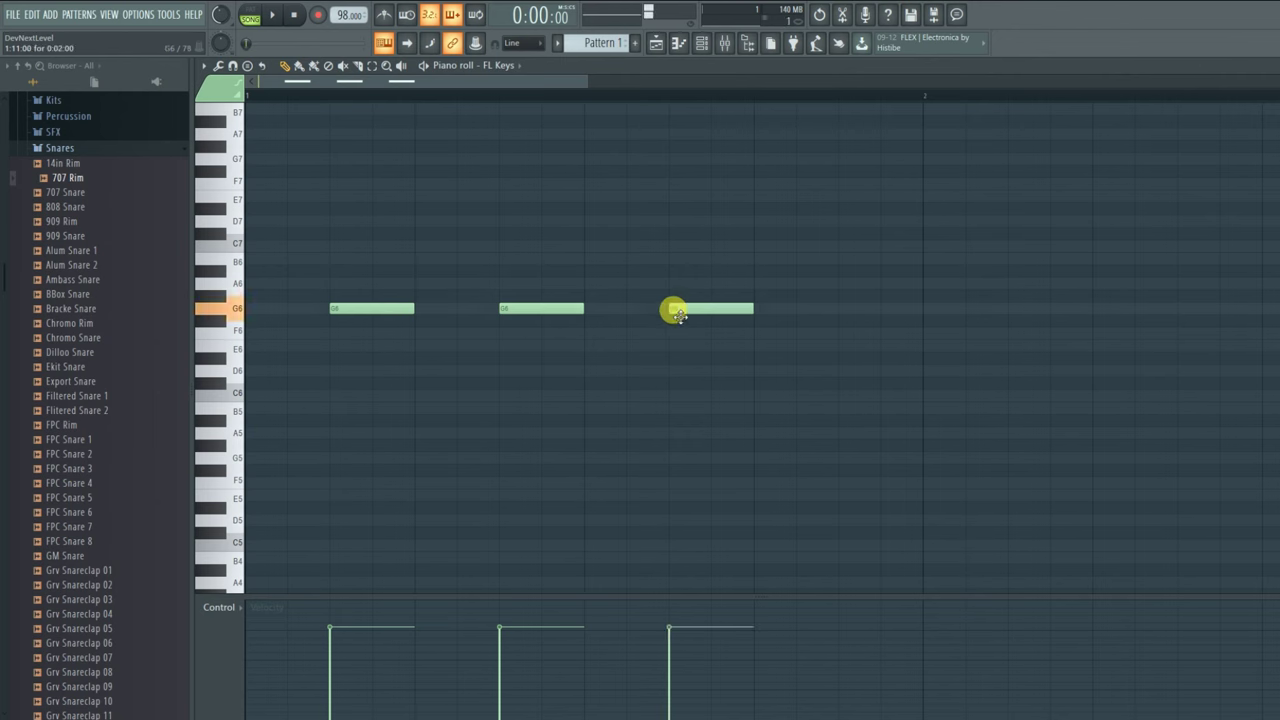
pyautogui.click(845, 310)
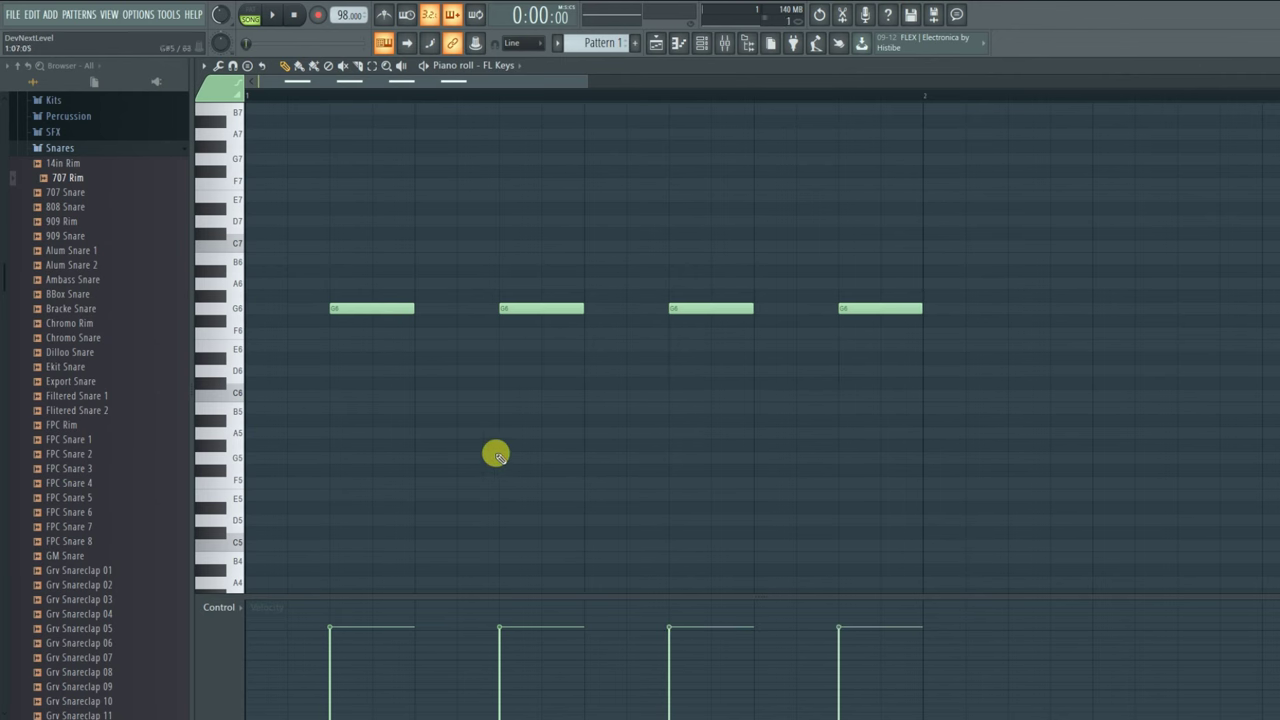
# - Stack A#6 and D7 notes above all four G6 notes to form off-beat chords, and play them
pyautogui.scroll(2, 436, 416)
pyautogui.click(335, 308)
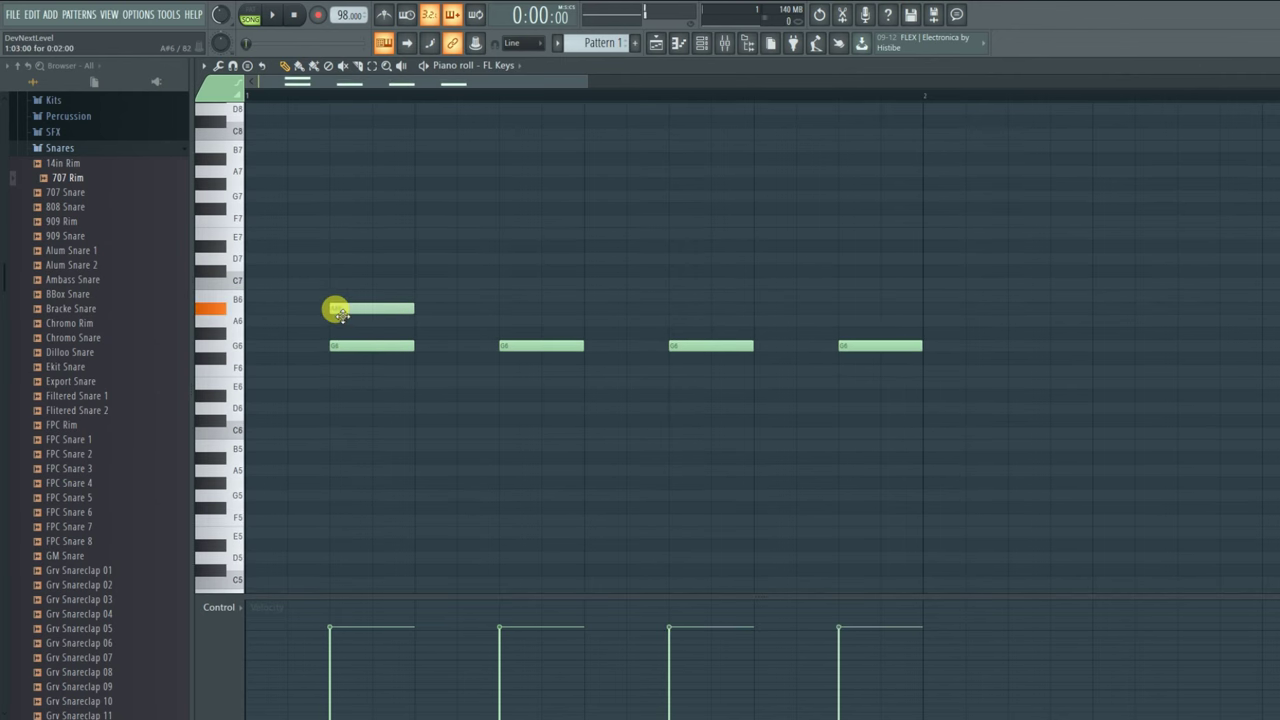
pyautogui.click(333, 258)
pyautogui.moveTo(422, 228); pyautogui.dragTo(851, 305)
pyautogui.keyDown('ctrl'); pyautogui.click(1032, 256); pyautogui.keyUp('ctrl')
pyautogui.press('space')
pyautogui.press('space')
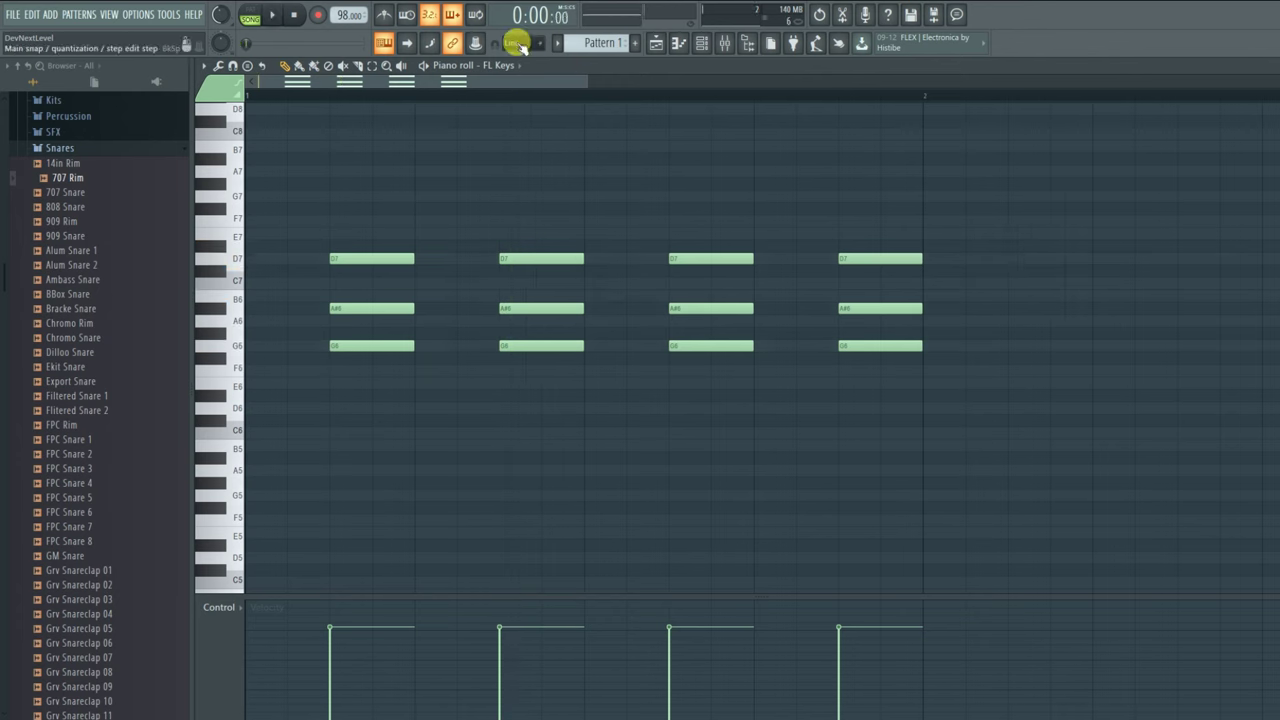
# - Return to the playlist, solo Track 1, and play the off-beat chords on their own
pyautogui.click(657, 43)
pyautogui.rightClick(372, 134)
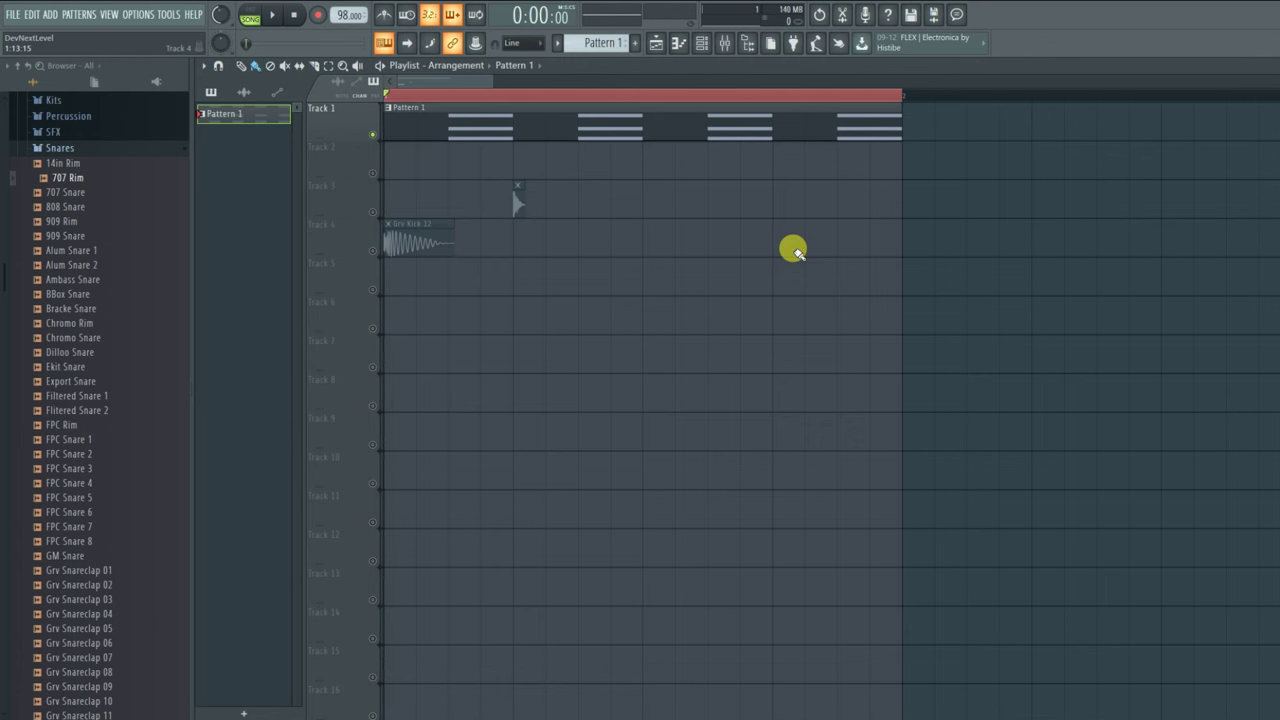
pyautogui.press('space')
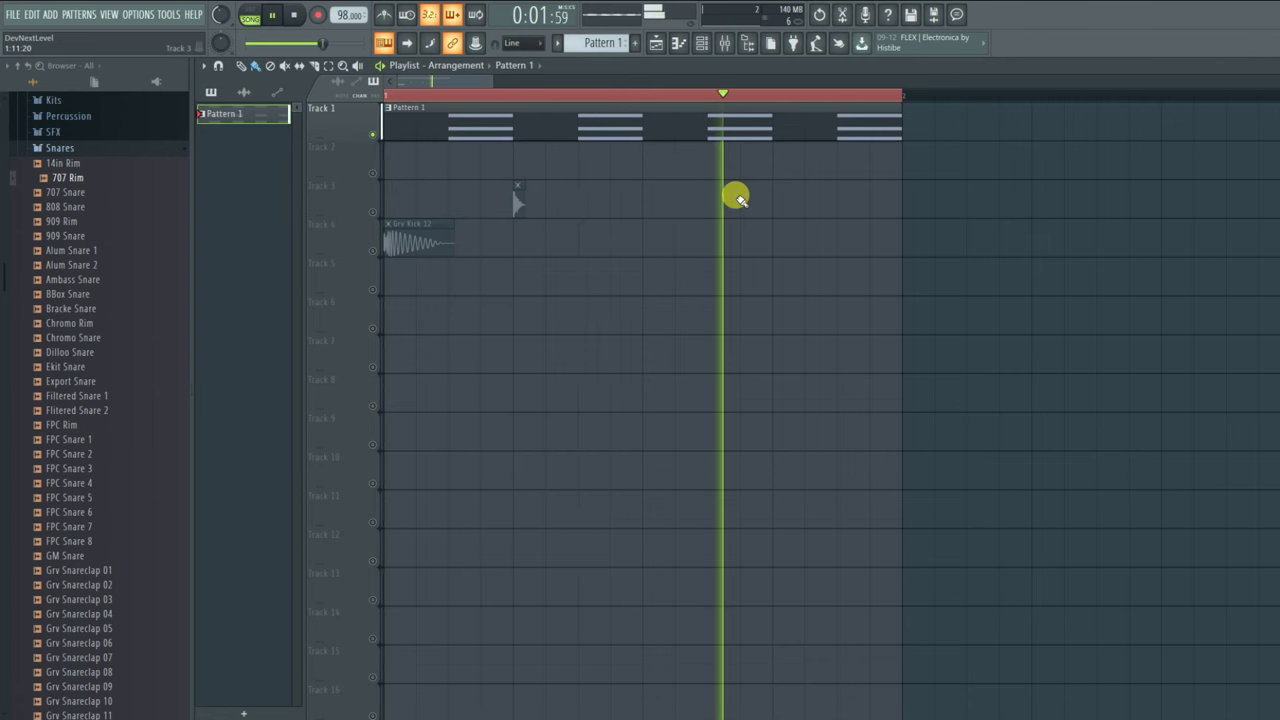
pyautogui.press('space')
# - Play the soloed chord loop against the metronome
pyautogui.click(384, 15)
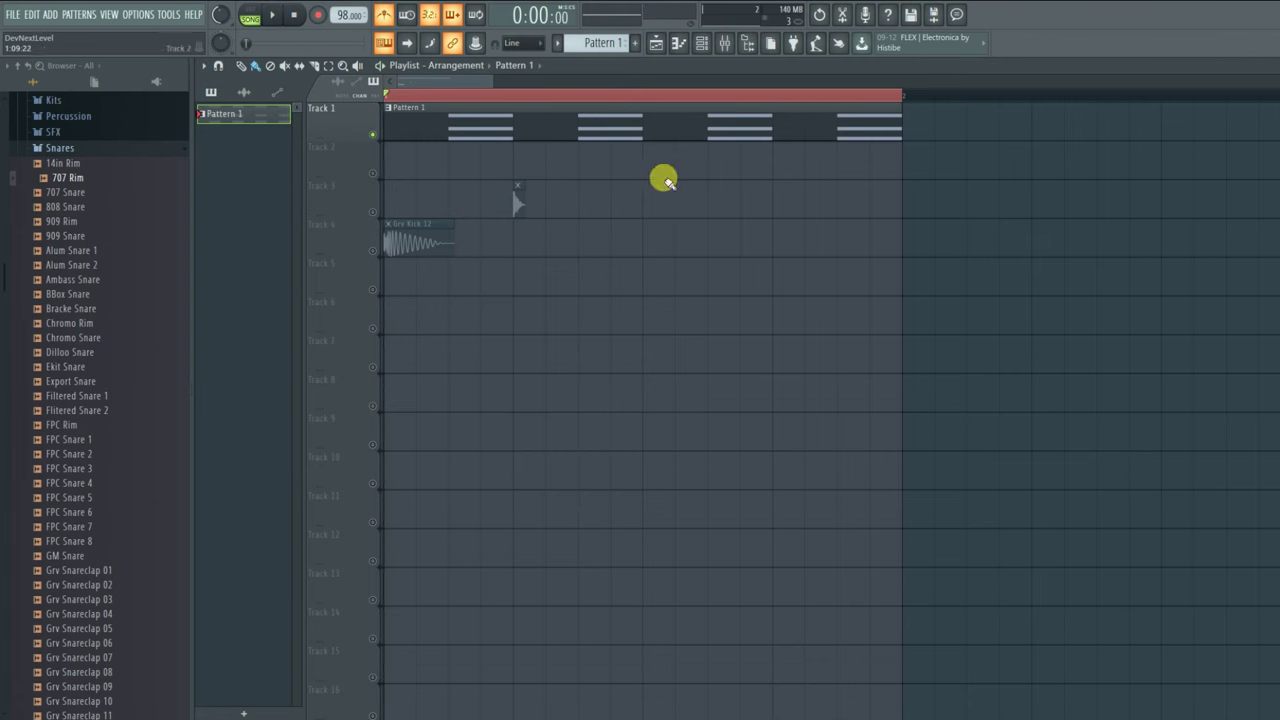
pyautogui.press('space')
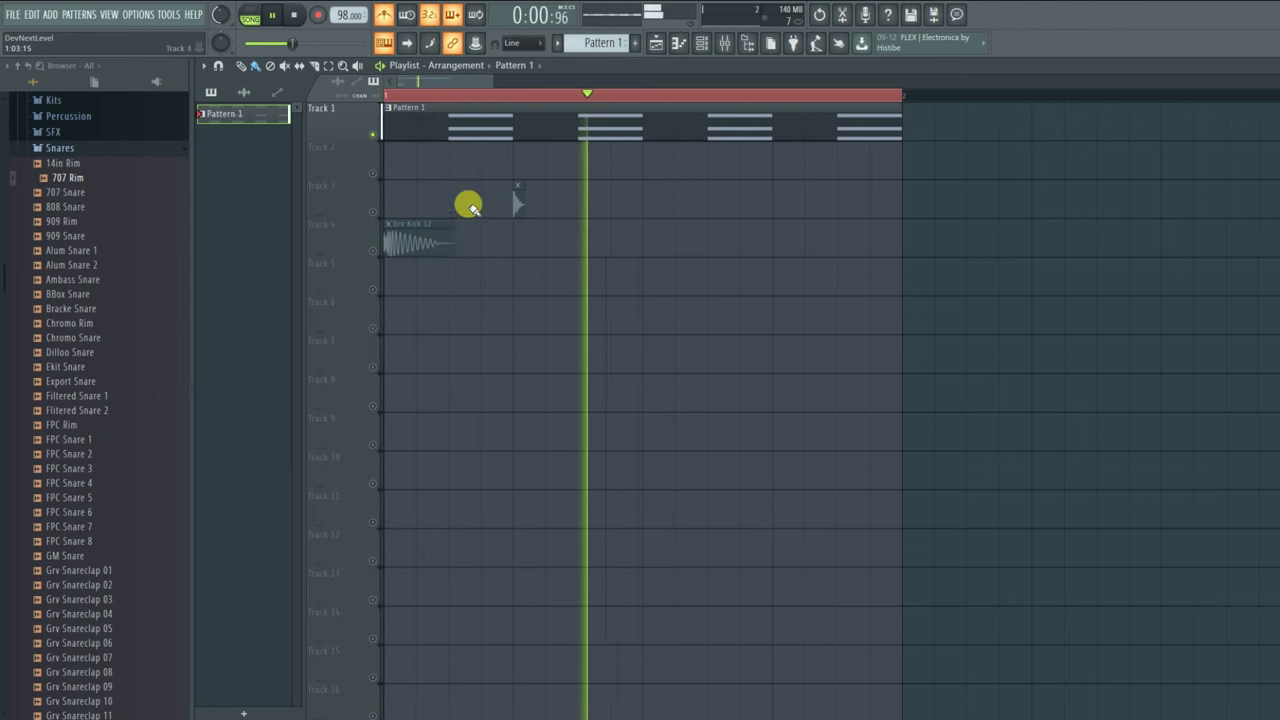
pyautogui.press('space')
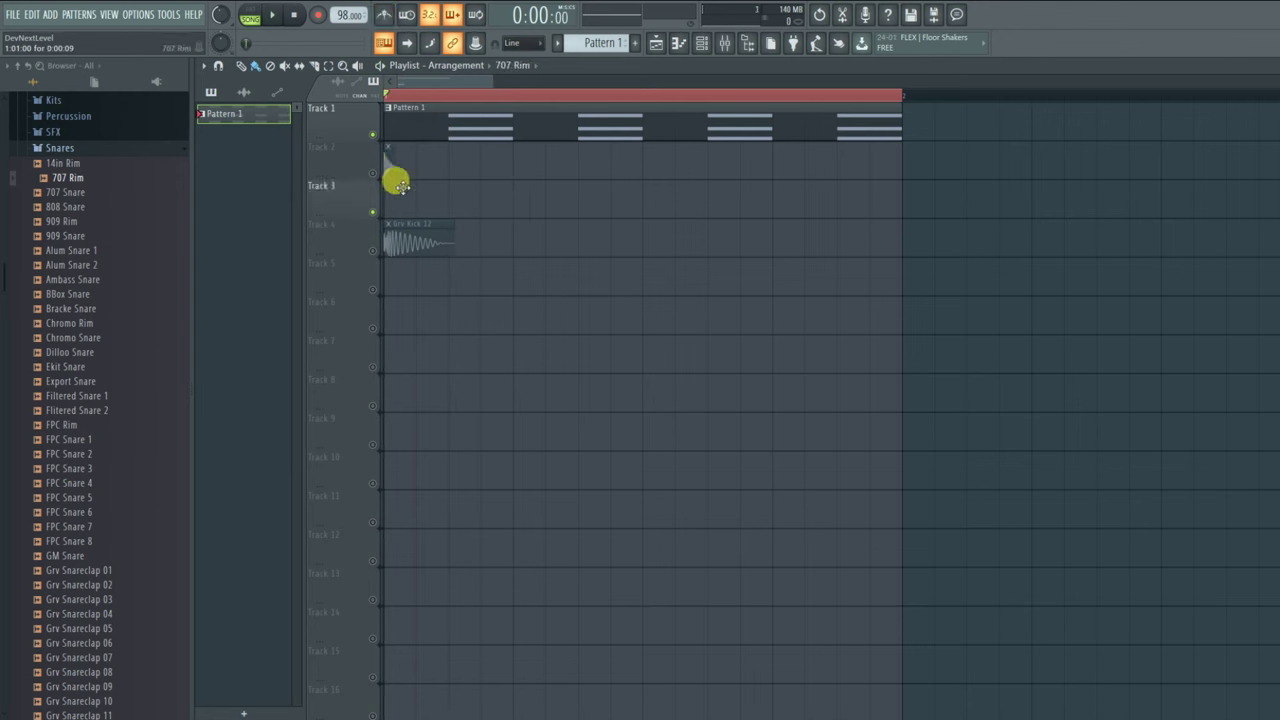
# - Place 707 Rim hits on beats 2 and 4 of Track 2, unmute the track, and play the loop
pyautogui.click(525, 158)
pyautogui.click(373, 174)
pyautogui.click(772, 168)
pyautogui.press('space')
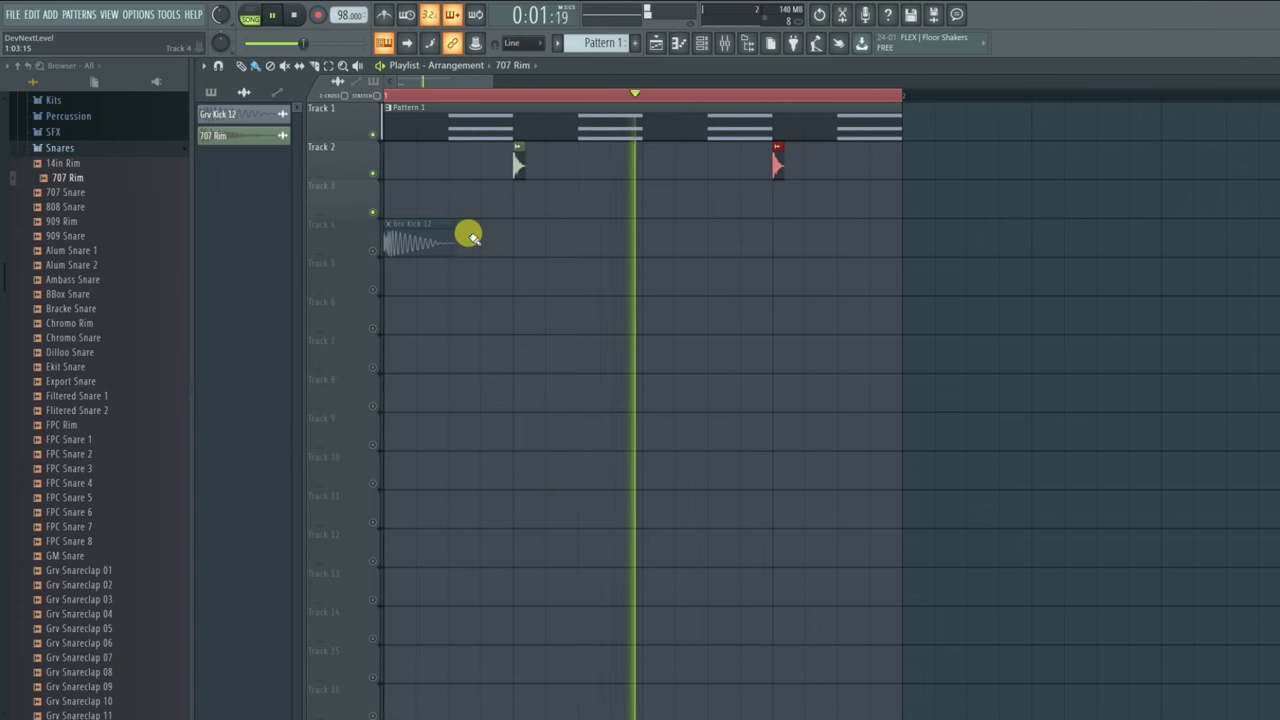
pyautogui.press('space')
# - Move the beat 1 kick from Track 4 to Track 3 and add a kick at step 7 while the loop plays
pyautogui.click(410, 240)
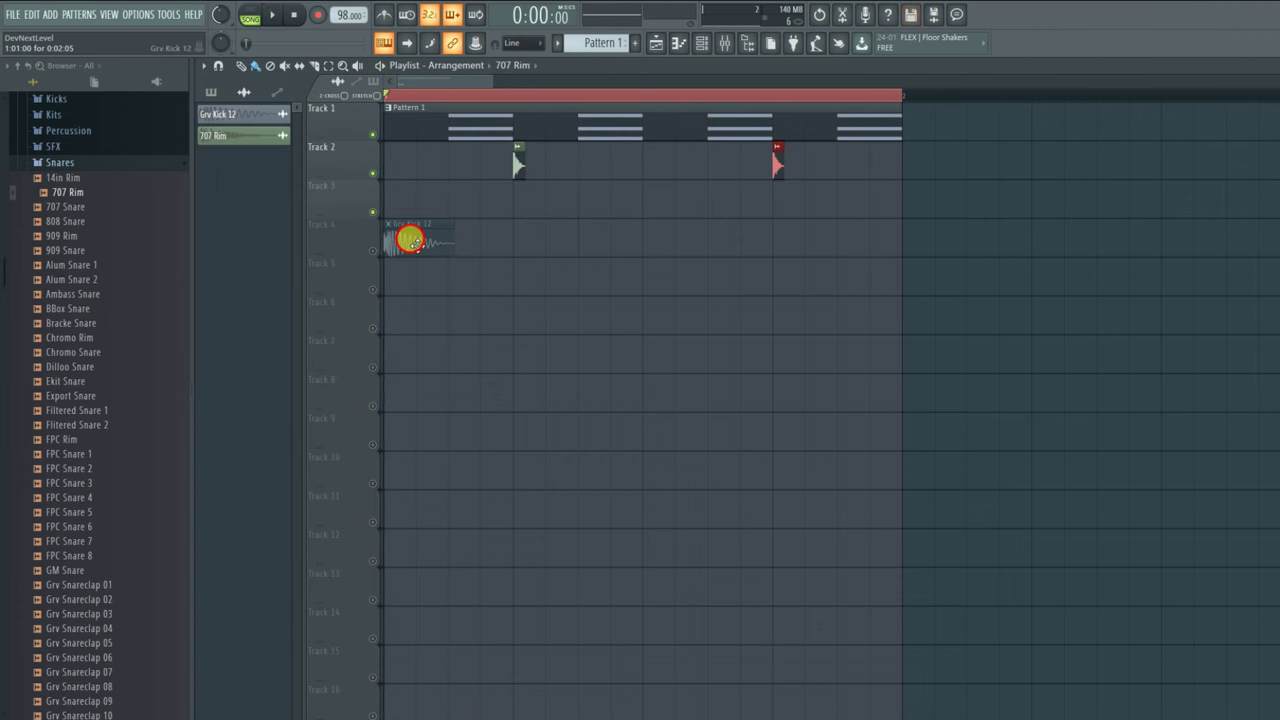
pyautogui.moveTo(410, 240); pyautogui.dragTo(412, 200)
pyautogui.press('space')
pyautogui.click(586, 199)
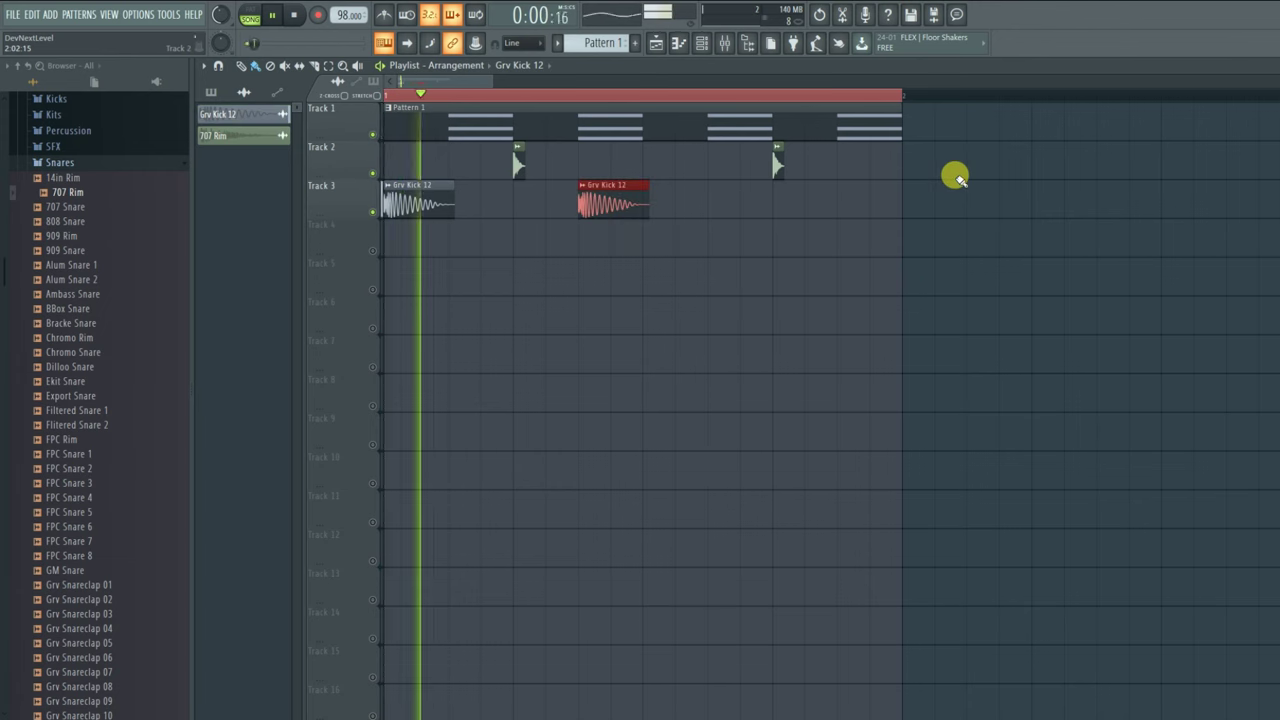
pyautogui.press('space')
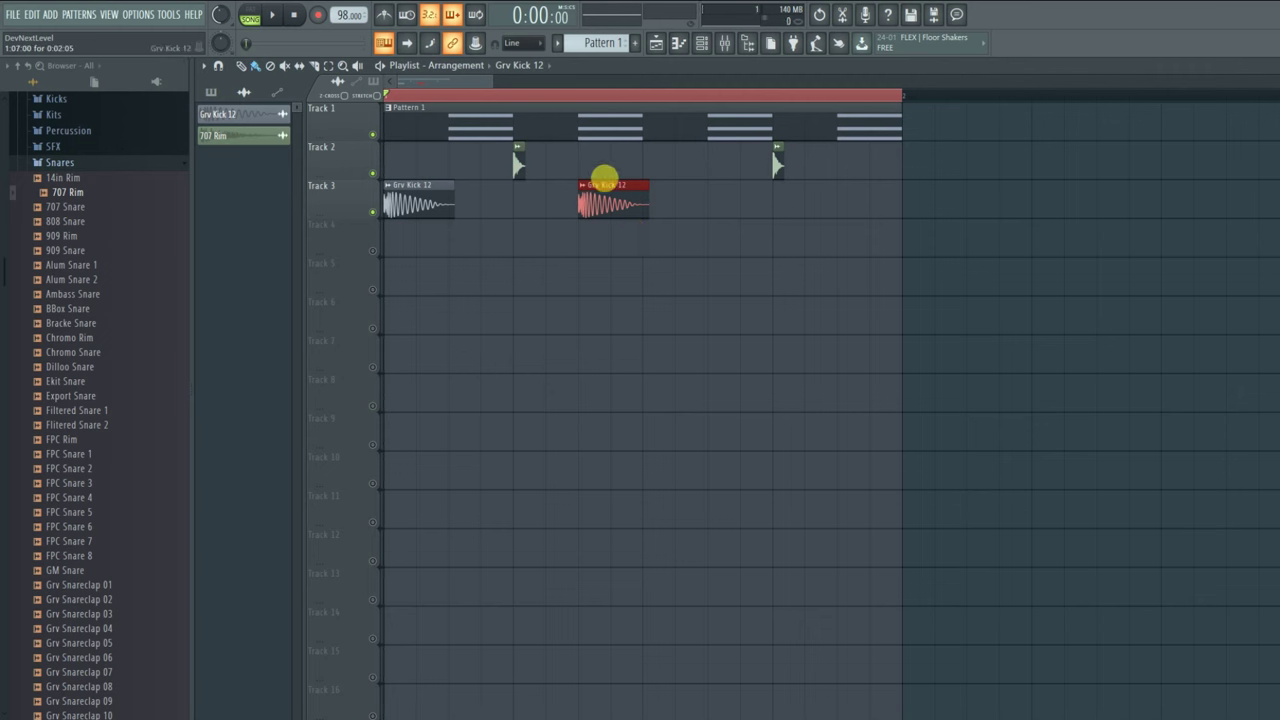
# - Delete the step 7 kick from Track 3 and play the loop with only the beat 1 kick
pyautogui.rightClick(603, 190)
pyautogui.press('space')
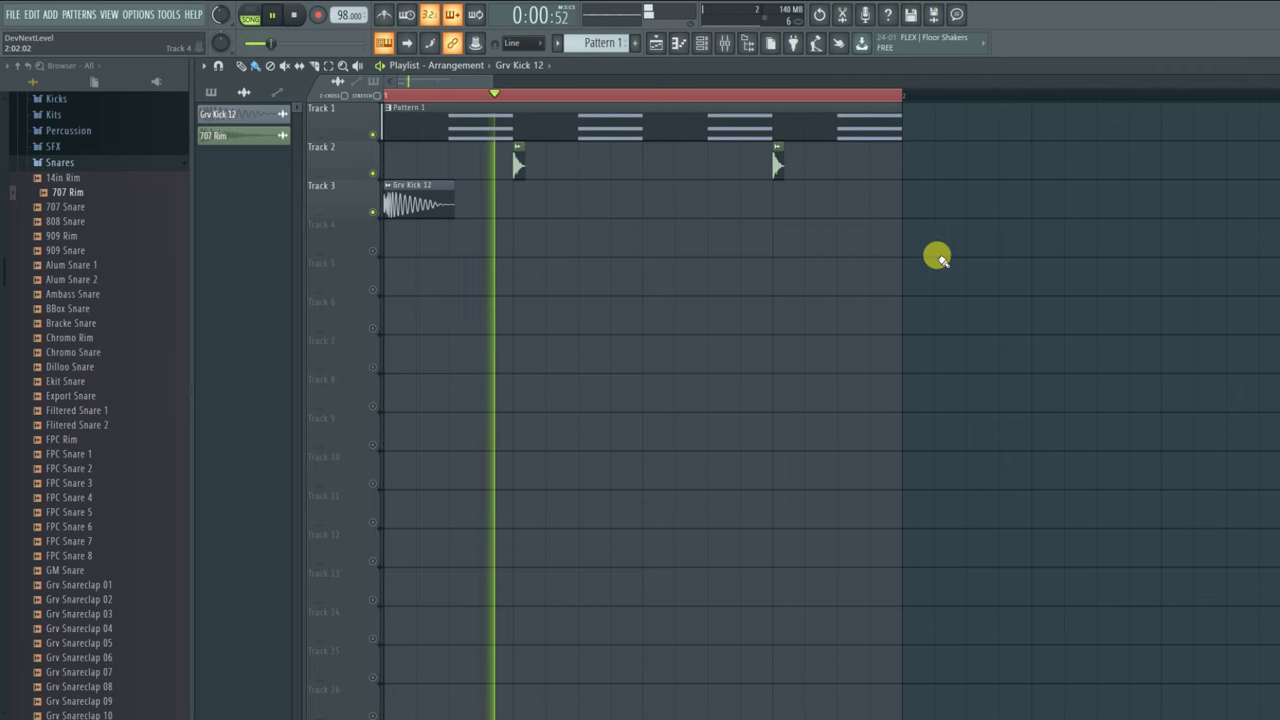
pyautogui.press('space')
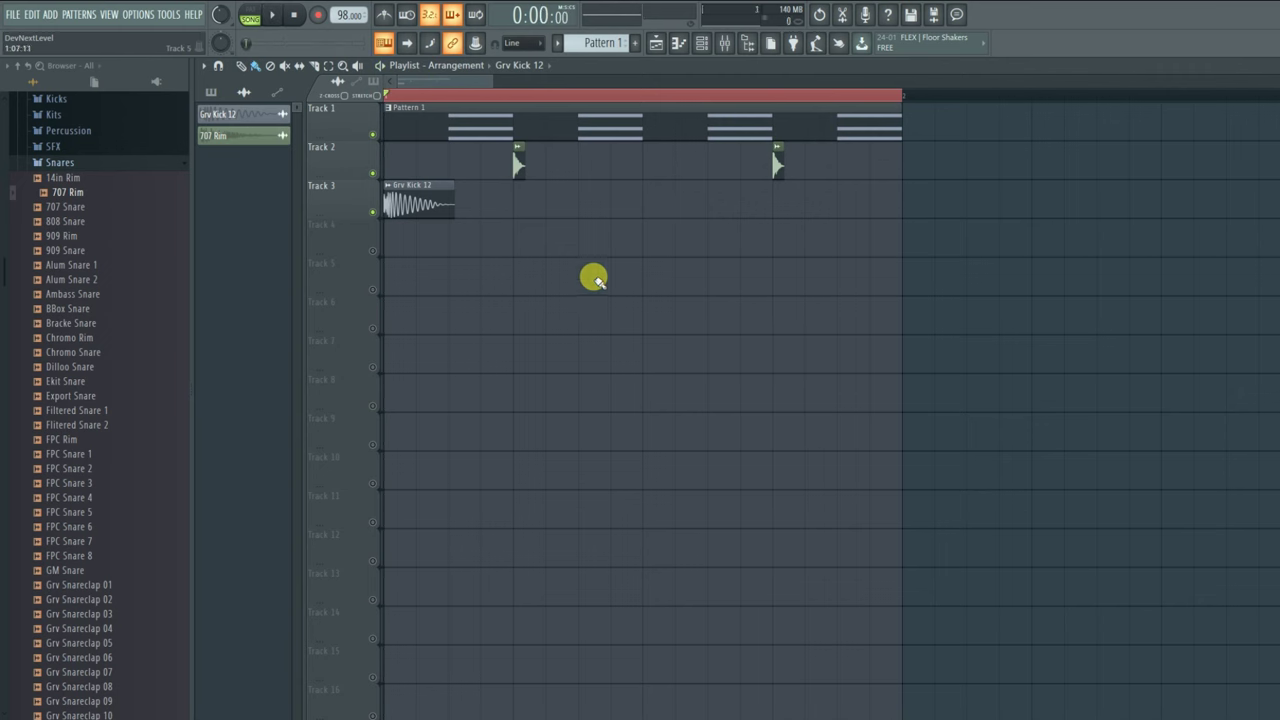
pyautogui.click(594, 203)
pyautogui.press('space')
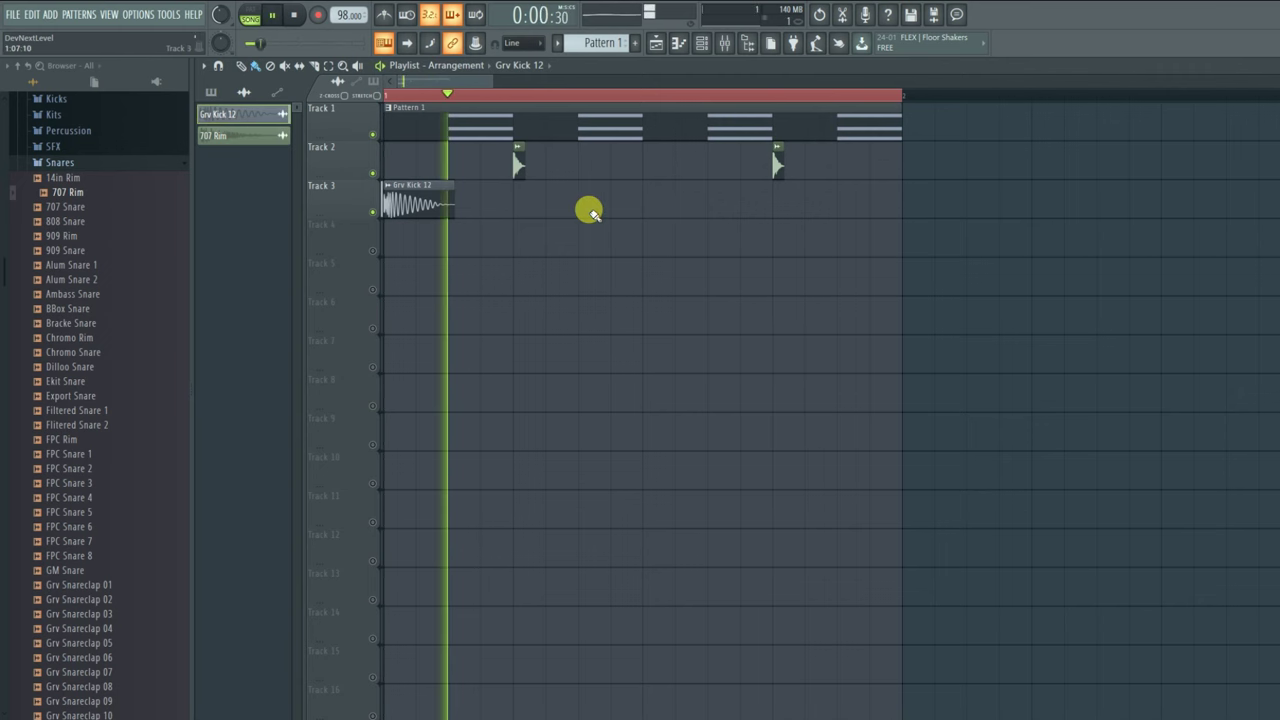
# - Add Grv Kick 12 hits at steps 7 and 11 of Track 3 during playback and stop the loop
pyautogui.click(708, 200)
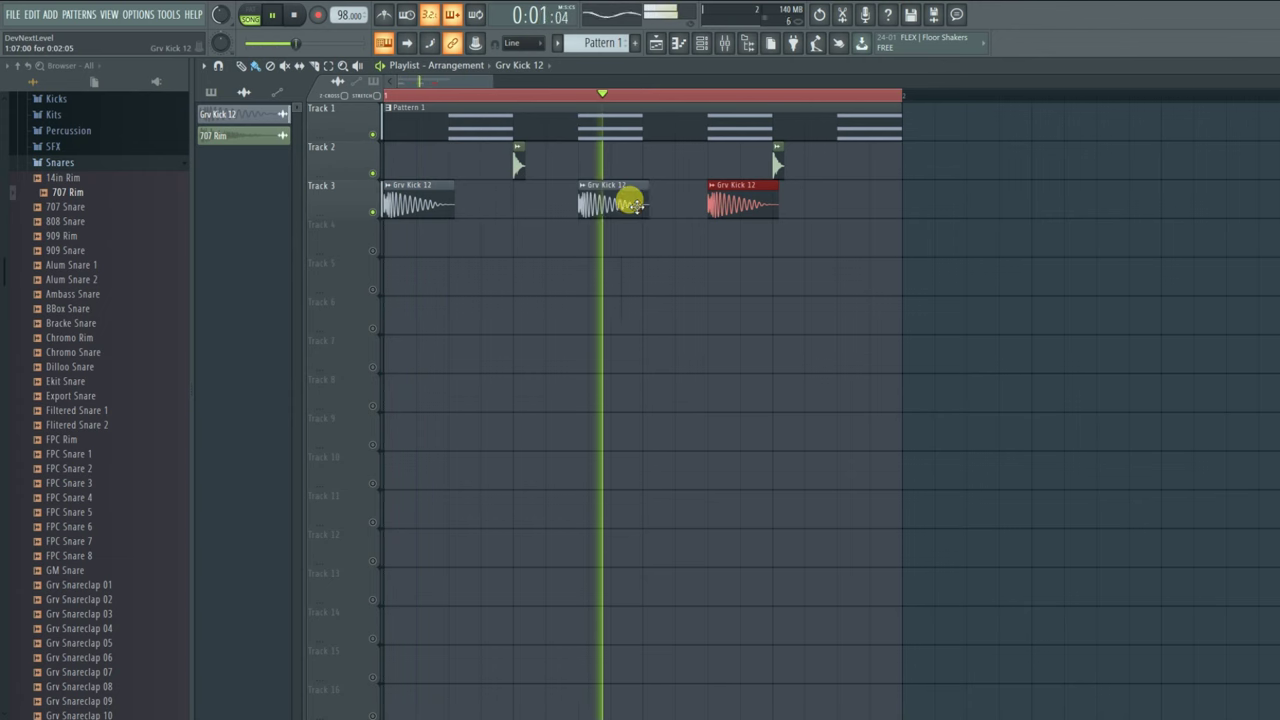
pyautogui.press('space')
# - Bring the 808 CH sample from the Hats pack into the playlist and place it at the start of Track 4
pyautogui.scroll(5, 90, 275)
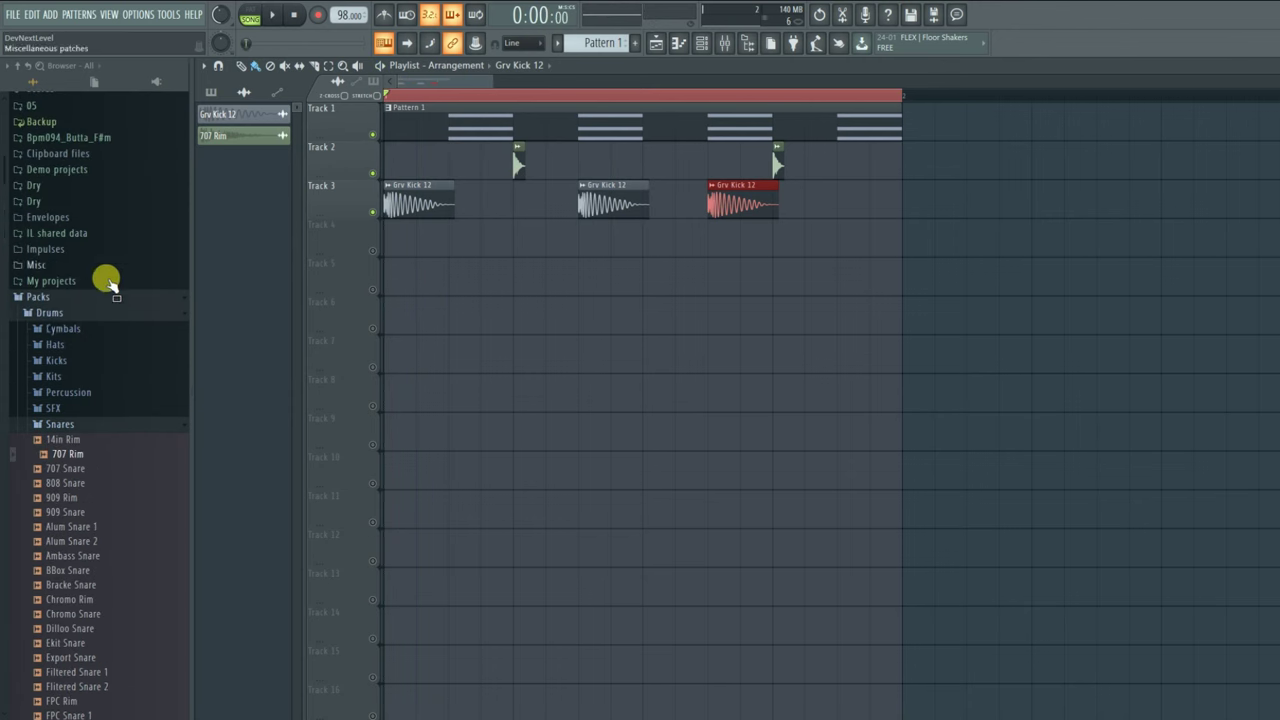
pyautogui.click(80, 344)
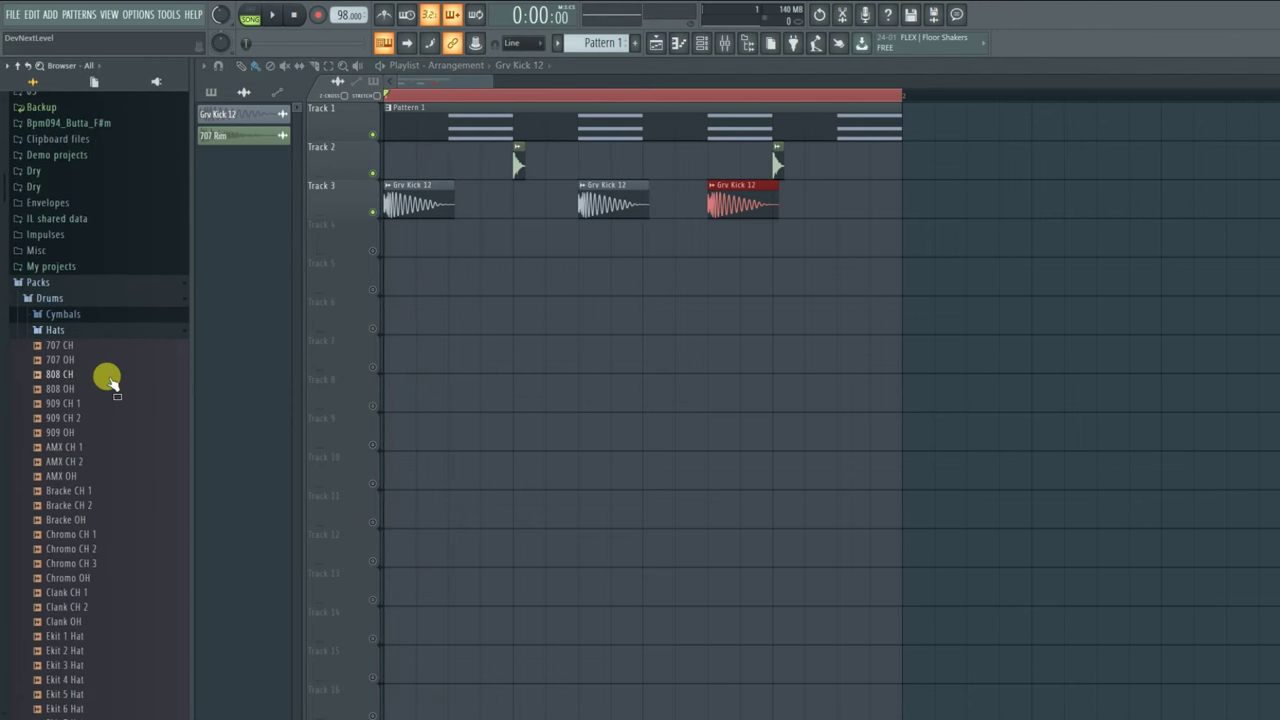
pyautogui.moveTo(80, 381); pyautogui.dragTo(494, 282)
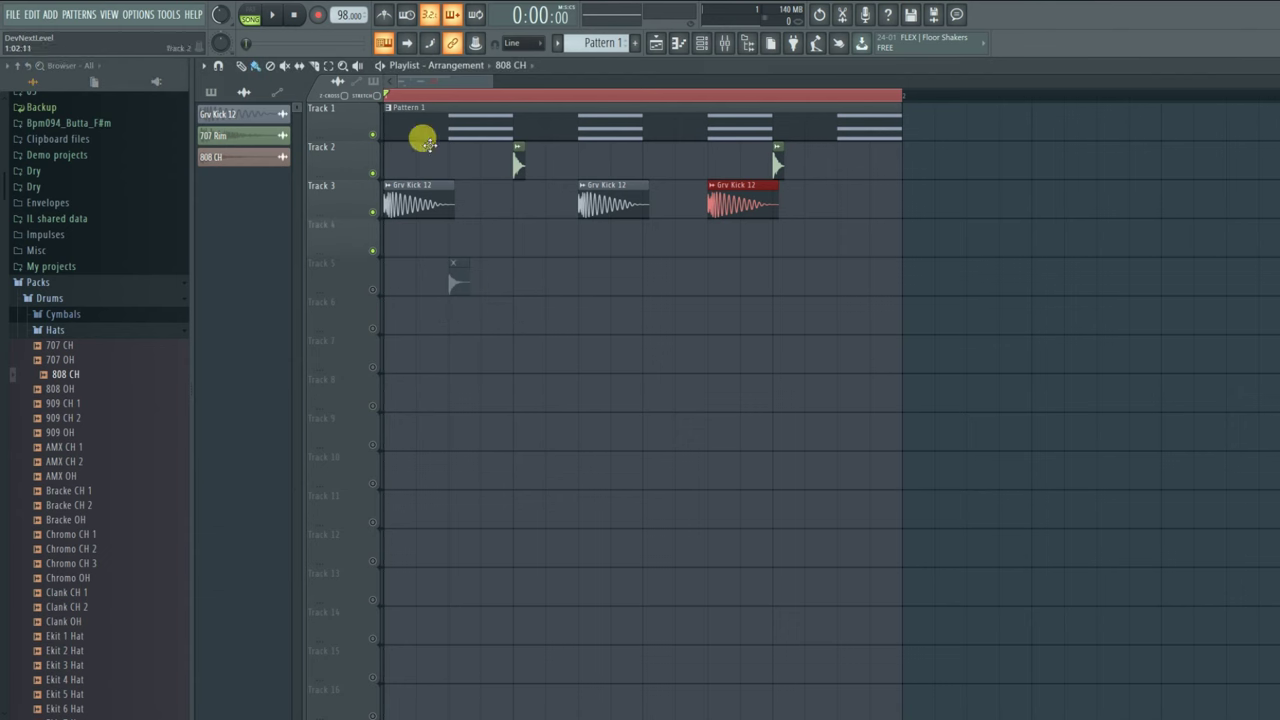
pyautogui.scroll(2, 388, 100)
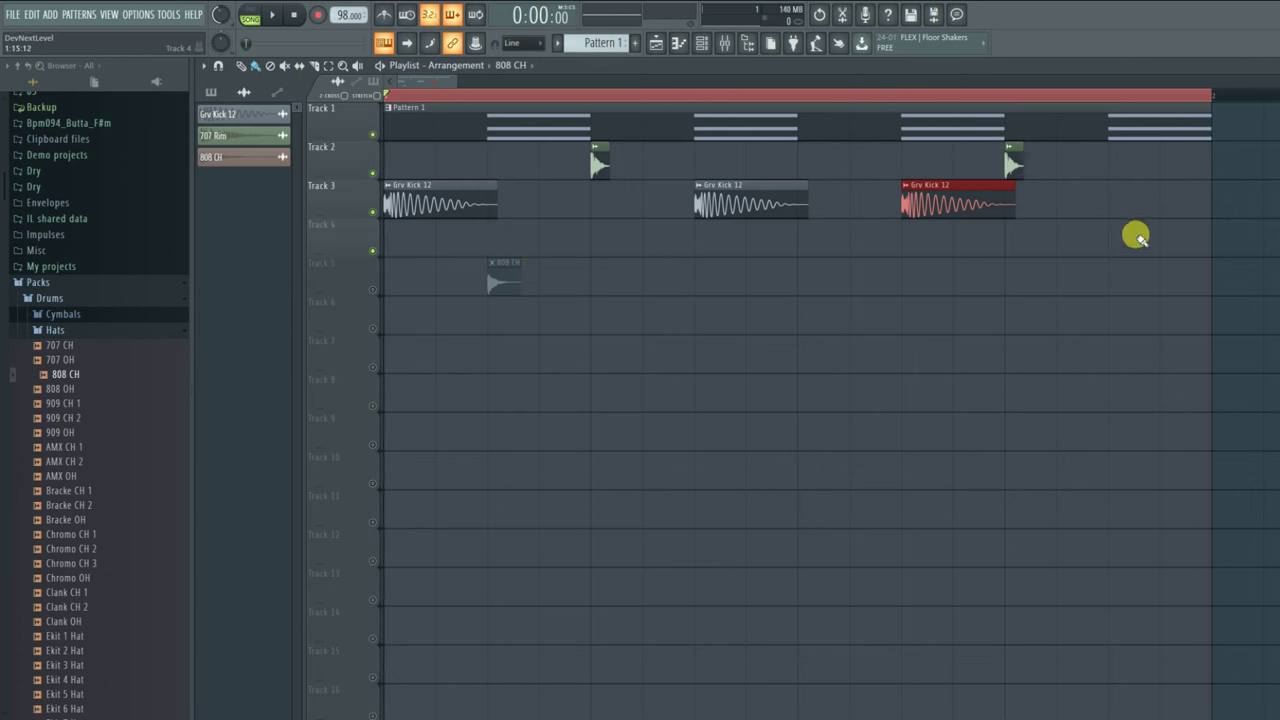
pyautogui.moveTo(500, 277); pyautogui.dragTo(396, 240)
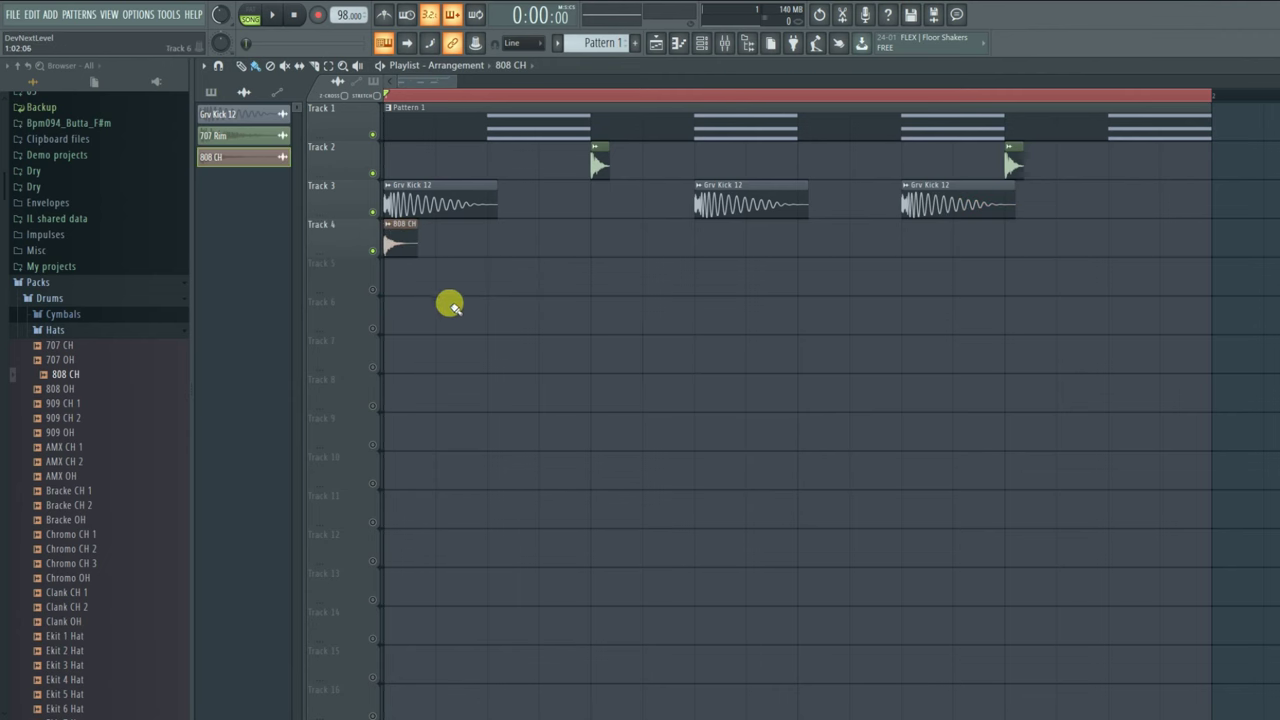
# - Narrow the time selection to beat 1, try 1/6 beat snapping, and return the snap setting to Line
pyautogui.moveTo(1205, 98); pyautogui.dragTo(599, 123)
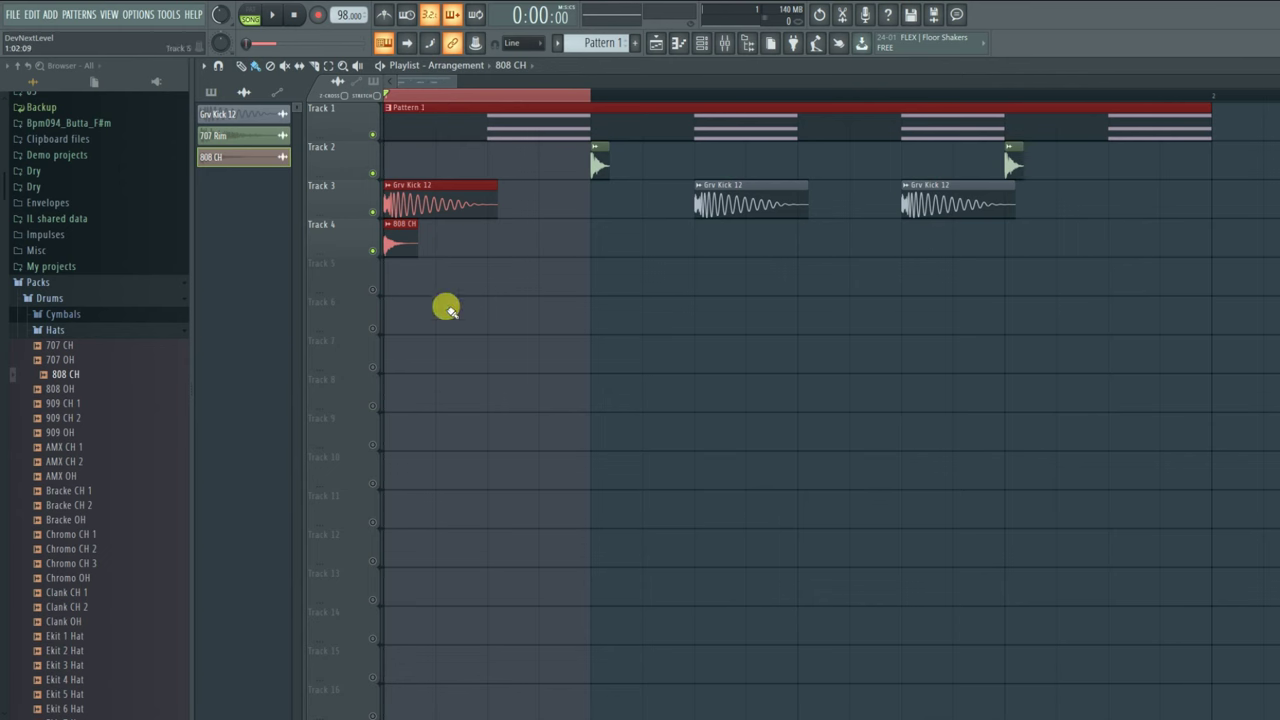
pyautogui.click(660, 329)
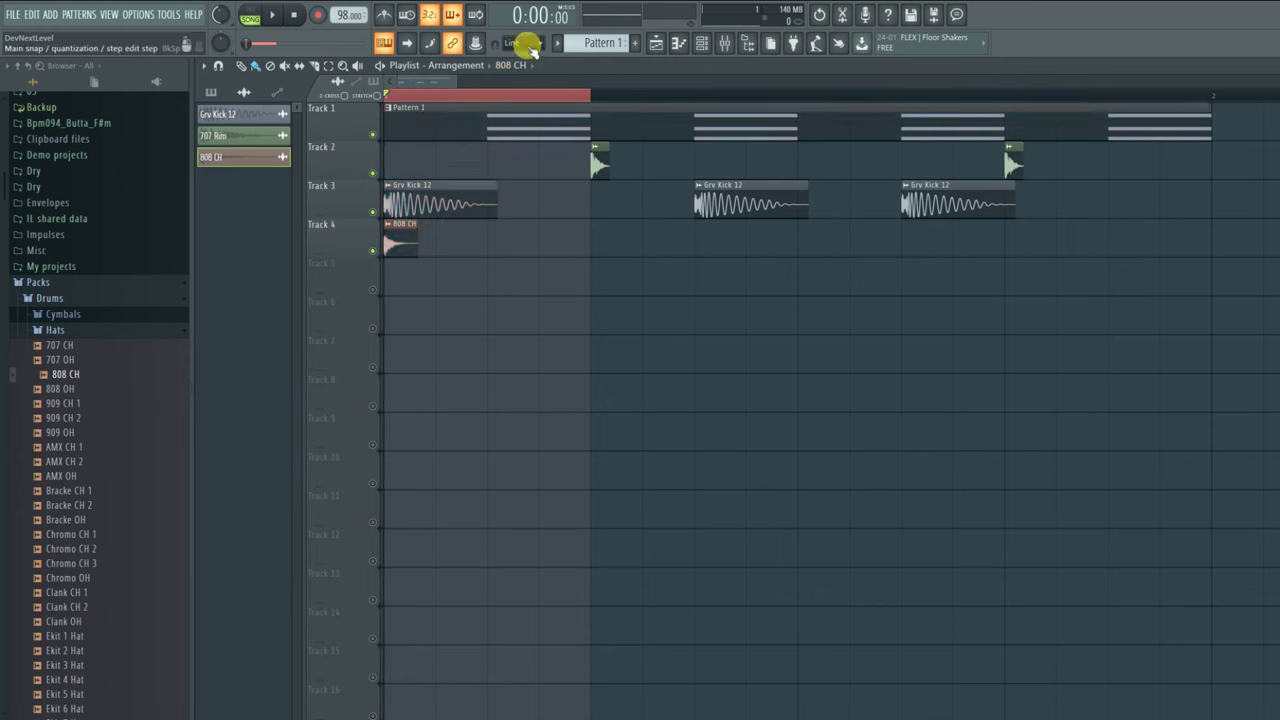
pyautogui.click(528, 45)
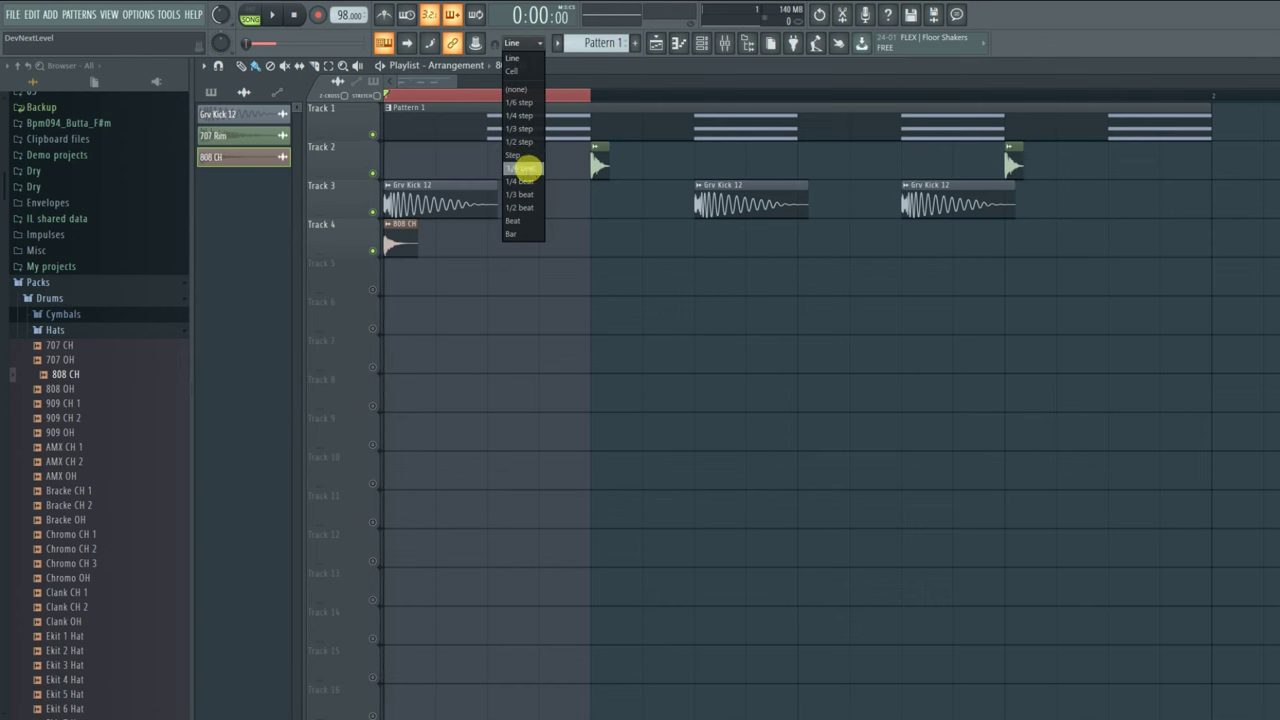
pyautogui.click(523, 168)
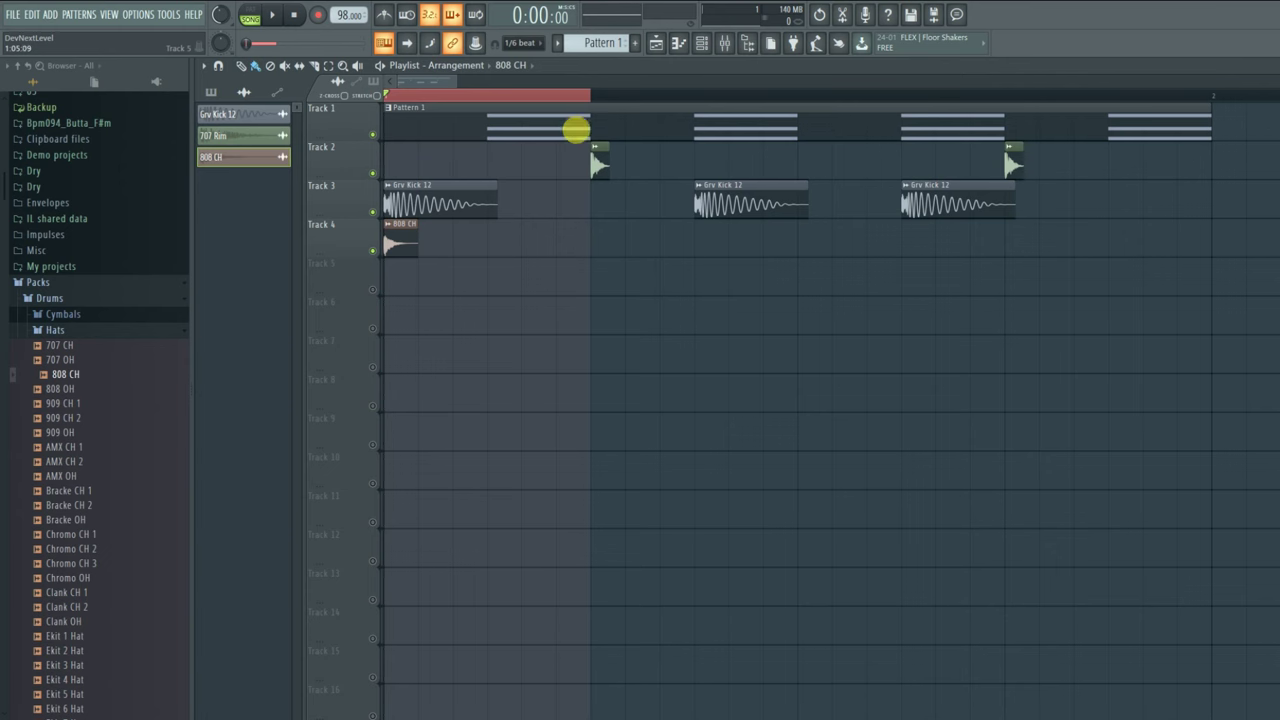
pyautogui.click(528, 43)
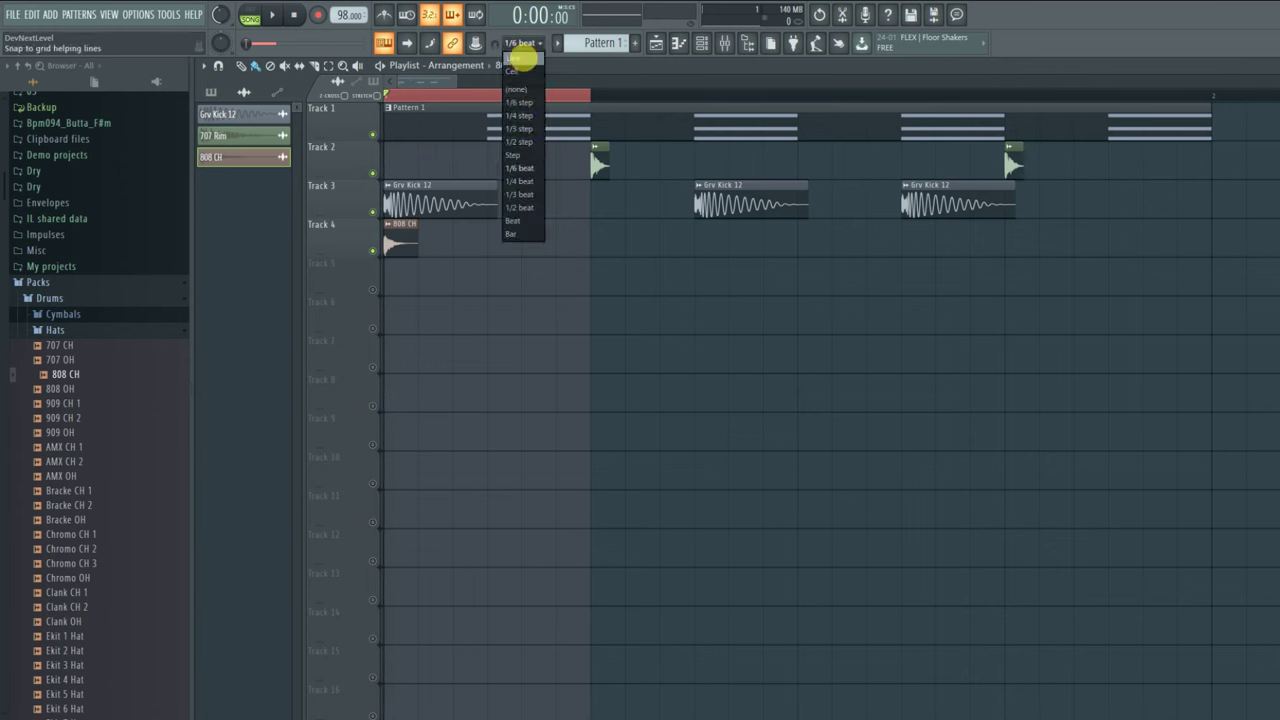
pyautogui.click(521, 58)
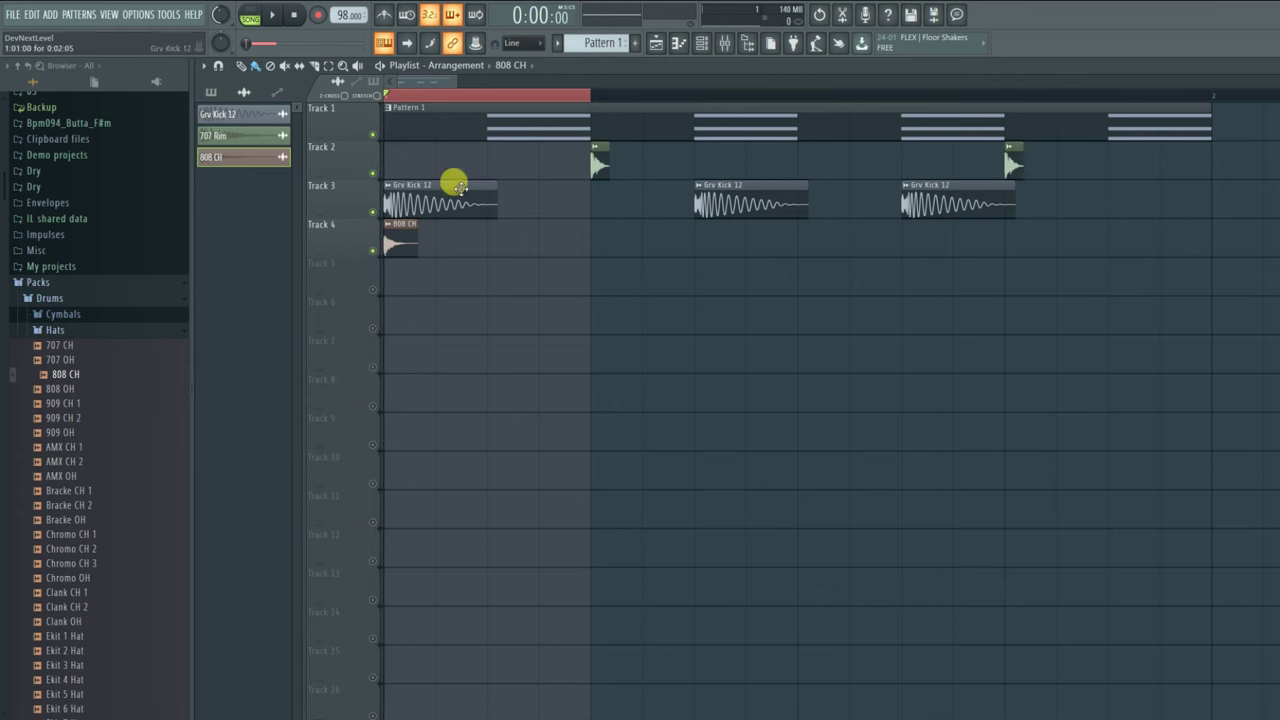
pyautogui.click(512, 43)
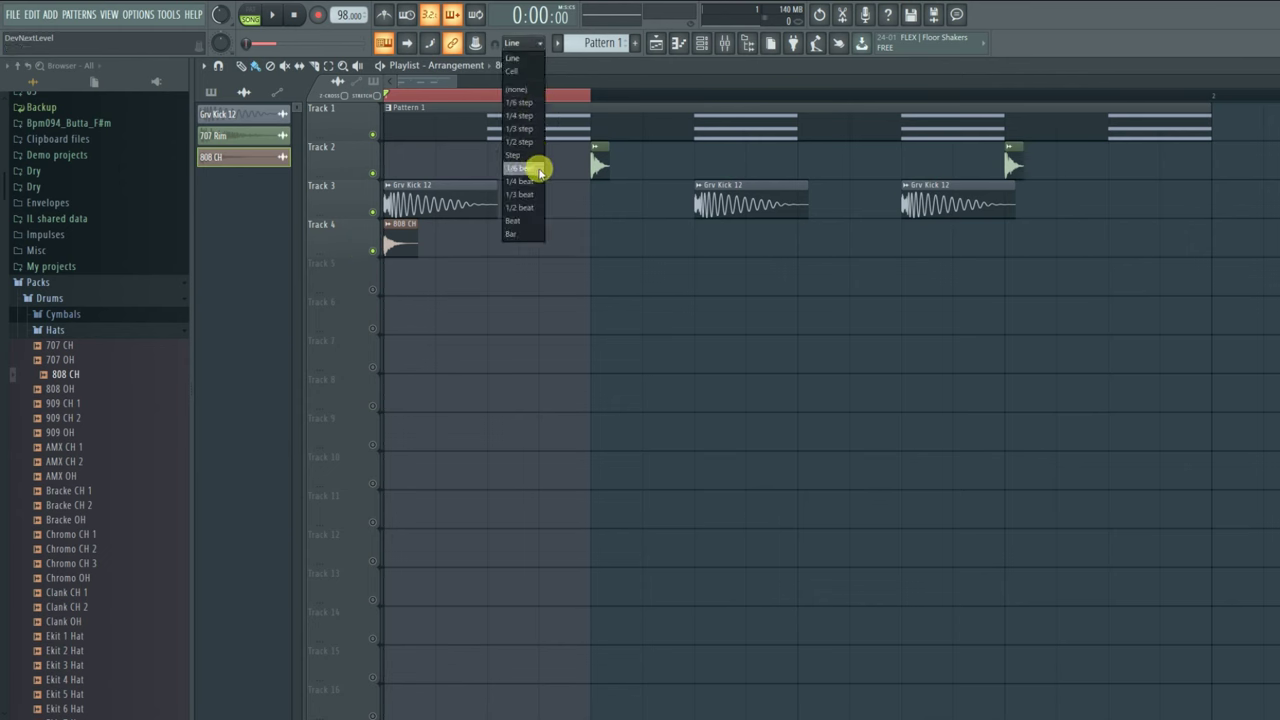
pyautogui.click(444, 81)
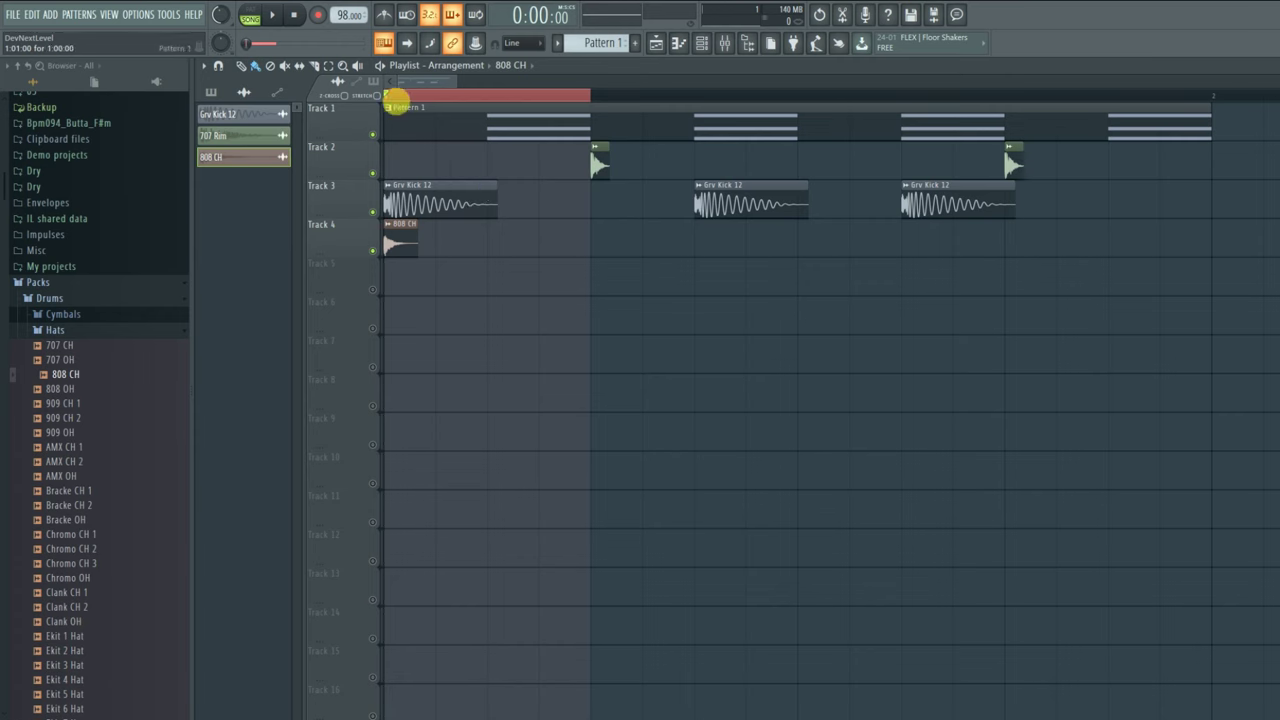
# - Compare 1/6, 1/3 and 1/2 step snapping with only the first step selected, and return the snap setting to Line
pyautogui.scroll(4, 390, 95)
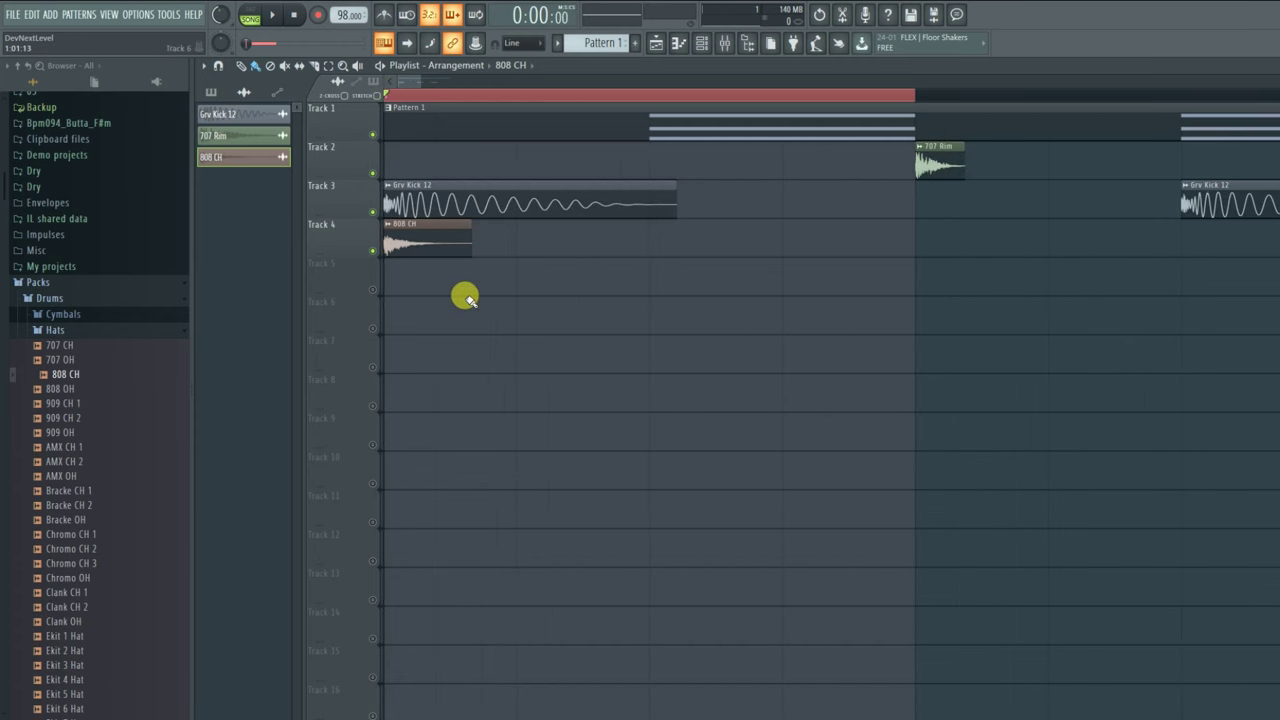
pyautogui.moveTo(918, 95); pyautogui.dragTo(518, 98)
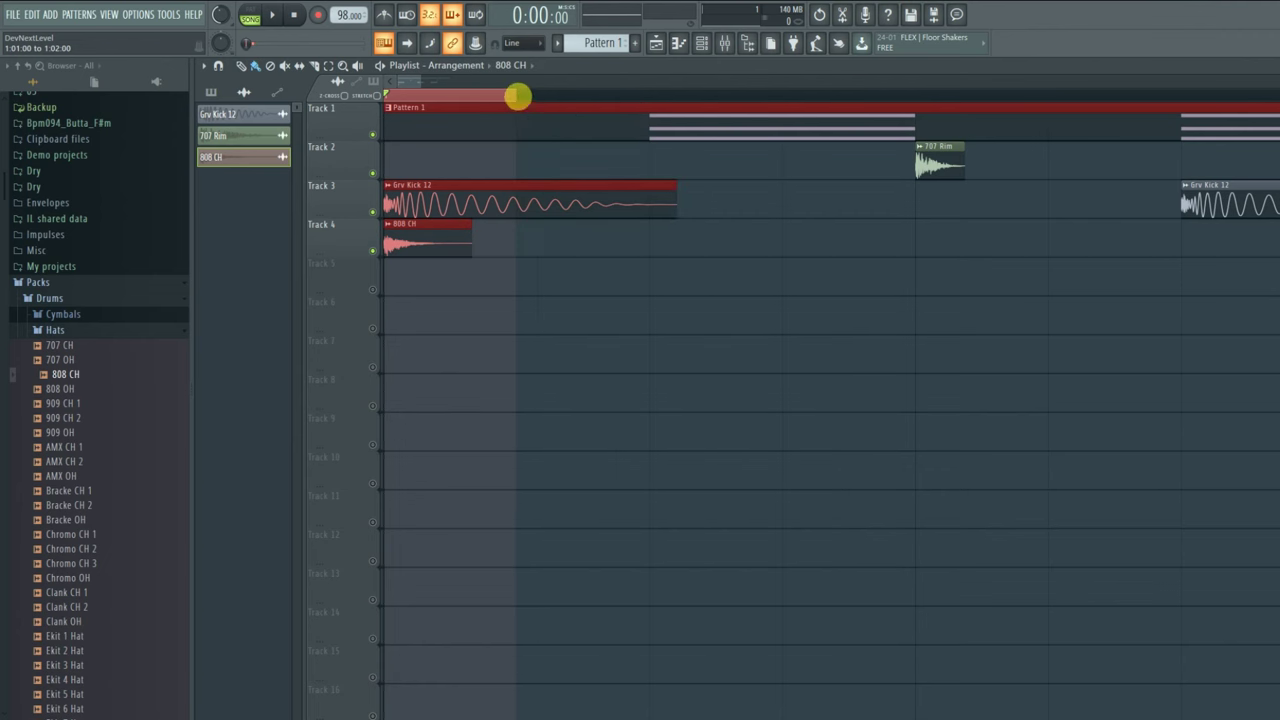
pyautogui.click(661, 312)
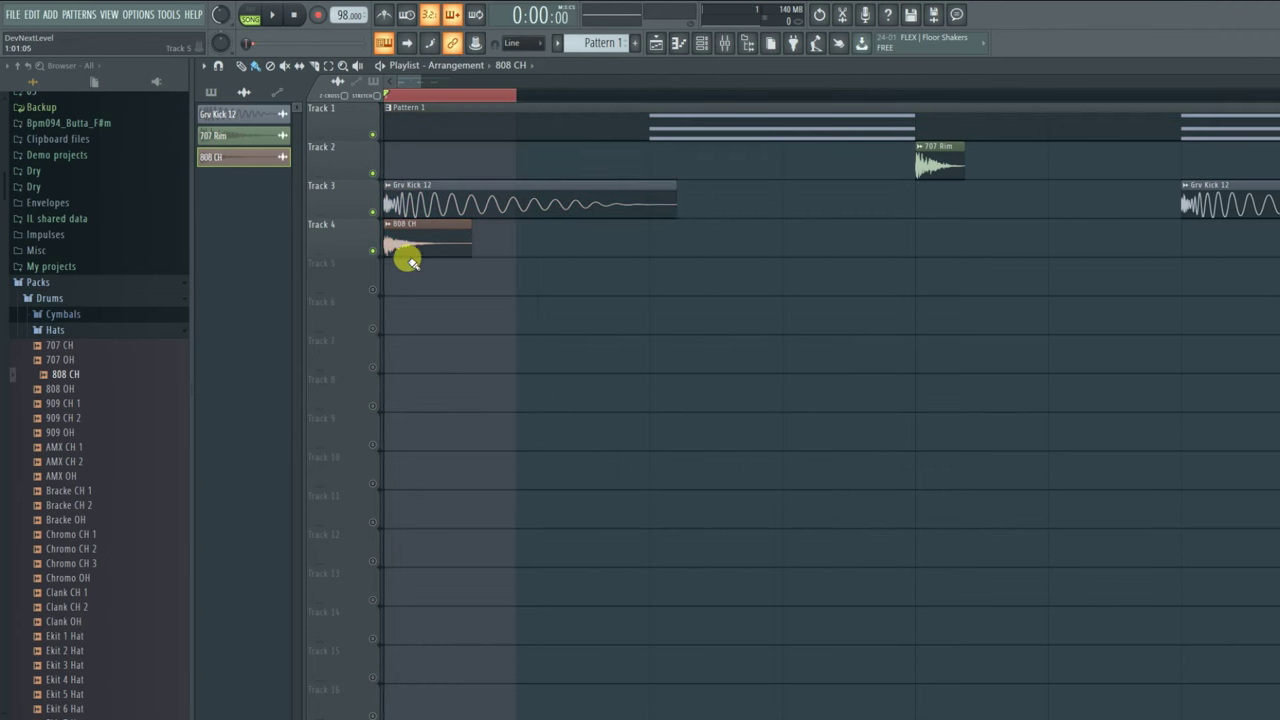
pyautogui.click(525, 43)
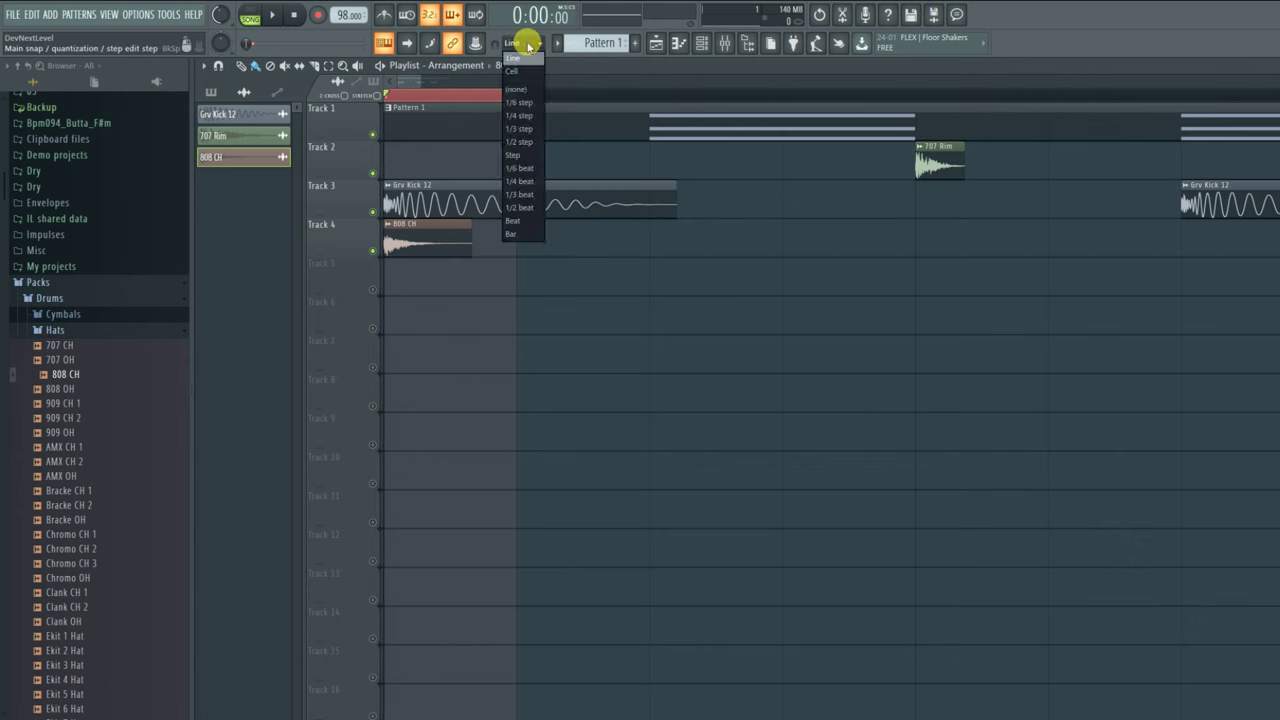
pyautogui.click(524, 104)
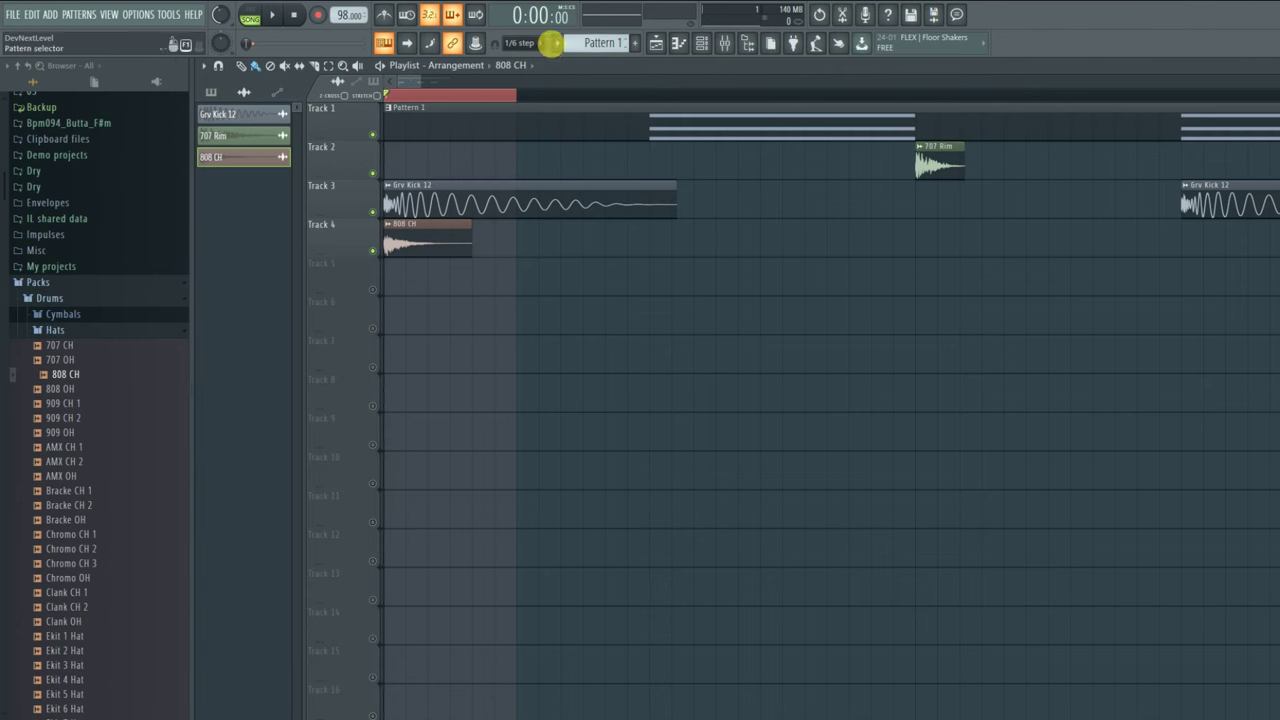
pyautogui.click(530, 43)
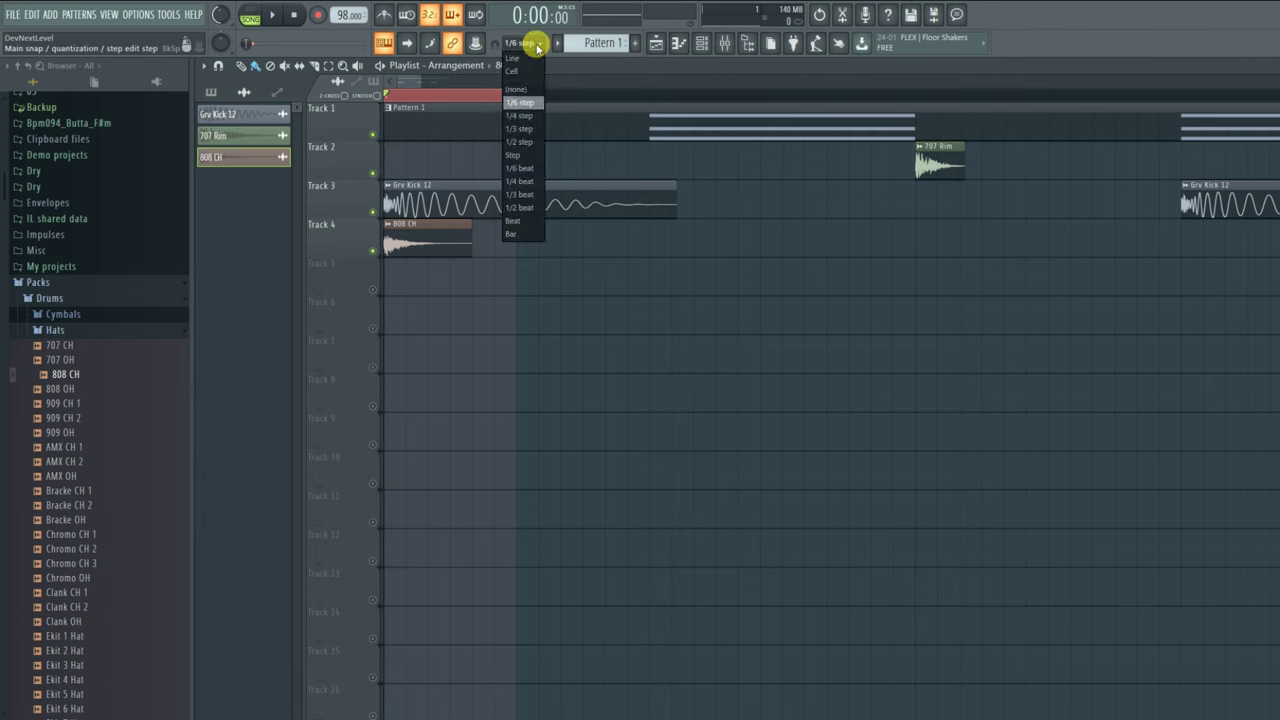
pyautogui.click(530, 129)
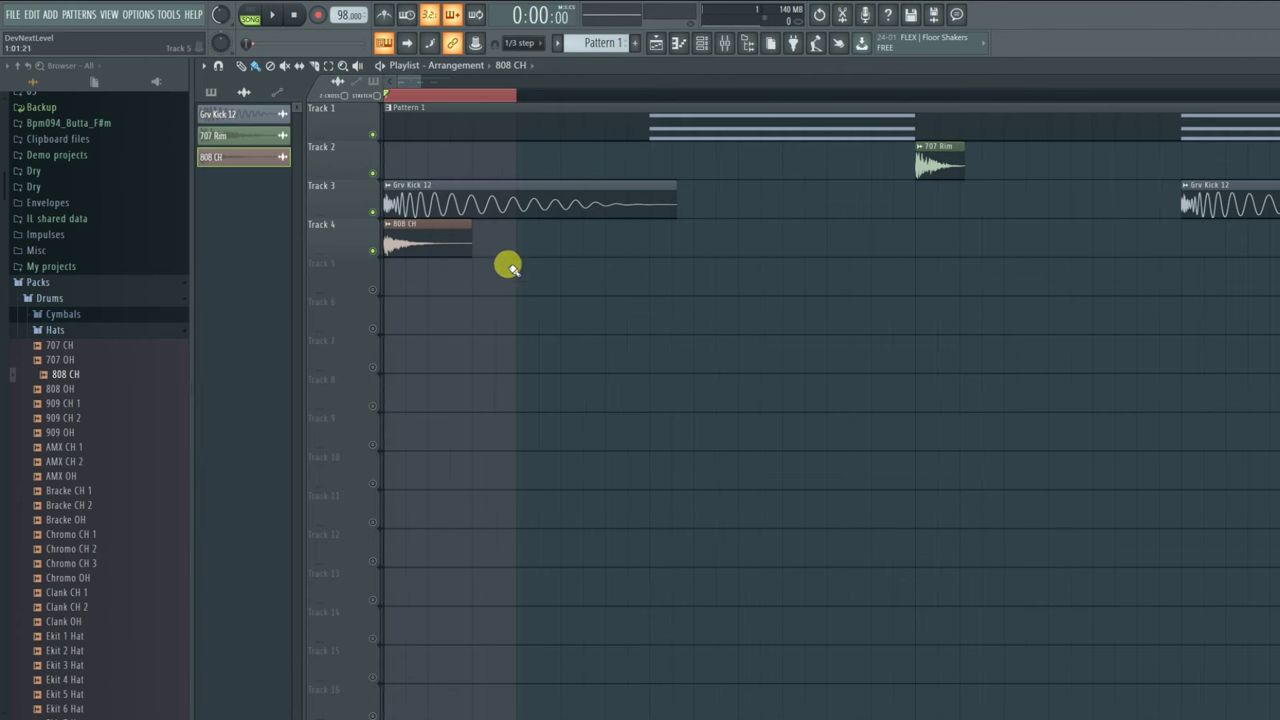
pyautogui.click(535, 43)
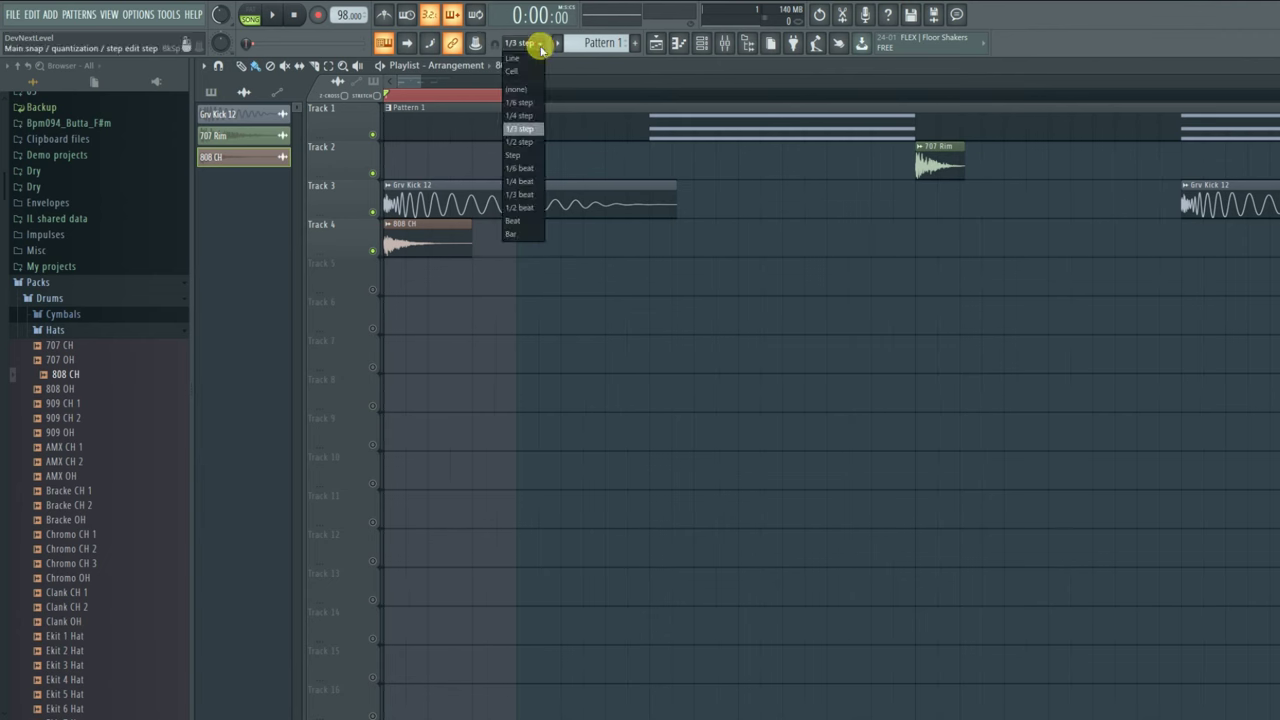
pyautogui.click(533, 143)
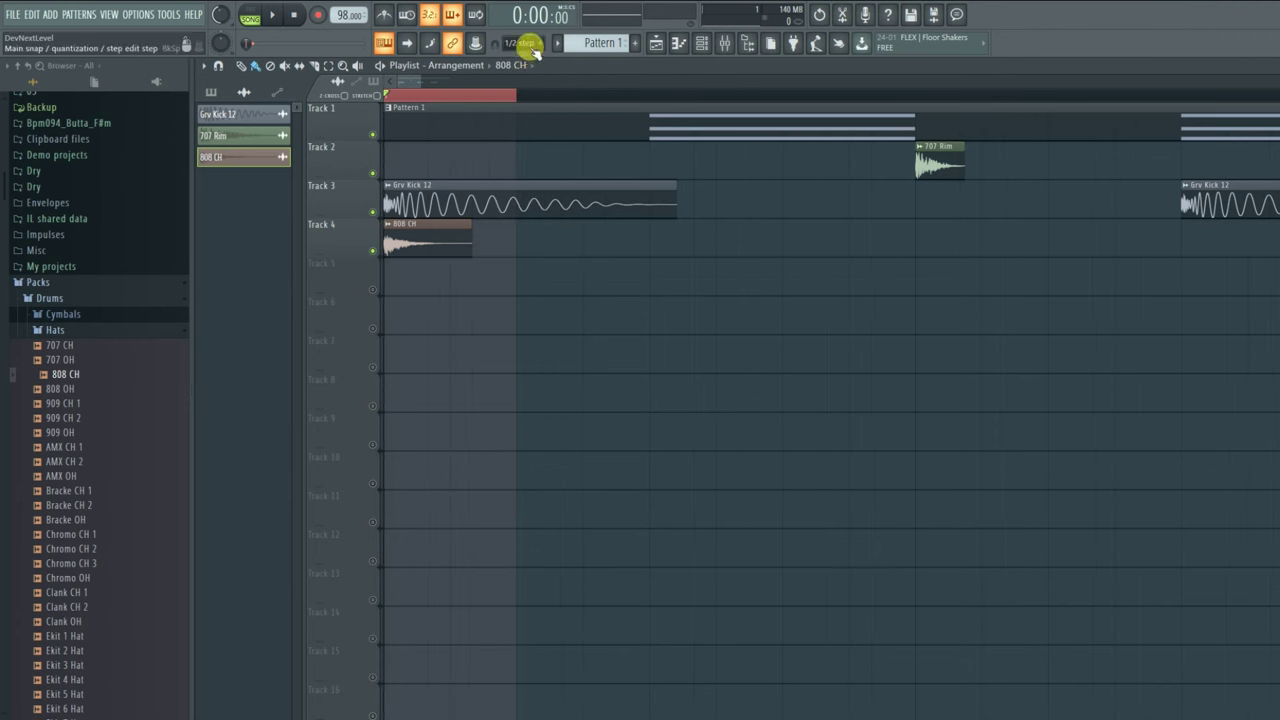
pyautogui.click(533, 45)
pyautogui.click(536, 59)
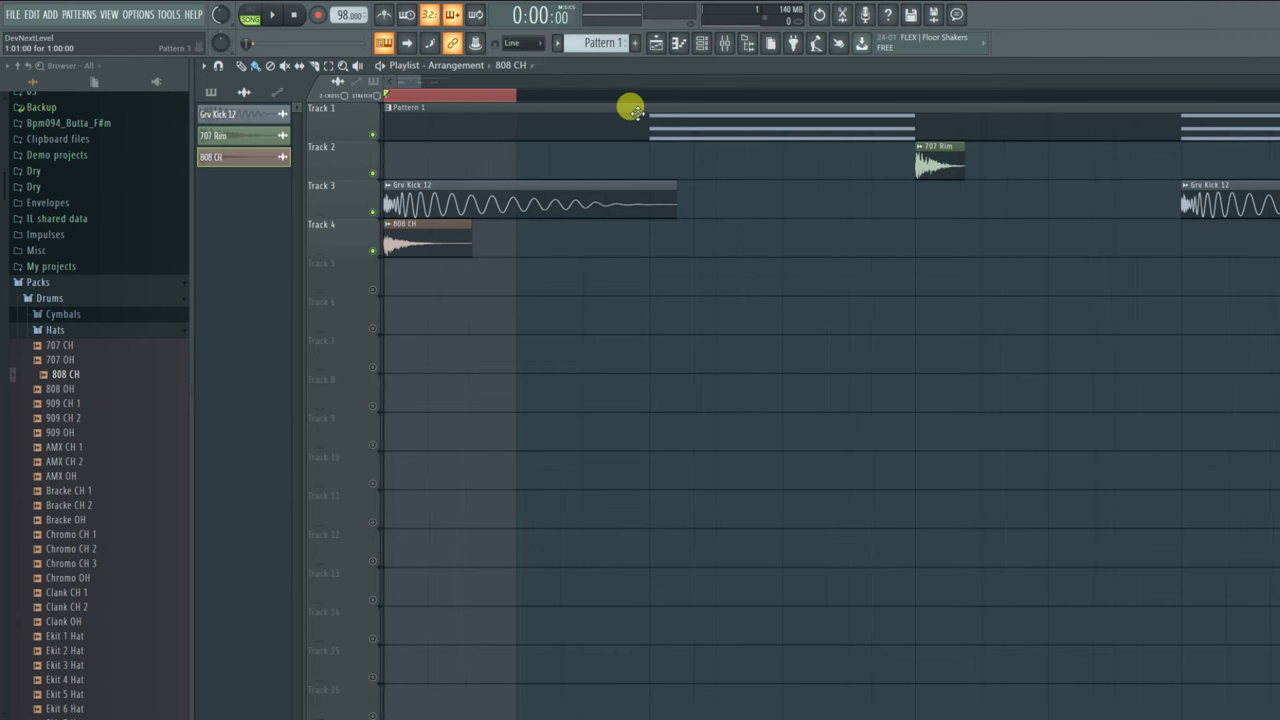
# - Extend the time selection back over the whole first bar and deselect the clips
pyautogui.scroll(-2, 652, 100)
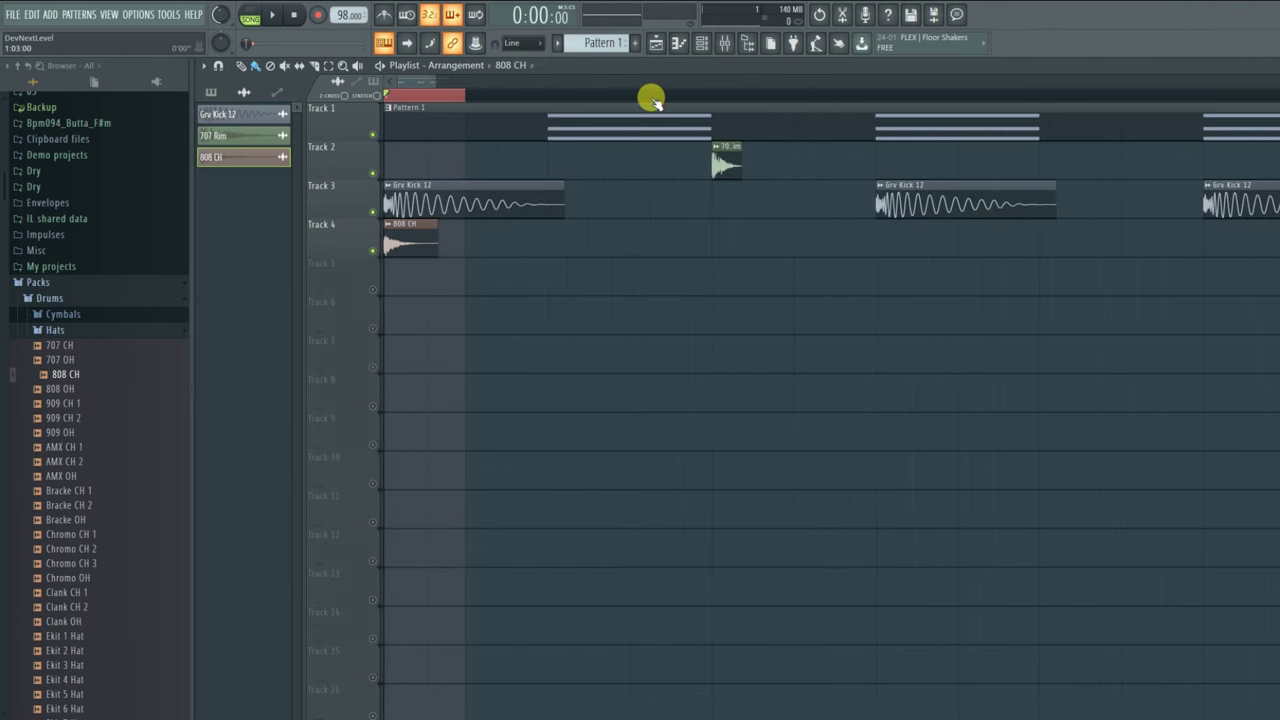
pyautogui.keyDown('ctrl'); pyautogui.keyDown('shift'); pyautogui.click(711, 99); pyautogui.keyUp('shift'); pyautogui.keyUp('ctrl')
pyautogui.scroll(-1, 712, 101)
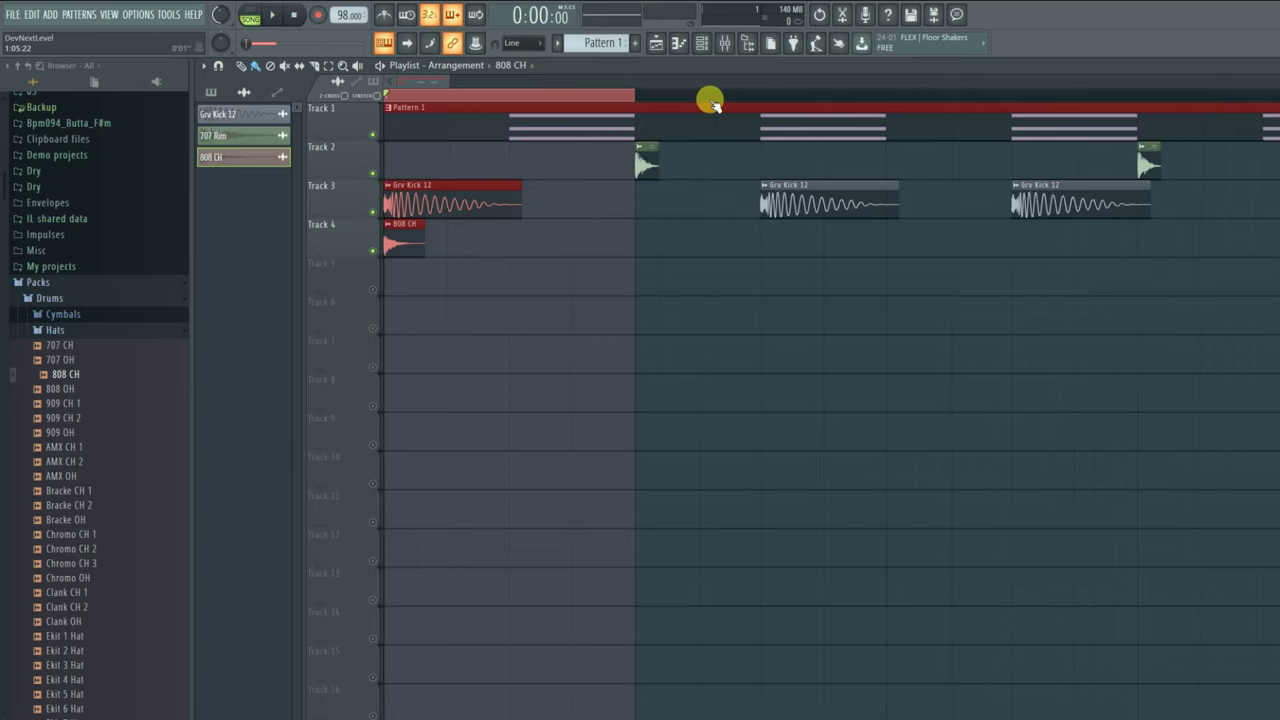
pyautogui.scroll(-1, 708, 101)
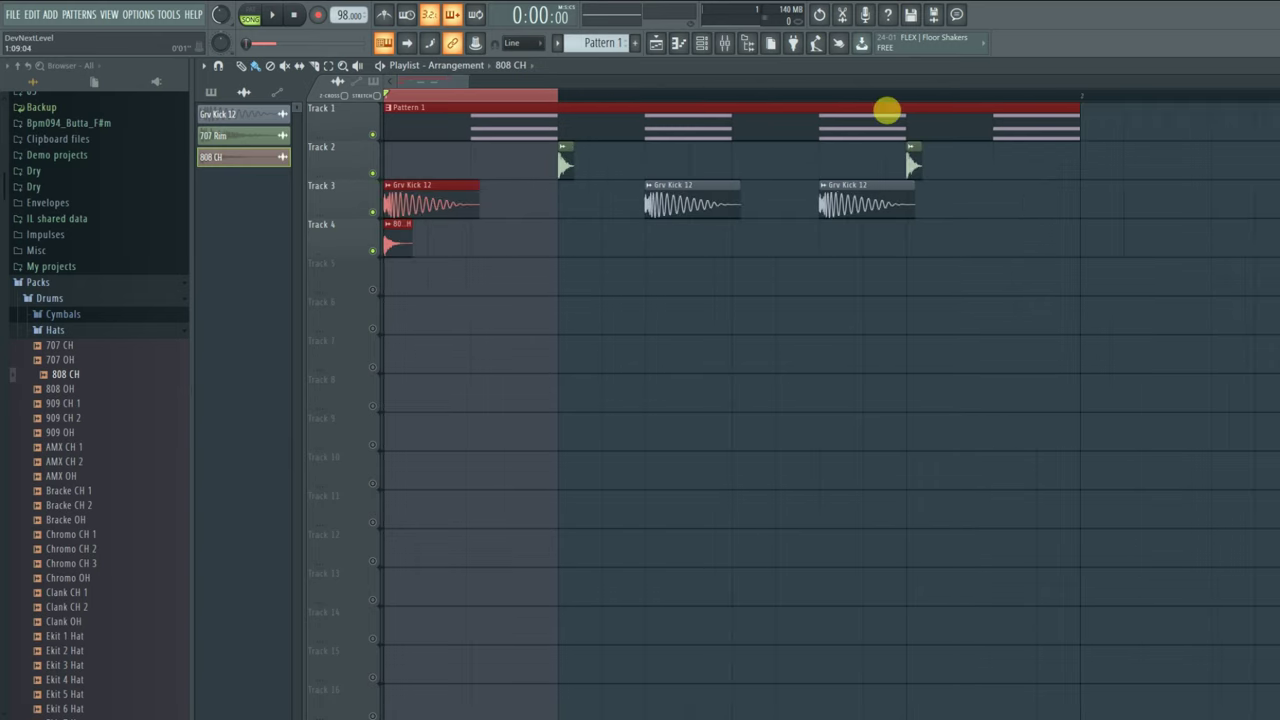
pyautogui.keyDown('ctrl'); pyautogui.keyDown('shift'); pyautogui.click(1083, 97); pyautogui.keyUp('shift'); pyautogui.keyUp('ctrl')
pyautogui.click(771, 240)
# - Set snapping to 1/6 beat and add 808 CH hats on Track 4 at the third, fourth and sixth subdivisions of beat 1
pyautogui.click(398, 249)
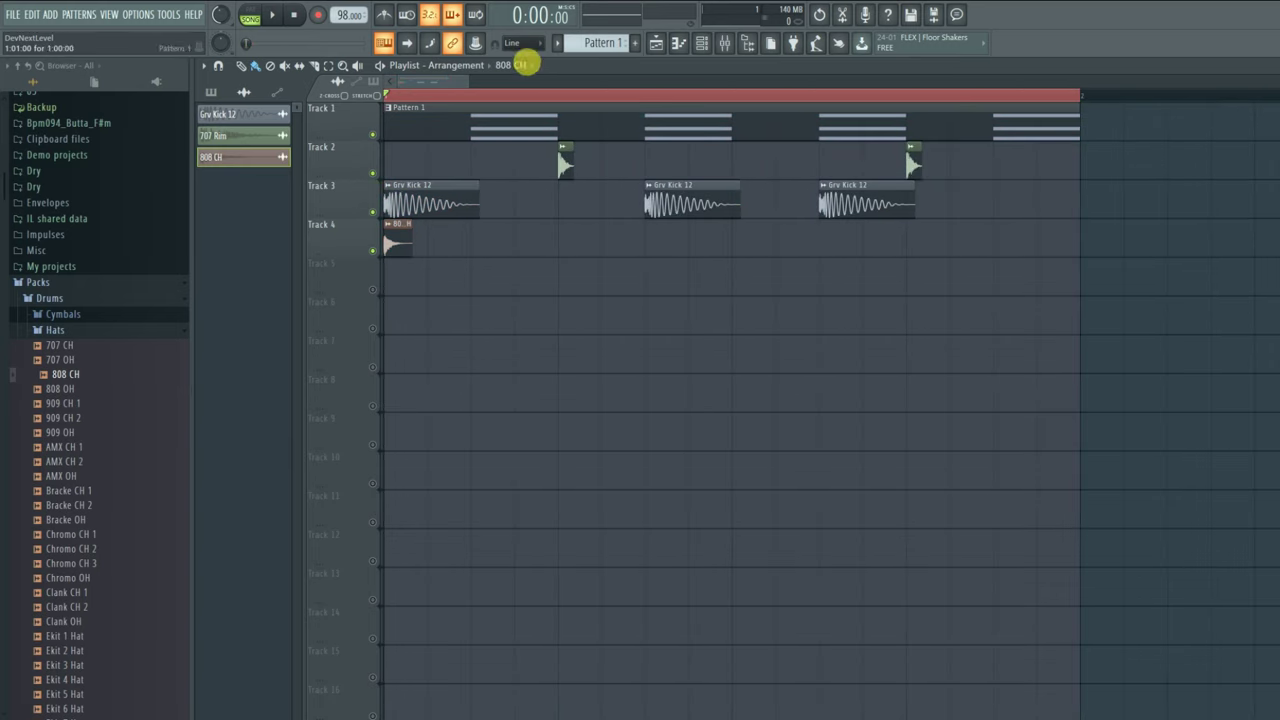
pyautogui.click(522, 43)
pyautogui.click(525, 166)
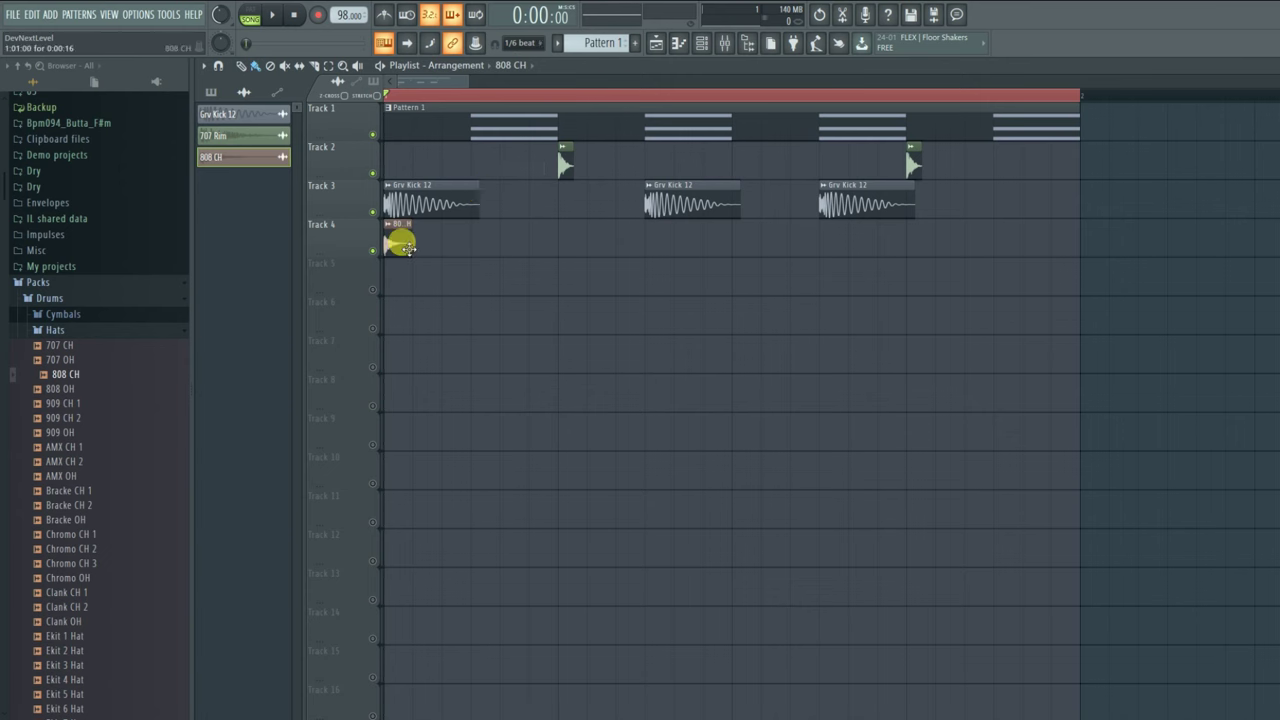
pyautogui.click(446, 249)
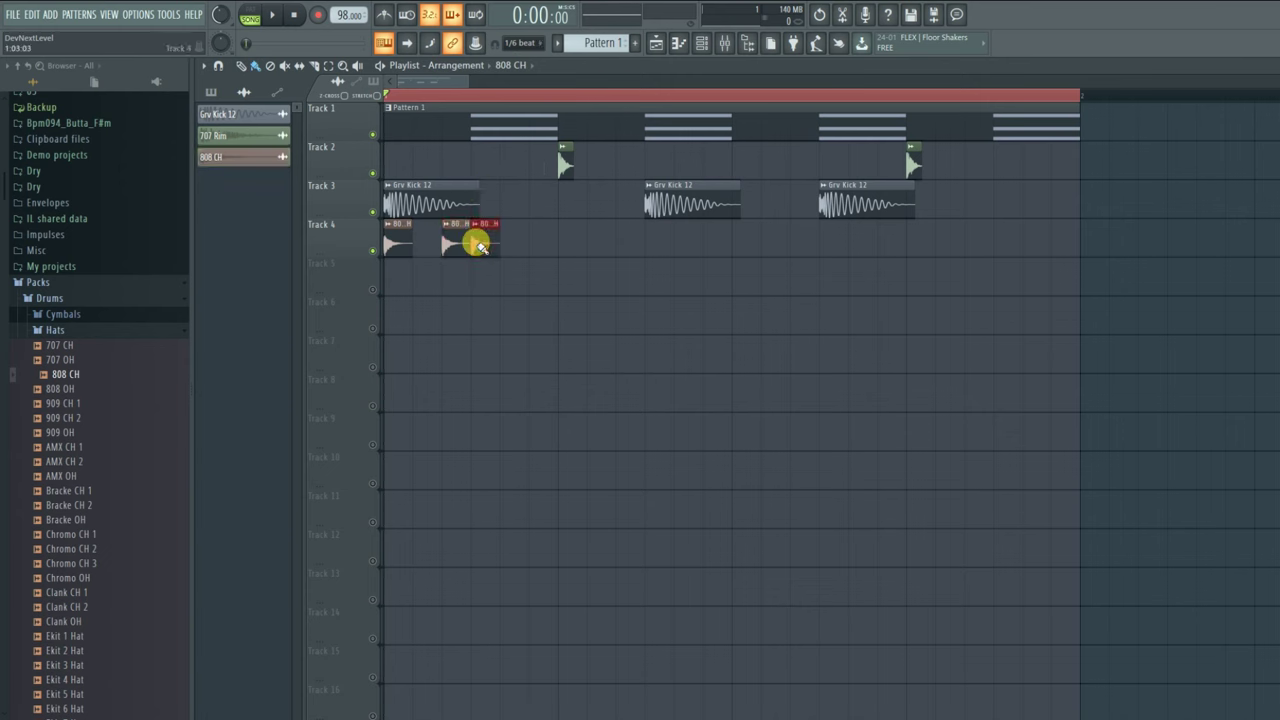
pyautogui.click(537, 249)
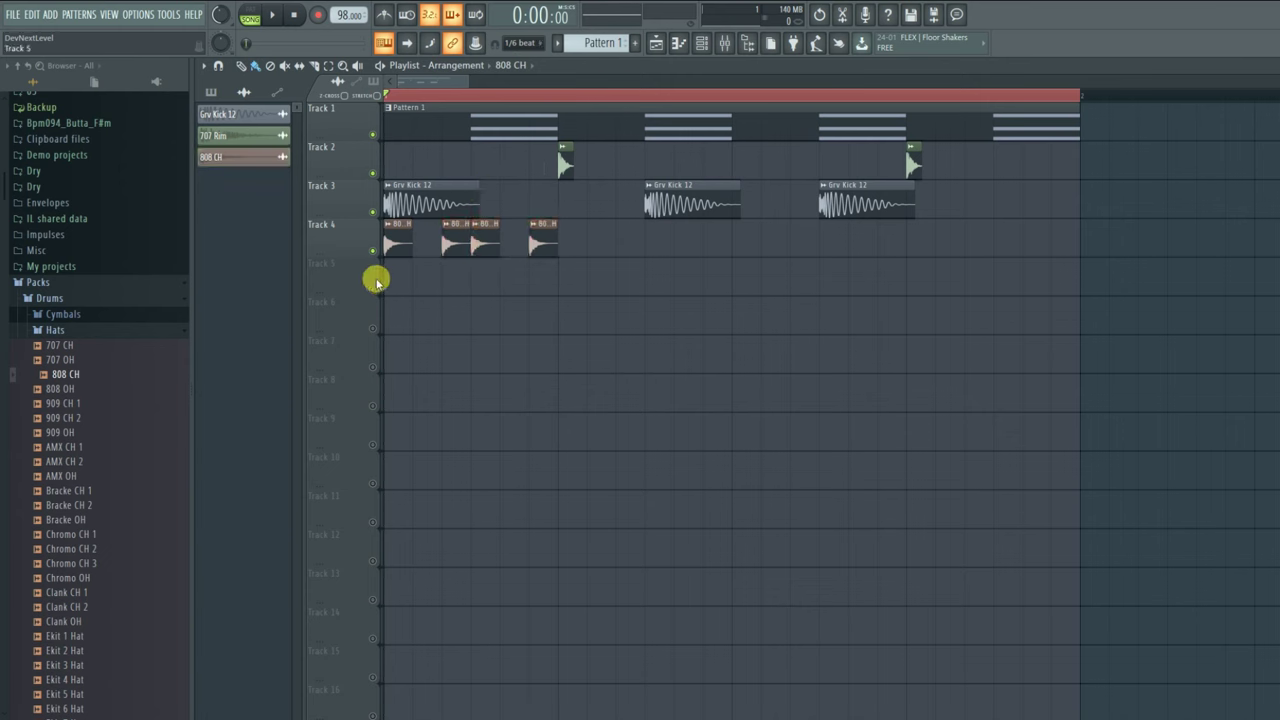
# - Repeat the beat 1 hat pattern across beats 2, 3 and 4 of Track 4
pyautogui.moveTo(449, 285)
pyautogui.mouseDown()
pyautogui.moveTo(518, 277)
pyautogui.moveTo(385, 273)
pyautogui.mouseUp()
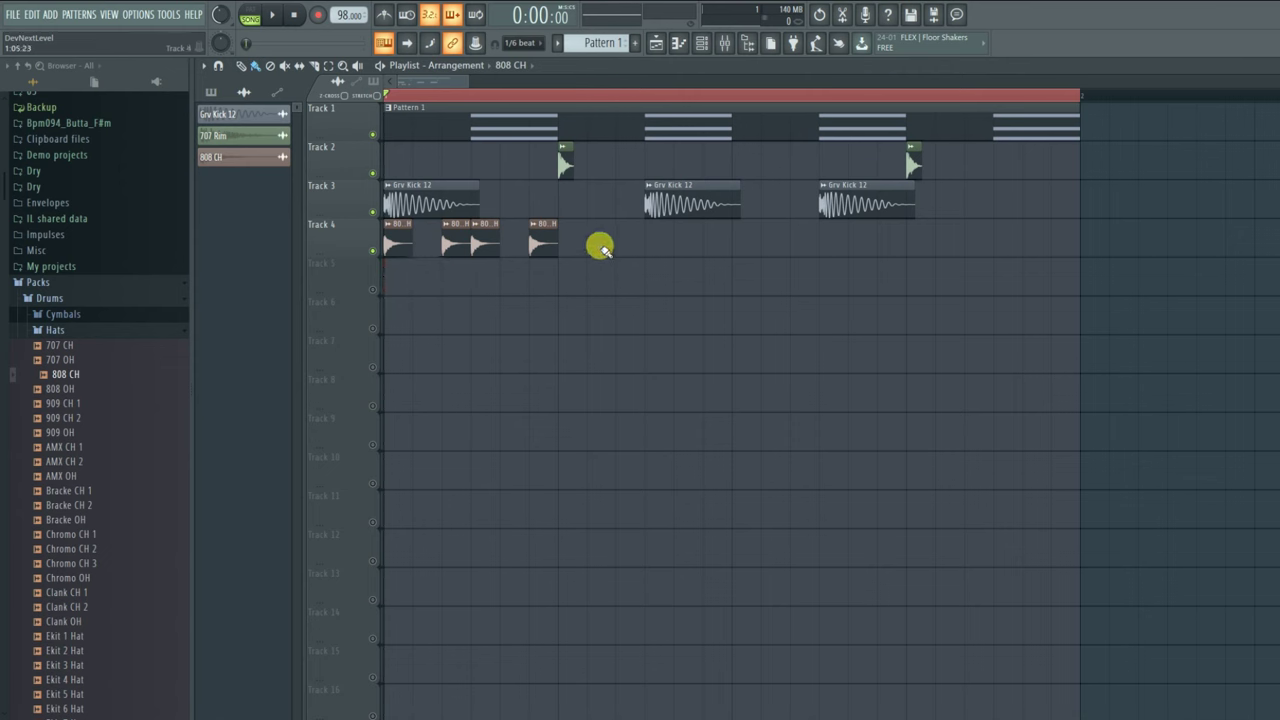
pyautogui.moveTo(603, 245); pyautogui.dragTo(920, 249)
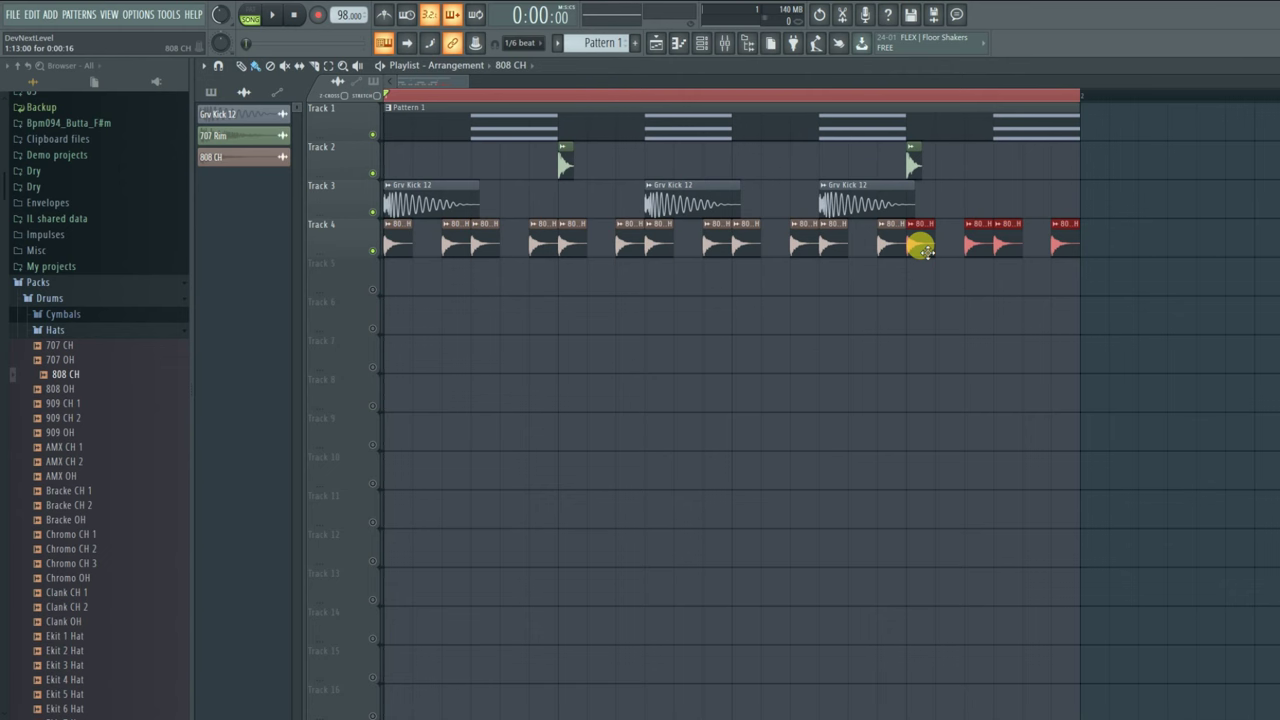
# - Adjust the 808 CH channel volume and play the one-bar loop with the hats
pyautogui.doubleClick(803, 240)
pyautogui.click(597, 265)
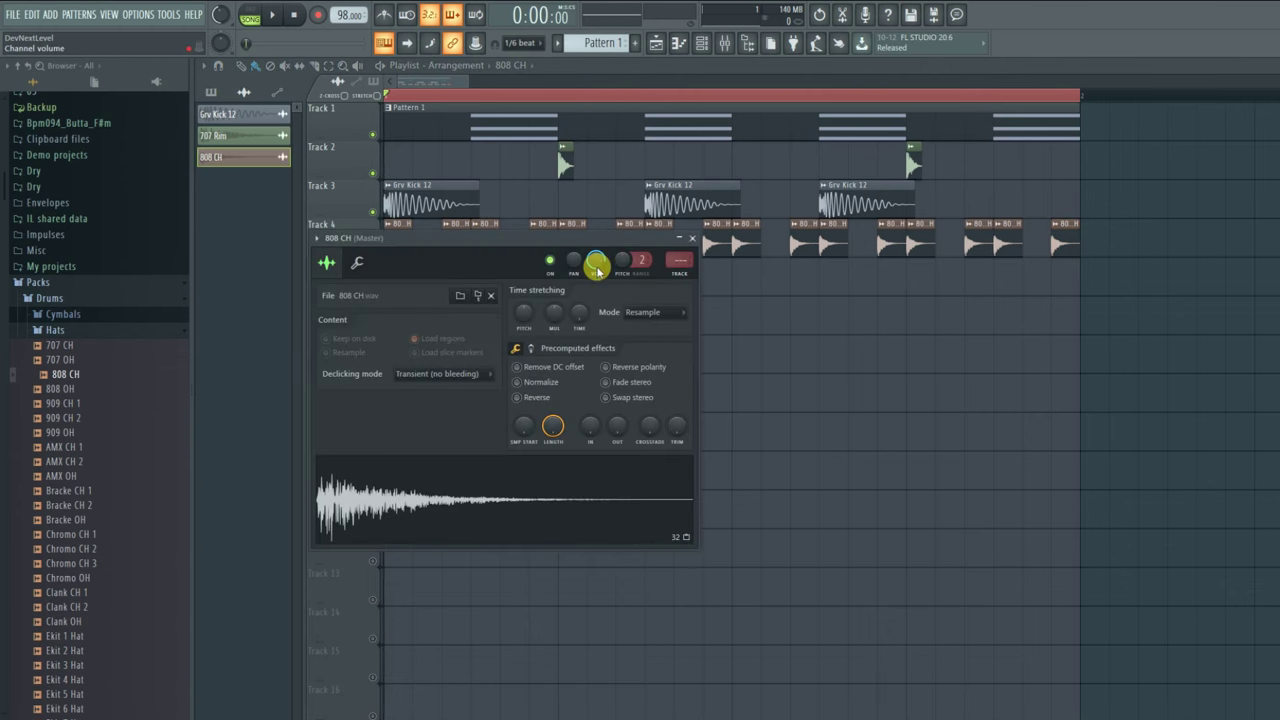
pyautogui.press('Escape')
pyautogui.press('space')
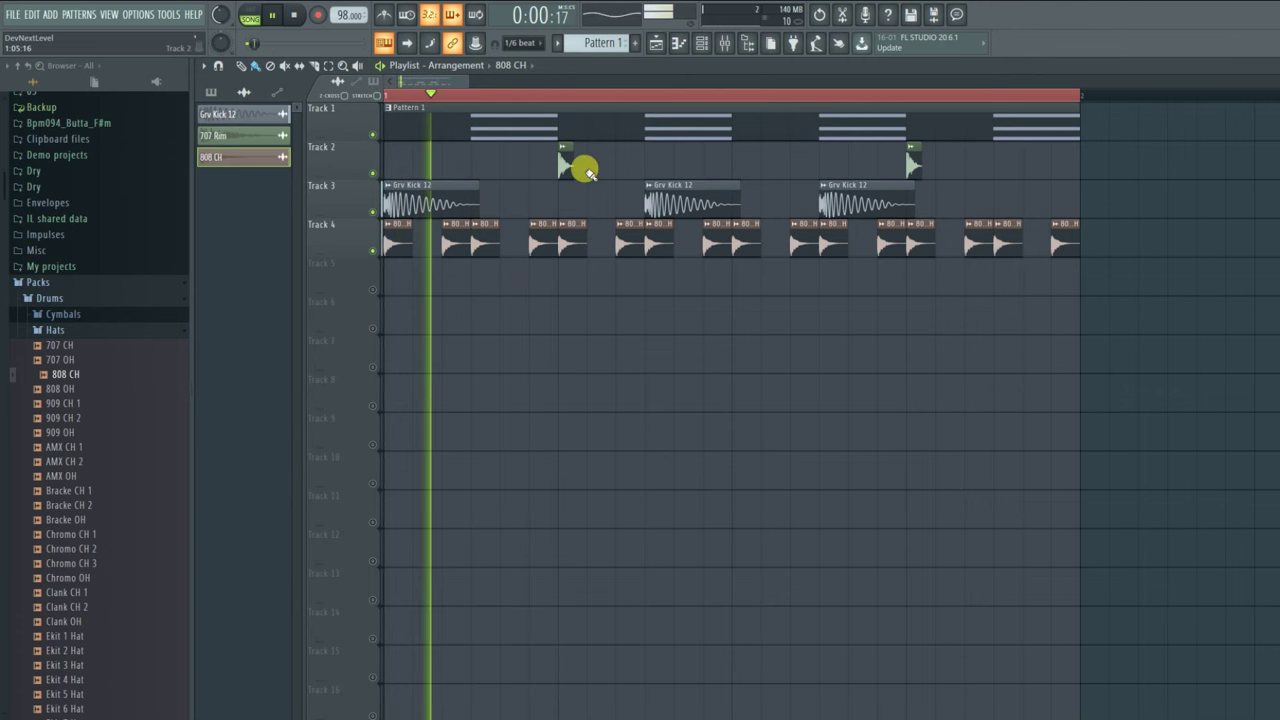
# - Open the 707 Rim channel and audition samples in the Snares pack as a replacement
pyautogui.press('space')
pyautogui.doubleClick(566, 160)
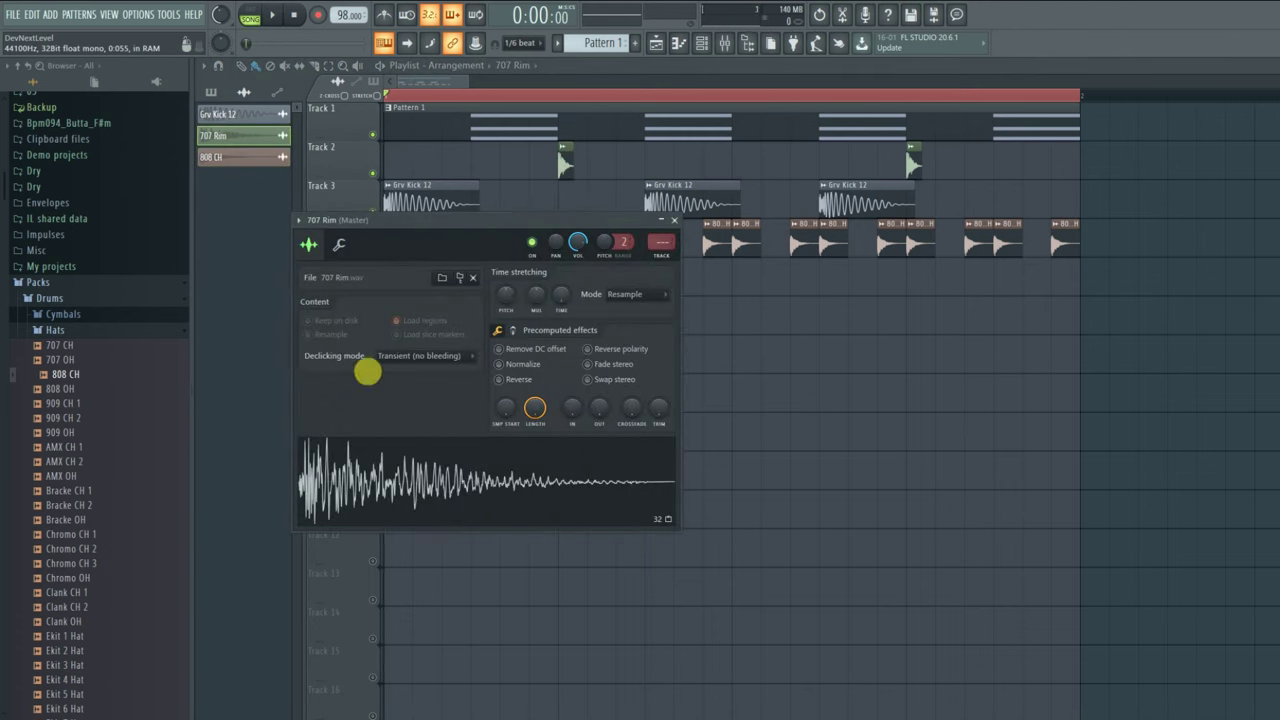
pyautogui.click(56, 330)
pyautogui.click(58, 410)
pyautogui.scroll(-4, 82, 410)
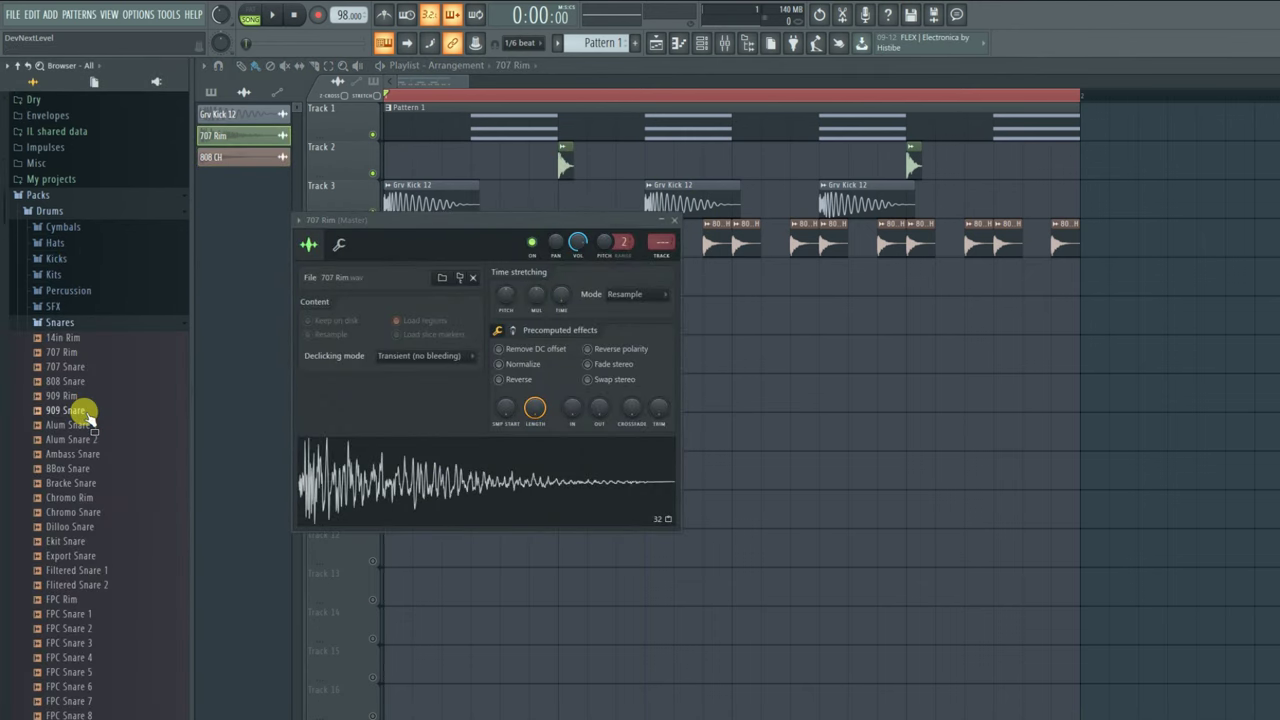
pyautogui.click(75, 458)
pyautogui.click(81, 498)
pyautogui.scroll(-4, 81, 490)
pyautogui.click(77, 413)
pyautogui.click(80, 456)
pyautogui.click(95, 487)
pyautogui.click(80, 467)
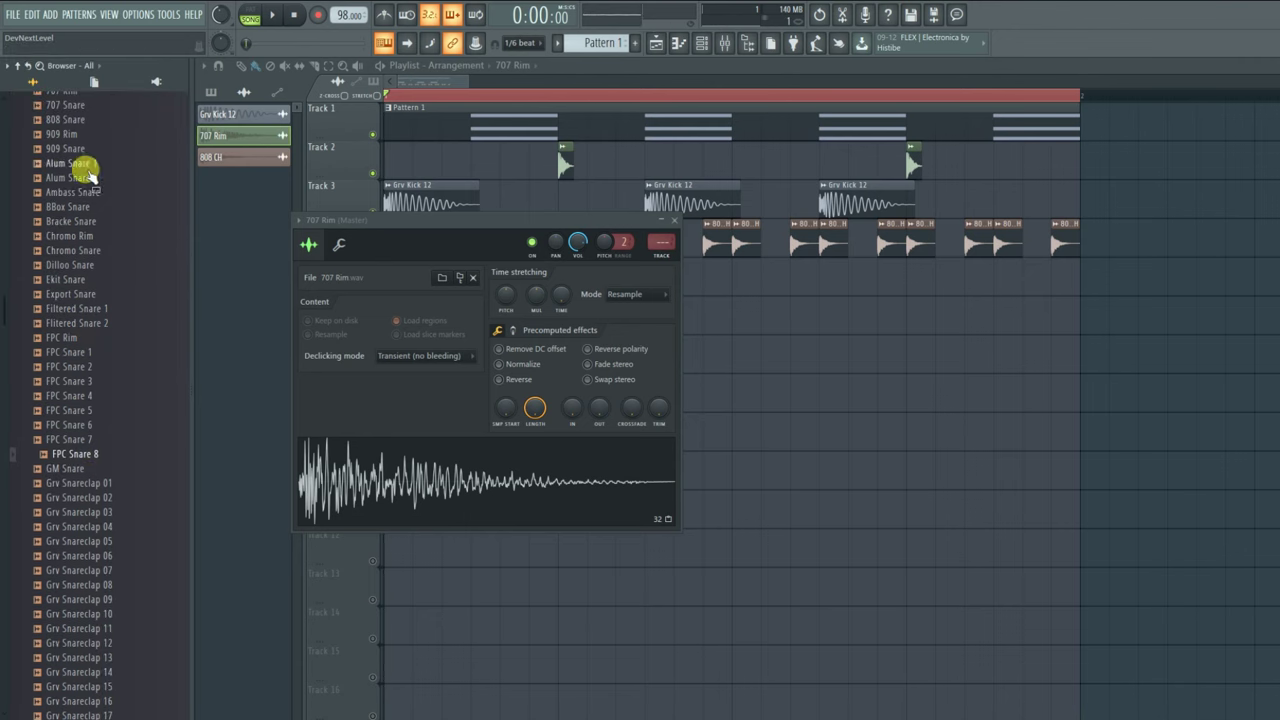
# - Replace the 707 Rim channel's sample with 707 Snare and play the loop with the new sound
pyautogui.scroll(3, 86, 208)
pyautogui.click(88, 195)
pyautogui.moveTo(100, 199); pyautogui.dragTo(488, 471)
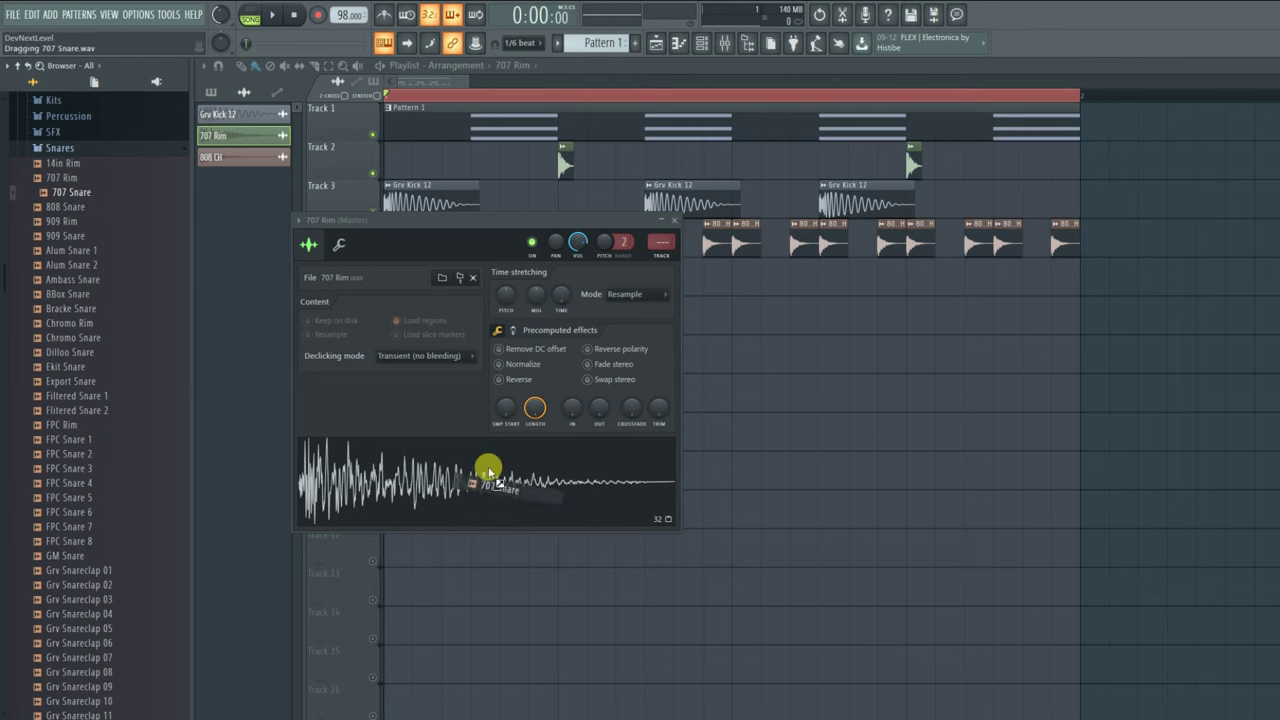
pyautogui.press('space')
pyautogui.press('Escape')
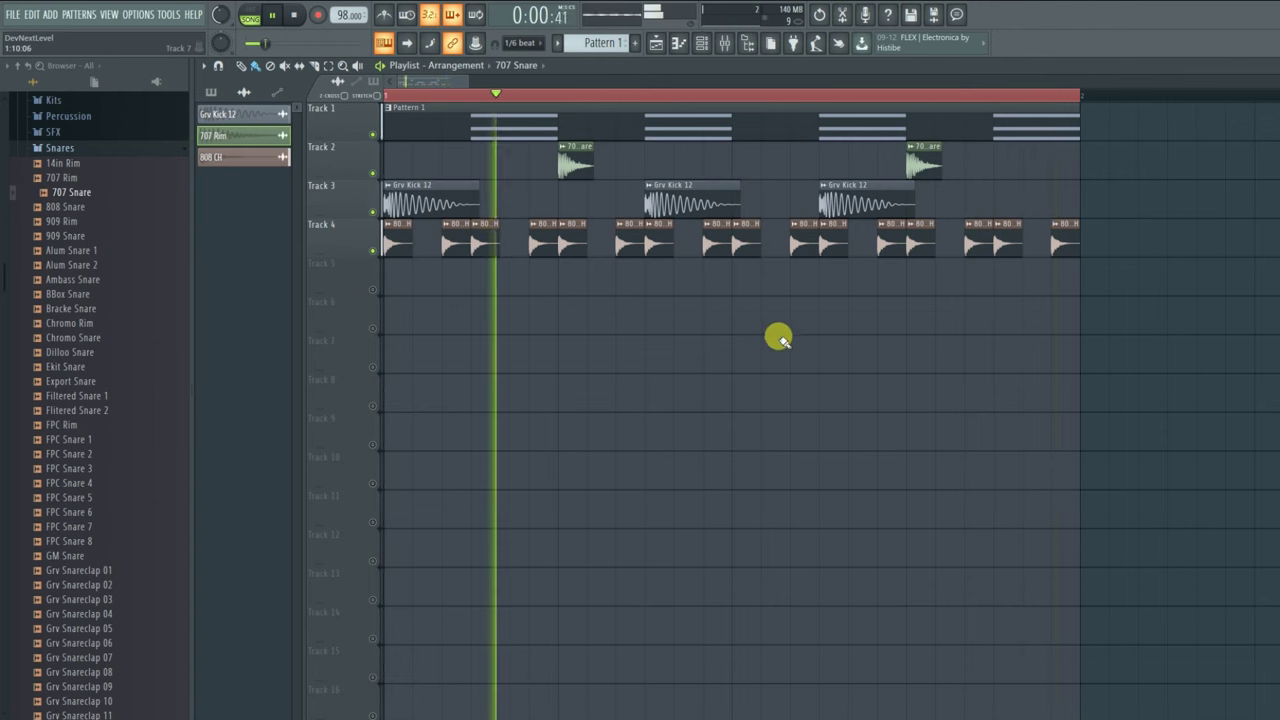
pyautogui.press('space')
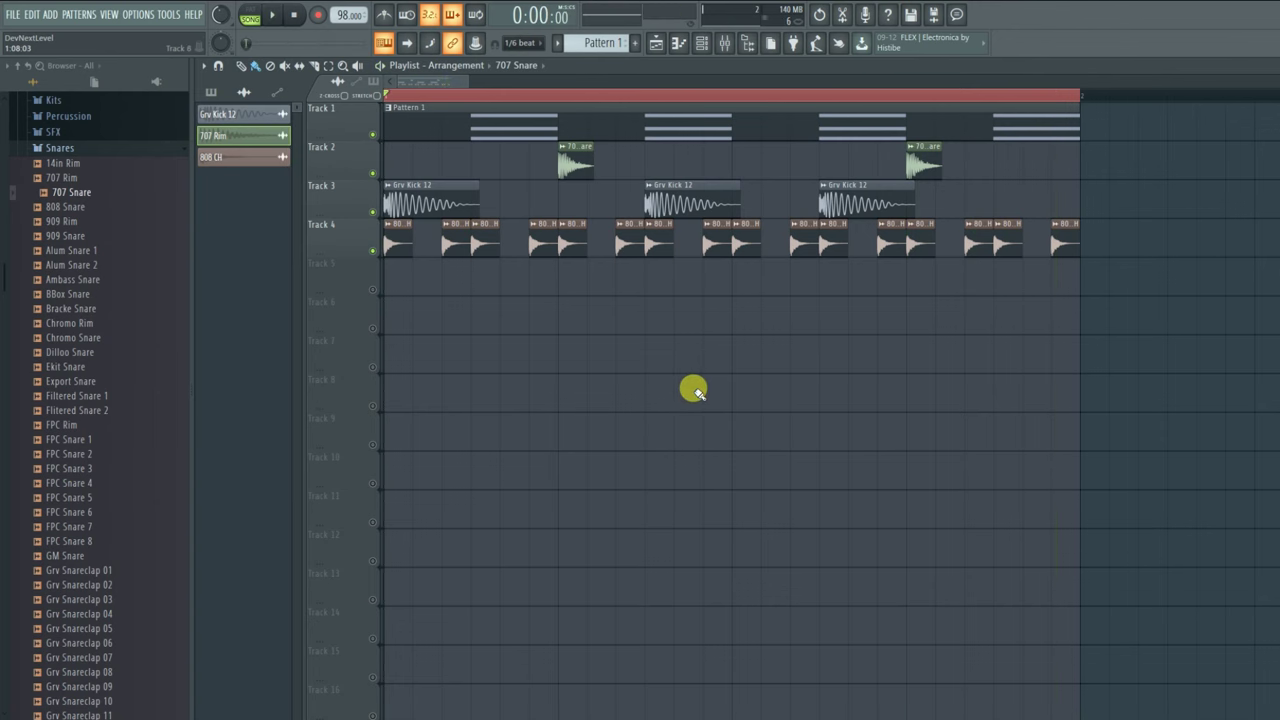
# - Solo Track 1 and play the off-beat chords on their own
pyautogui.rightClick(372, 133)
pyautogui.press('space')
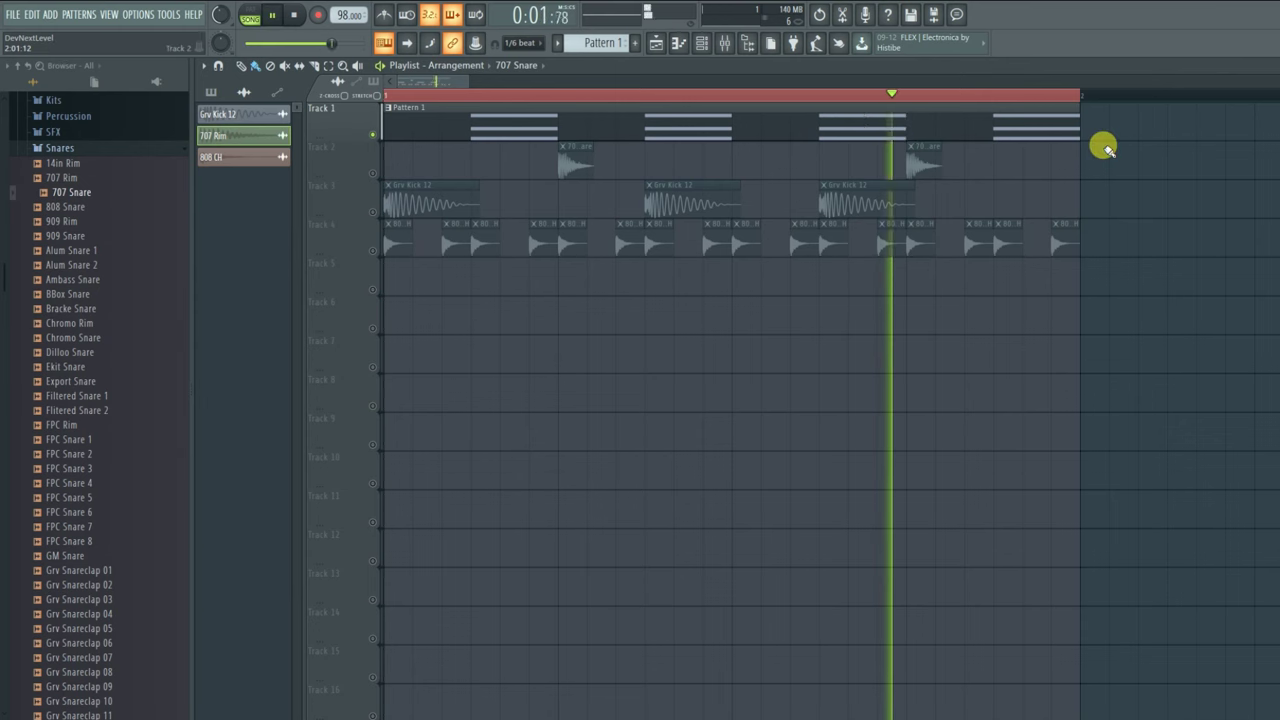
pyautogui.press('space')
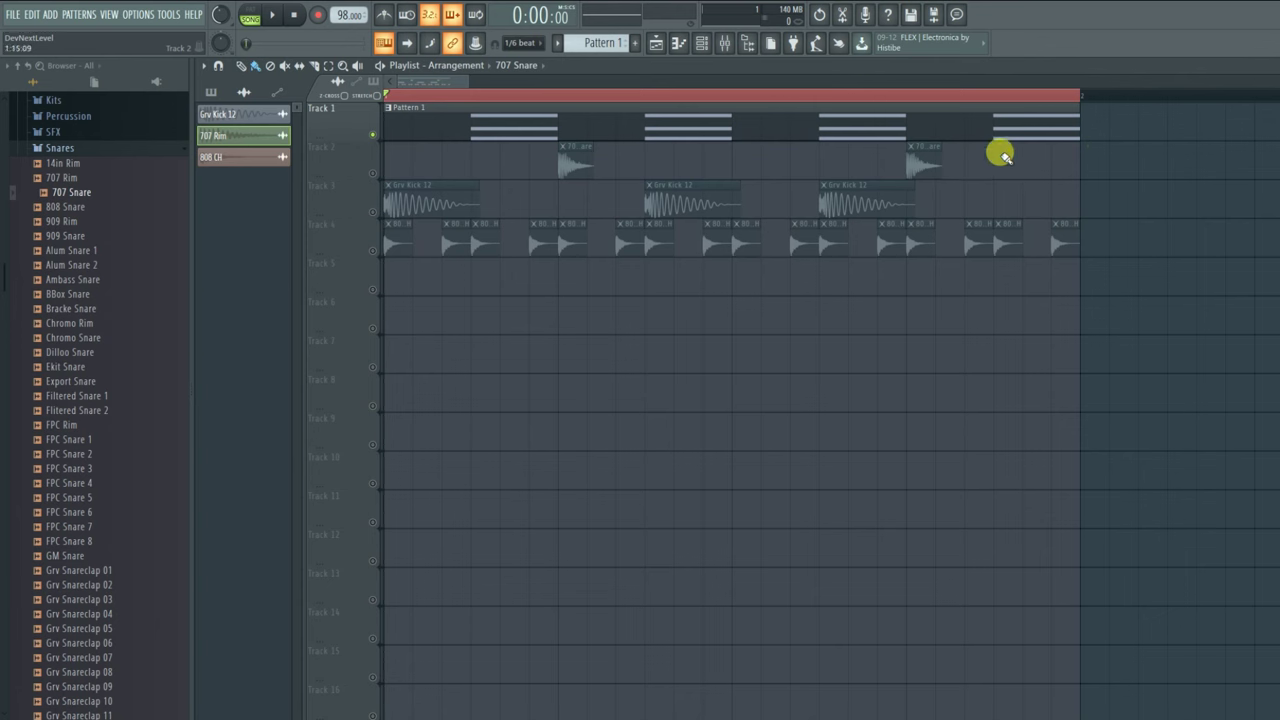
# - Move the first Grv Kick 12 clip to the enabled Track 6, add kicks on beats 2, 3 and 4, and play the loop
pyautogui.moveTo(418, 205); pyautogui.dragTo(371, 331)
pyautogui.click(558, 318)
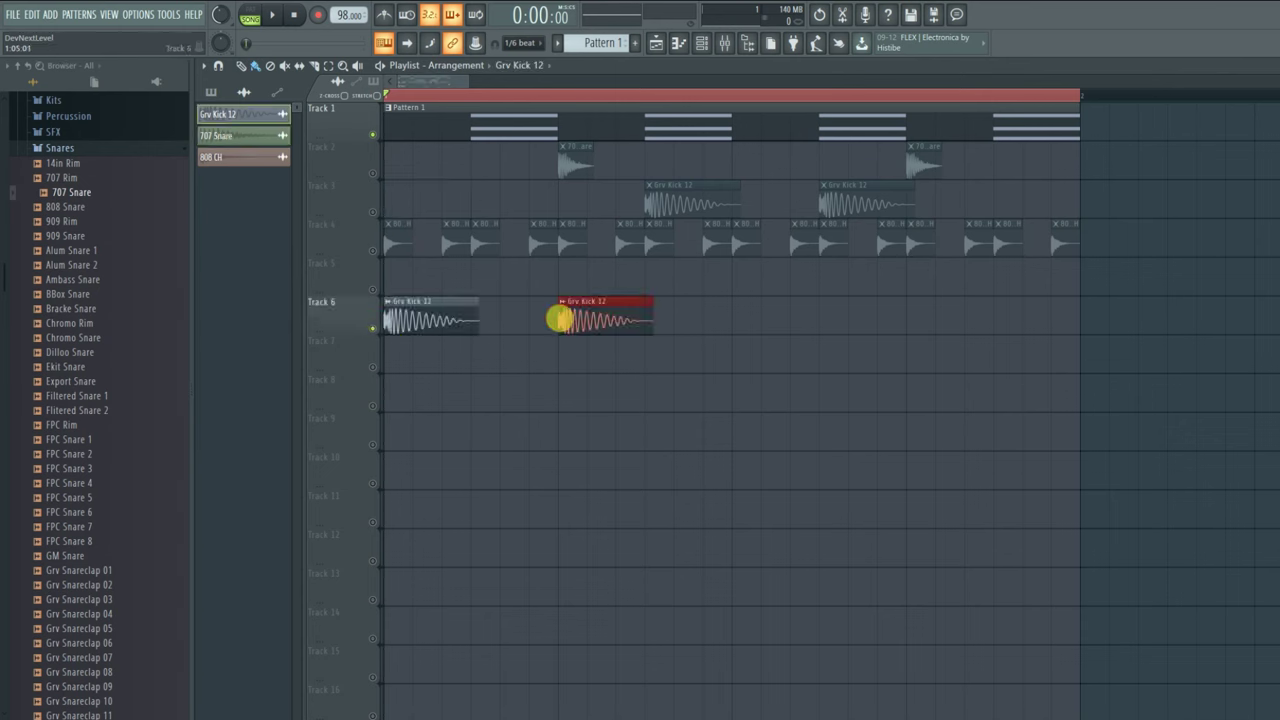
pyautogui.click(732, 318)
pyautogui.click(907, 320)
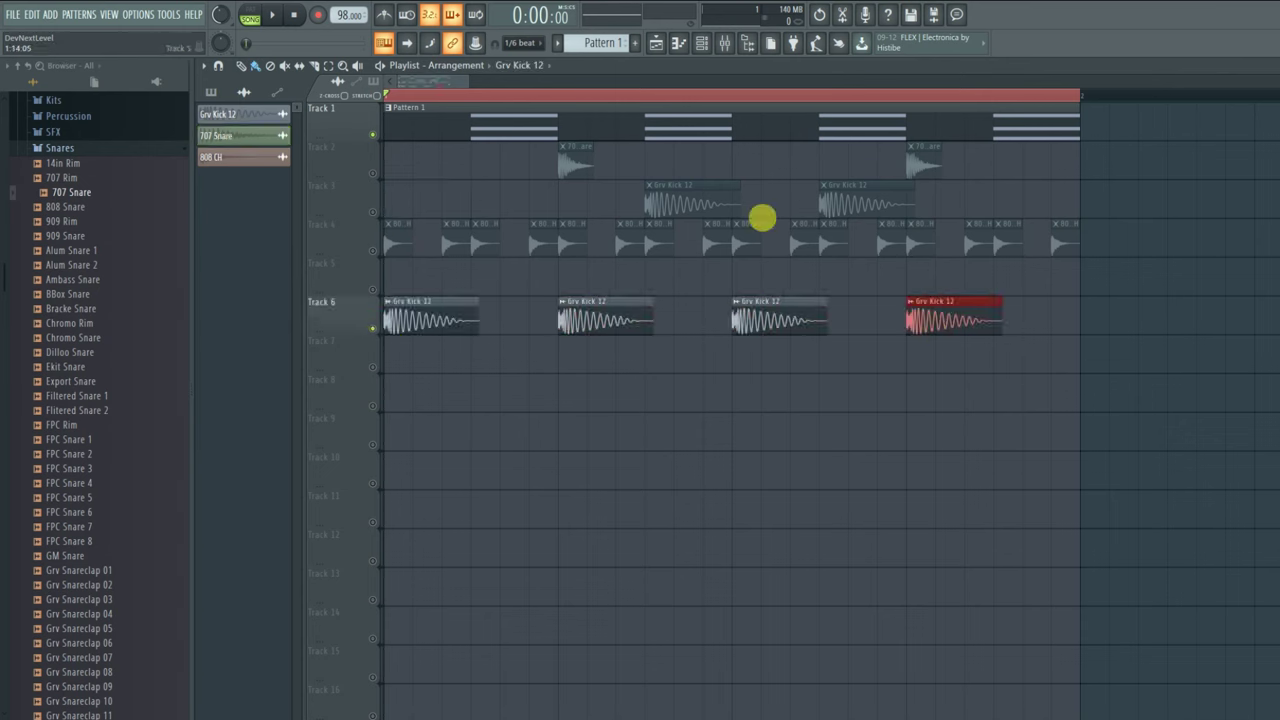
pyautogui.press('space')
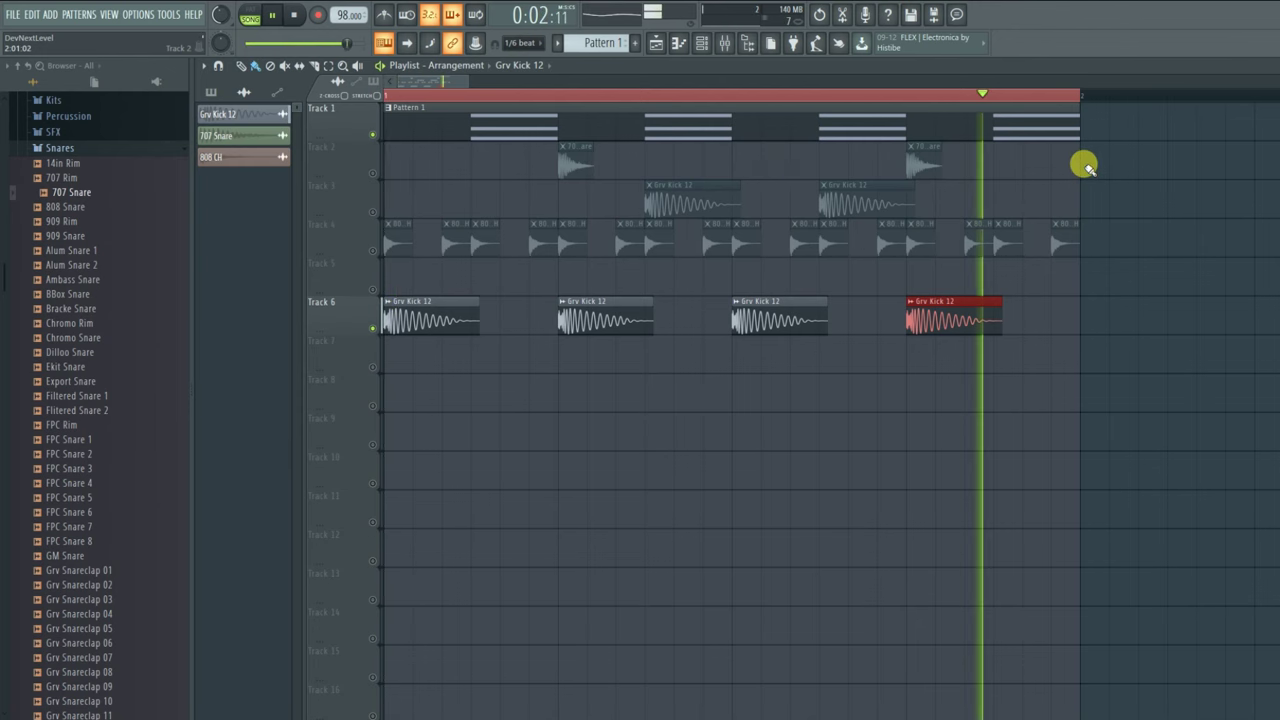
pyautogui.press('space')
# - Move the beat 2 snare to Track 7, snap to Line, place 707 Snares on sixteenths 4, 7, 12 and 15, and delete the remaining Track 2 snare
pyautogui.moveTo(577, 171); pyautogui.dragTo(580, 385)
pyautogui.click(521, 43)
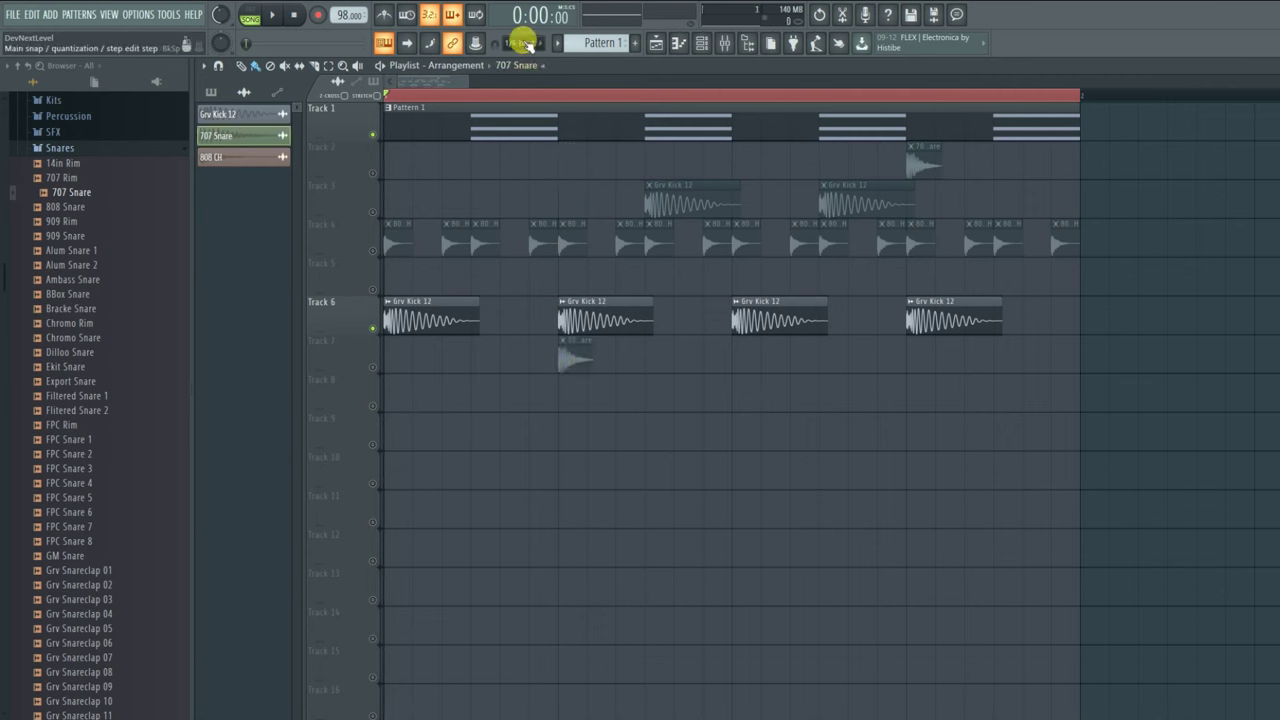
pyautogui.click(522, 60)
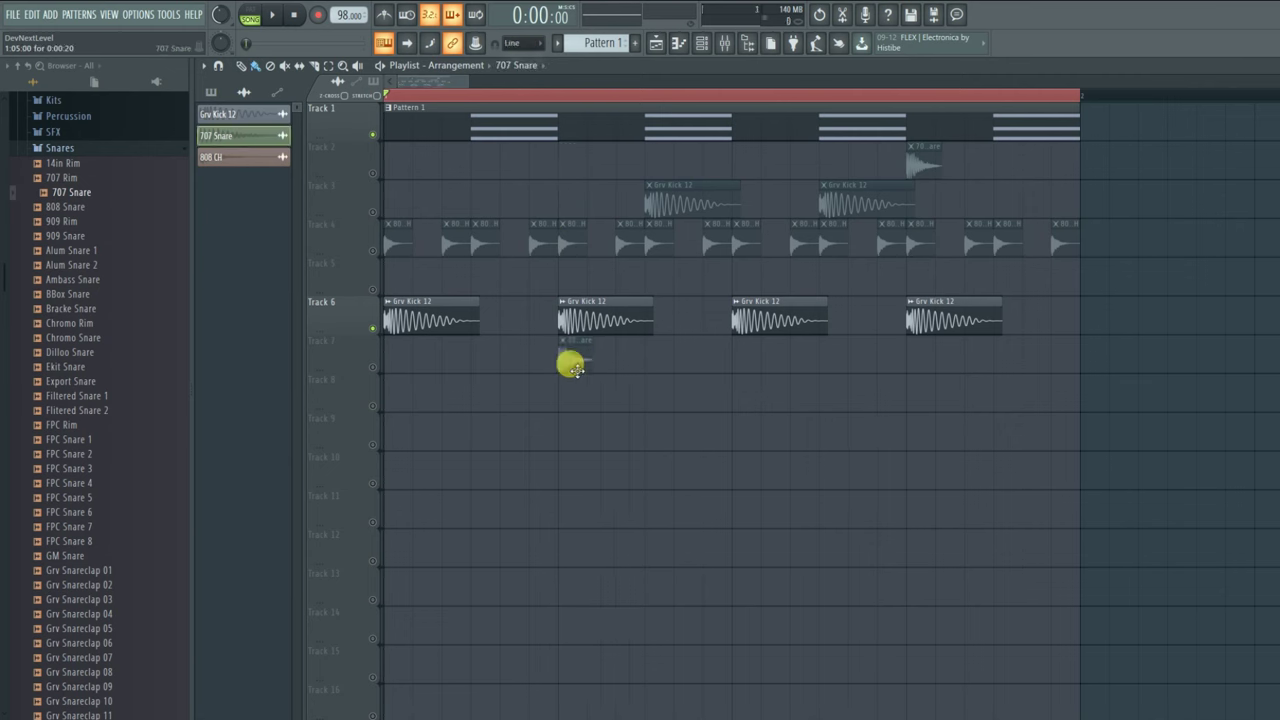
pyautogui.moveTo(545, 372); pyautogui.dragTo(571, 363)
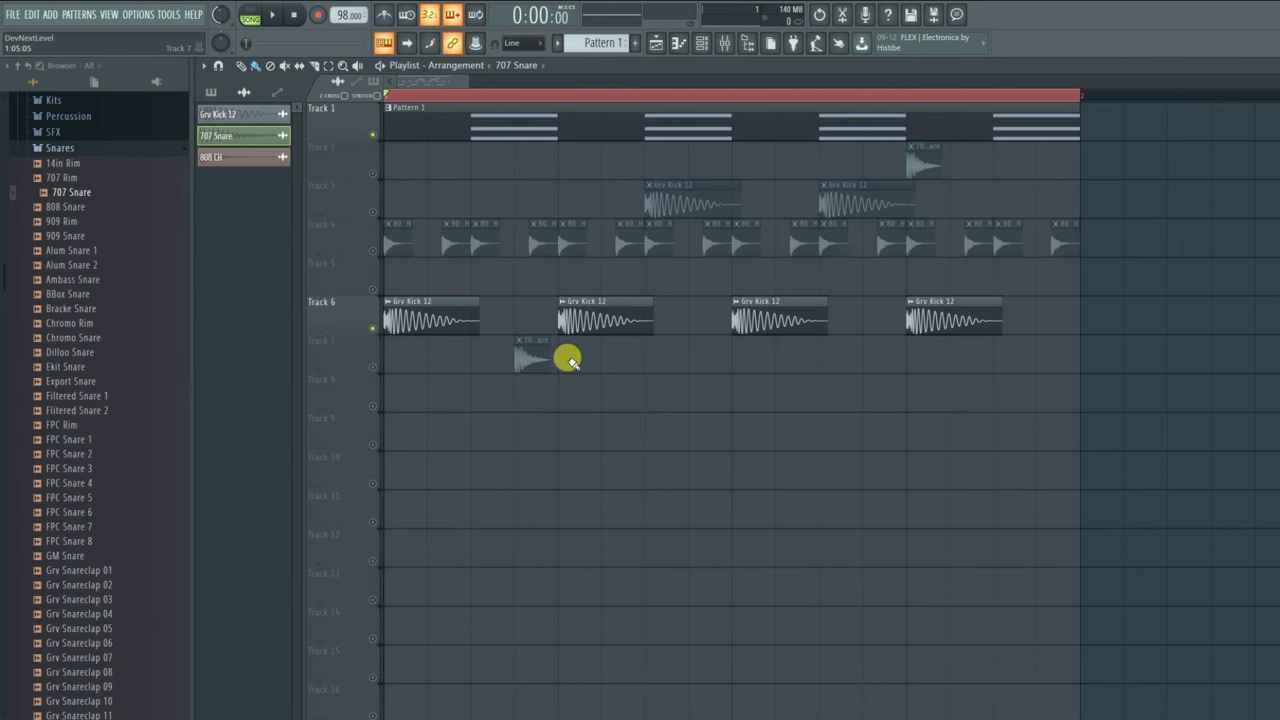
pyautogui.click(651, 369)
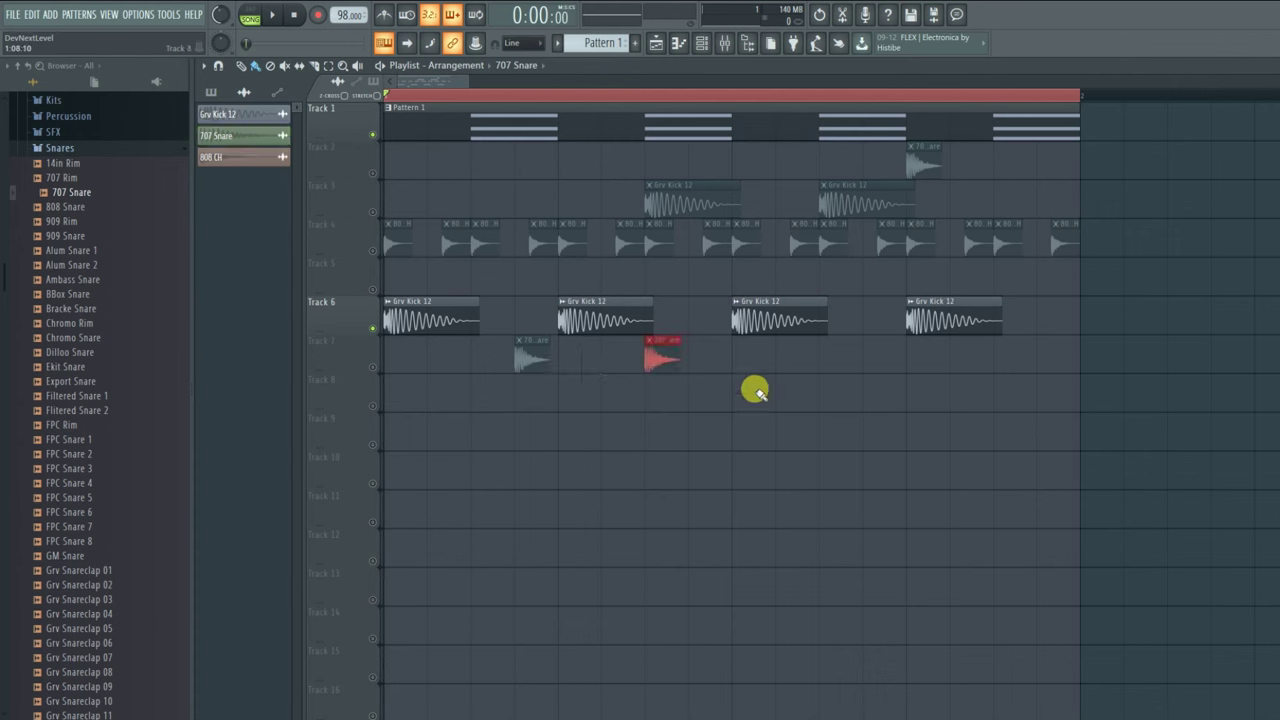
pyautogui.click(866, 353)
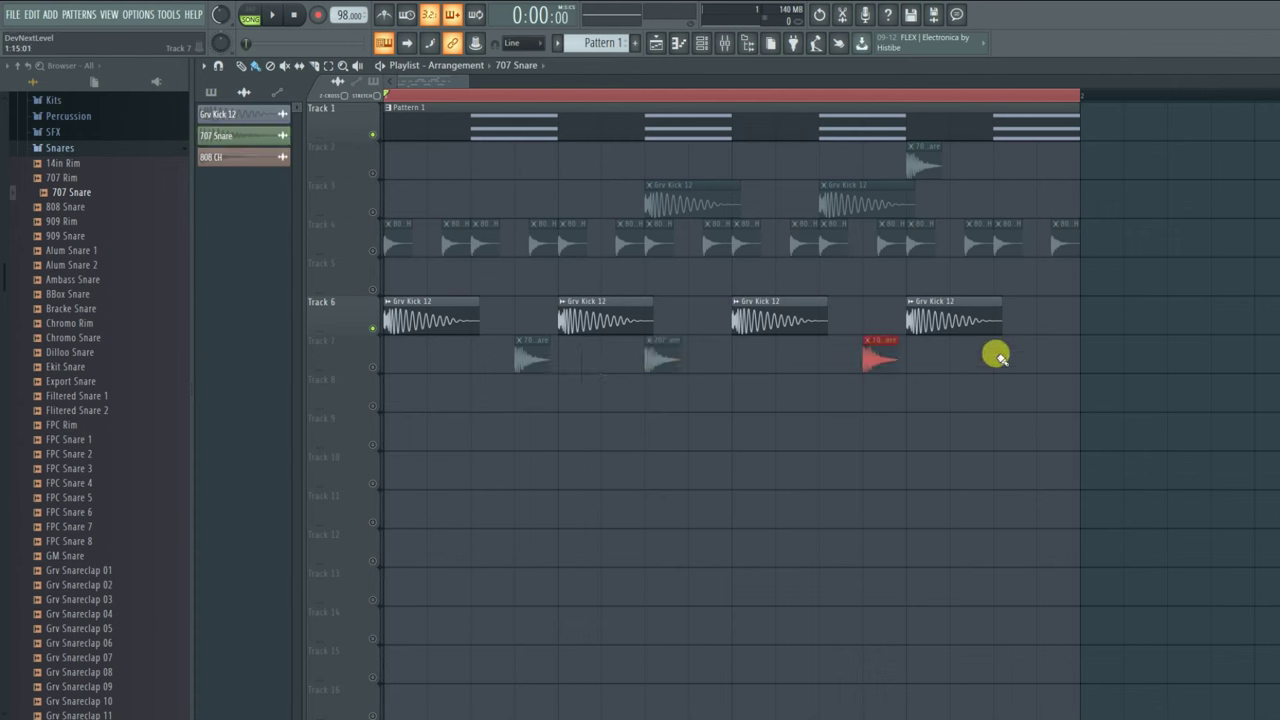
pyautogui.rightClick(917, 161)
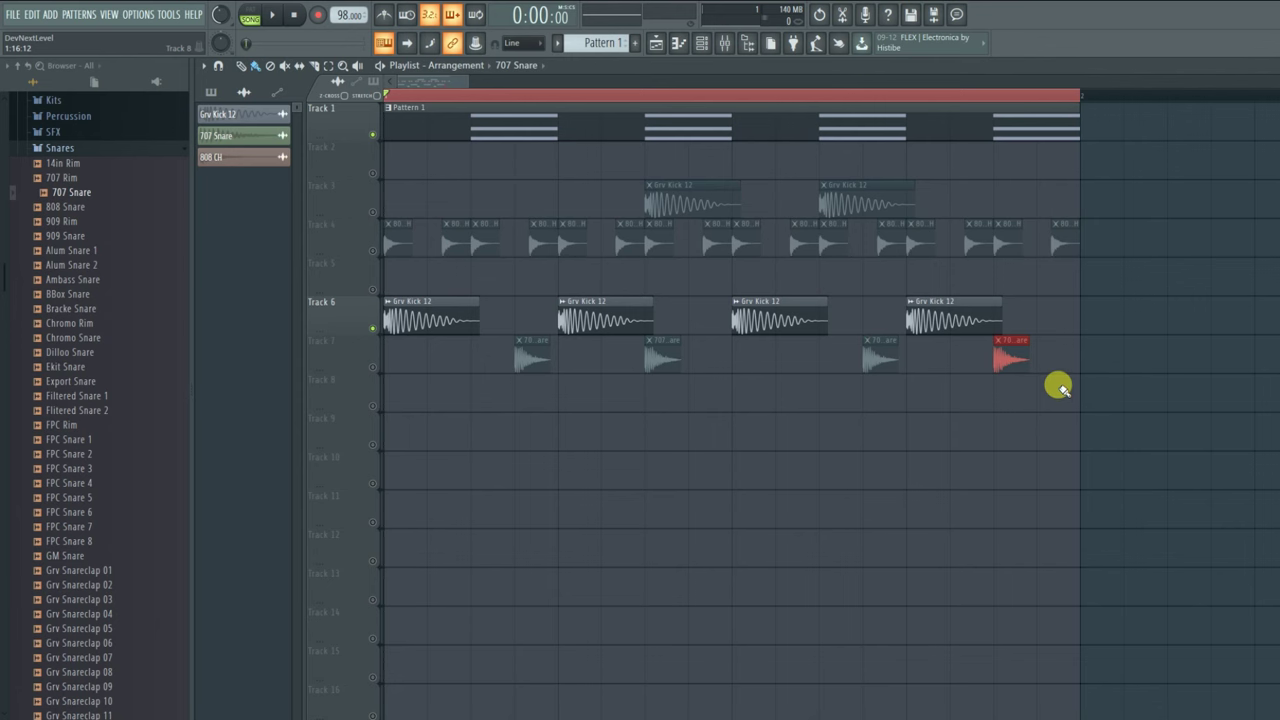
# - Unmute Track 7 and play the kick and snare rhythm, muting the Track 1 chords during playback
pyautogui.click(373, 367)
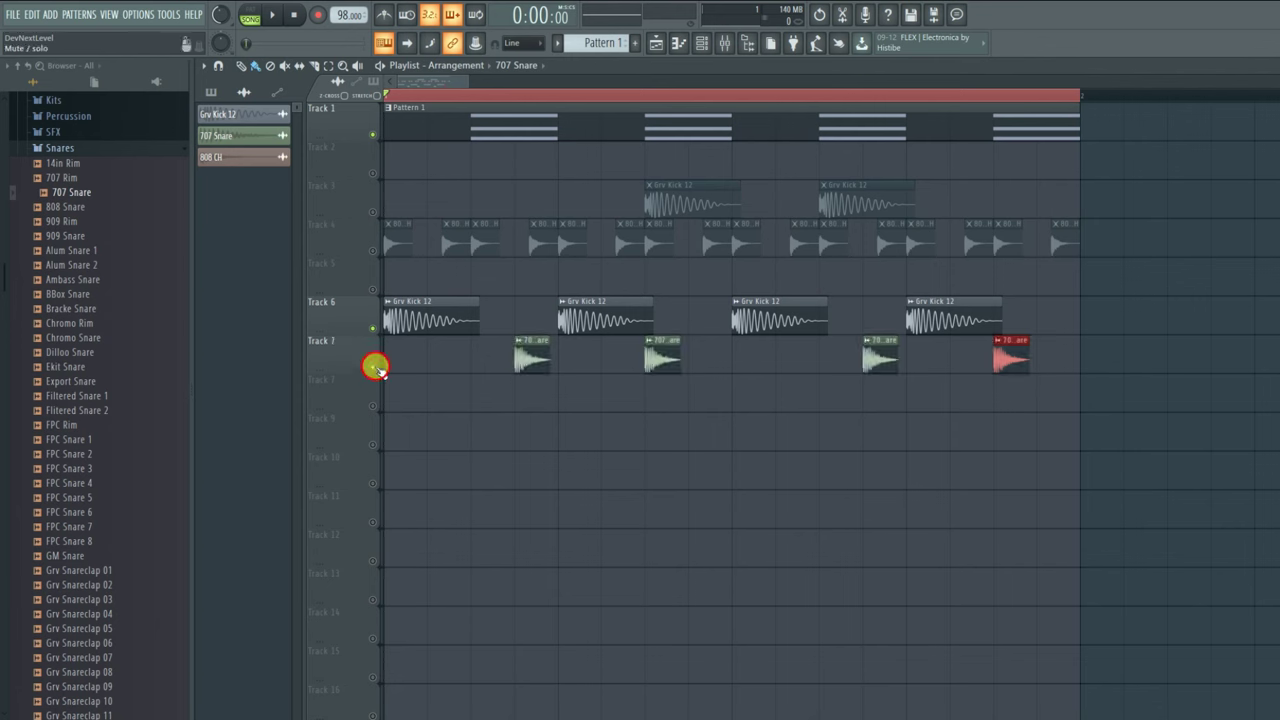
pyautogui.press('space')
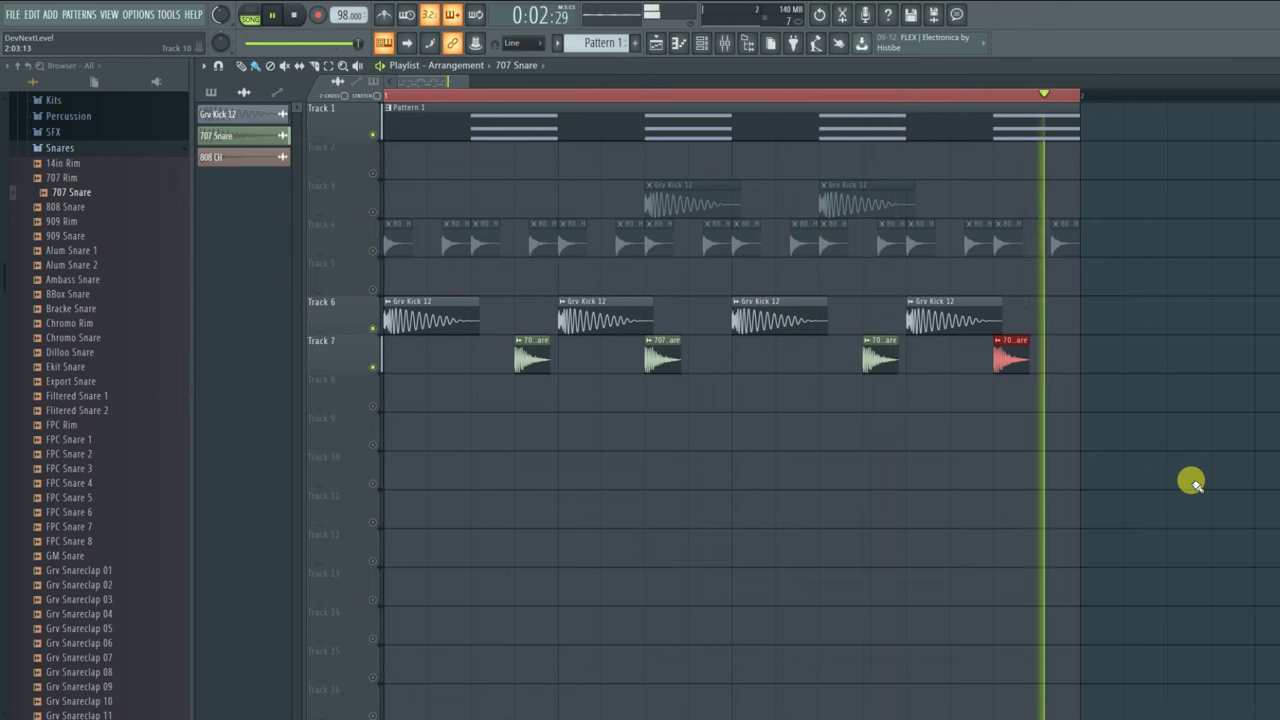
pyautogui.click(373, 134)
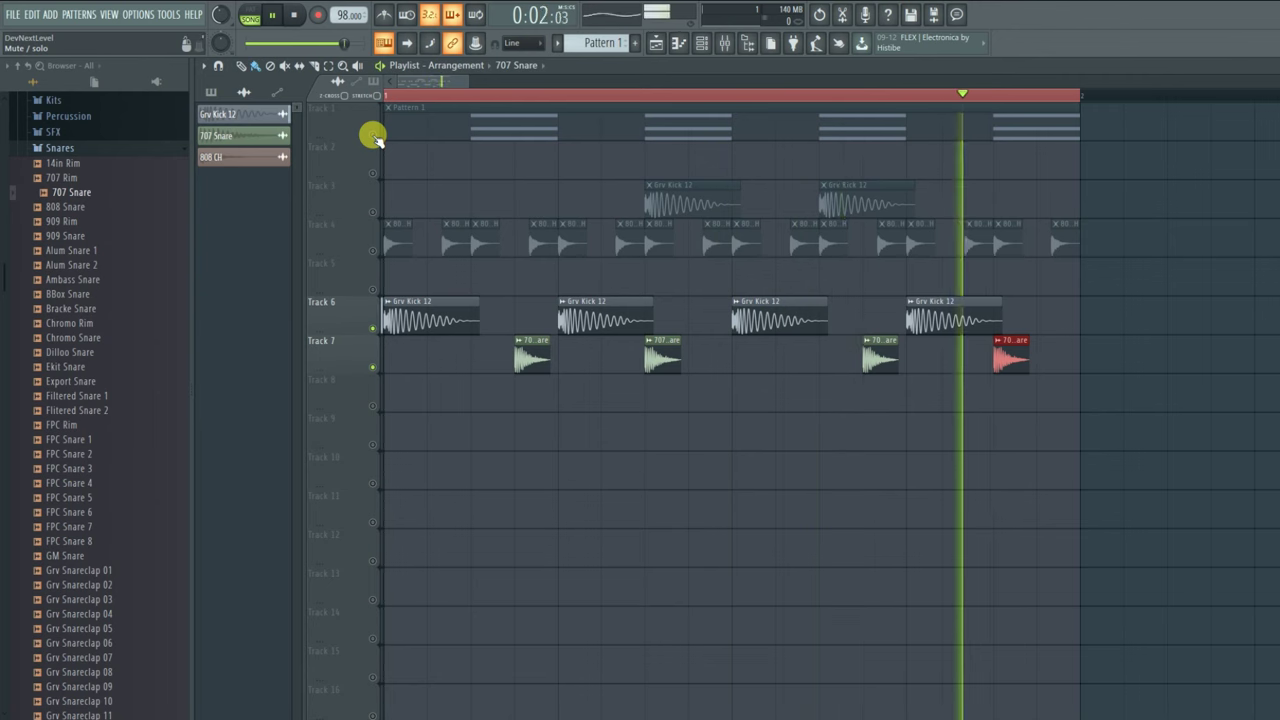
pyautogui.press('space')
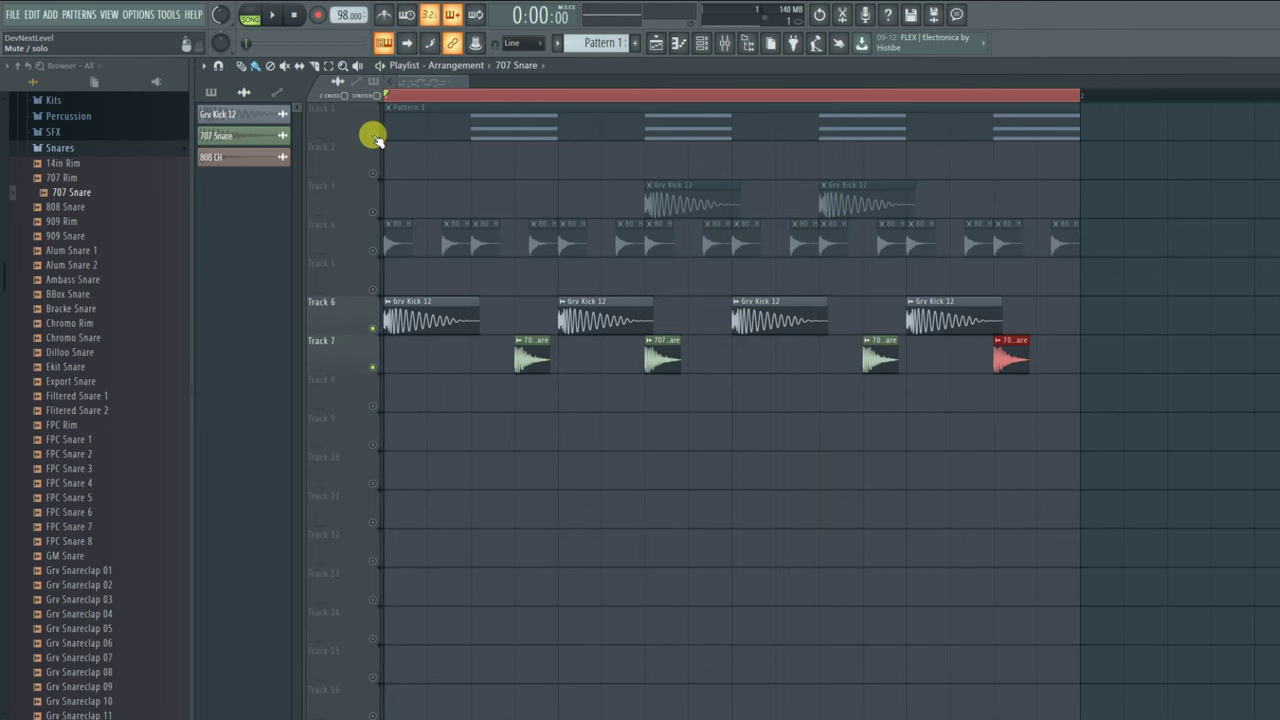
# - Unmute Track 4 and delete the 808 CH hats that fall on the four beats
pyautogui.click(371, 249)
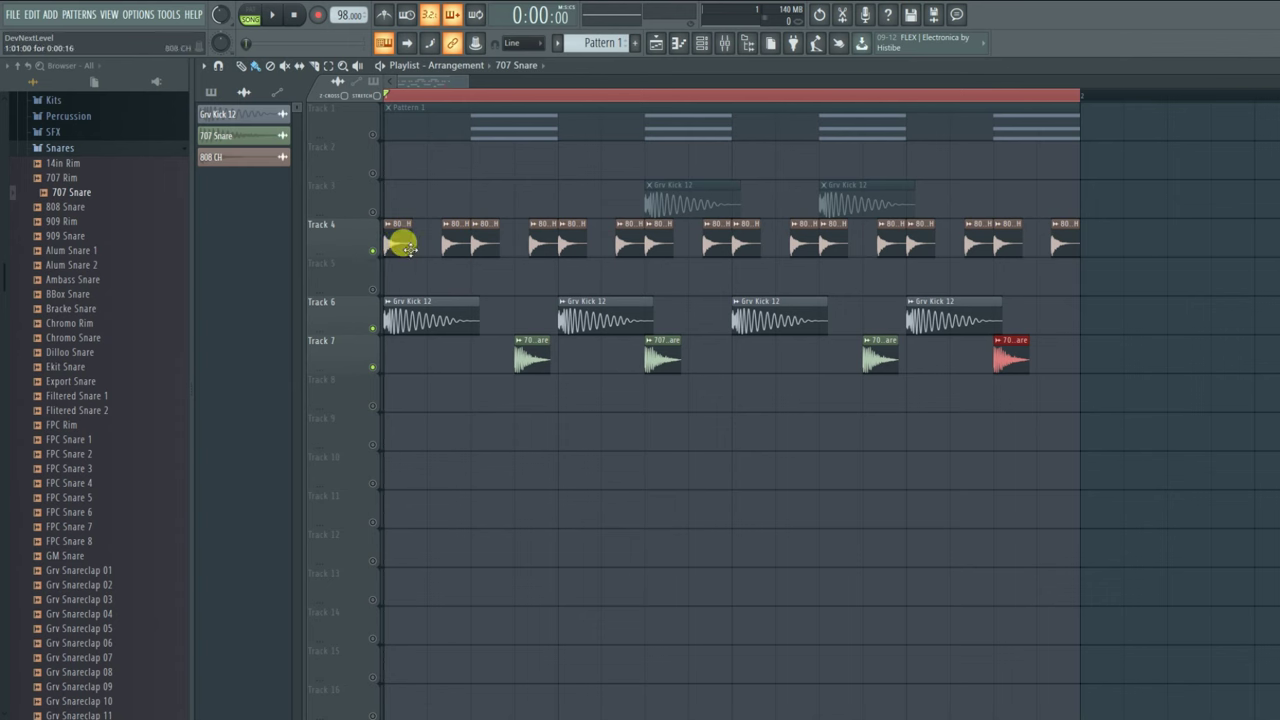
pyautogui.rightClick(575, 246)
pyautogui.rightClick(751, 252)
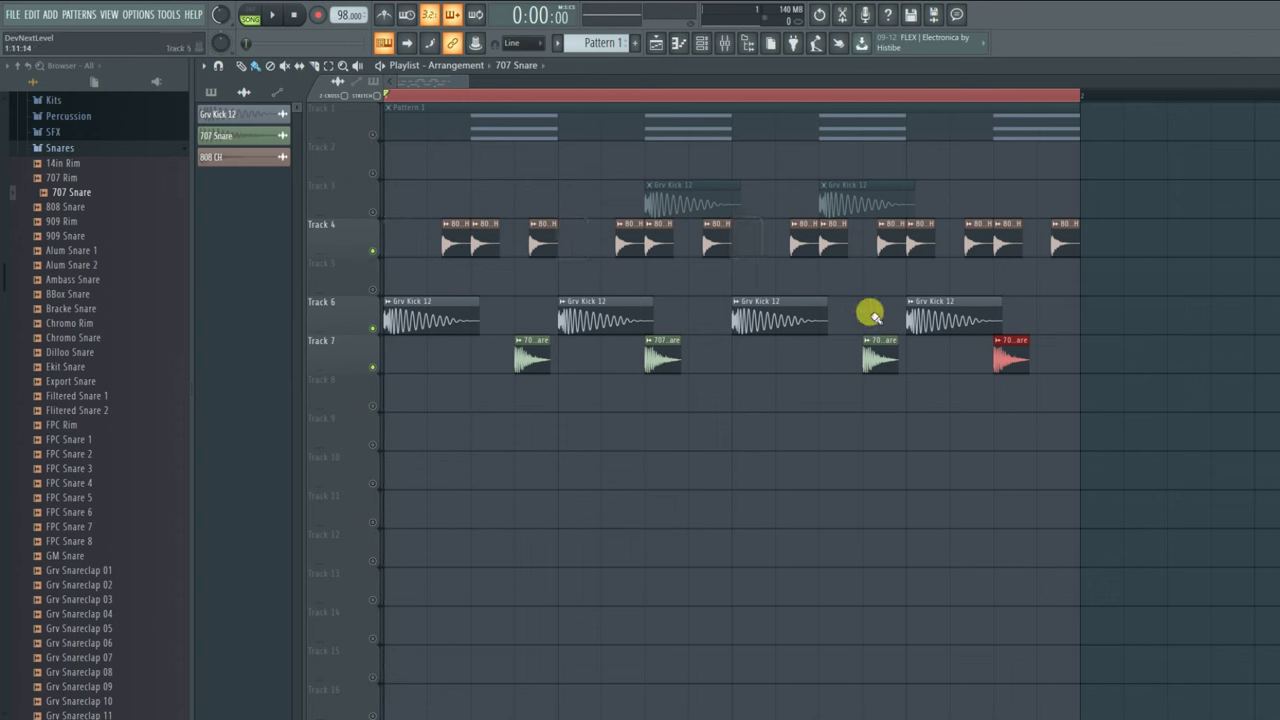
pyautogui.rightClick(922, 256)
# - Play the loop with the thinned hats and unmute the Track 1 chords
pyautogui.press('space')
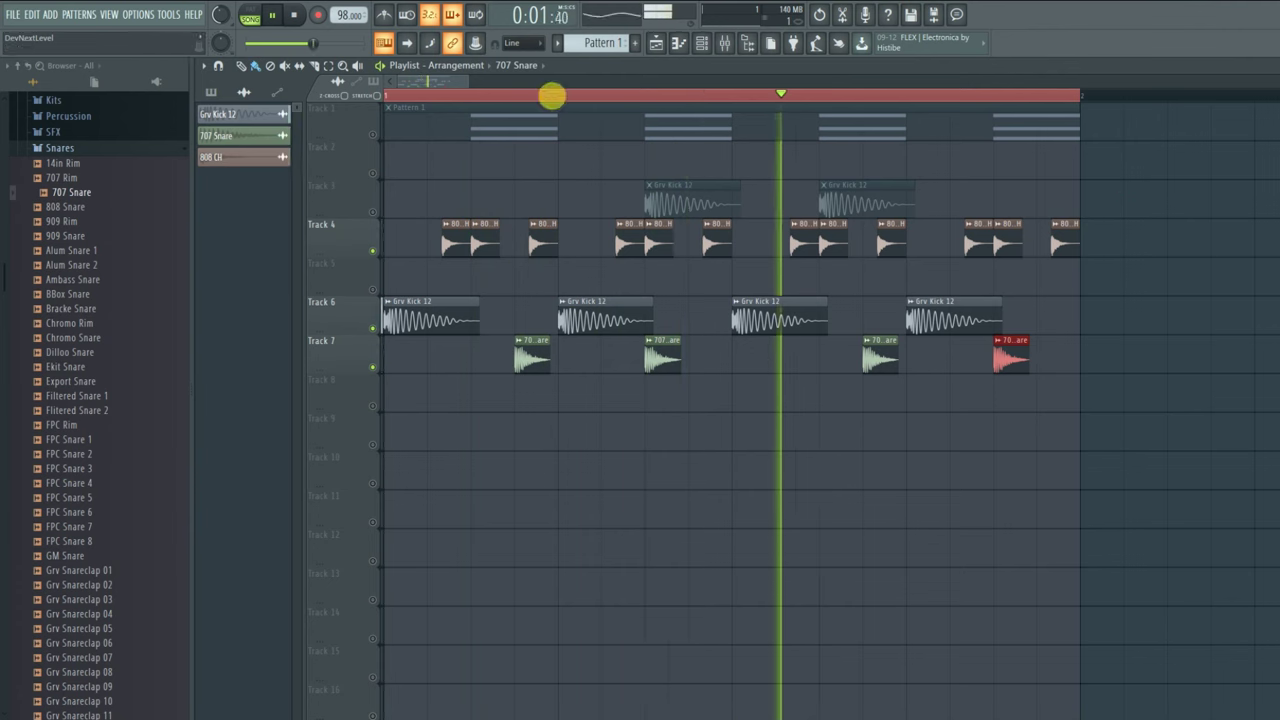
pyautogui.click(372, 135)
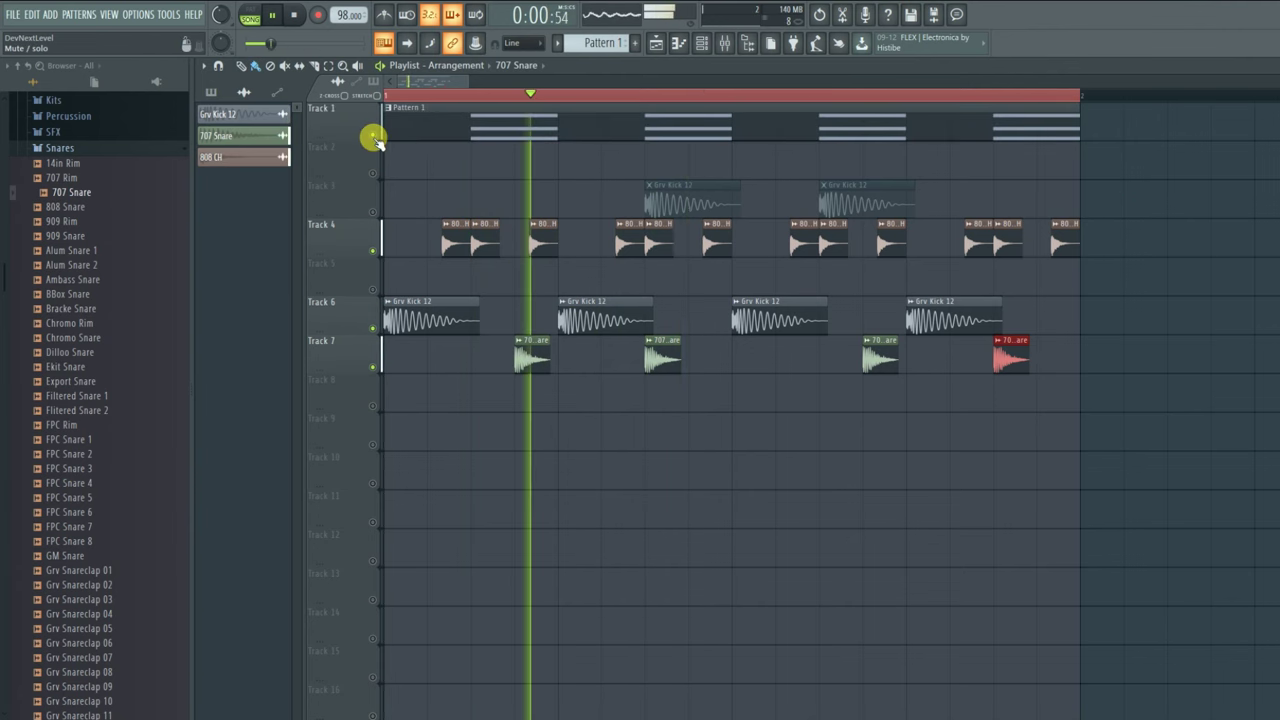
pyautogui.press('space')
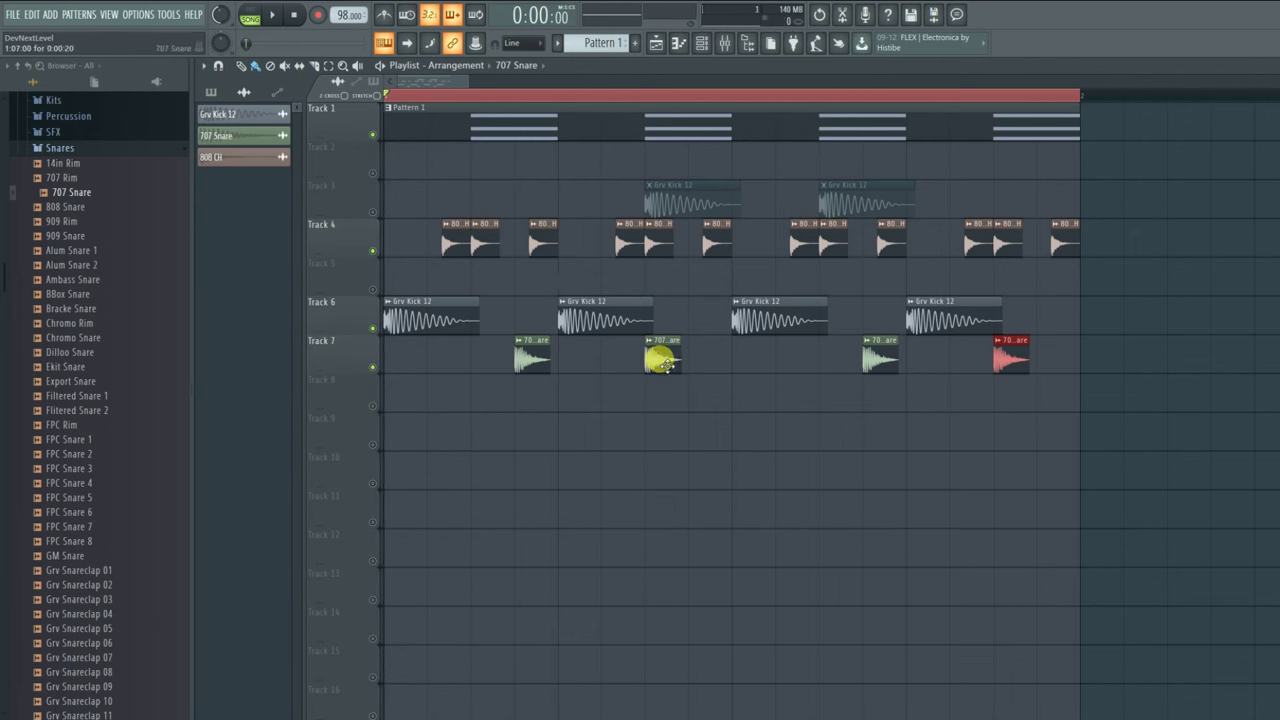
# - Try an extra 707 Snare on Track 7 at the tenth sixteenth and play the loop with it
pyautogui.click(780, 360)
pyautogui.press('space')
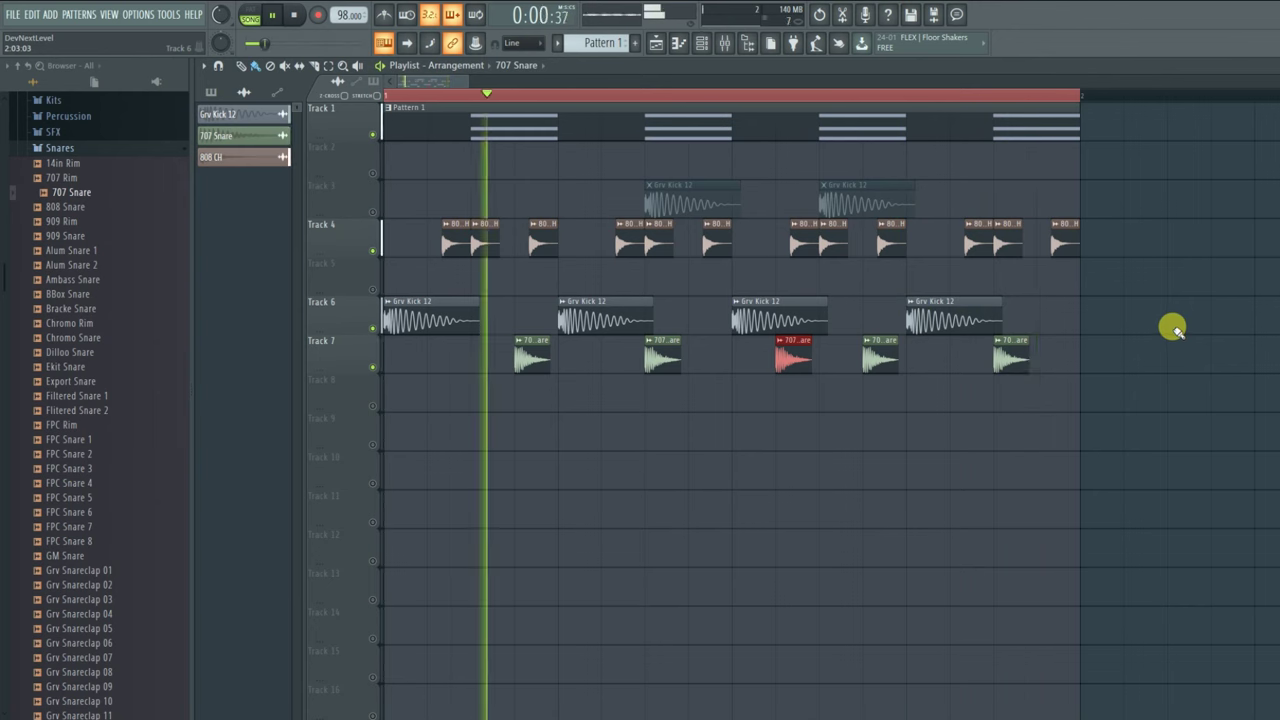
pyautogui.press('space')
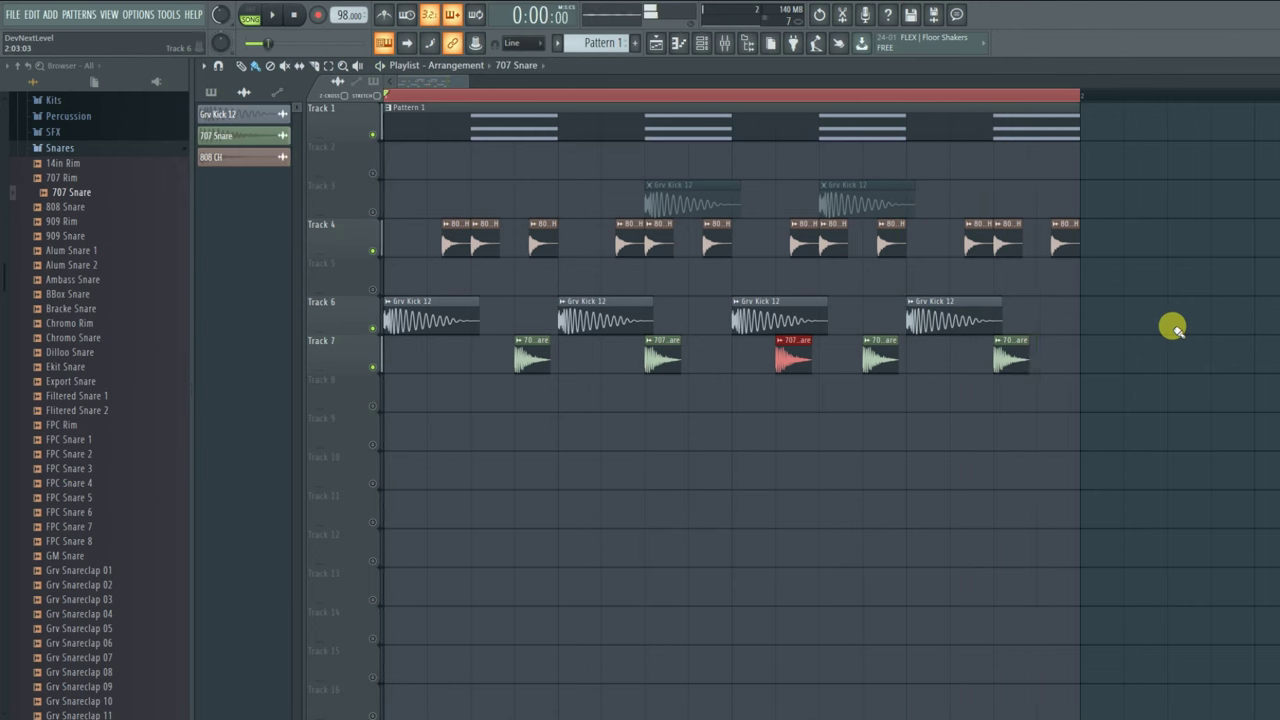
pyautogui.rightClick(800, 358)
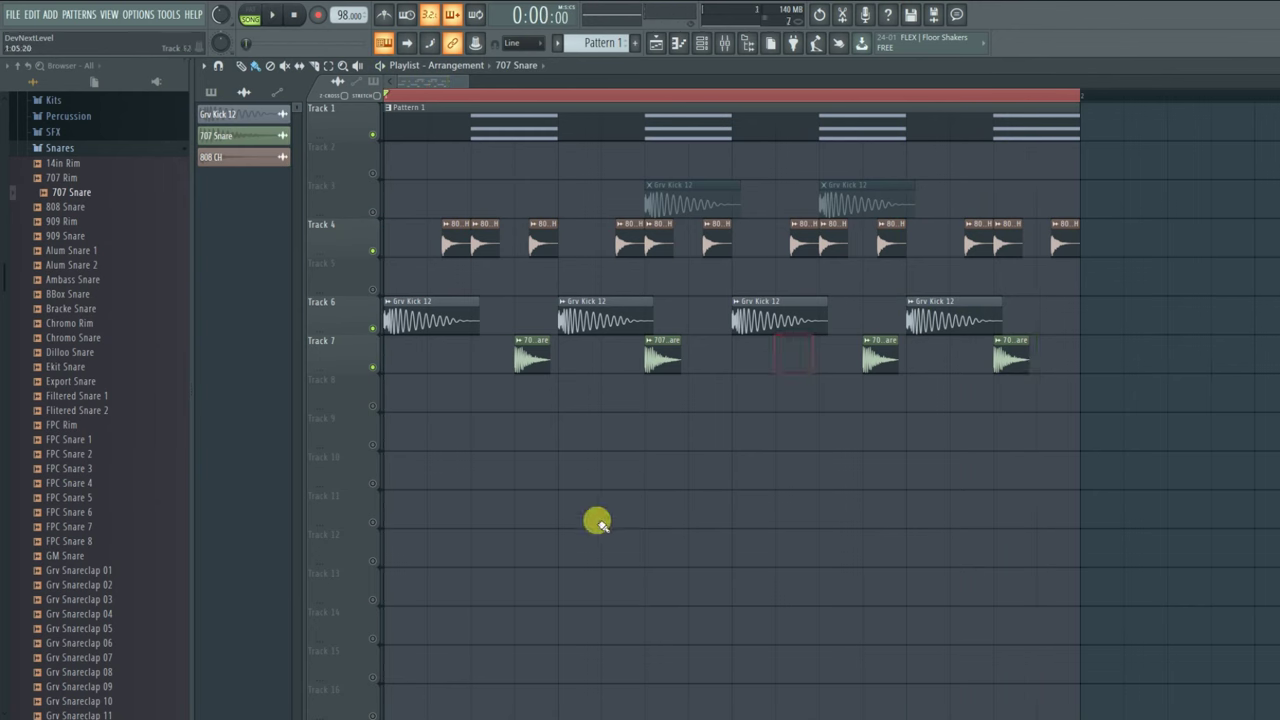
# - Delete the kicks on beats 2, 3 and 4 of Track 6 and the last three snares on Track 7
pyautogui.rightClick(631, 320)
pyautogui.rightClick(663, 355)
pyautogui.rightClick(764, 318)
pyautogui.rightClick(878, 357)
pyautogui.rightClick(952, 322)
pyautogui.rightClick(1008, 357)
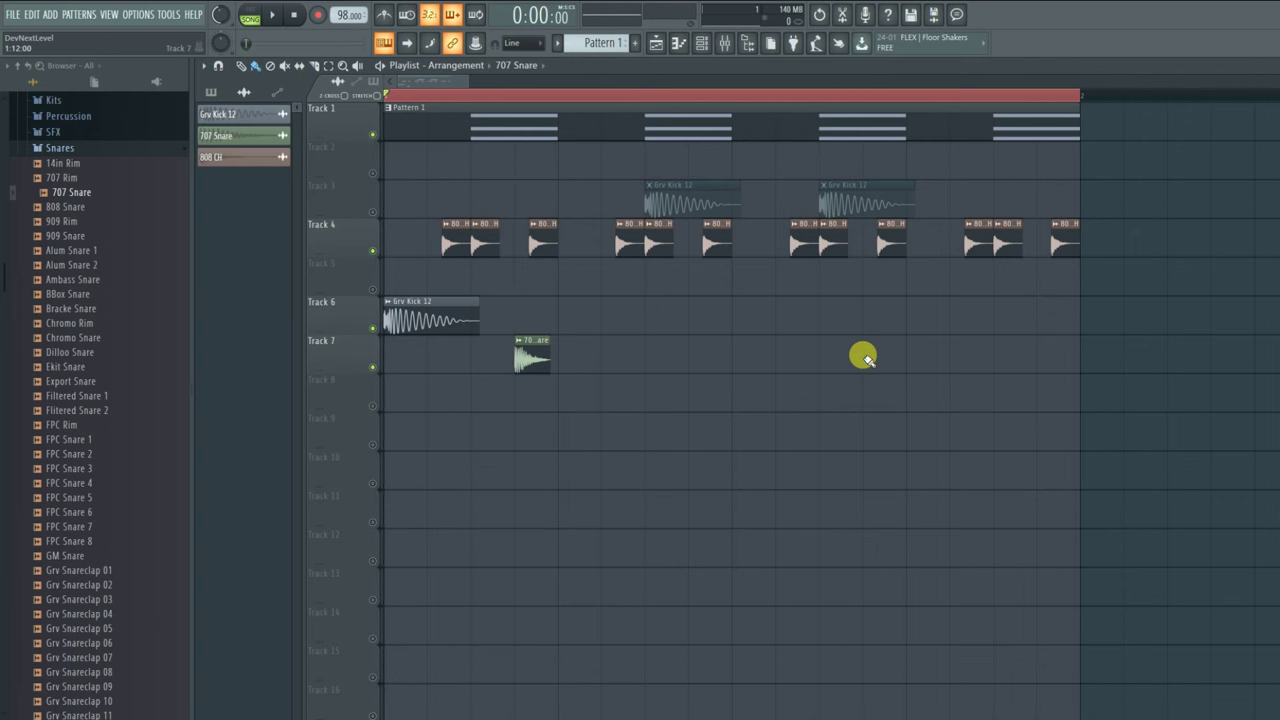
# - Play the reduced loop, then move the remaining Track 7 snare onto beat 2
pyautogui.press('space')
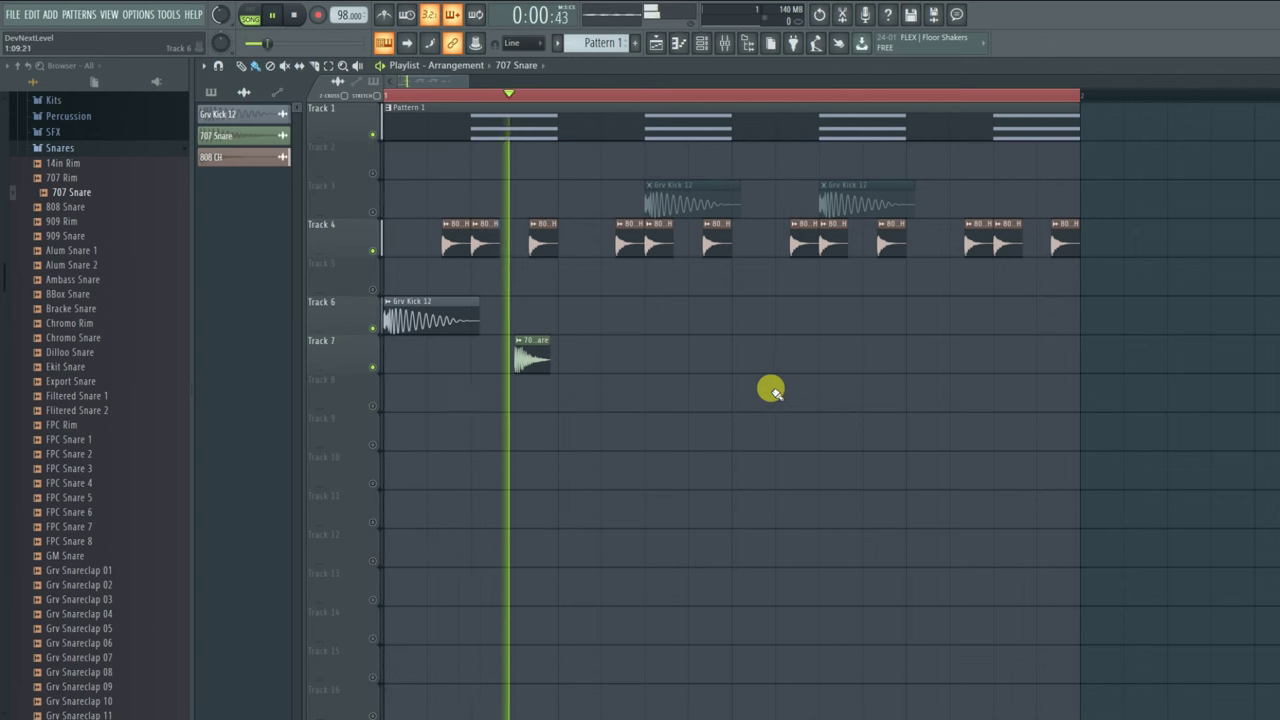
pyautogui.press('space')
pyautogui.moveTo(534, 362); pyautogui.dragTo(576, 358)
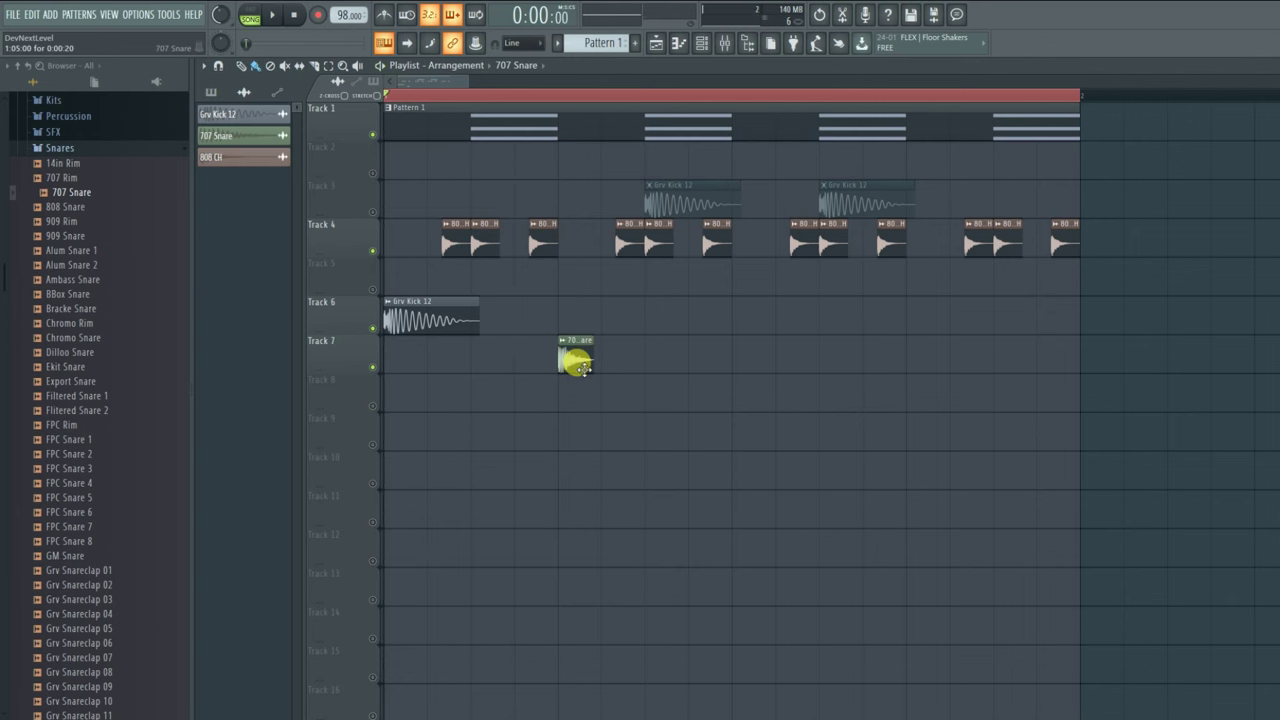
# - Open Pattern 1 in the piano roll, delete all four chords, and place an A6 note on beat 2
pyautogui.doubleClick(480, 128)
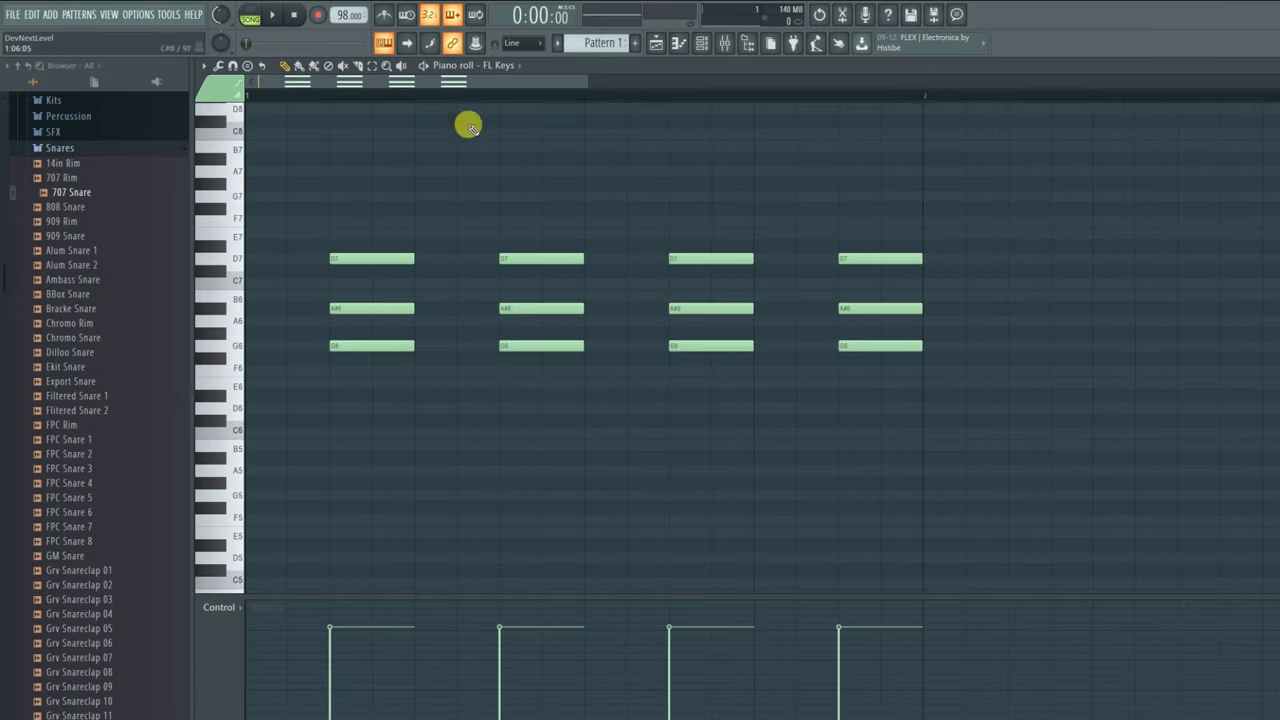
pyautogui.rightClick(367, 219)
pyautogui.rightClick(545, 221)
pyautogui.rightClick(715, 221)
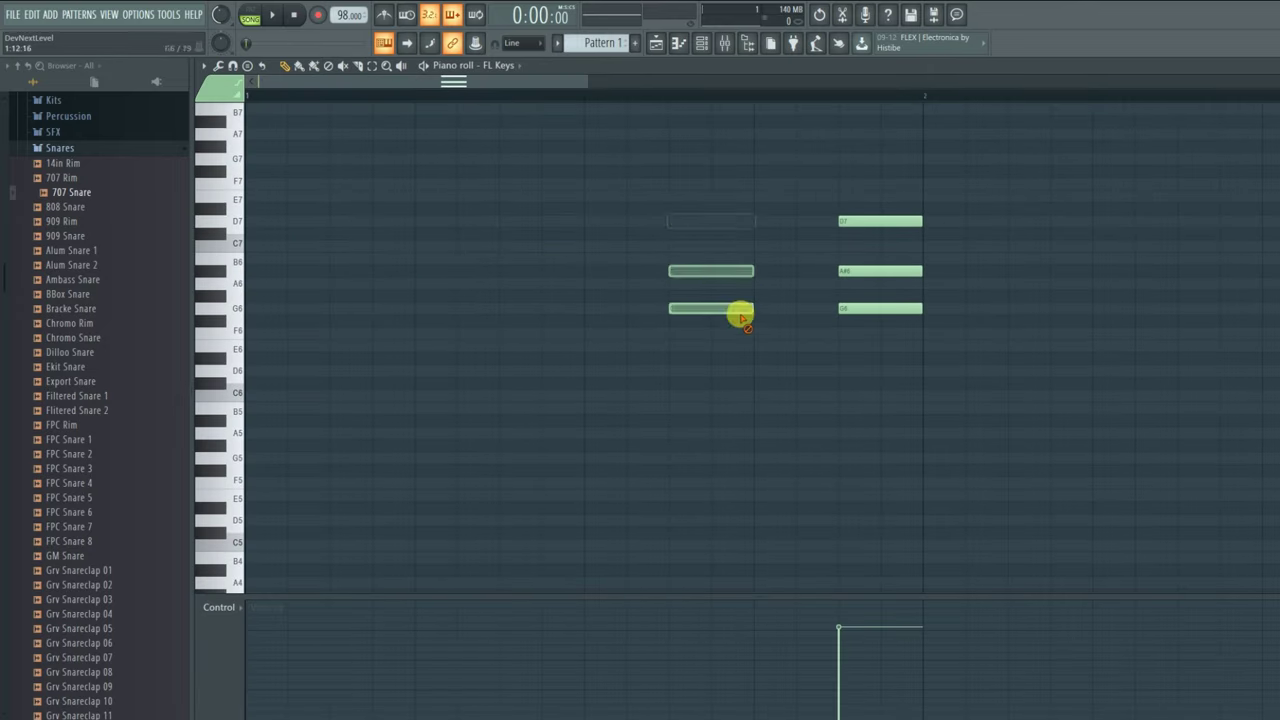
pyautogui.rightClick(880, 221)
pyautogui.click(404, 295)
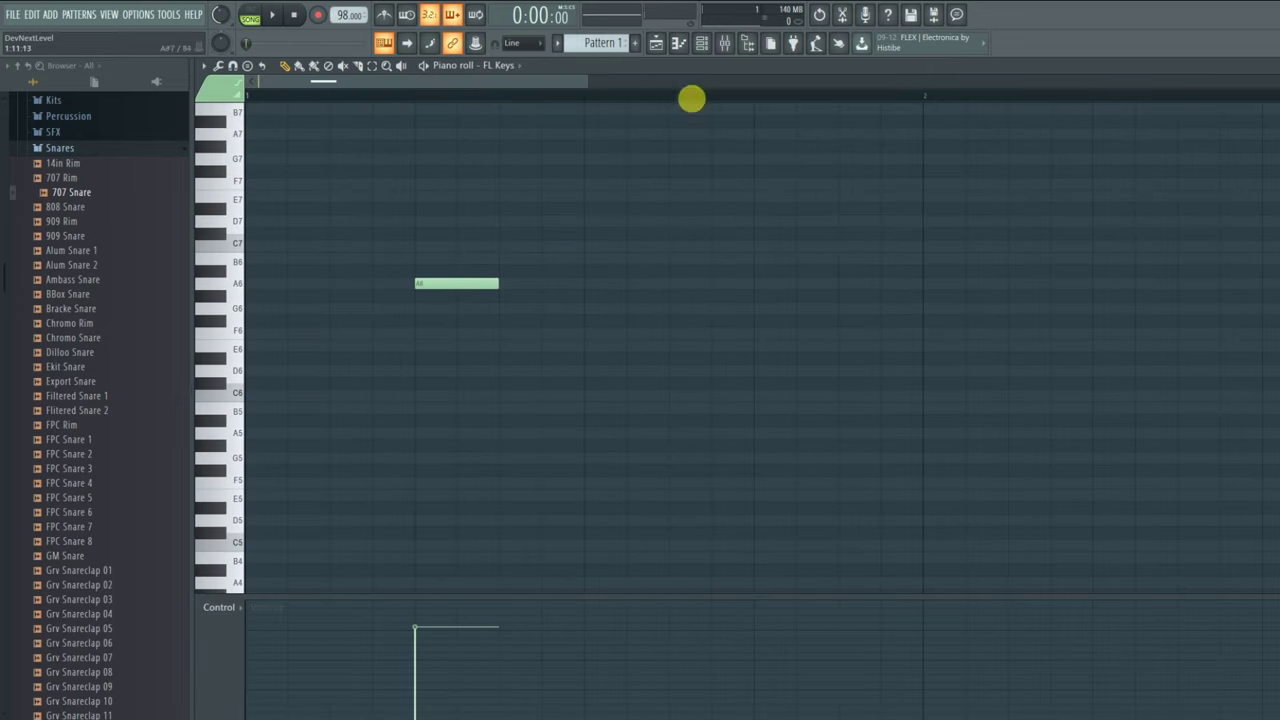
# - Return to the playlist, mute Tracks 1 and 4, and raise the project tempo to 128 BPM
pyautogui.click(656, 42)
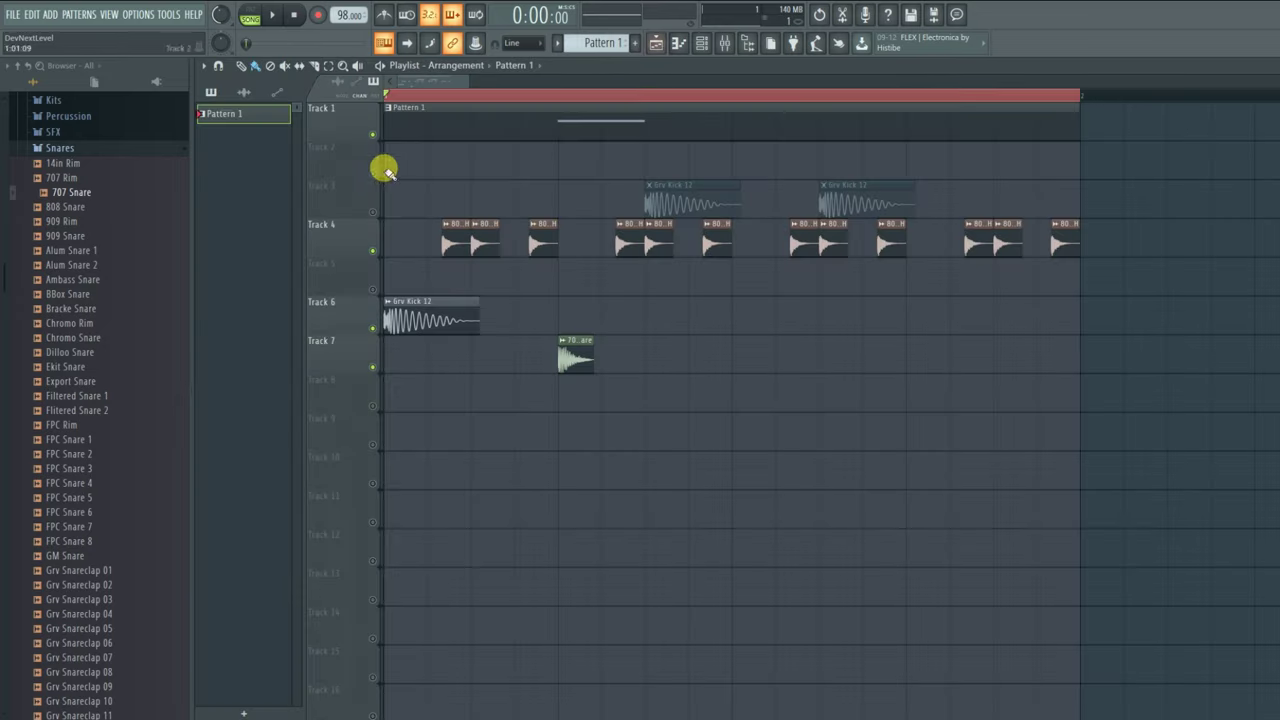
pyautogui.click(374, 251)
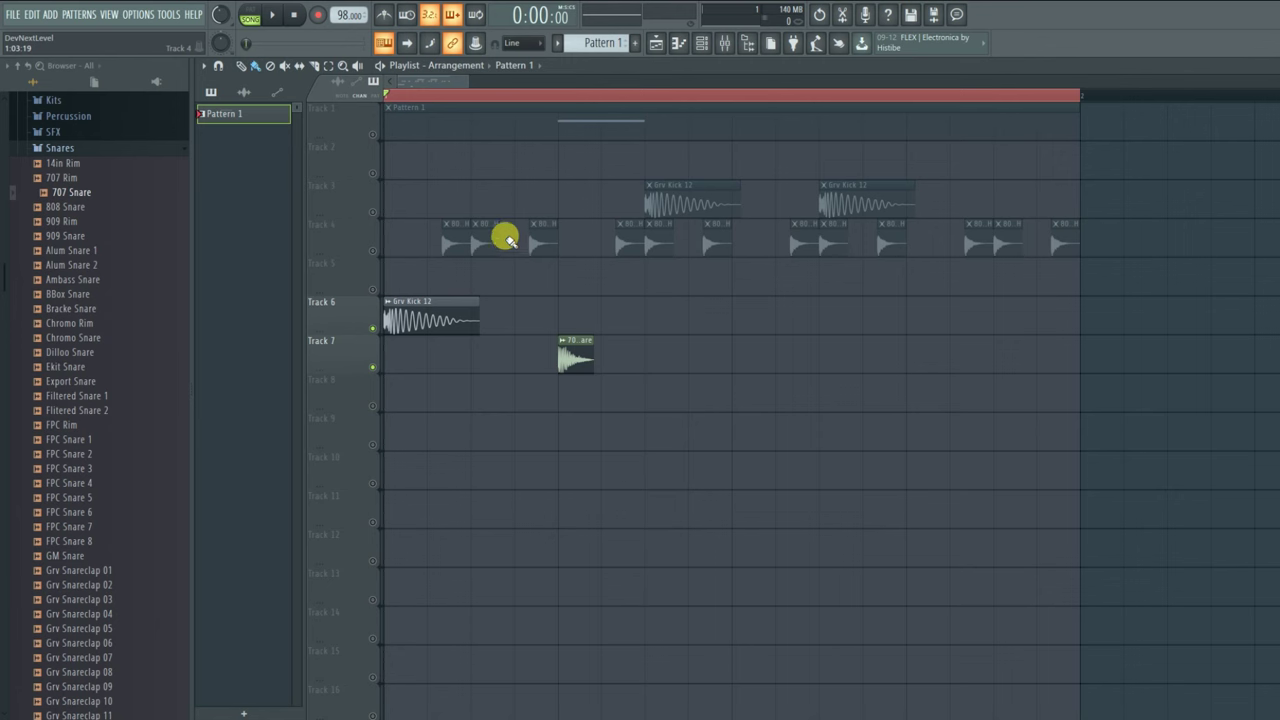
pyautogui.moveTo(340, 18); pyautogui.dragTo(341, 2)
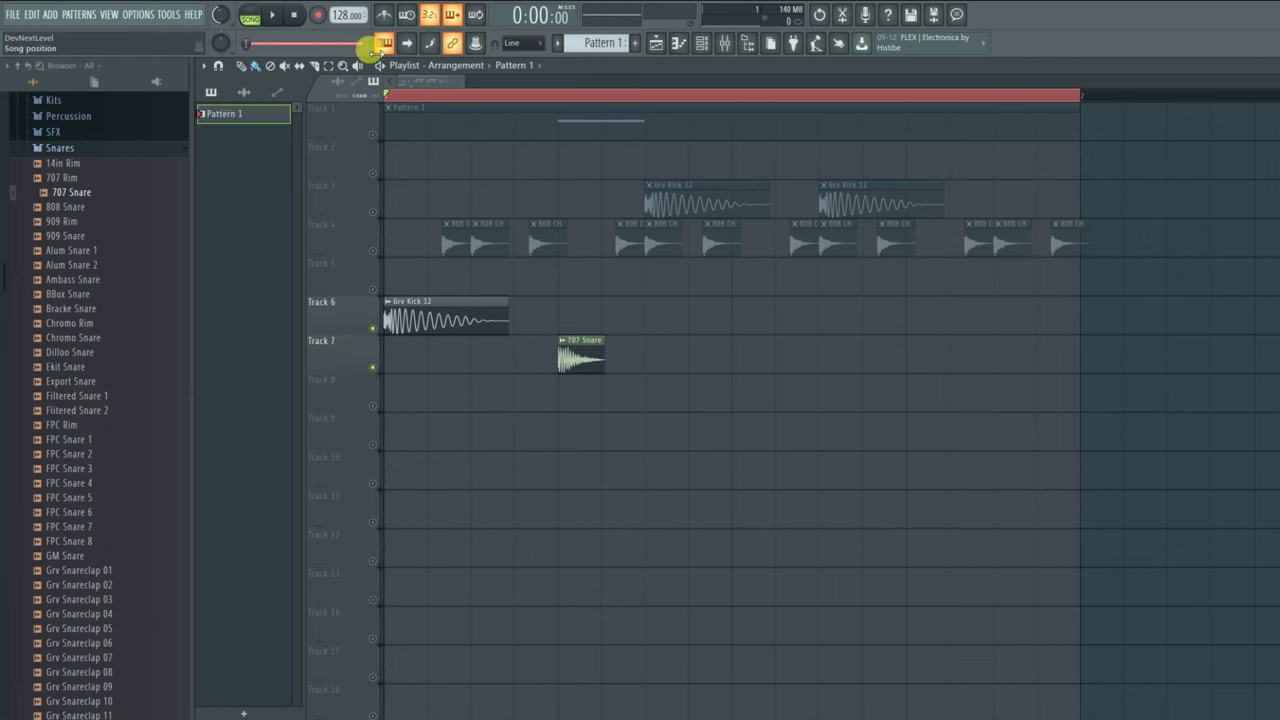
# - Add Grv Kick 12 hits on beats 2, 3 and 4 of Track 6 and play them with Track 7 muted
pyautogui.click(452, 321)
pyautogui.click(565, 320)
pyautogui.click(745, 321)
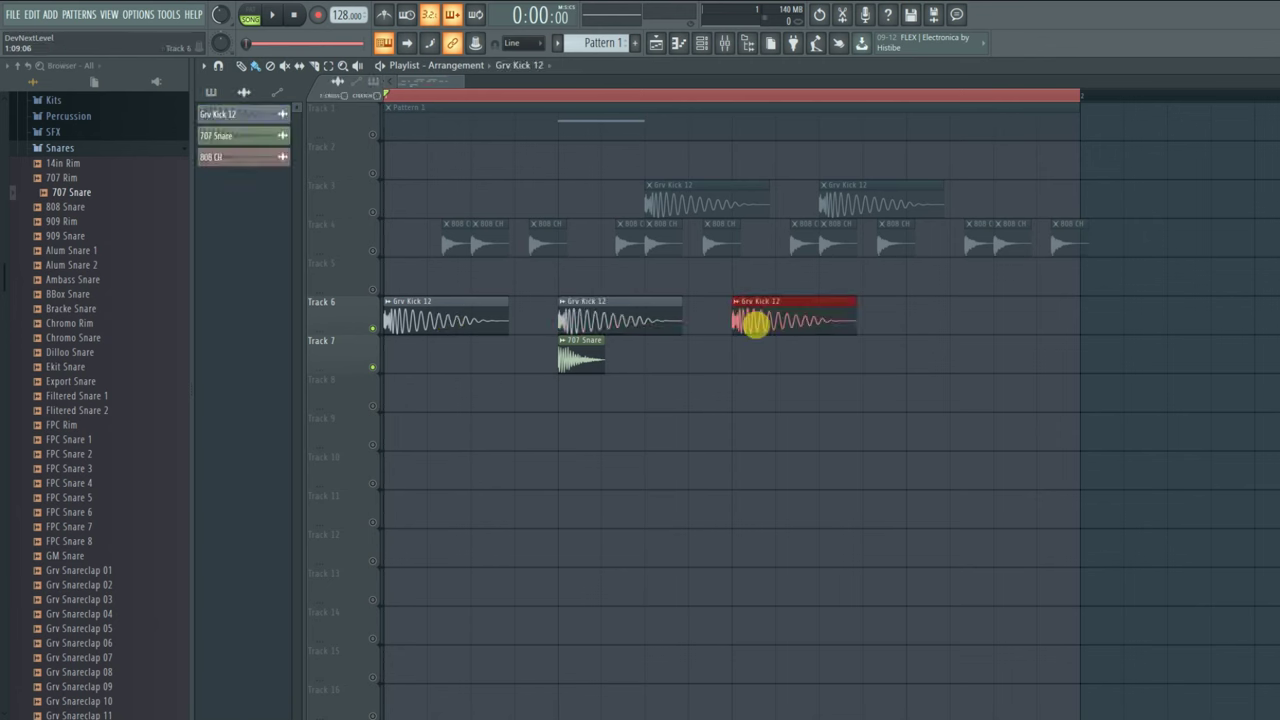
pyautogui.click(909, 321)
pyautogui.click(373, 372)
pyautogui.press('space')
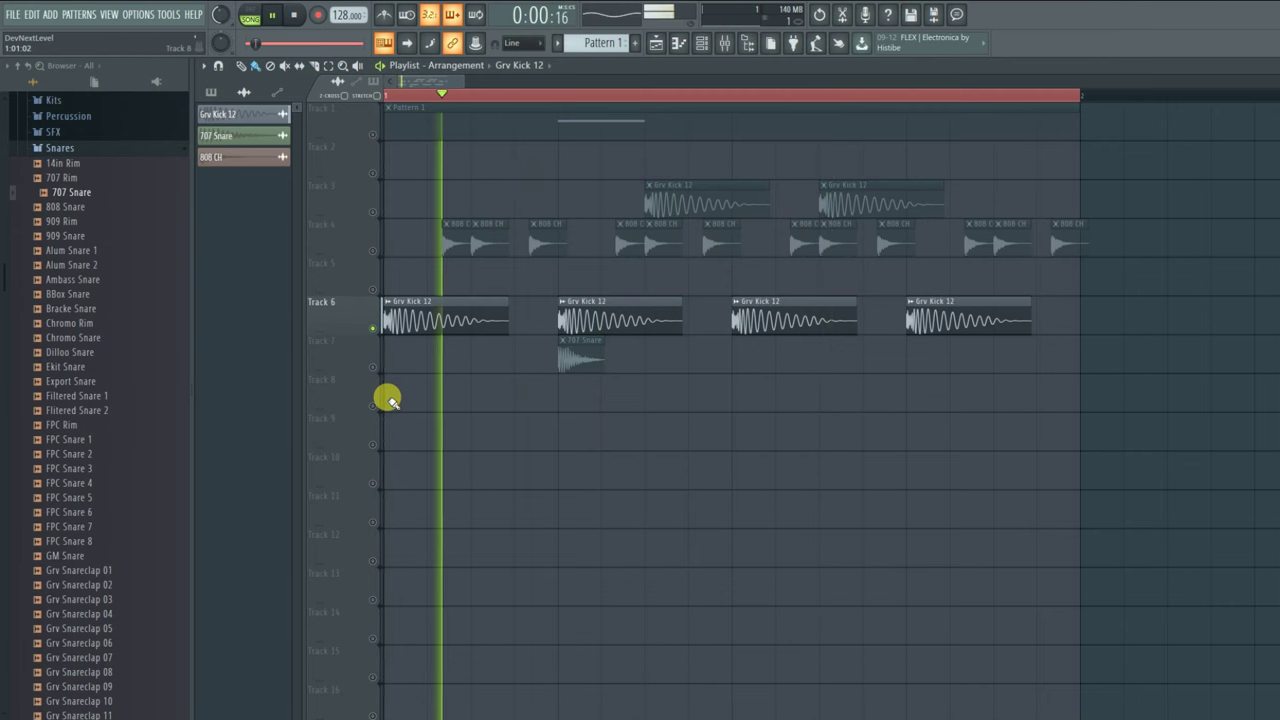
pyautogui.press('space')
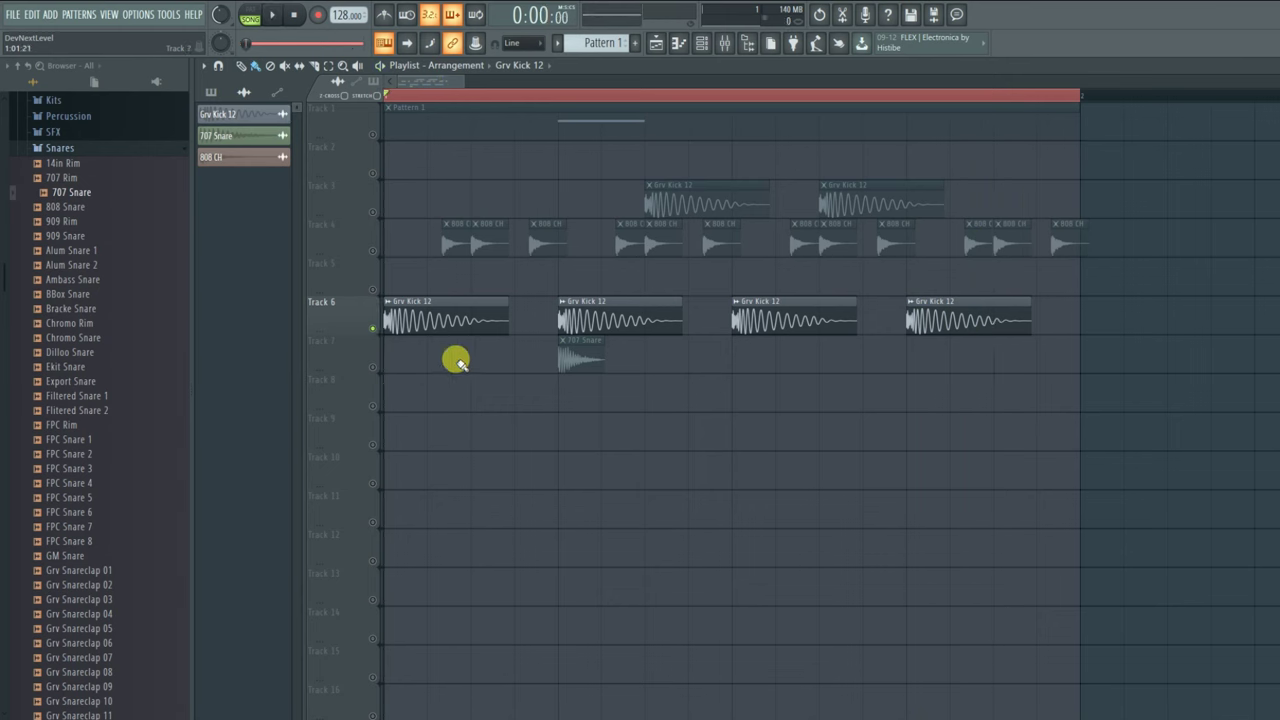
# - Unmute Track 7, add a 707 Snare on its beat 4, and play the loop
pyautogui.click(373, 367)
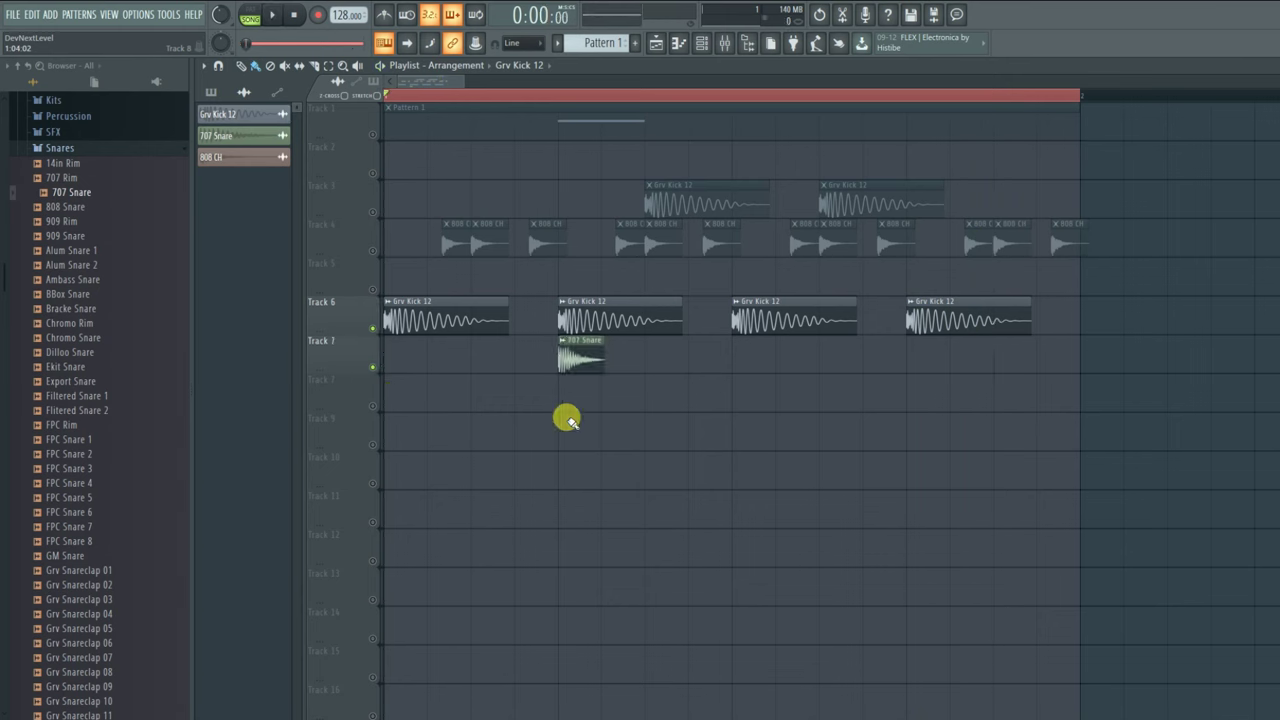
pyautogui.click(585, 368)
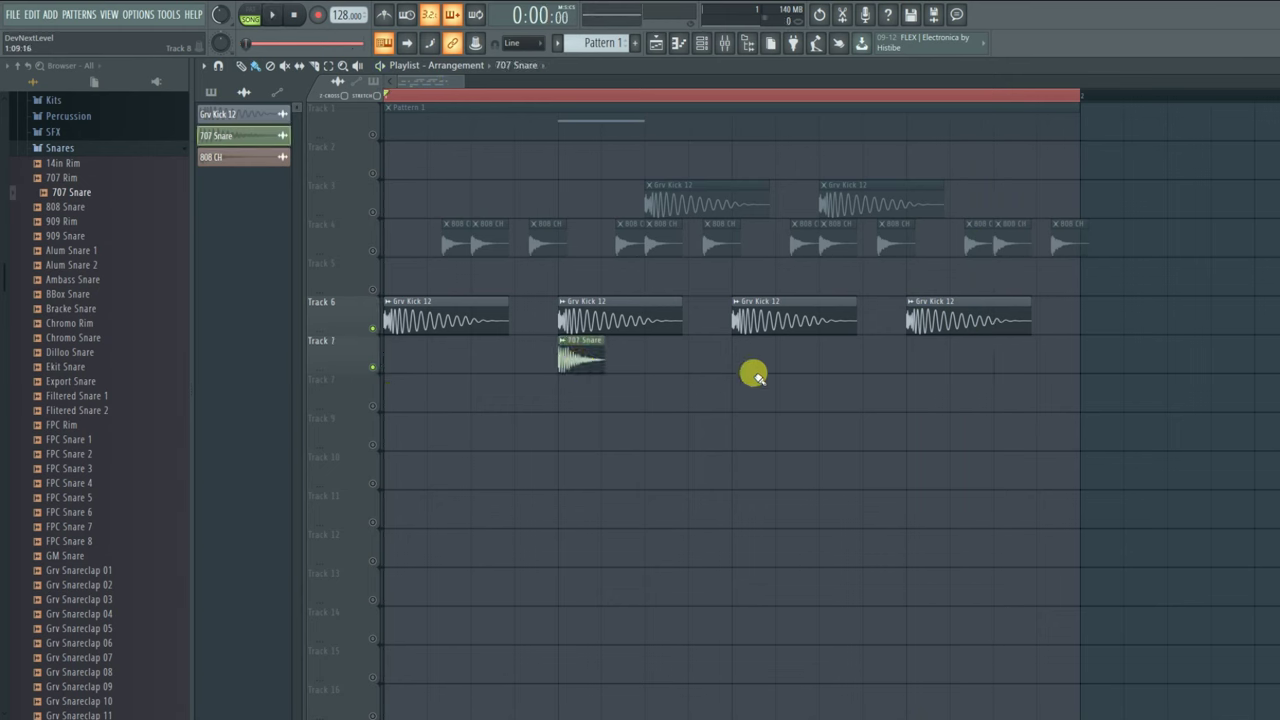
pyautogui.click(911, 362)
pyautogui.press('space')
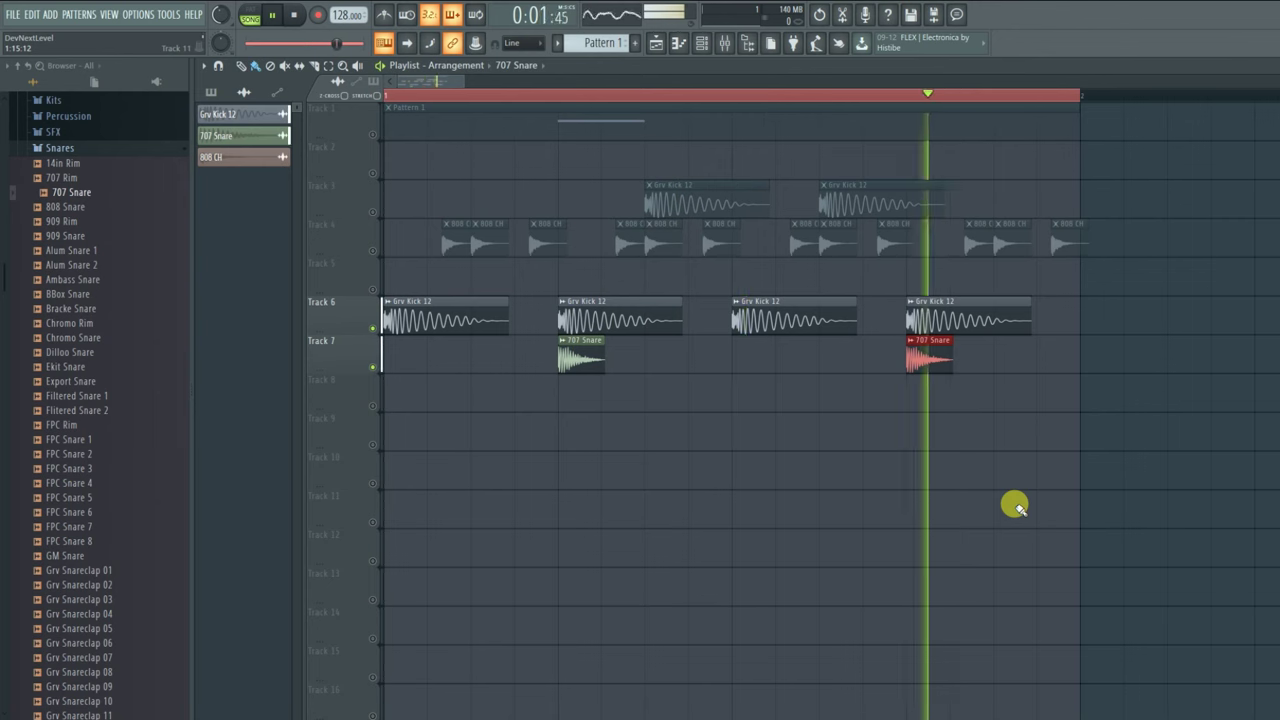
pyautogui.click(929, 357)
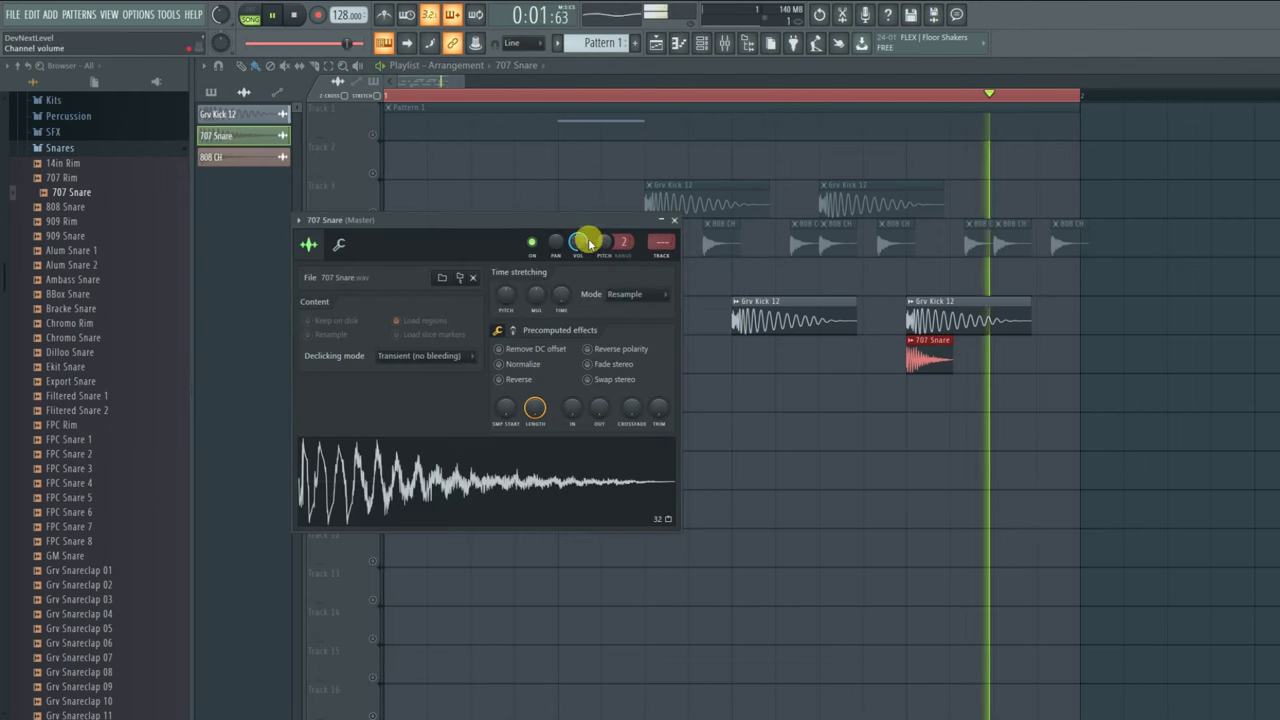
pyautogui.press('Escape')
pyautogui.press('space')
# - Fill every sixteenth of the bar on Track 8 with 808 CH hits, unmute the track, and play the loop
pyautogui.click(491, 246)
pyautogui.moveTo(404, 400)
pyautogui.mouseDown()
pyautogui.moveTo(1000, 417)
pyautogui.moveTo(940, 422)
pyautogui.mouseUp()
pyautogui.click(373, 406)
pyautogui.press('space')
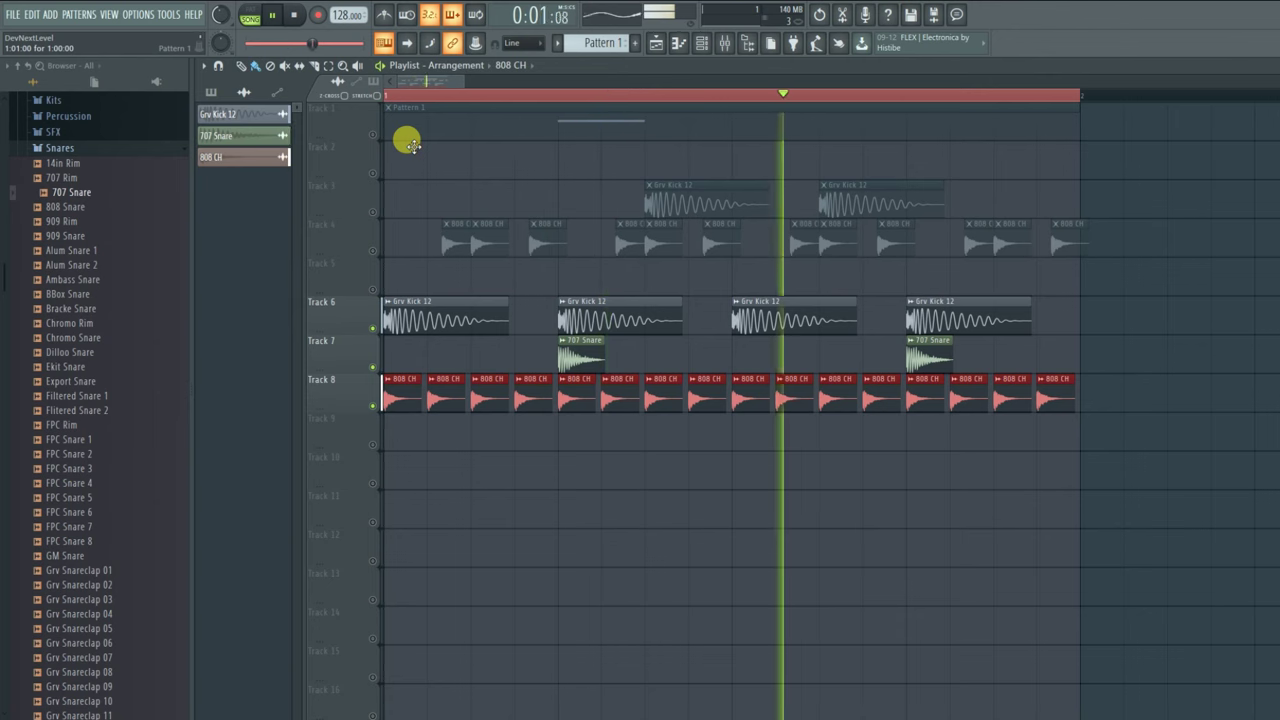
pyautogui.press('space')
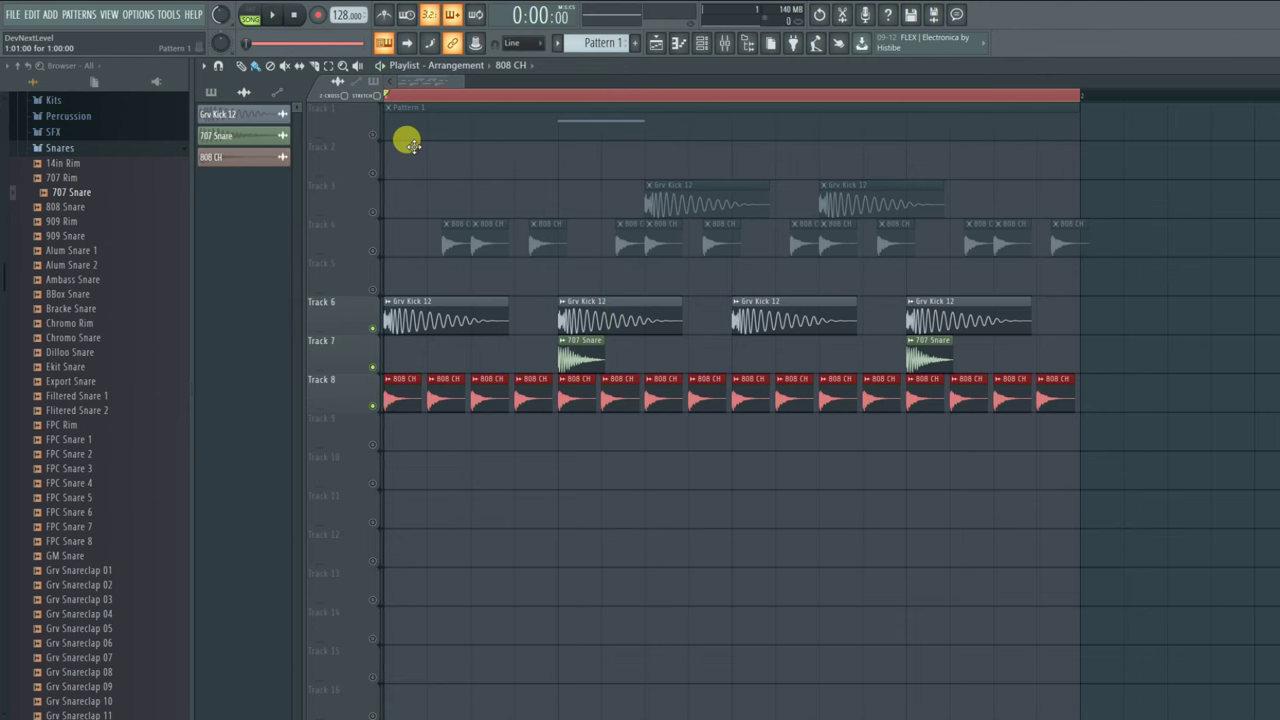
pyautogui.press('space')
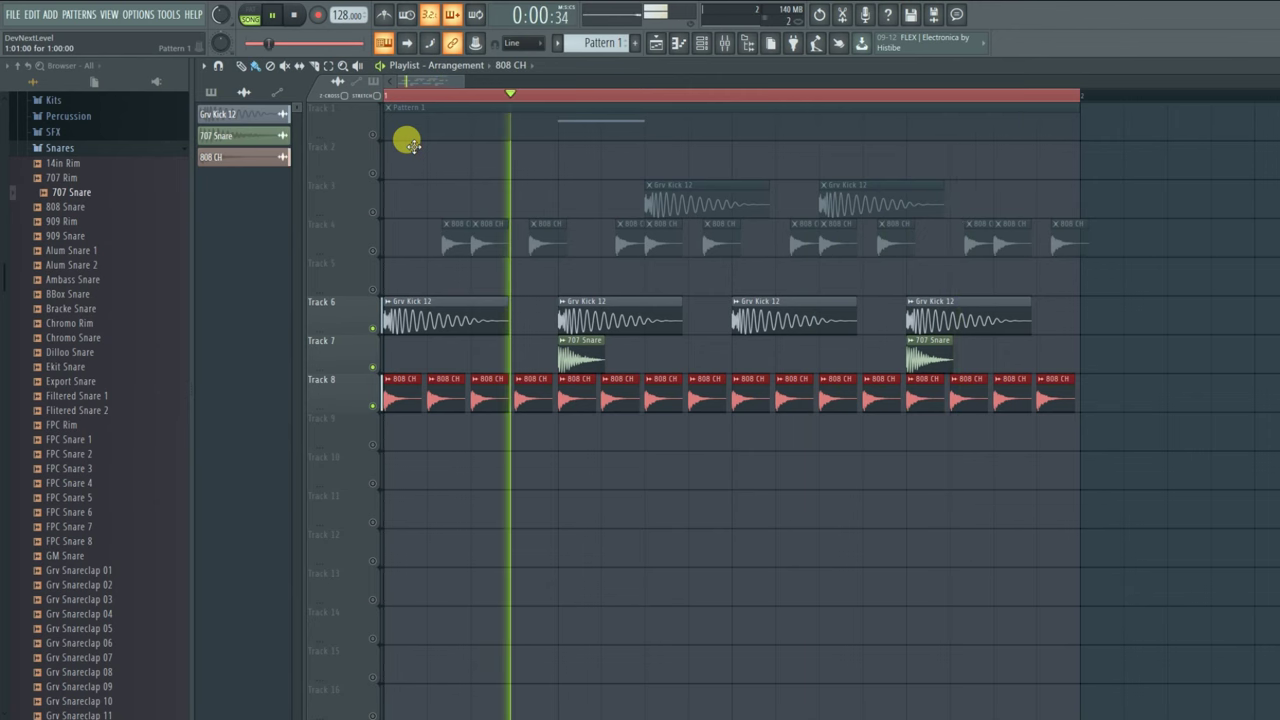
pyautogui.press('space')
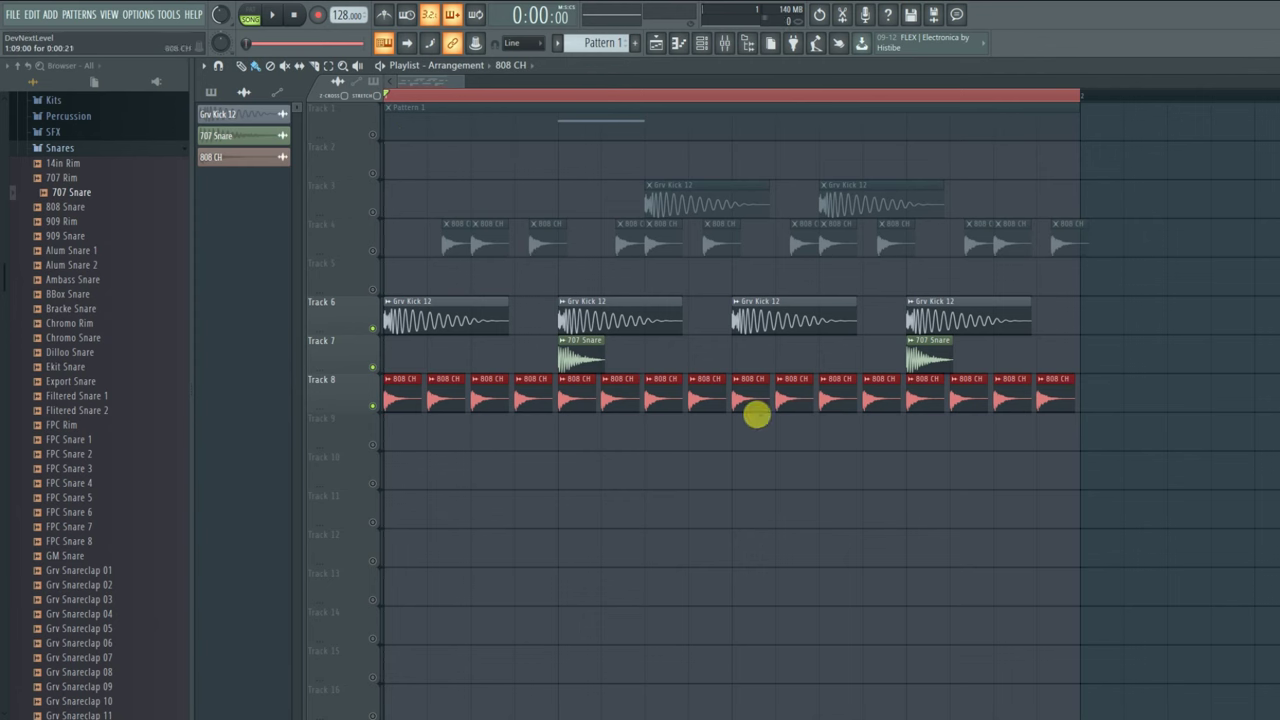
# - Delete all 808 CH hits on Track 8 except the one at the start of the bar
pyautogui.click(758, 514)
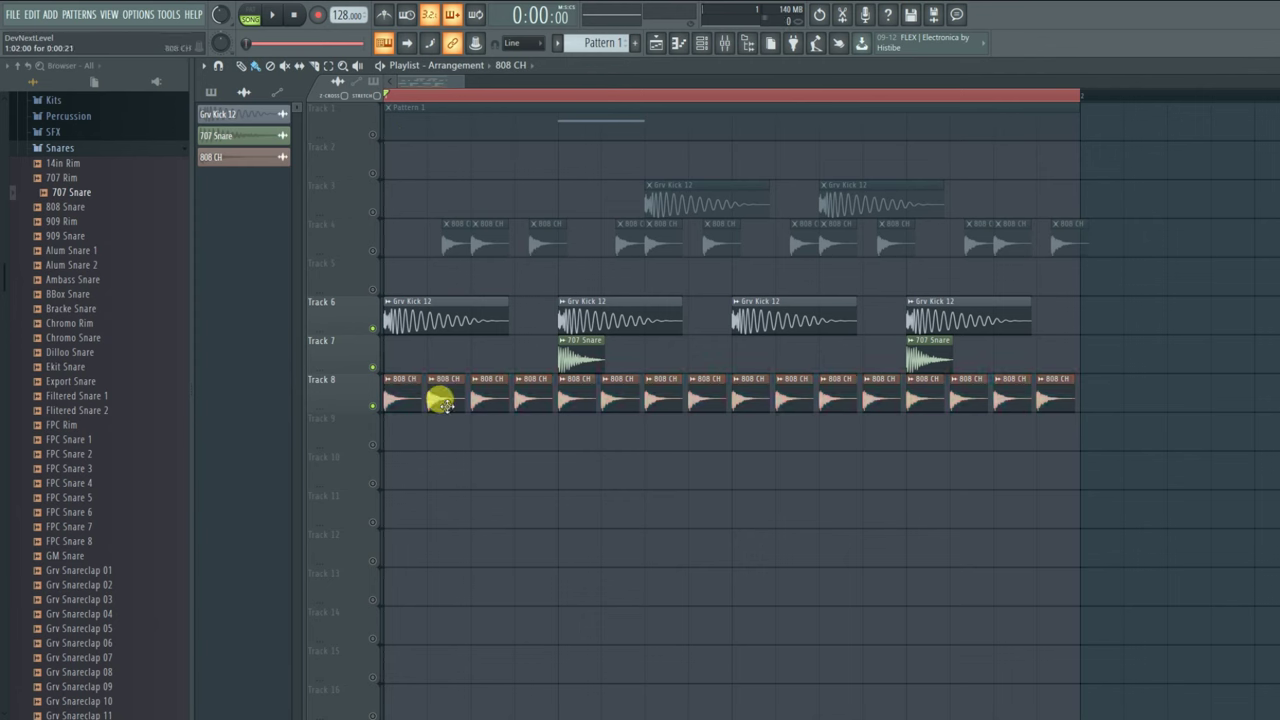
pyautogui.rightClick(406, 400)
pyautogui.click(388, 396)
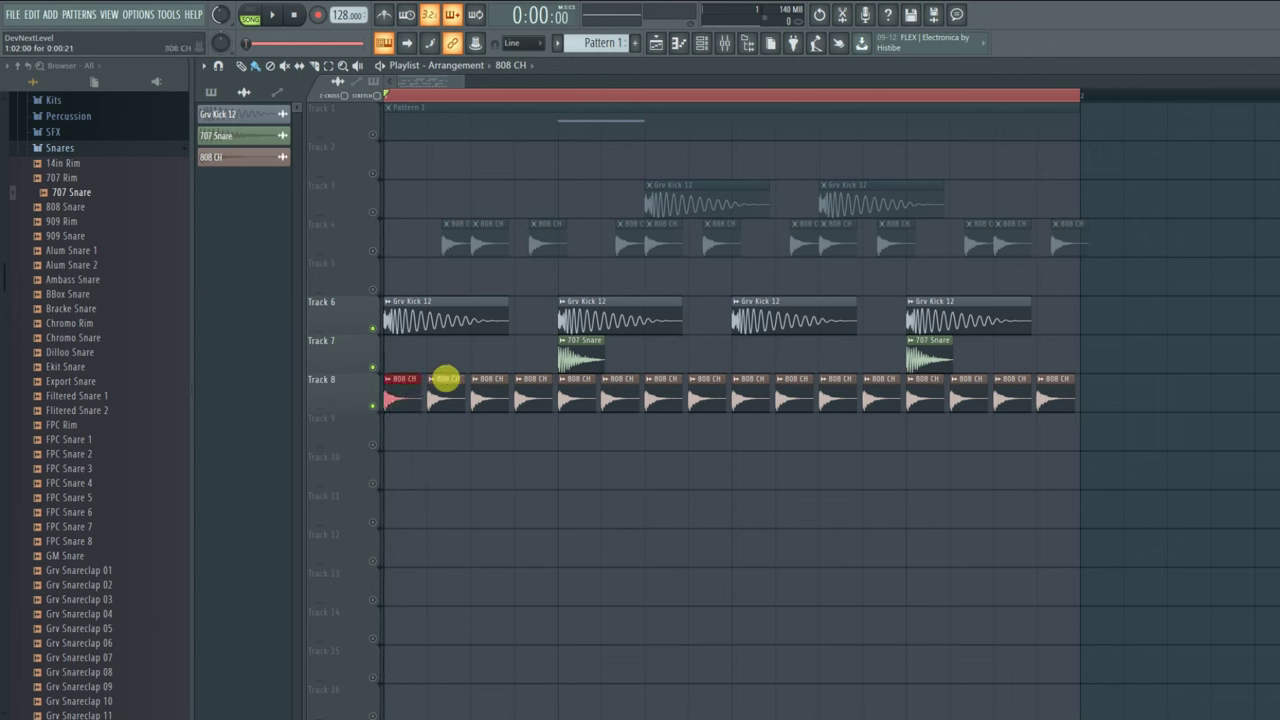
pyautogui.rightClick(1056, 400)
pyautogui.rightClick(742, 400)
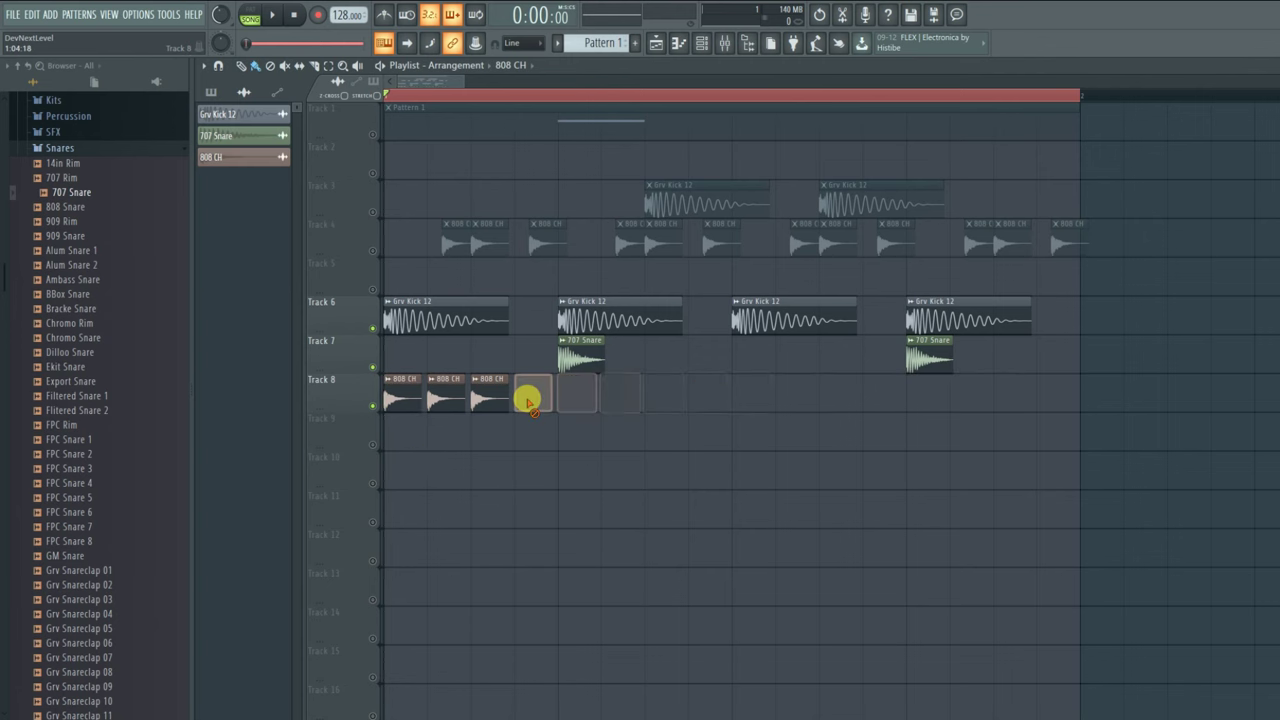
# - Create a new empty pattern and open its piano roll for the 808 CH channel
pyautogui.click(706, 46)
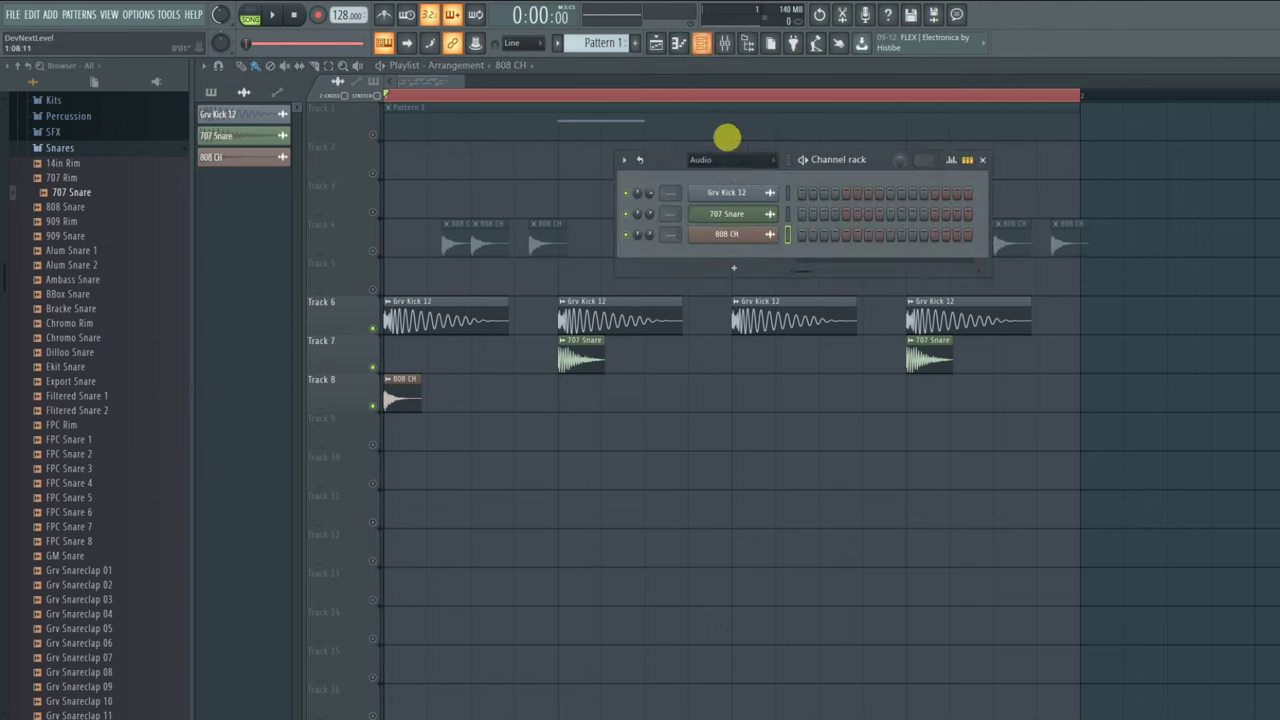
pyautogui.click(602, 46)
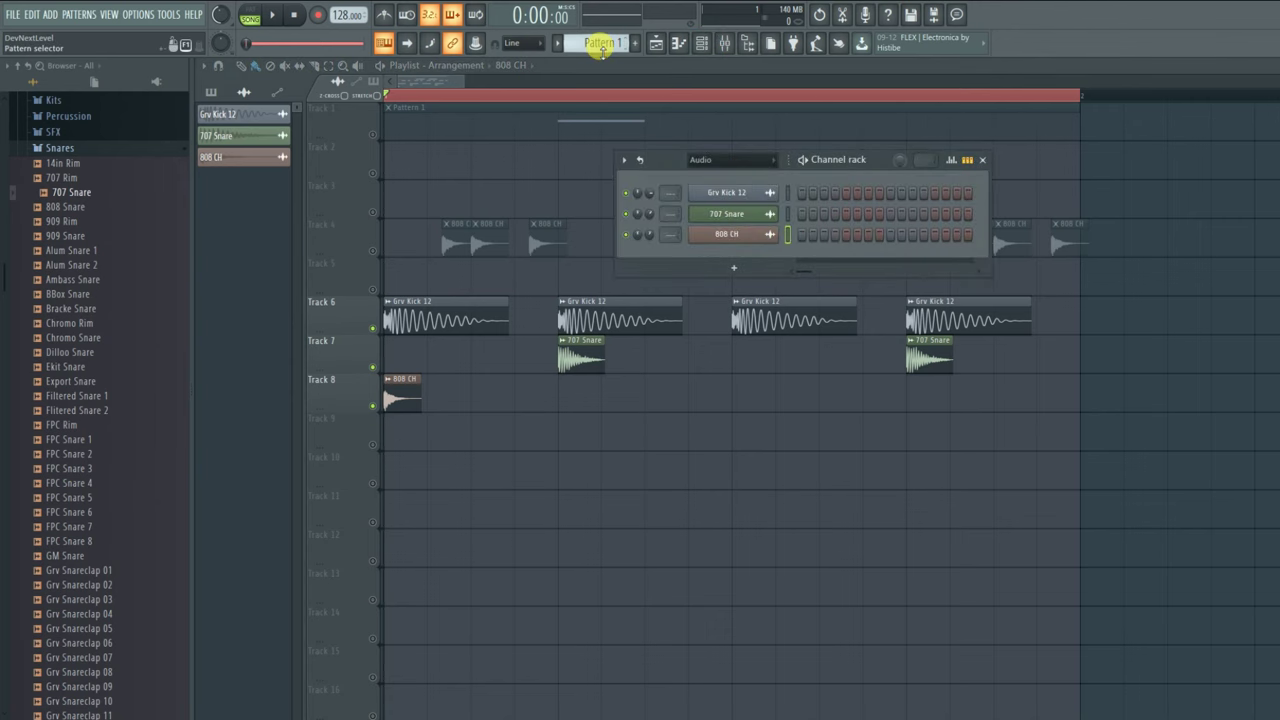
pyautogui.rightClick(750, 233)
pyautogui.click(783, 247)
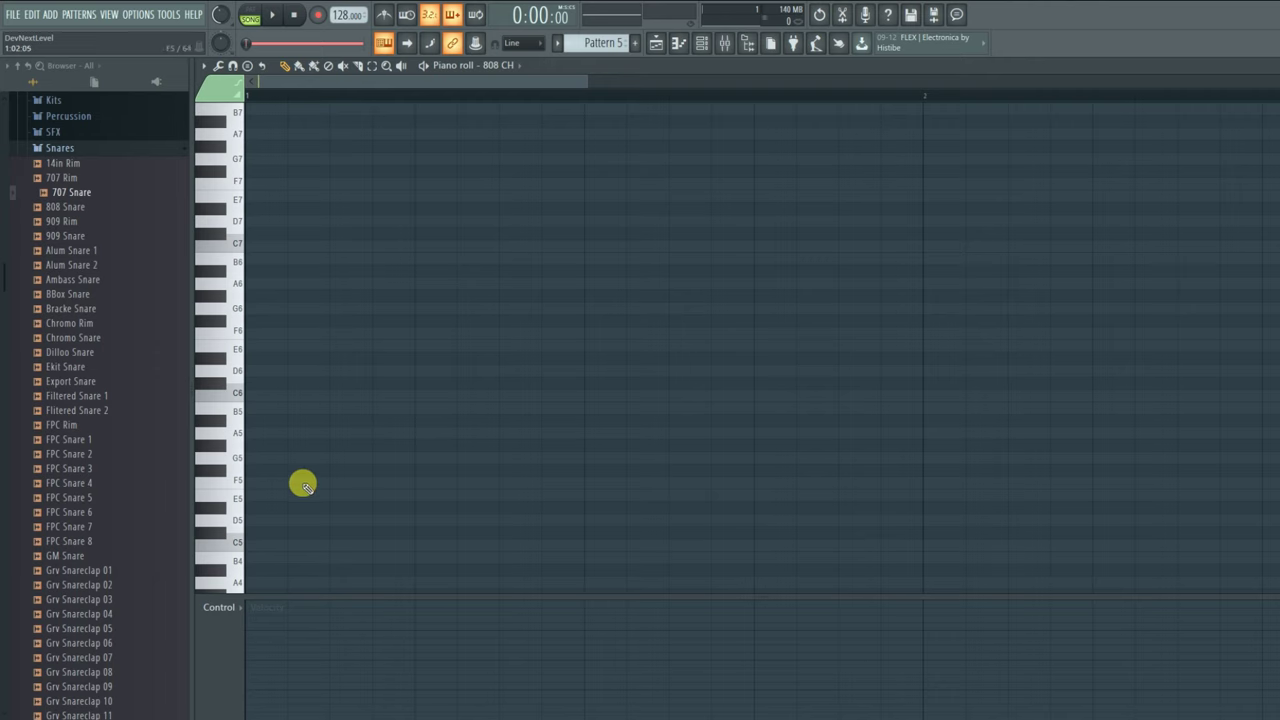
# - Audition the 808 CH at several pitches and place a C5 note at the start of the bar
pyautogui.scroll(-3, 300, 478)
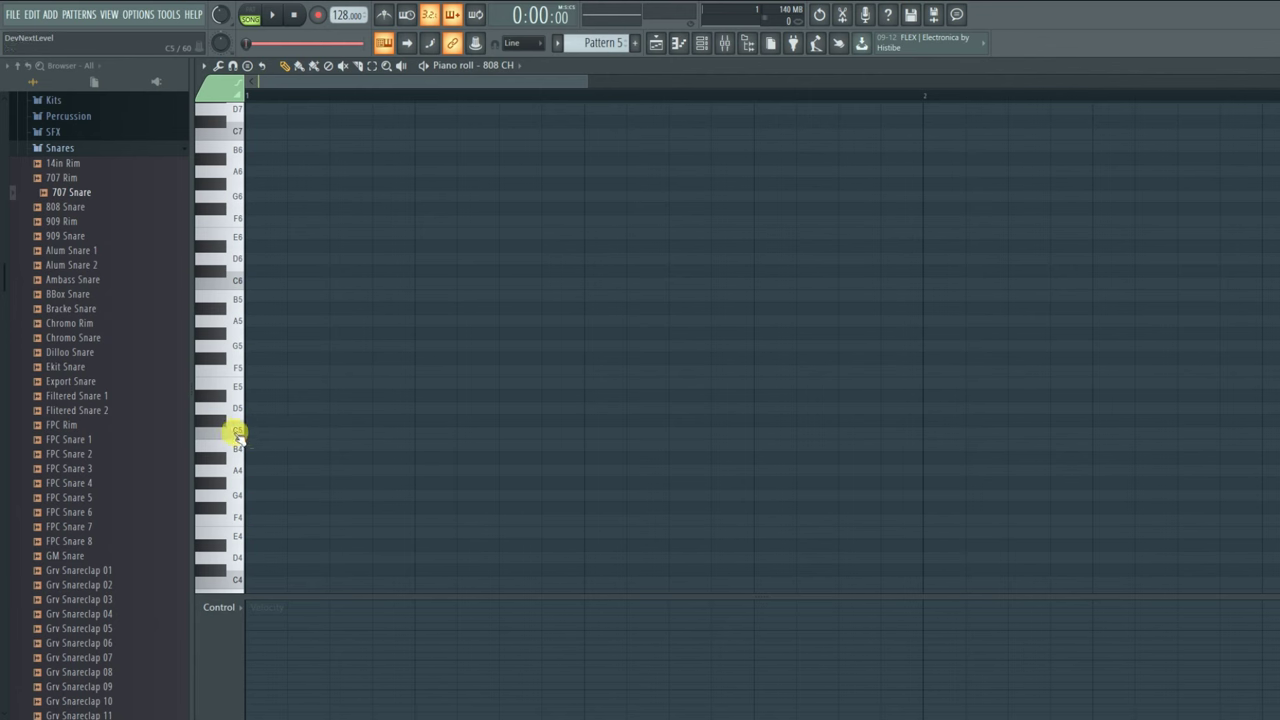
pyautogui.moveTo(237, 435)
pyautogui.mouseDown()
pyautogui.moveTo(226, 252)
pyautogui.moveTo(247, 342)
pyautogui.mouseUp()
pyautogui.click(237, 363)
pyautogui.moveTo(232, 490); pyautogui.dragTo(242, 518)
pyautogui.click(253, 437)
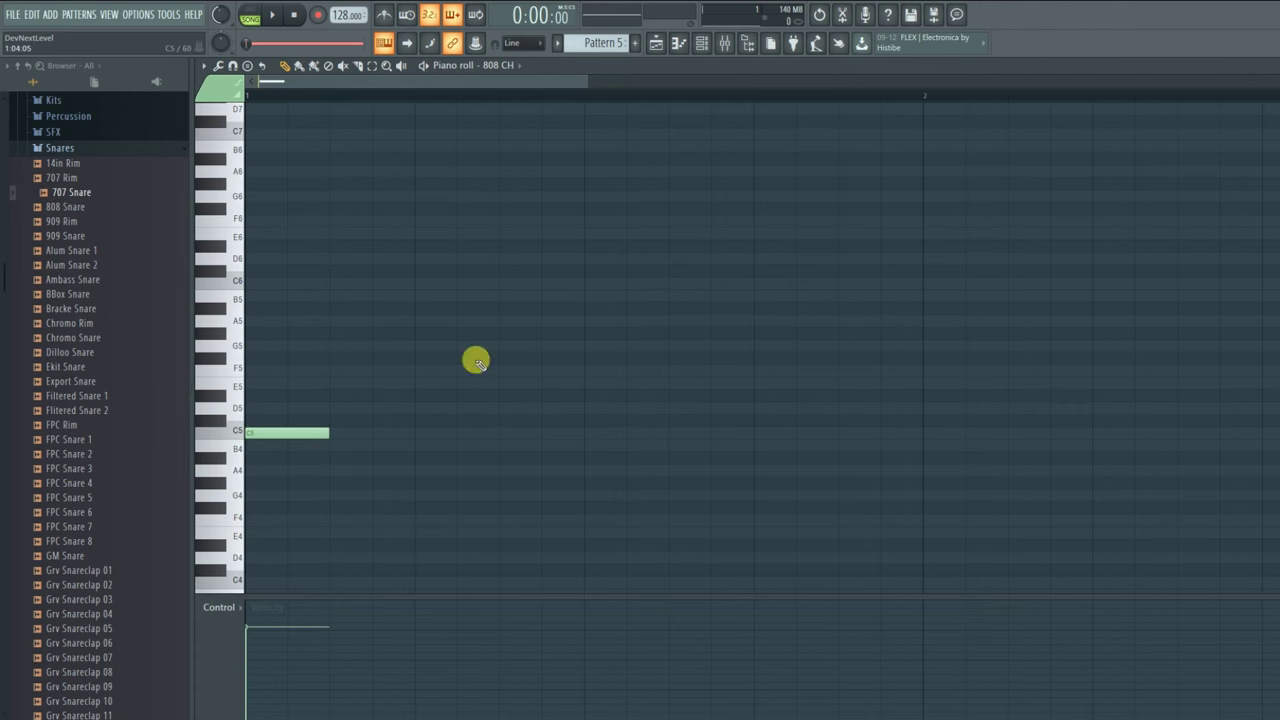
# - Place Pattern 5 at the bar's start on Track 9, unmute it, and move Track 8's 808 CH beyond the loop's end
pyautogui.click(656, 42)
pyautogui.click(492, 436)
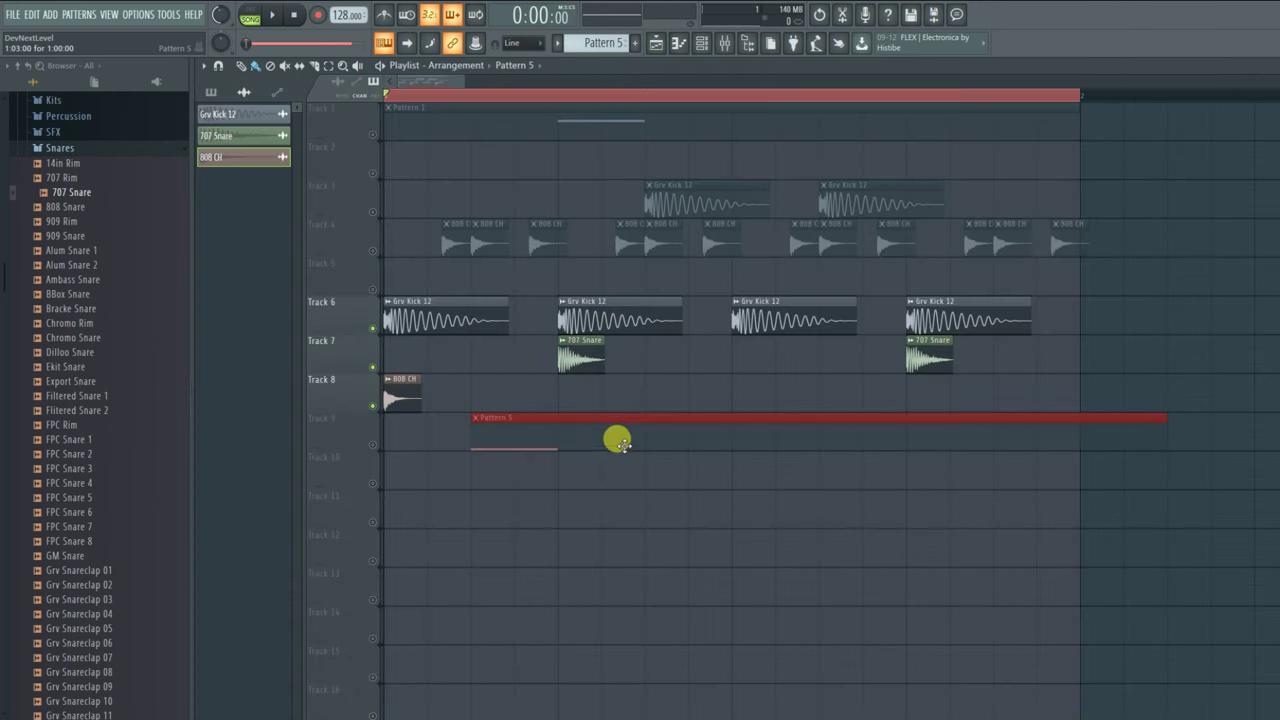
pyautogui.moveTo(614, 437); pyautogui.dragTo(394, 446)
pyautogui.moveTo(410, 396); pyautogui.dragTo(1192, 397)
pyautogui.click(373, 445)
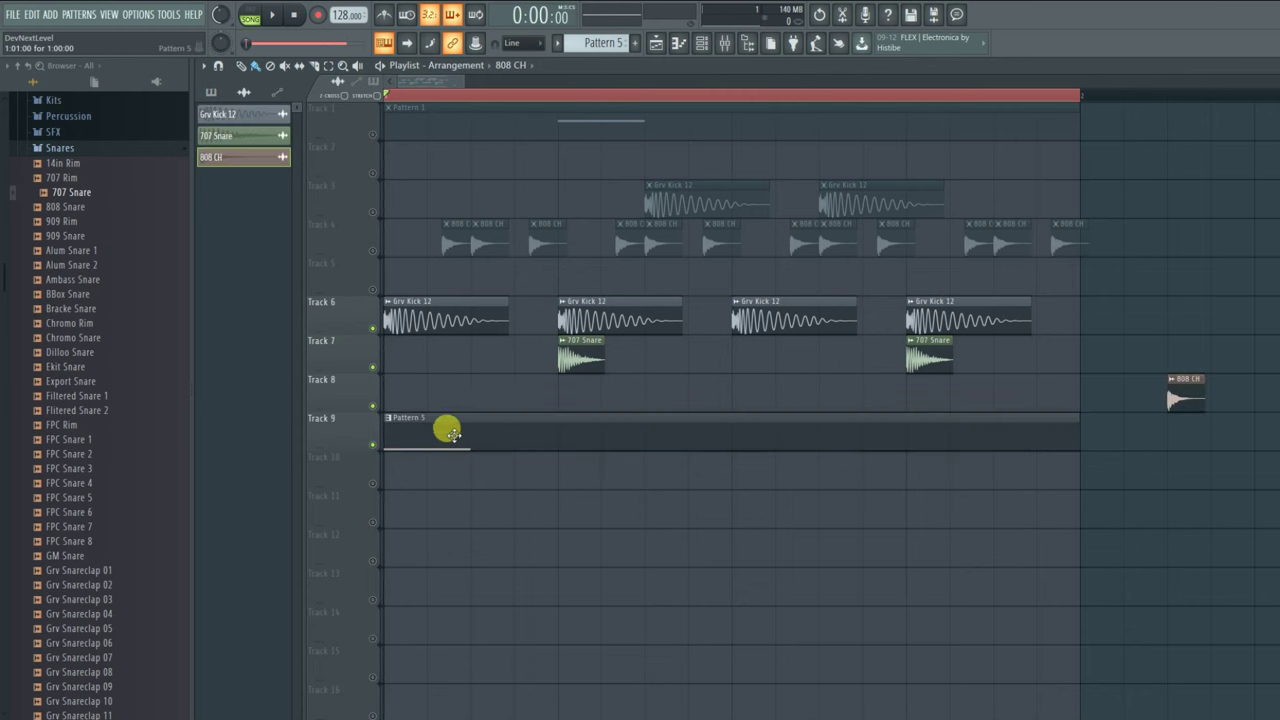
pyautogui.press('space')
# - Rework Pattern 5 into sixteenth-long C5 notes on steps 2, 3, 4, 6, 7 and 8
pyautogui.doubleClick(409, 429)
pyautogui.press('space')
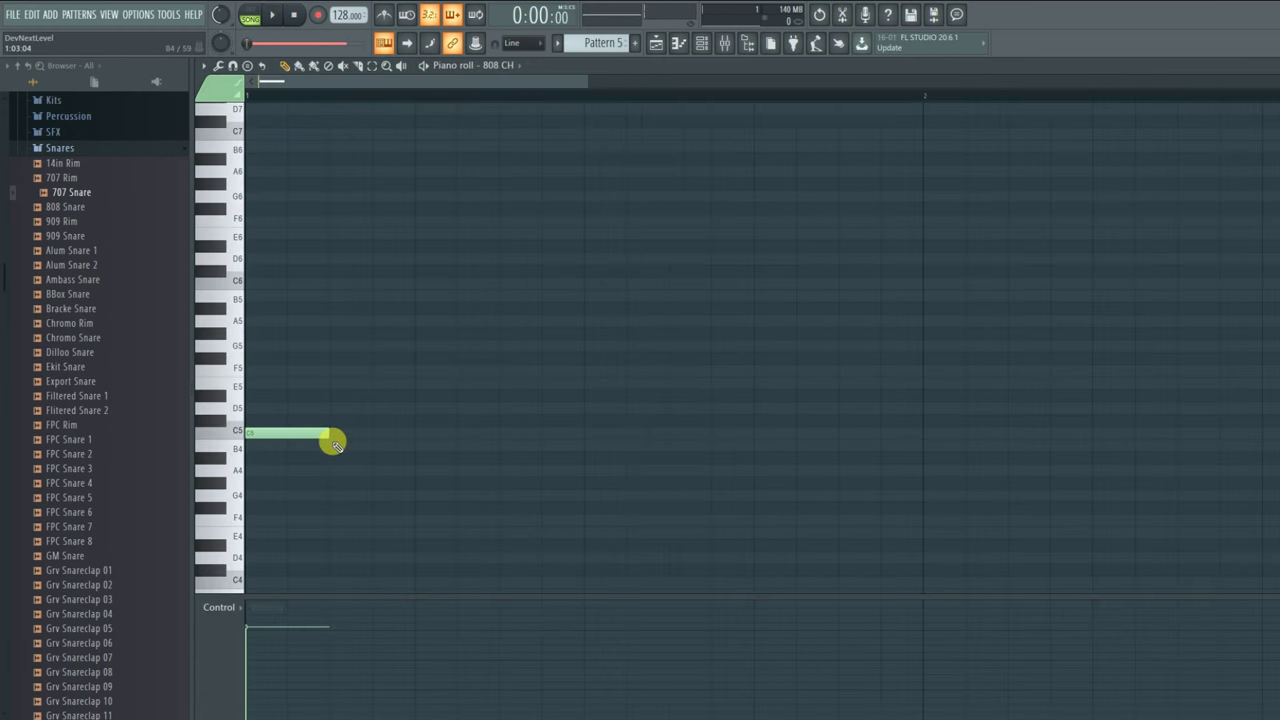
pyautogui.moveTo(260, 433); pyautogui.dragTo(306, 436)
pyautogui.click(338, 434)
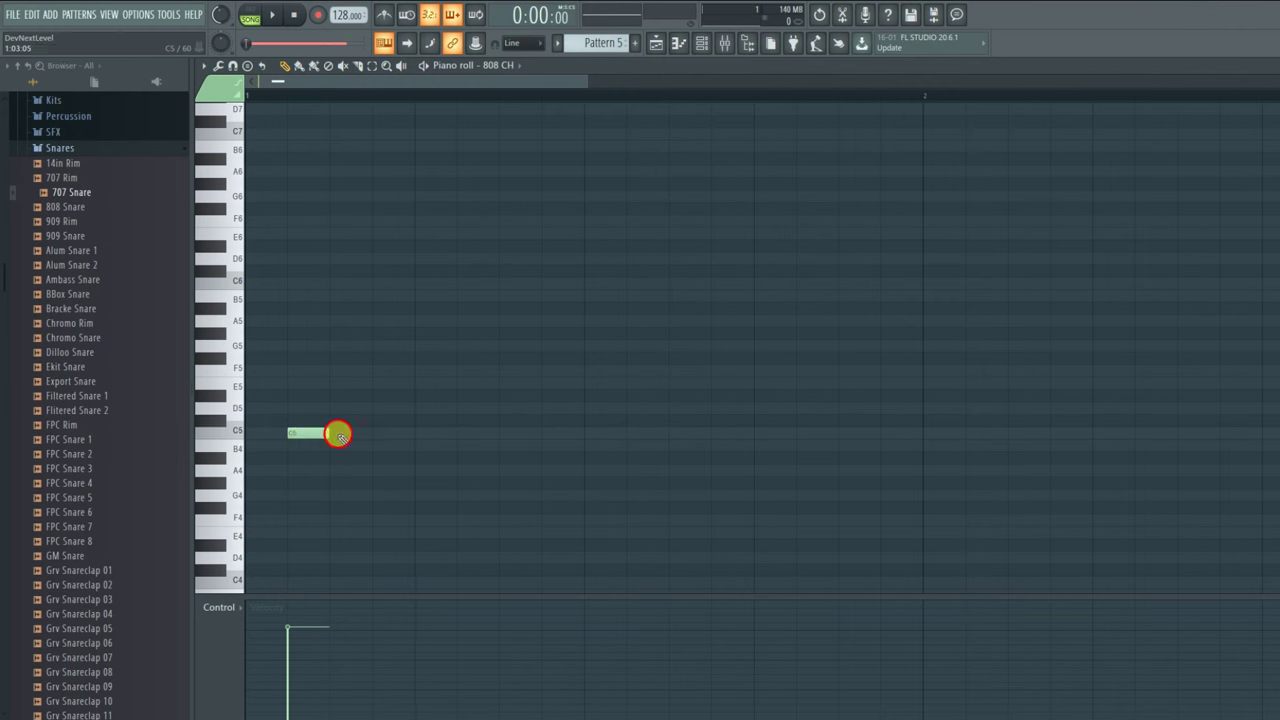
pyautogui.click(384, 433)
pyautogui.press('space')
pyautogui.press('space')
pyautogui.click(476, 433)
pyautogui.click(518, 433)
pyautogui.click(550, 434)
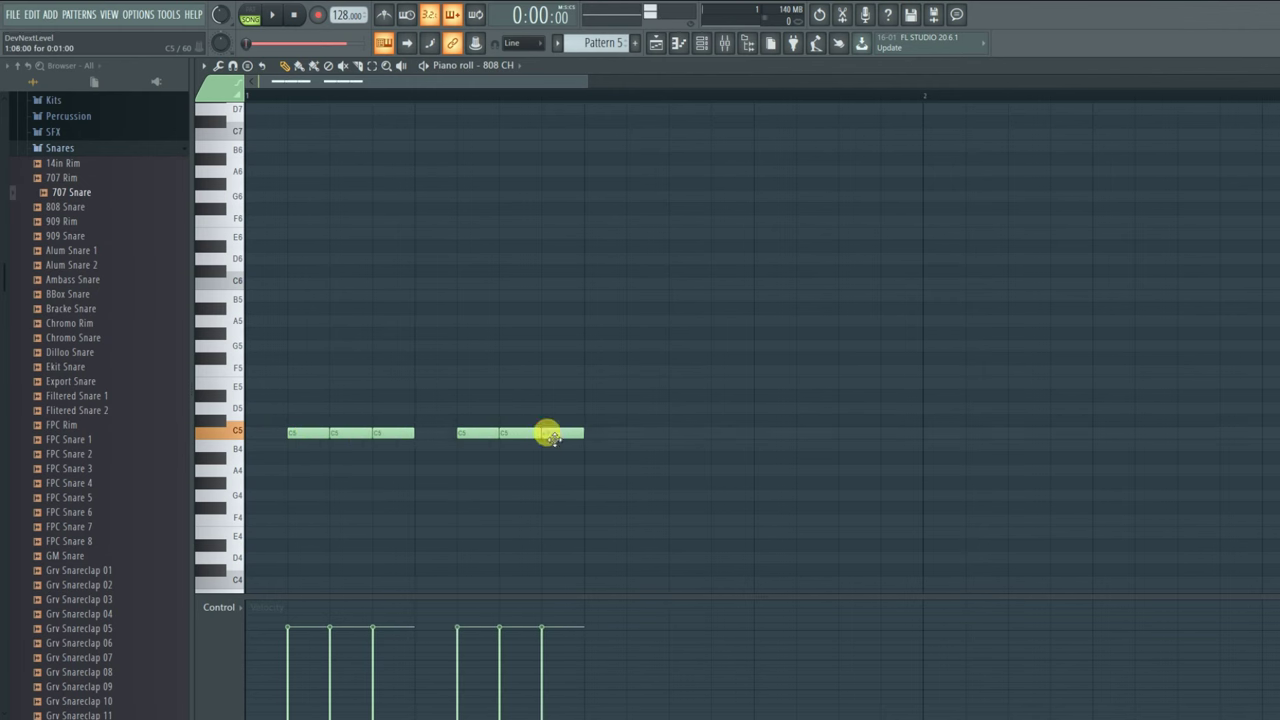
# - Try four 808 CH hits on the first four sixteenths of a soloed Track 11, play them, and clear them
pyautogui.click(663, 43)
pyautogui.click(1172, 428)
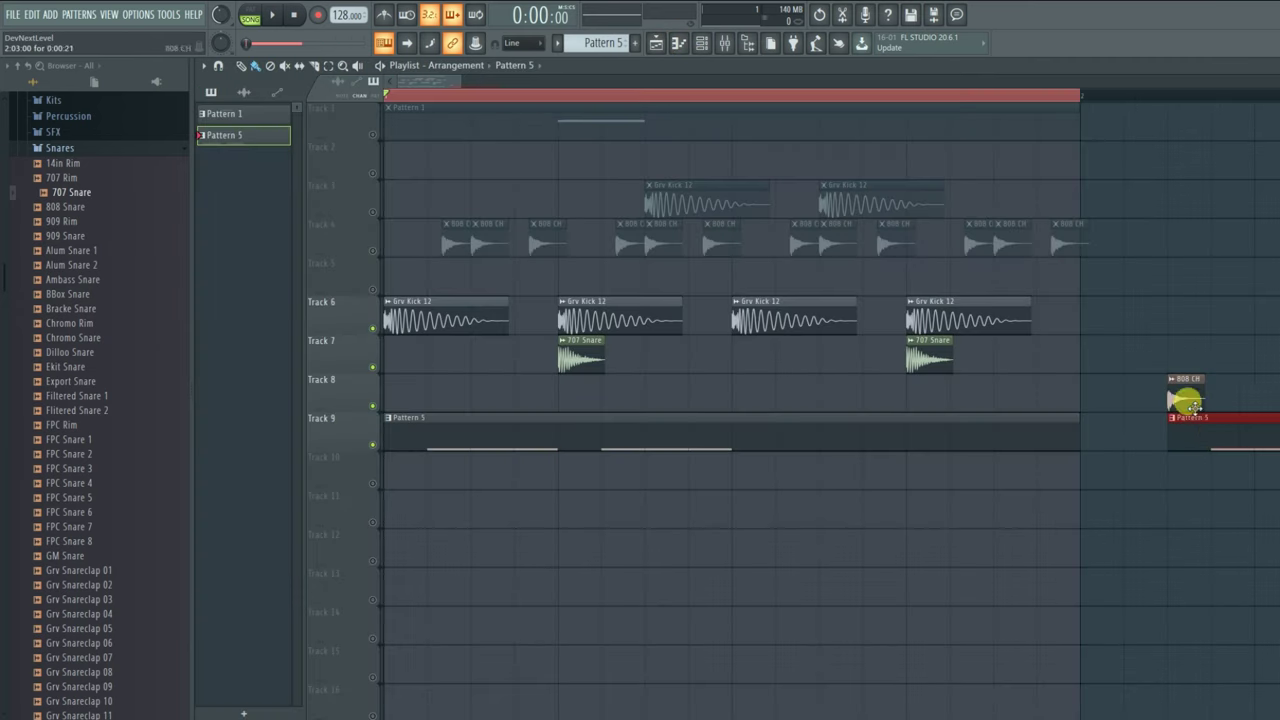
pyautogui.rightClick(1212, 438)
pyautogui.moveTo(1185, 398)
pyautogui.mouseDown()
pyautogui.moveTo(757, 523)
pyautogui.moveTo(402, 512)
pyautogui.moveTo(522, 515)
pyautogui.mouseUp()
pyautogui.rightClick(373, 522)
pyautogui.press('space')
pyautogui.press('space')
pyautogui.press('space')
pyautogui.press('space')
pyautogui.press('space')
pyautogui.press('space')
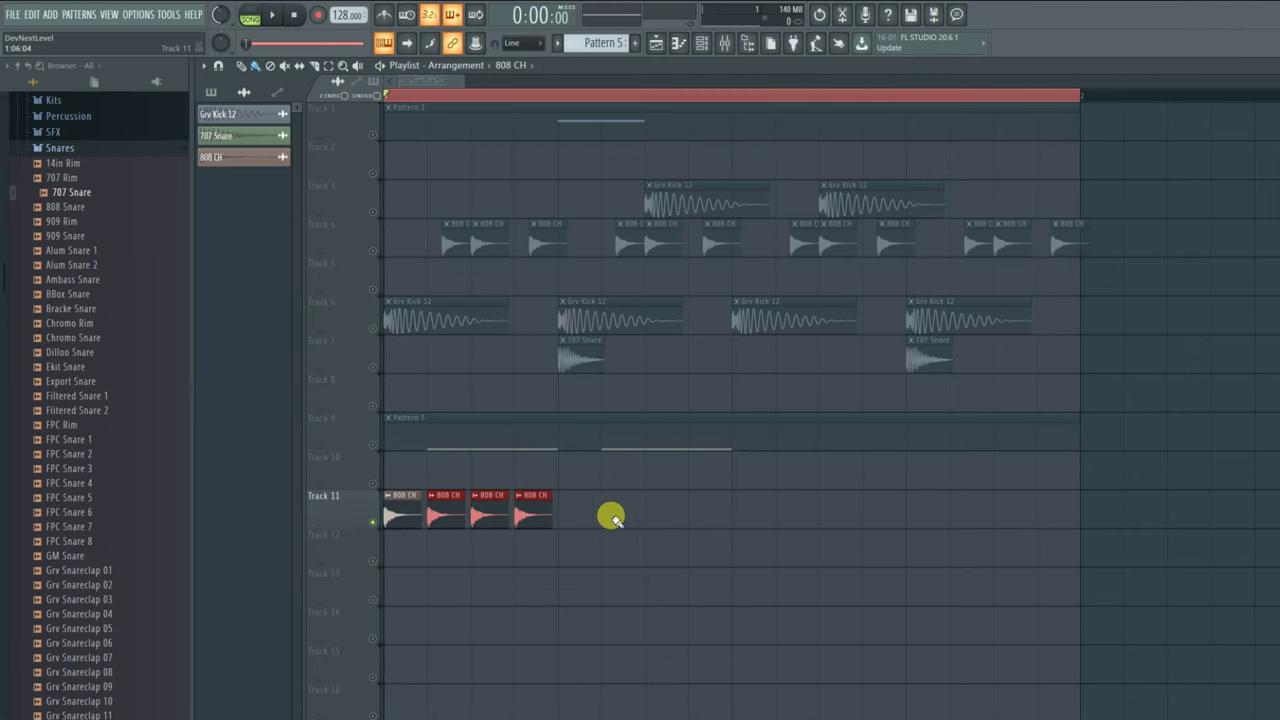
pyautogui.moveTo(545, 514); pyautogui.dragTo(388, 506)
# - Open Pattern 5 in the piano roll, switch from song to pattern mode, and play its hi-hats
pyautogui.doubleClick(443, 434)
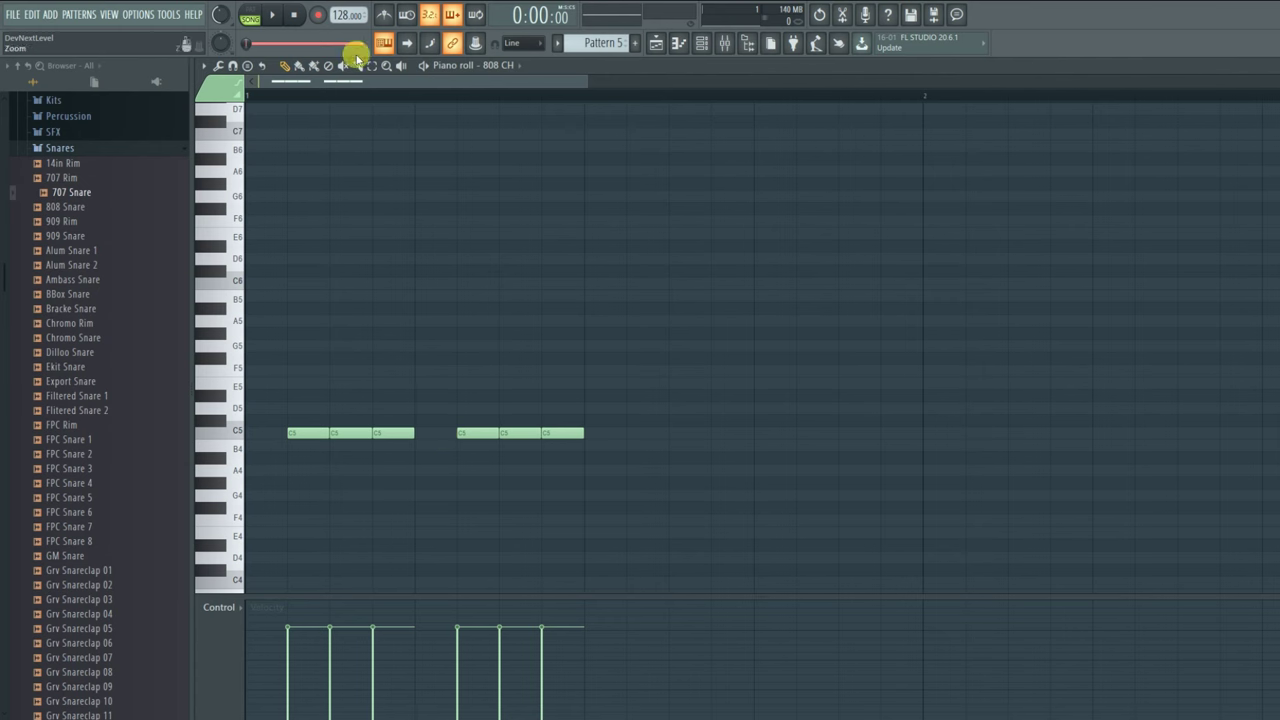
pyautogui.click(251, 15)
pyautogui.press('space')
pyautogui.press('space')
pyautogui.press('space')
pyautogui.press('space')
pyautogui.press('space')
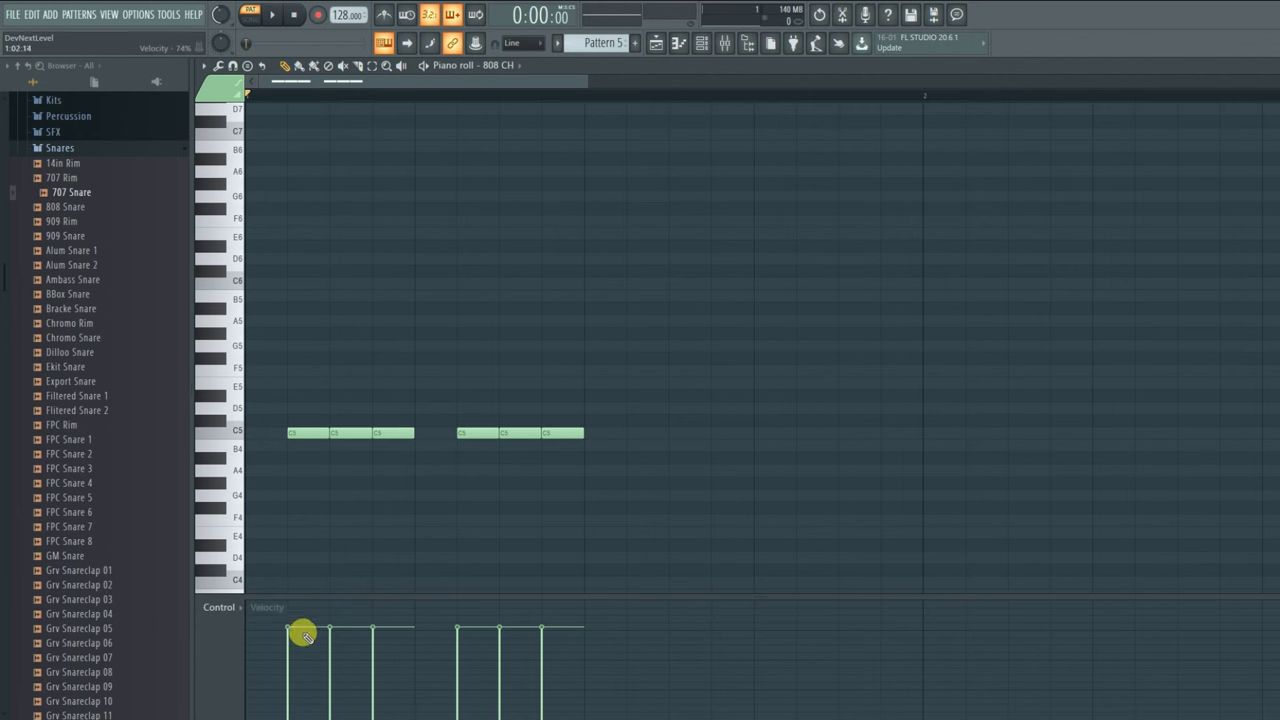
# - Raise the velocity of all six C5 notes in Pattern 5 to maximum and play the pattern
pyautogui.moveTo(288, 630)
pyautogui.mouseDown()
pyautogui.moveTo(294, 591)
pyautogui.moveTo(563, 592)
pyautogui.mouseUp()
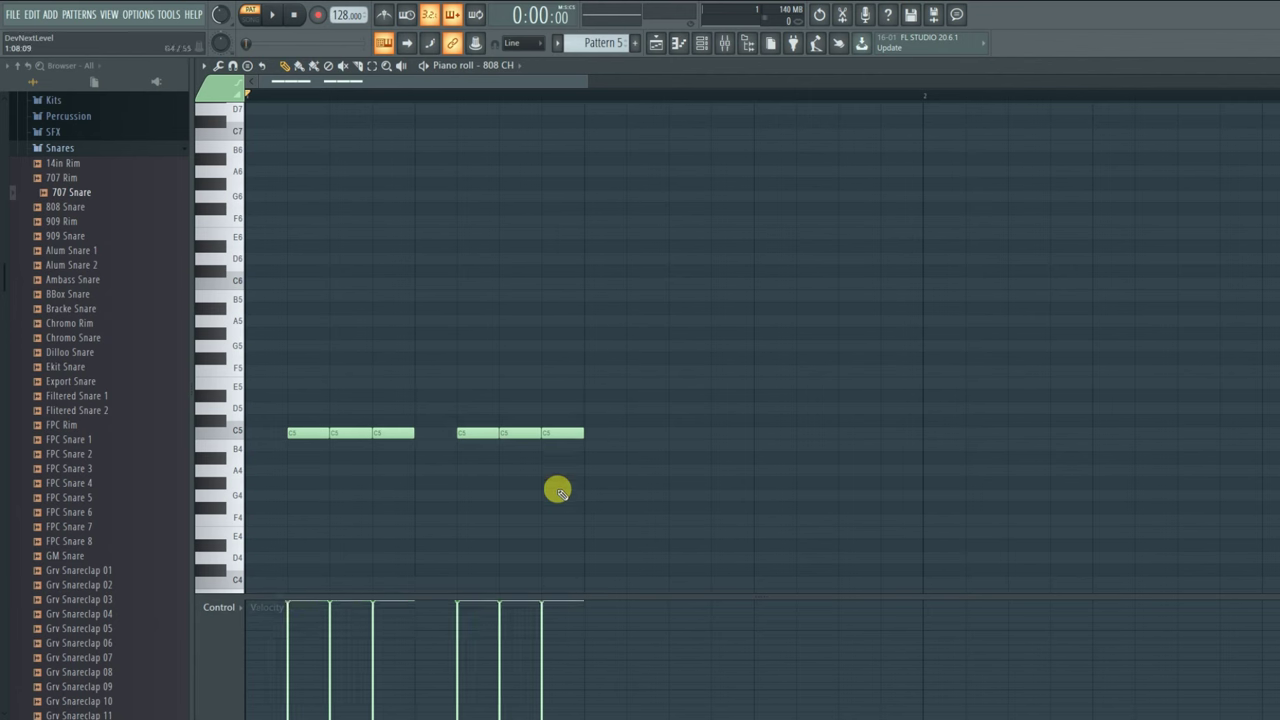
pyautogui.press('space')
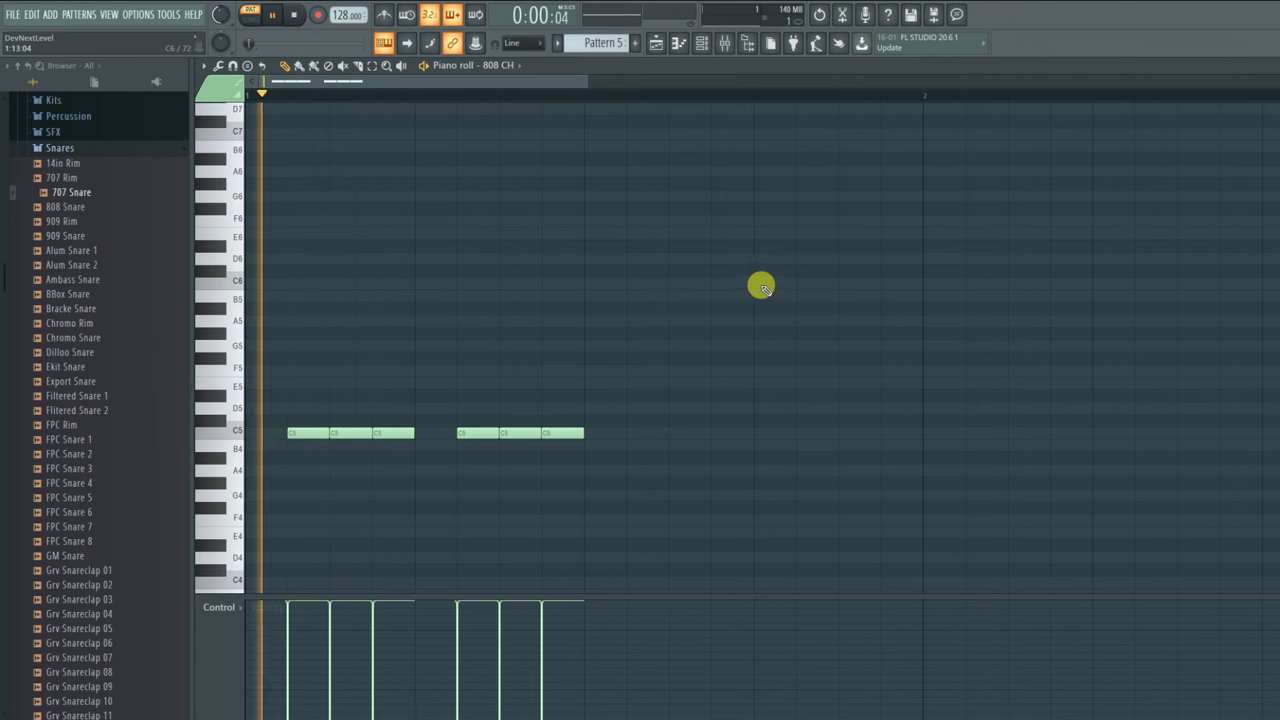
pyautogui.press('space')
# - Return to the playlist, try five consecutive sixteenth 808 CH hits on Track 11, play them, and delete them
pyautogui.click(656, 43)
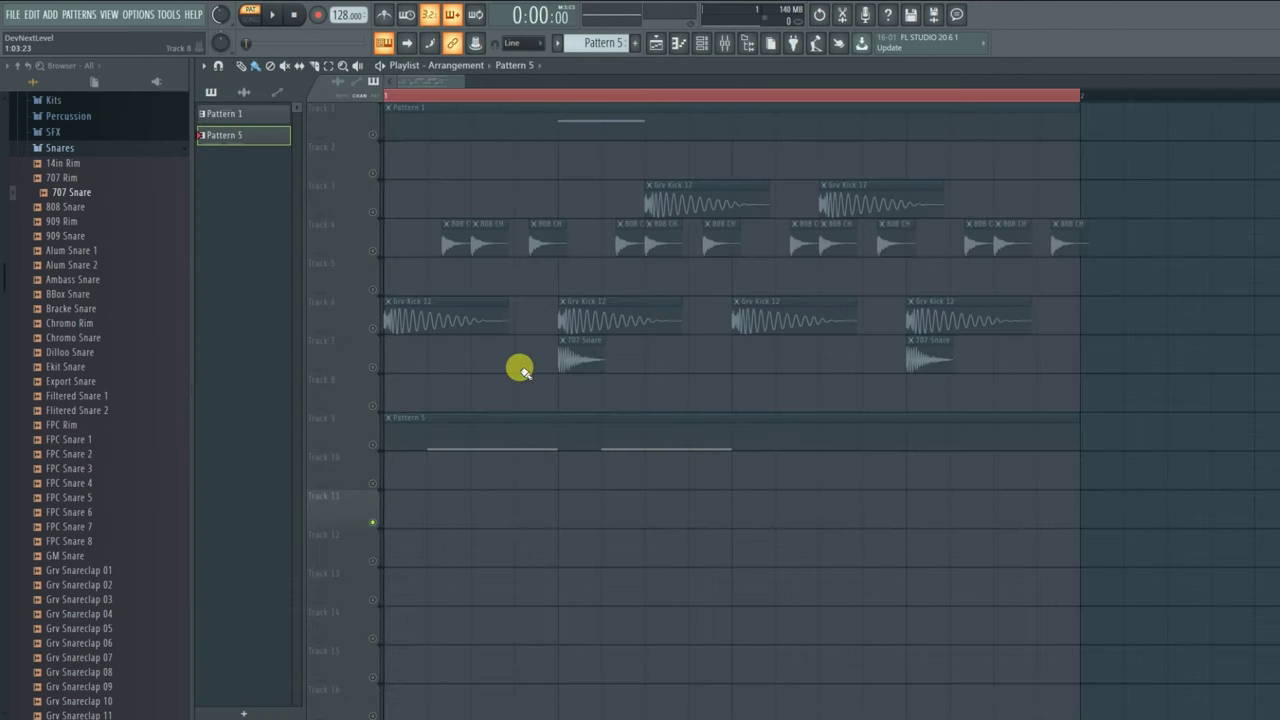
pyautogui.click(545, 254)
pyautogui.moveTo(403, 508); pyautogui.dragTo(537, 518)
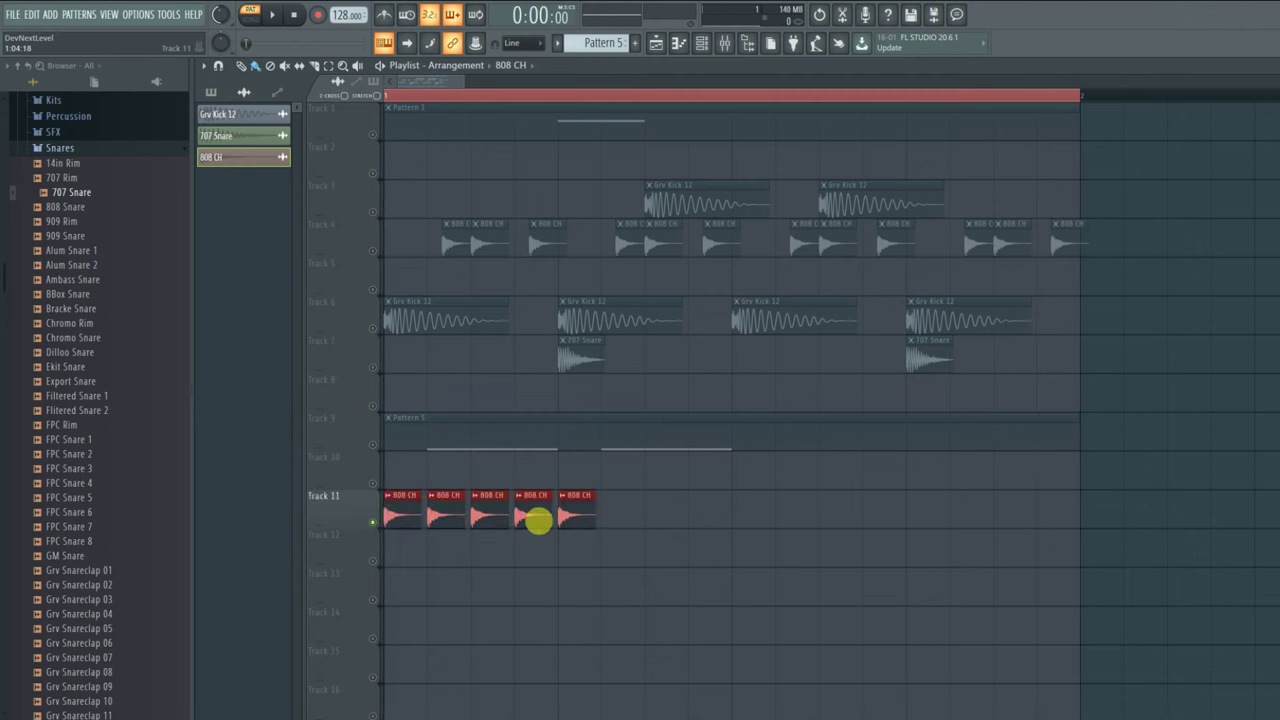
pyautogui.click(394, 95)
pyautogui.press('space')
pyautogui.press('space')
pyautogui.rightClick(577, 510)
pyautogui.rightClick(533, 510)
pyautogui.rightClick(489, 510)
pyautogui.rightClick(445, 510)
pyautogui.rightClick(401, 510)
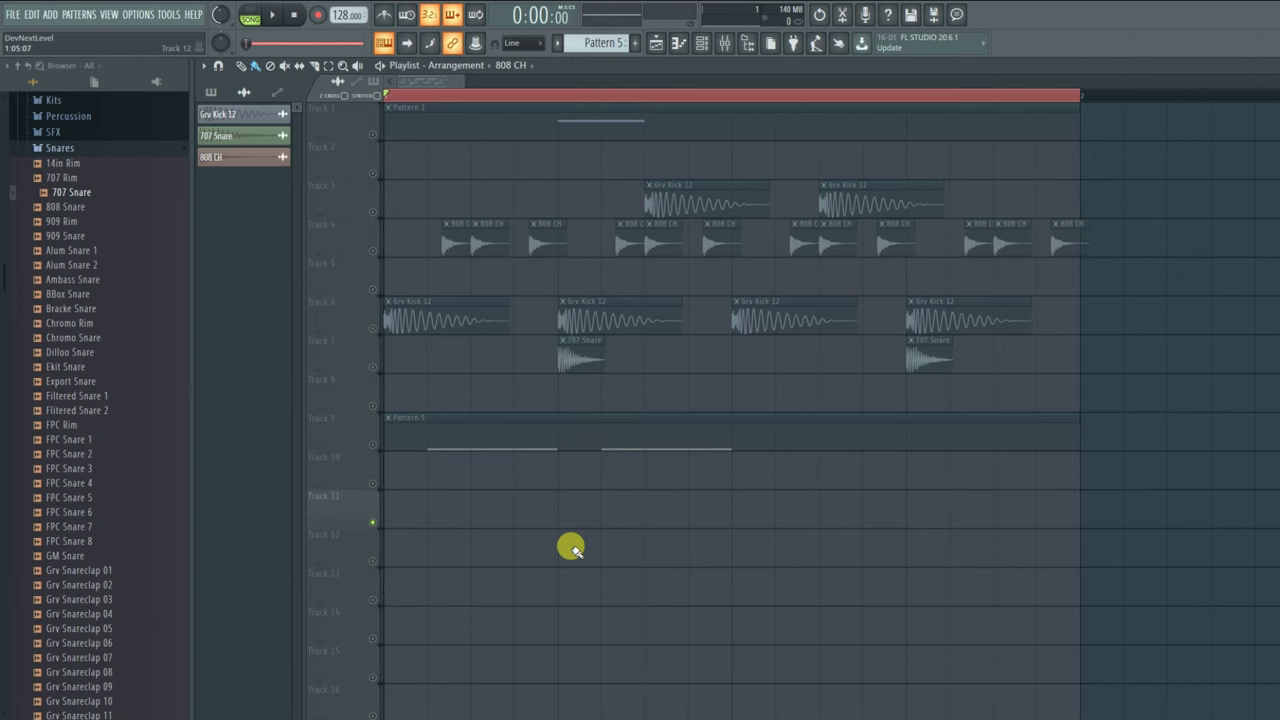
# - Enable Tracks 6, 7 and 9 in the playlist, open Pattern 5 in the piano roll, and play the groove
pyautogui.click(372, 328)
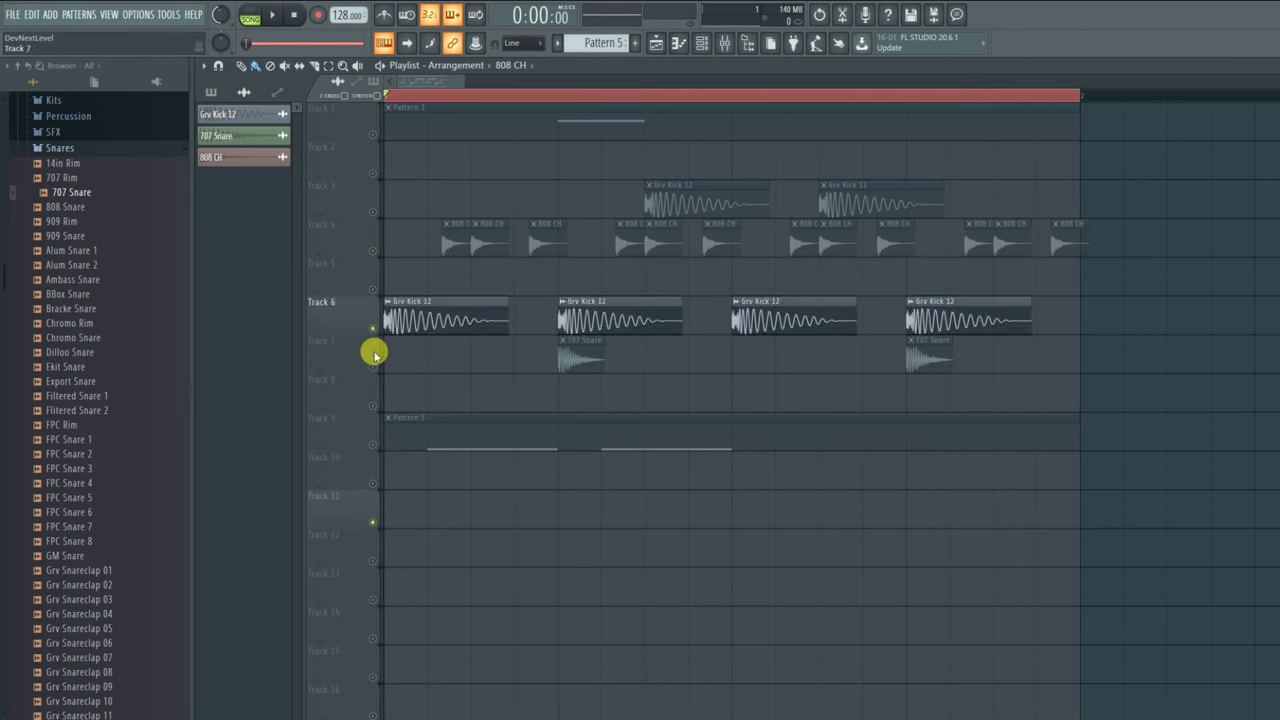
pyautogui.click(372, 367)
pyautogui.click(372, 445)
pyautogui.doubleClick(451, 446)
pyautogui.press('space')
pyautogui.press('space')
# - Add C5 notes on steps 10, 11, 12, 14, 15 and 16 of Pattern 5 and play the full bar
pyautogui.moveTo(638, 433); pyautogui.dragTo(910, 435)
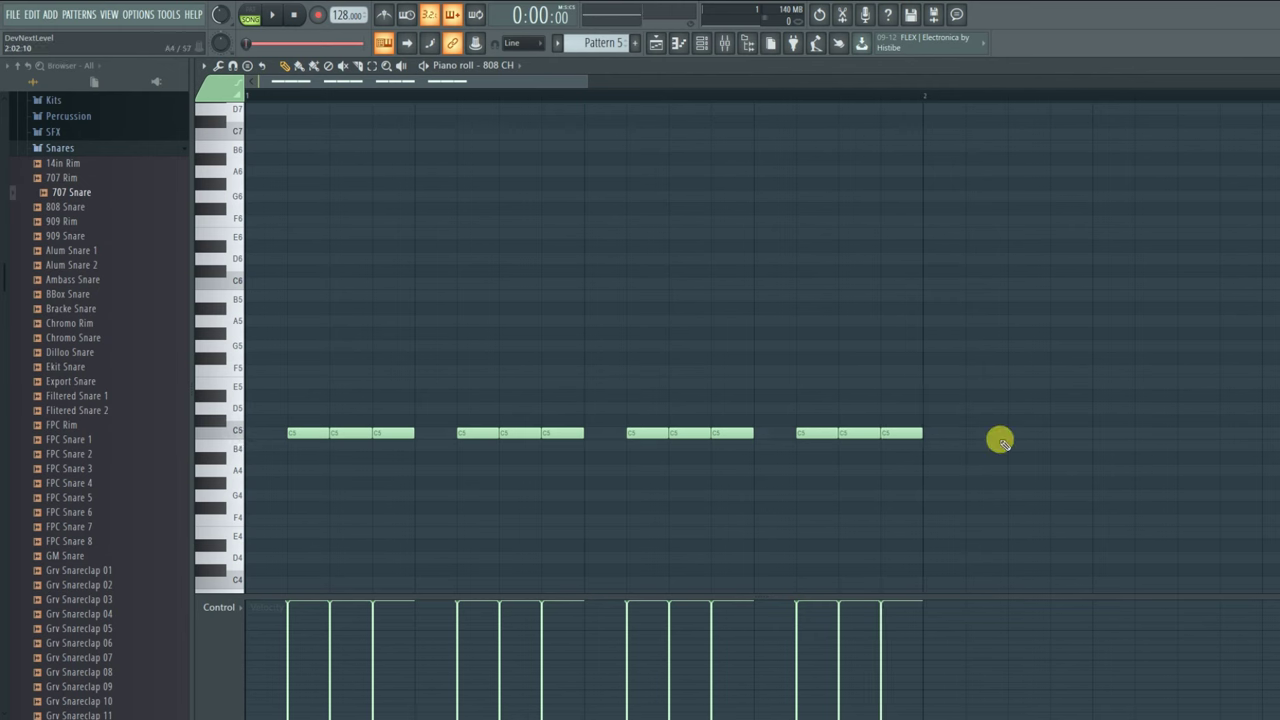
pyautogui.press('space')
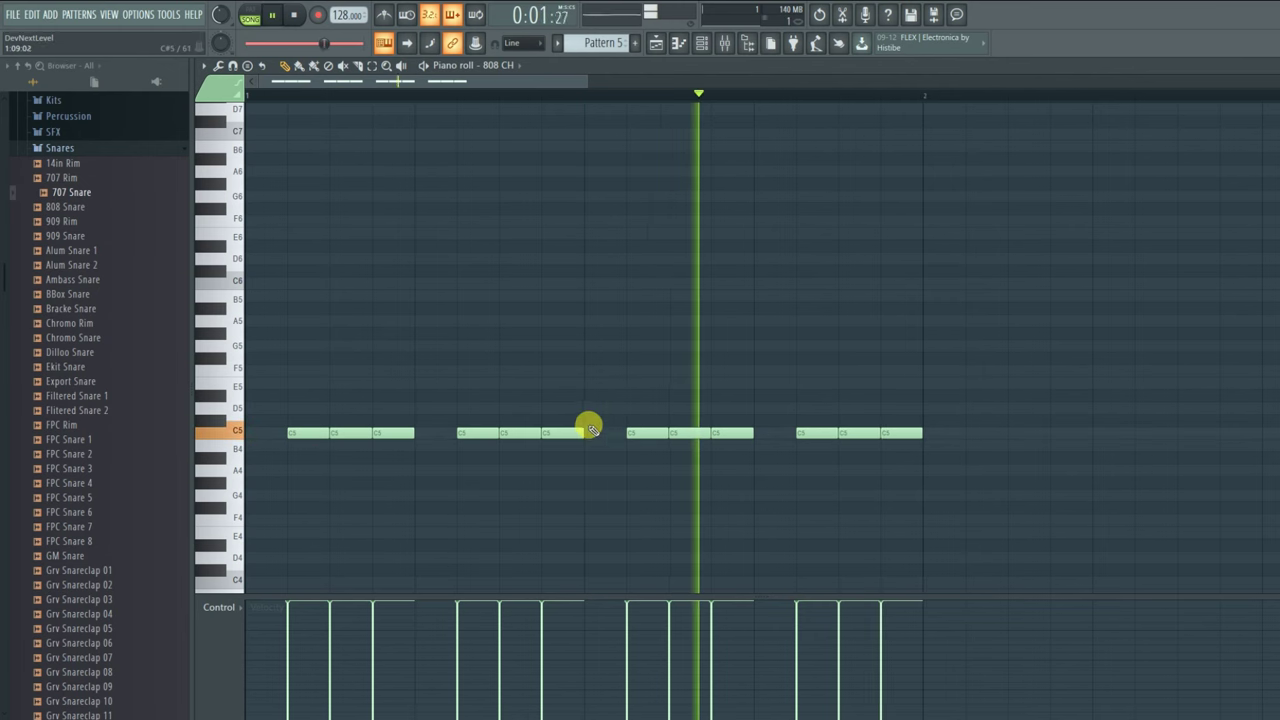
pyautogui.press('space')
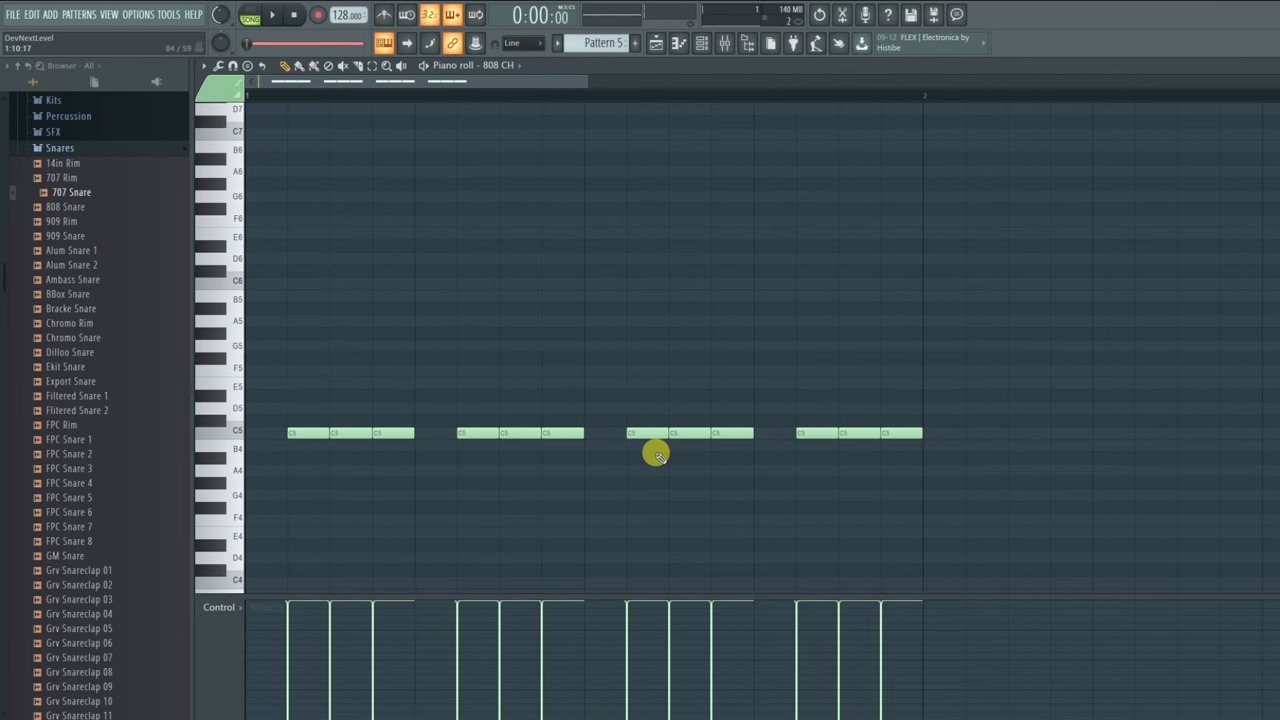
# - Move the C5 note on step 10 to step 9, chop it into four equal notes with the Chopper, and play the roll
pyautogui.moveTo(656, 435); pyautogui.dragTo(622, 438)
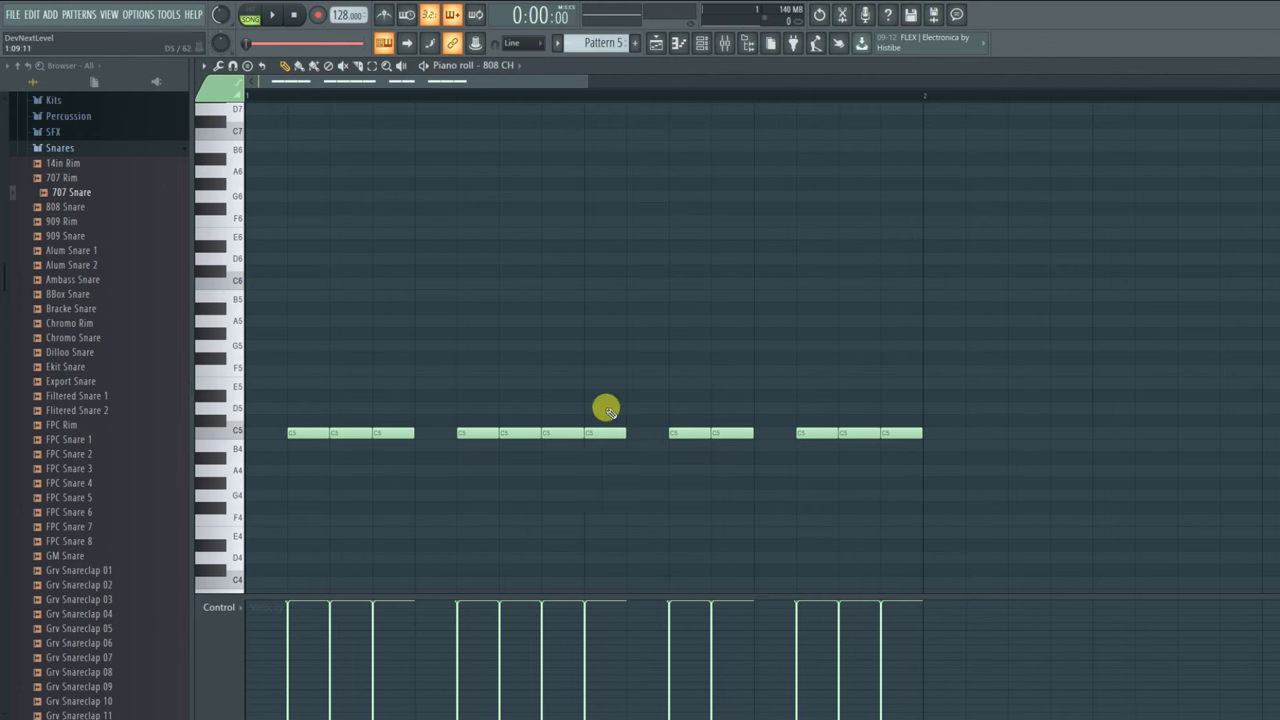
pyautogui.moveTo(595, 402); pyautogui.dragTo(622, 478)
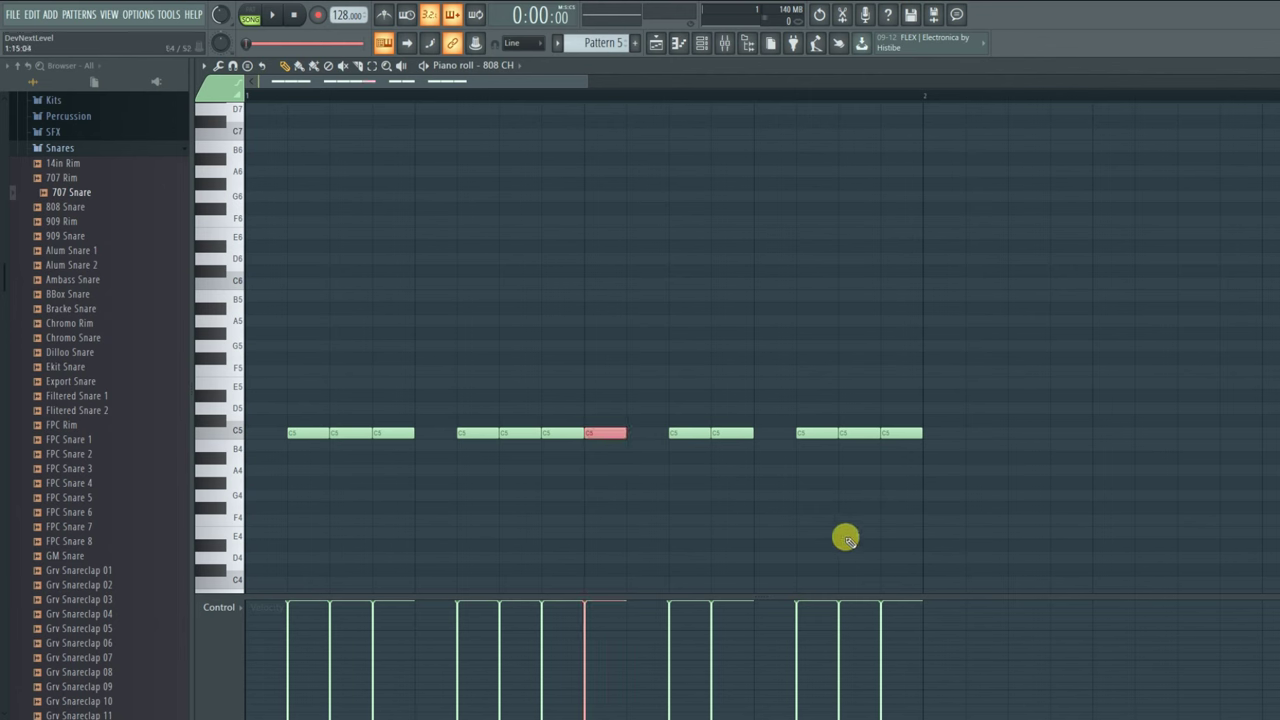
pyautogui.hotkey('alt', 'u')
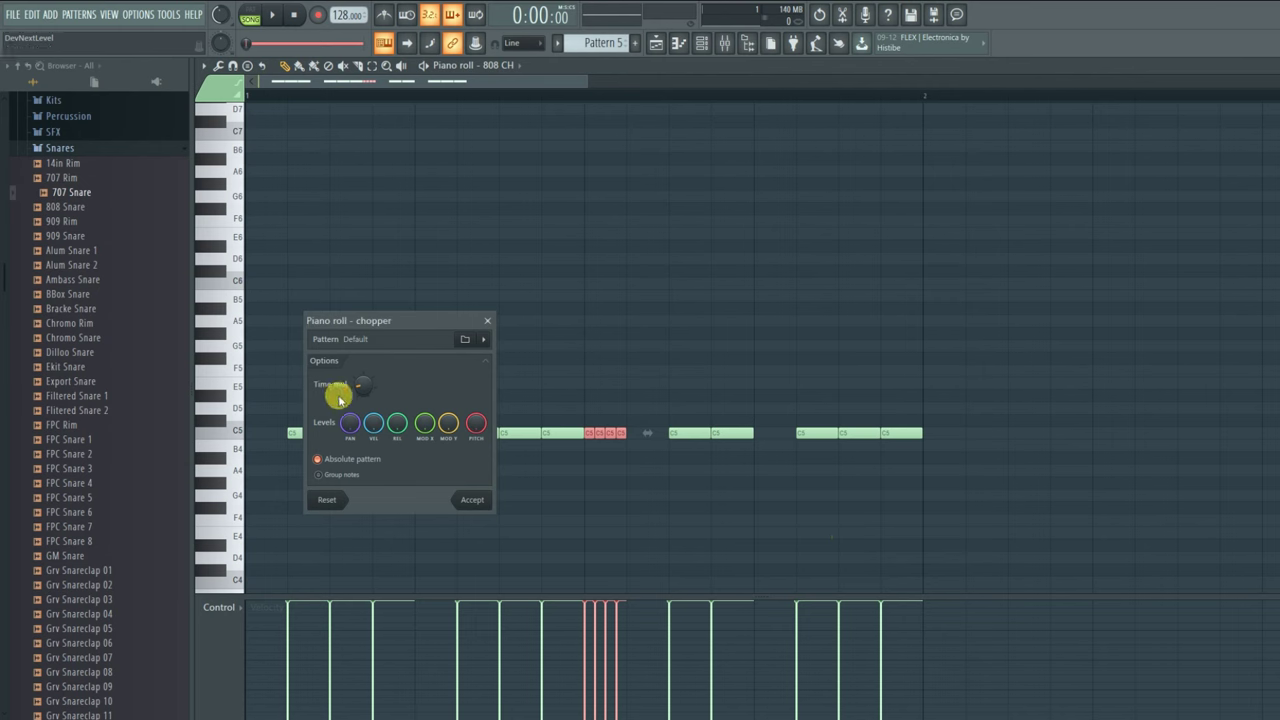
pyautogui.moveTo(430, 320); pyautogui.dragTo(800, 288)
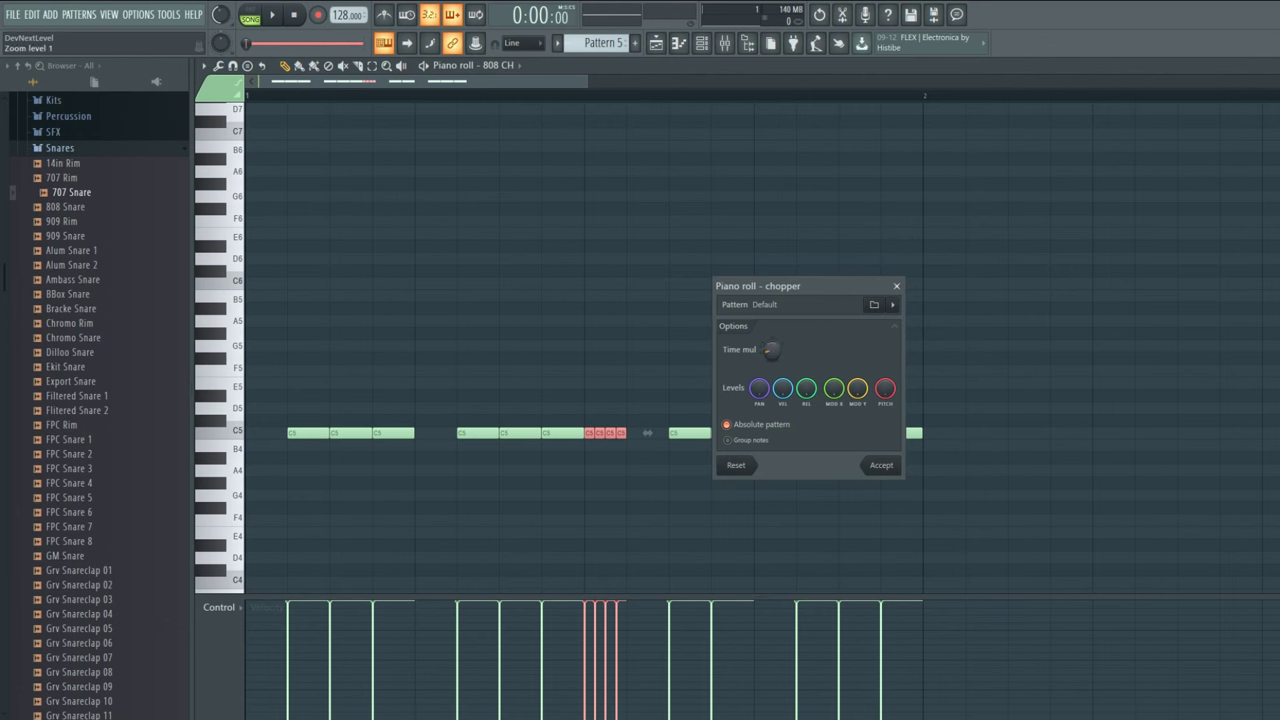
pyautogui.moveTo(766, 352)
pyautogui.mouseDown()
pyautogui.moveTo(766, 330)
pyautogui.moveTo(771, 364)
pyautogui.mouseUp()
pyautogui.click(882, 467)
pyautogui.press('space')
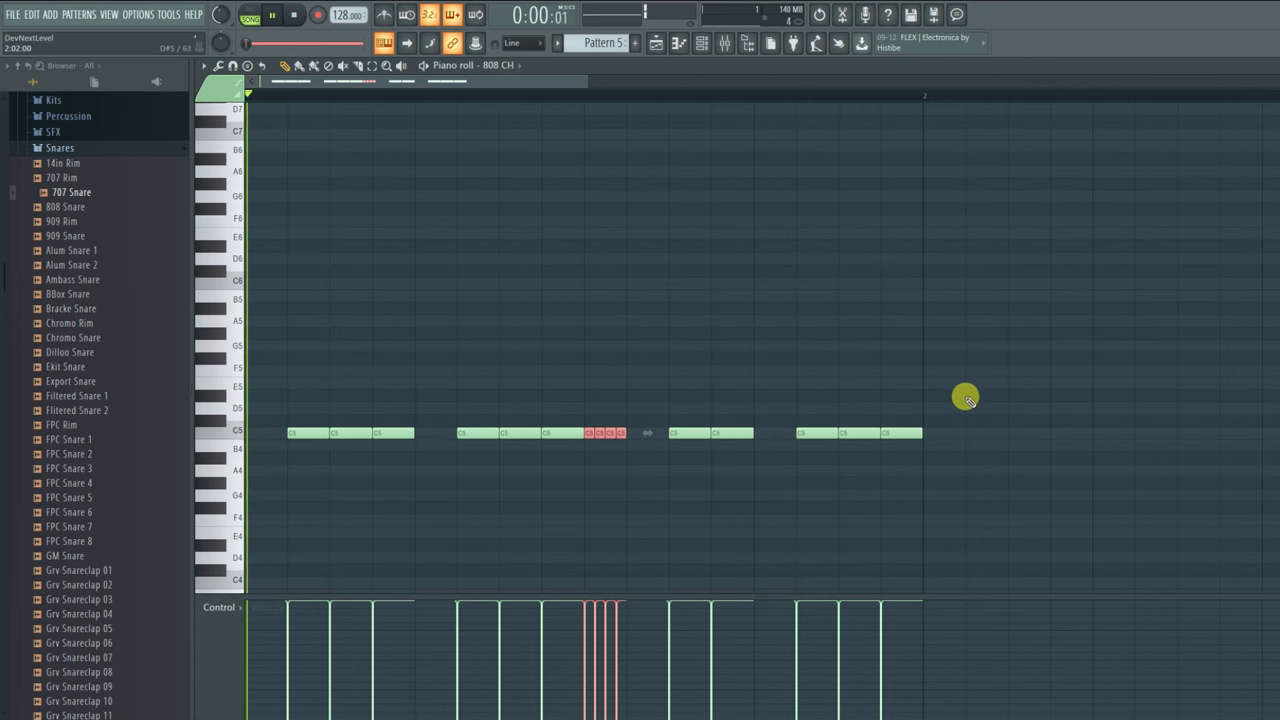
pyautogui.press('space')
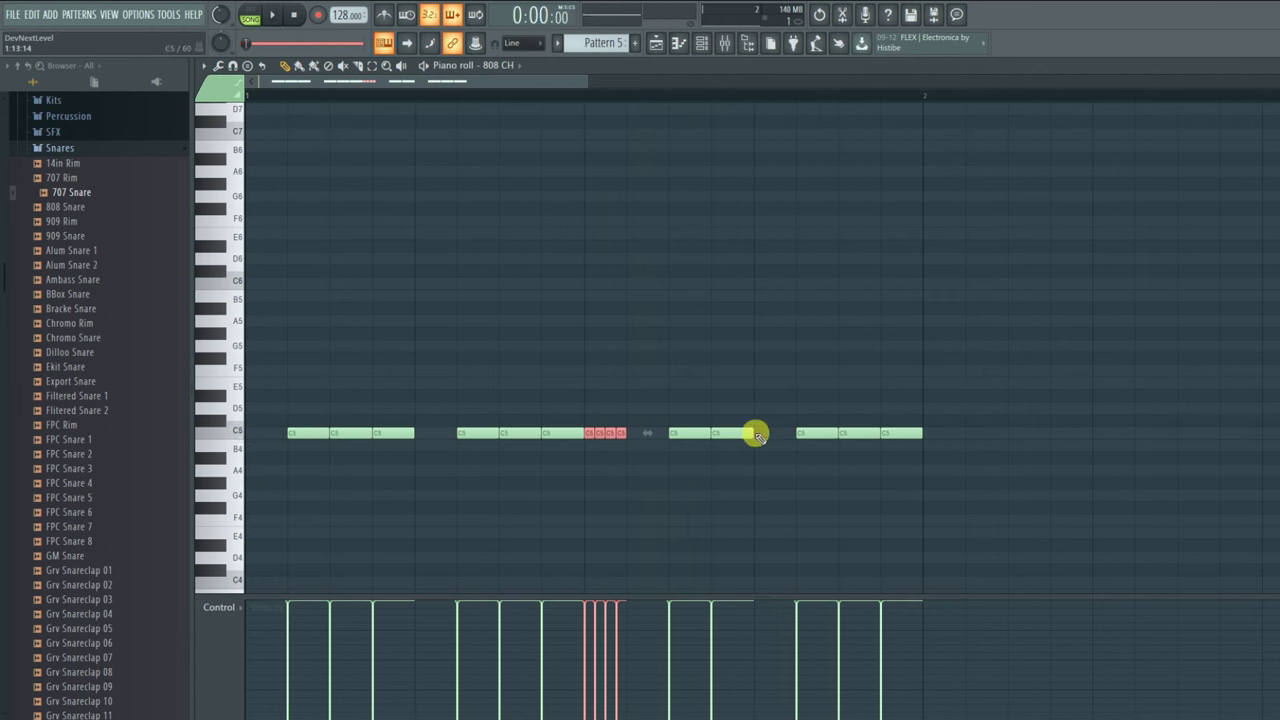
pyautogui.press('space')
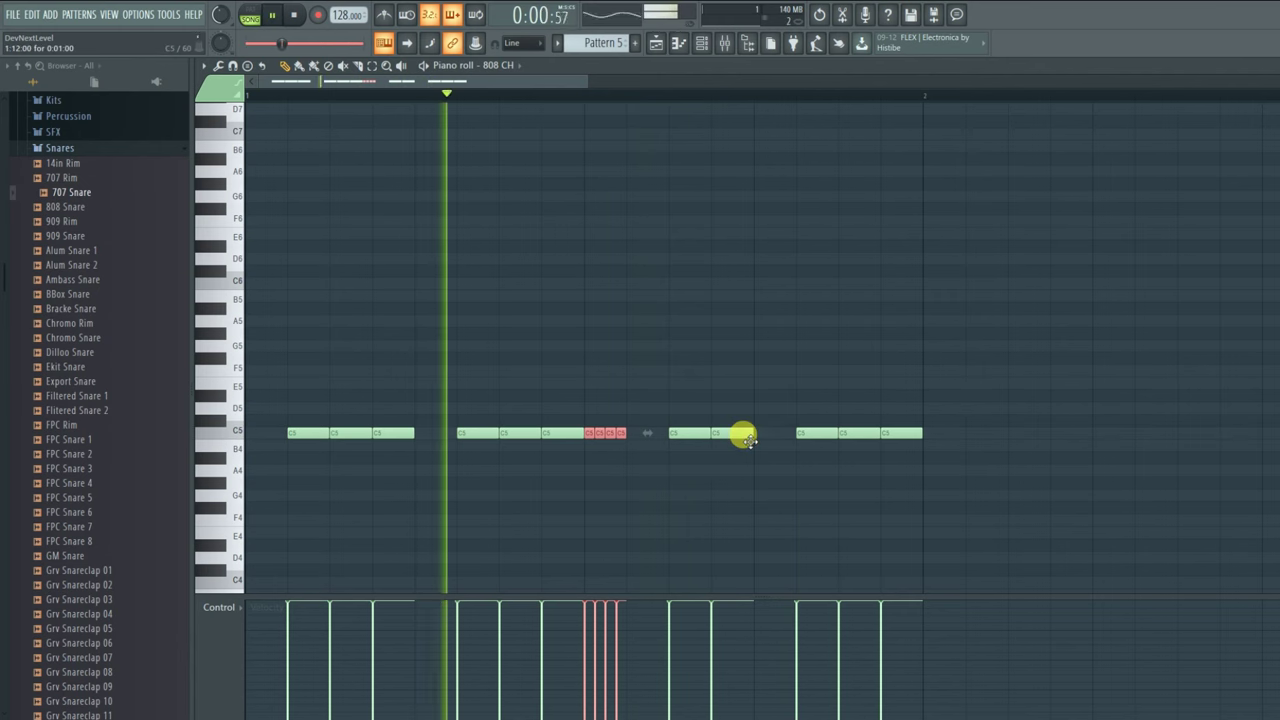
pyautogui.press('space')
# - Copy the four-note C5 roll from step 9 to step 13 and play the pattern
pyautogui.click(760, 432)
pyautogui.rightClick(766, 434)
pyautogui.moveTo(635, 418); pyautogui.dragTo(763, 434)
pyautogui.press('space')
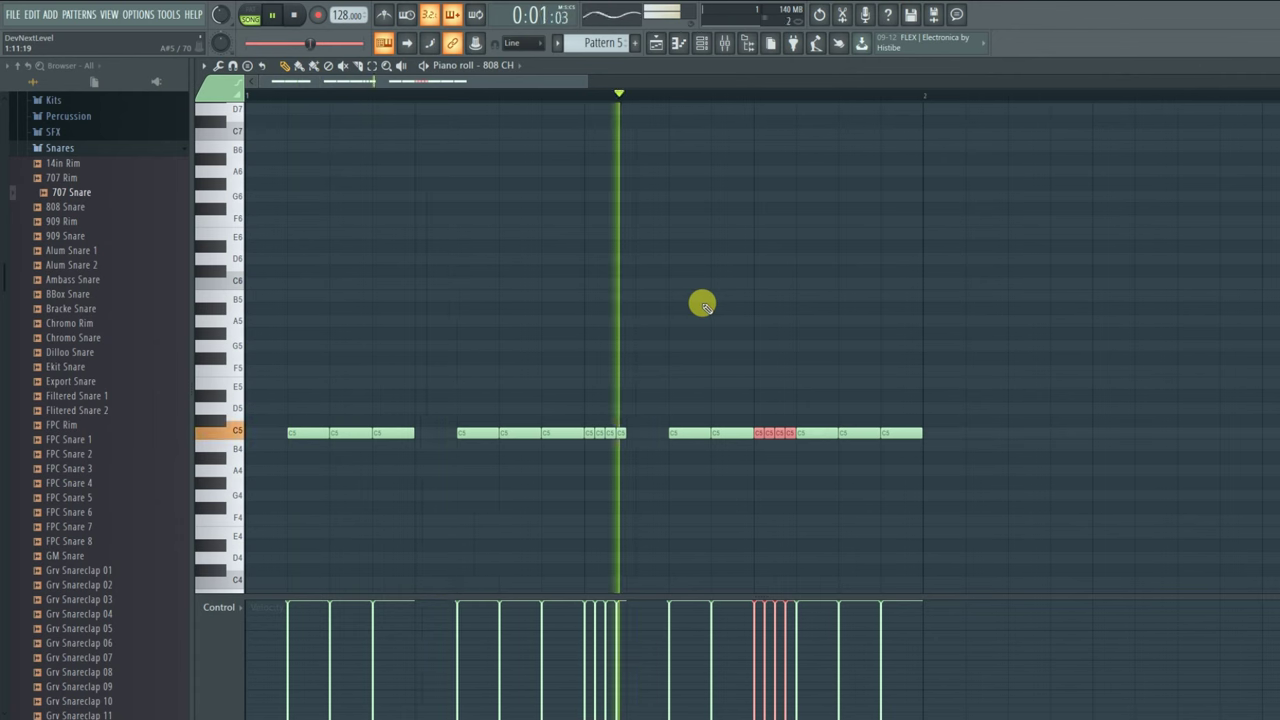
pyautogui.press('space')
# - Vary the hi-hat pitches: C#5 on steps 3, 6 and 11, A#4 on 4, 7 and 12, and C#5, D#5, A#4, C5 across step 9's roll
pyautogui.keyDown('ctrl'); pyautogui.click(626, 284); pyautogui.keyUp('ctrl')
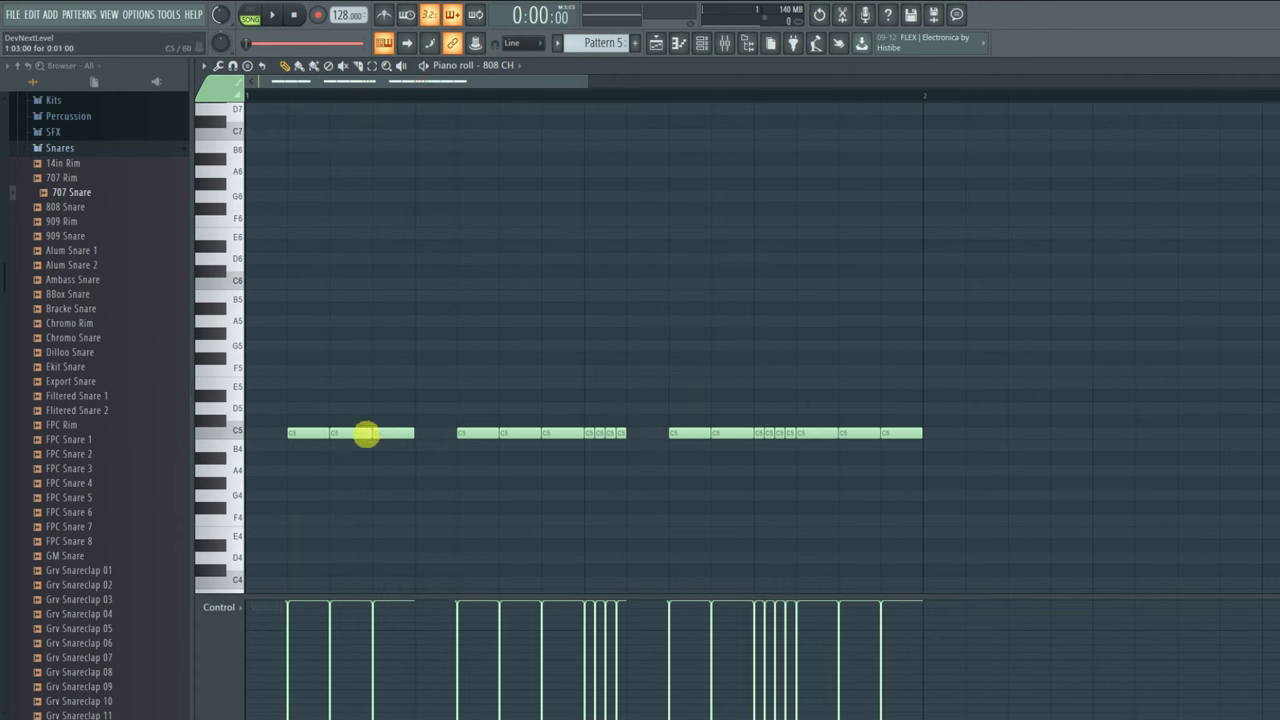
pyautogui.moveTo(355, 438); pyautogui.dragTo(386, 455)
pyautogui.moveTo(477, 433); pyautogui.dragTo(515, 458)
pyautogui.moveTo(388, 452); pyautogui.dragTo(389, 460)
pyautogui.moveTo(592, 437); pyautogui.dragTo(729, 466)
pyautogui.press('space')
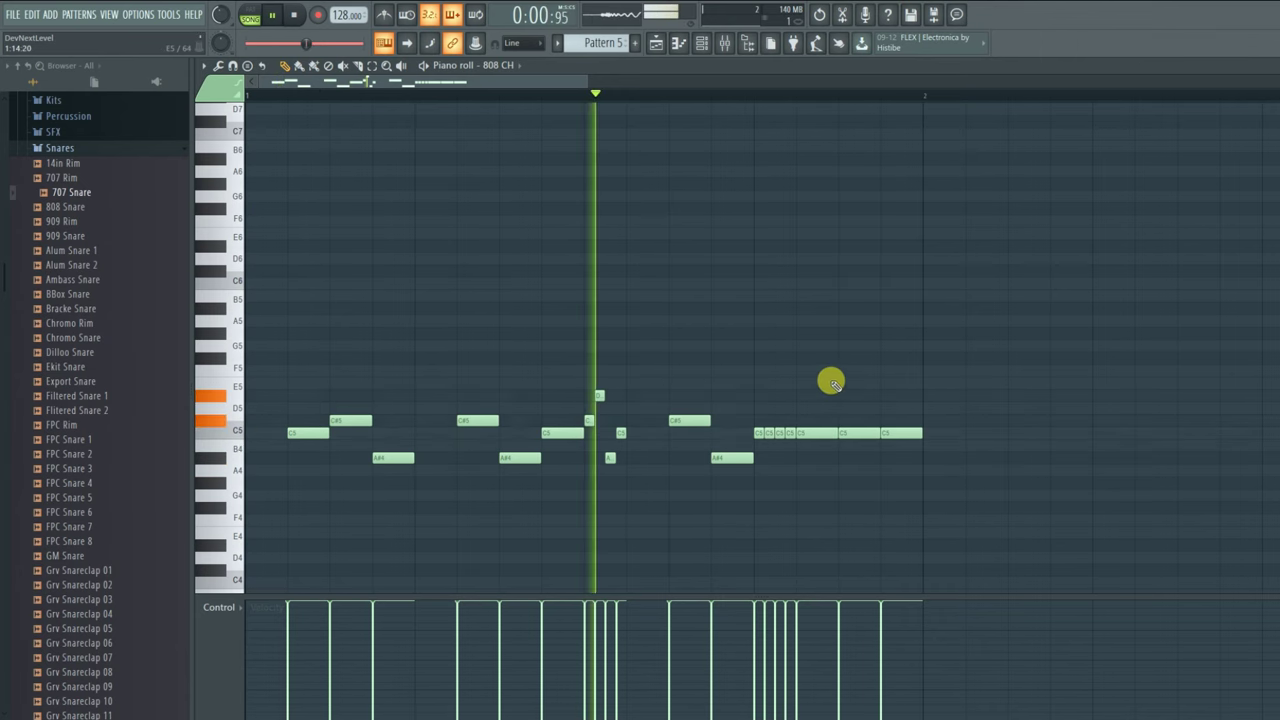
pyautogui.press('space')
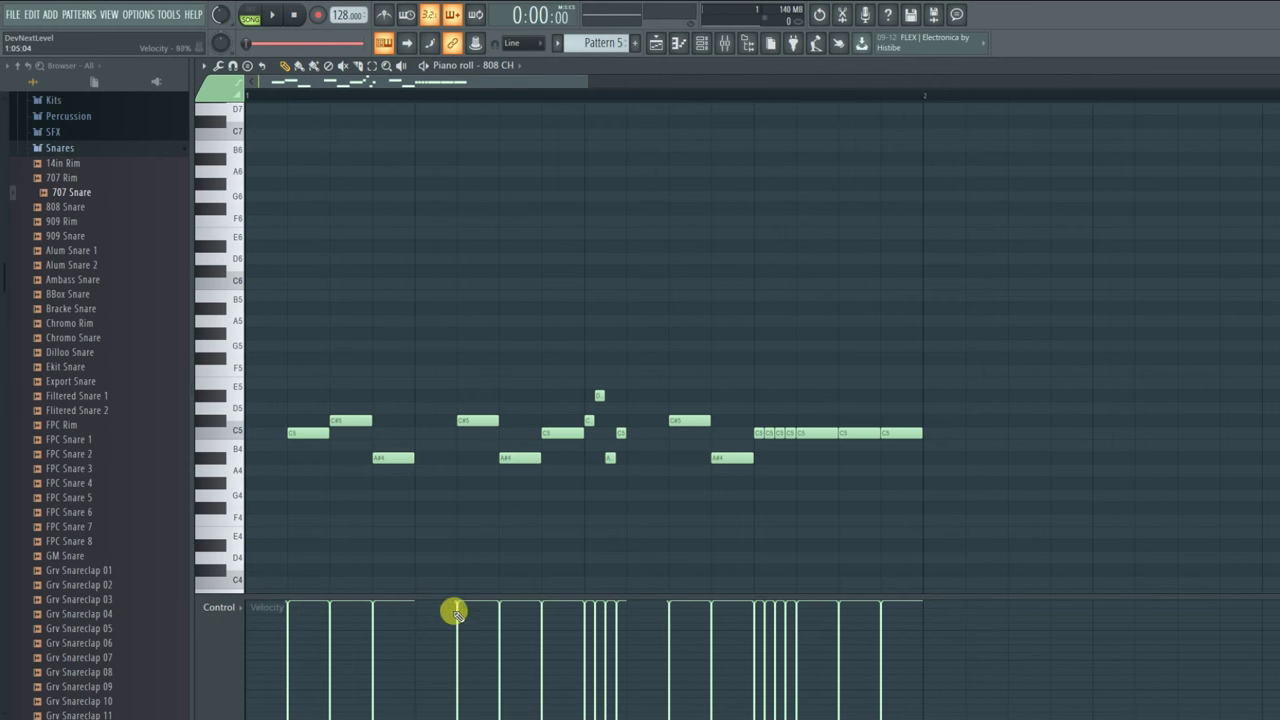
# - Show the note pan values, draw panning that varies between left and right across the hi-hat notes, and play the result
pyautogui.click(219, 655)
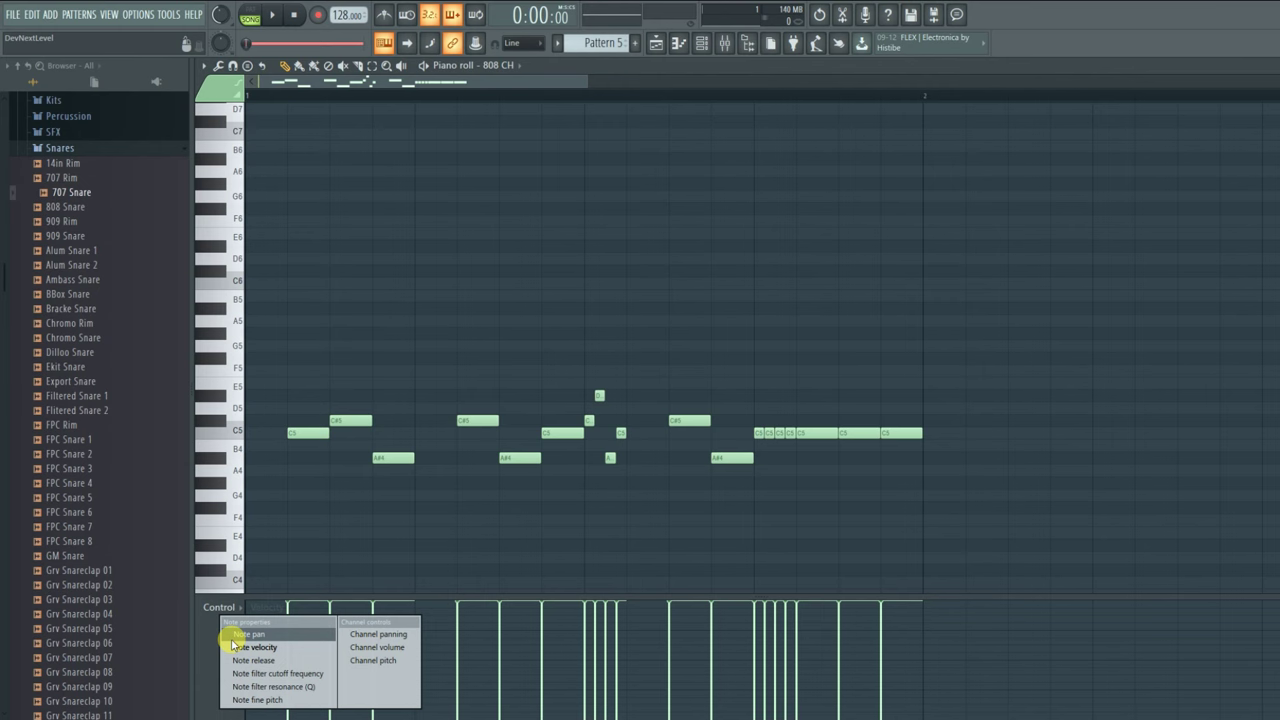
pyautogui.click(232, 638)
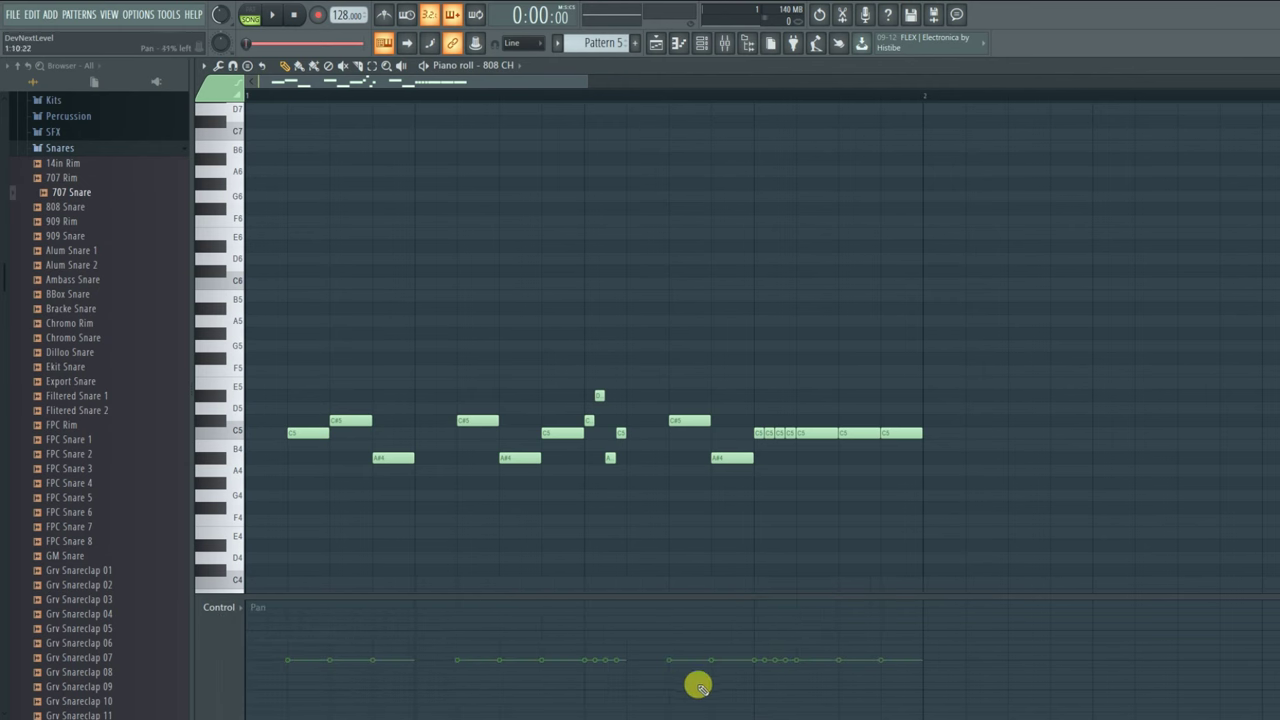
pyautogui.click(908, 432)
pyautogui.click(1184, 458)
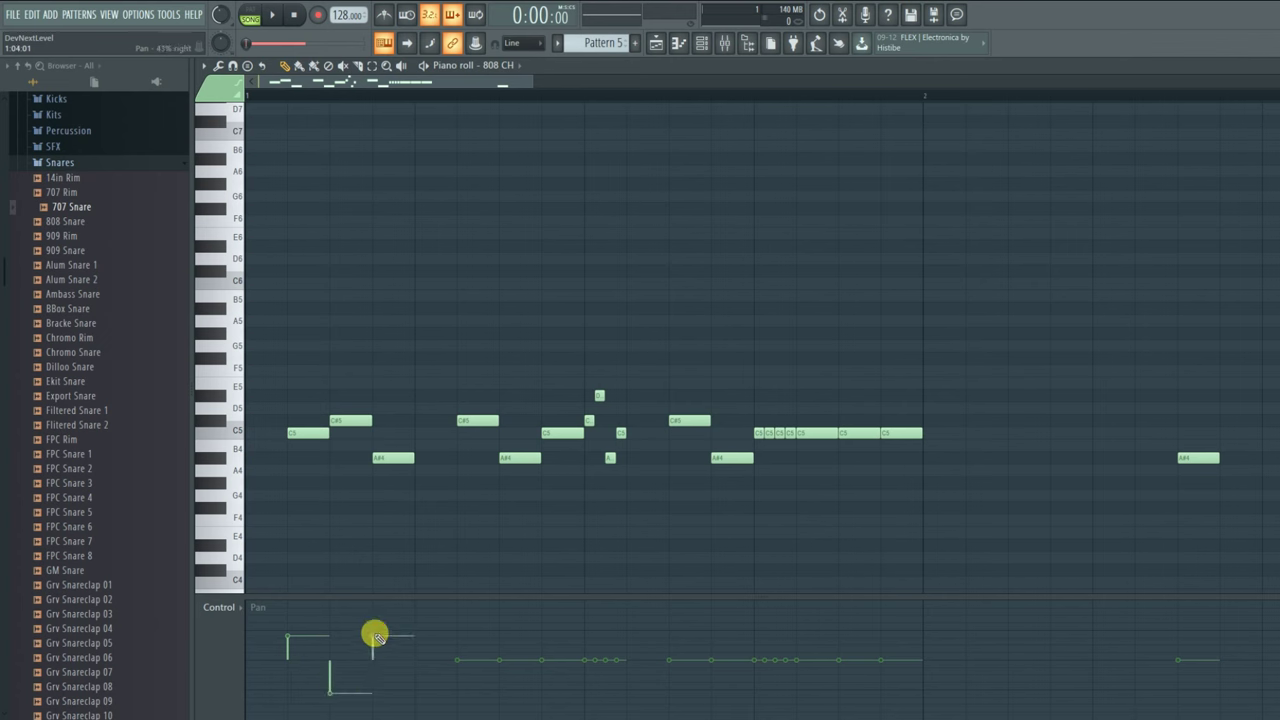
pyautogui.moveTo(378, 622)
pyautogui.mouseDown()
pyautogui.moveTo(457, 686)
pyautogui.moveTo(500, 620)
pyautogui.moveTo(551, 700)
pyautogui.moveTo(589, 634)
pyautogui.moveTo(597, 686)
pyautogui.moveTo(606, 651)
pyautogui.moveTo(607, 688)
pyautogui.moveTo(694, 666)
pyautogui.moveTo(889, 683)
pyautogui.moveTo(993, 628)
pyautogui.mouseUp()
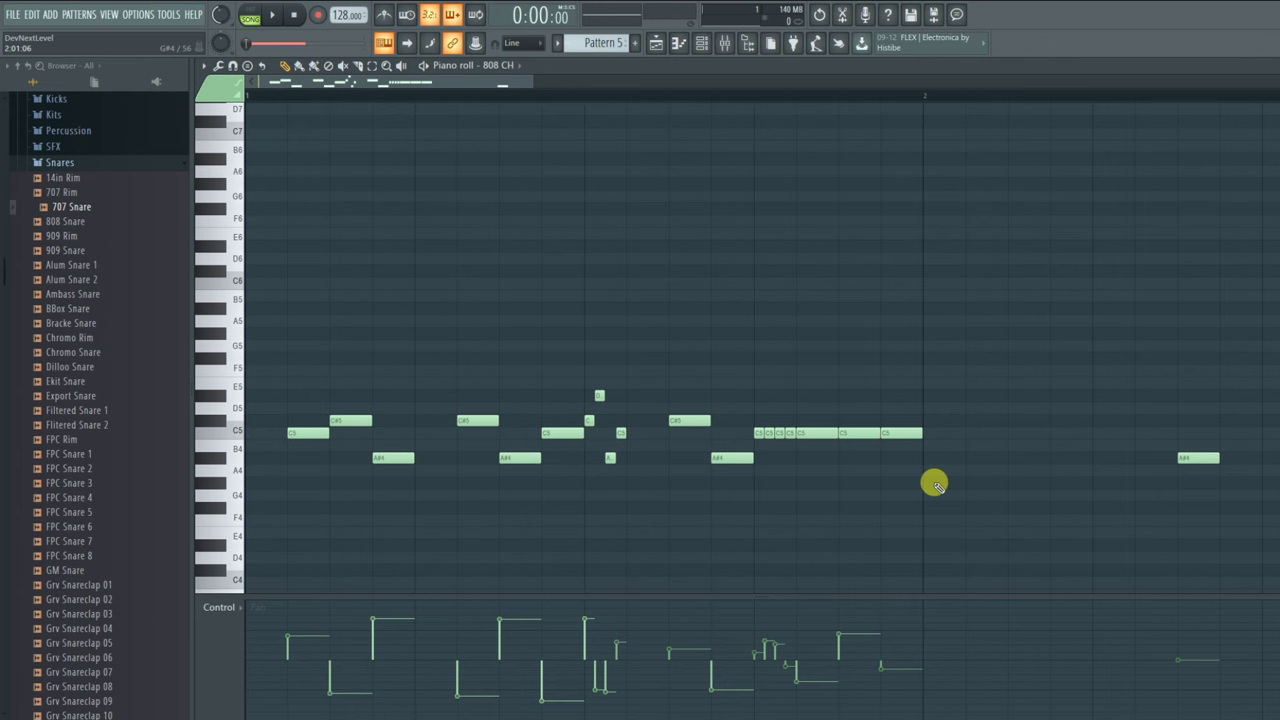
pyautogui.press('space')
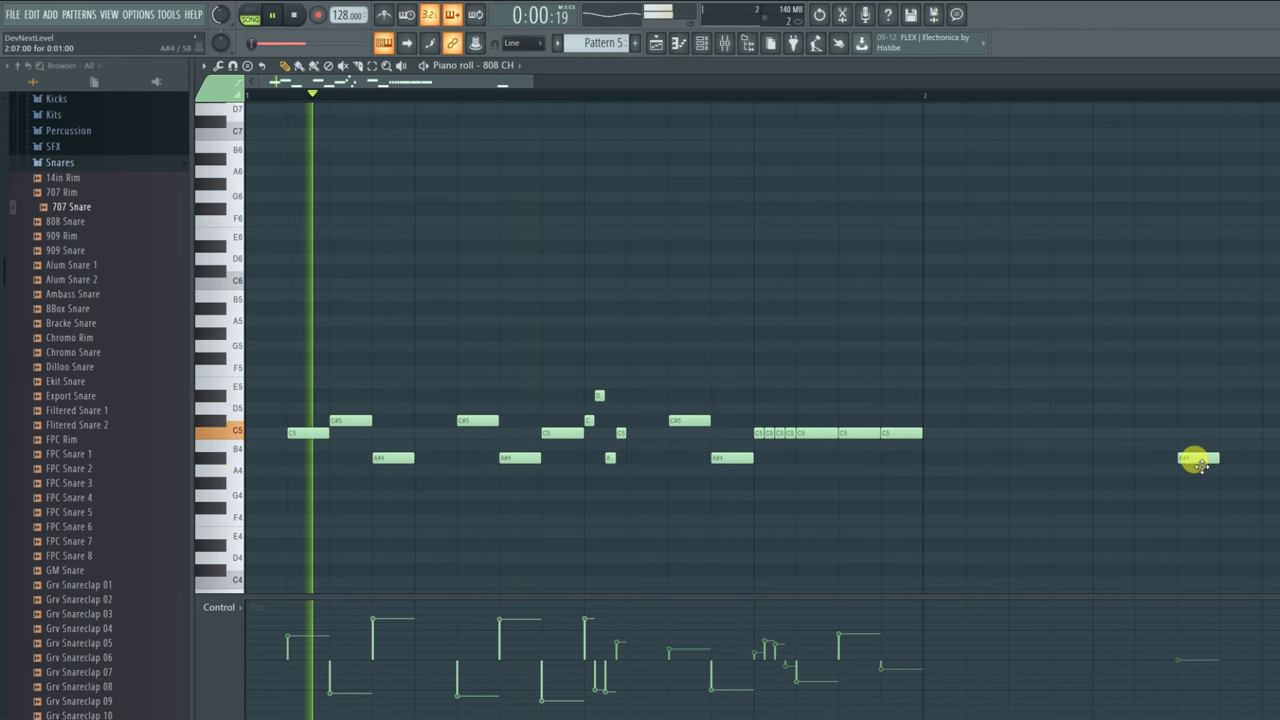
pyautogui.press('space')
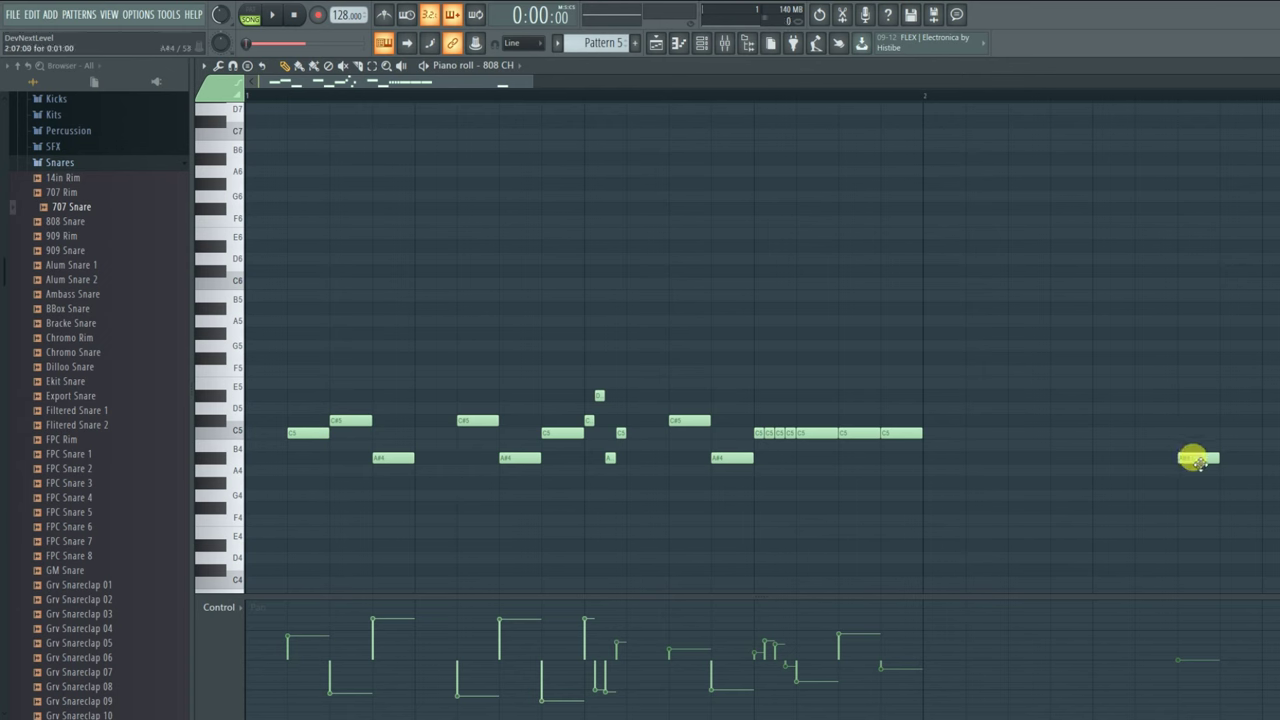
# - Try D4, F#4 and two A#4 notes in bar 2, and delete every note in that bar
pyautogui.click(1146, 556)
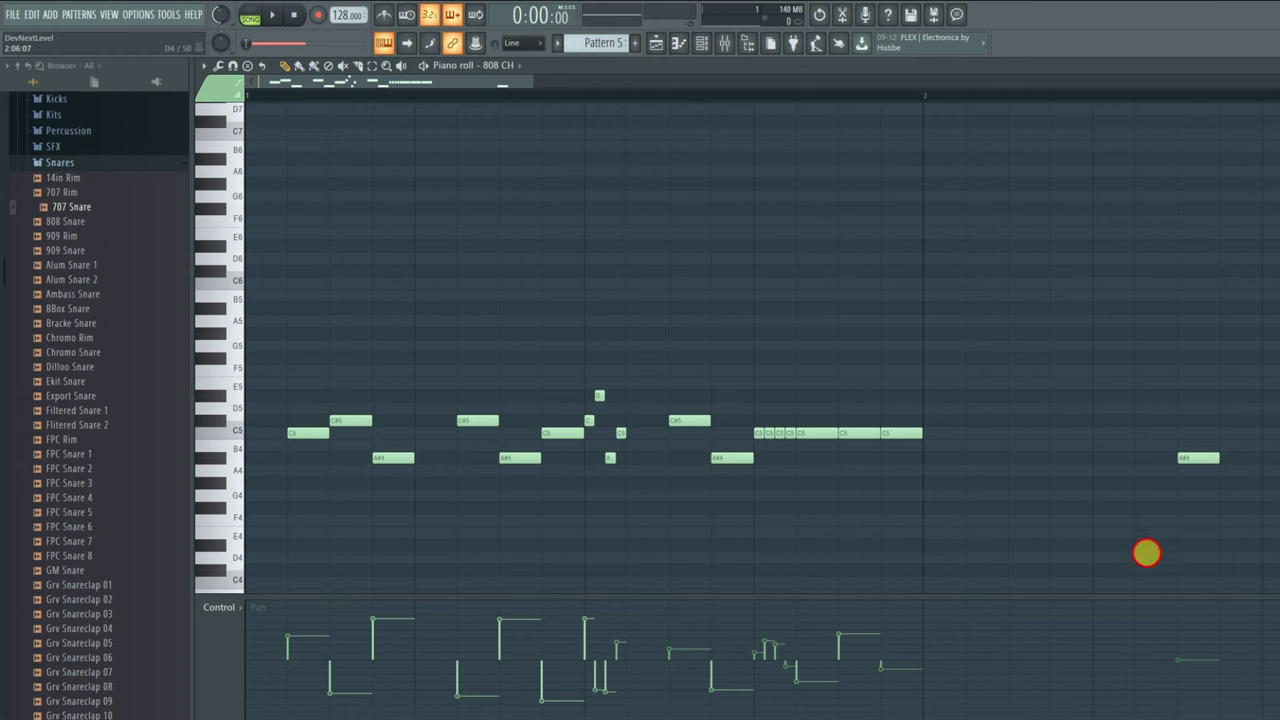
pyautogui.click(1097, 507)
pyautogui.click(1098, 460)
pyautogui.click(1060, 460)
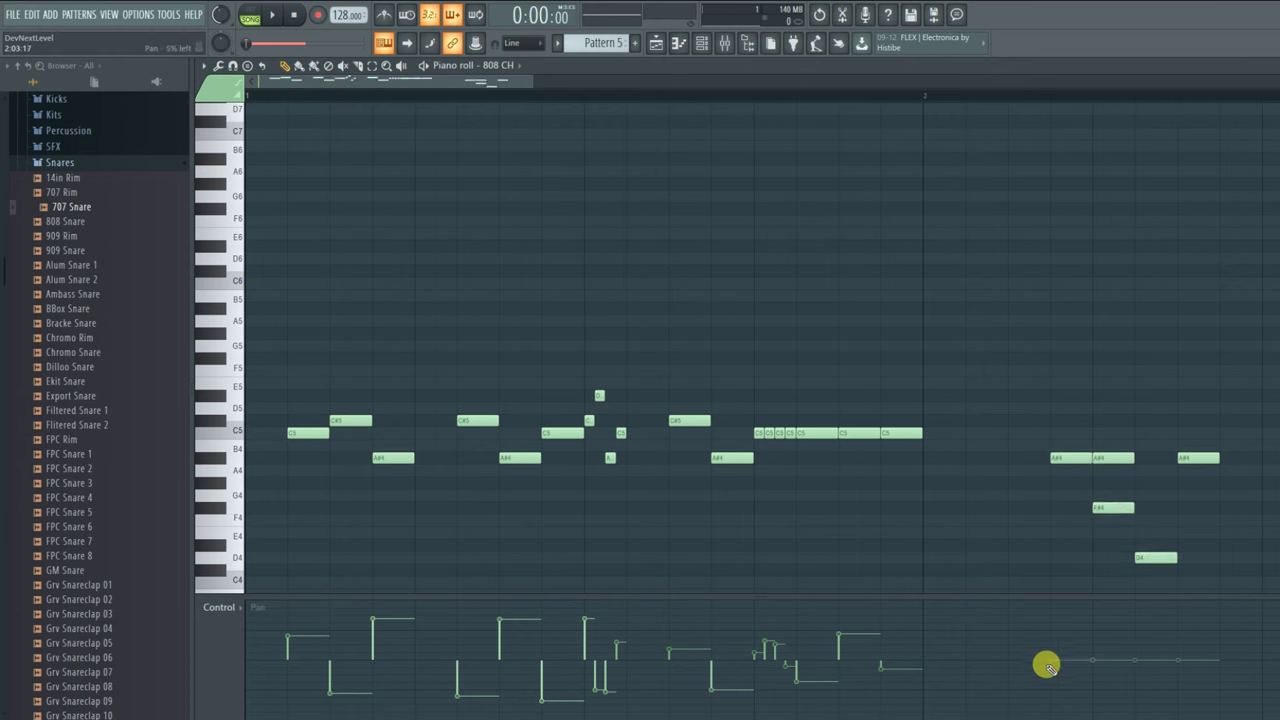
pyautogui.rightClick(1195, 459)
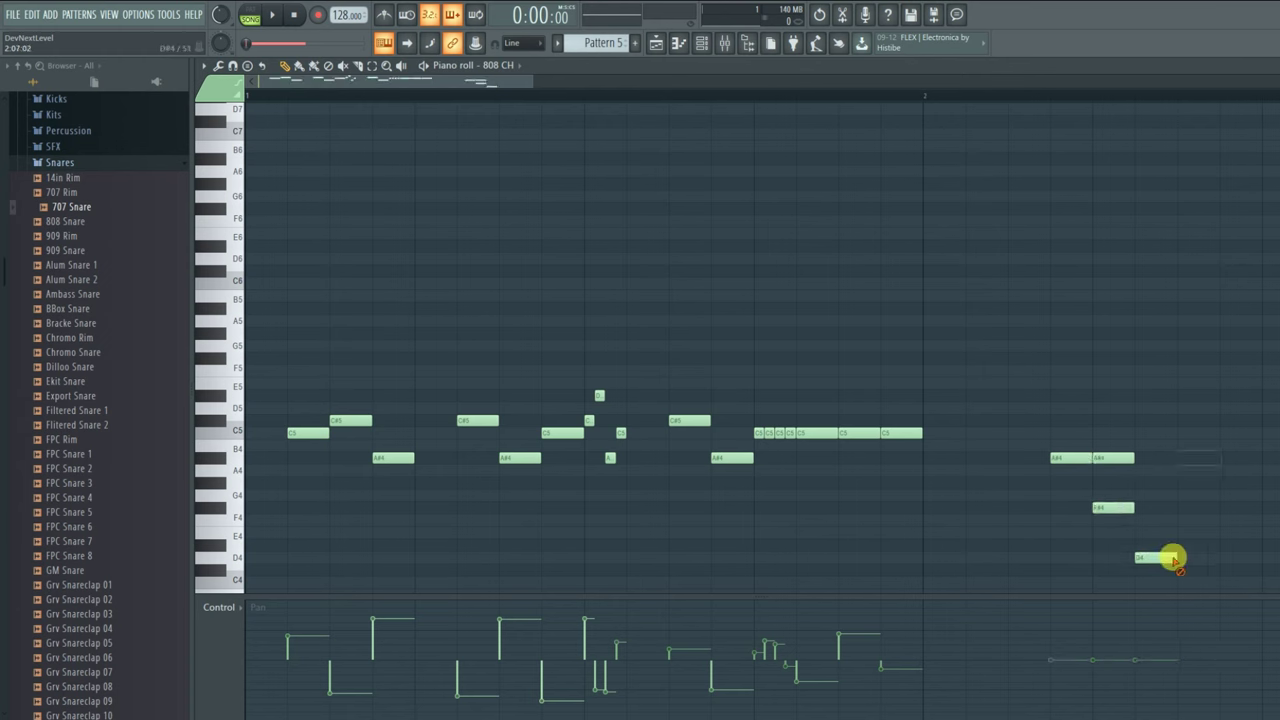
pyautogui.rightClick(1156, 557)
pyautogui.rightClick(1110, 507)
pyautogui.rightClick(1110, 459)
pyautogui.rightClick(1065, 459)
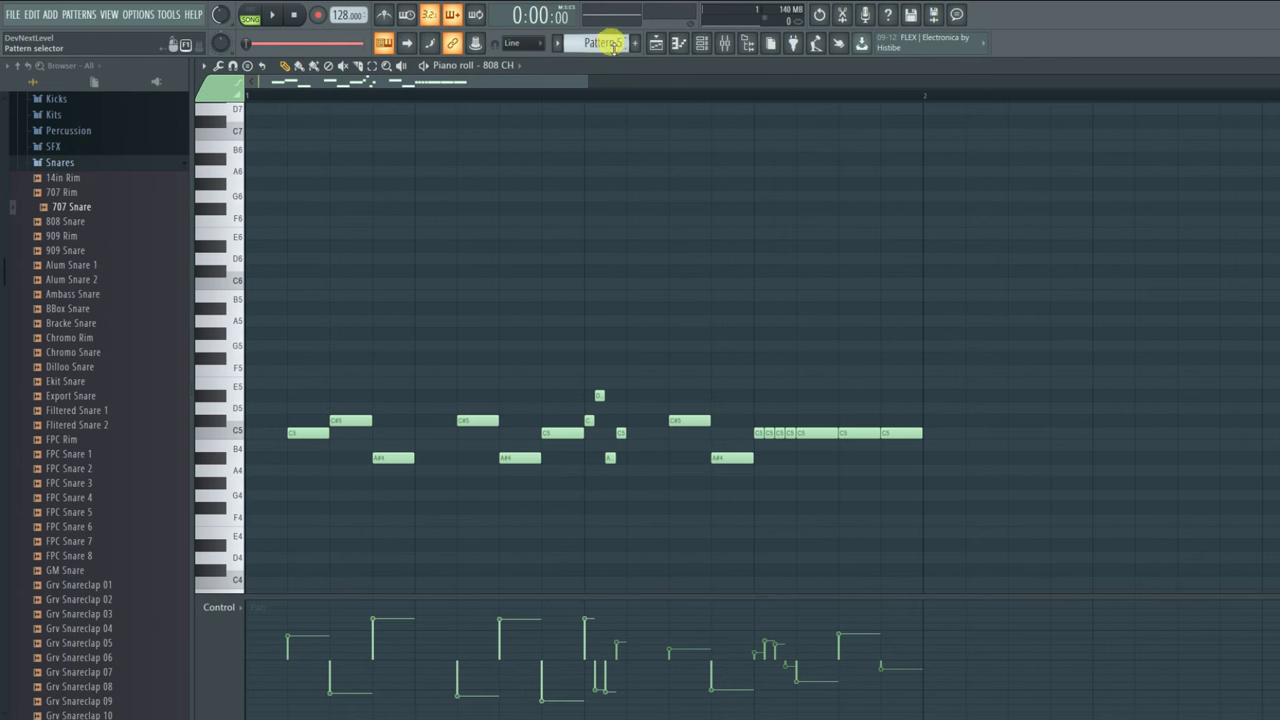
# - Try an E5, C#5, D#5, G5, B5 run on steps 4 to 8 of bar 2, and delete it
pyautogui.click(1051, 382)
pyautogui.click(1119, 419)
pyautogui.click(1155, 394)
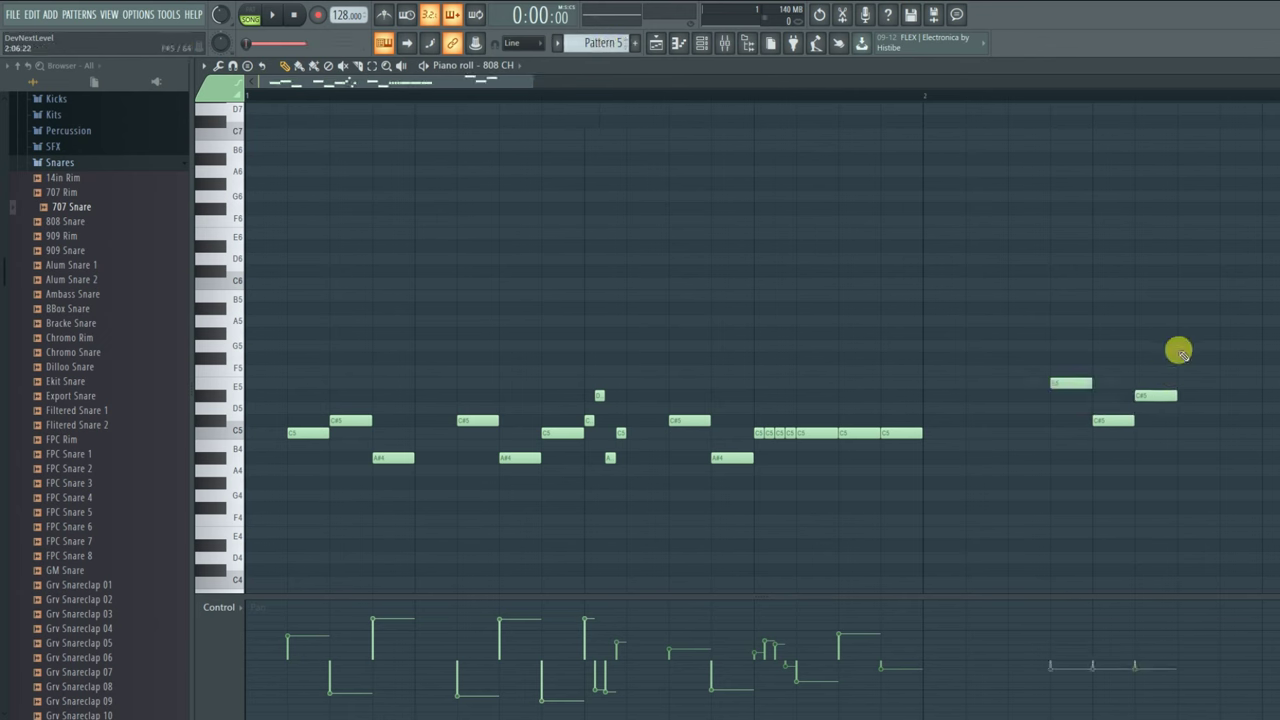
pyautogui.click(1182, 348)
pyautogui.click(1227, 297)
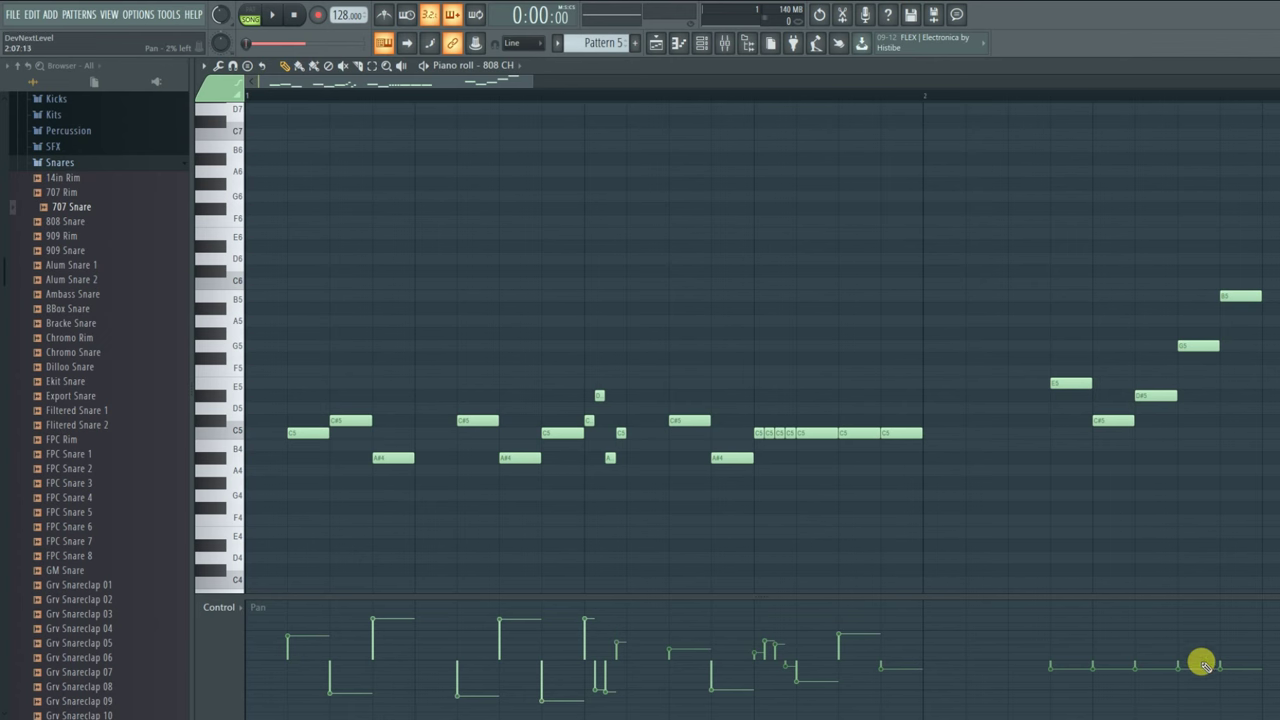
pyautogui.rightClick(1072, 382)
pyautogui.rightClick(1113, 420)
pyautogui.rightClick(1155, 395)
pyautogui.rightClick(1197, 346)
pyautogui.rightClick(1236, 295)
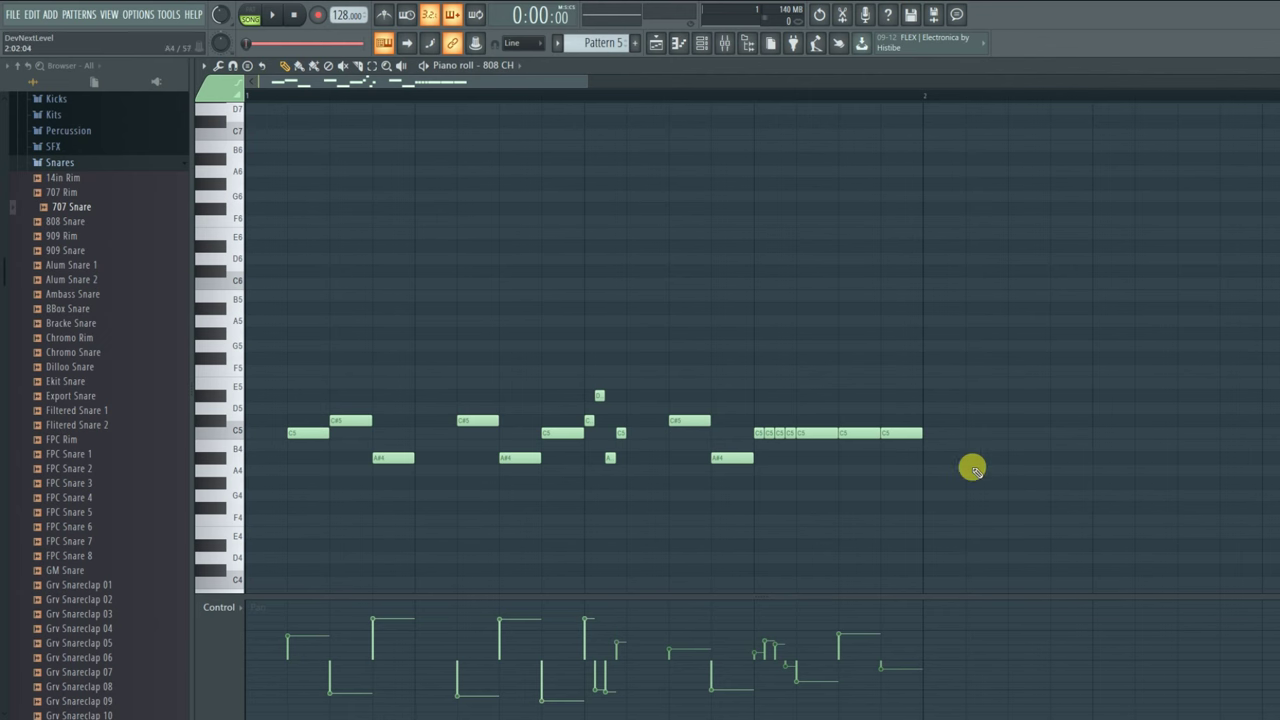
# - Undo the recent note deletions and additions in bar 2 step by step
pyautogui.hotkey('ctrl', 'alt', 'z')
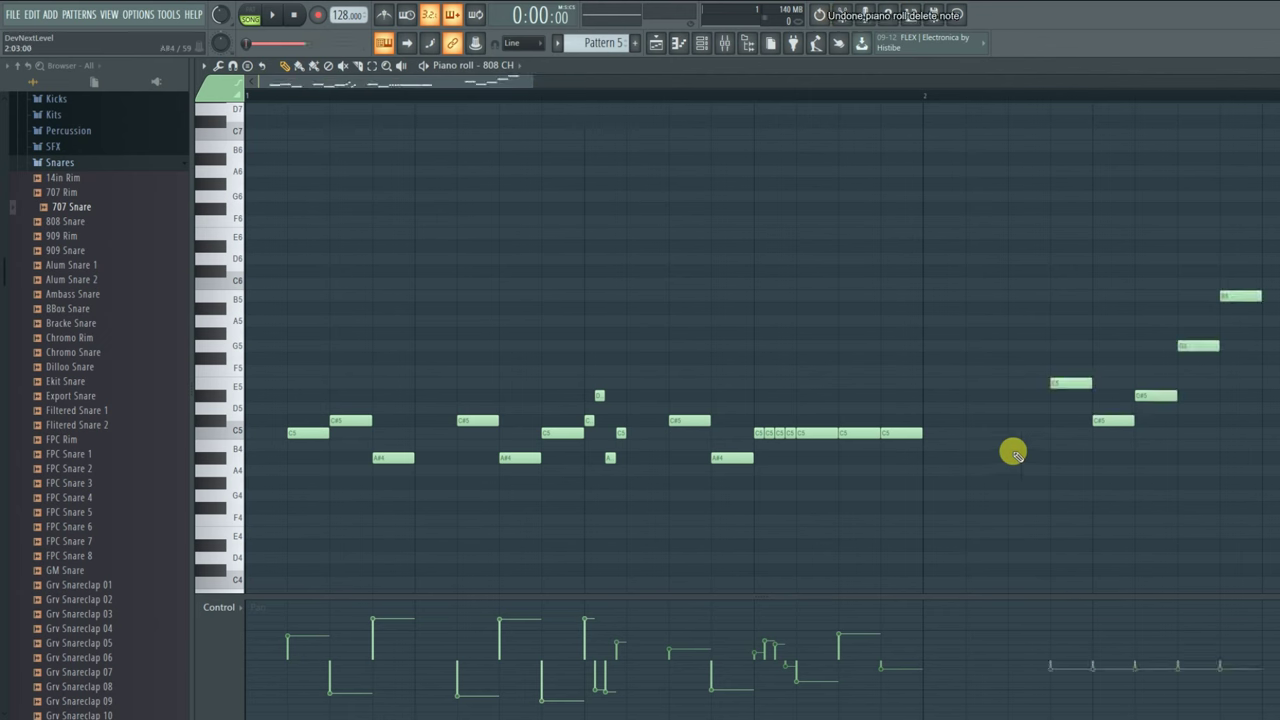
pyautogui.hotkey('ctrl', 'alt', 'z')
pyautogui.hotkey('ctrl', 'alt', 'z')
pyautogui.hotkey('ctrl', 'alt', 'z')
pyautogui.hotkey('ctrl', 'alt', 'z')
pyautogui.hotkey('ctrl', 'alt', 'z')
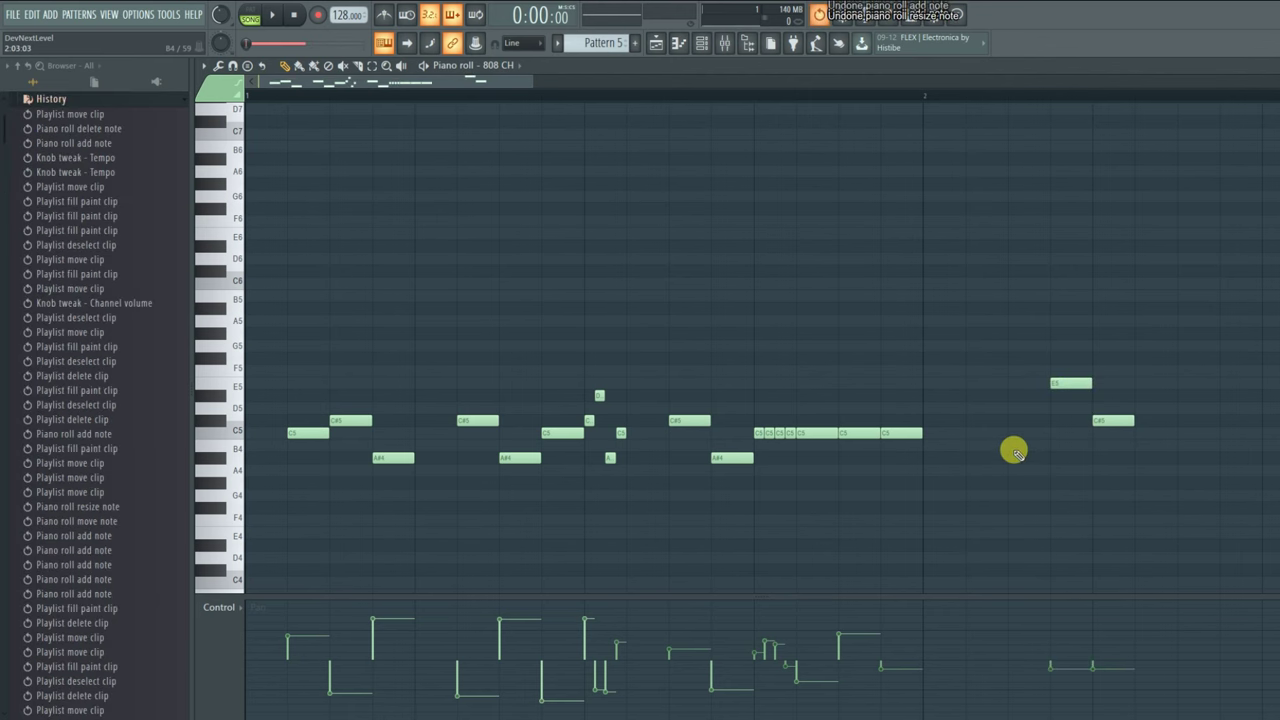
pyautogui.hotkey('ctrl', 'alt', 'z')
pyautogui.hotkey('ctrl', 'alt', 'z')
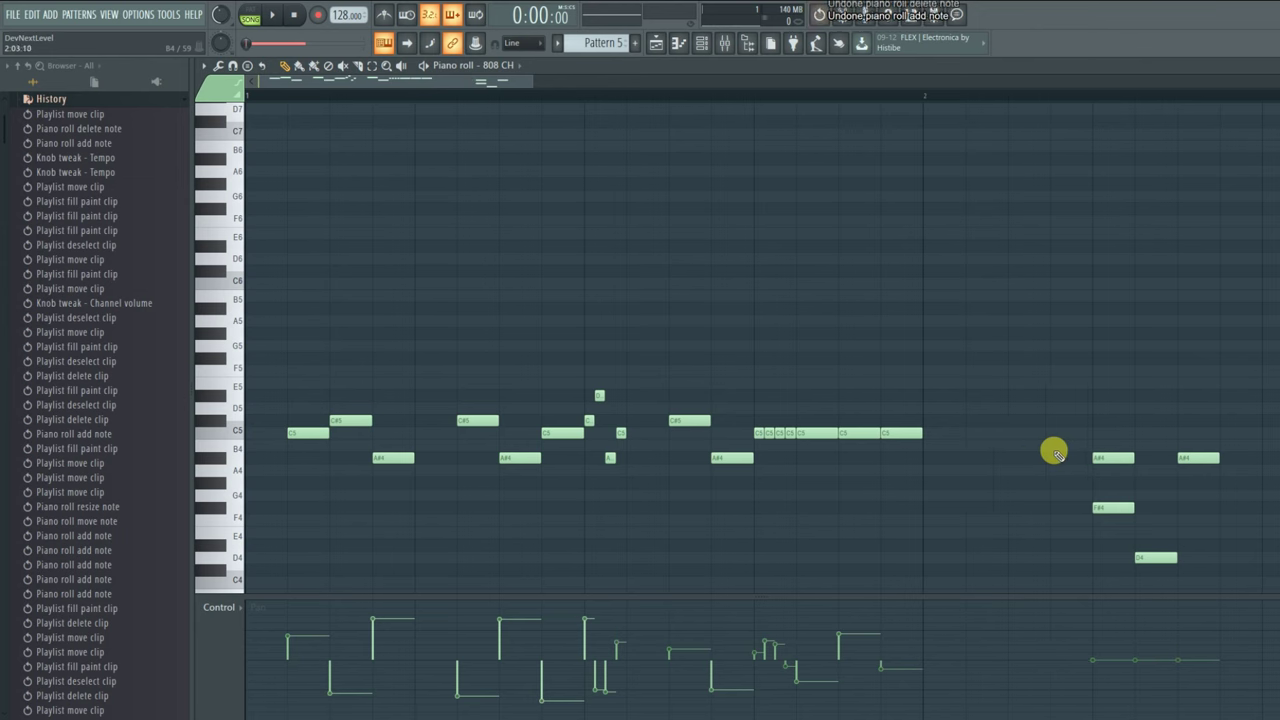
# - Delete the A#4, F#4, D4 and second A#4 notes from bar 2 of the hi-hat pattern
pyautogui.click(1113, 425)
pyautogui.rightClick(1113, 421)
pyautogui.rightClick(1113, 457)
pyautogui.rightClick(1113, 507)
pyautogui.rightClick(1156, 557)
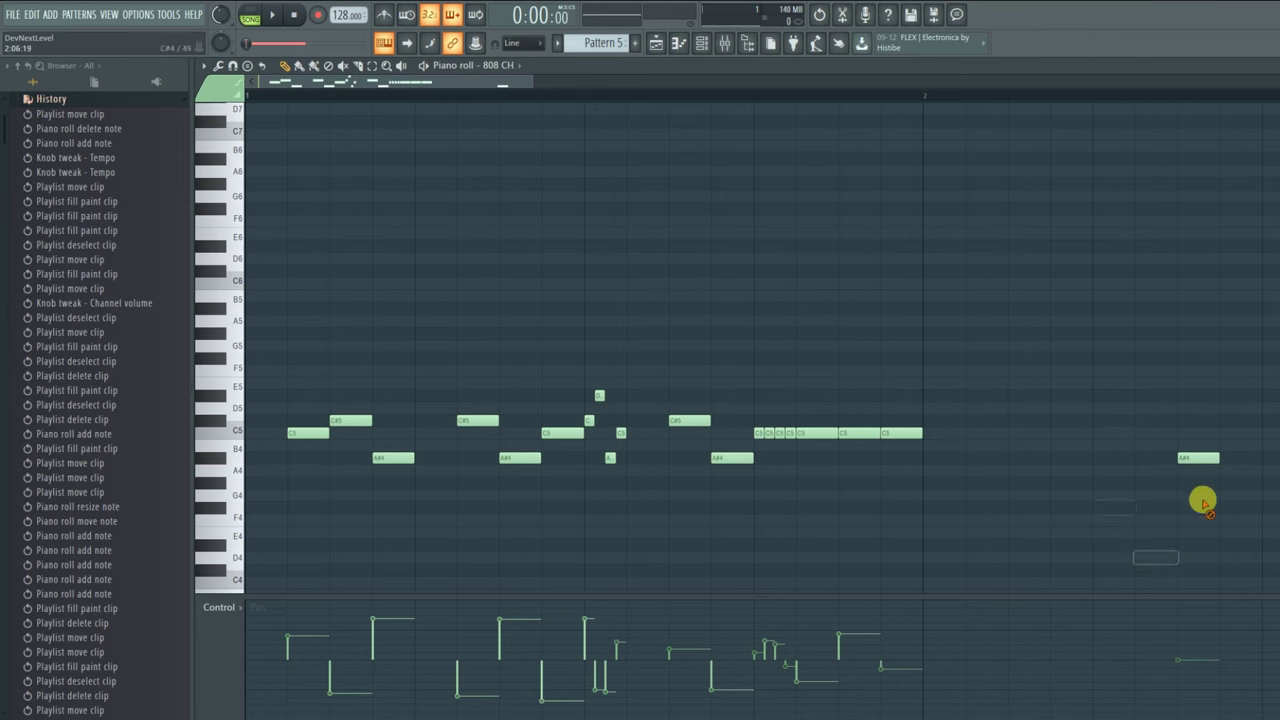
pyautogui.rightClick(1198, 457)
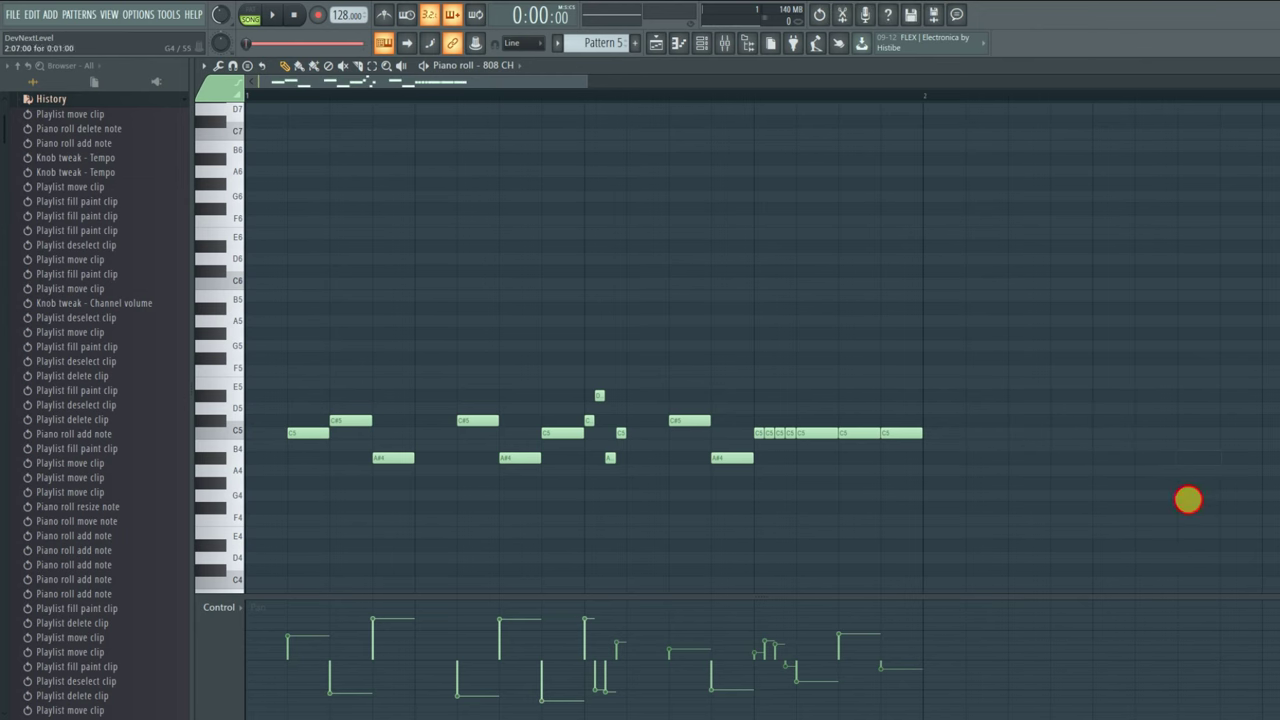
# - Play the one-bar groove in the playlist and stop it
pyautogui.click(658, 52)
pyautogui.press('space')
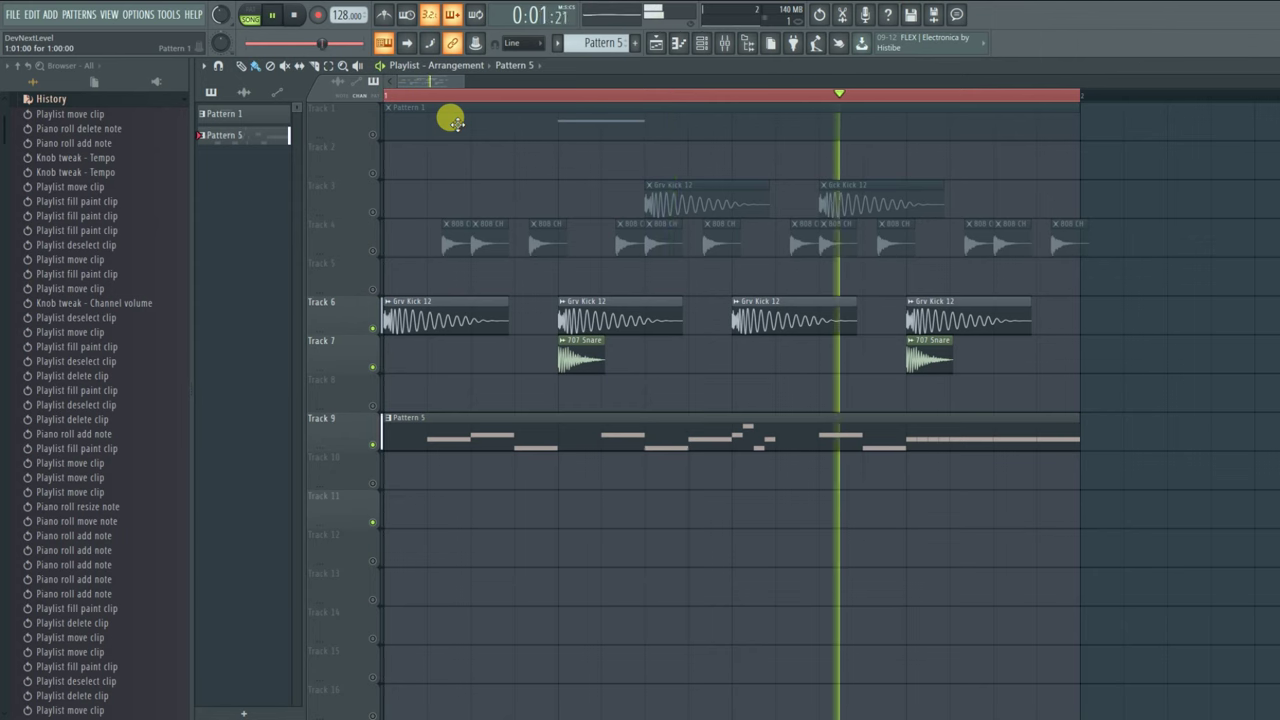
pyautogui.press('space')
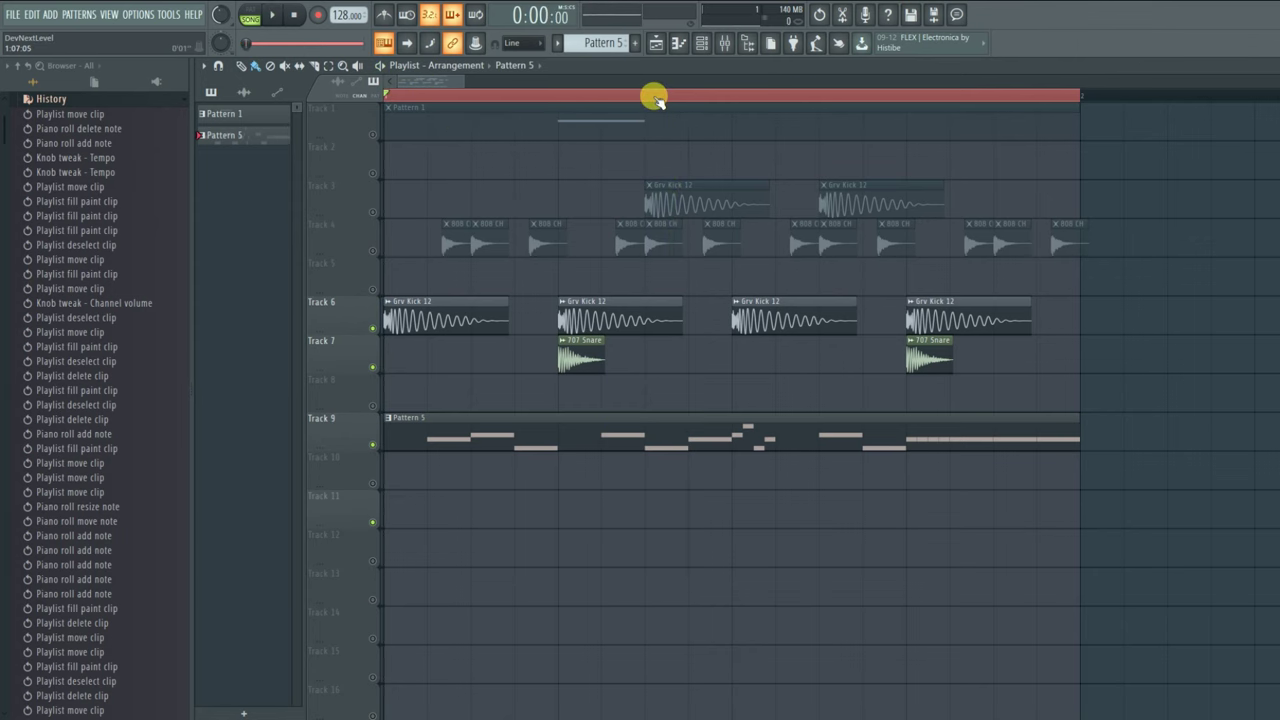
pyautogui.scroll(-2, 655, 100)
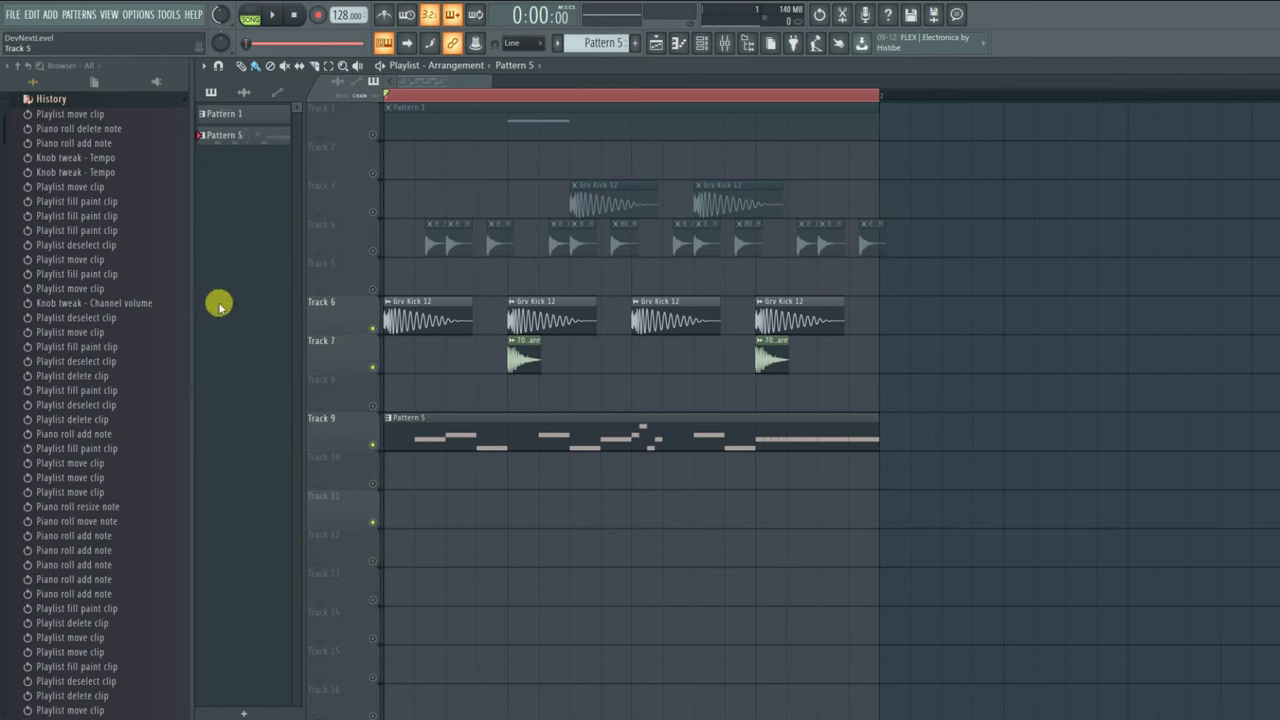
pyautogui.scroll(1, 105, 338)
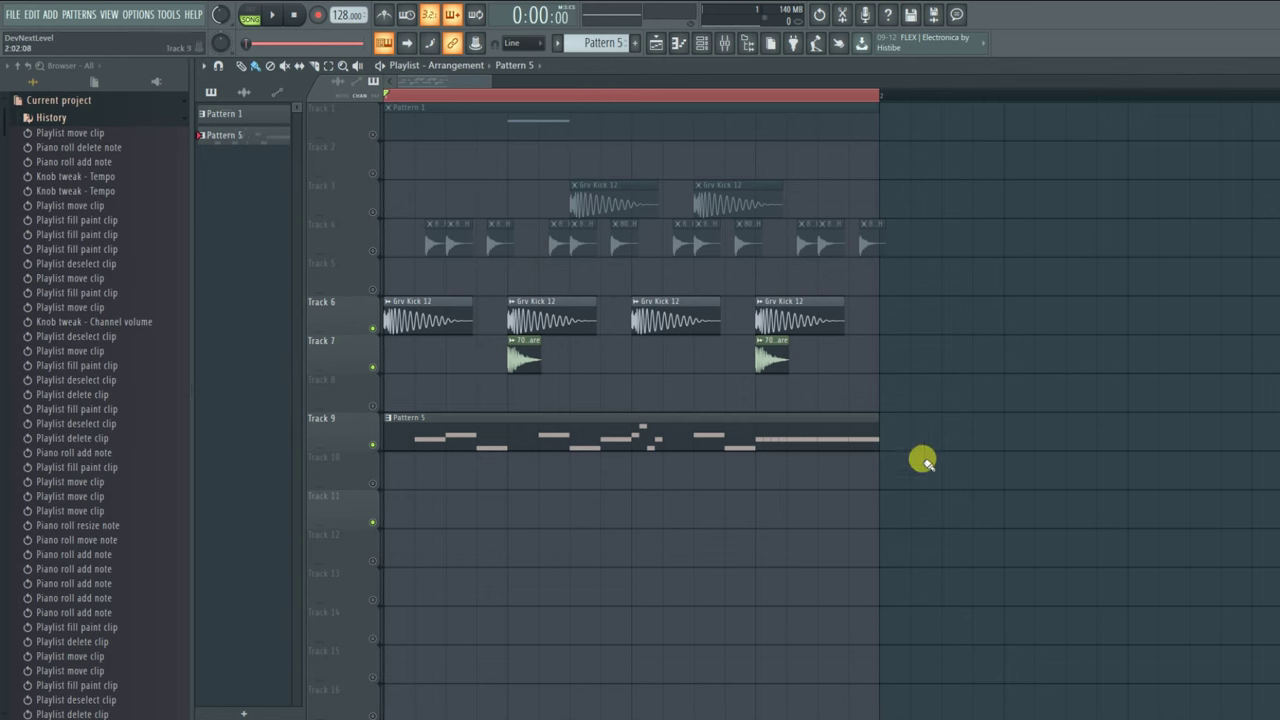
# - Move all playlist clips one bar later so they start at bar 2, and extend the loop region to two bars
pyautogui.moveTo(948, 525); pyautogui.dragTo(383, 104)
pyautogui.moveTo(460, 323); pyautogui.dragTo(923, 305)
pyautogui.scroll(-3, 717, 94)
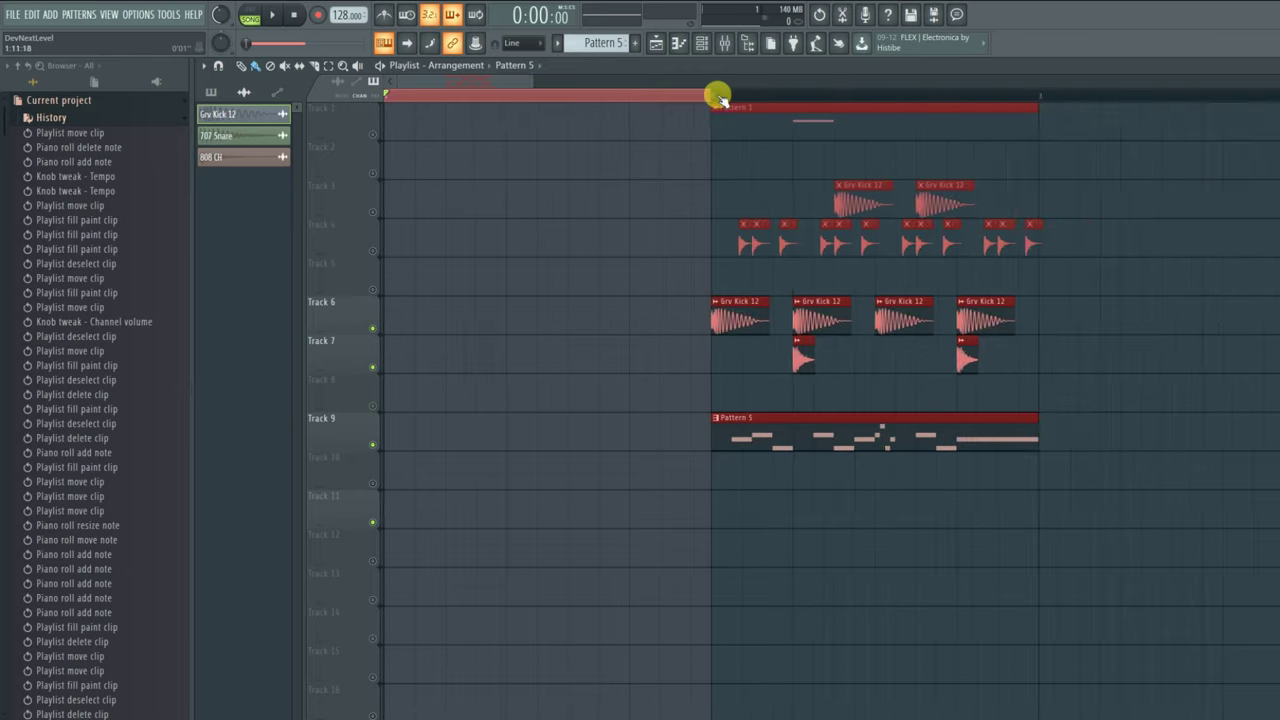
pyautogui.click(1029, 165)
# - Move the Pattern 1 clip to the start of bar 1 and its note to G6 on the first step
pyautogui.moveTo(749, 125); pyautogui.dragTo(458, 125)
pyautogui.doubleClick(456, 124)
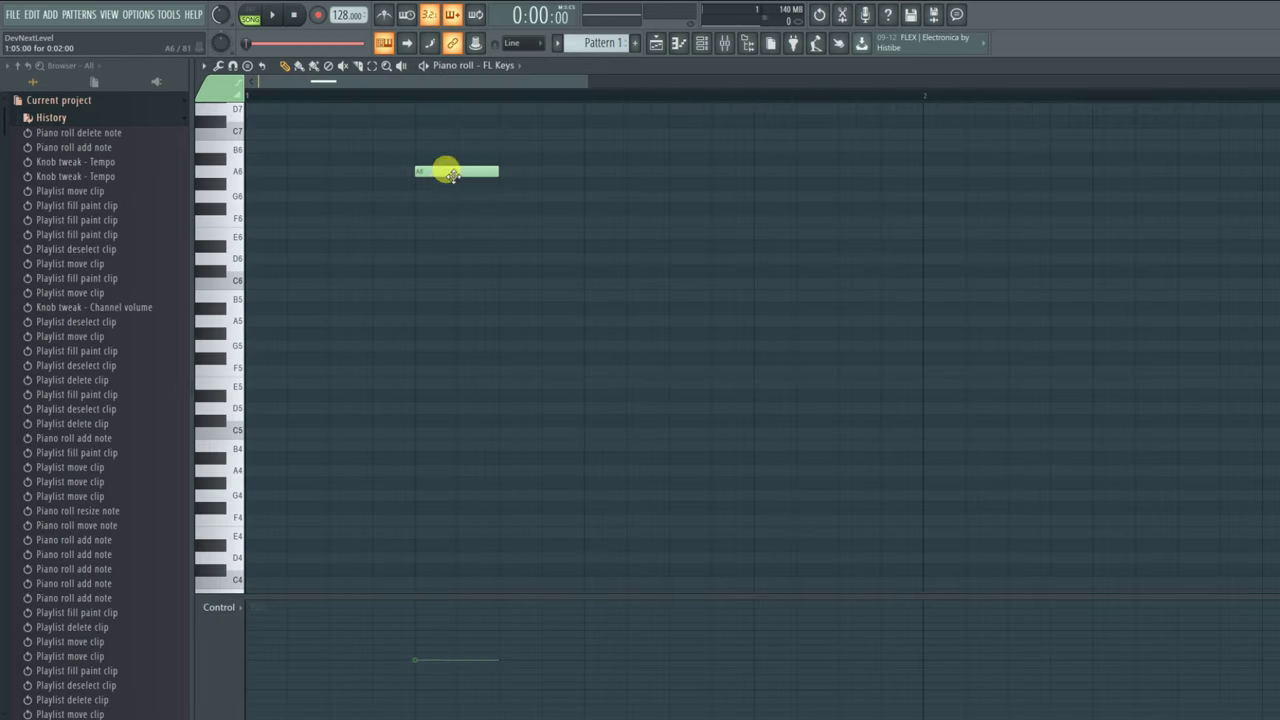
pyautogui.moveTo(447, 176); pyautogui.dragTo(252, 196)
pyautogui.press('space')
pyautogui.press('space')
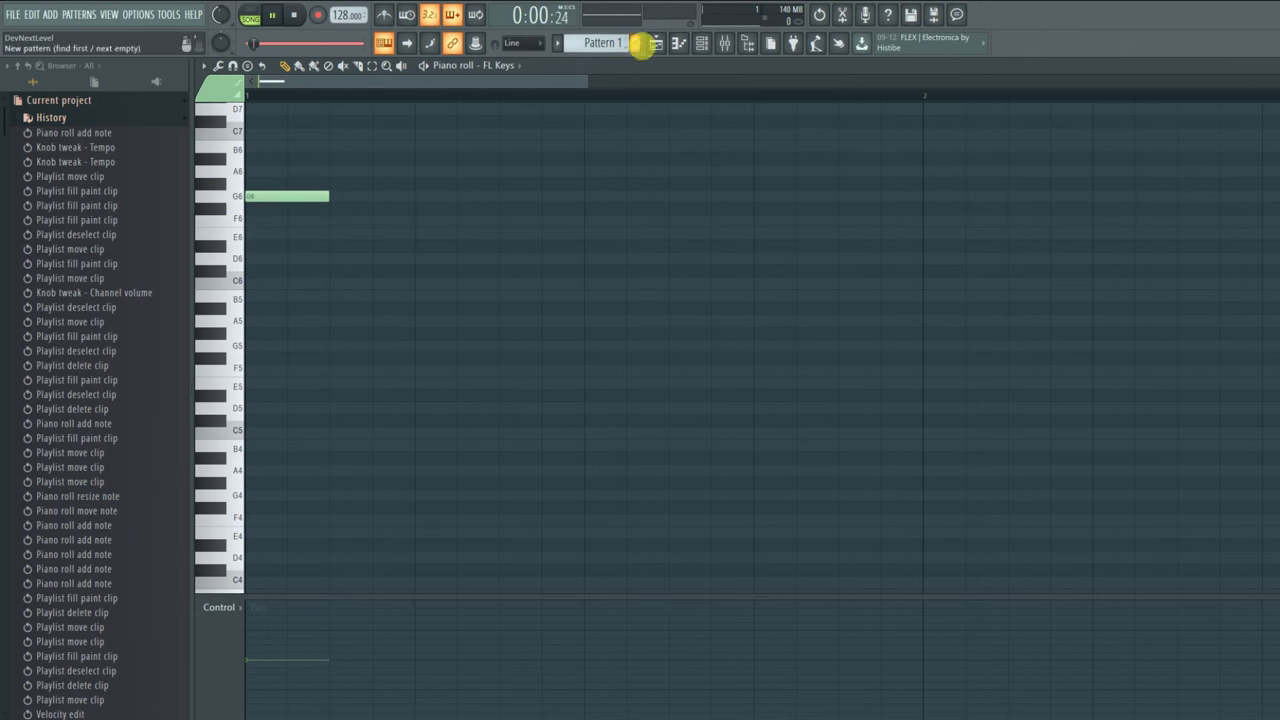
# - Turn all playlist tracks back on and delete the old kick and hi-hat clips on Tracks 3 and 4
pyautogui.click(656, 43)
pyautogui.press('space')
pyautogui.rightClick(374, 134)
pyautogui.rightClick(375, 134)
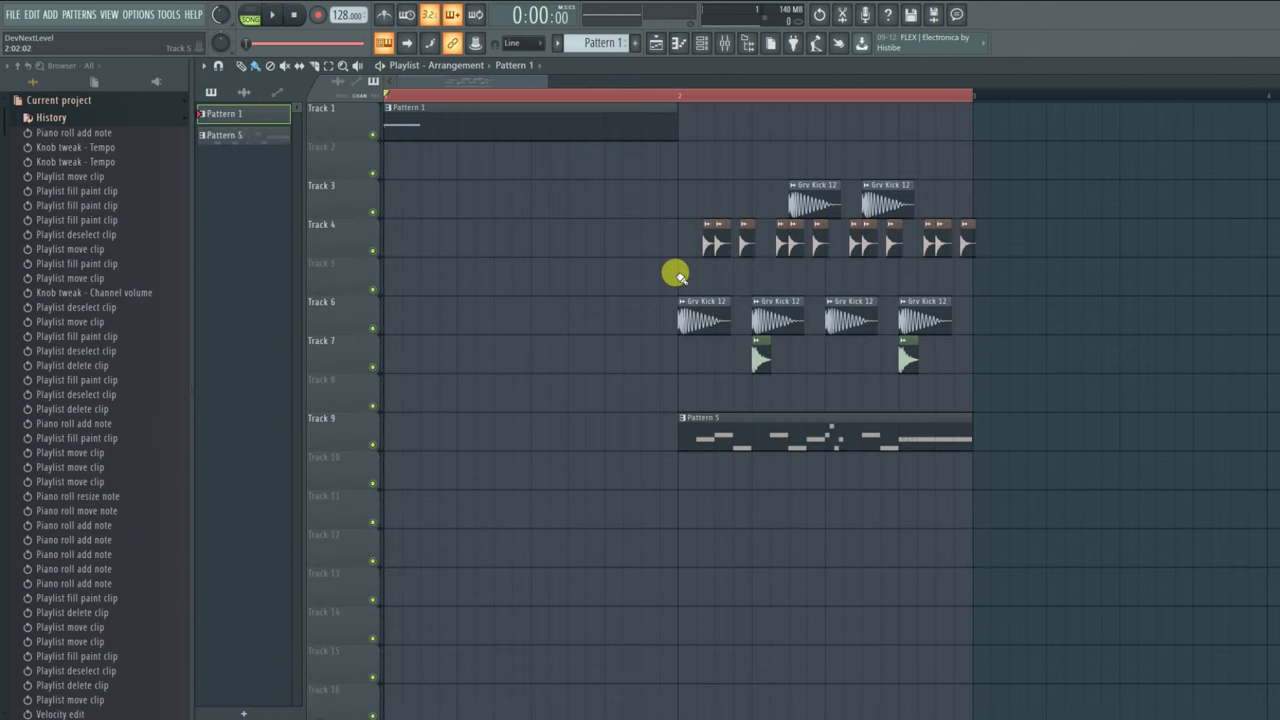
pyautogui.moveTo(688, 257)
pyautogui.mouseDown()
pyautogui.moveTo(843, 206)
pyautogui.moveTo(693, 210)
pyautogui.mouseUp()
# - Add G6 notes on beats 2, 3 and 4 of Pattern 1 and an F6 directly after the last one, and play it
pyautogui.doubleClick(438, 127)
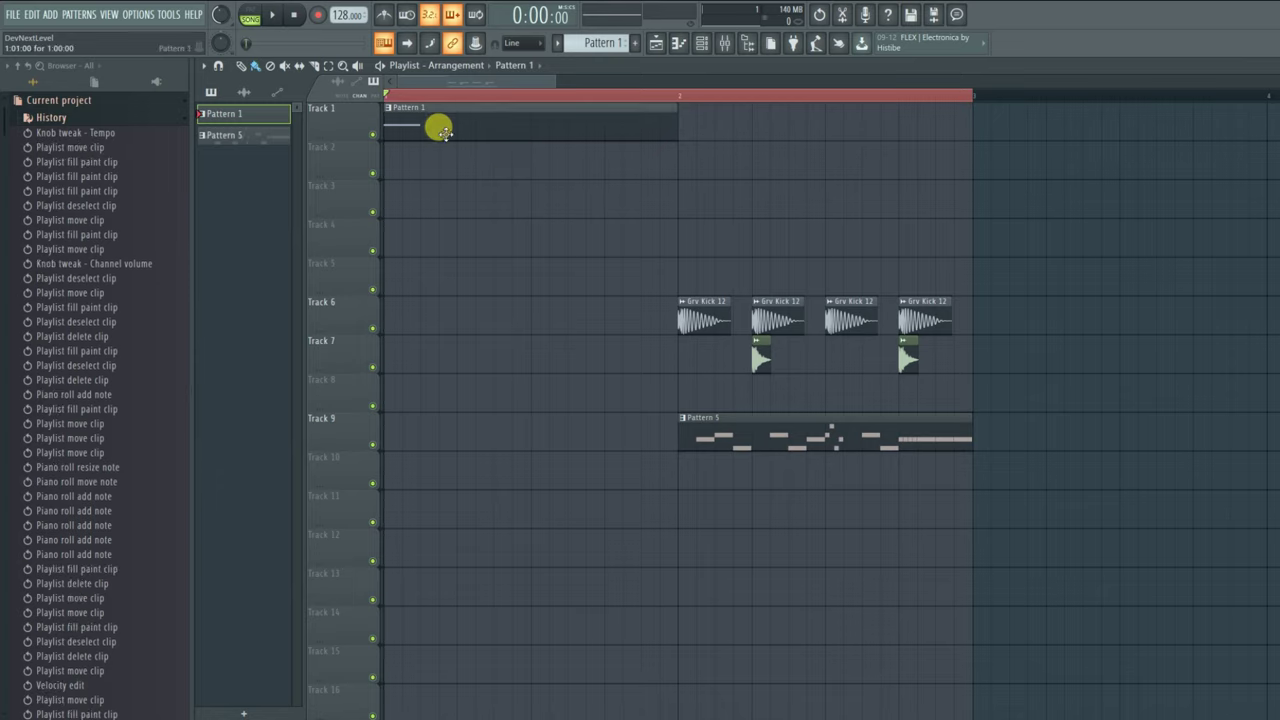
pyautogui.press('space')
pyautogui.click(460, 196)
pyautogui.press('space')
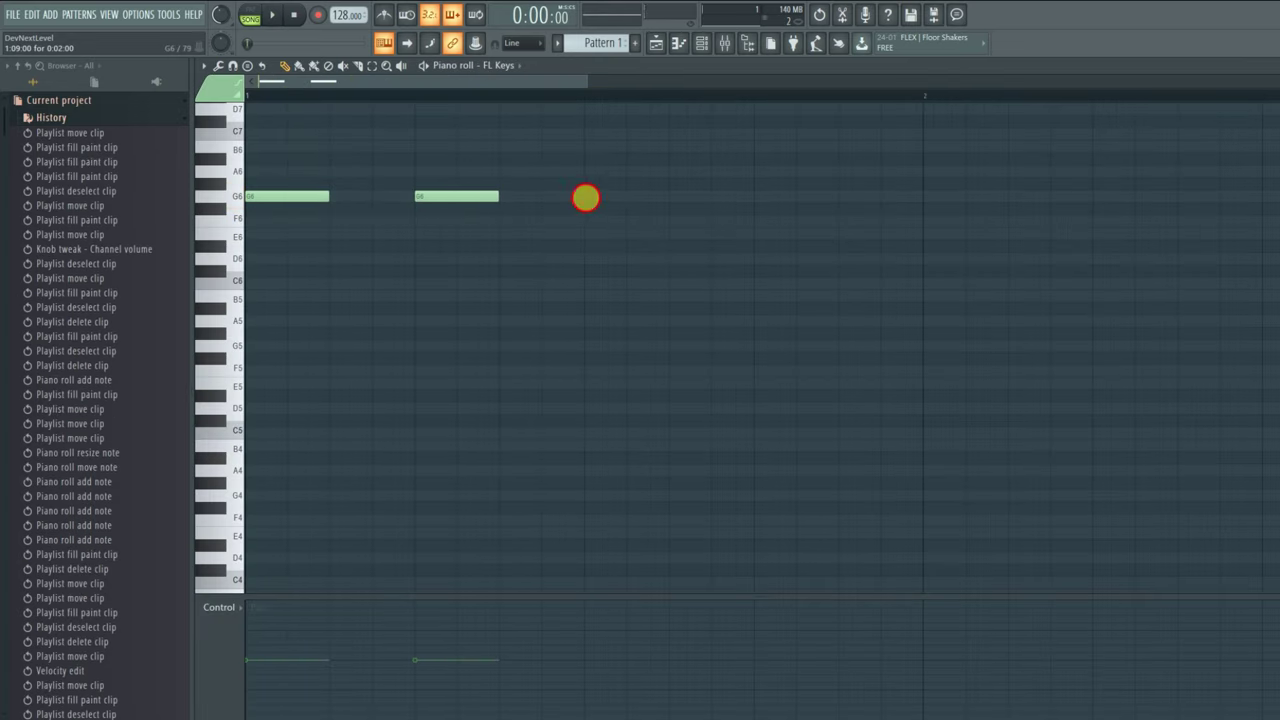
pyautogui.click(628, 196)
pyautogui.click(760, 196)
pyautogui.click(838, 217)
pyautogui.press('space')
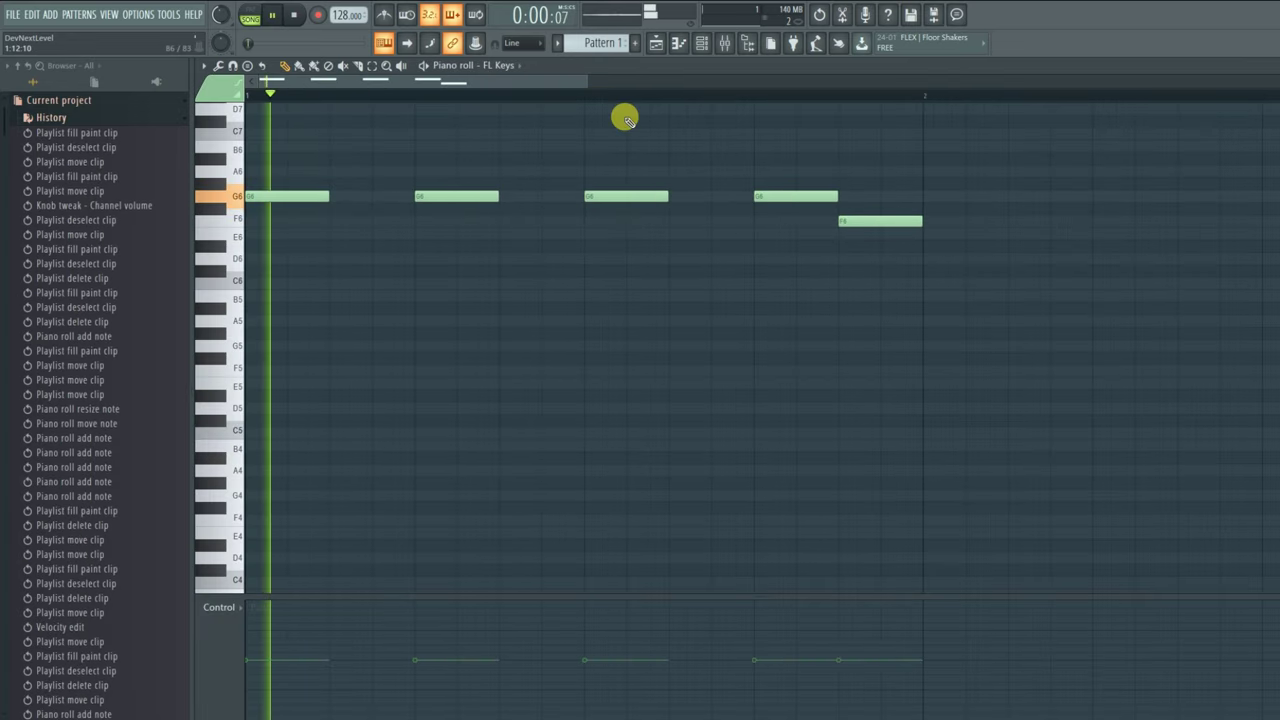
pyautogui.scroll(-2, 535, 95)
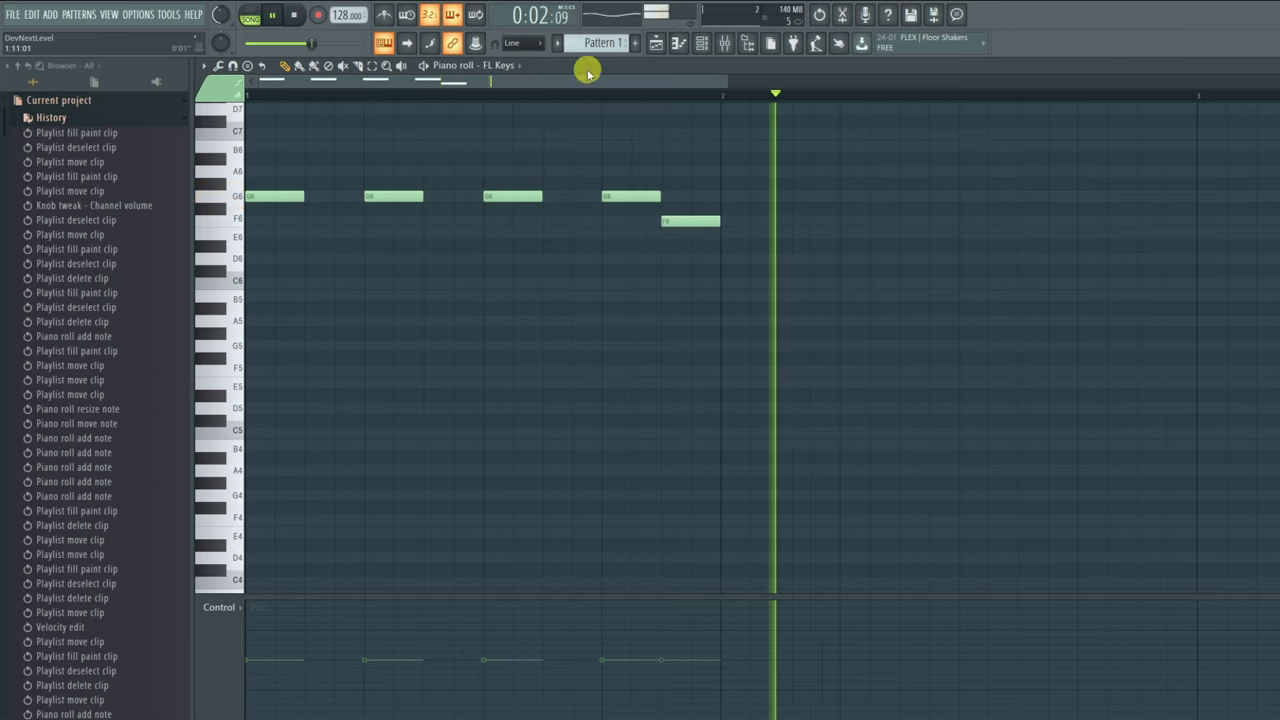
pyautogui.press('space')
# - Place a second Pattern 1 clip at bar 2 on Track 1 and play the two-bar loop
pyautogui.click(656, 43)
pyautogui.click(680, 118)
pyautogui.press('space')
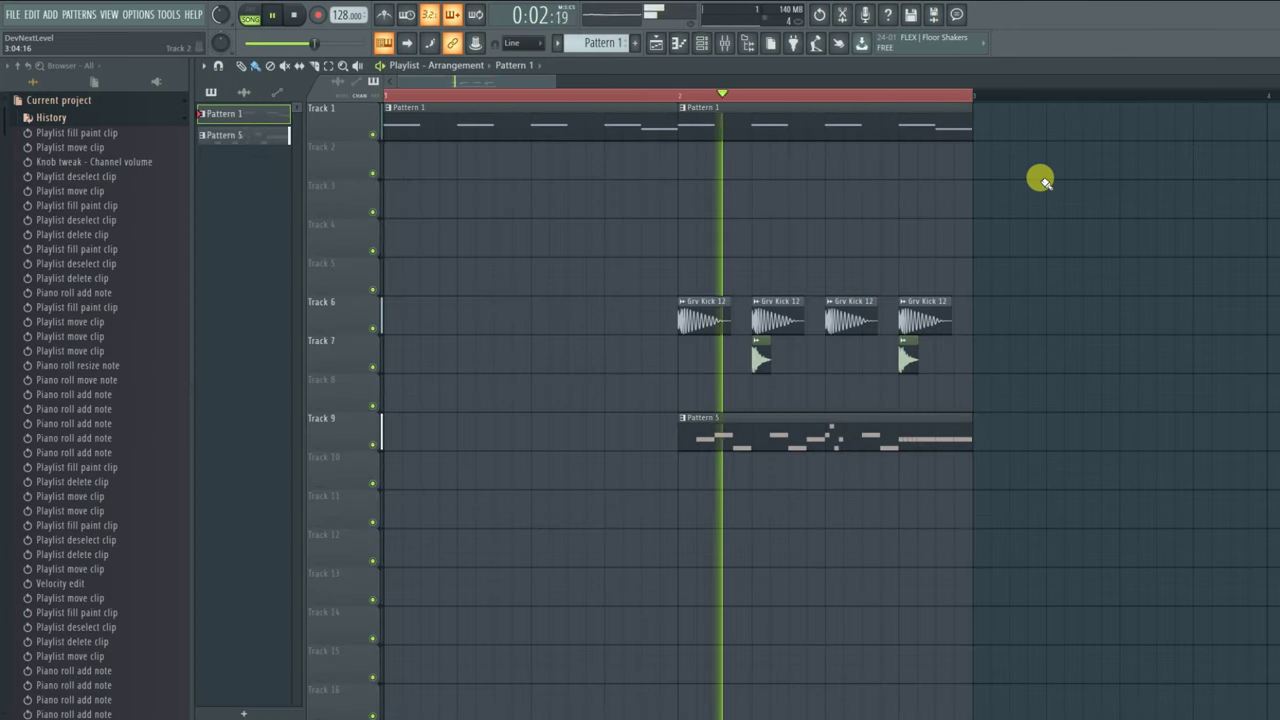
pyautogui.press('space')
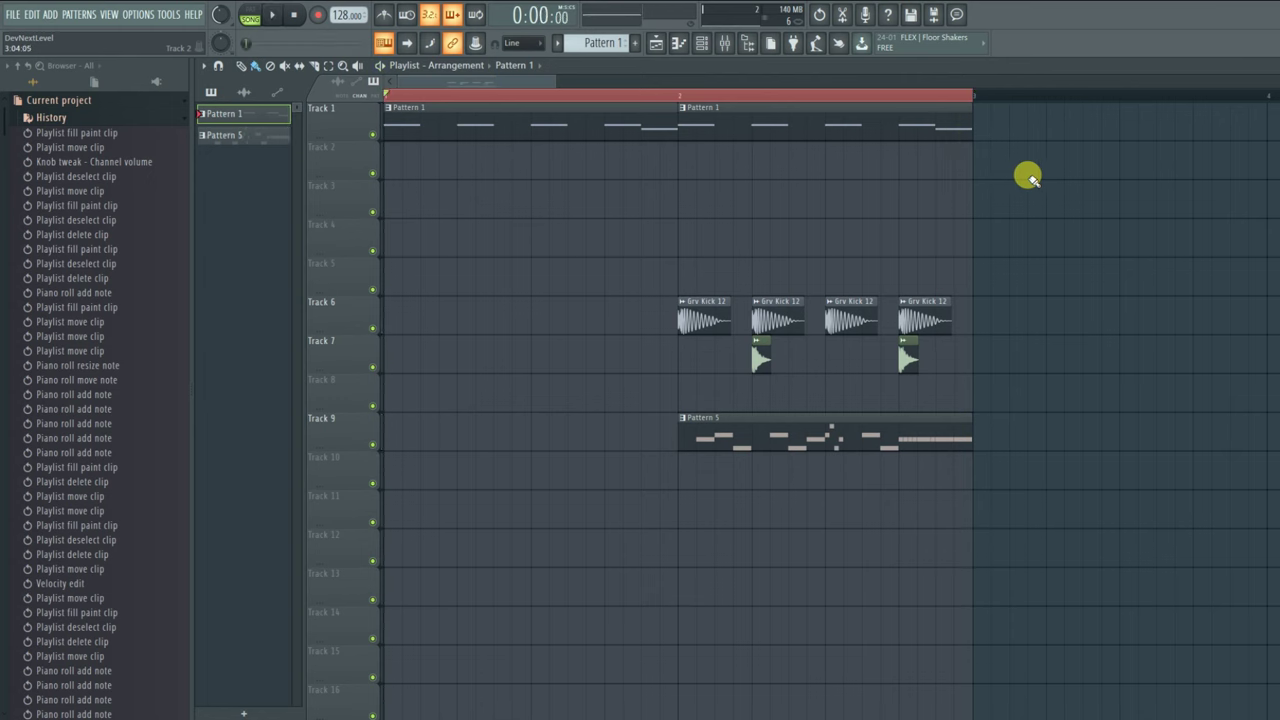
# - Create Pattern 6, place its clip on Track 2 at beat 4 of bar 1, and show its channel rack
pyautogui.scroll(-5, 602, 46)
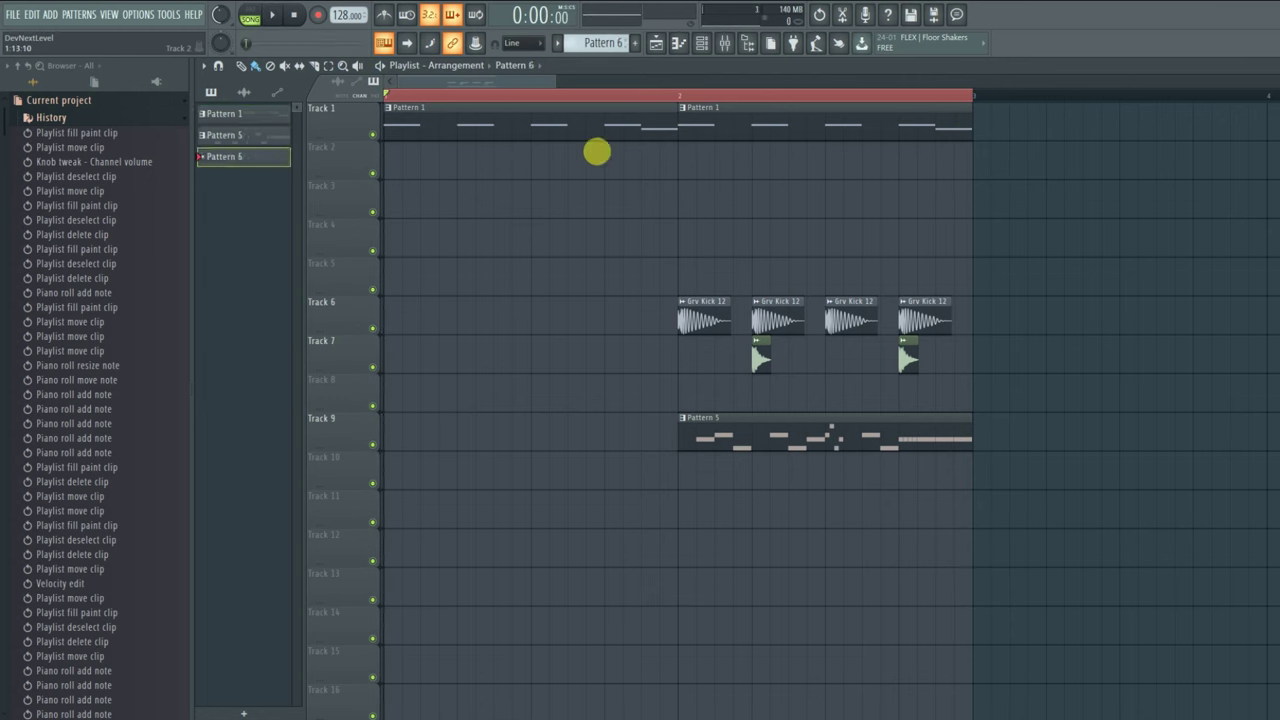
pyautogui.click(610, 164)
pyautogui.doubleClick(648, 168)
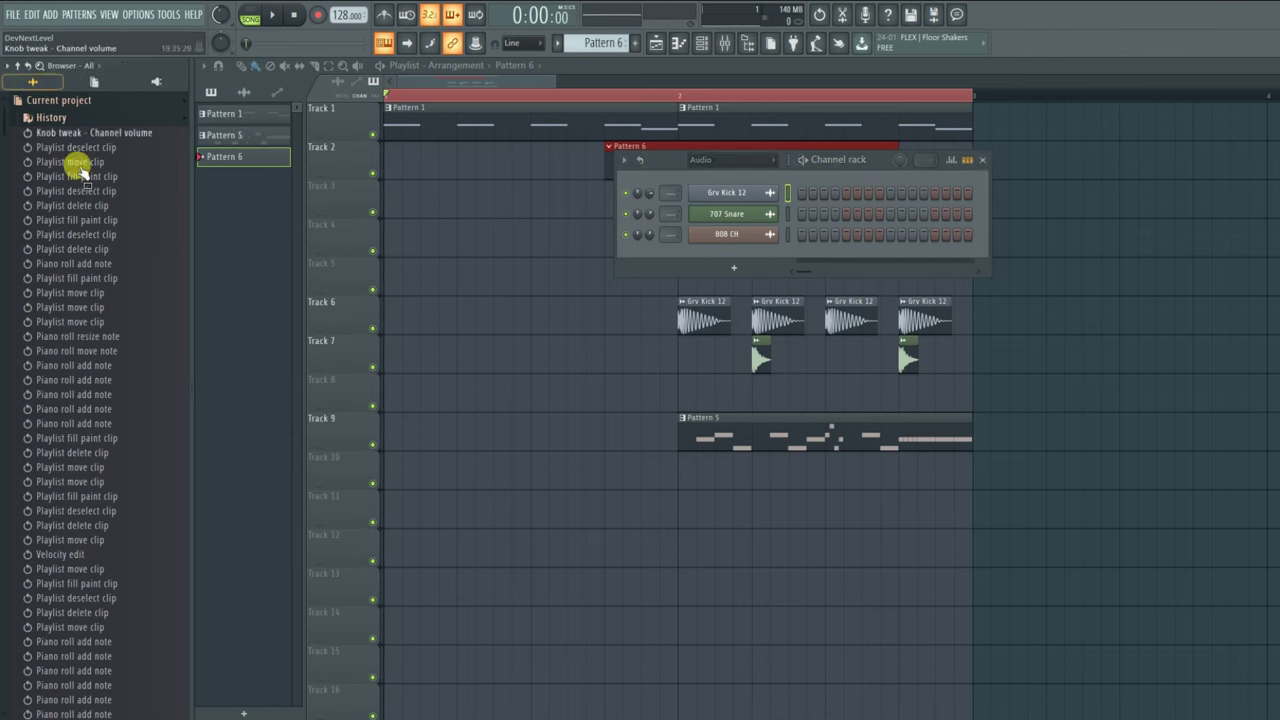
# - Browse the Drums packs and audition samples in the Percussion folder, including Industrial Bongo
pyautogui.click(48, 119)
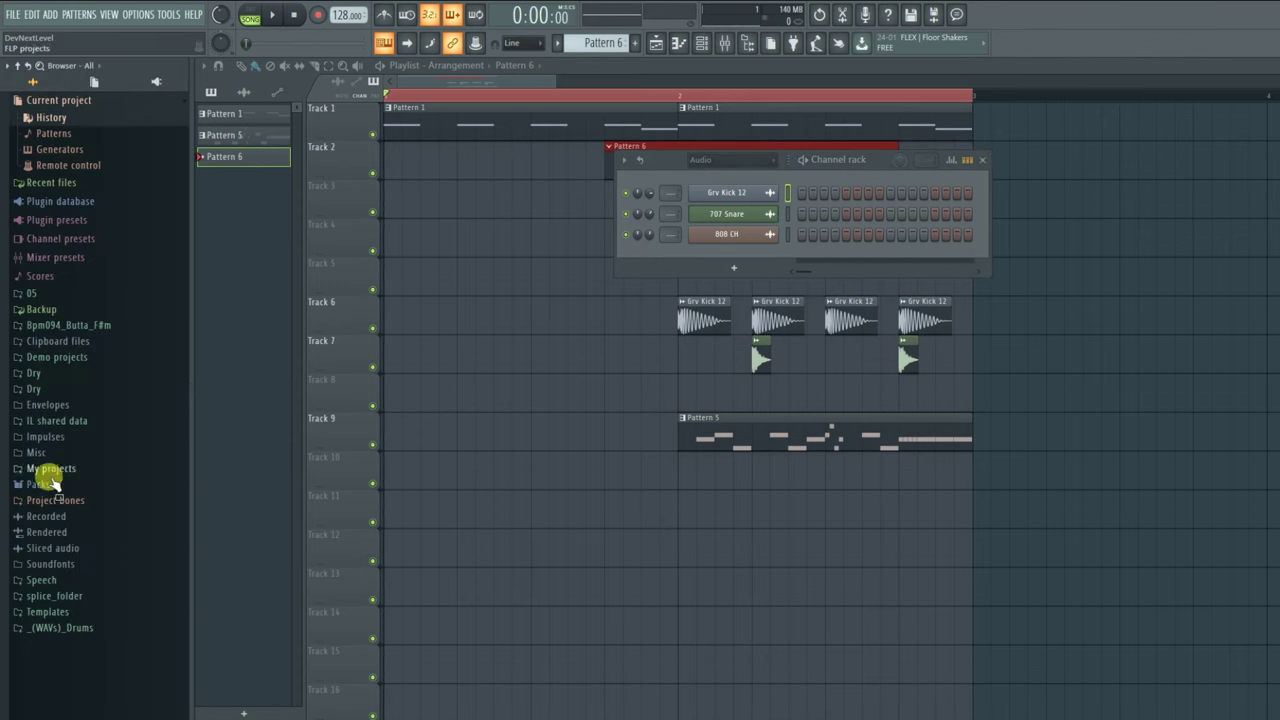
pyautogui.click(40, 484)
pyautogui.scroll(-3, 100, 420)
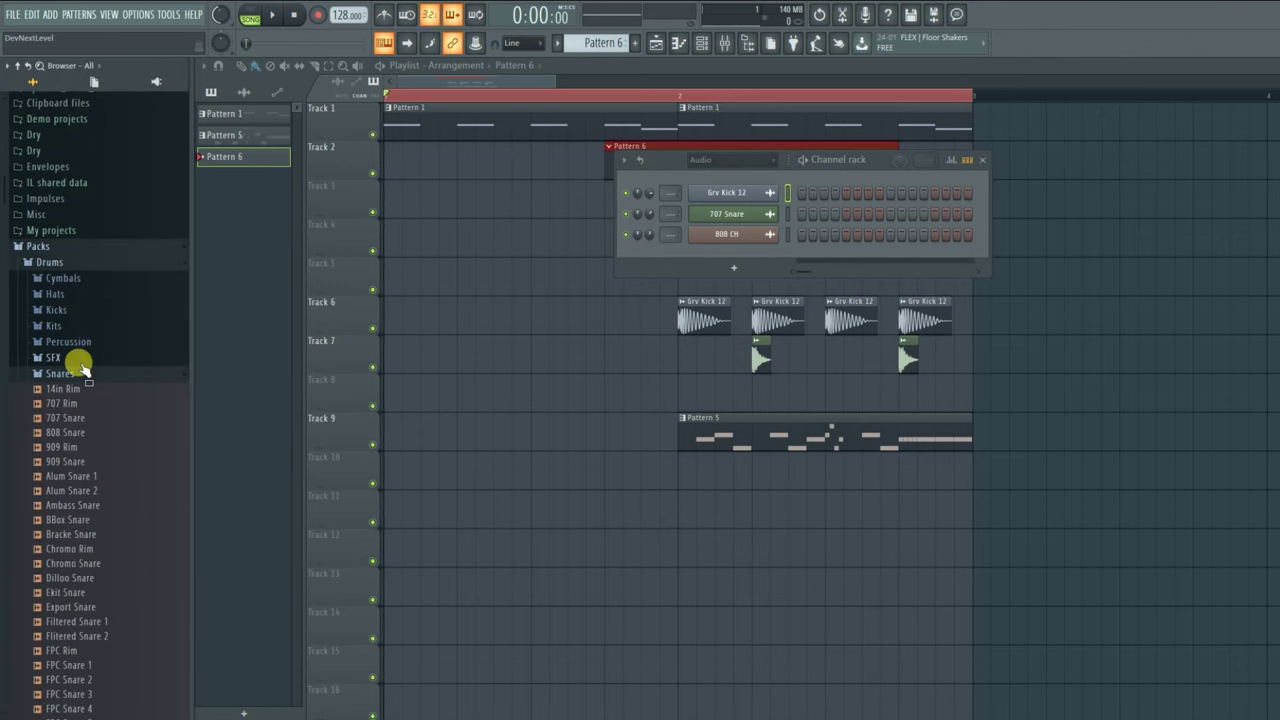
pyautogui.click(60, 379)
pyautogui.click(95, 382)
pyautogui.scroll(-8, 89, 370)
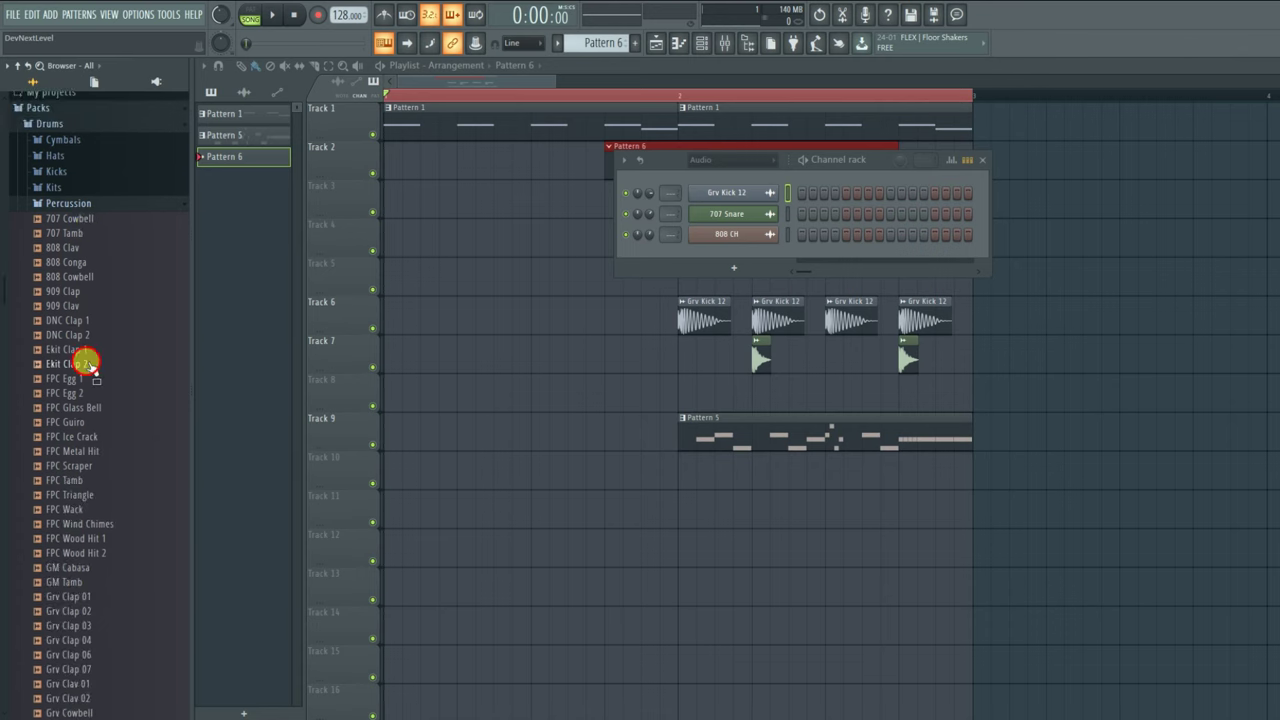
pyautogui.moveTo(92, 466); pyautogui.dragTo(95, 468)
pyautogui.scroll(-8, 95, 450)
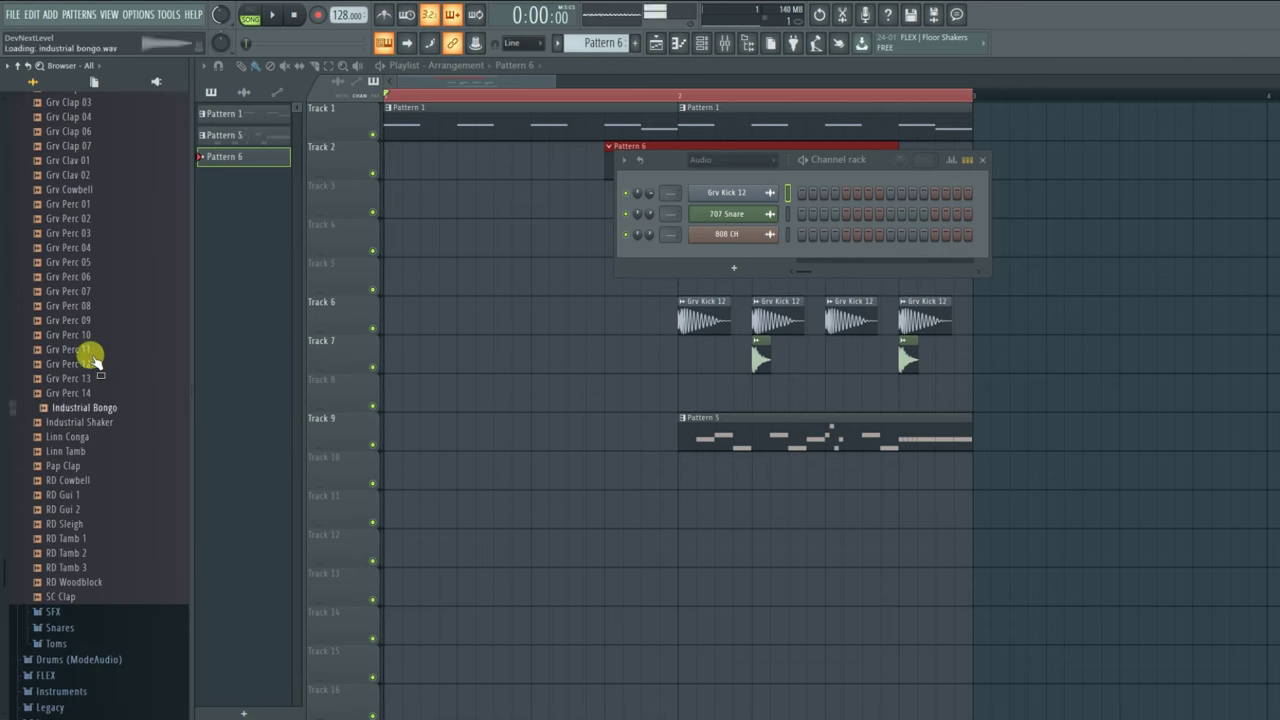
# - Audition samples in the Toms folder and load VidG Tom as a new channel
pyautogui.click(57, 644)
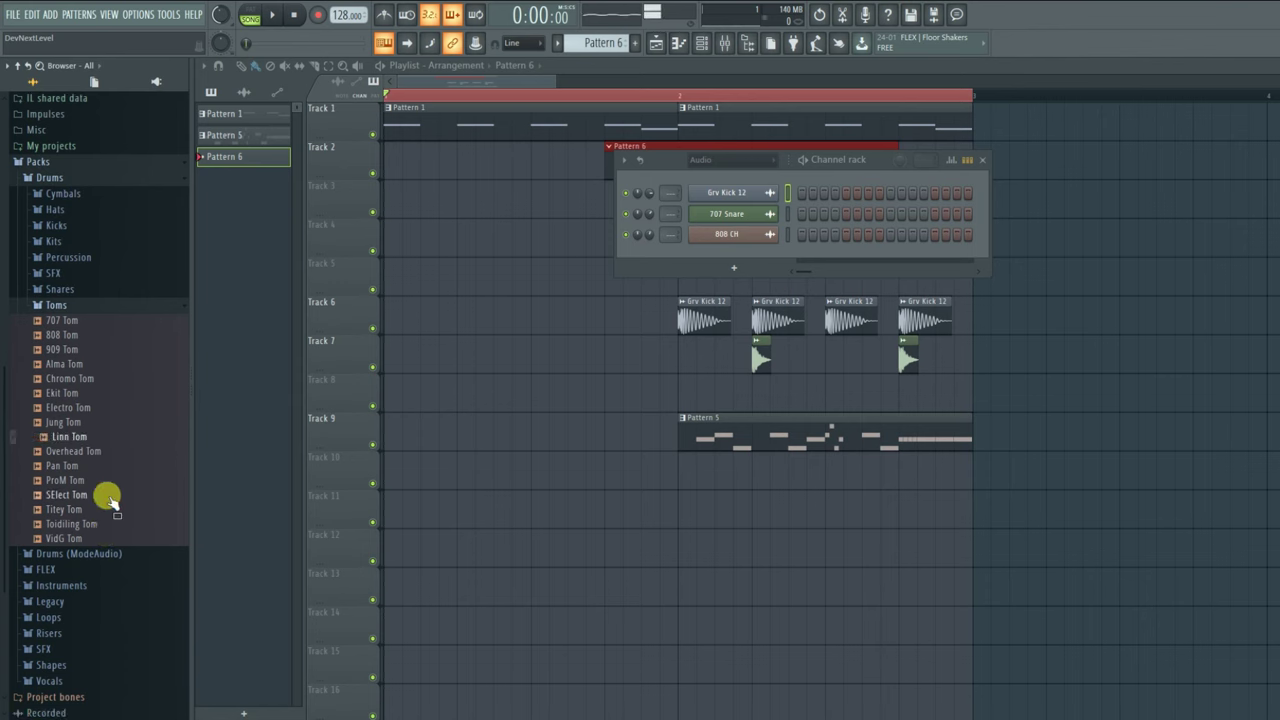
pyautogui.click(104, 546)
pyautogui.moveTo(104, 546); pyautogui.dragTo(731, 258)
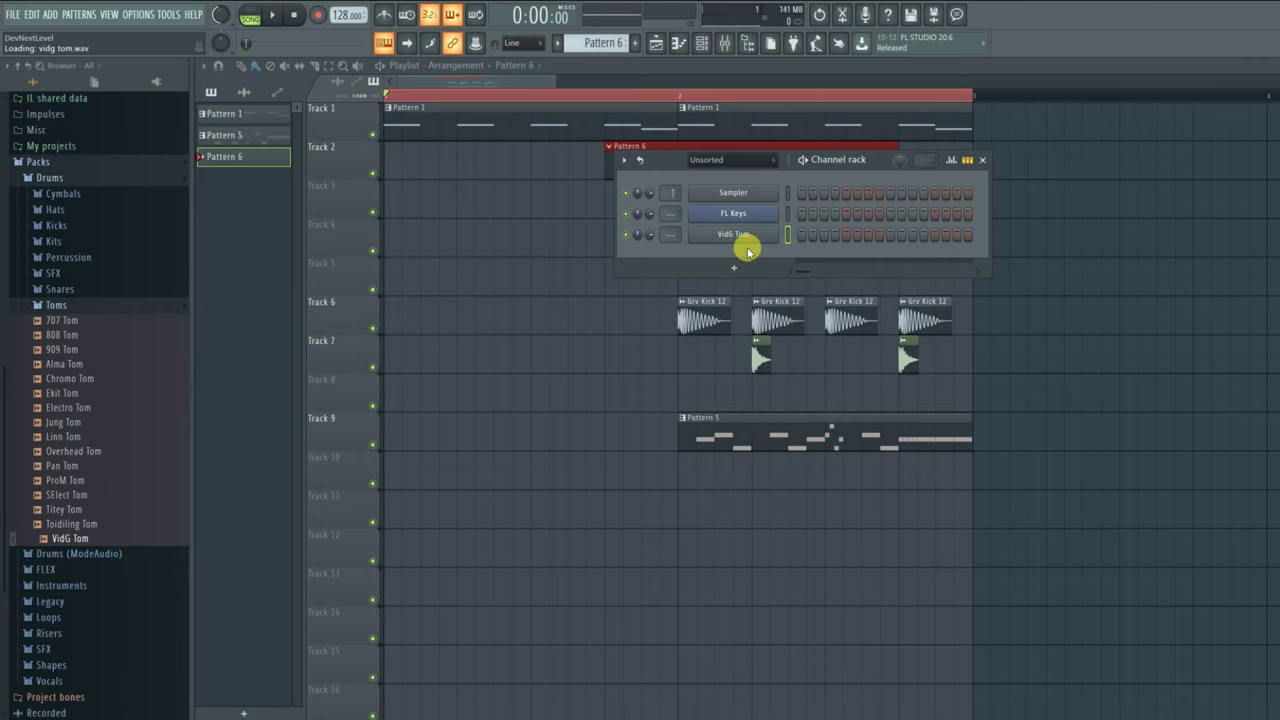
# - Add a C7 note at the start of bar 1 in the VidG Tom piano roll
pyautogui.rightClick(748, 252)
pyautogui.click(789, 237)
pyautogui.click(255, 271)
pyautogui.moveTo(240, 243); pyautogui.dragTo(247, 135)
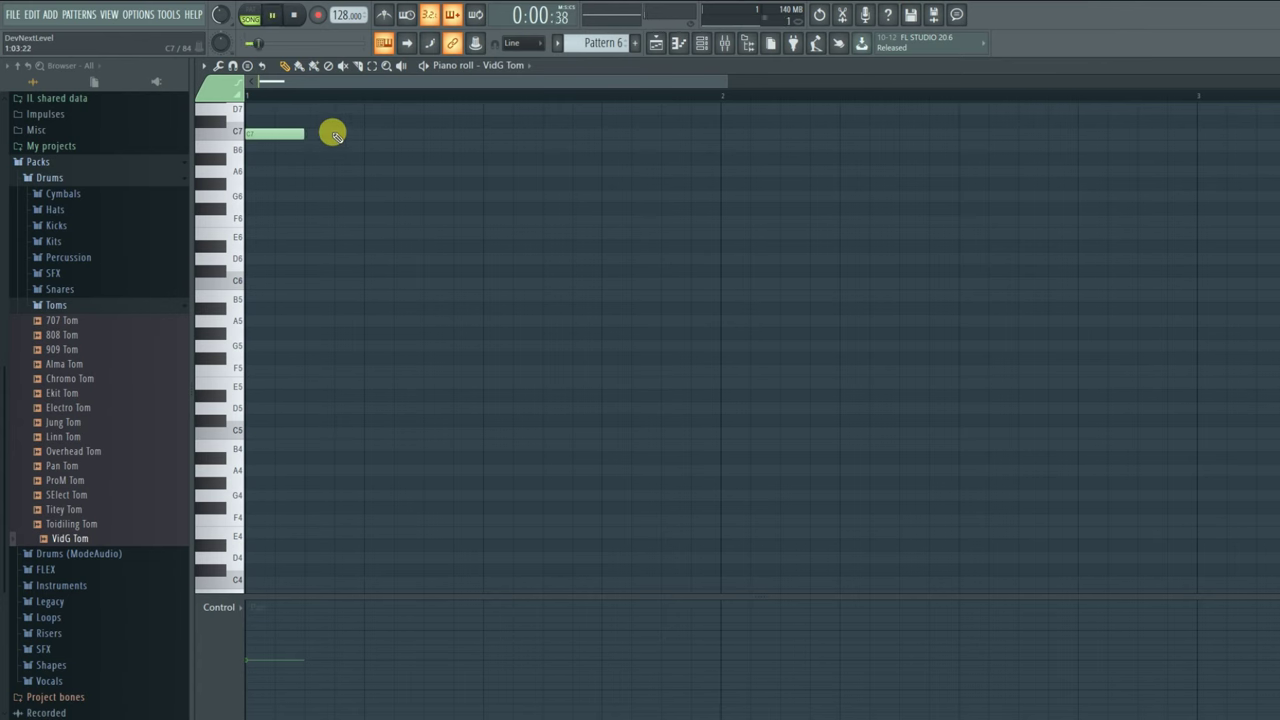
# - Play the arrangement and move the Pattern 6 clip on Track 2 to beat 3 of bar 1
pyautogui.click(660, 46)
pyautogui.press('space')
pyautogui.press('space')
pyautogui.press('space')
pyautogui.moveTo(678, 172); pyautogui.dragTo(608, 182)
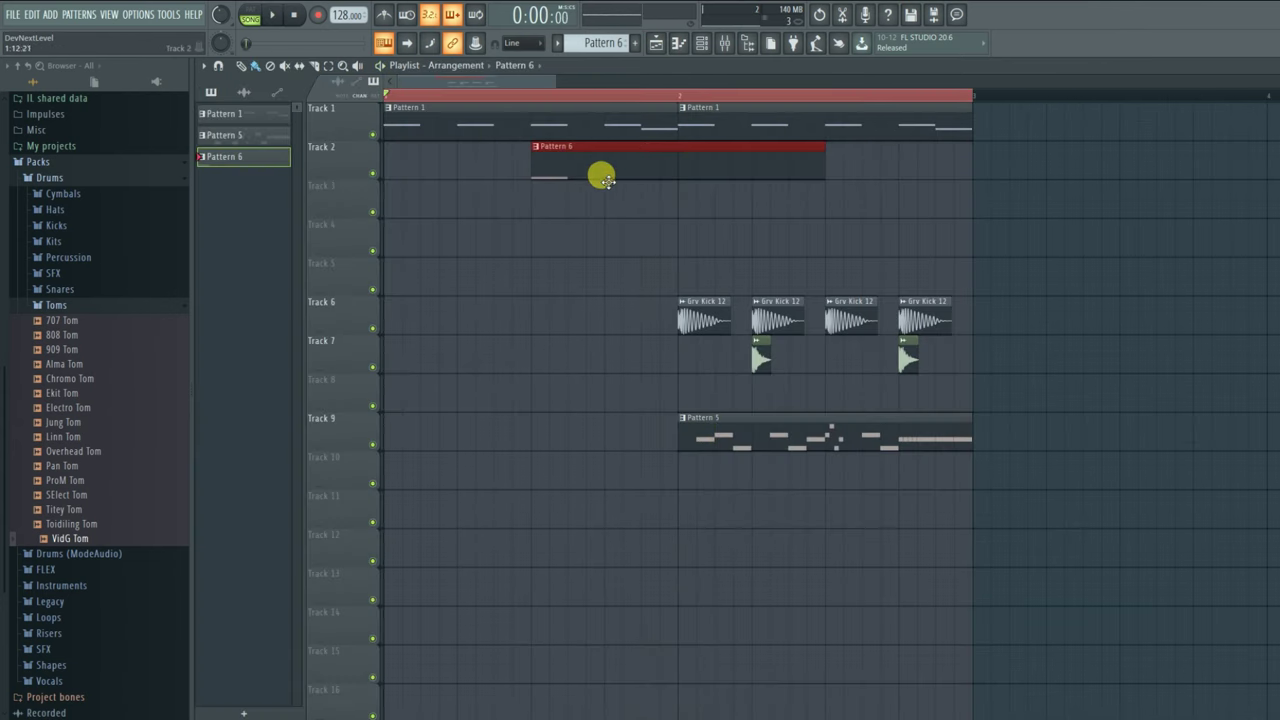
# - Mute Track 2 and play the start of the loop repeatedly without the tom
pyautogui.click(375, 176)
pyautogui.press('space')
pyautogui.press('space')
pyautogui.press('space')
pyautogui.press('space')
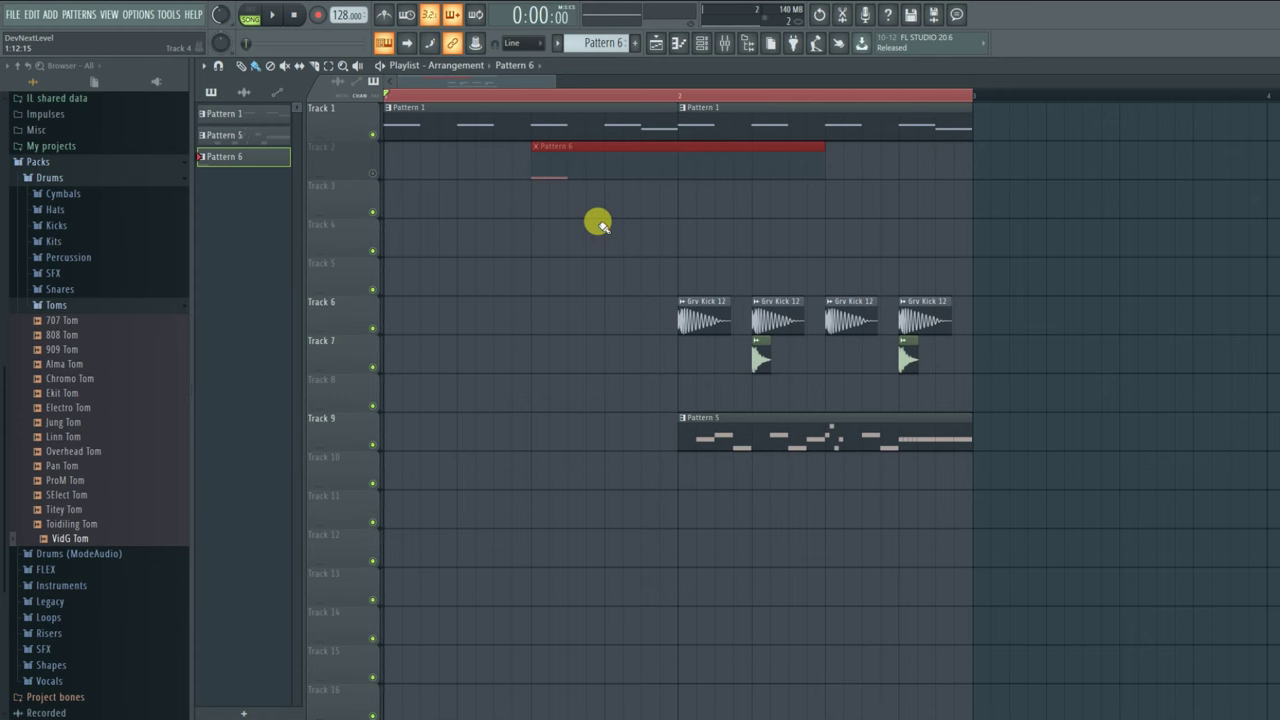
pyautogui.press('space')
pyautogui.press('space')
pyautogui.press('space')
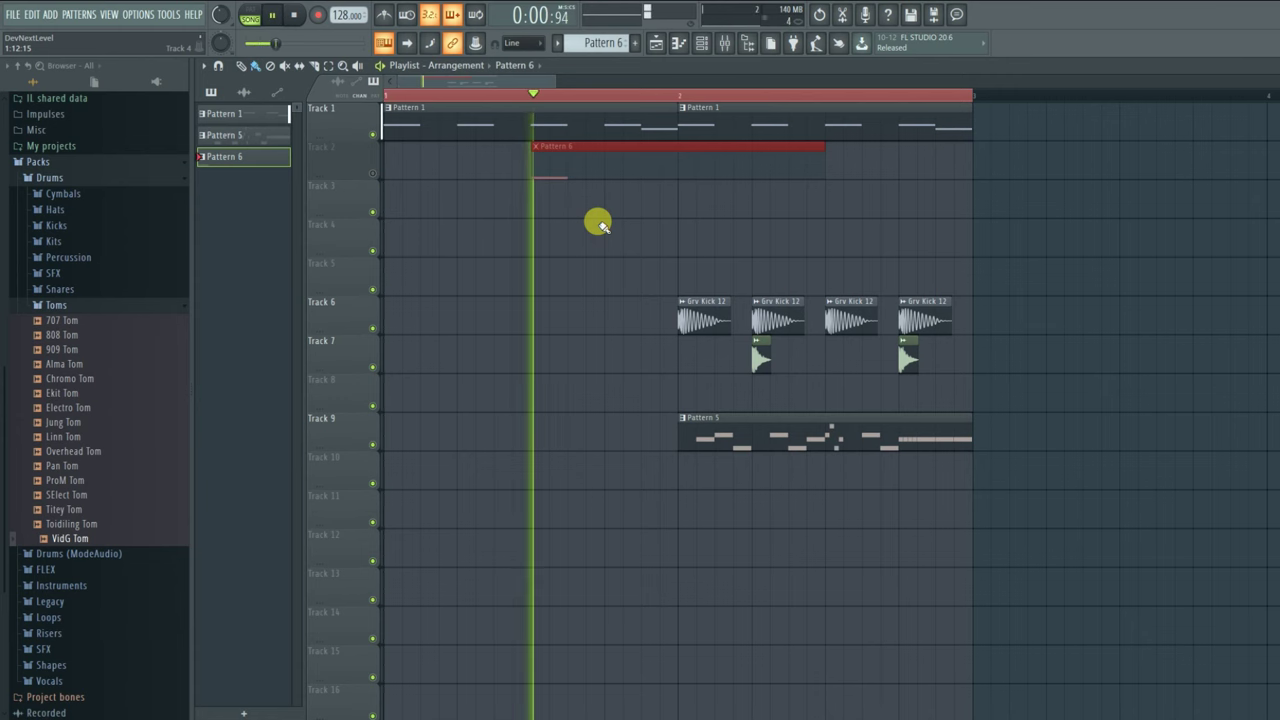
pyautogui.press('space')
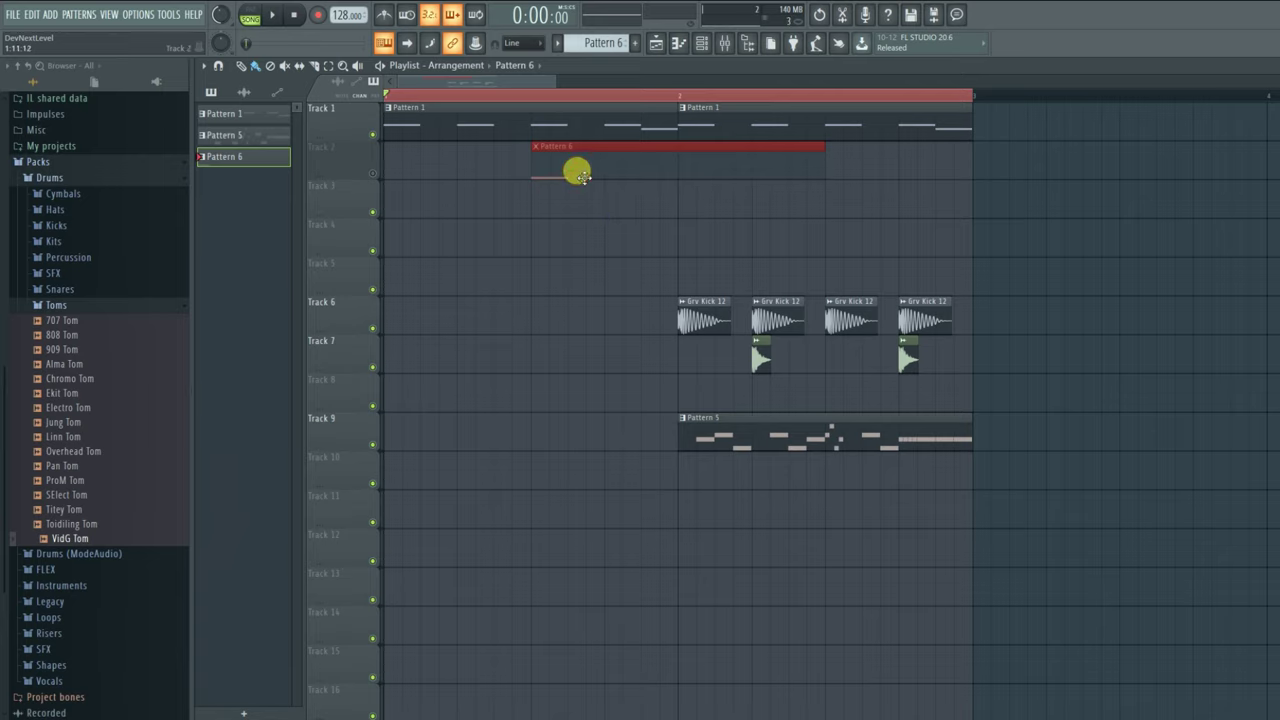
# - Open Pattern 6 in the piano roll and set the main snap to 1/3 beat
pyautogui.doubleClick(577, 171)
pyautogui.click(523, 46)
pyautogui.click(521, 57)
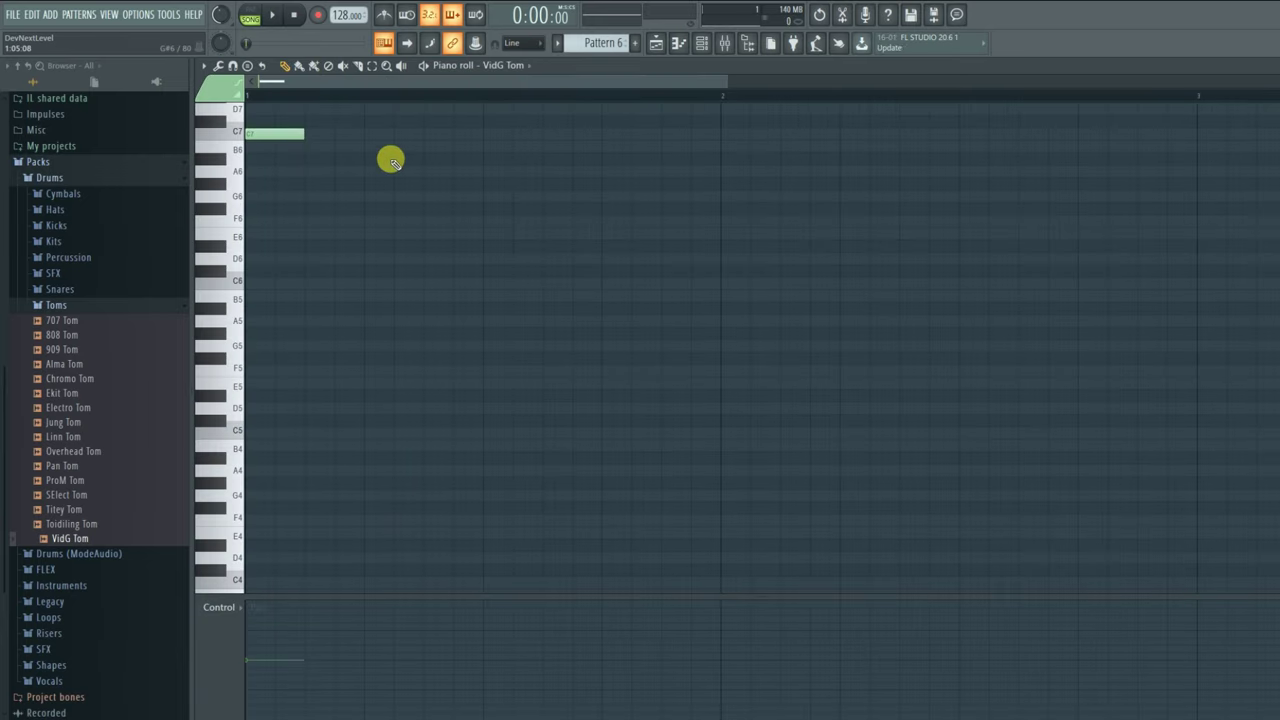
pyautogui.click(523, 43)
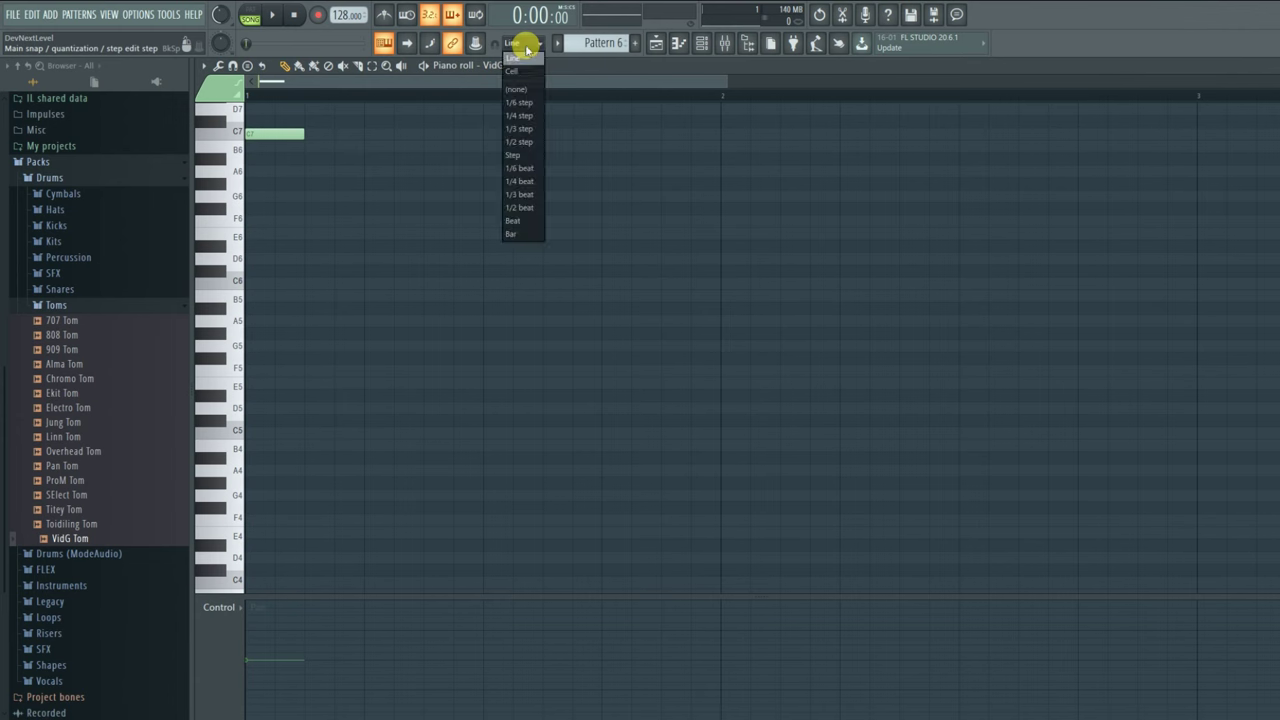
pyautogui.click(528, 195)
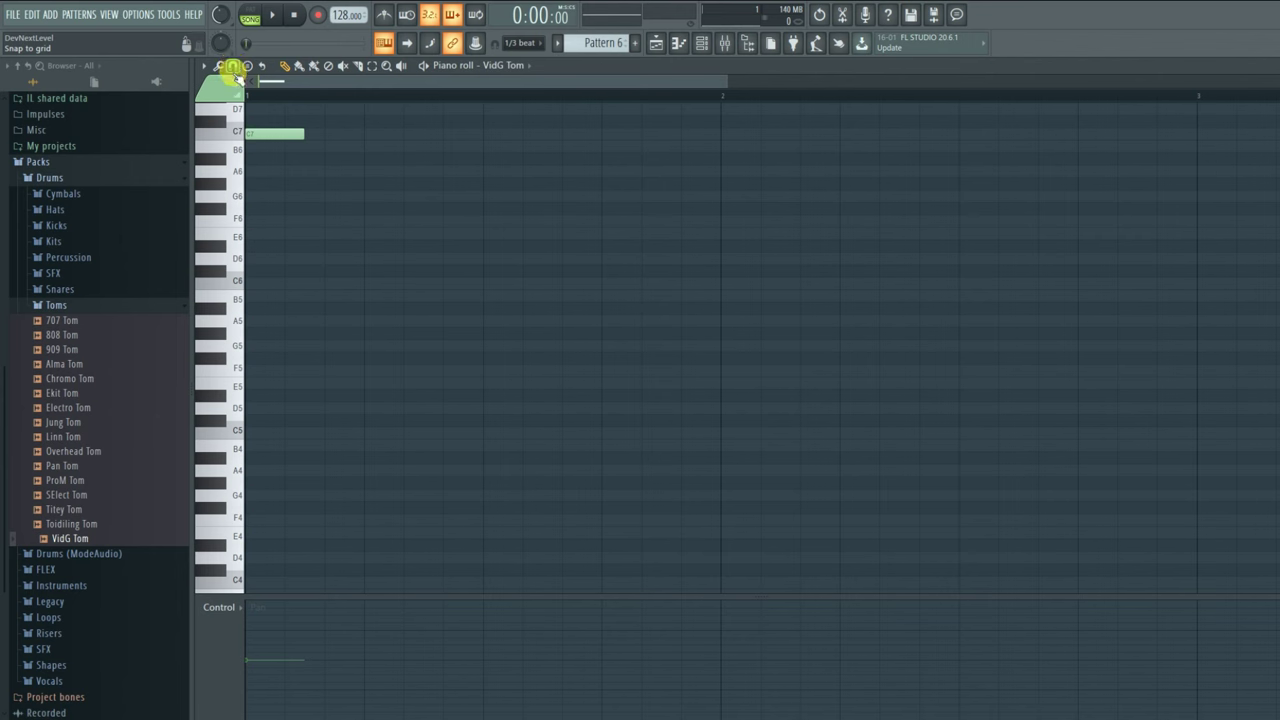
# - Add a descending triplet tom run of A#6, A6, G6, F6 and C6 at 1/3-beat spacing after the C7 note
pyautogui.click(290, 158)
pyautogui.click(330, 171)
pyautogui.click(367, 196)
pyautogui.click(410, 221)
pyautogui.moveTo(440, 240); pyautogui.dragTo(447, 276)
# - Play the arrangement with Track 2 unmuted and delete the bar 1 Pattern 1 clip
pyautogui.click(656, 44)
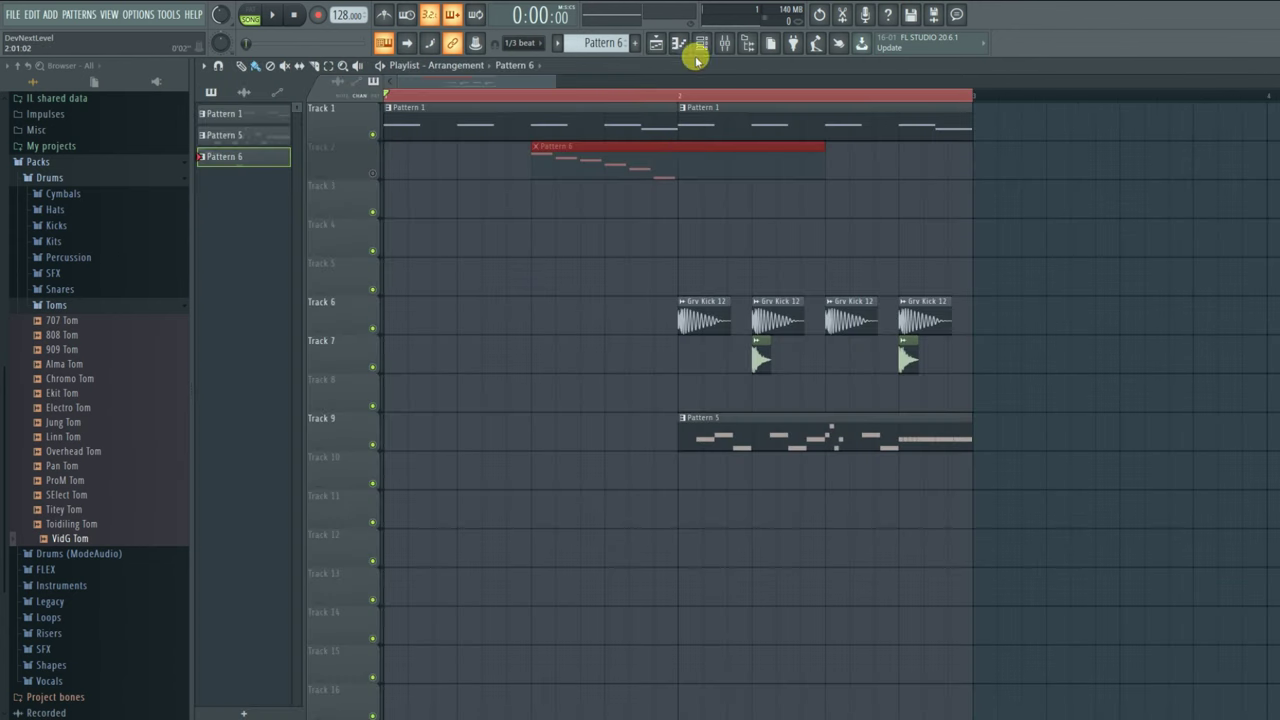
pyautogui.press('space')
pyautogui.click(373, 174)
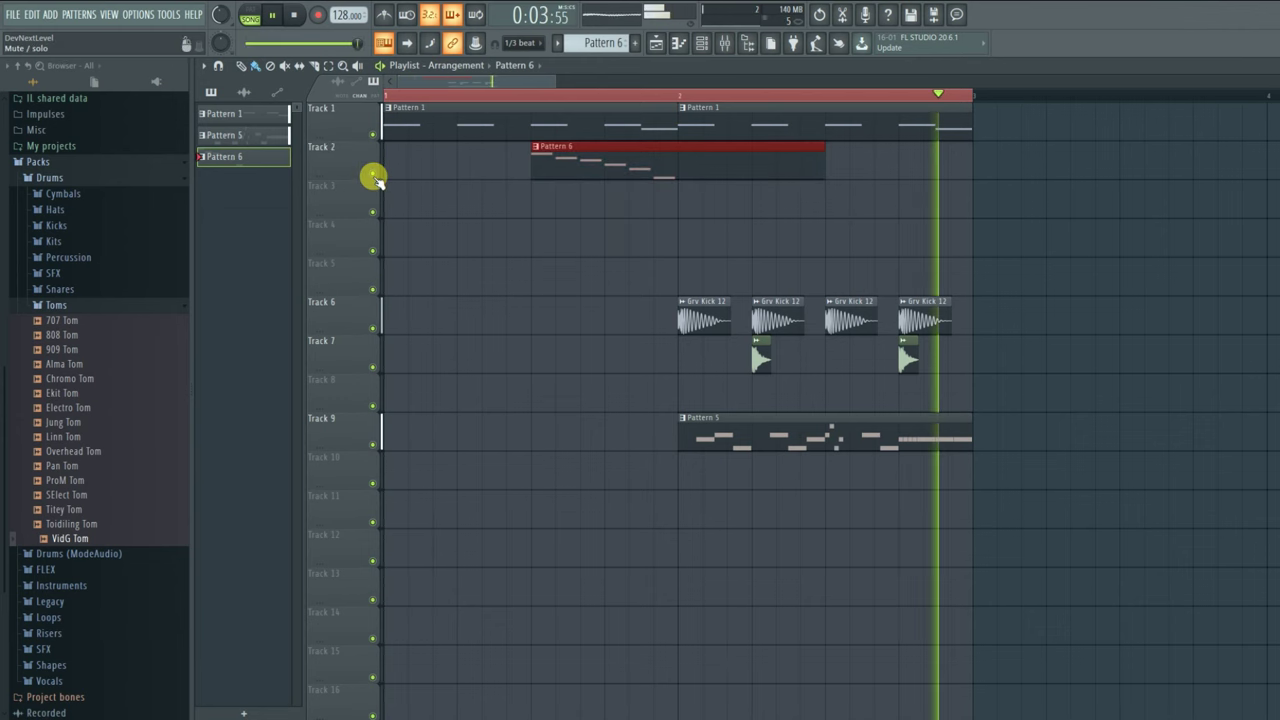
pyautogui.rightClick(600, 118)
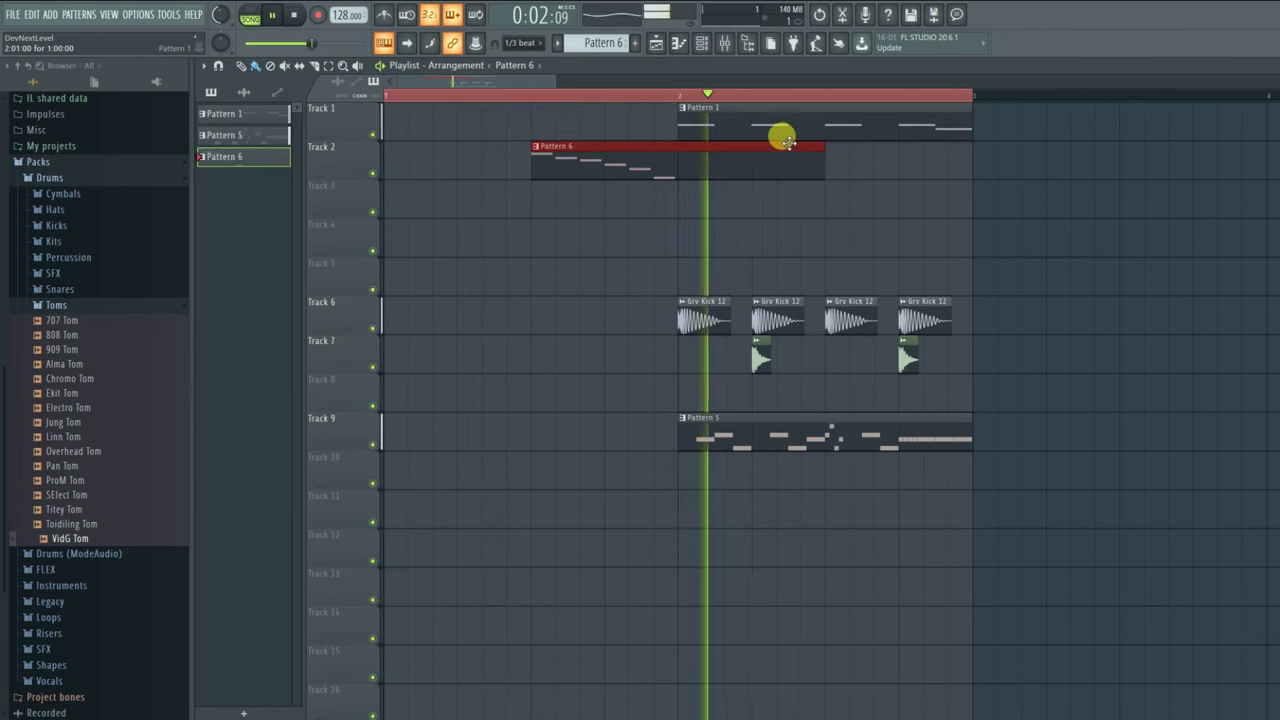
# - In Pattern 6, set the snap to Line, move the F6 and C#6 toms to steps 7 and 8, and shorten the G6 note to one step
pyautogui.press('space')
pyautogui.doubleClick(589, 166)
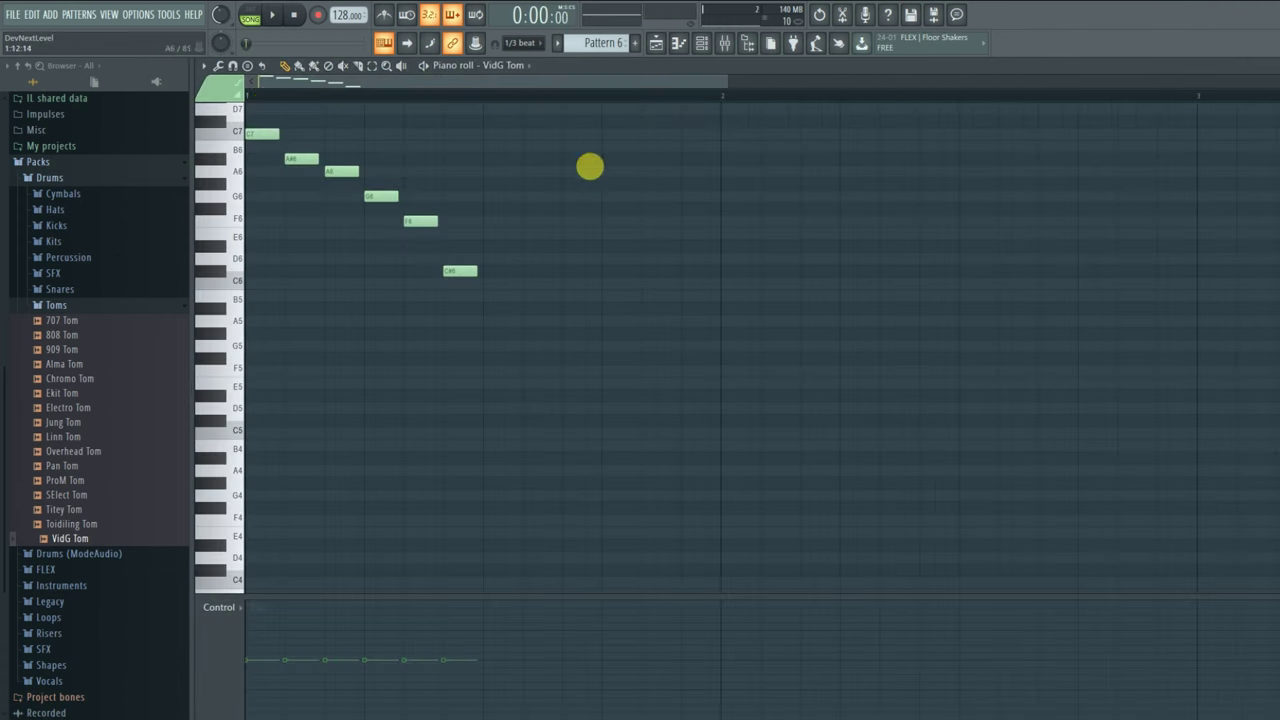
pyautogui.press('space')
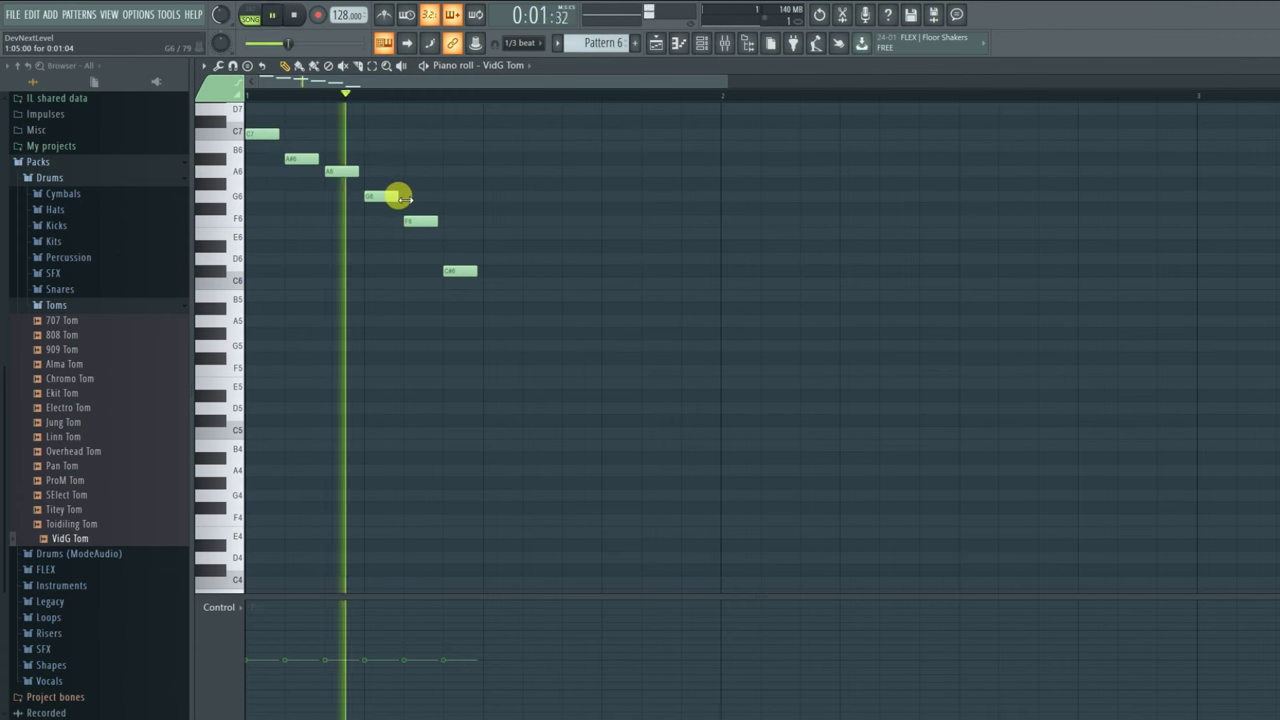
pyautogui.click(520, 42)
pyautogui.click(522, 60)
pyautogui.moveTo(421, 218); pyautogui.dragTo(441, 220)
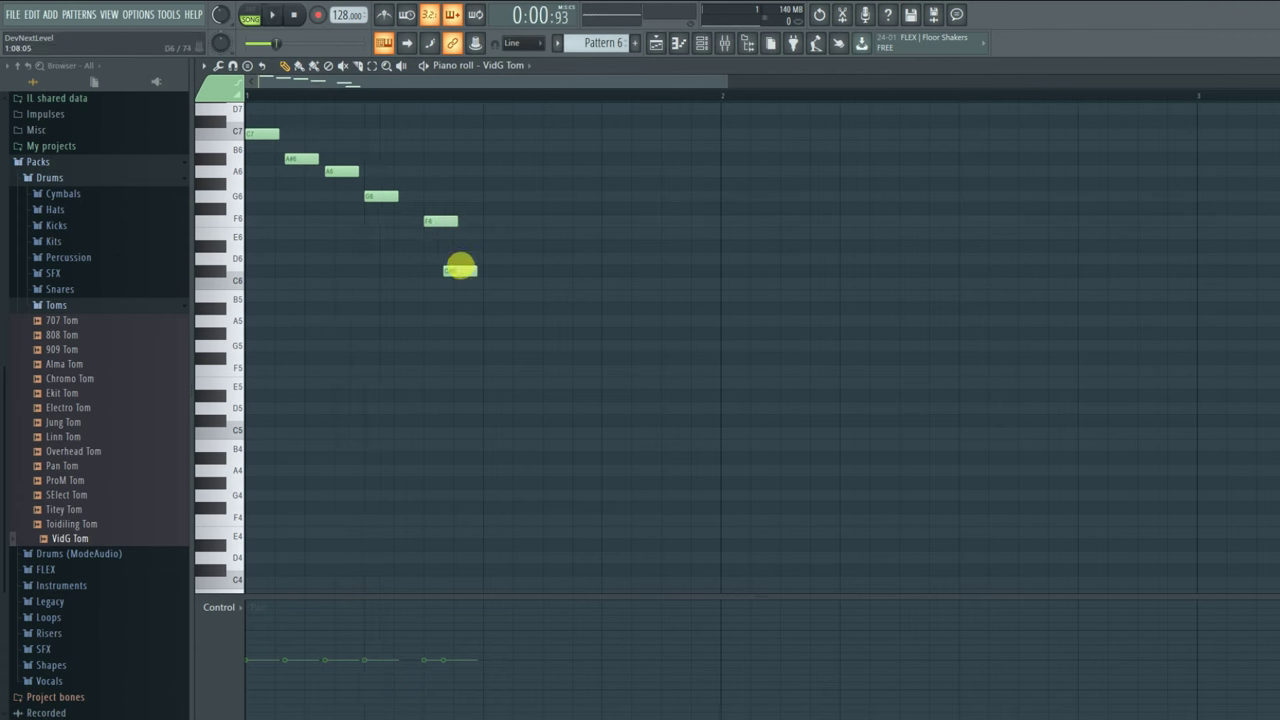
pyautogui.moveTo(460, 275); pyautogui.dragTo(471, 274)
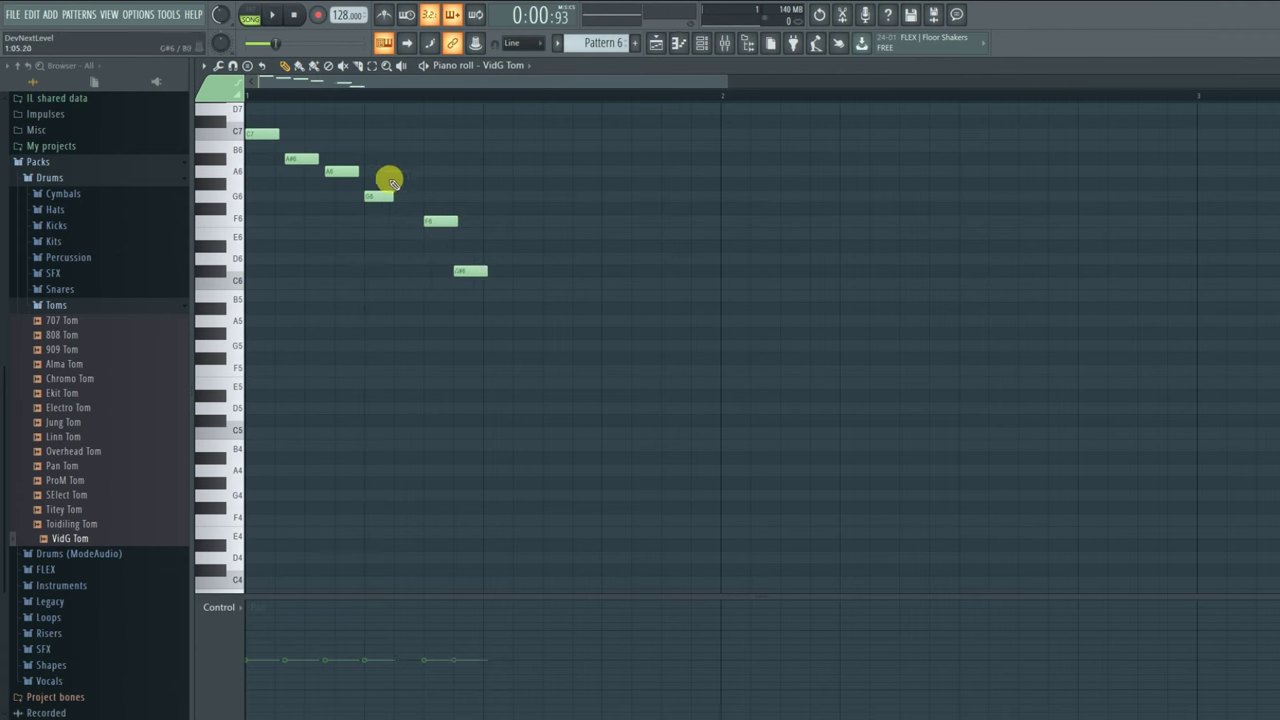
# - Chop the shortened G6 tom note into four equal repeats with the default chopper pattern
pyautogui.click(378, 196)
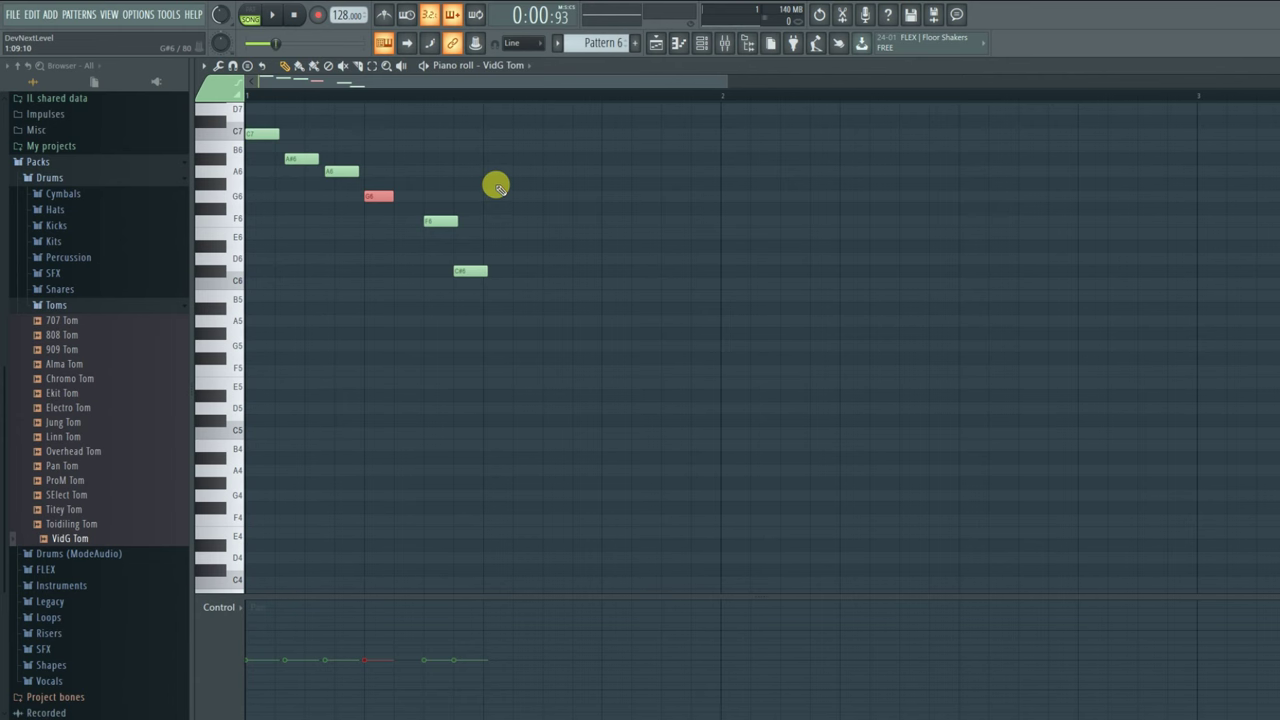
pyautogui.hotkey('alt', 'u')
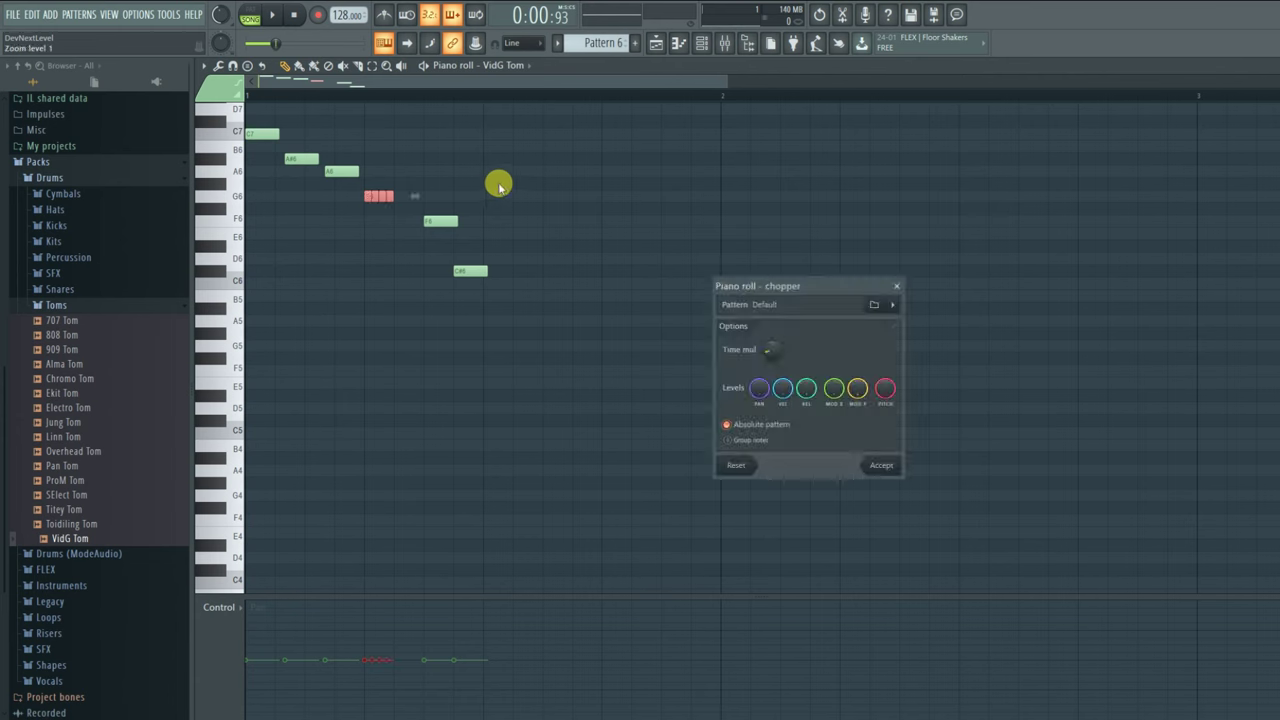
pyautogui.click(887, 466)
# - Play the arrangement several times to check how the chopped tom fill leads into the groove
pyautogui.press('space')
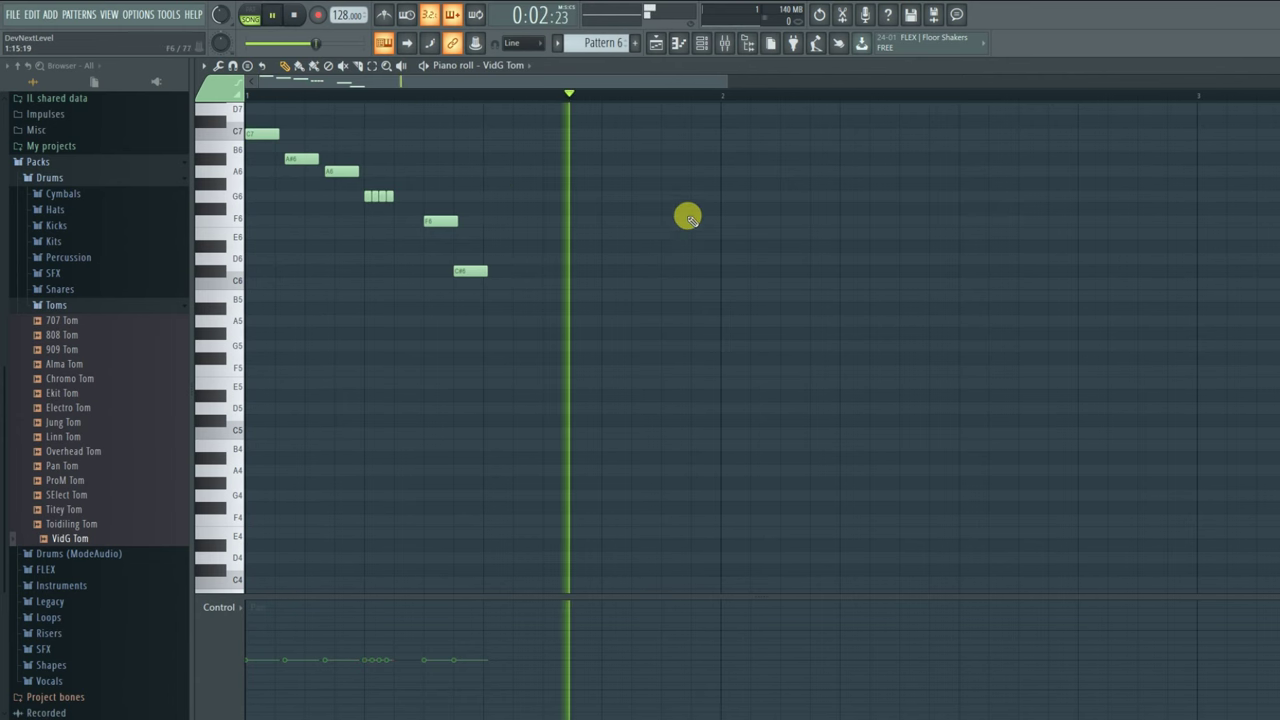
pyautogui.press('space')
pyautogui.press('space')
pyautogui.press('space')
pyautogui.press('space')
pyautogui.press('space')
pyautogui.press('space')
pyautogui.press('space')
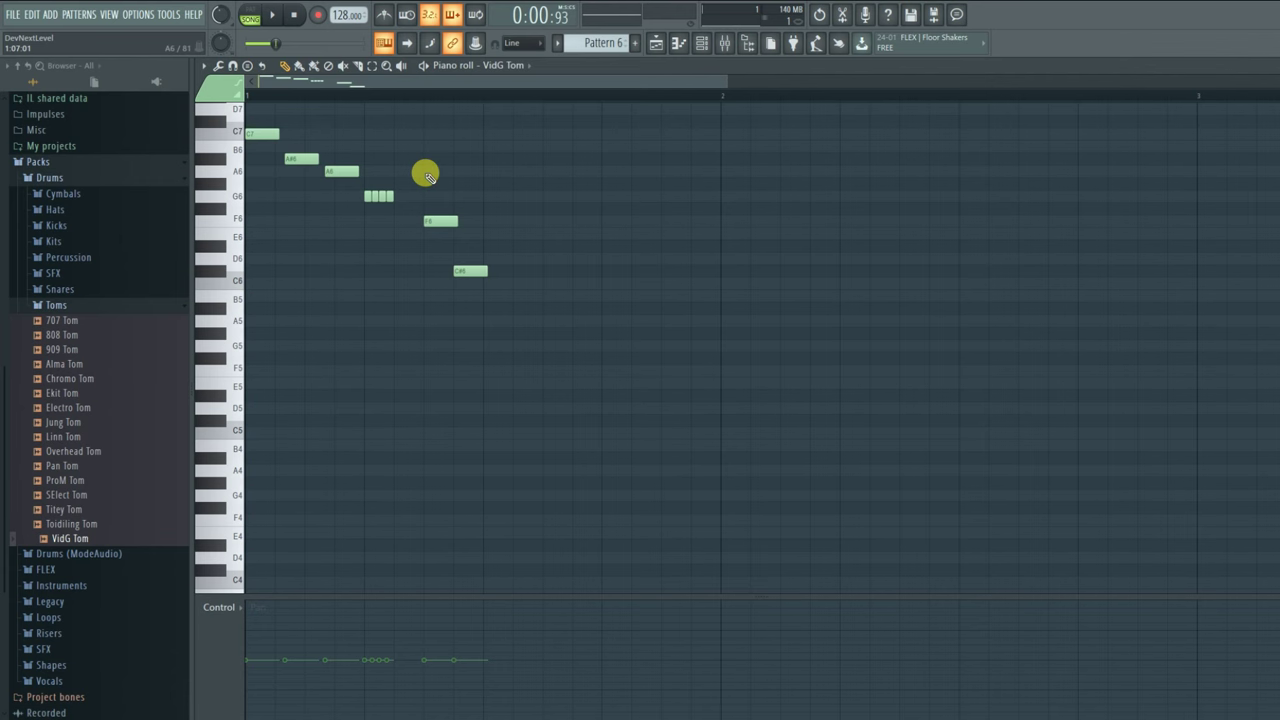
# - Replace the C7, A#6 and A6 toms with one-step notes on steps 1, 3 and 4, and chop the C7 into four
pyautogui.rightClick(265, 133)
pyautogui.rightClick(301, 158)
pyautogui.rightClick(341, 171)
pyautogui.click(258, 133)
pyautogui.click(312, 158)
pyautogui.click(340, 172)
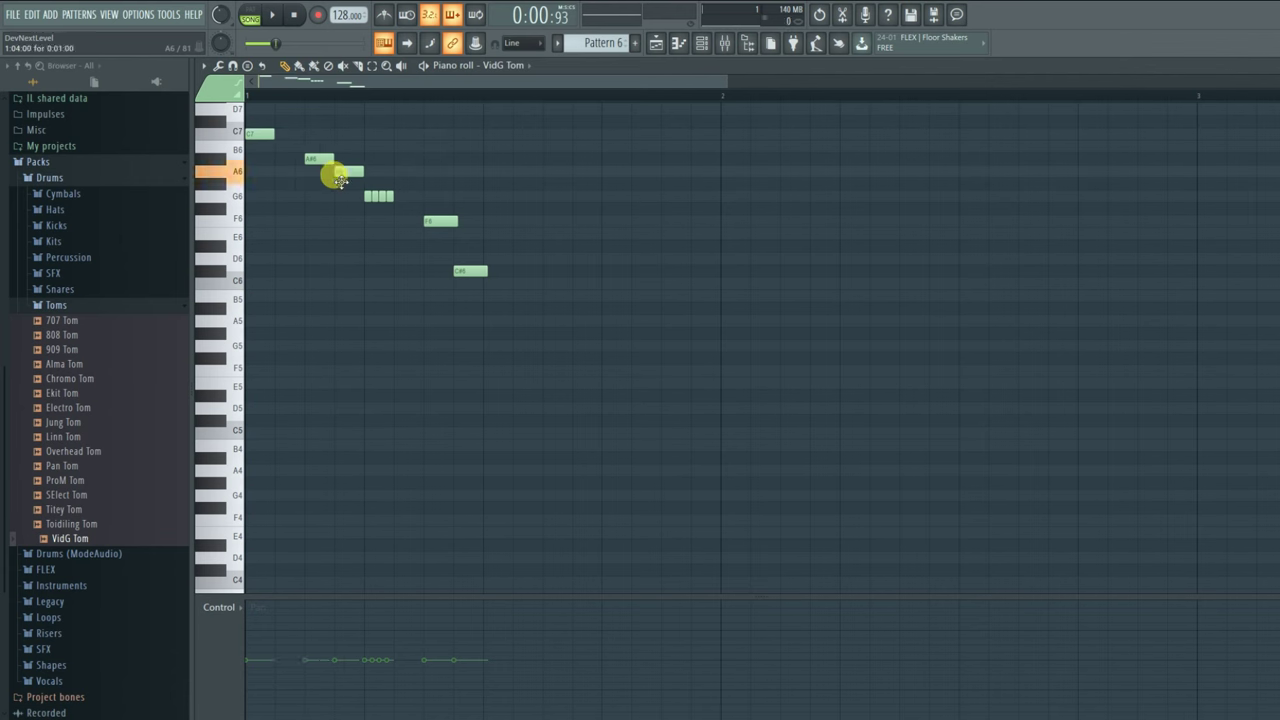
pyautogui.moveTo(409, 179); pyautogui.dragTo(258, 136)
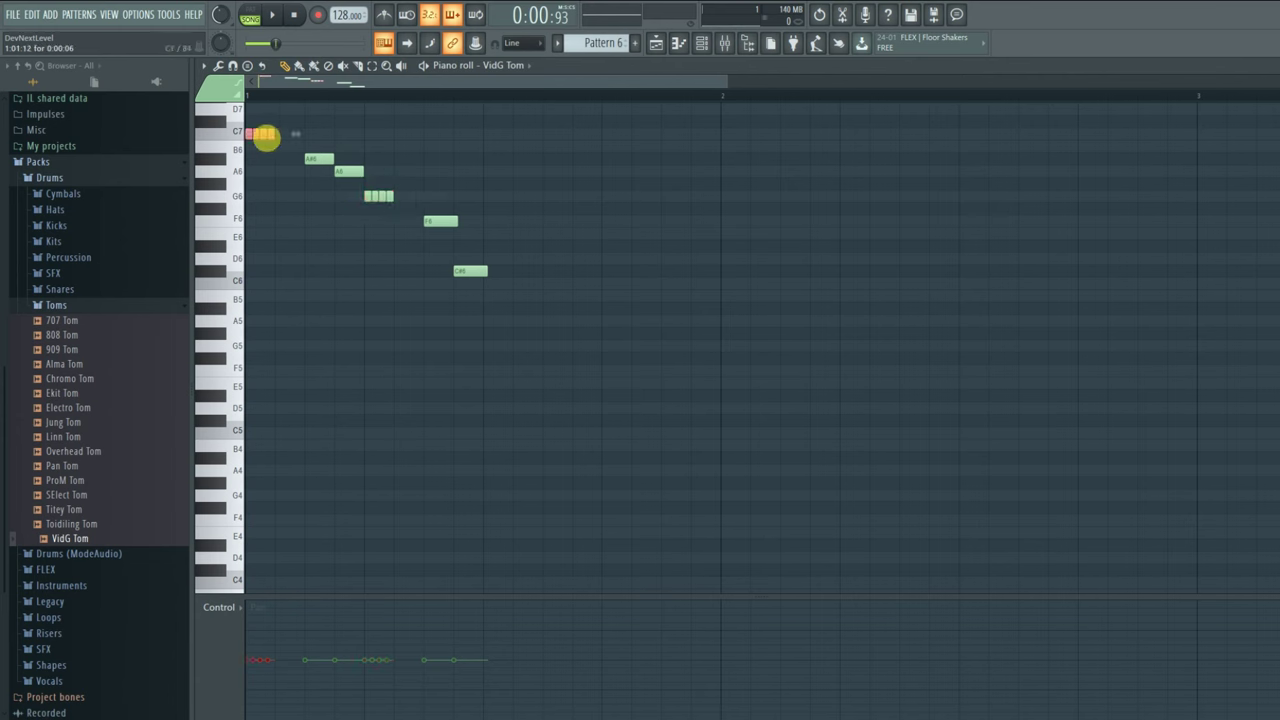
# - Play the reworked tom fill with the arrangement and examine its note spacing in Pattern 6's piano roll
pyautogui.press('space')
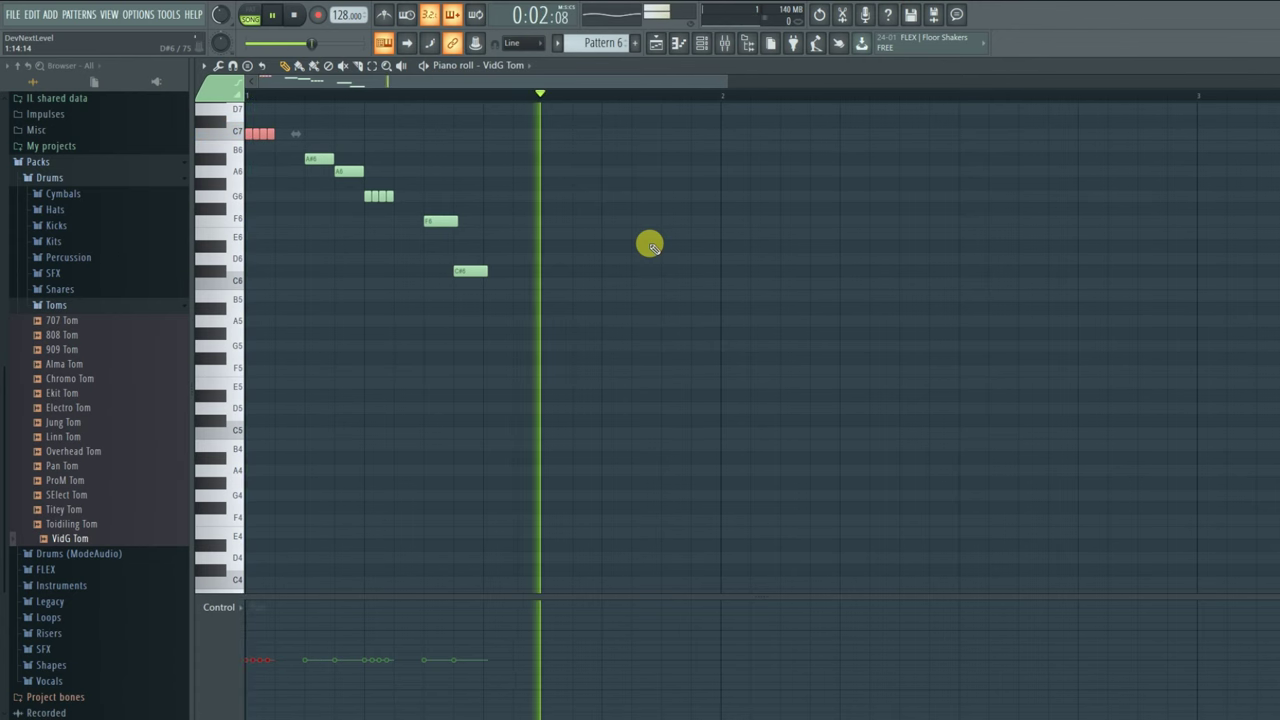
pyautogui.click(655, 43)
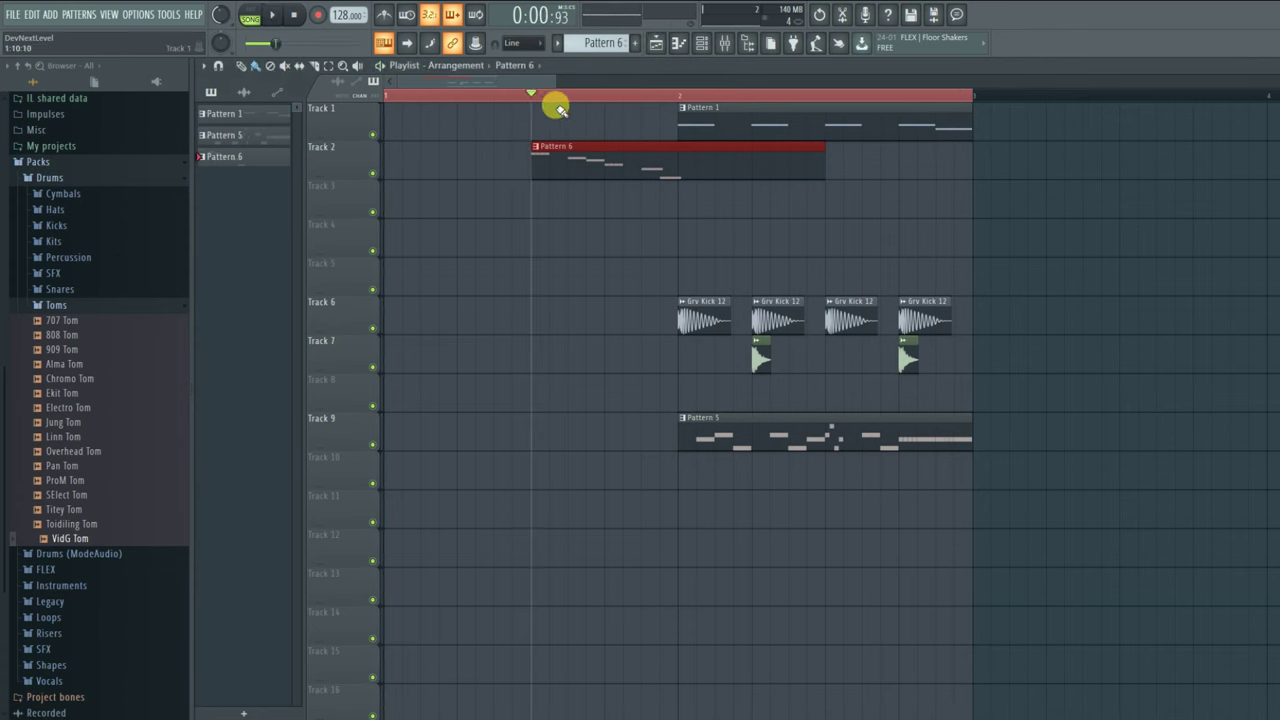
pyautogui.press('space')
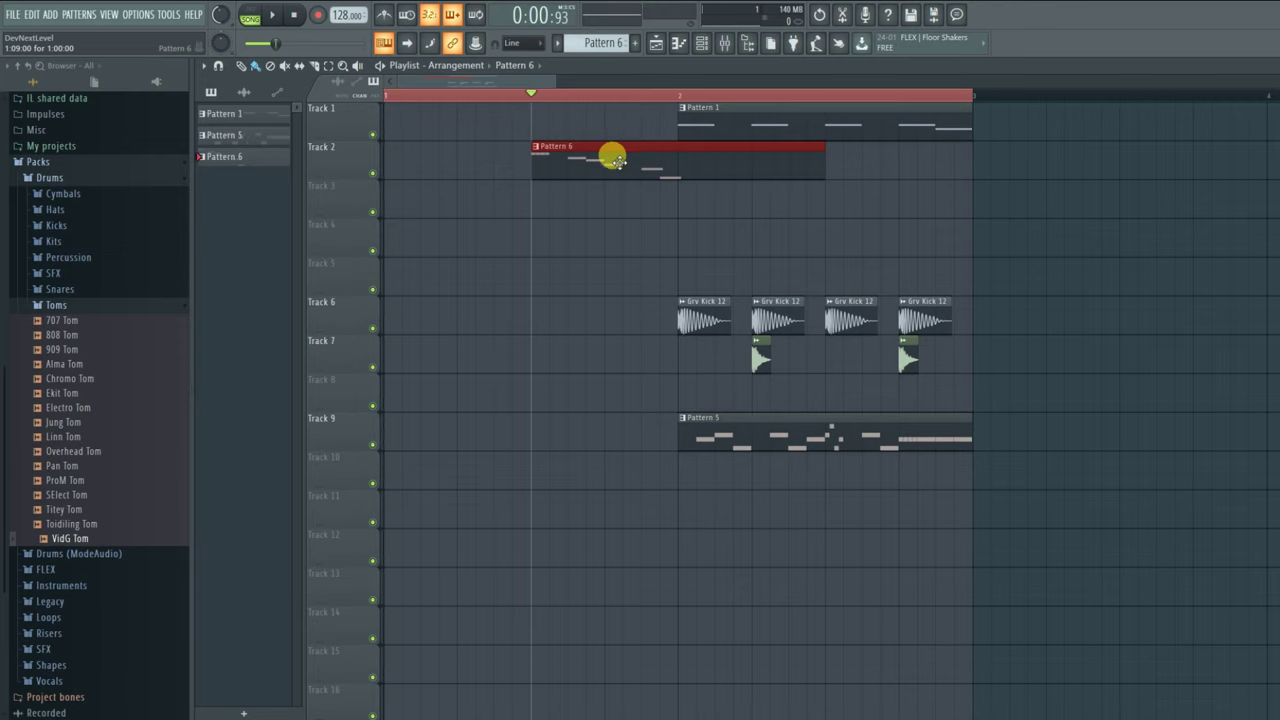
pyautogui.doubleClick(613, 158)
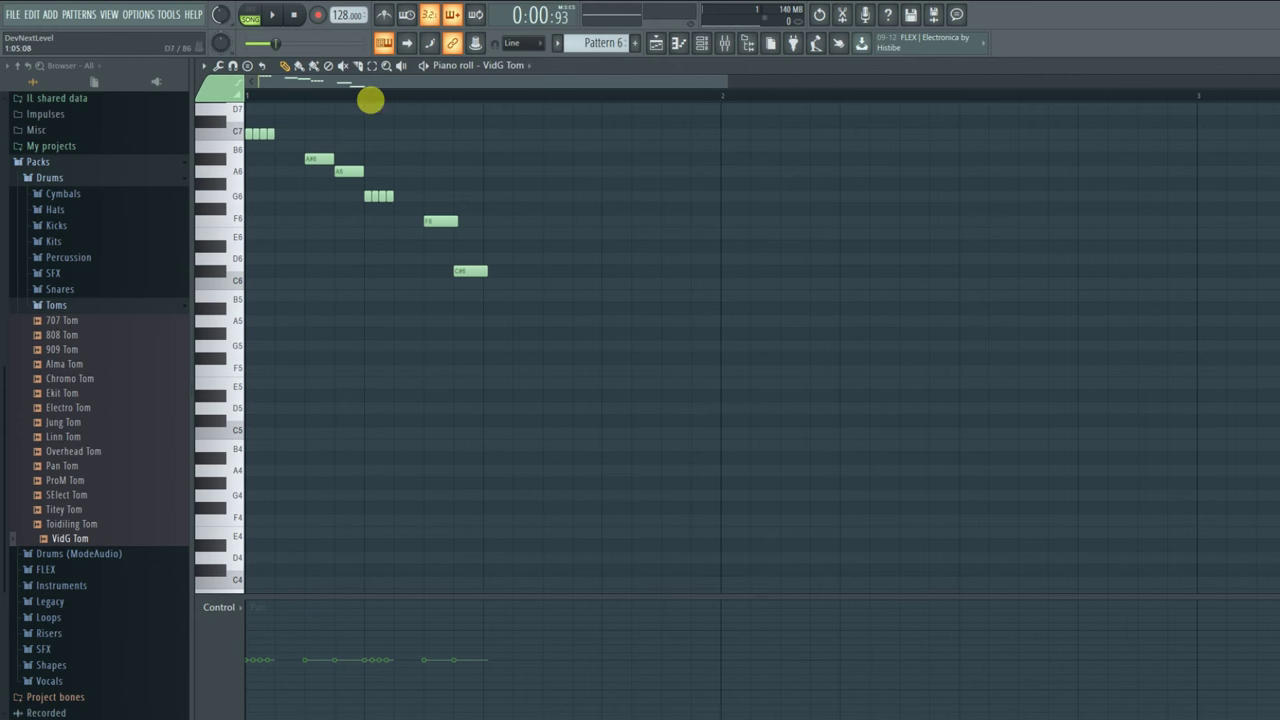
pyautogui.scroll(3, 373, 103)
pyautogui.moveTo(388, 84); pyautogui.dragTo(275, 84)
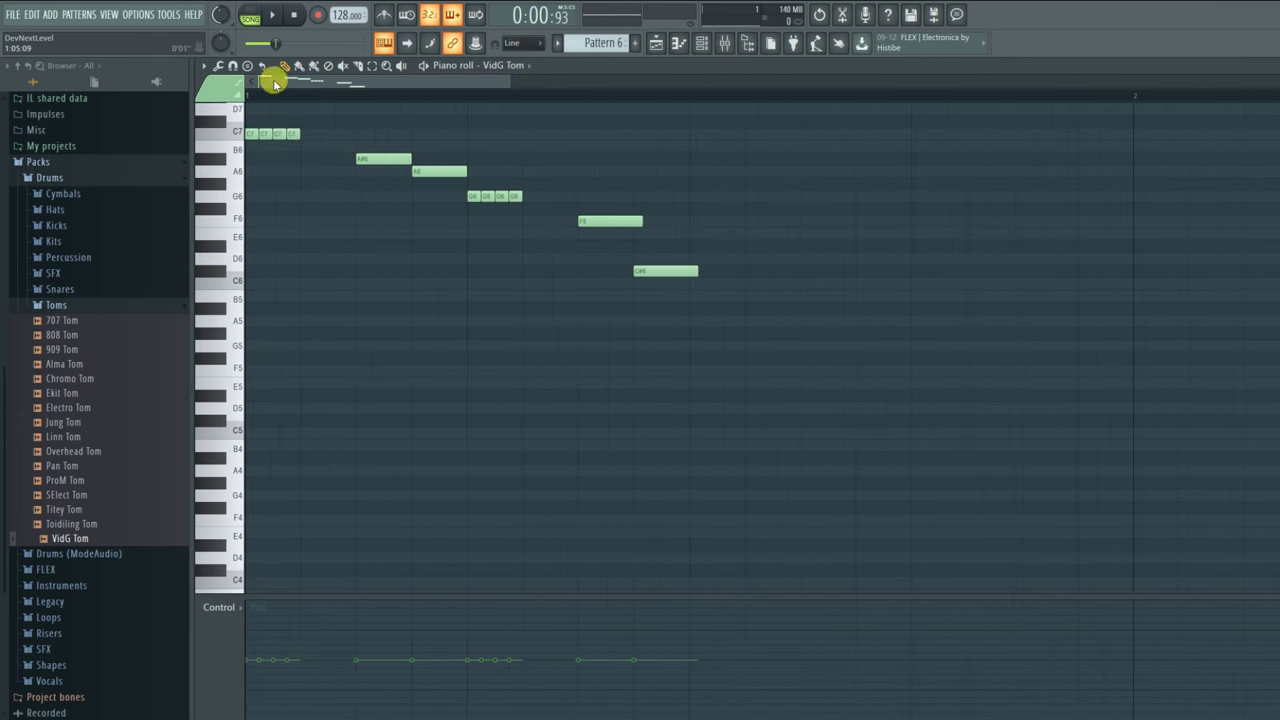
pyautogui.scroll(2, 275, 98)
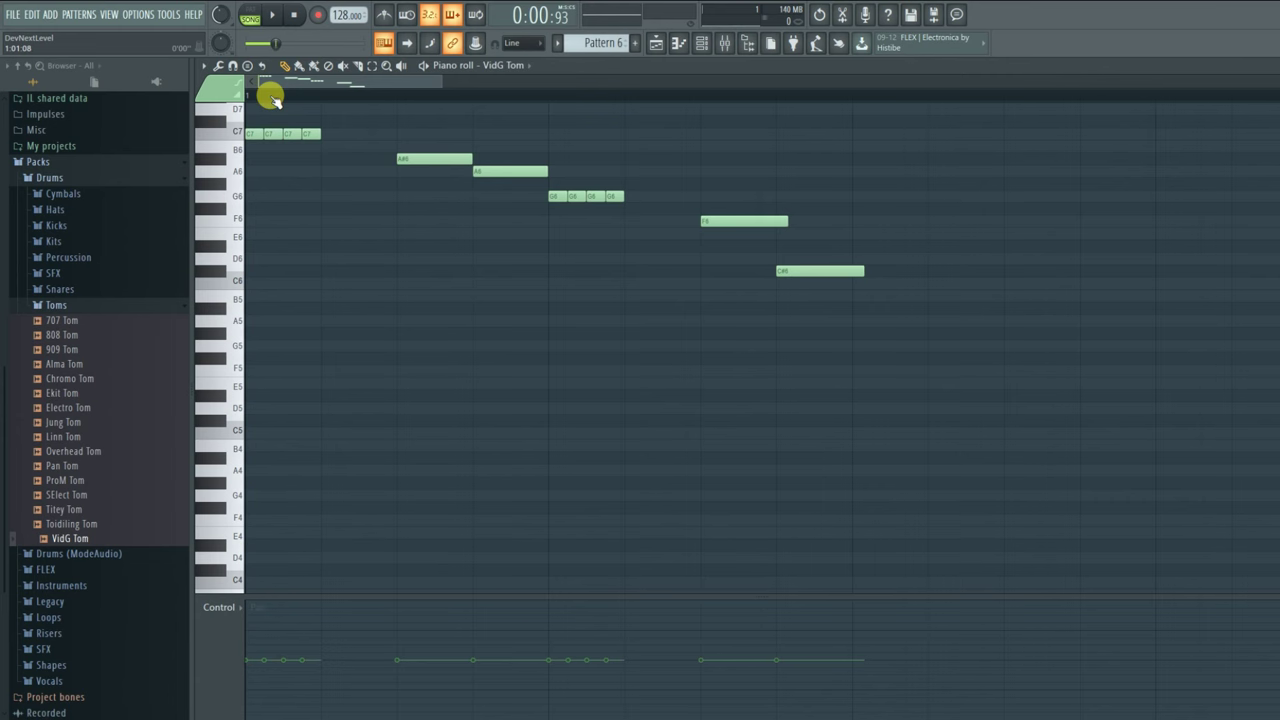
pyautogui.scroll(-2, 272, 97)
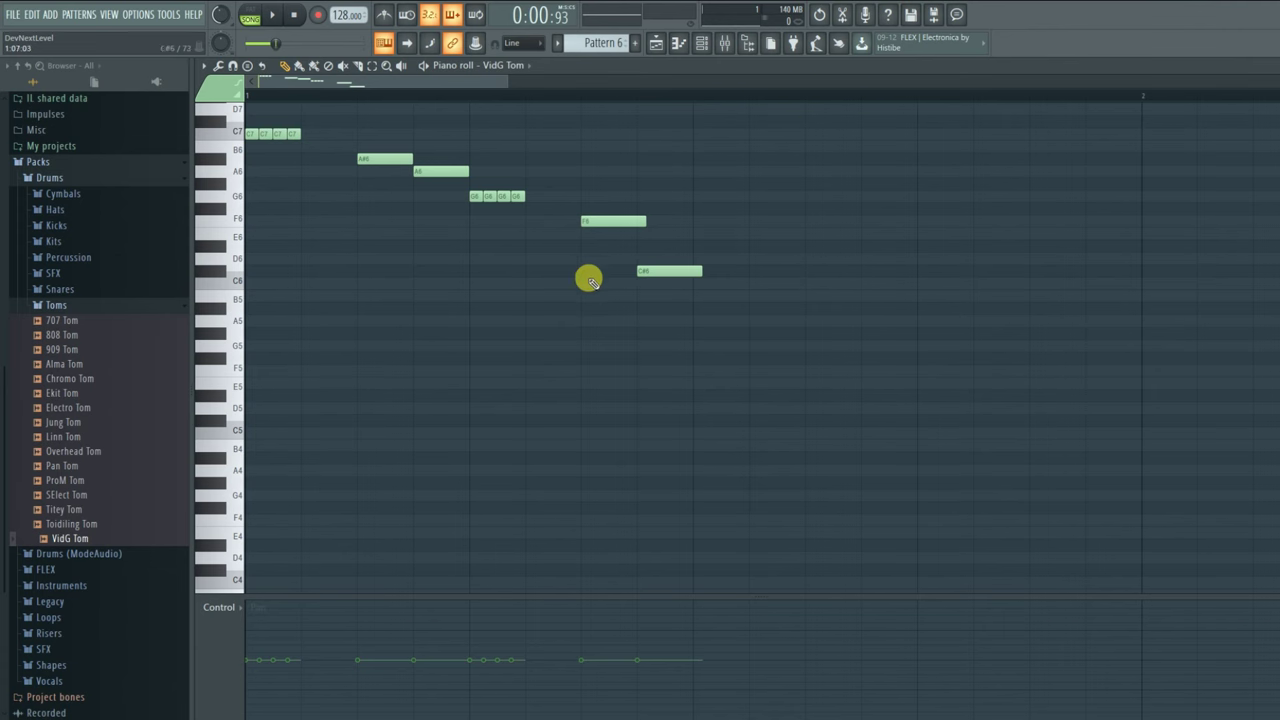
pyautogui.click(655, 42)
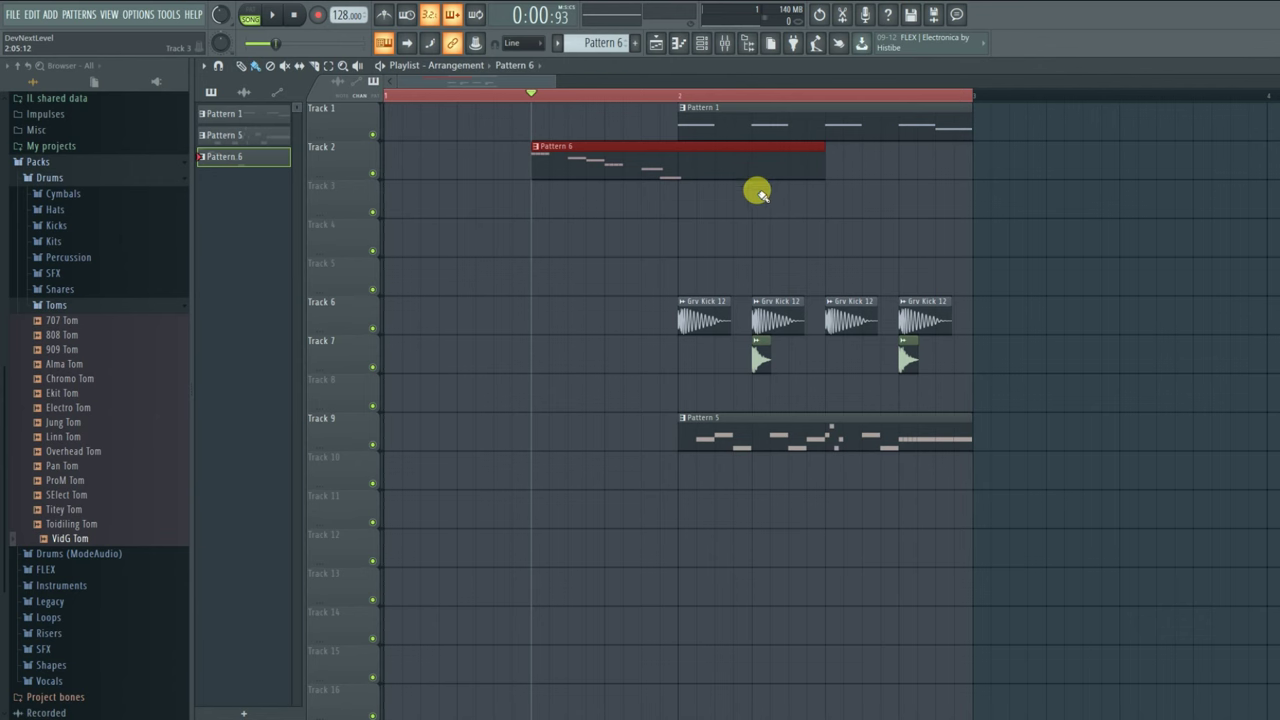
pyautogui.click(697, 206)
pyautogui.click(752, 238)
pyautogui.click(1013, 310)
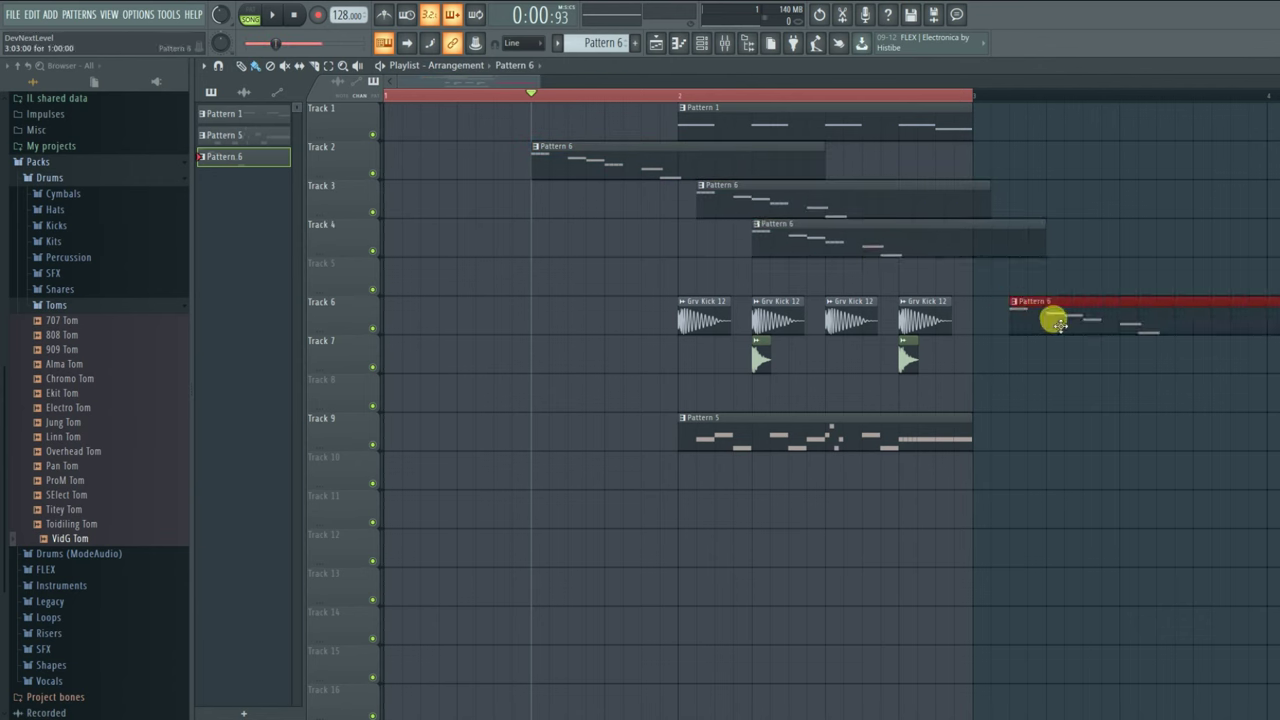
pyautogui.rightClick(1058, 323)
pyautogui.rightClick(906, 240)
pyautogui.rightClick(843, 203)
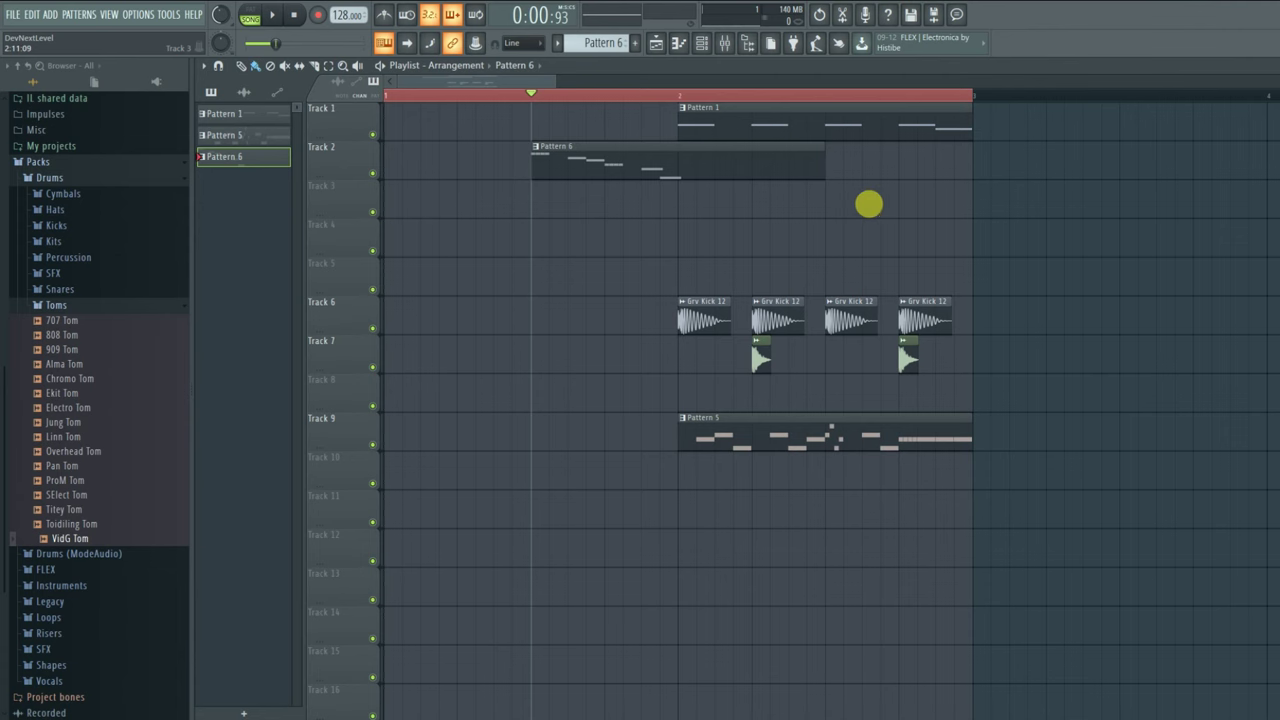
# - Play the arrangement from the start of the tom fill through the groove
pyautogui.press('space')
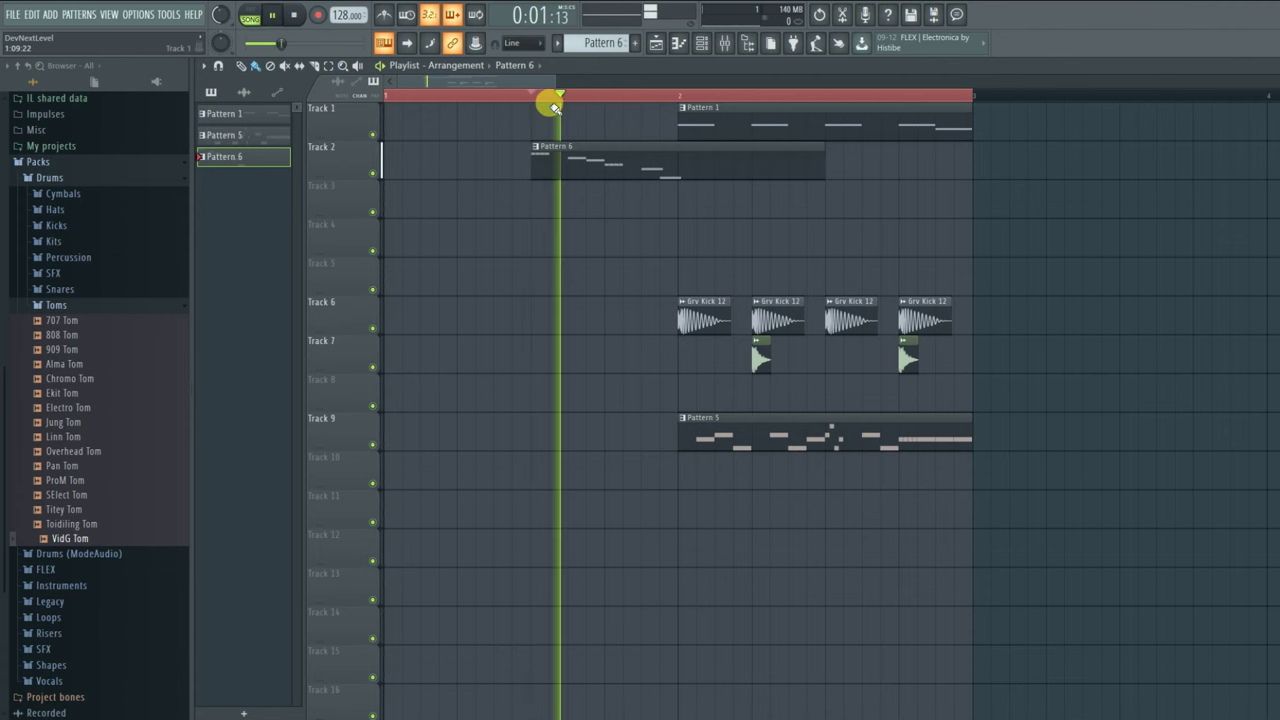
pyautogui.scroll(-3, 562, 102)
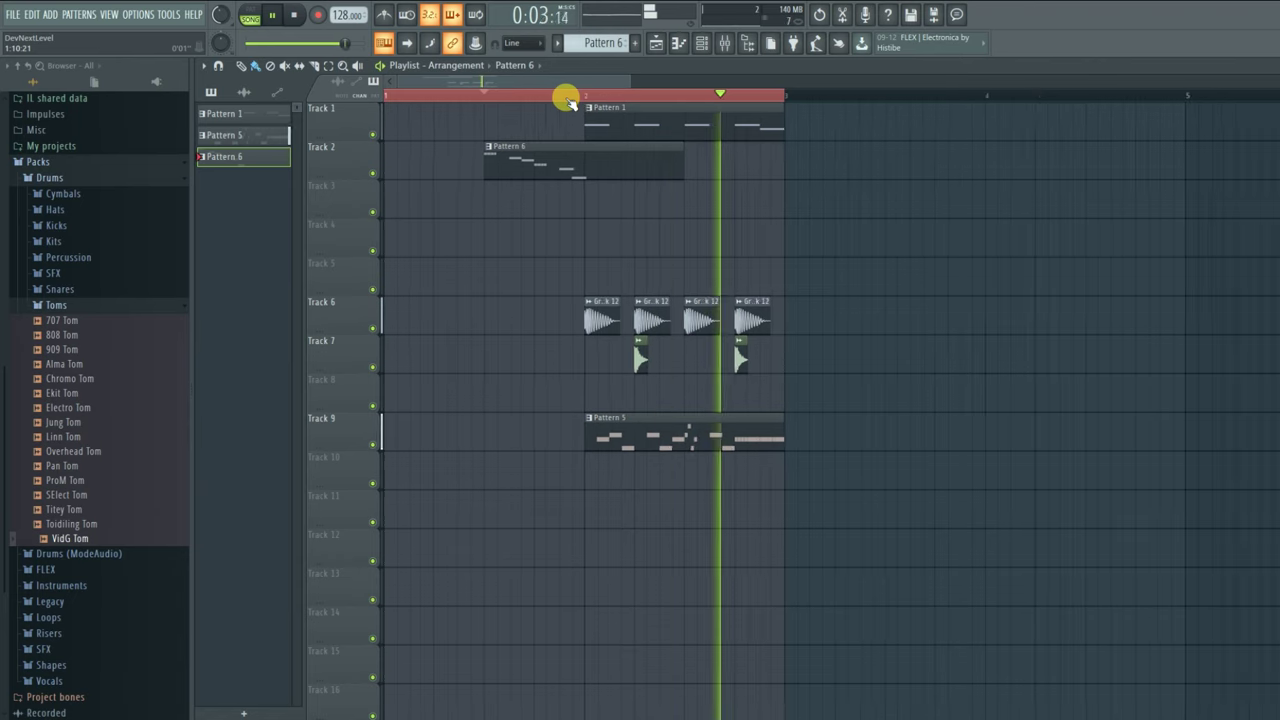
pyautogui.press('space')
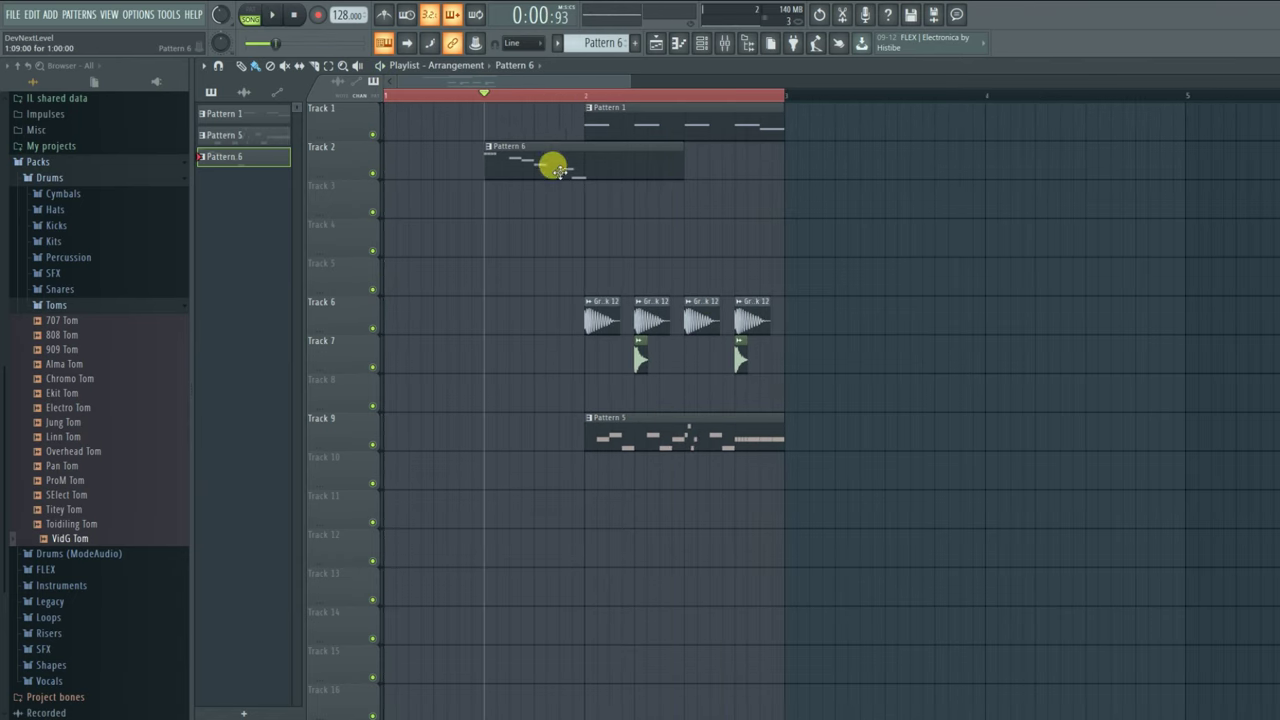
# - Delete the Pattern 6 clip and move all remaining clips back to start at bar 1
pyautogui.moveTo(551, 163); pyautogui.dragTo(801, 163)
pyautogui.moveTo(876, 203); pyautogui.dragTo(883, 174)
pyautogui.rightClick(883, 174)
pyautogui.moveTo(860, 560); pyautogui.dragTo(449, 80)
pyautogui.moveTo(651, 123); pyautogui.dragTo(352, 98)
pyautogui.click(714, 151)
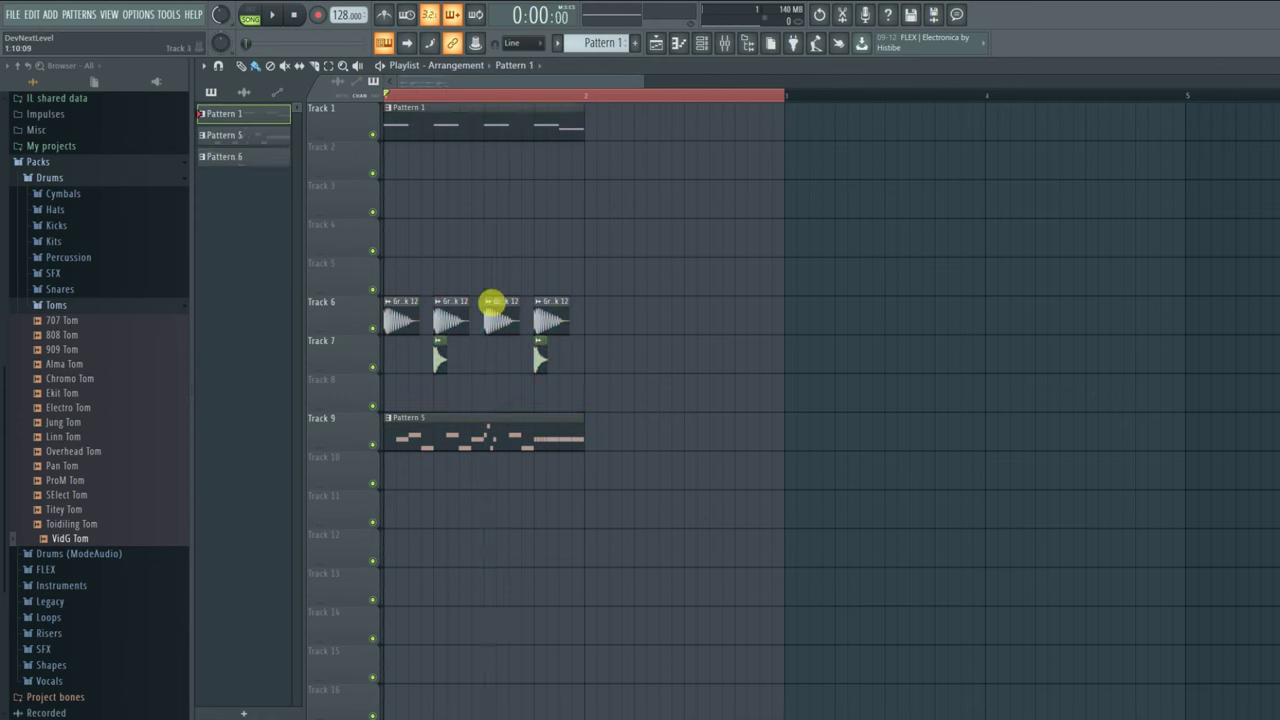
# - Delete all the kick clips on Track 6 and snare clips on Track 7
pyautogui.rightClick(444, 316)
pyautogui.rightClick(441, 346)
pyautogui.rightClick(500, 318)
pyautogui.rightClick(549, 316)
pyautogui.rightClick(540, 350)
pyautogui.rightClick(409, 325)
pyautogui.press('space')
pyautogui.press('space')
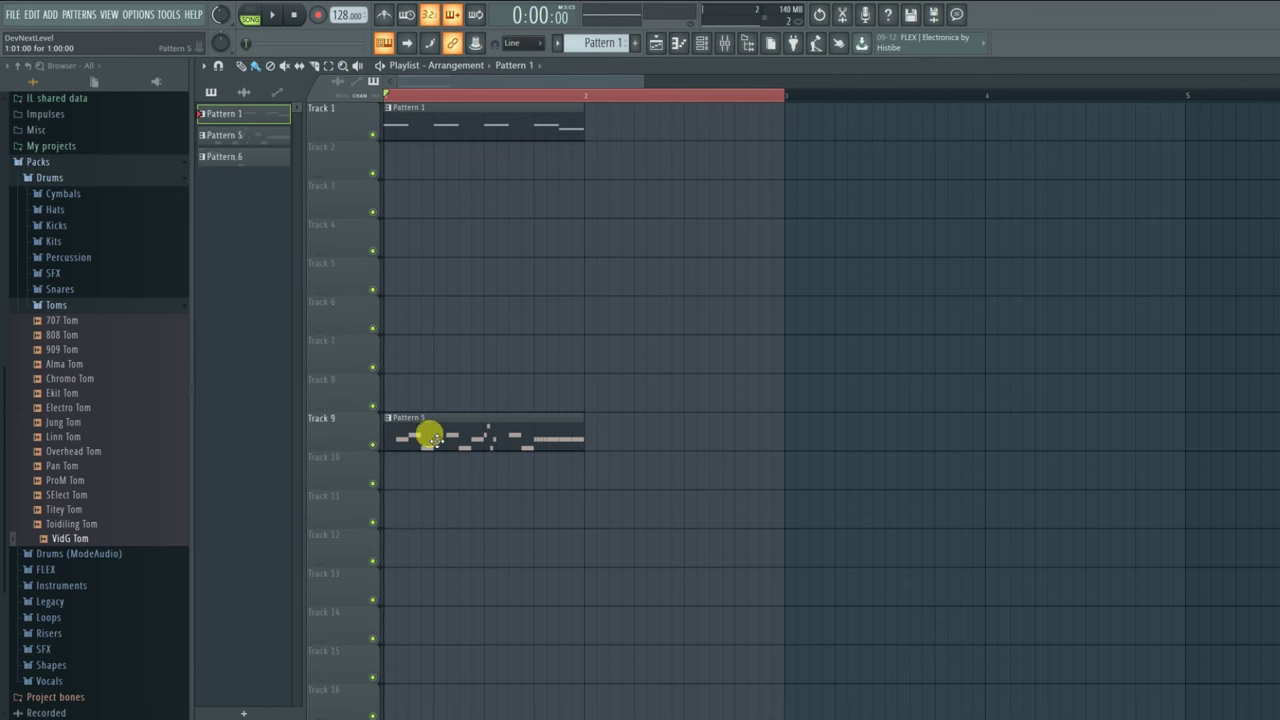
# - Replace all hi-hat notes in Pattern 5 with one short C5 note at the start, and show note velocity in the control lane
pyautogui.doubleClick(433, 437)
pyautogui.hotkey('ctrl', 'a')
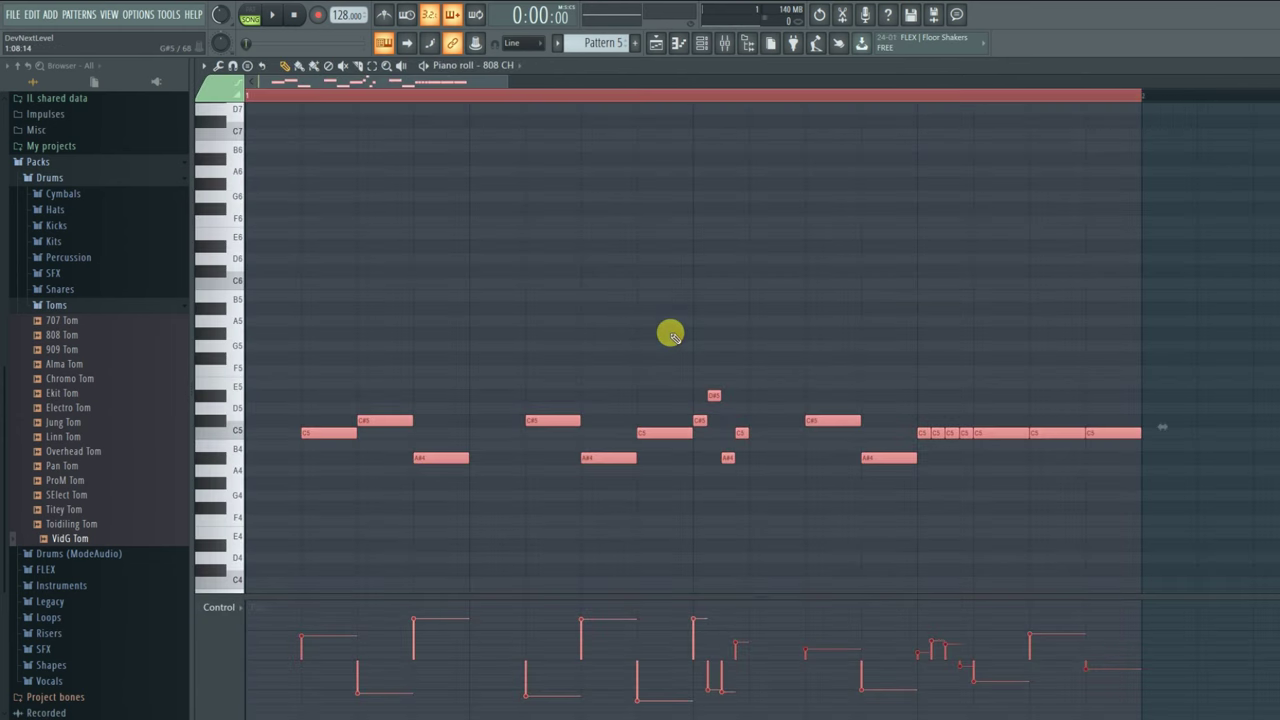
pyautogui.press('Delete')
pyautogui.click(308, 371)
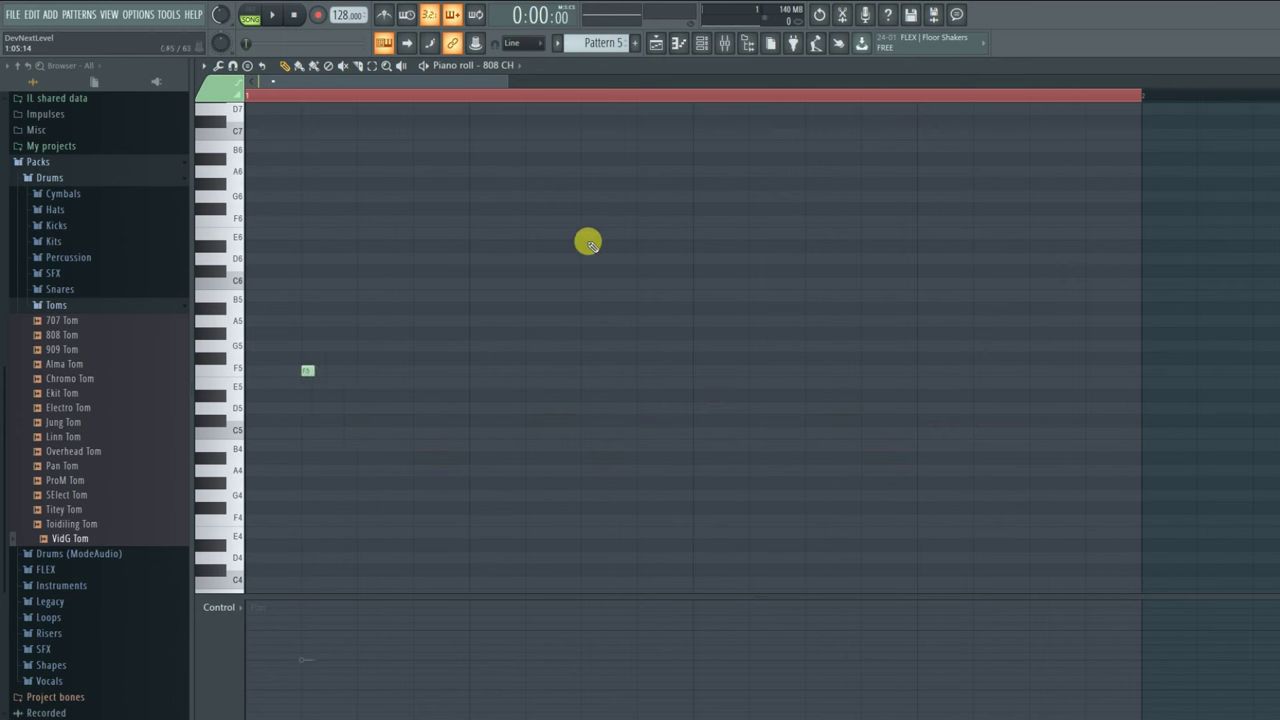
pyautogui.moveTo(312, 372); pyautogui.dragTo(245, 434)
pyautogui.click(220, 640)
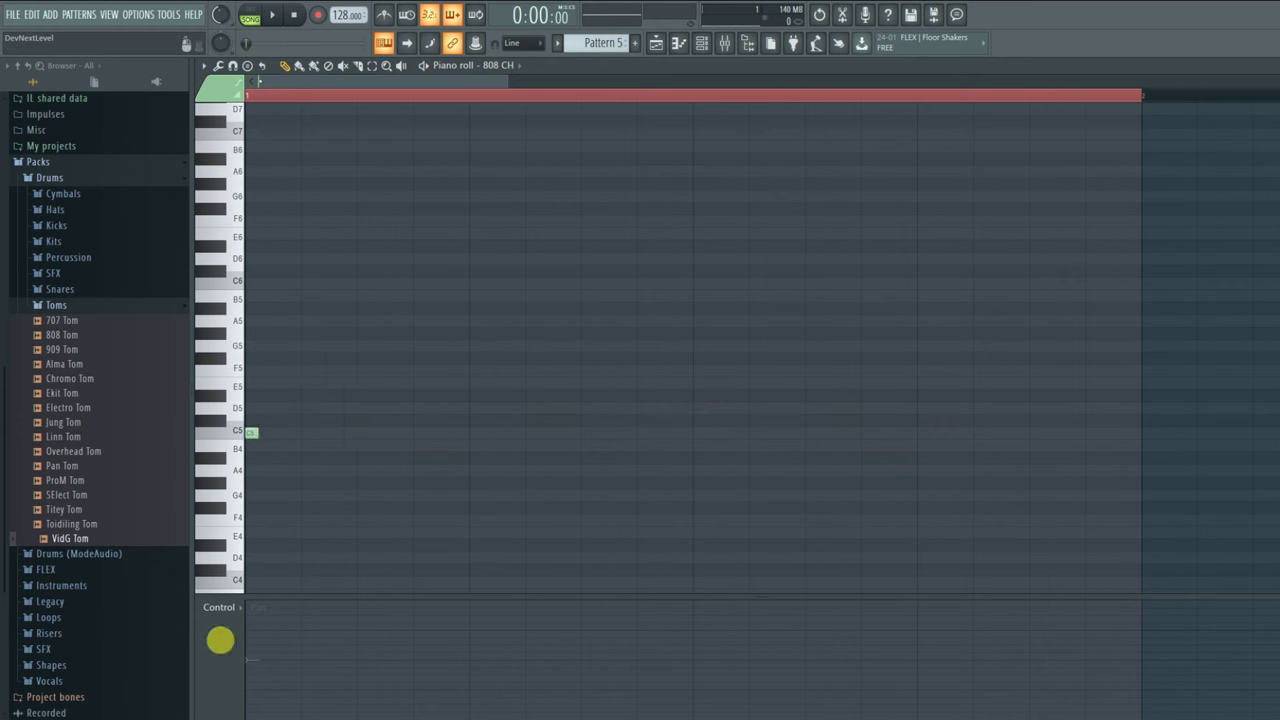
pyautogui.click(305, 648)
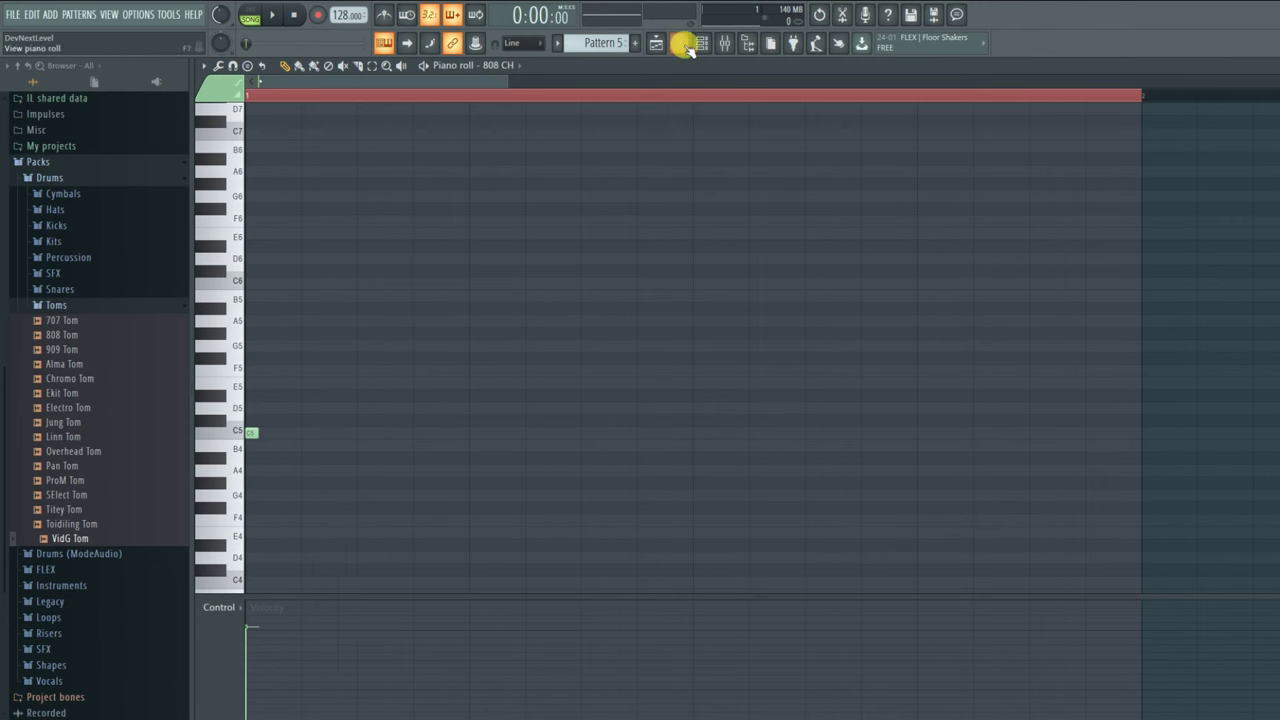
# - Move the Pattern 5 clip to bar 3 on Track 9 and the Pattern 1 clip to Track 2 just before bar 4
pyautogui.click(656, 42)
pyautogui.moveTo(423, 438); pyautogui.dragTo(823, 435)
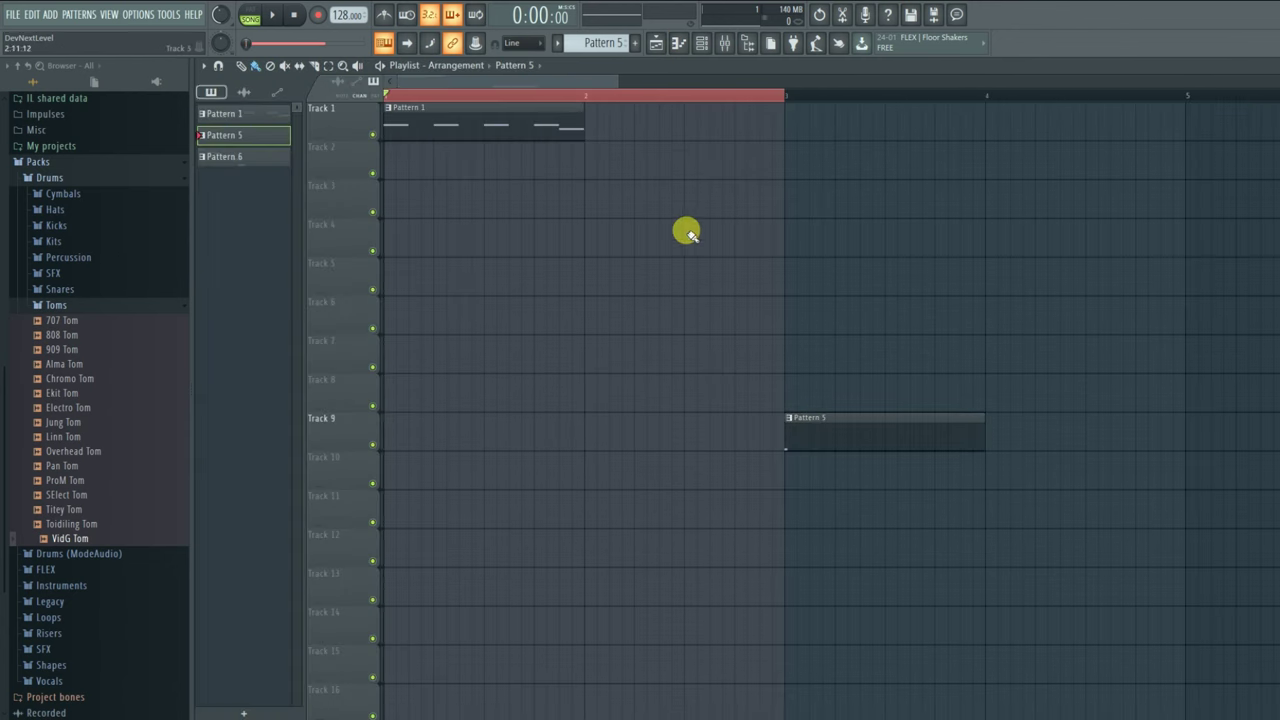
pyautogui.moveTo(472, 130); pyautogui.dragTo(1048, 168)
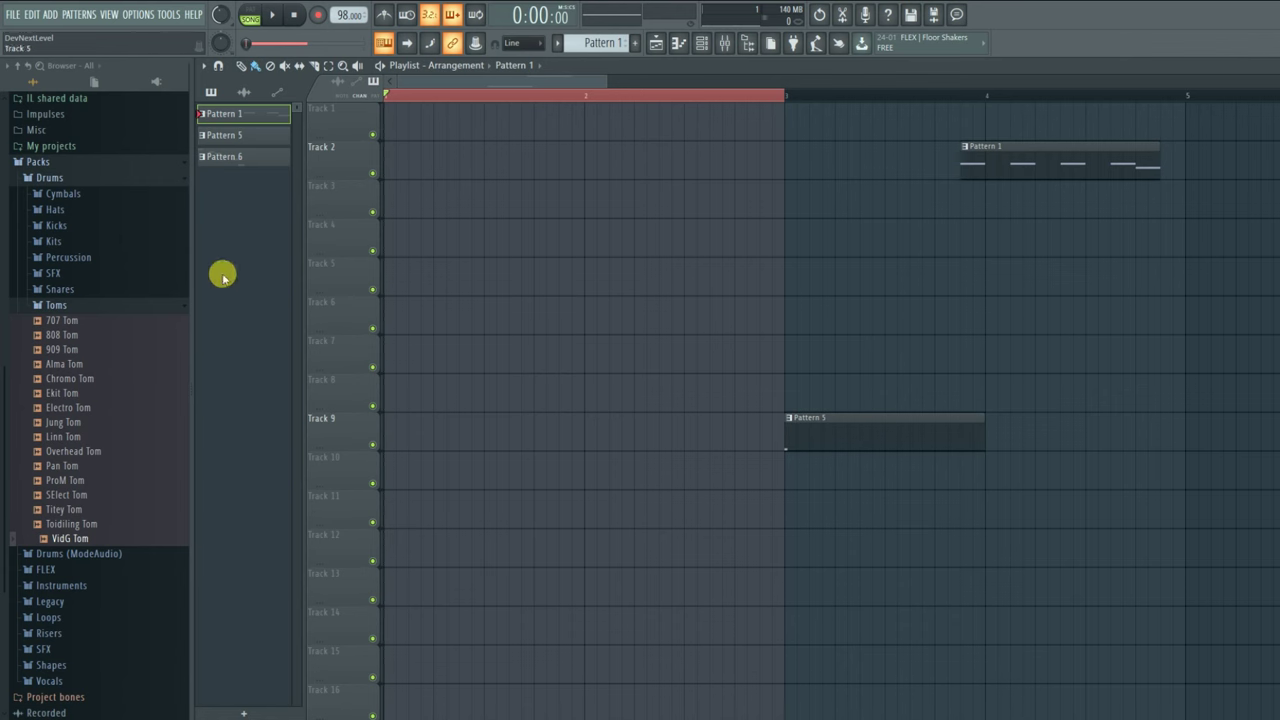
# - Place the 808 Kick sample from the Kicks pack at the start of Track 1
pyautogui.click(112, 227)
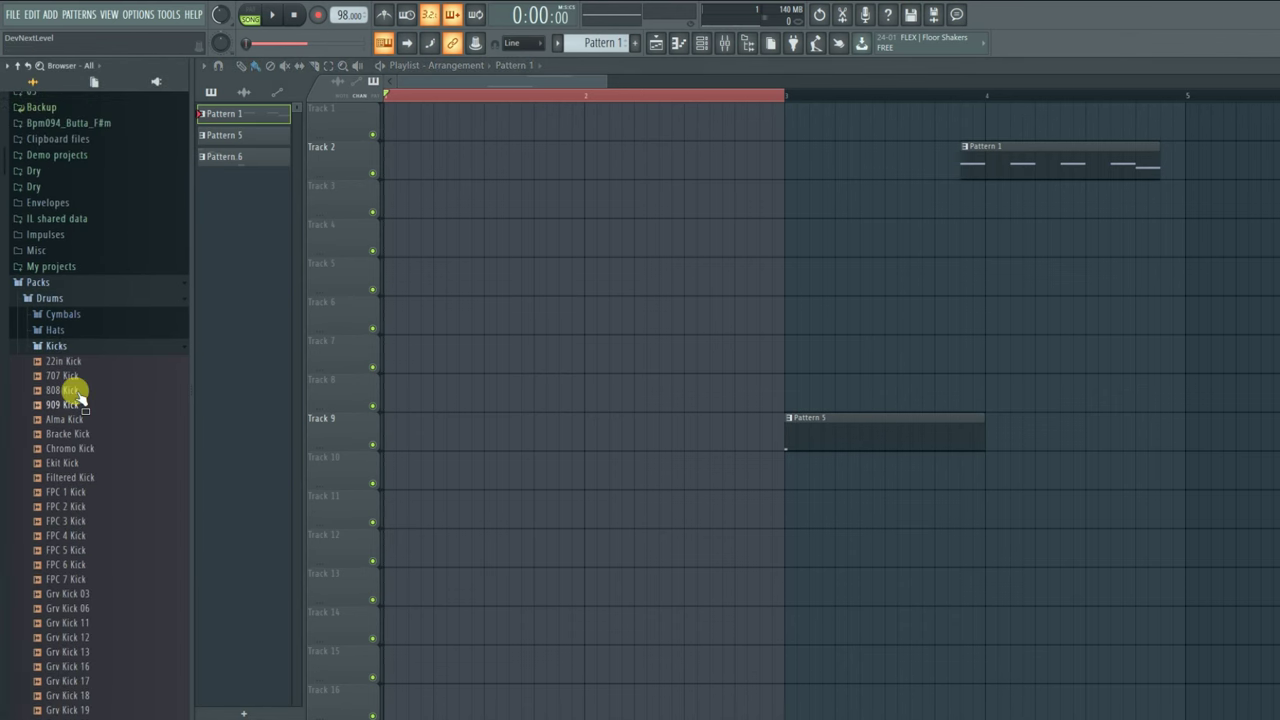
pyautogui.moveTo(76, 393); pyautogui.dragTo(380, 120)
pyautogui.click(478, 225)
pyautogui.rightClick(532, 252)
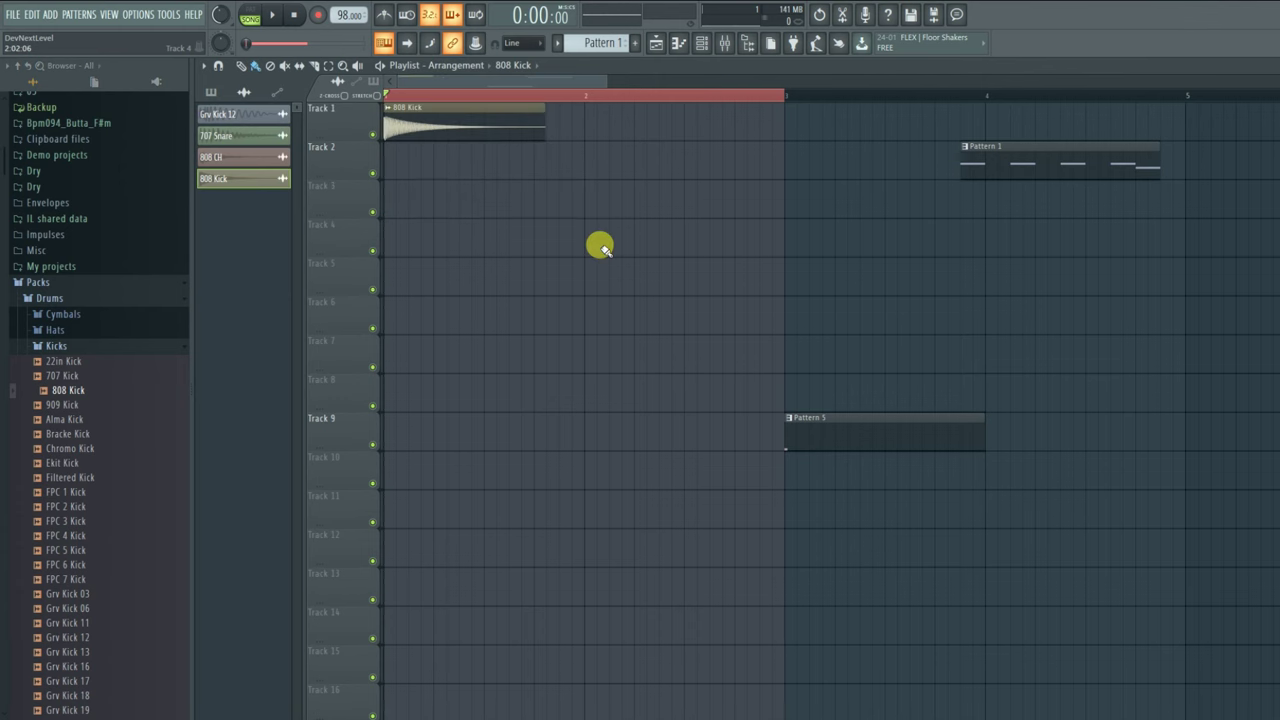
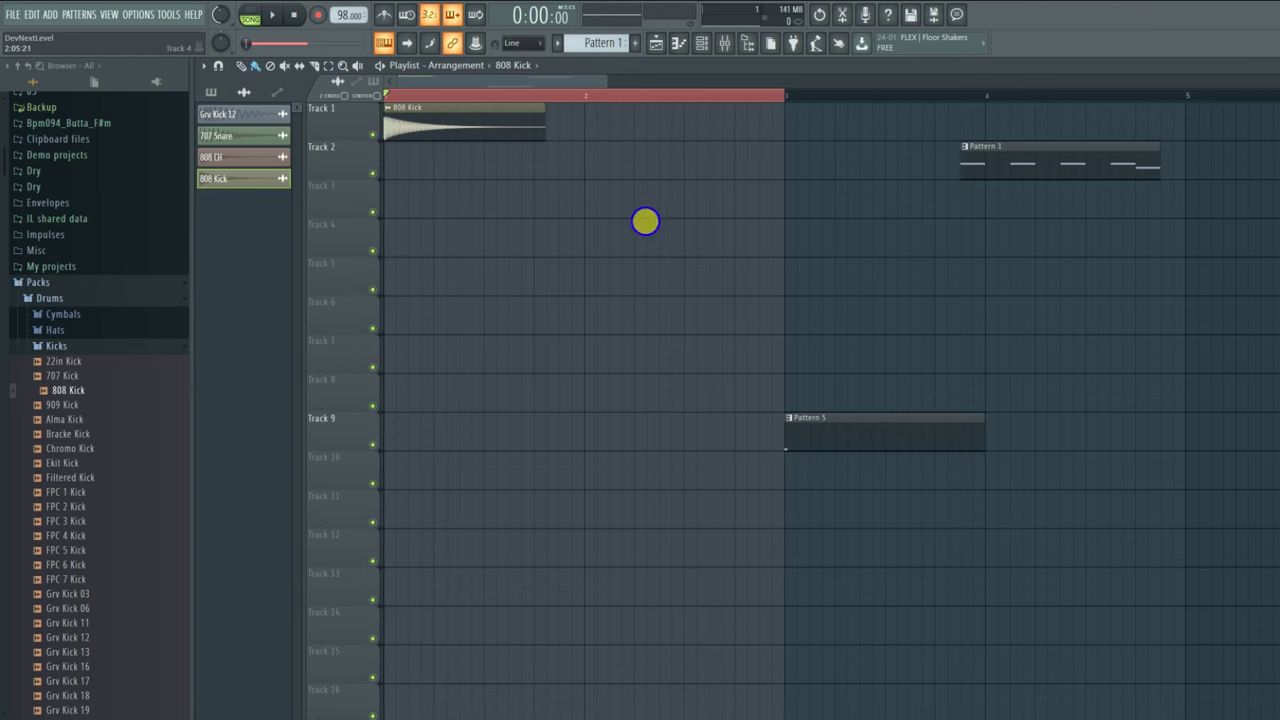
# - Move the 808 Kick clip on Track 1 to step 15 of bar 2
pyautogui.scroll(3, 432, 96)
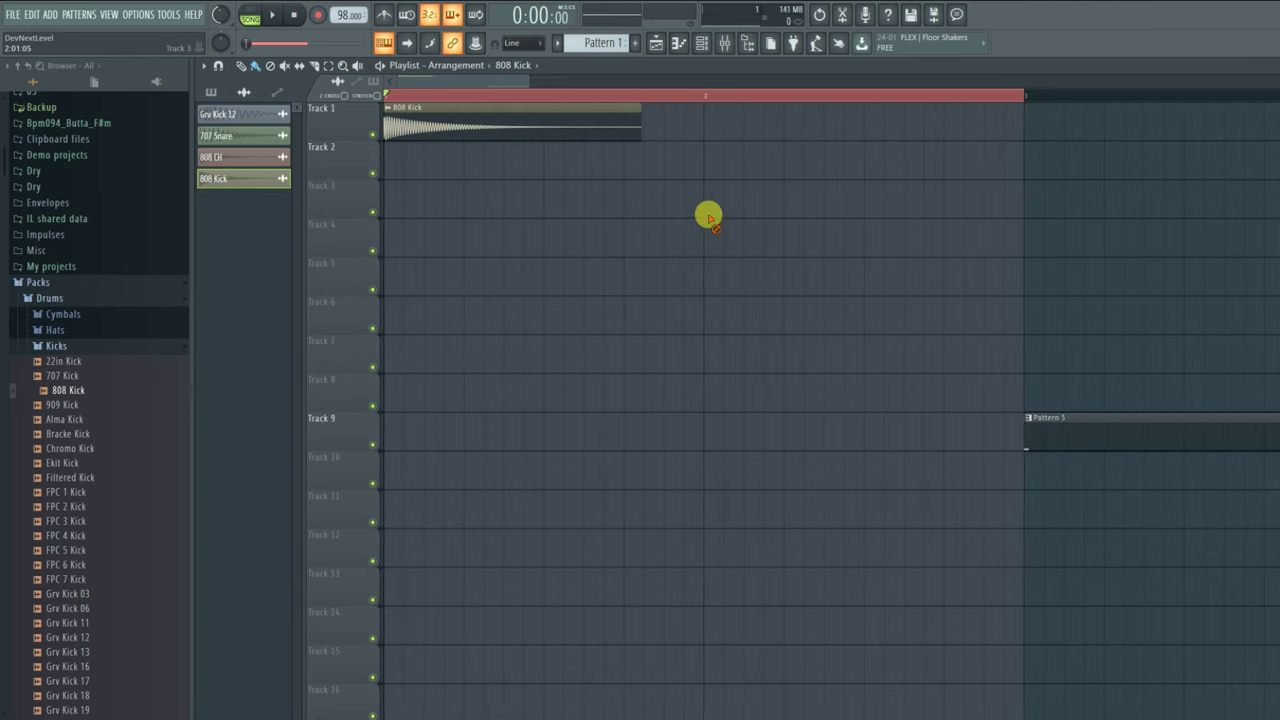
pyautogui.moveTo(506, 117); pyautogui.dragTo(1085, 118)
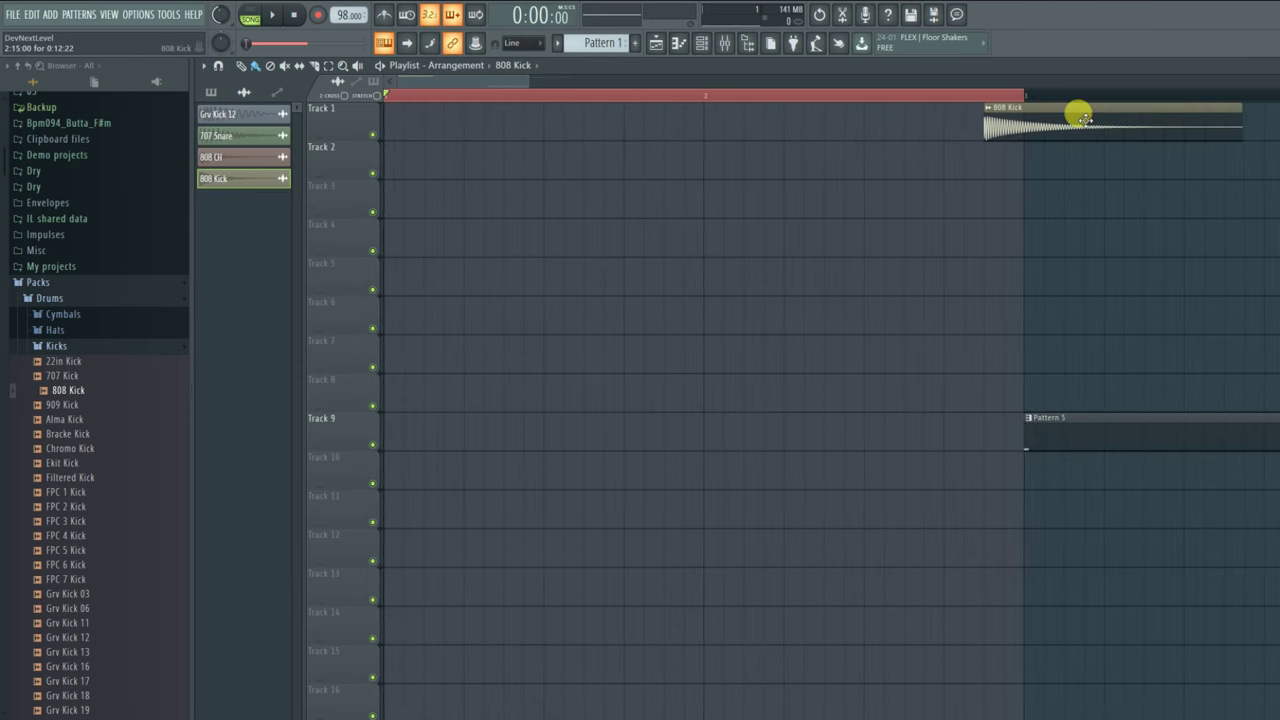
# - Turn on the metronome, move the 808 Kick clip out to the start of bar 3, and play the empty loop
pyautogui.click(386, 14)
pyautogui.moveTo(1006, 114); pyautogui.dragTo(1062, 133)
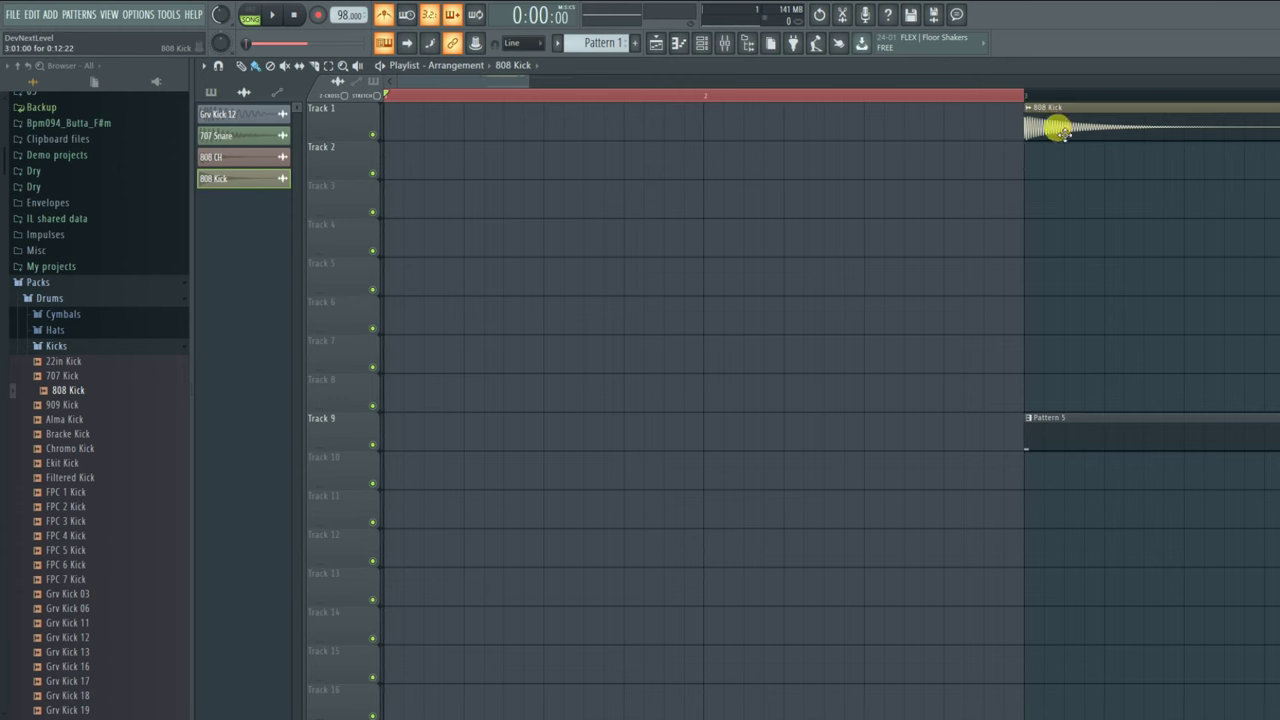
pyautogui.press('space')
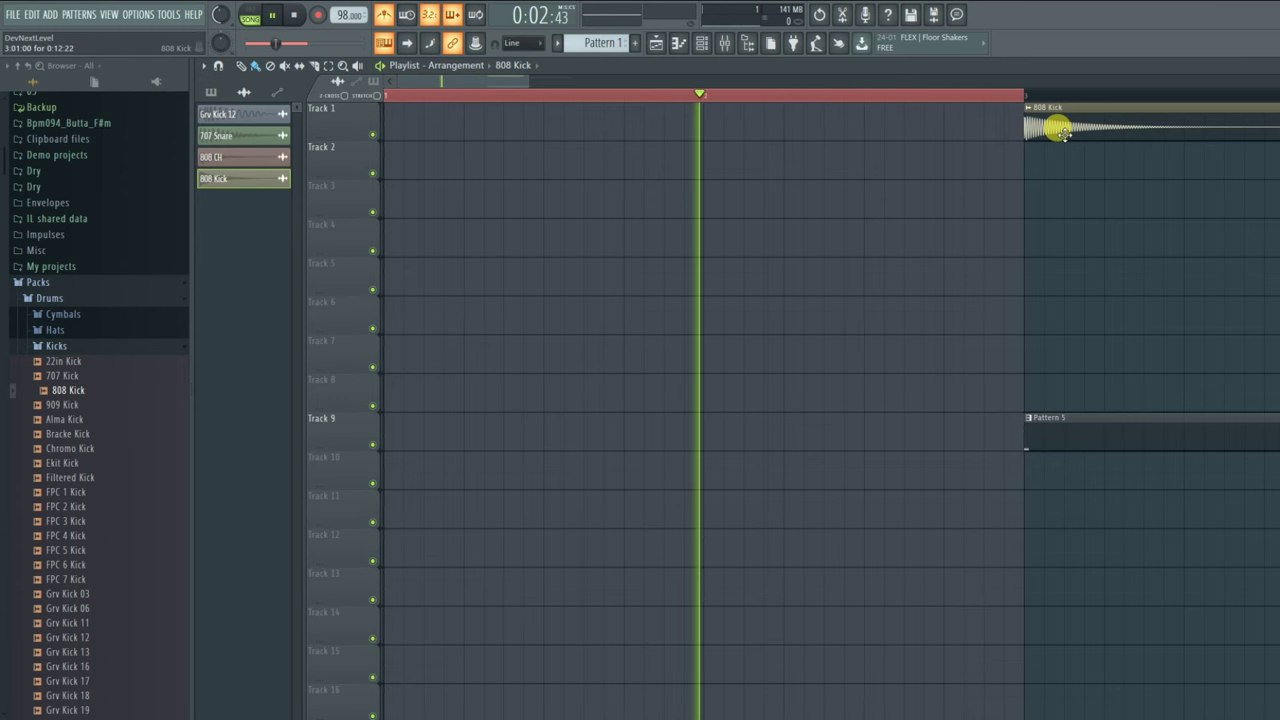
pyautogui.press('space')
# - Move the 808 Kick clip to the start of bar 1 on Track 1 and add a second kick there at 1:07
pyautogui.moveTo(1029, 123); pyautogui.dragTo(408, 104)
pyautogui.press('space')
pyautogui.press('space')
pyautogui.click(508, 160)
pyautogui.click(314, 65)
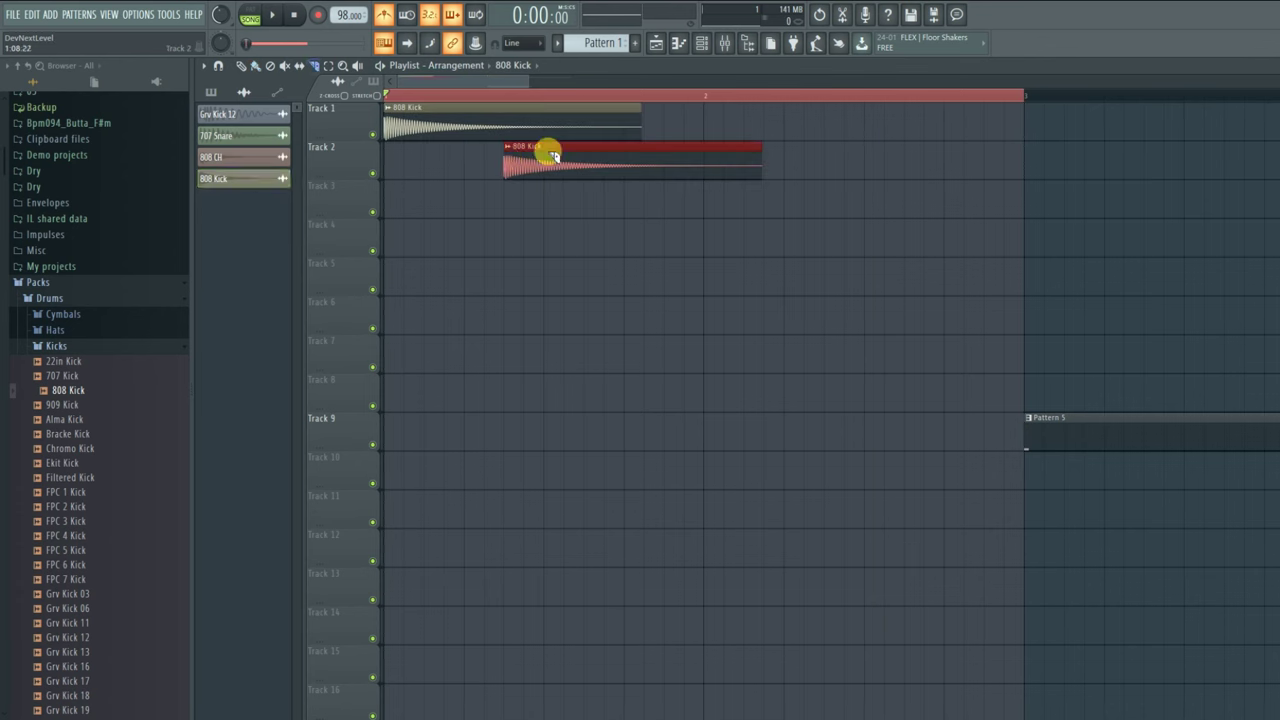
pyautogui.moveTo(582, 131)
pyautogui.mouseDown()
pyautogui.moveTo(505, 130)
pyautogui.moveTo(529, 118)
pyautogui.mouseUp()
pyautogui.click(257, 67)
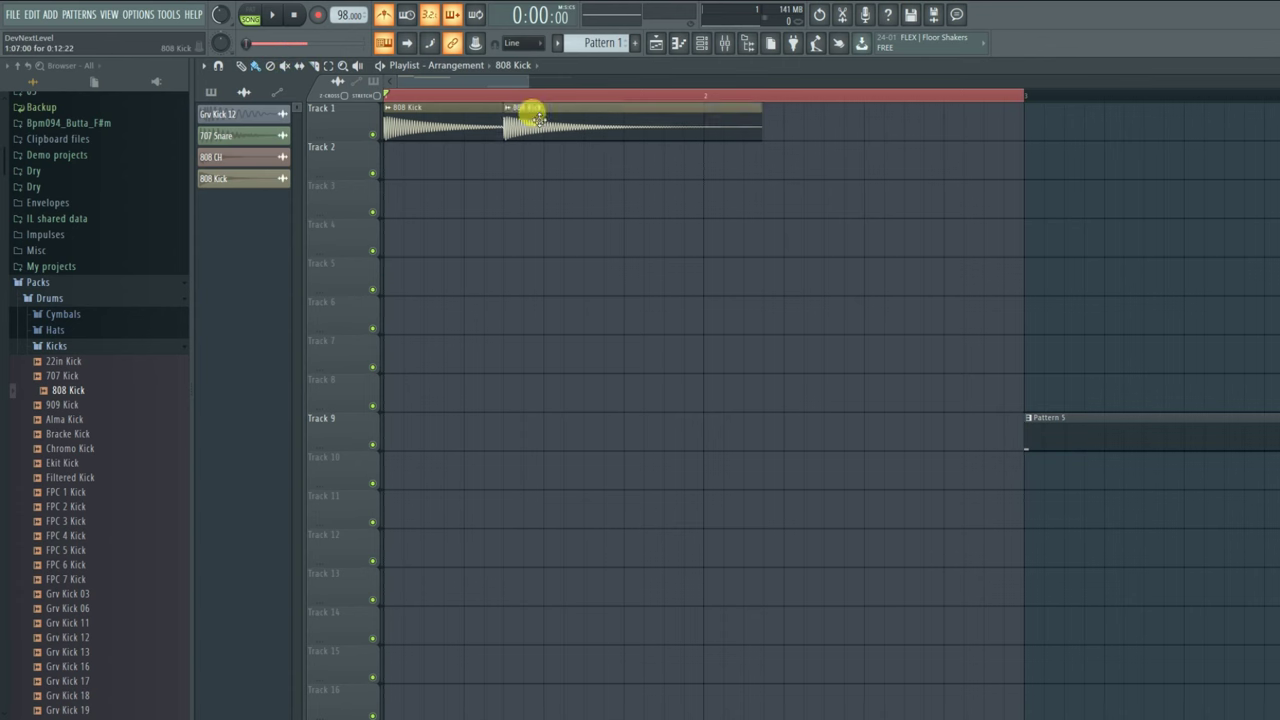
# - Mute Track 1, then place the 808 Snare sample from the Snares pack on Track 2 at beat 2 and play it
pyautogui.click(372, 135)
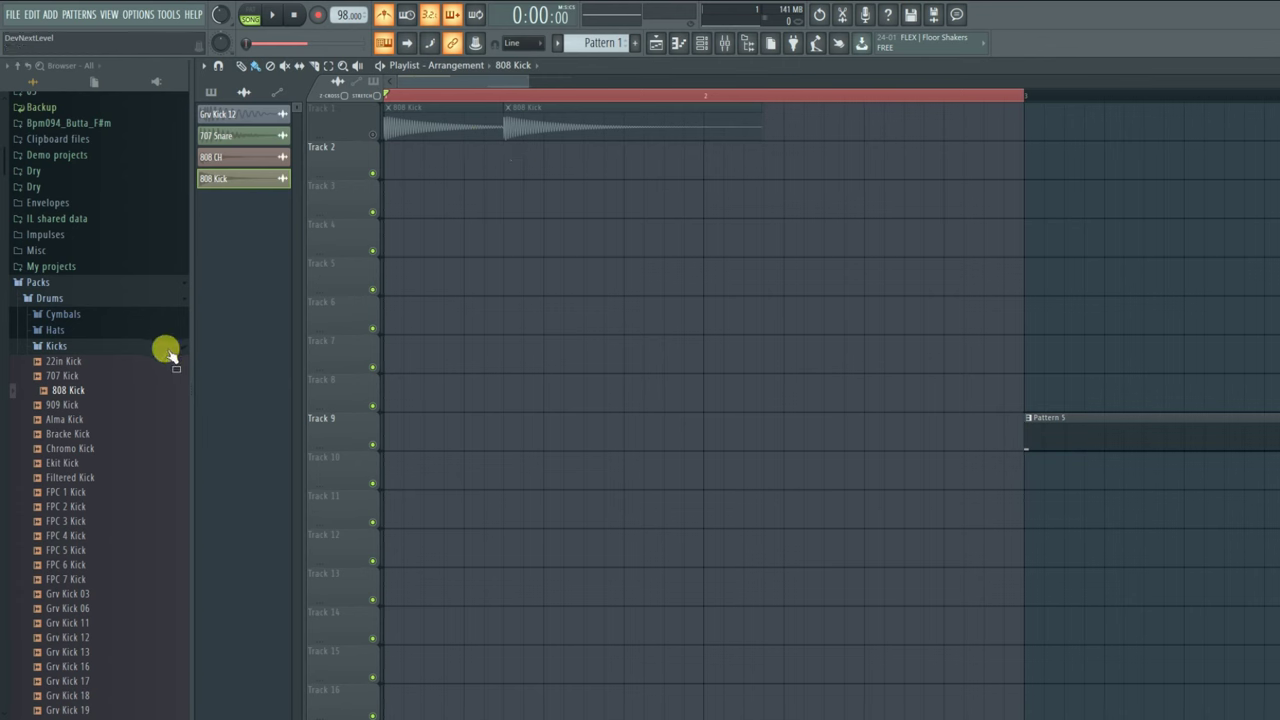
pyautogui.click(102, 345)
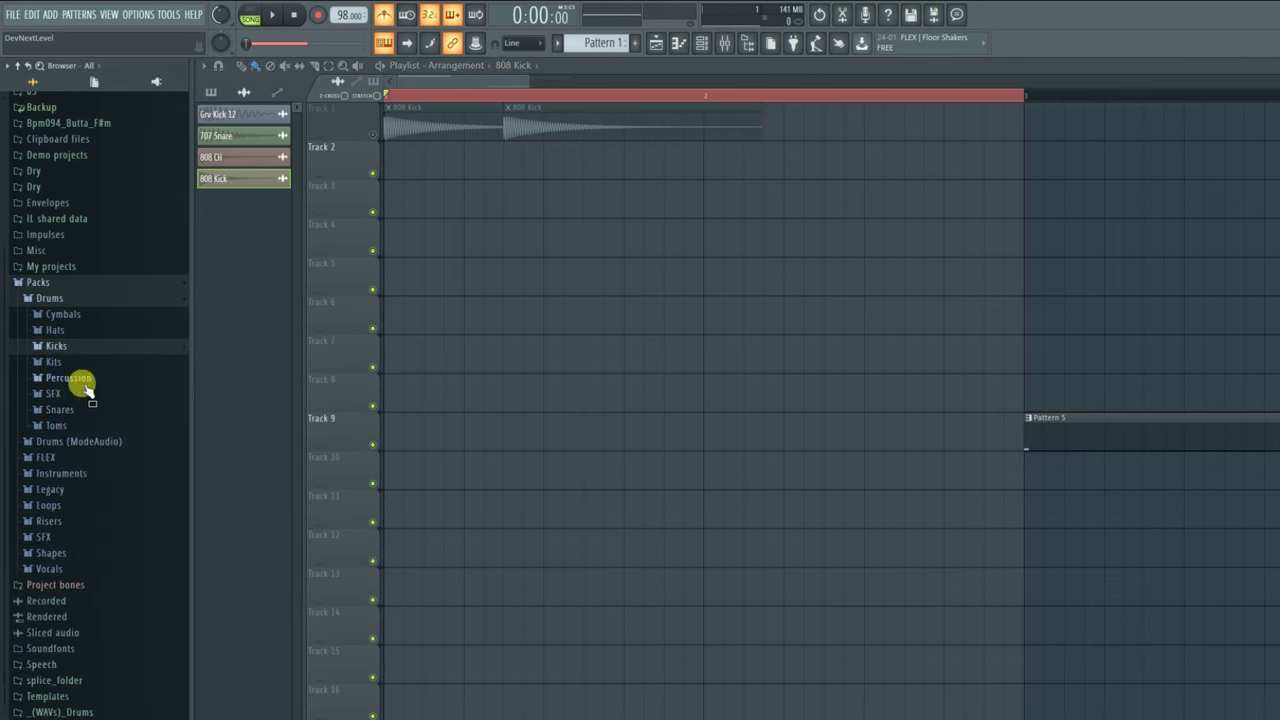
pyautogui.click(80, 412)
pyautogui.click(78, 468)
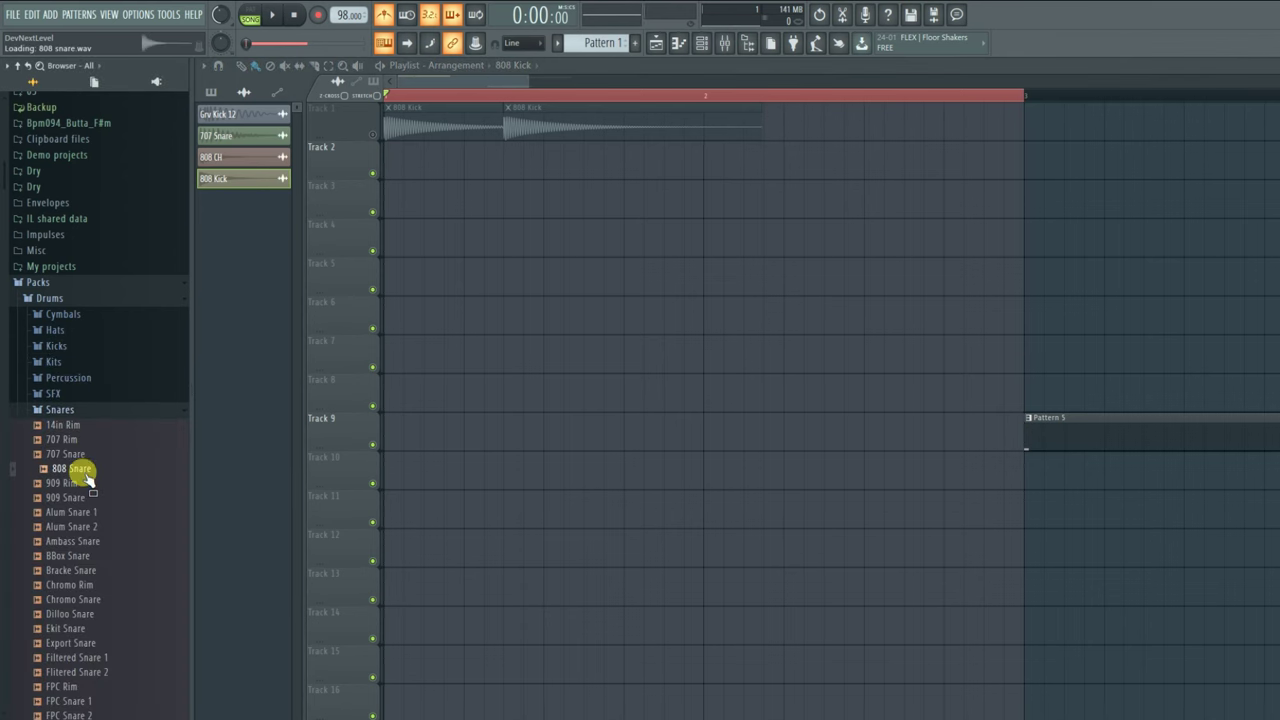
pyautogui.moveTo(139, 451); pyautogui.dragTo(482, 186)
pyautogui.press('space')
pyautogui.press('space')
pyautogui.press('space')
# - Add 808 Snare clips on Track 2 at beat 4 of bar 1 and beats 2 and 4 of bar 2 during playback
pyautogui.click(635, 165)
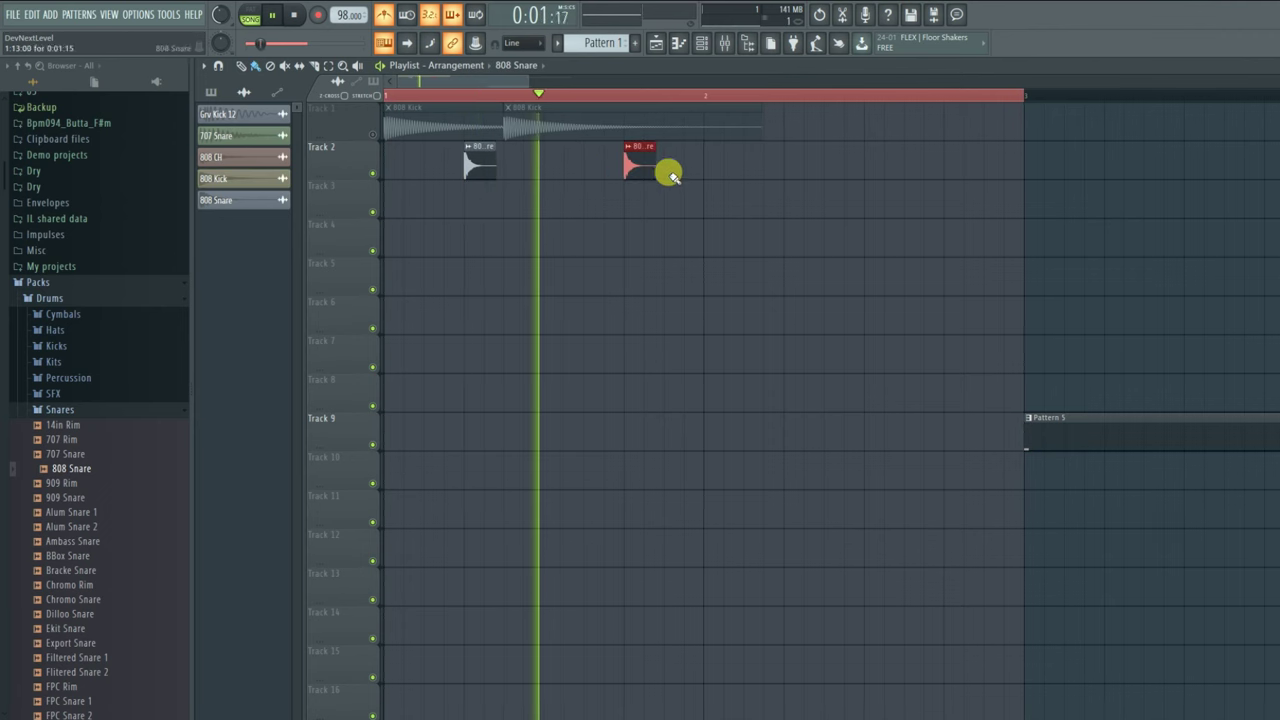
pyautogui.click(787, 164)
pyautogui.click(951, 163)
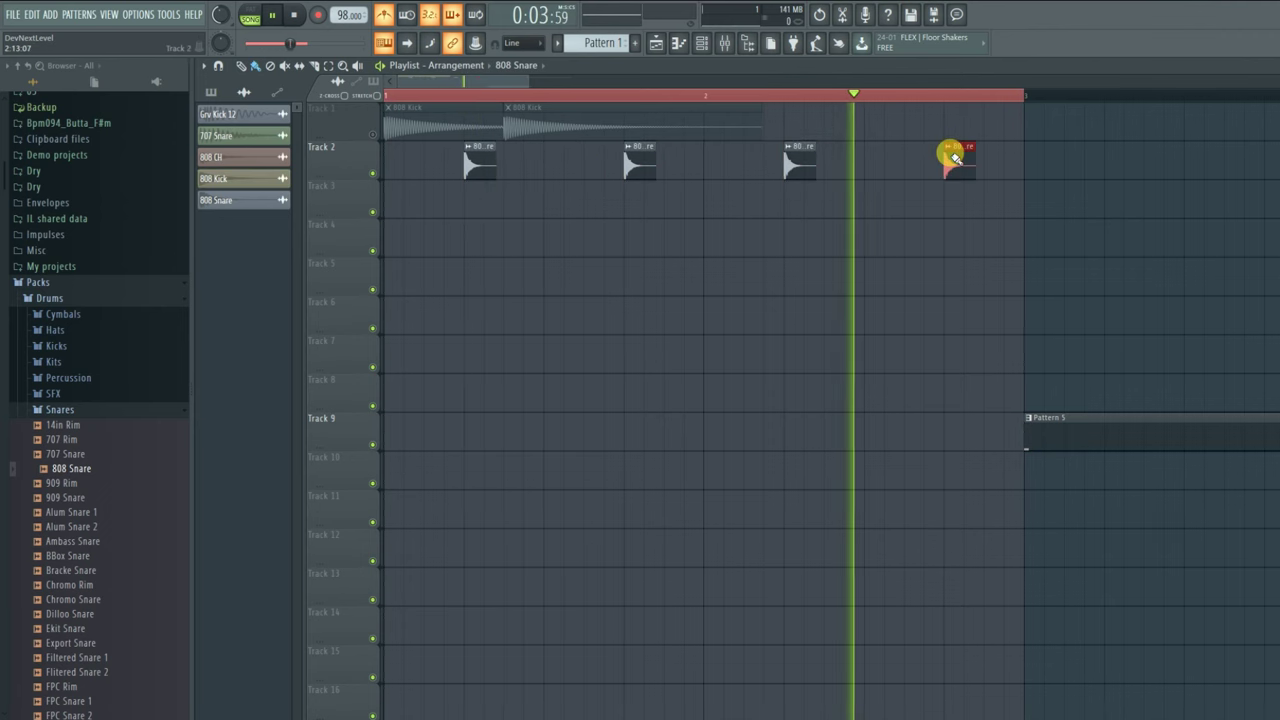
pyautogui.press('space')
# - Delete all four 808 Snare clips from Track 2
pyautogui.rightClick(958, 165)
pyautogui.rightClick(798, 165)
pyautogui.rightClick(638, 165)
pyautogui.rightClick(478, 165)
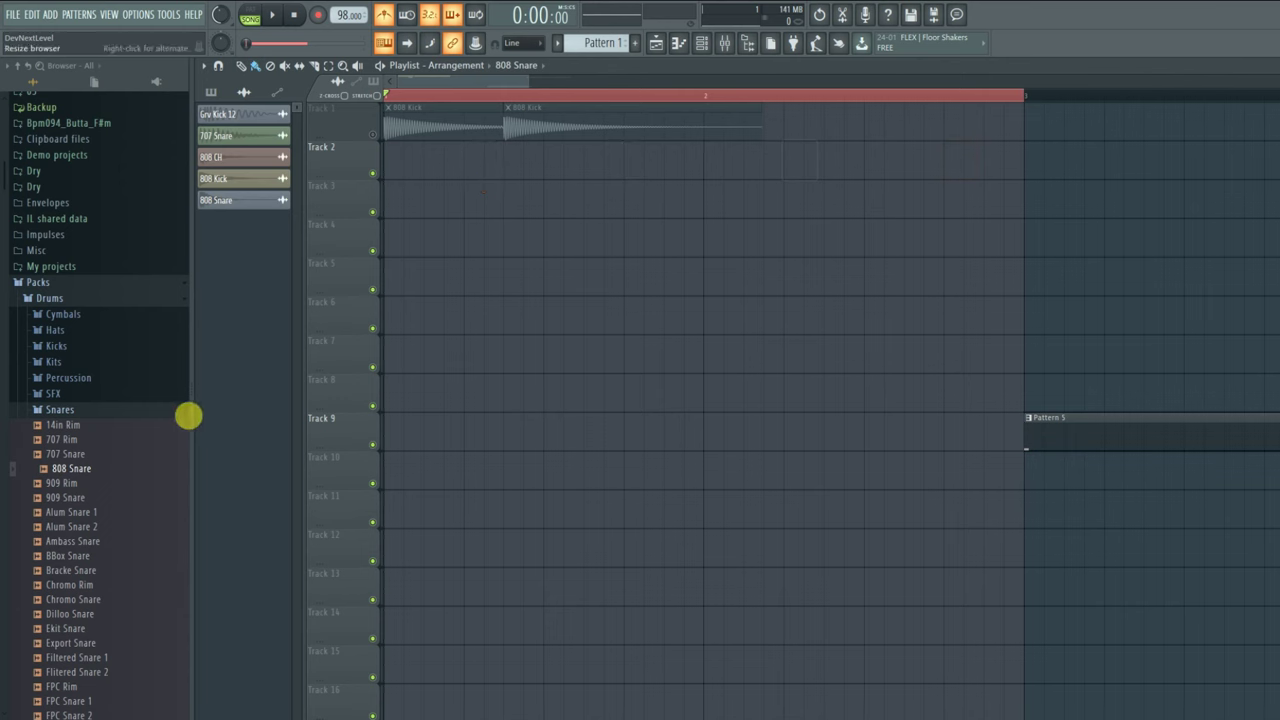
# - Place the HIP_Snaph sample from the Legacy HipHop drums on Track 2 at beats 2 and 4 of both bars
pyautogui.click(64, 411)
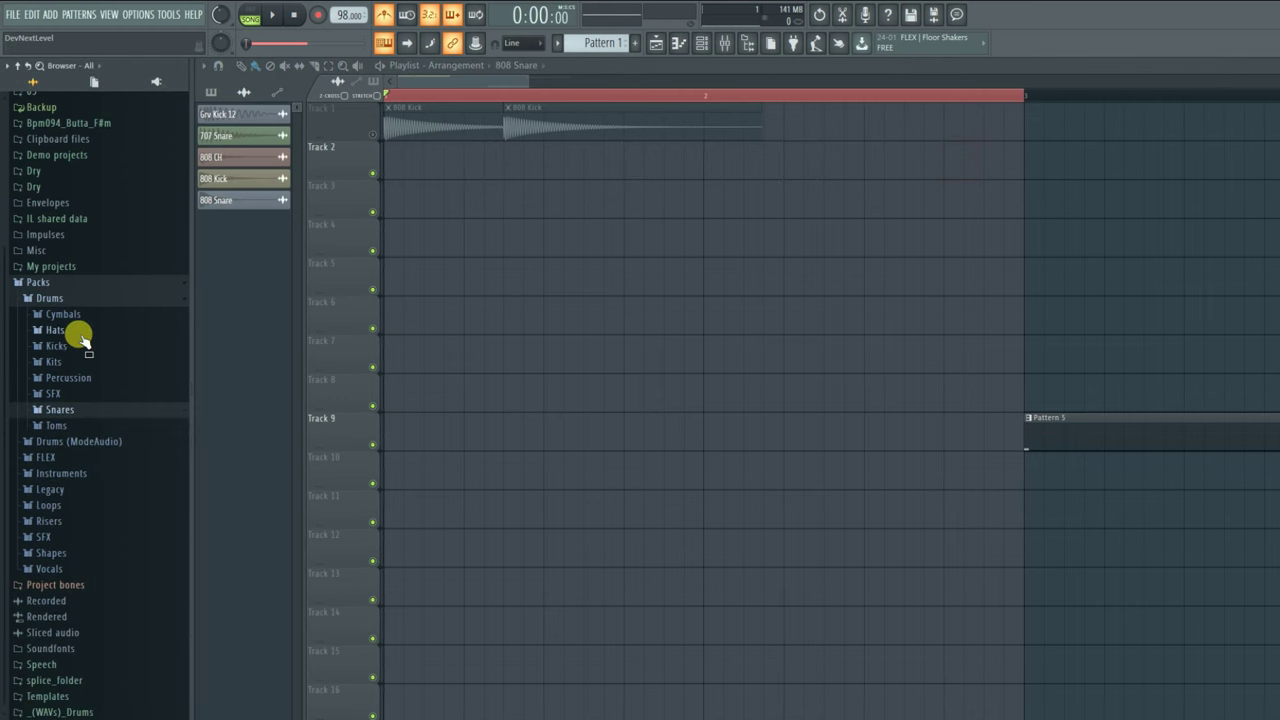
pyautogui.click(75, 490)
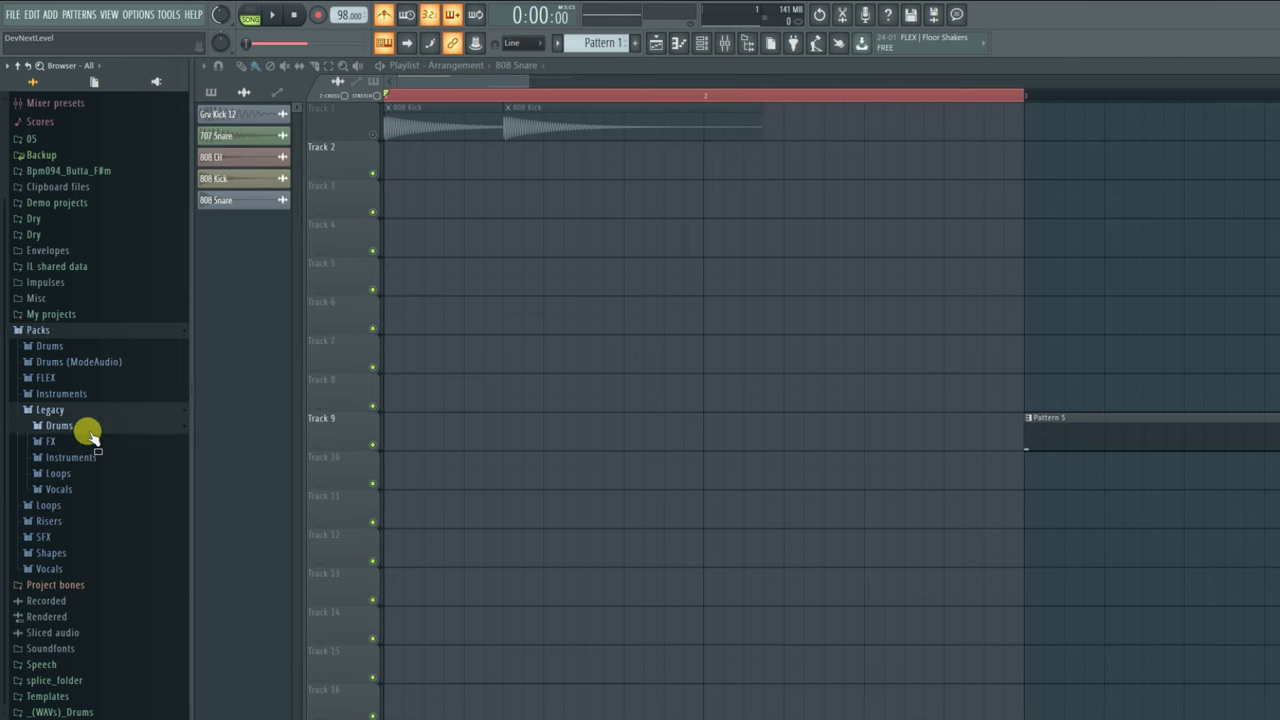
pyautogui.click(90, 432)
pyautogui.click(91, 480)
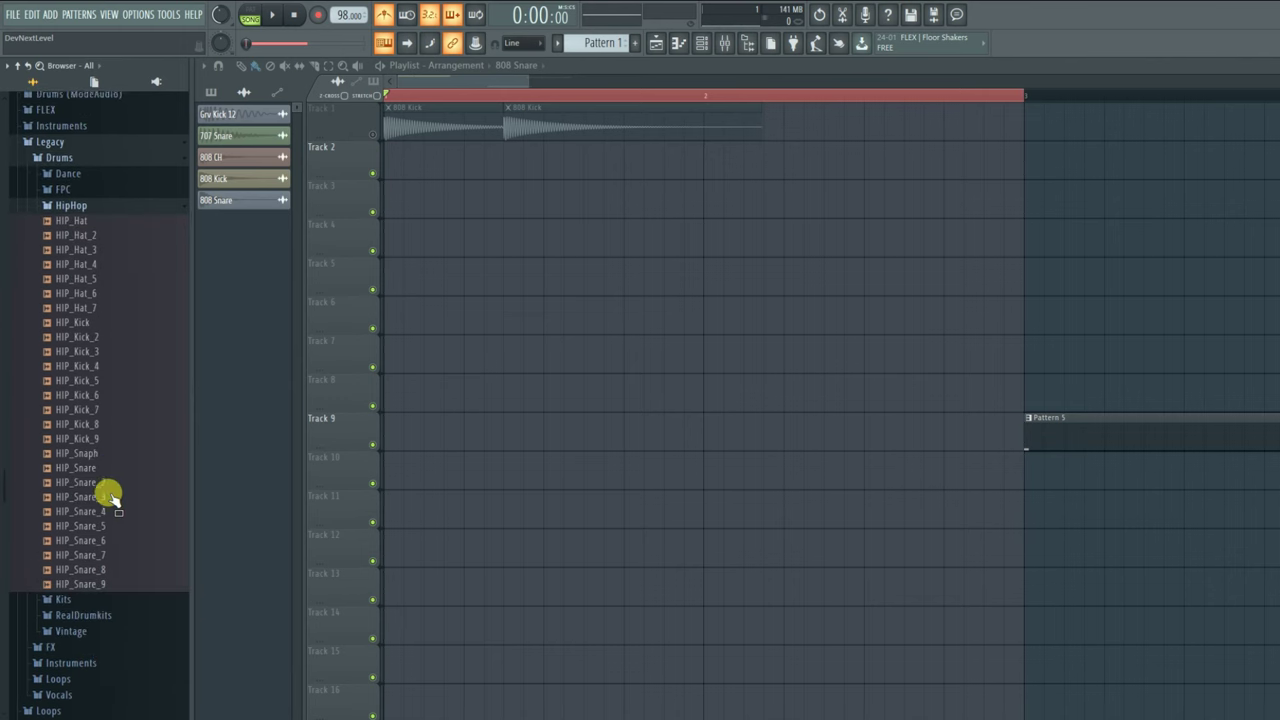
pyautogui.moveTo(99, 457); pyautogui.dragTo(466, 163)
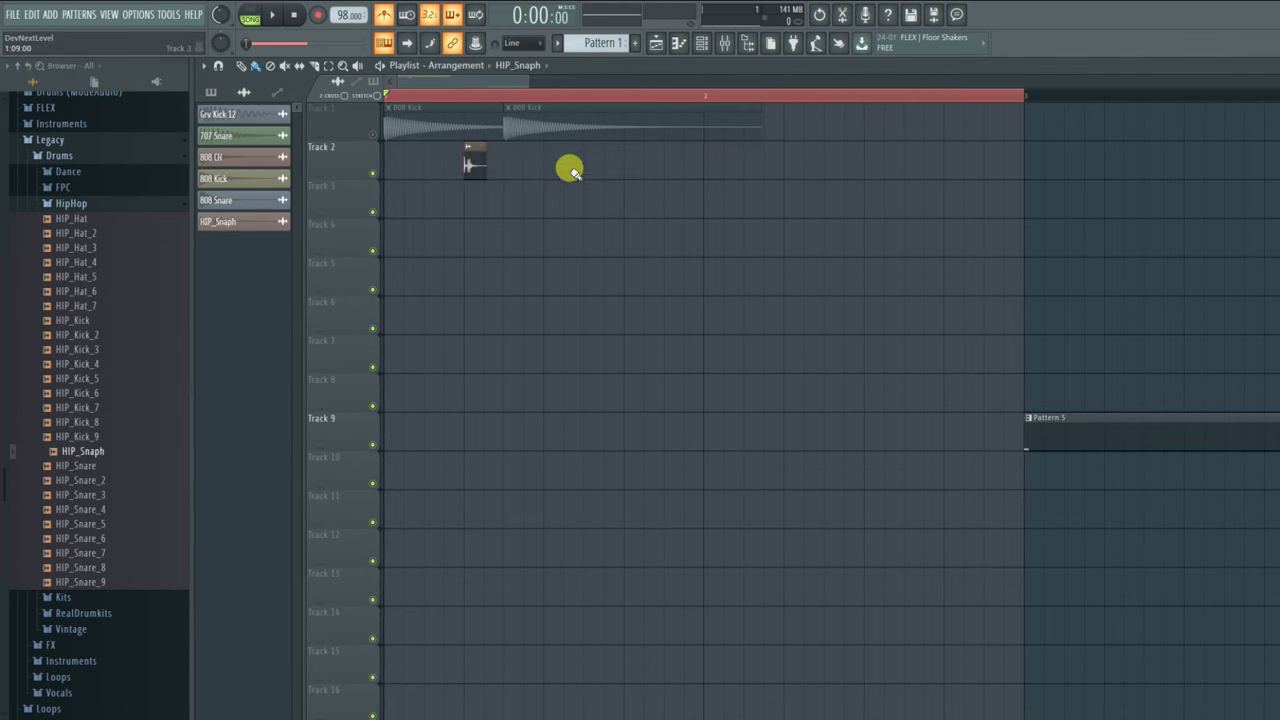
pyautogui.click(628, 162)
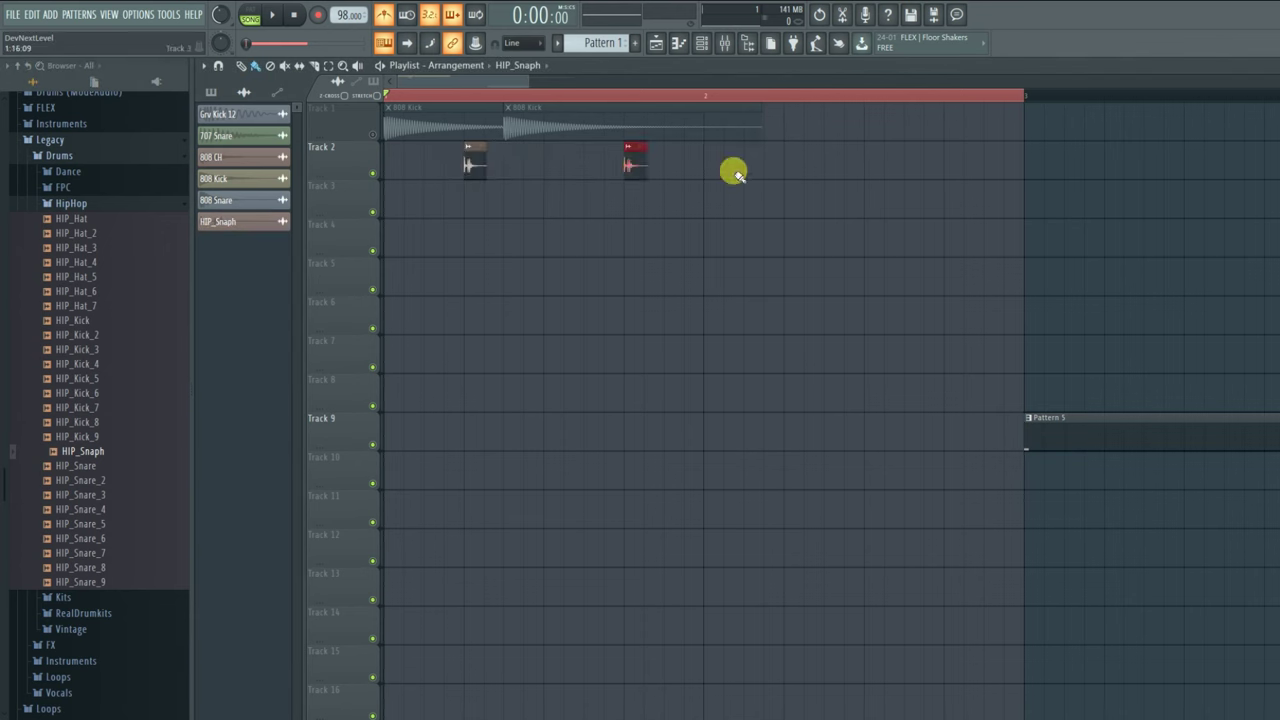
pyautogui.click(788, 161)
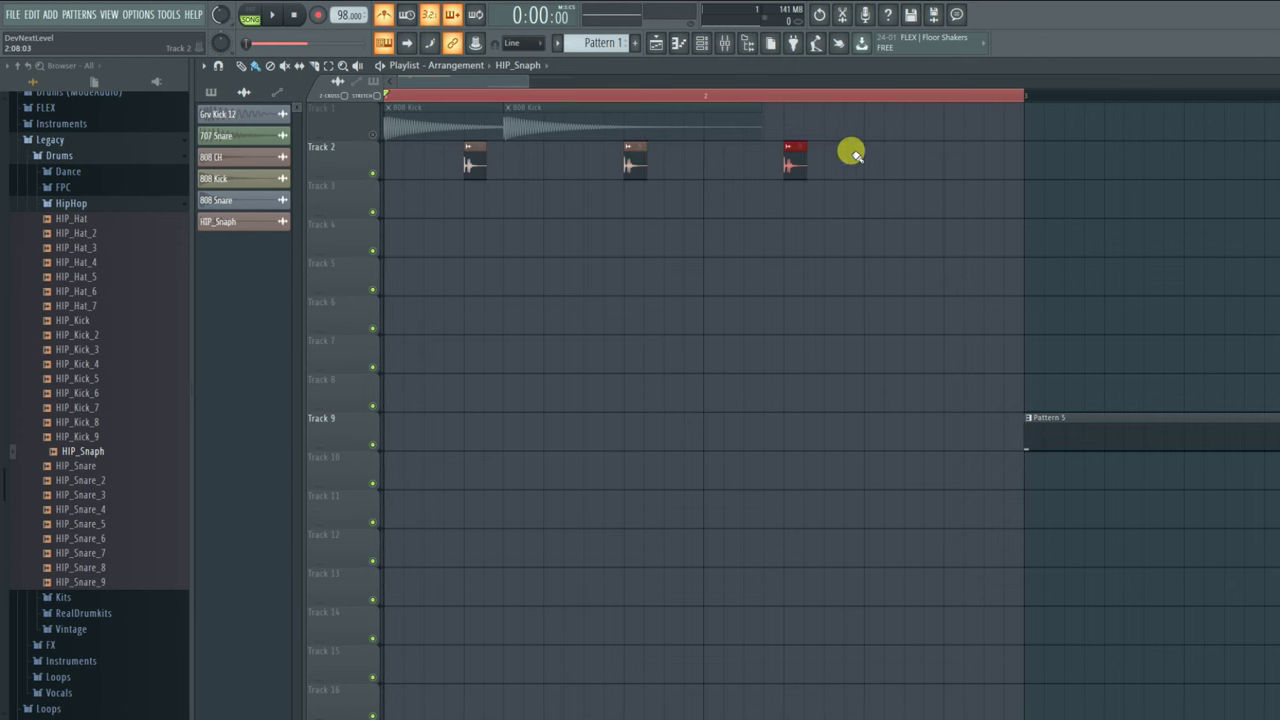
pyautogui.click(944, 161)
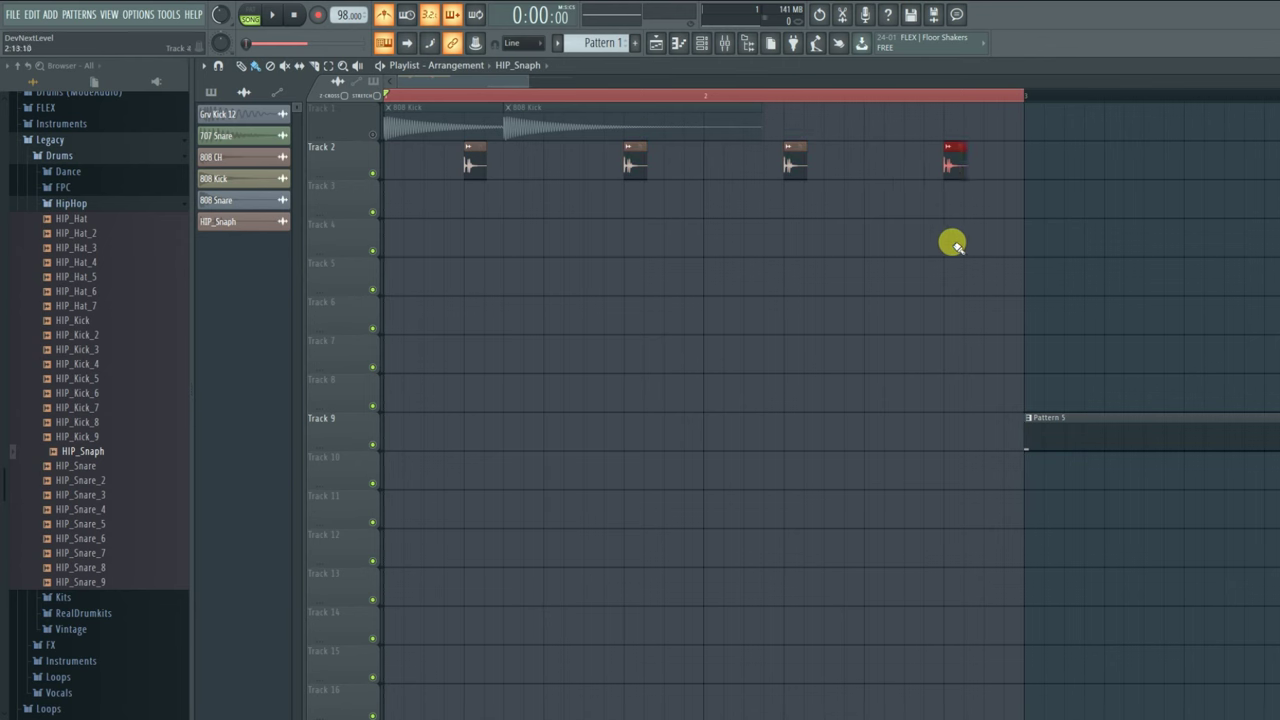
# - Delete the second 808 Kick, pick up the first kick clip as the source for new ones, and unmute Track 1
pyautogui.rightClick(530, 136)
pyautogui.click(476, 124)
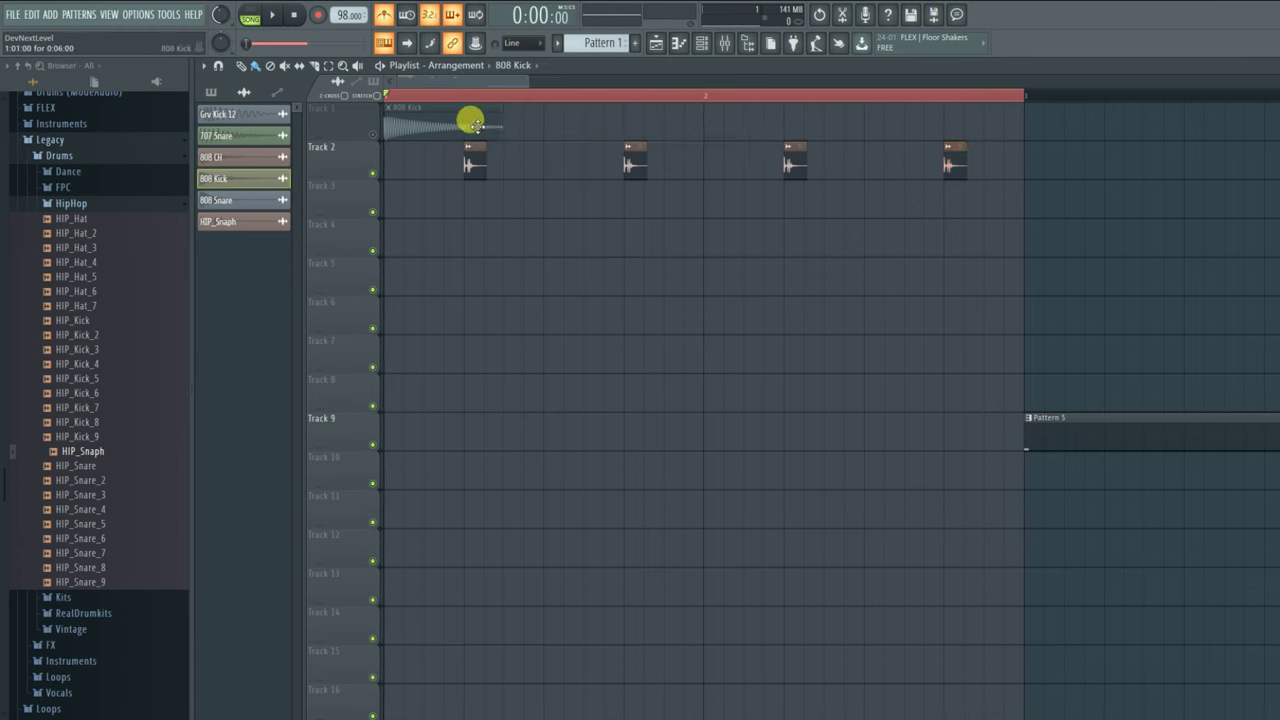
pyautogui.click(373, 132)
pyautogui.press('space')
# - Place an 808 Kick at 1:07 on Track 1, trim it to four steps, and add another kick directly after it
pyautogui.click(510, 122)
pyautogui.press('space')
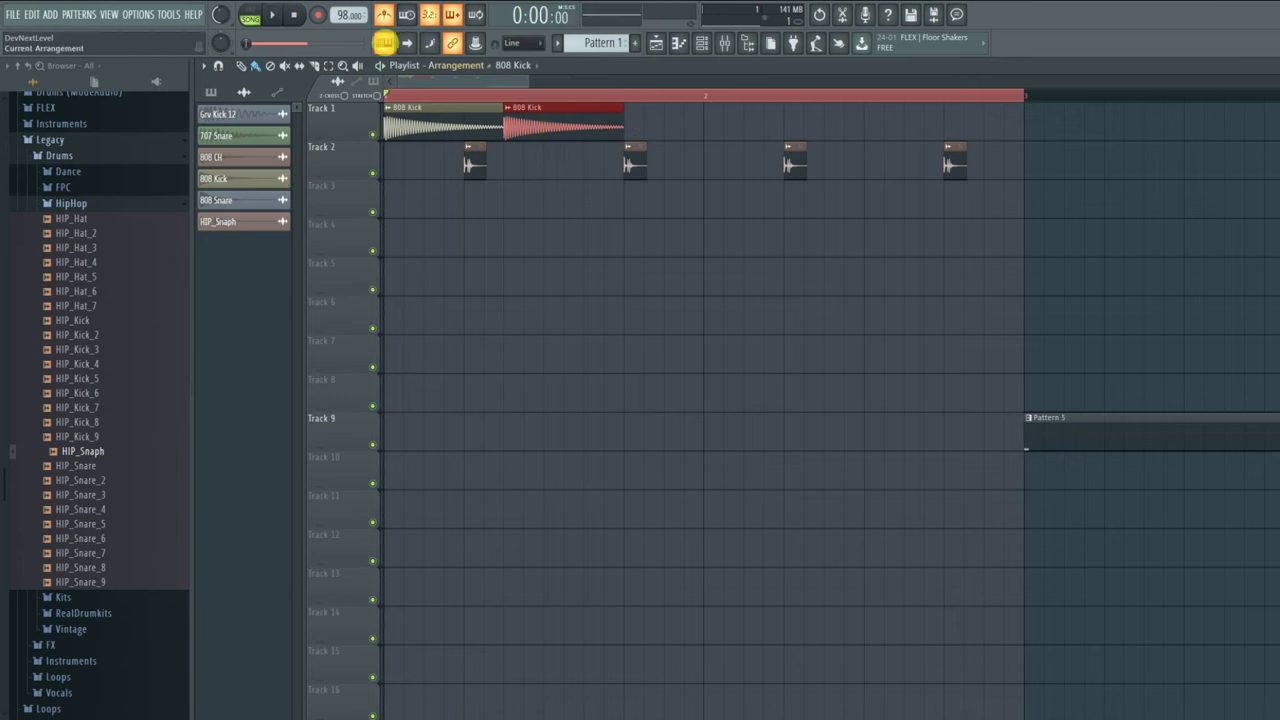
pyautogui.moveTo(623, 120); pyautogui.dragTo(583, 120)
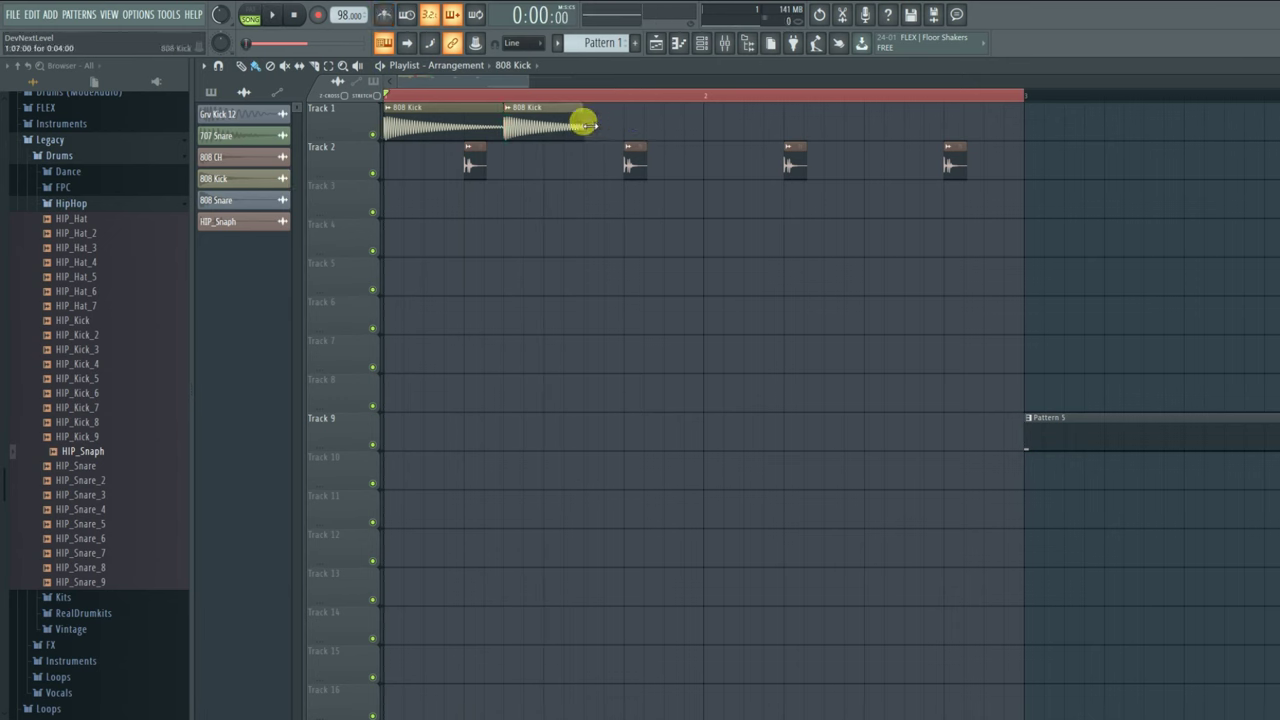
pyautogui.click(586, 122)
# - Duplicate the three bar 1 kicks into bar 2 on Track 1, play the result, and clear the selection
pyautogui.moveTo(736, 122); pyautogui.dragTo(460, 116)
pyautogui.moveTo(436, 124); pyautogui.dragTo(756, 128)
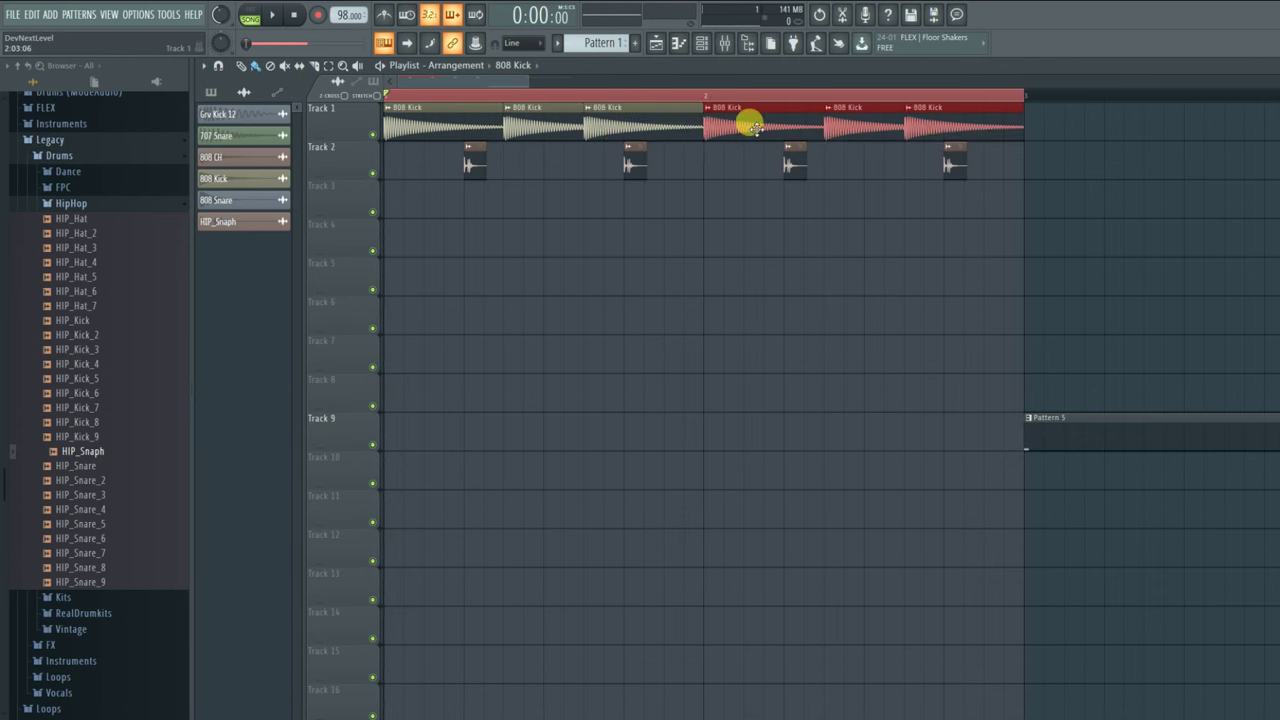
pyautogui.press('space')
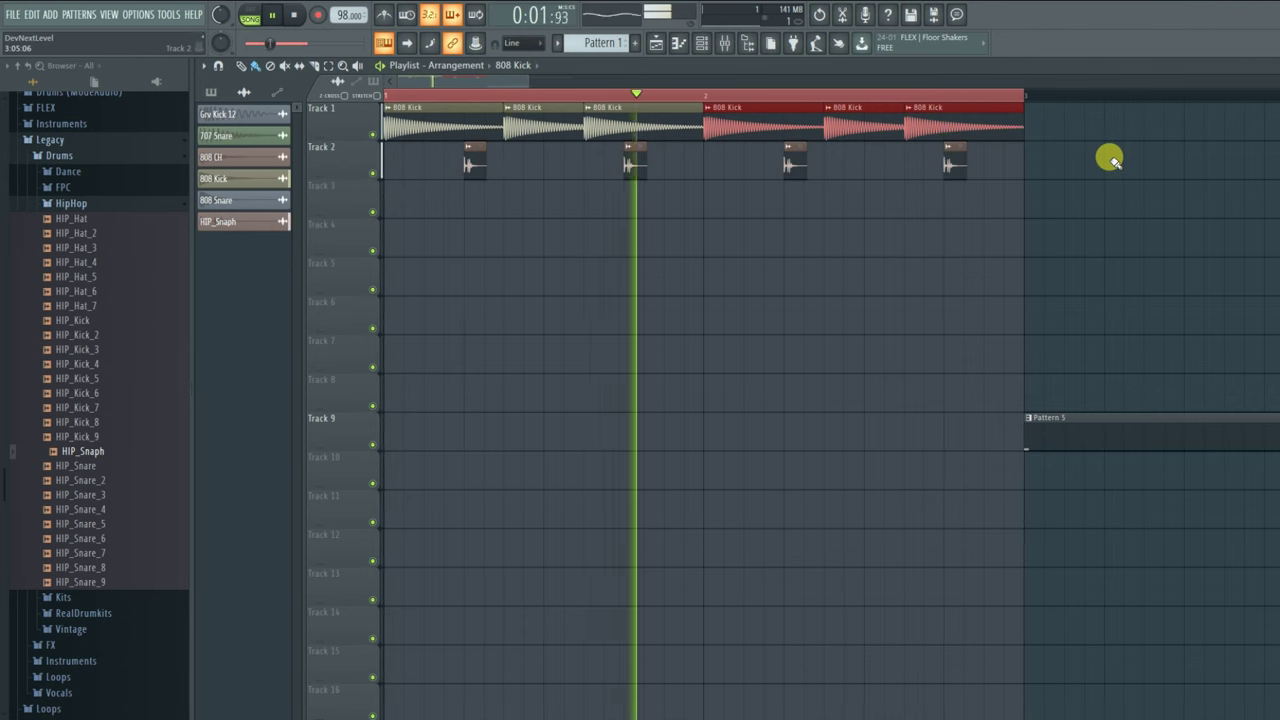
pyautogui.press('space')
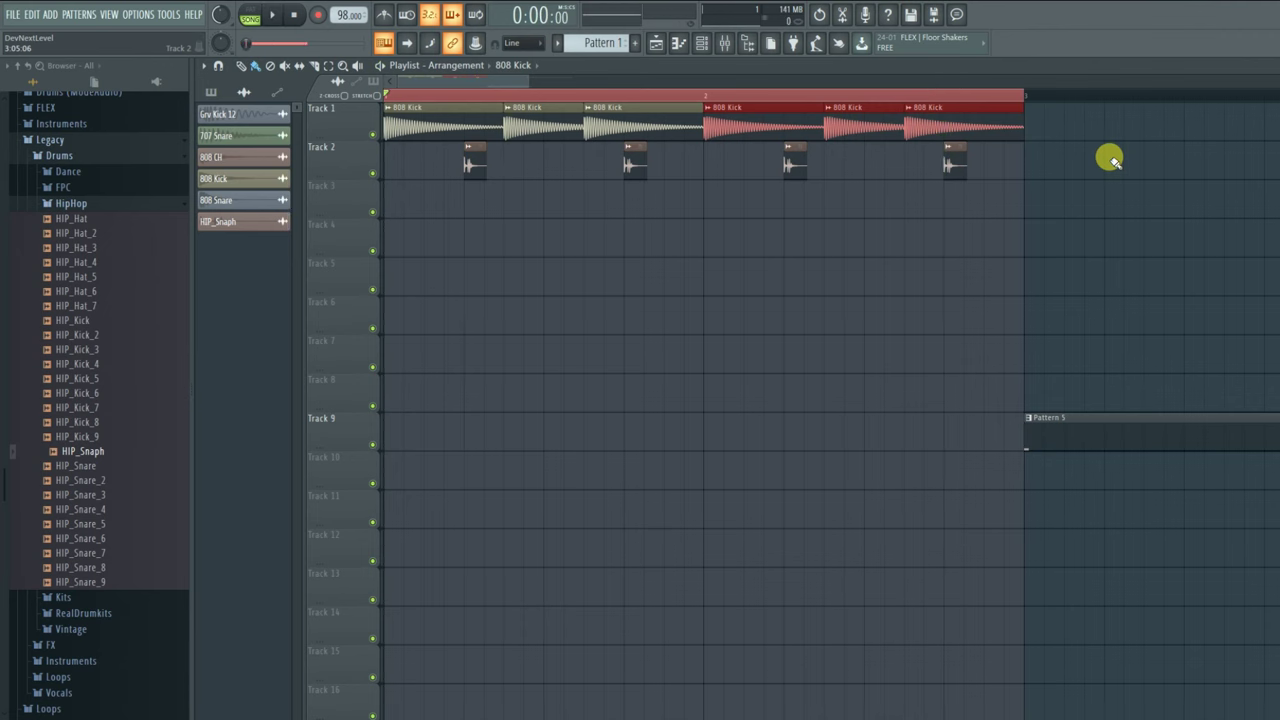
pyautogui.click(1110, 158)
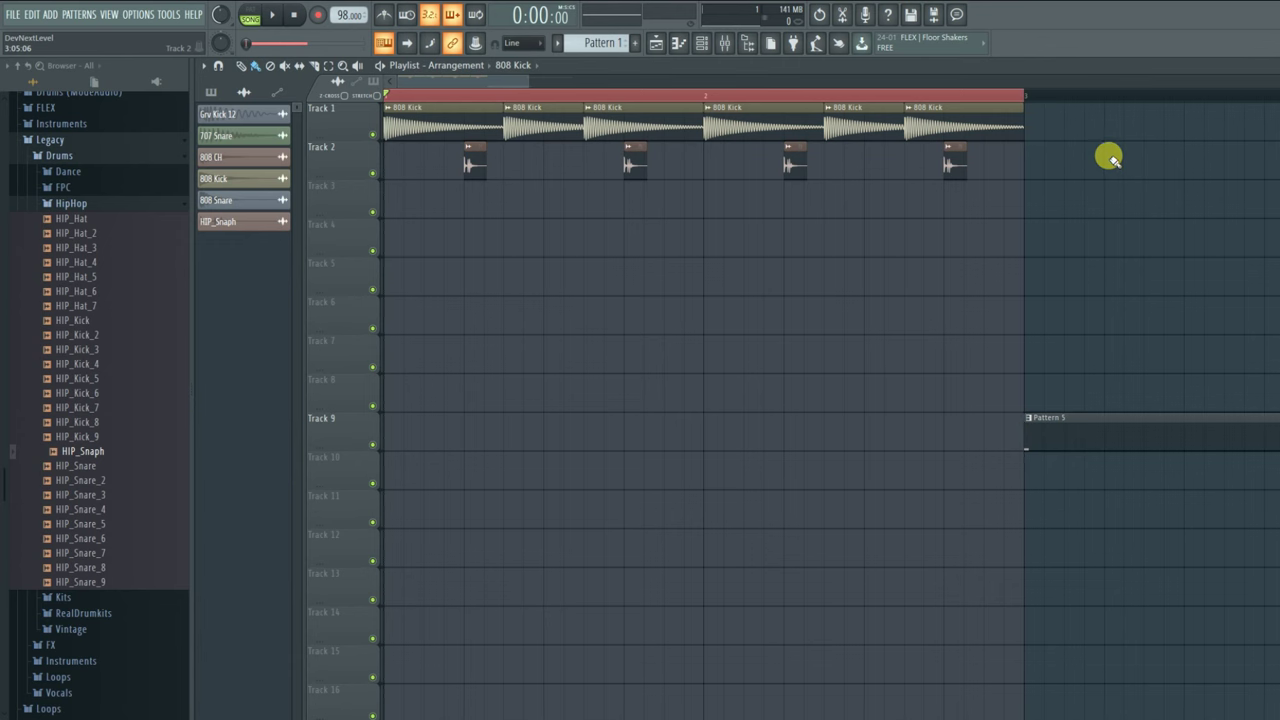
# - Play back the two-bar kick and snap loop to judge the groove
pyautogui.press('space')
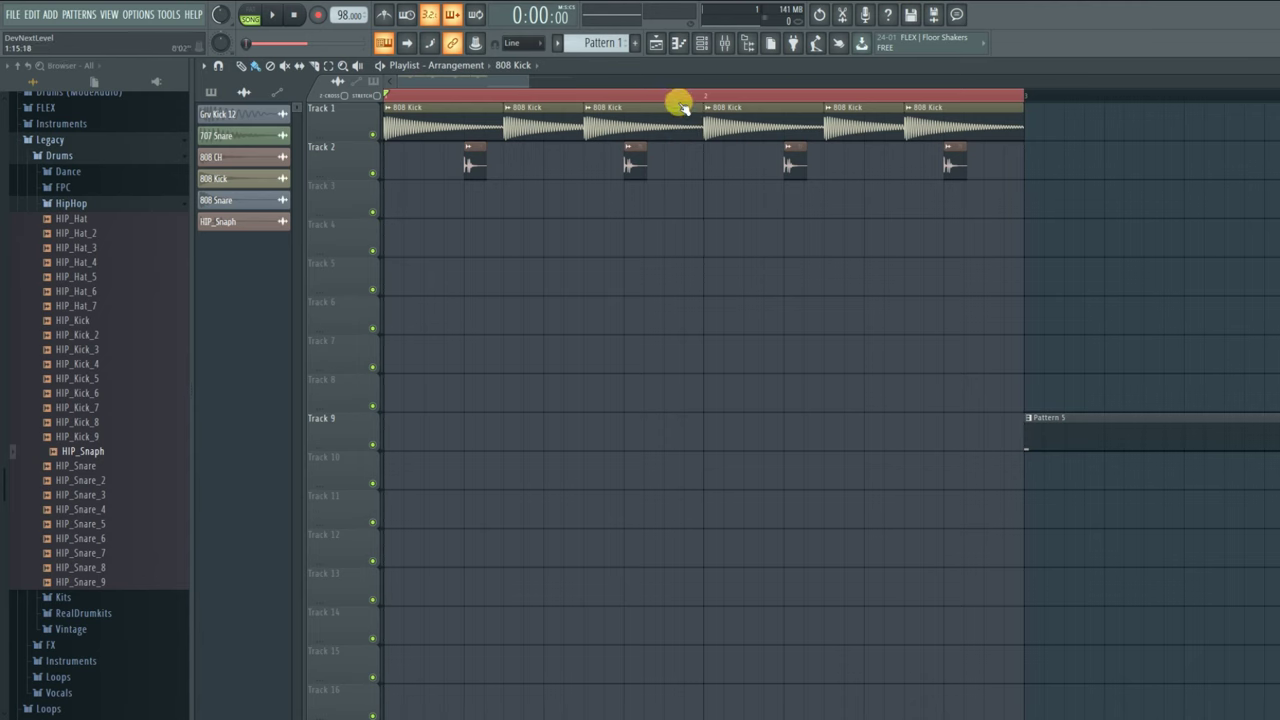
pyautogui.scroll(1, 681, 101)
pyautogui.scroll(1, 470, 88)
pyautogui.press('space')
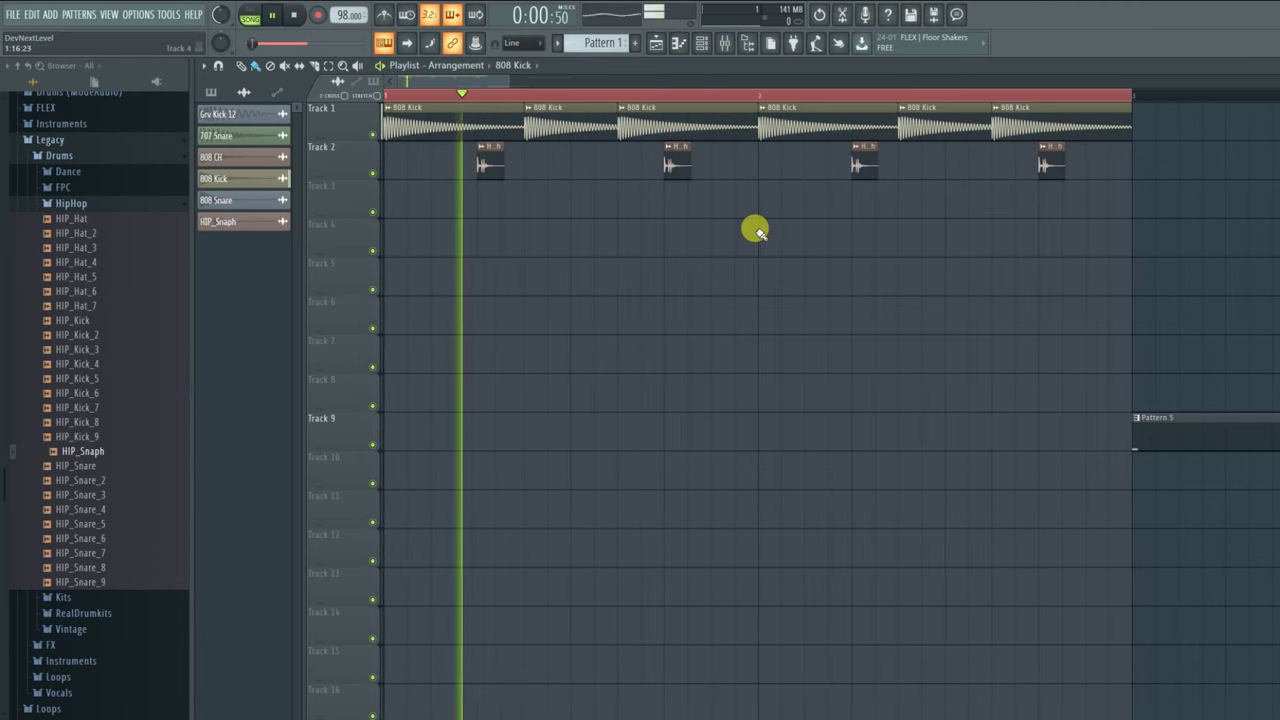
pyautogui.press('space')
pyautogui.press('space')
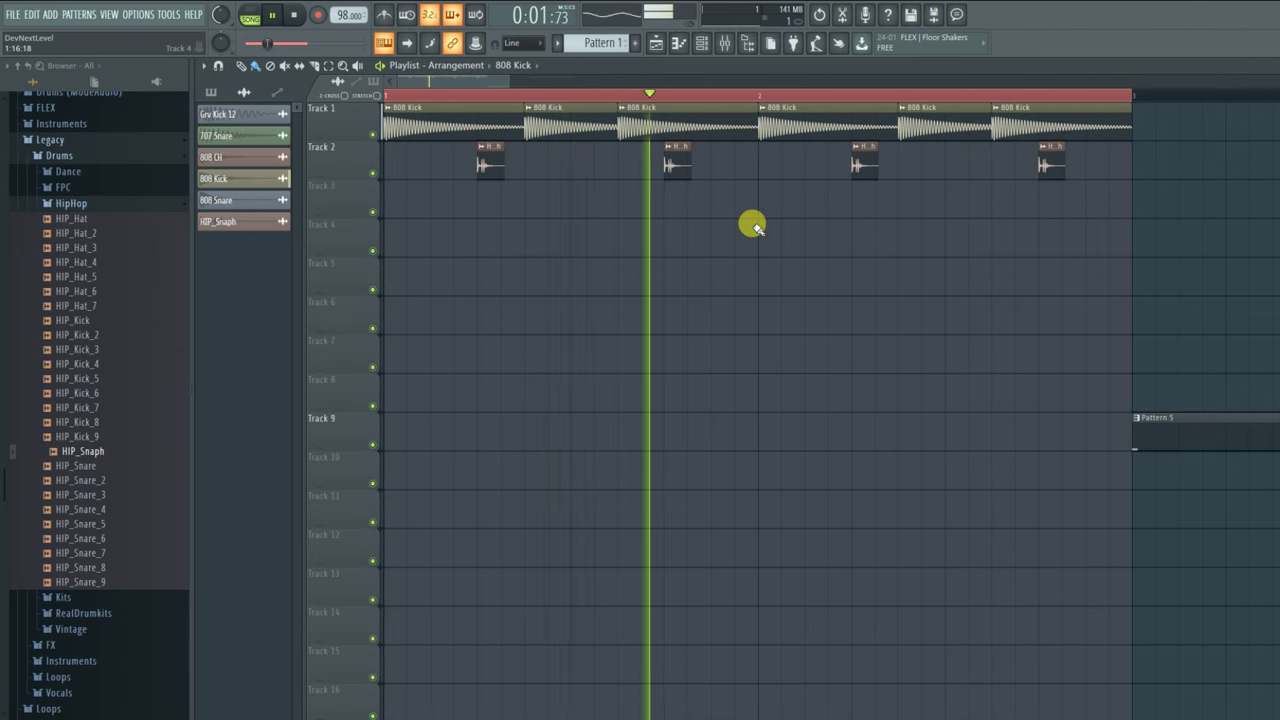
pyautogui.press('space')
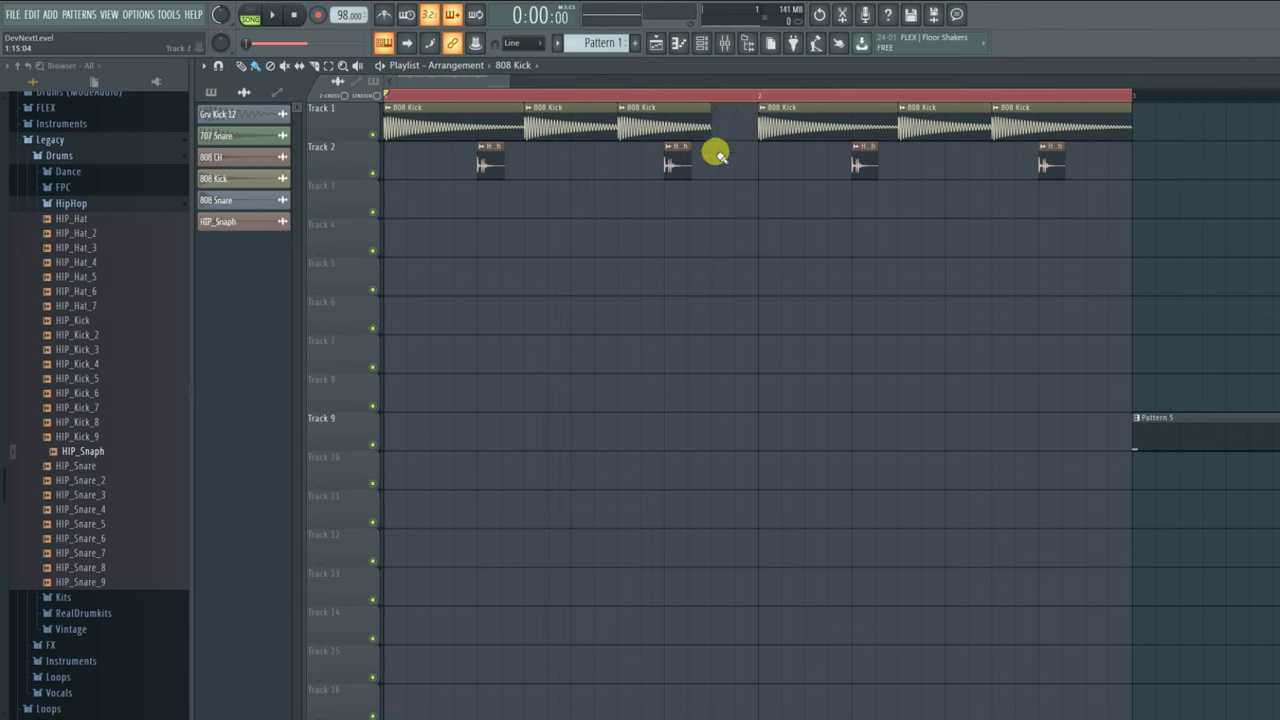
# - Set the main snap to 1/6 beat and add an 808 Kick on Track 3 at 1:15, trimmed to one snap unit
pyautogui.click(528, 42)
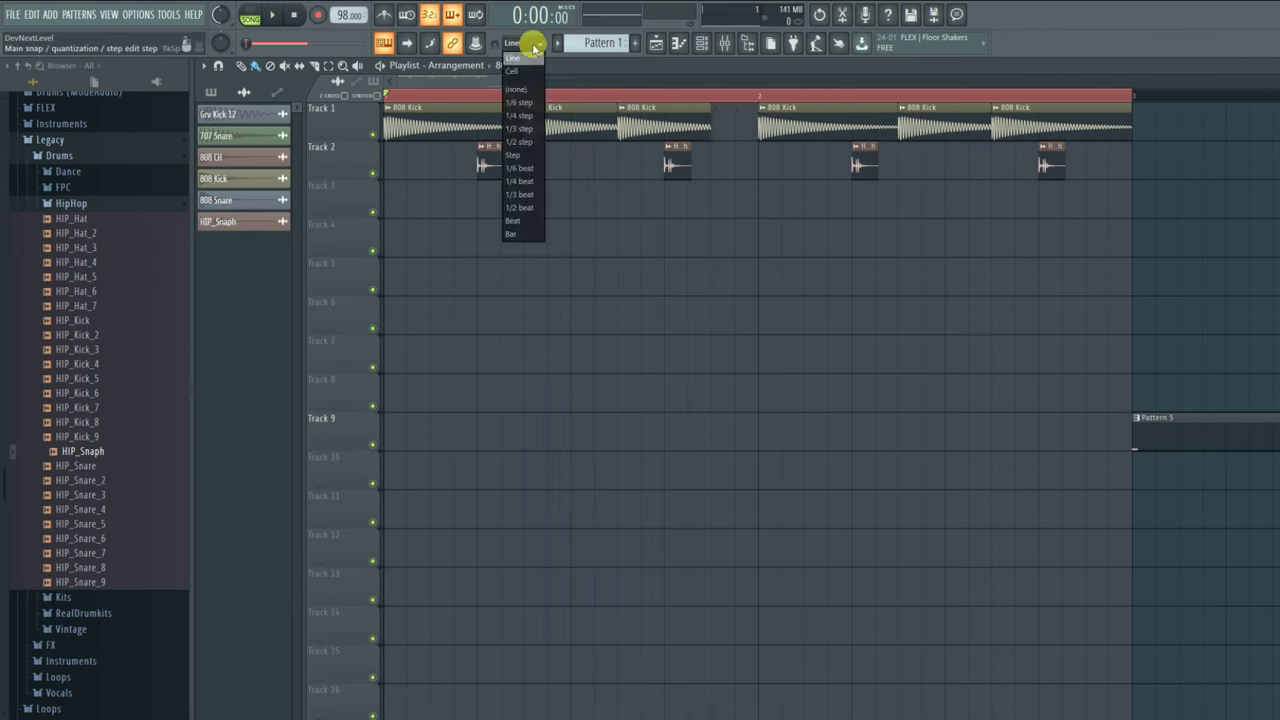
pyautogui.click(540, 168)
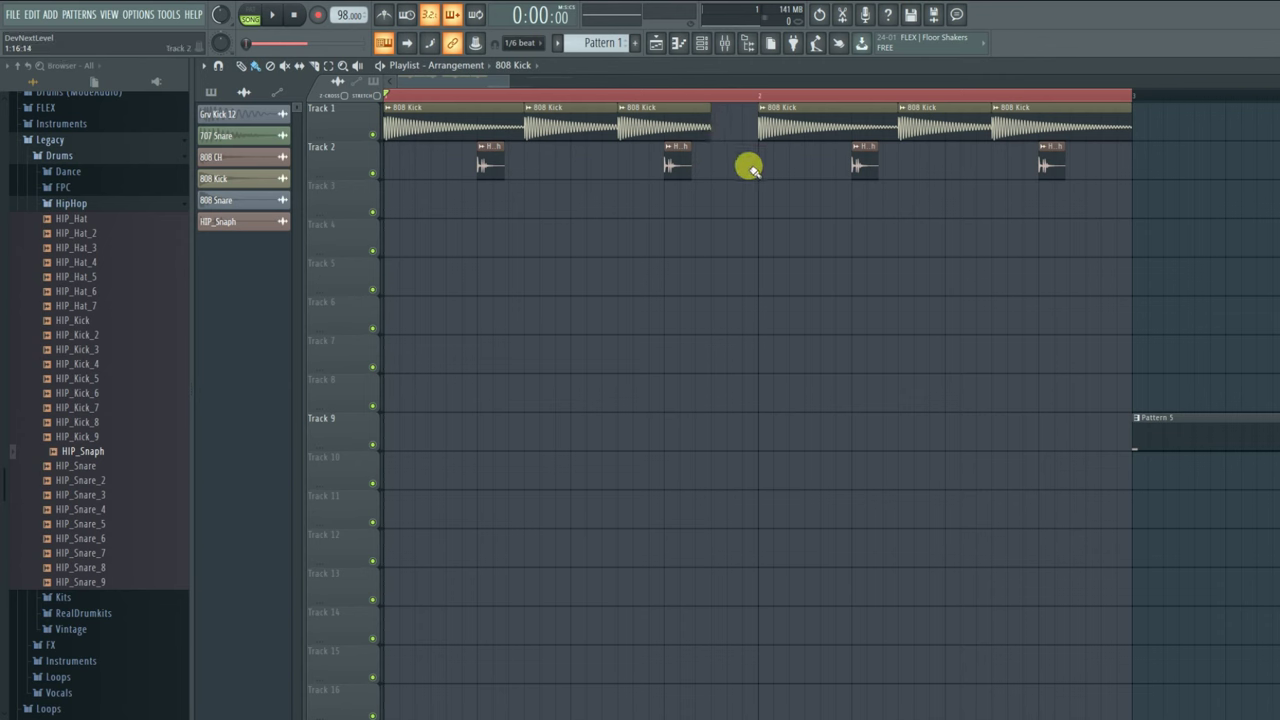
pyautogui.click(714, 194)
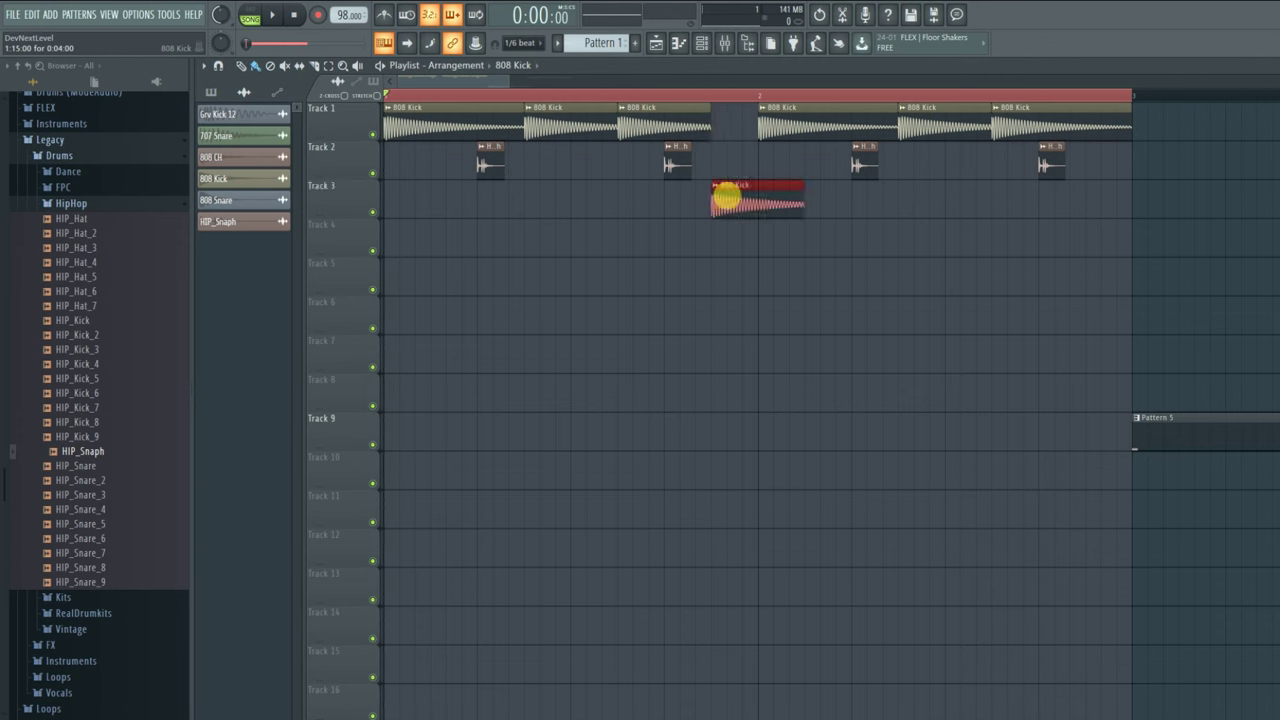
pyautogui.moveTo(806, 195); pyautogui.dragTo(724, 212)
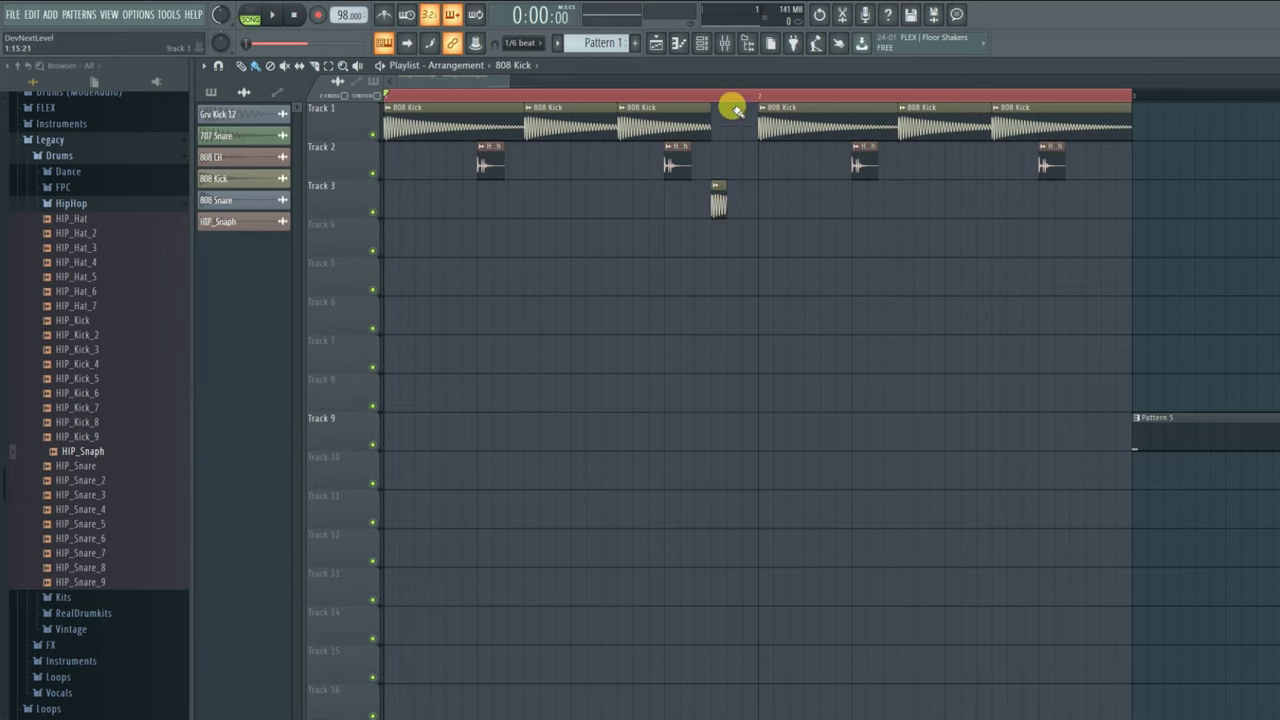
# - Repeat the short kick to make a three-hit roll, move it into the Track 1 gap before bar 2, and play the loop
pyautogui.scroll(4, 733, 102)
pyautogui.moveTo(733, 188); pyautogui.dragTo(871, 191)
pyautogui.moveTo(686, 206); pyautogui.dragTo(692, 118)
pyautogui.press('space')
pyautogui.scroll(-2, 700, 110)
pyautogui.scroll(-1, 705, 104)
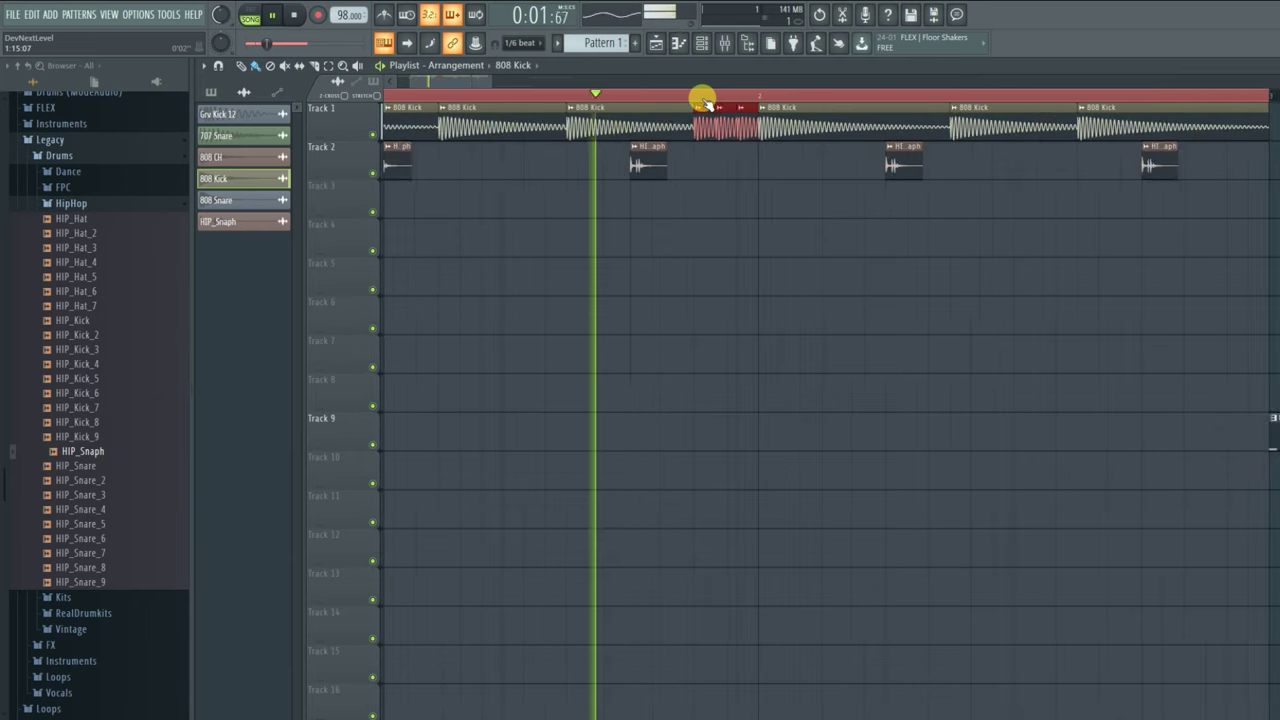
pyautogui.scroll(-1, 706, 104)
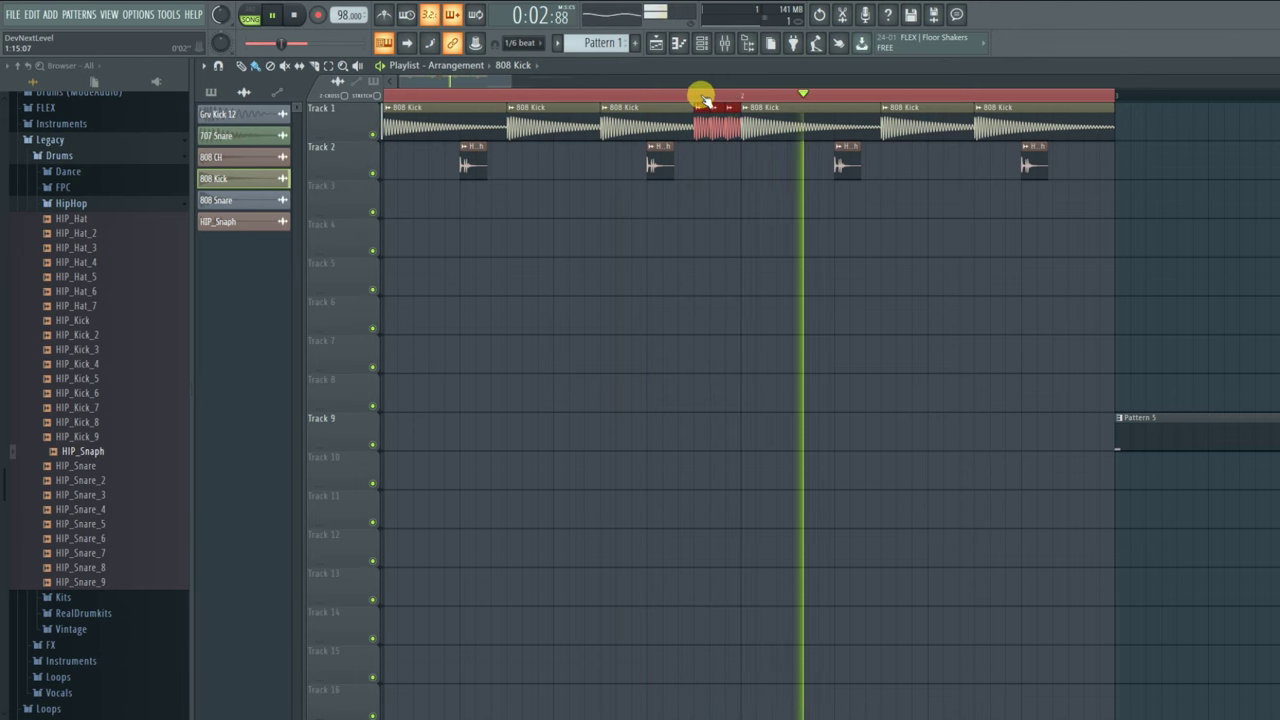
pyautogui.press('space')
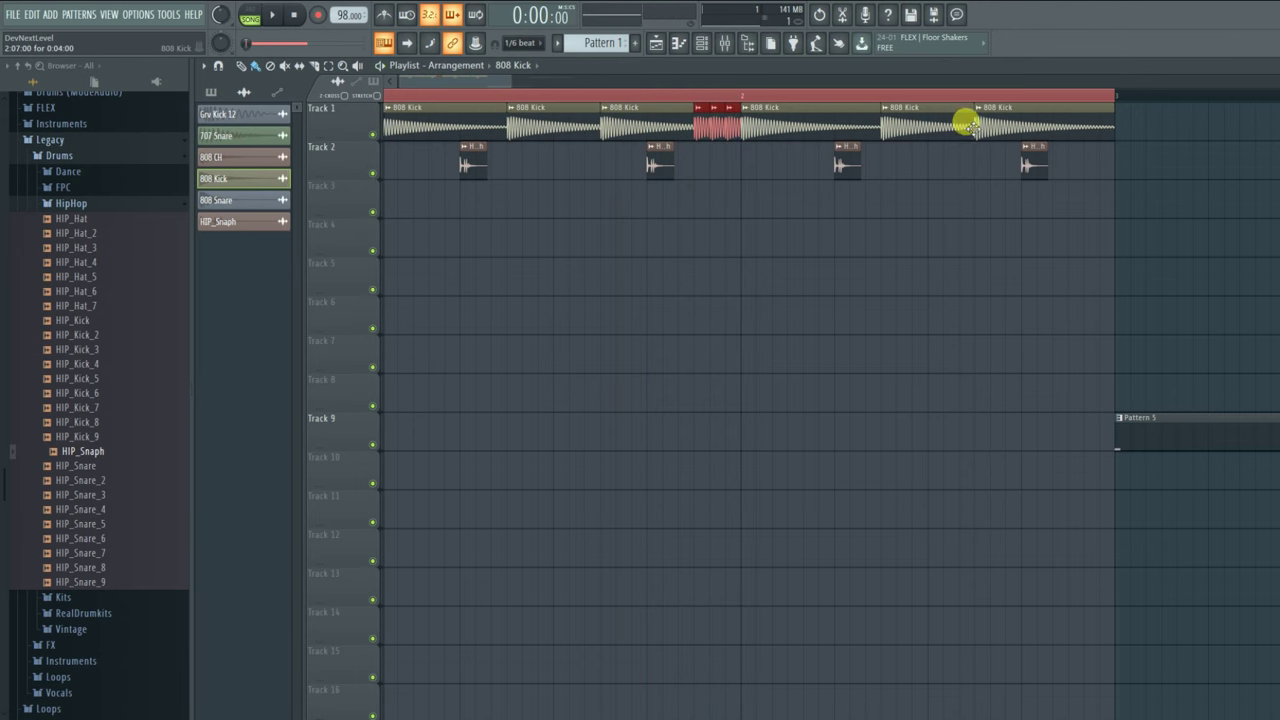
# - Shorten the 808 Kick at 2:07 to end at 2:09 and replace the last kick with one starting at 2:09, using Line snap
pyautogui.moveTo(971, 126); pyautogui.dragTo(928, 130)
pyautogui.rightClick(990, 122)
pyautogui.click(540, 42)
pyautogui.click(530, 57)
pyautogui.moveTo(940, 120); pyautogui.dragTo(971, 128)
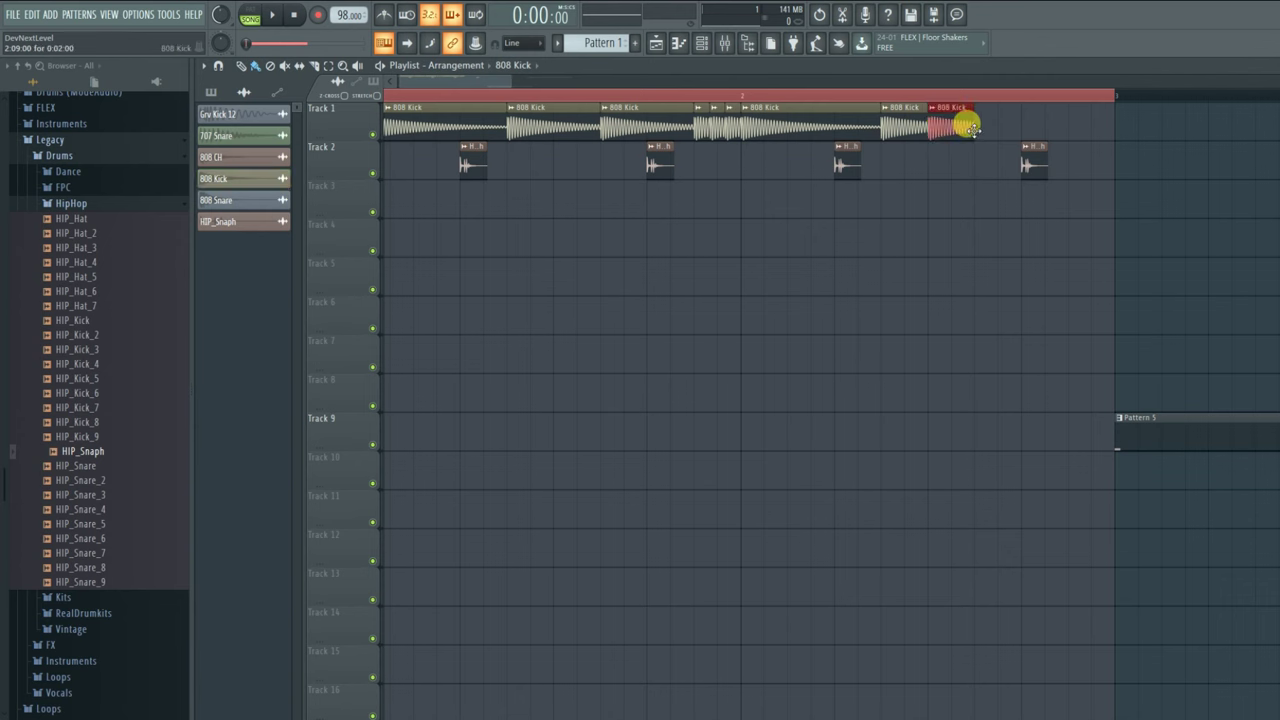
# - Set the main snap to 1/3 beat, trim the kick at 2:09 to one snap unit and repeat it through the end of bar 2
pyautogui.click(530, 43)
pyautogui.click(531, 195)
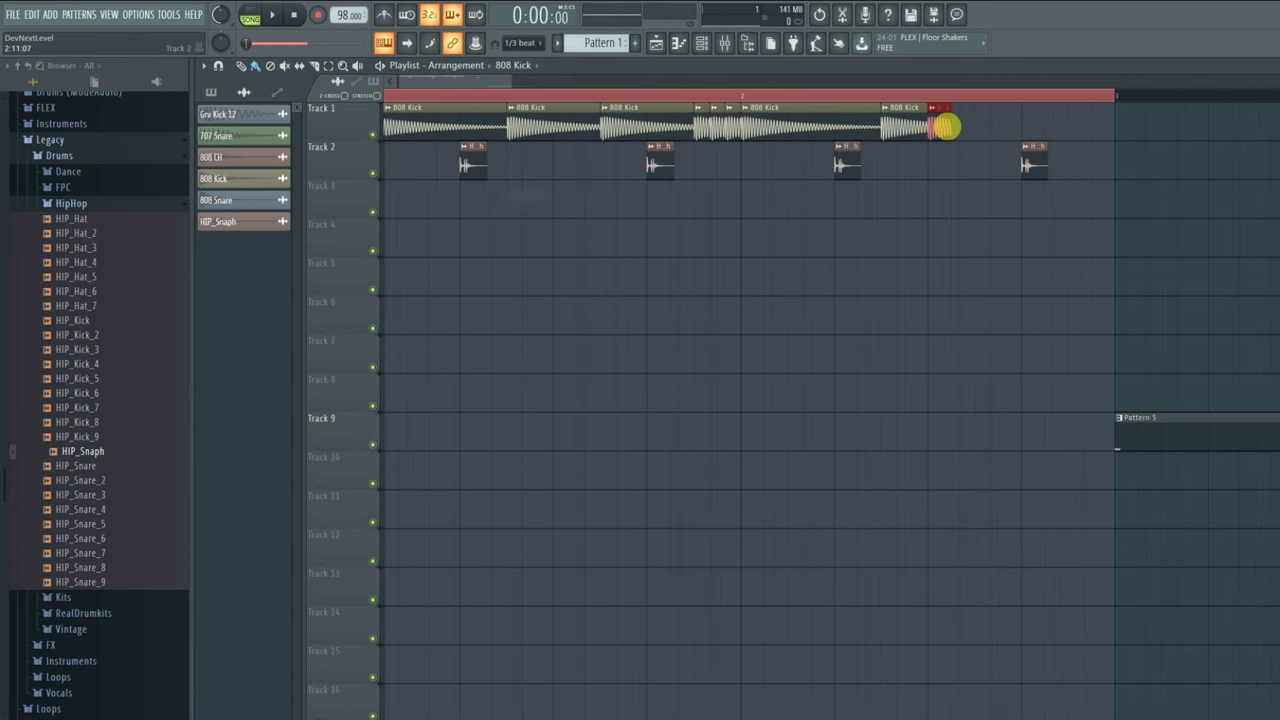
pyautogui.scroll(3, 957, 100)
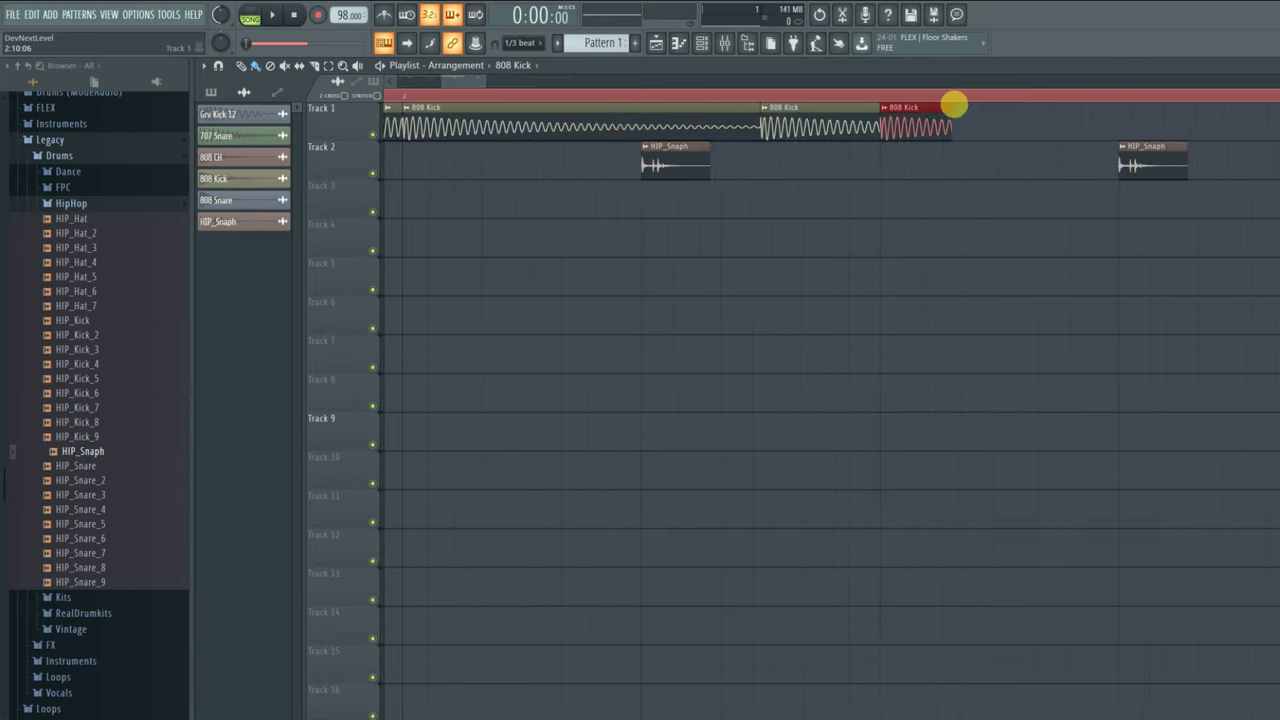
pyautogui.click(968, 120)
pyautogui.click(1037, 115)
pyautogui.scroll(-2, 1029, 102)
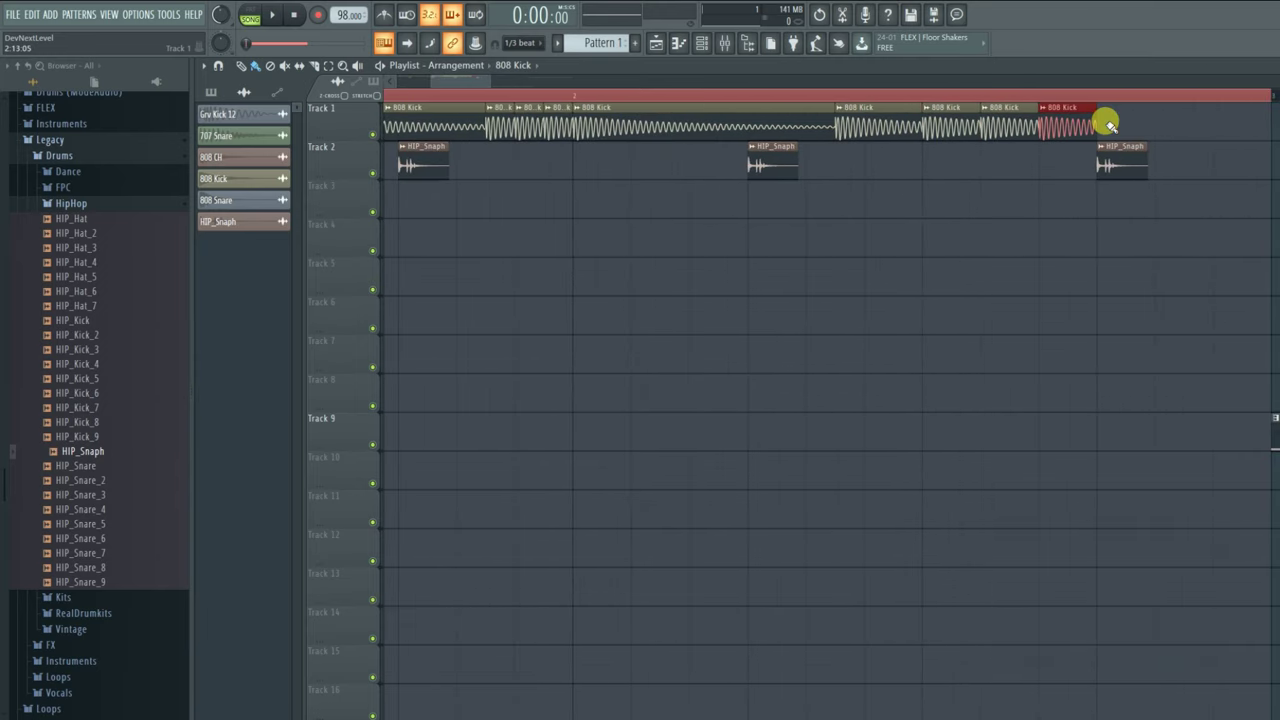
pyautogui.moveTo(1108, 122); pyautogui.dragTo(1214, 122)
# - Play back the two-bar loop to hear the bar 2 kick roll, and clear the clip selection
pyautogui.press('space')
pyautogui.scroll(-1, 1140, 100)
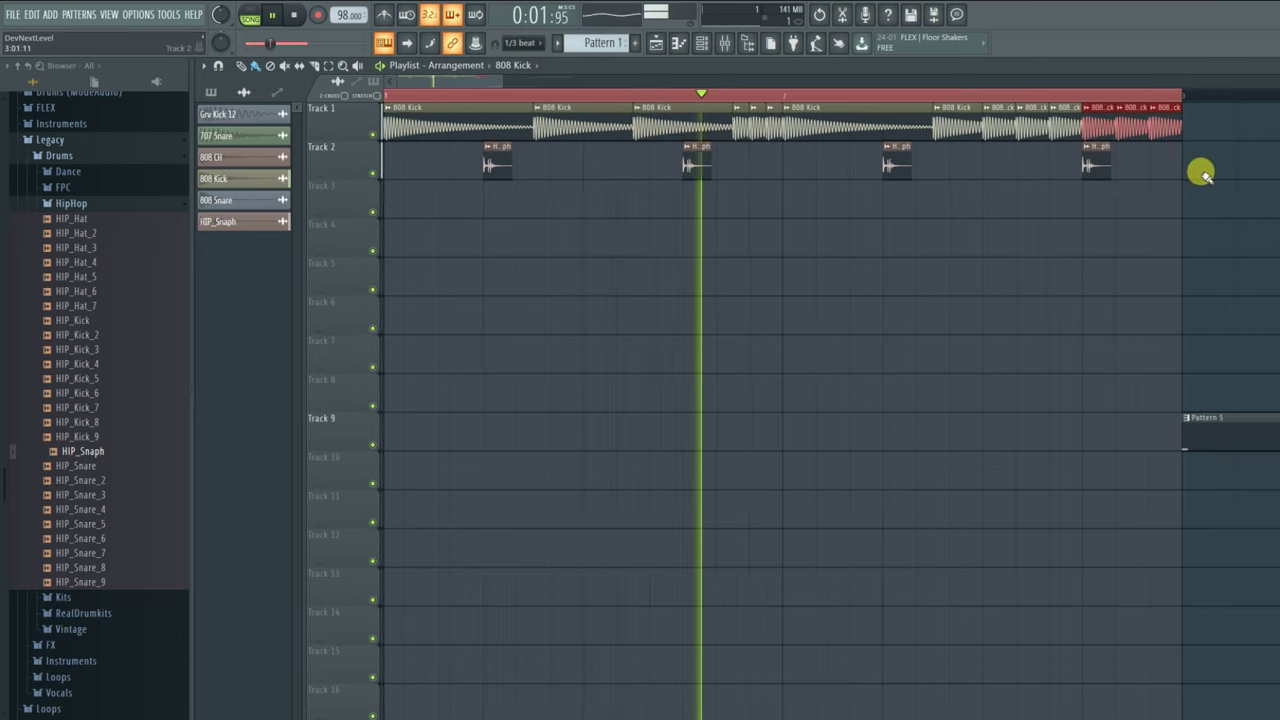
pyautogui.click(1234, 182)
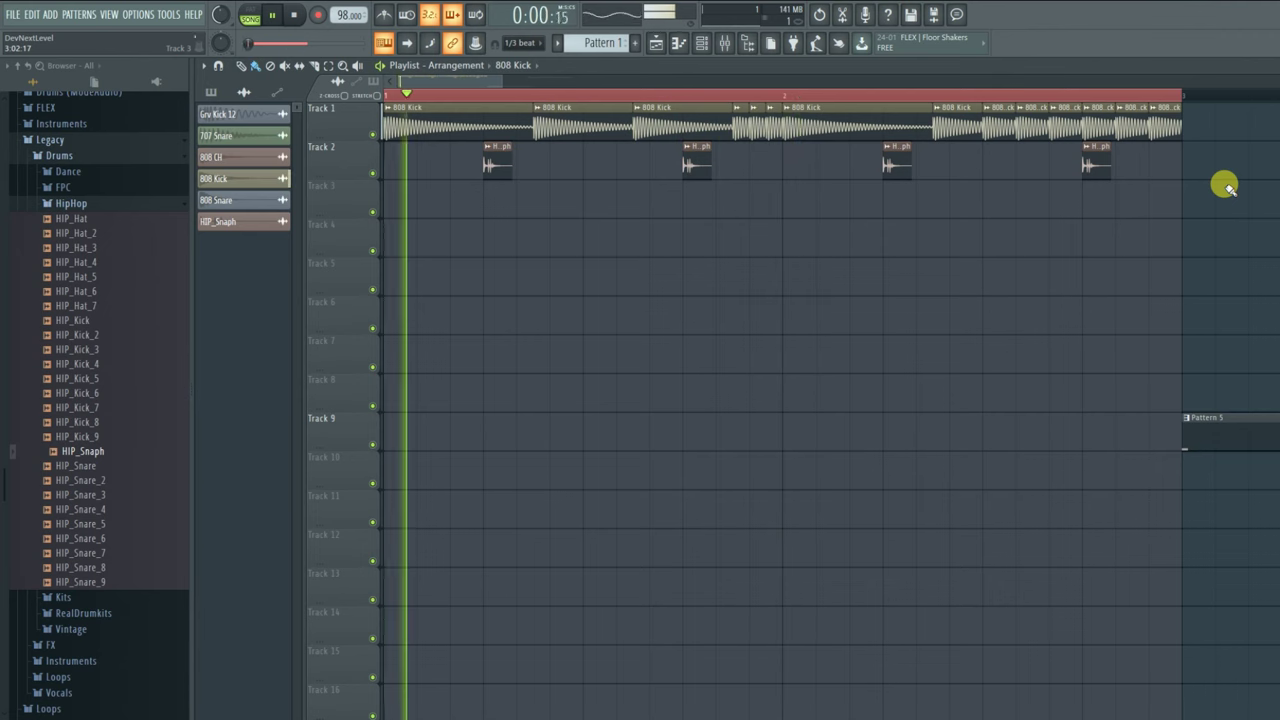
pyautogui.press('space')
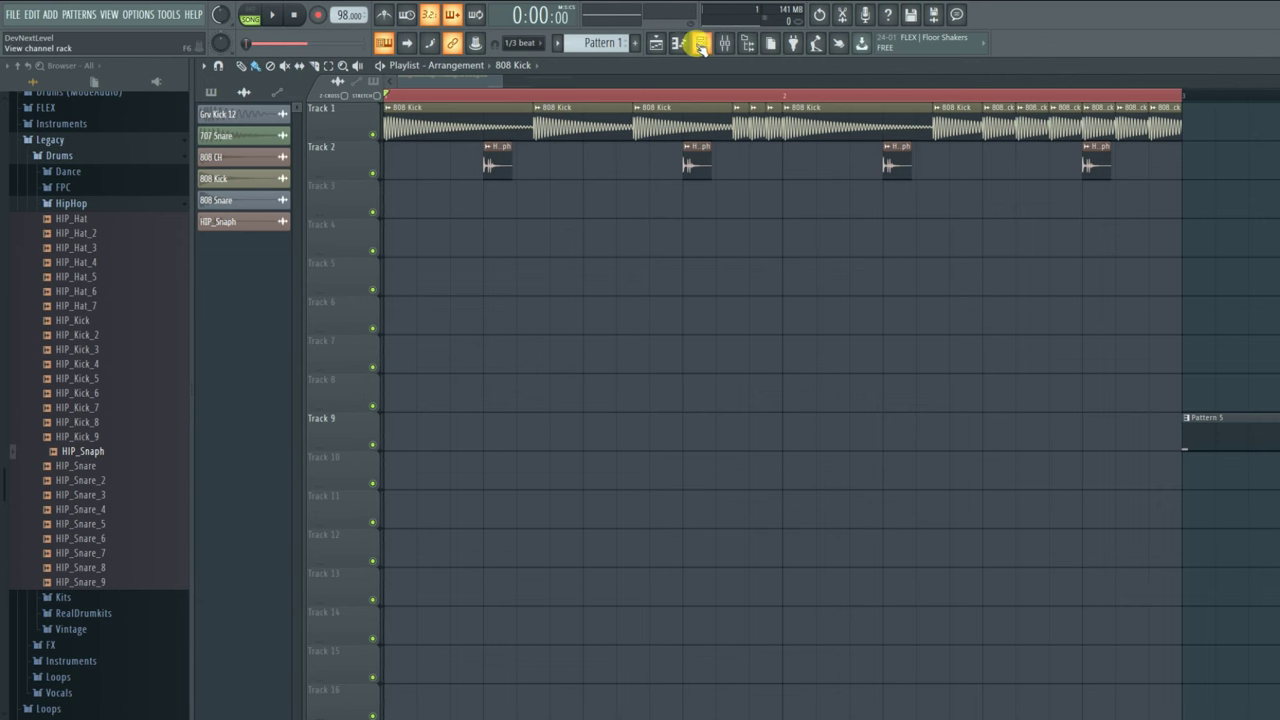
# - Open the channel rack with a new empty pattern and set it to show all channels
pyautogui.click(701, 47)
pyautogui.click(590, 43)
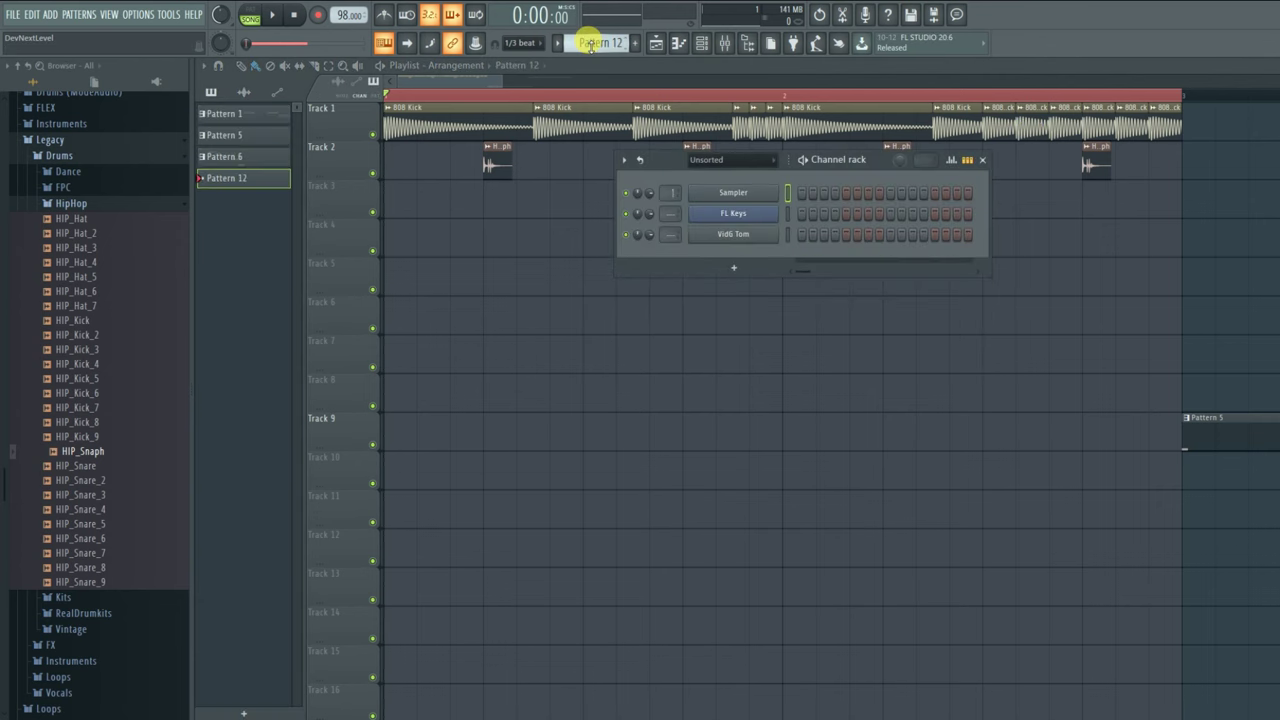
pyautogui.click(740, 165)
pyautogui.click(738, 178)
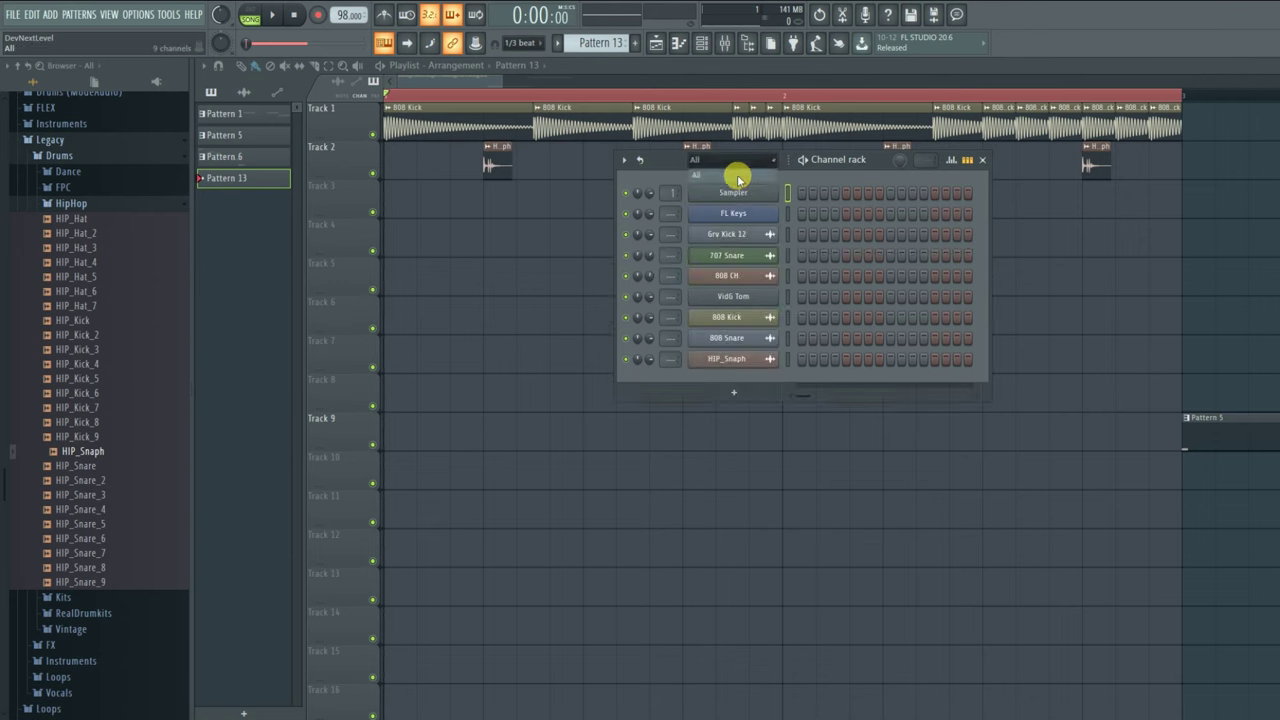
# - Open the 808 Kick channel in the piano roll and add a C5 note at the start of bar 1
pyautogui.rightClick(745, 320)
pyautogui.click(790, 318)
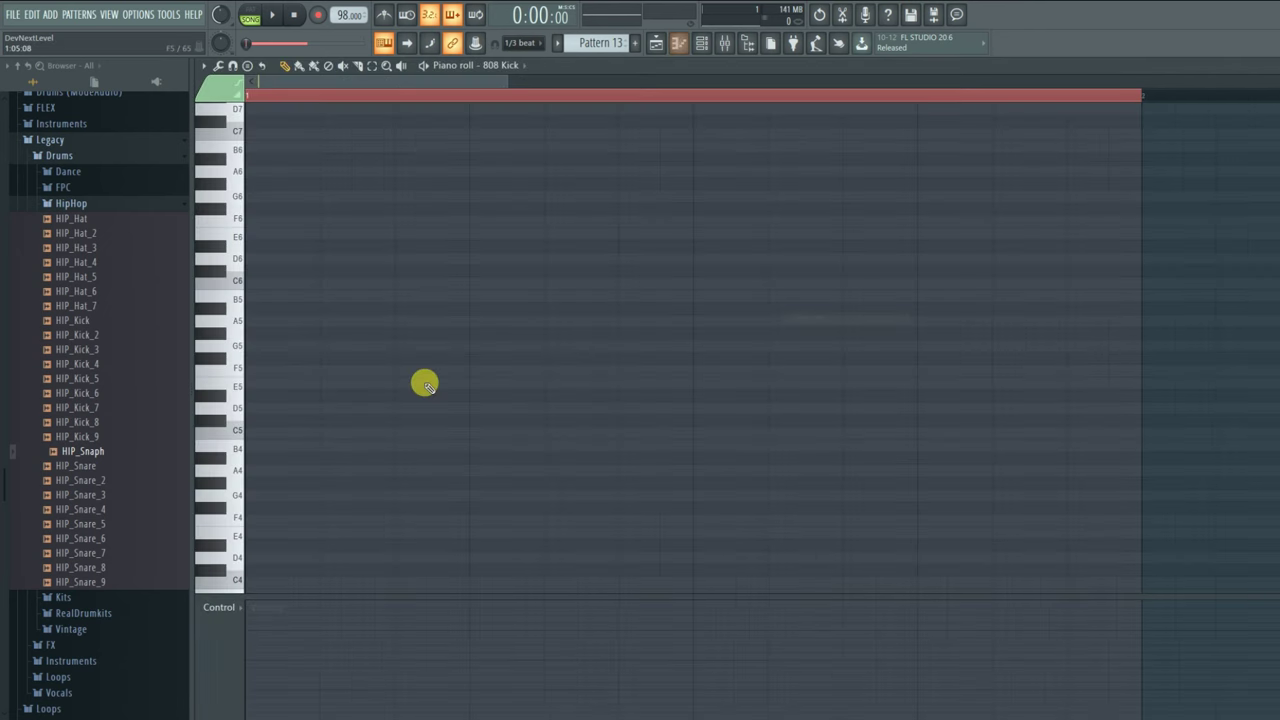
pyautogui.click(253, 433)
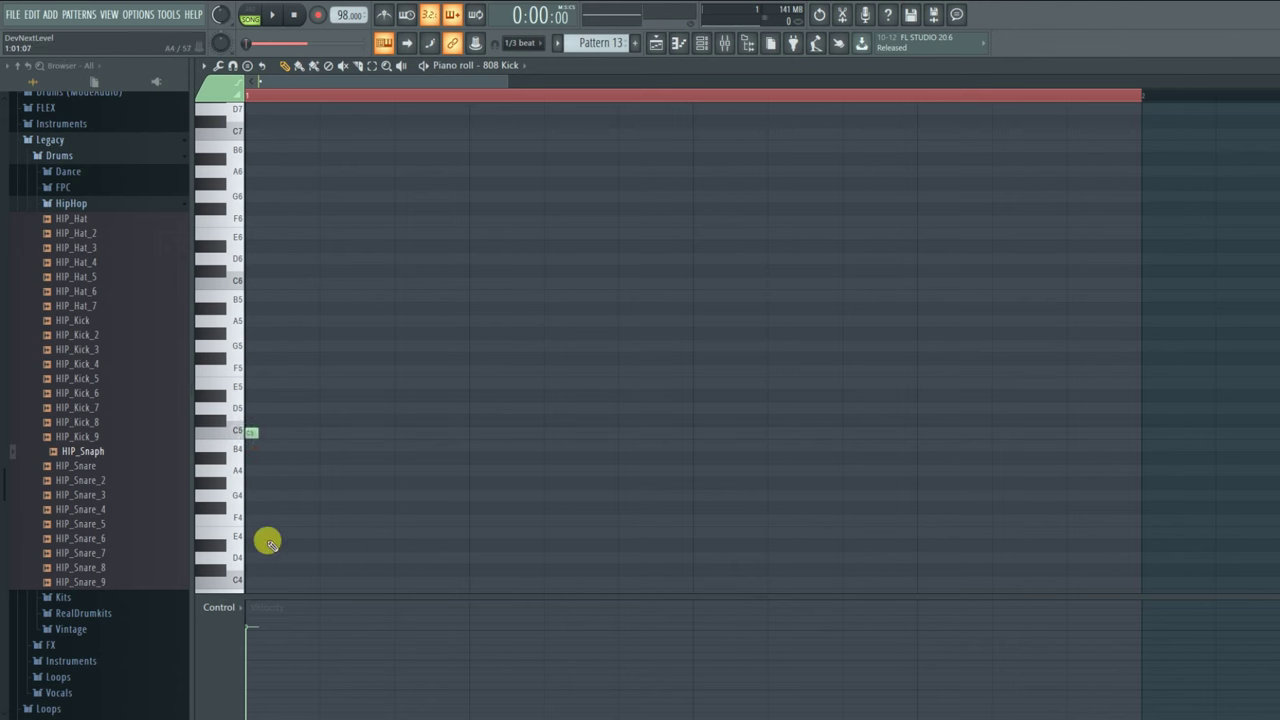
# - Place Pattern 13 on Track 3 at bar 1 of the playlist and mute Track 1
pyautogui.click(656, 42)
pyautogui.moveTo(437, 226)
pyautogui.mouseDown()
pyautogui.moveTo(494, 229)
pyautogui.moveTo(440, 207)
pyautogui.mouseUp()
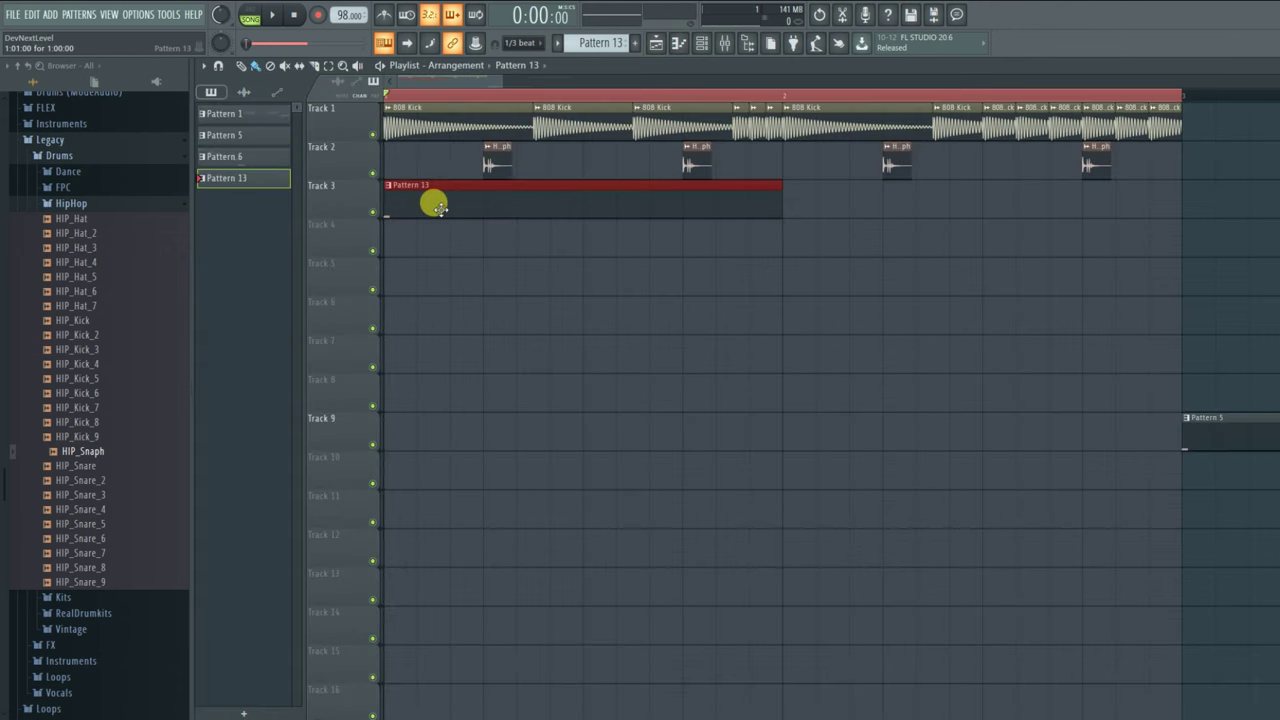
pyautogui.click(378, 136)
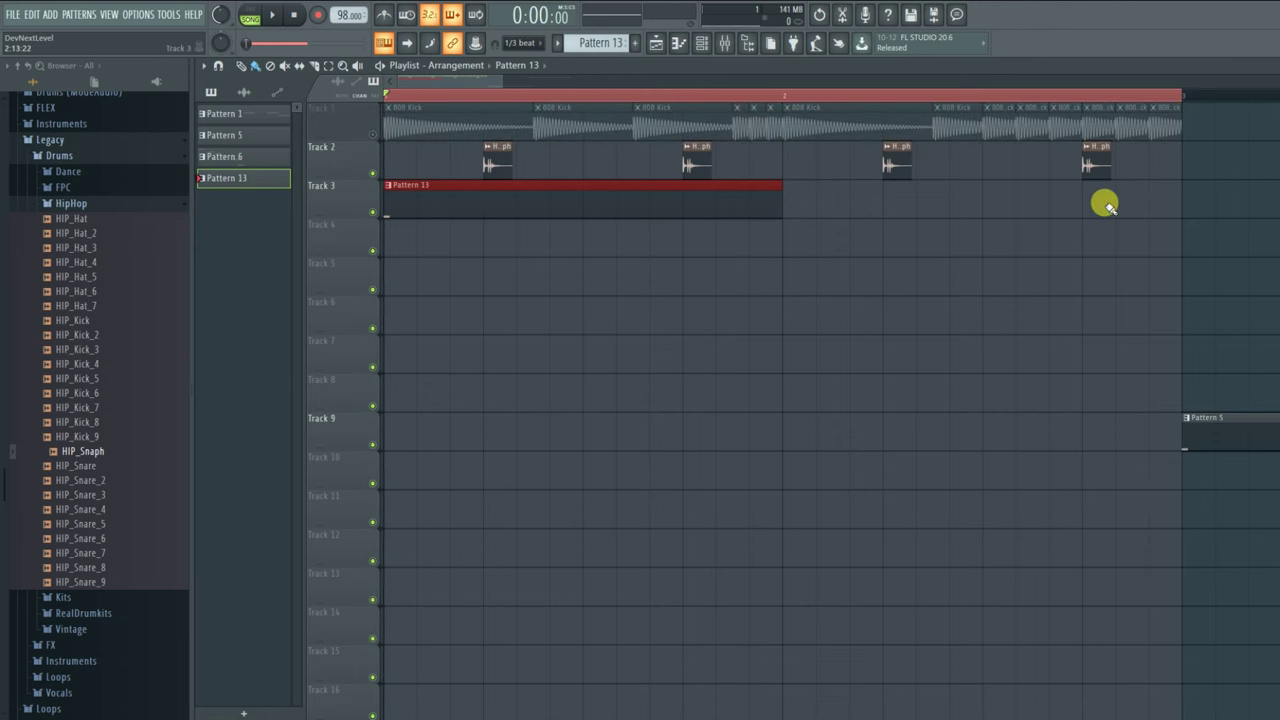
# - Reopen Pattern 13's 808 Kick notes in the piano roll and play the first kick
pyautogui.doubleClick(621, 213)
pyautogui.moveTo(231, 409)
pyautogui.mouseDown()
pyautogui.moveTo(234, 283)
pyautogui.moveTo(246, 537)
pyautogui.moveTo(234, 149)
pyautogui.moveTo(245, 140)
pyautogui.moveTo(245, 288)
pyautogui.mouseUp()
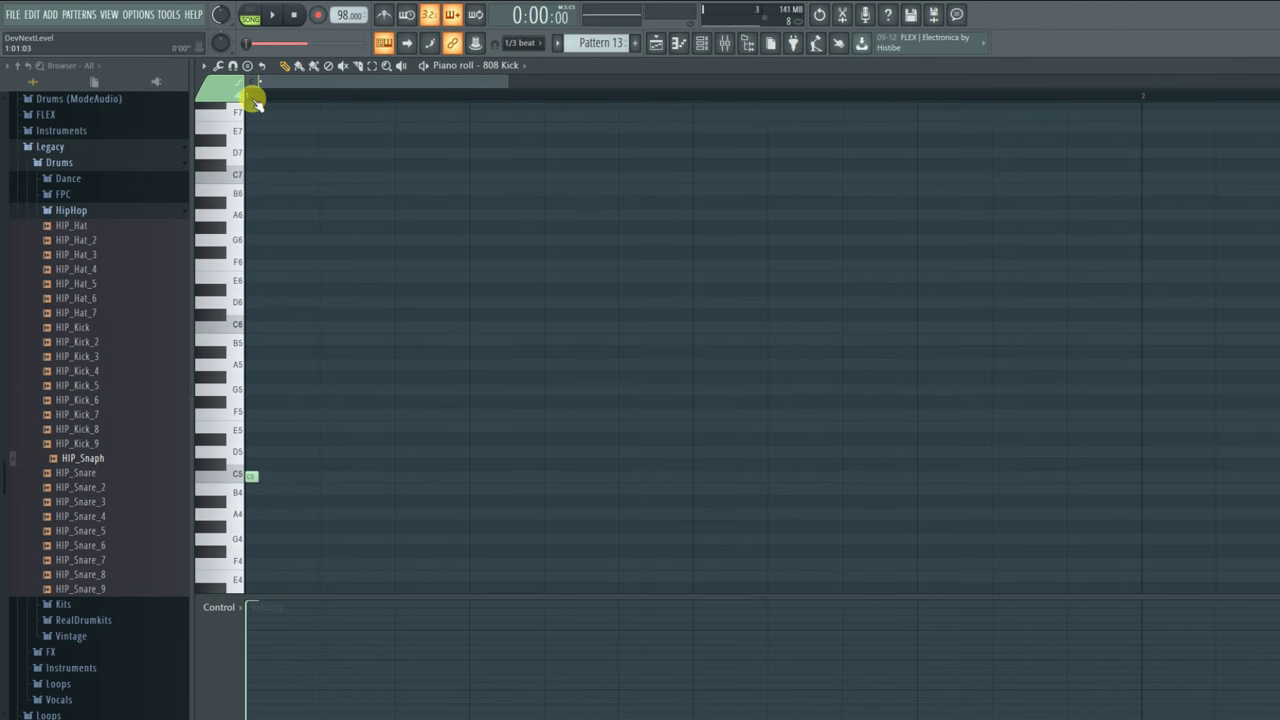
pyautogui.press('space')
pyautogui.press('space')
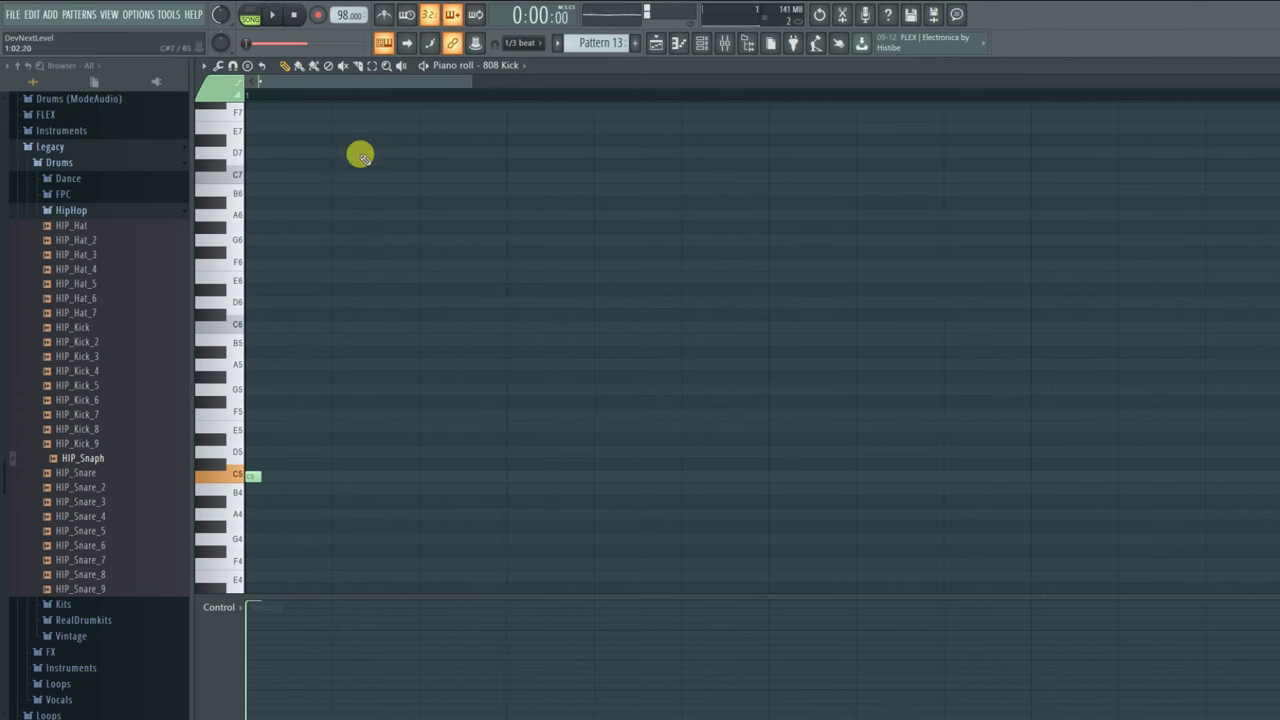
pyautogui.scroll(-2, 352, 100)
pyautogui.press('space')
pyautogui.press('space')
# - Try a second C5 kick note 1/3 beat before beat 3 of bar 1 and play it
pyautogui.click(527, 478)
pyautogui.press('space')
pyautogui.press('space')
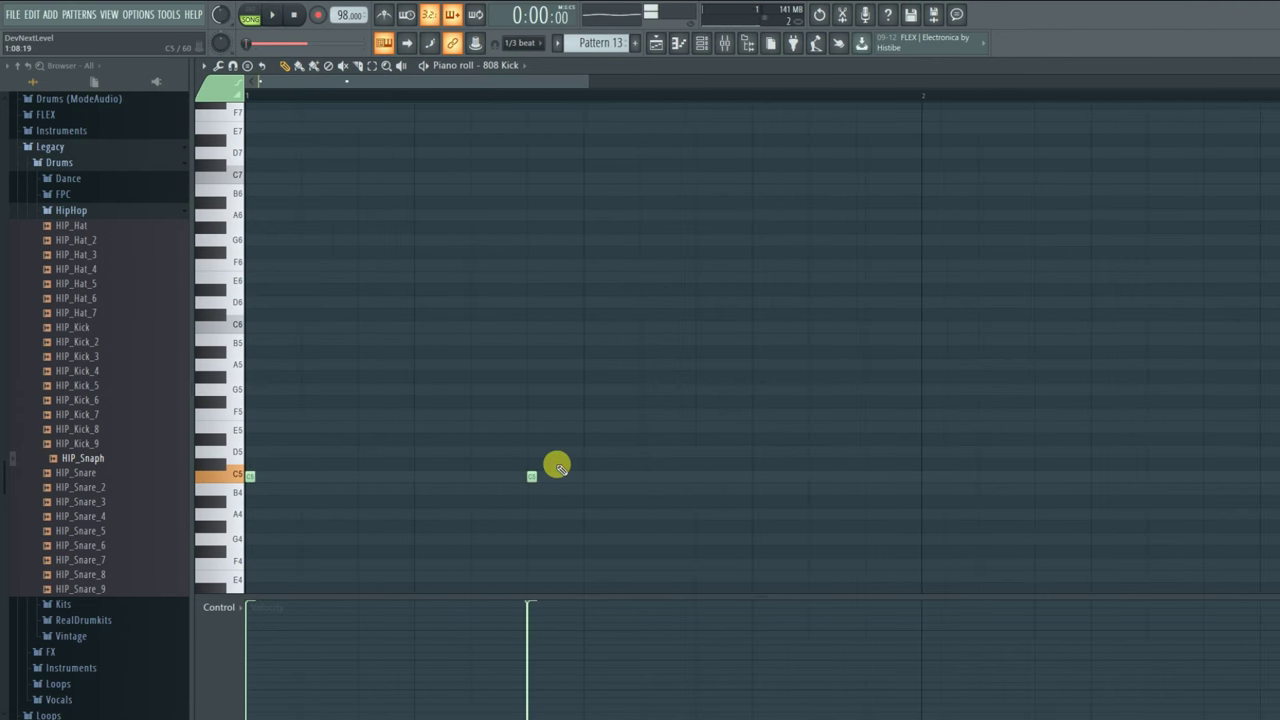
# - Set the main snap to Line, add C5 kick notes at 1:07 and 1:11, and play the pattern
pyautogui.click(523, 47)
pyautogui.click(523, 67)
pyautogui.click(523, 49)
pyautogui.click(524, 69)
pyautogui.press('space')
pyautogui.click(504, 477)
pyautogui.click(671, 477)
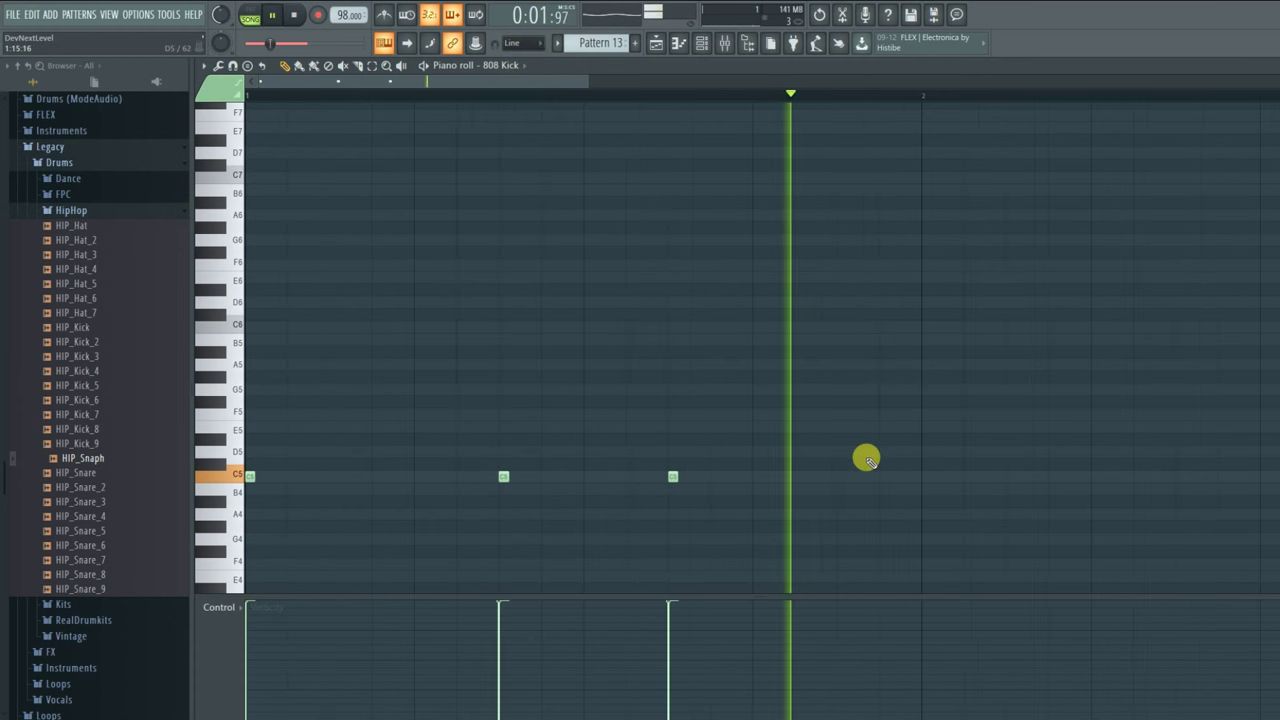
pyautogui.press('space')
# - Set the main snap to 1/6 beat, add a three-note C5 kick roll from 1:15 to the end of bar 1, and play it
pyautogui.click(518, 43)
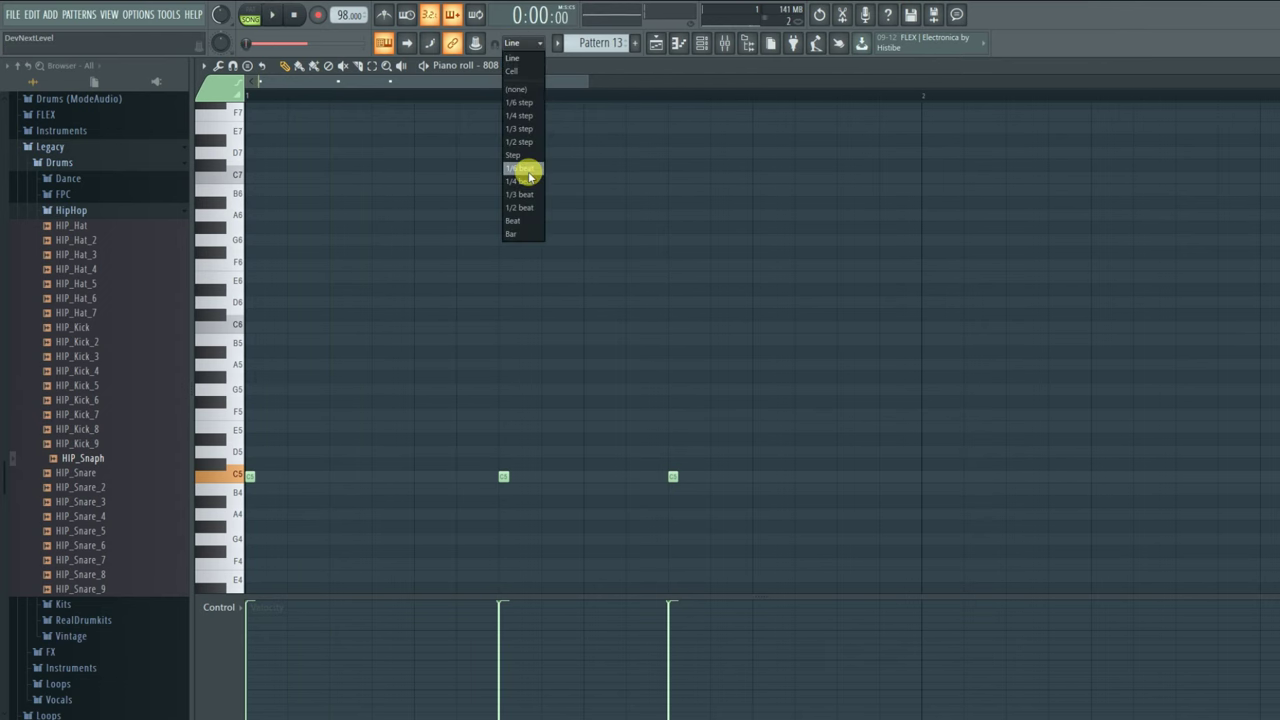
pyautogui.click(524, 168)
pyautogui.click(870, 477)
pyautogui.click(898, 477)
pyautogui.press('space')
pyautogui.scroll(-2, 571, 100)
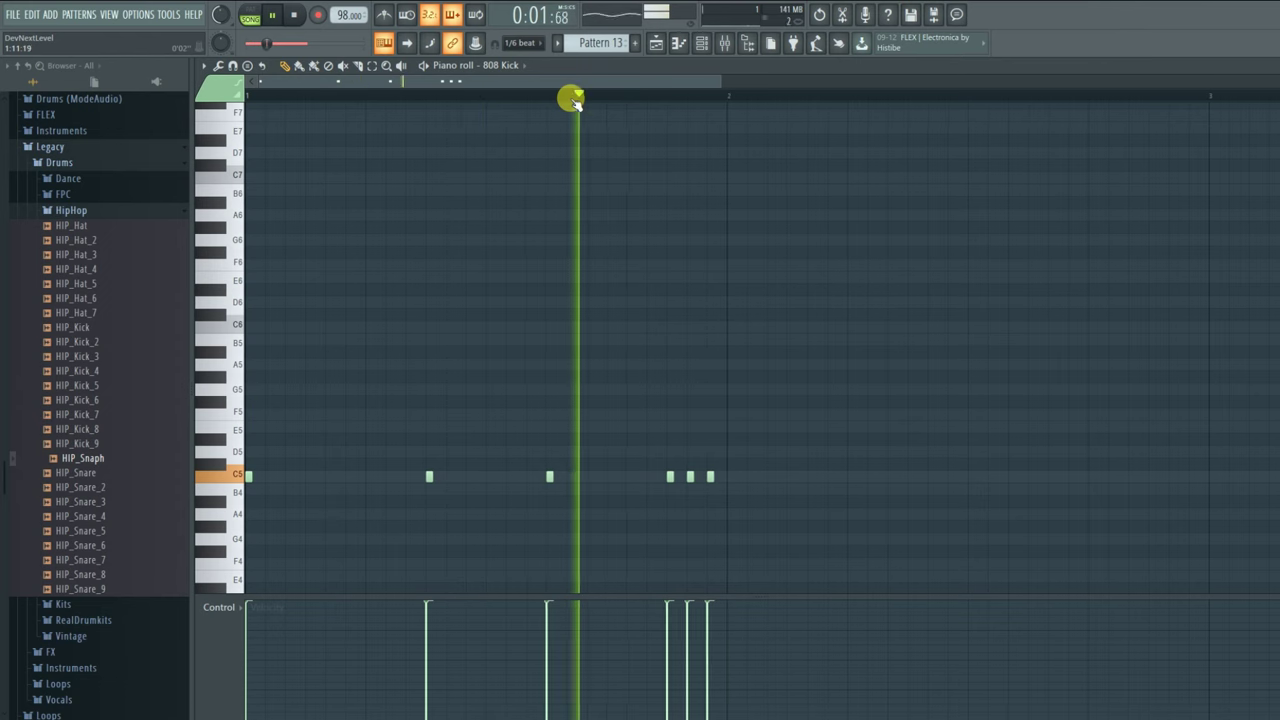
pyautogui.press('space')
# - Add C5 kick notes at the start of bar 2 and, with the main snap on Line, at 2:07
pyautogui.click(731, 477)
pyautogui.click(730, 97)
pyautogui.click(522, 42)
pyautogui.click(522, 64)
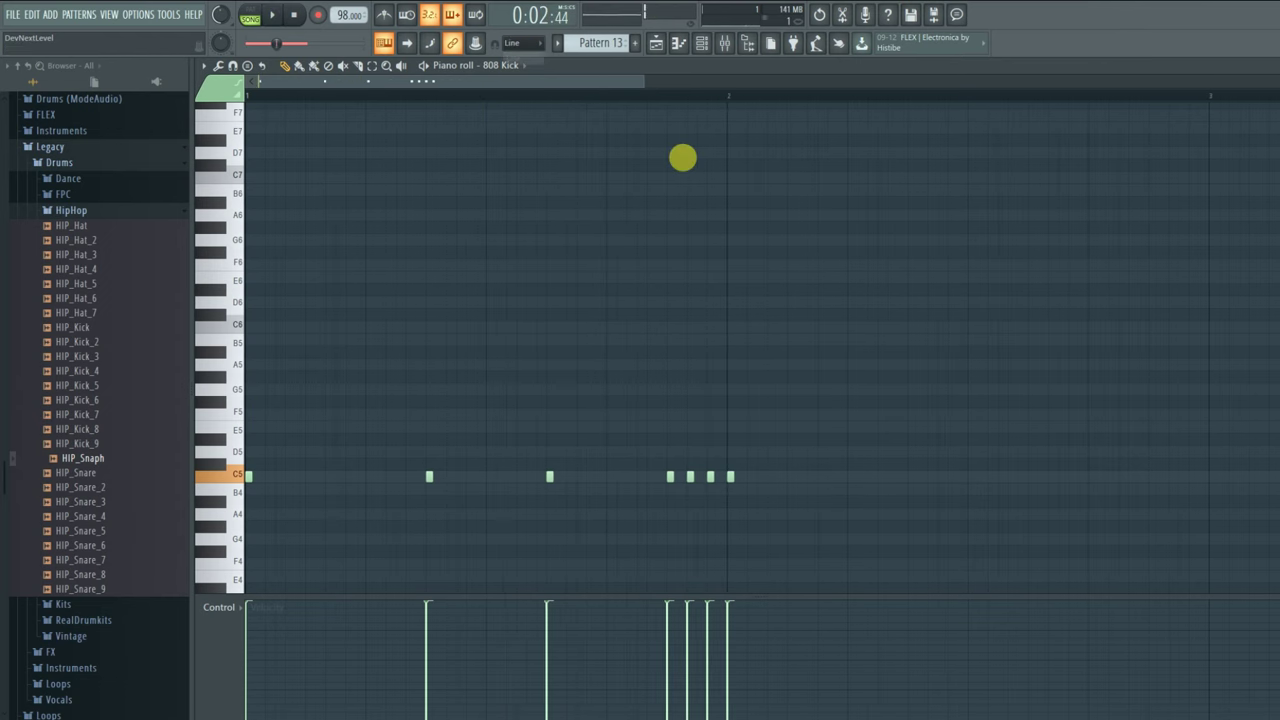
pyautogui.press('space')
pyautogui.click(911, 477)
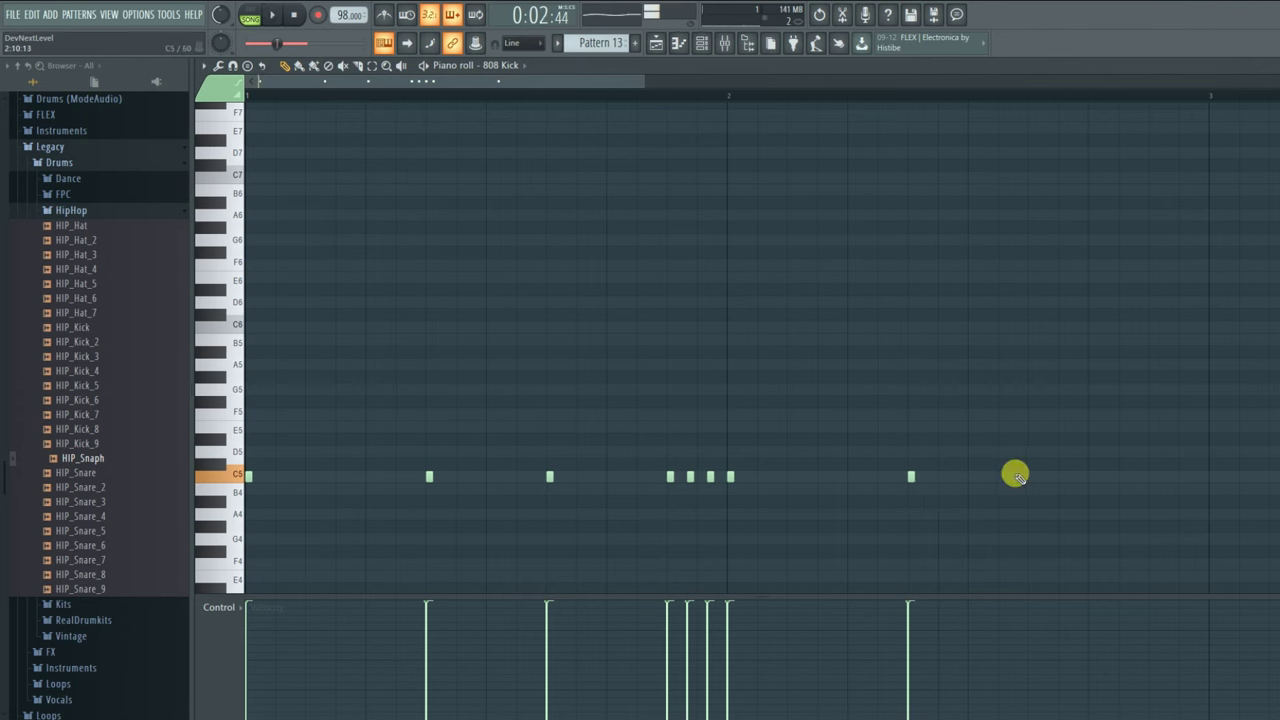
pyautogui.press('space')
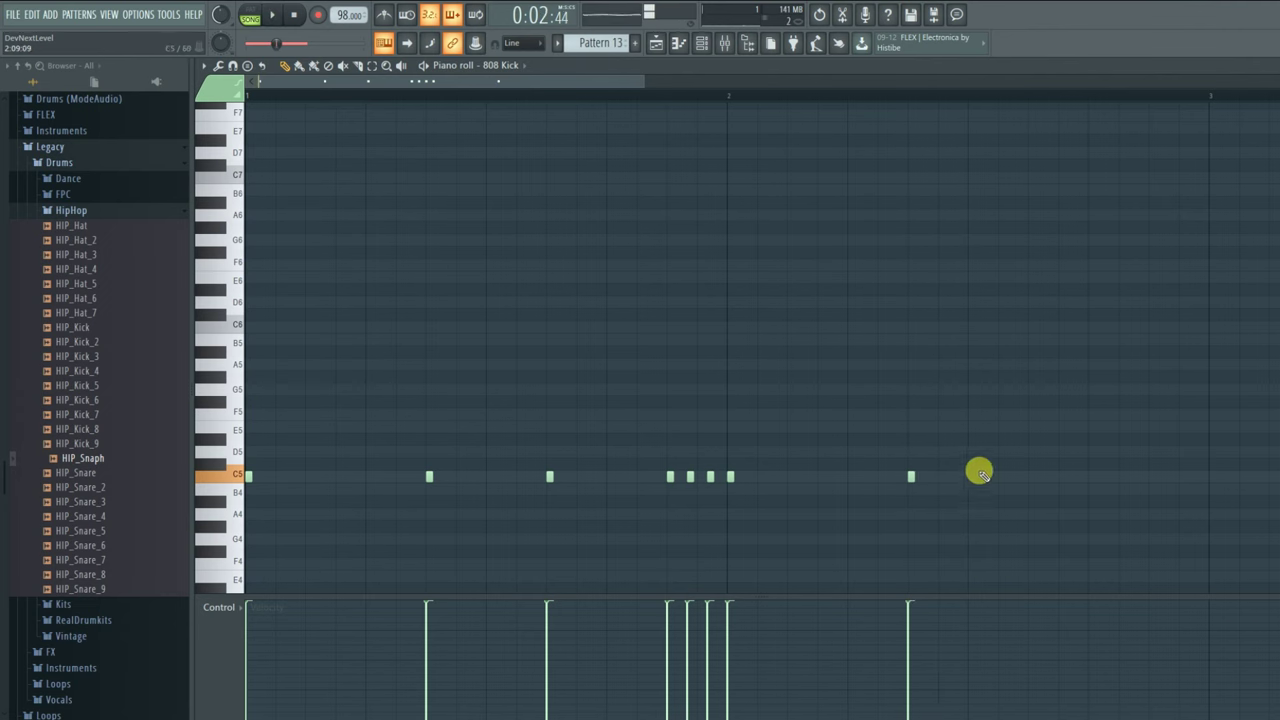
# - Set the main snap to 1/3 beat and add six consecutive C5 kick notes from 2:09 to the end of bar 2
pyautogui.click(526, 42)
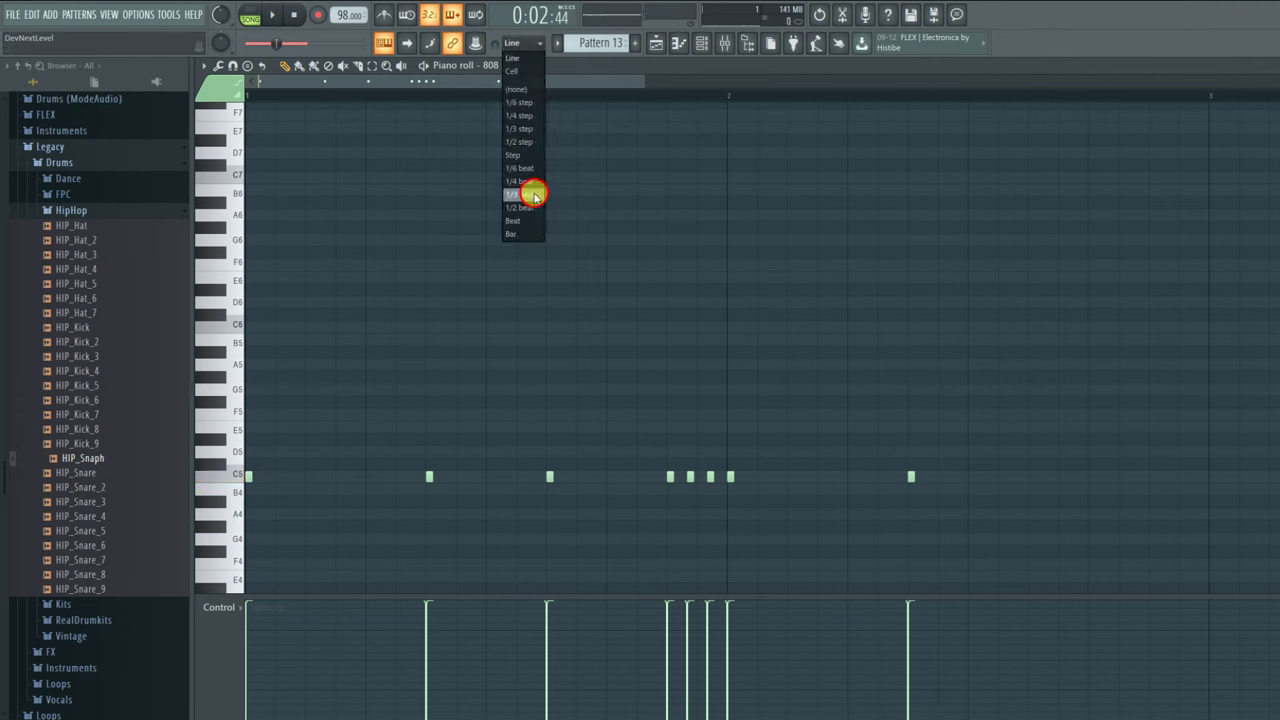
pyautogui.click(533, 191)
pyautogui.click(971, 477)
pyautogui.click(1011, 477)
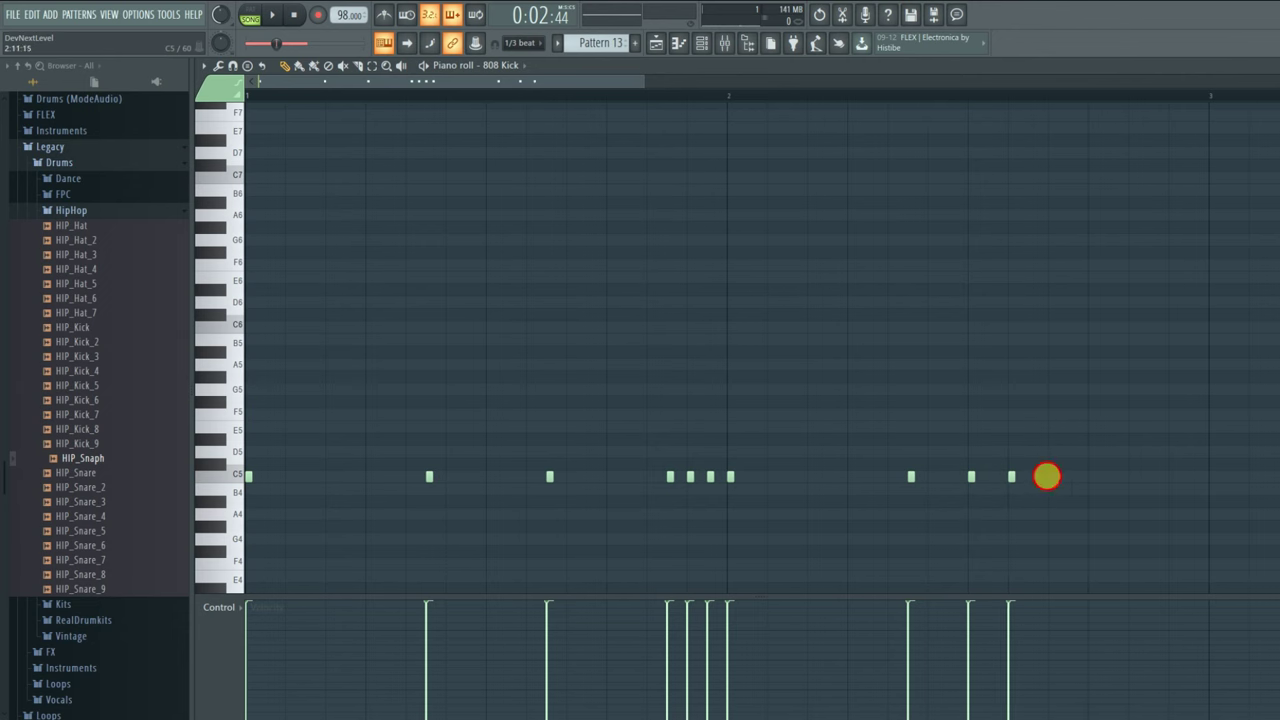
pyautogui.click(1091, 477)
pyautogui.click(1131, 477)
pyautogui.click(1171, 477)
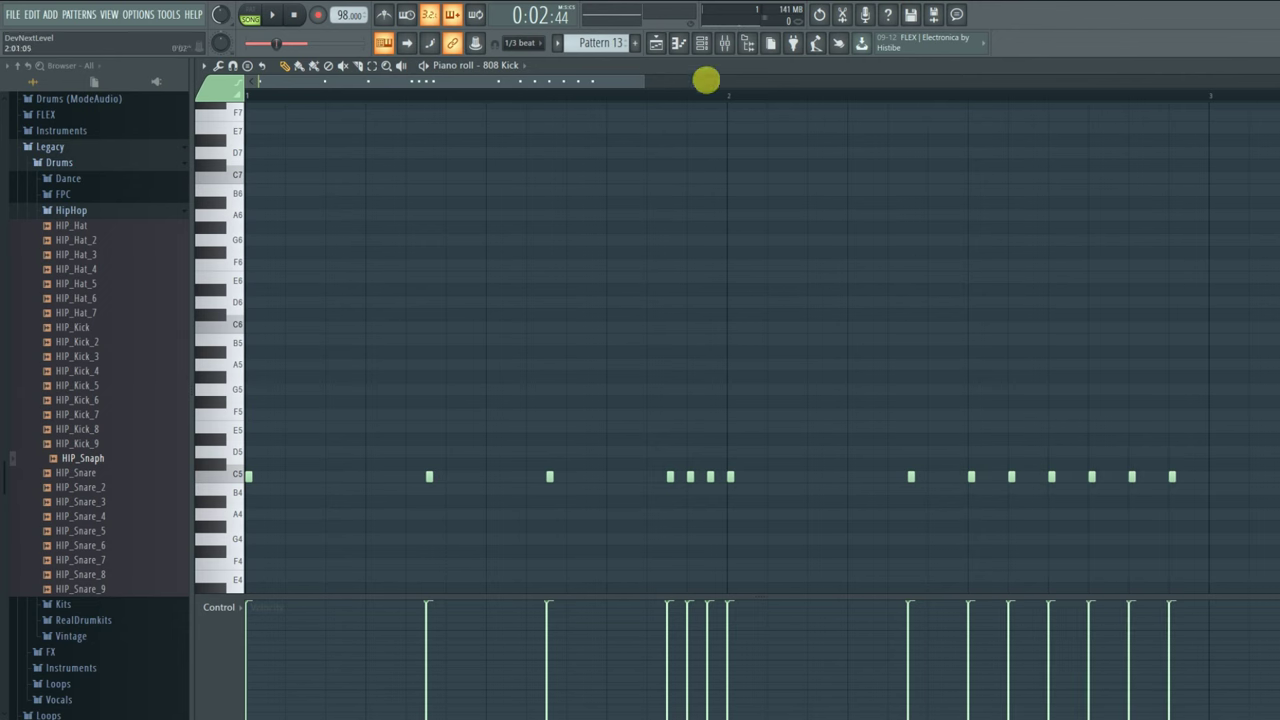
# - Return to the playlist and play the Pattern 13 kicks together with the Track 2 snaps
pyautogui.click(656, 45)
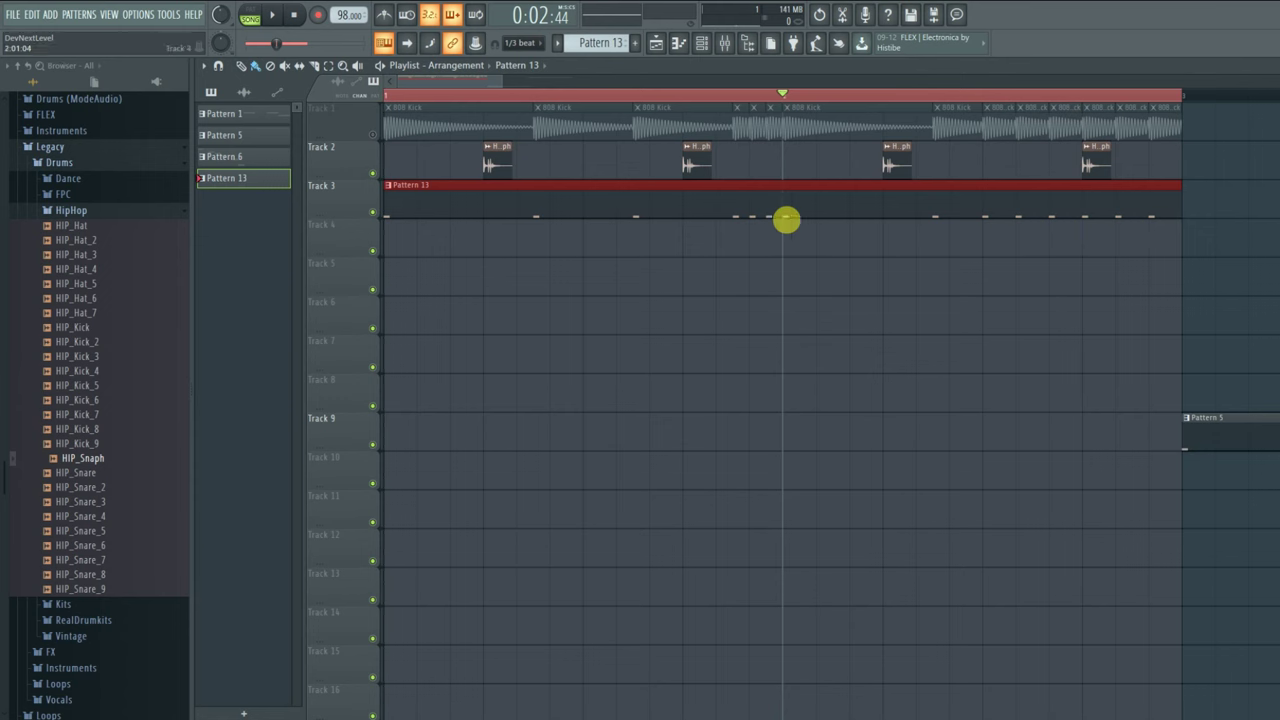
pyautogui.press('space')
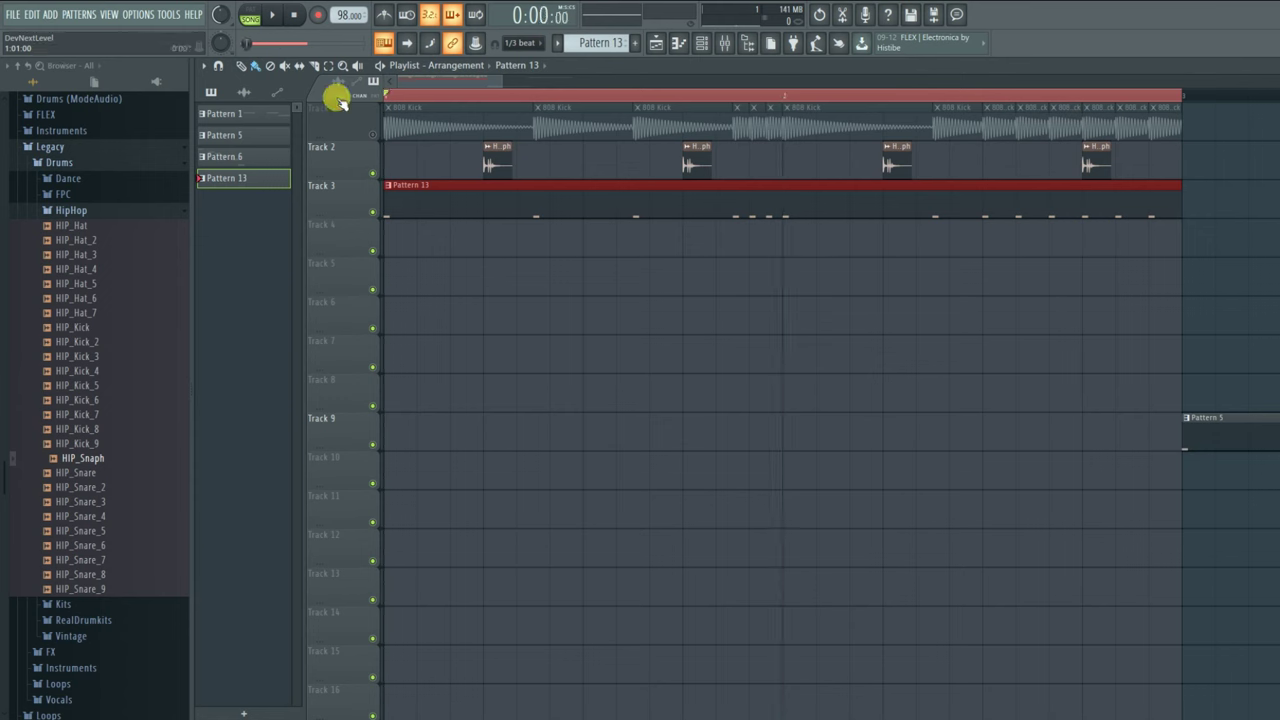
pyautogui.press('space')
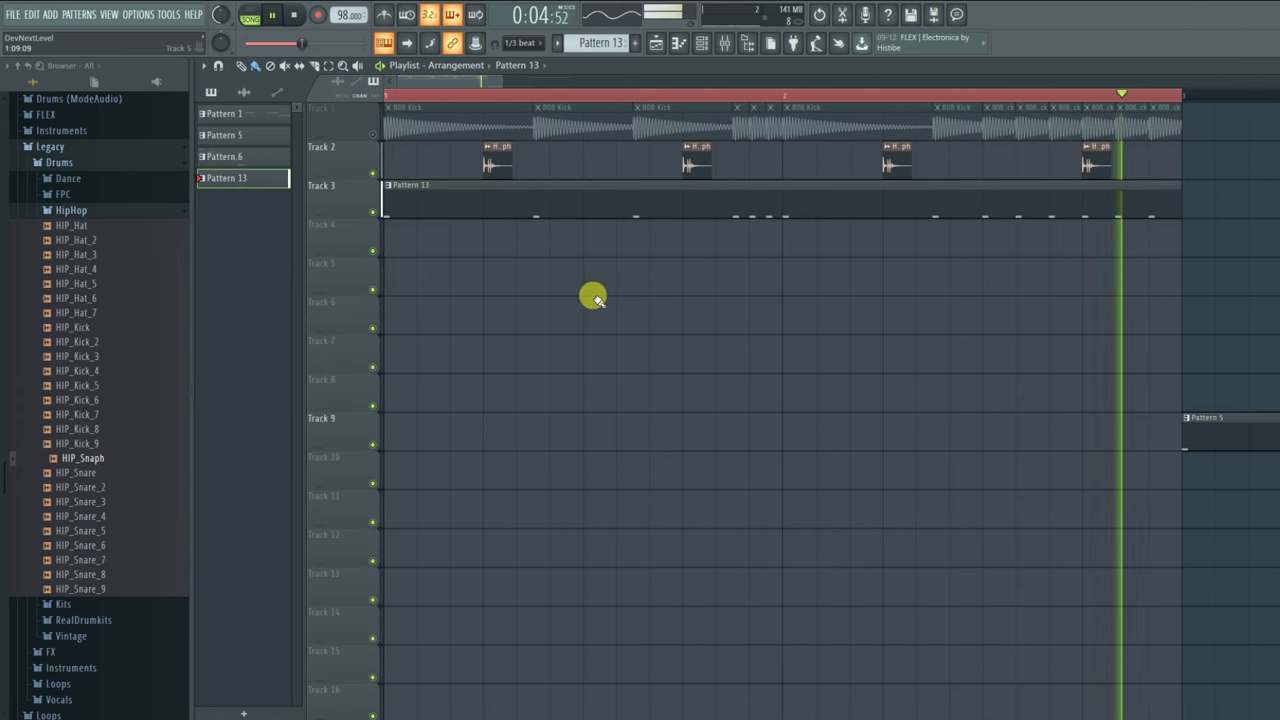
pyautogui.press('space')
# - Move the last six kick notes of bar 2 to G#5, G#5, G#5, E5, D#5 and D5, and play the melody
pyautogui.doubleClick(446, 203)
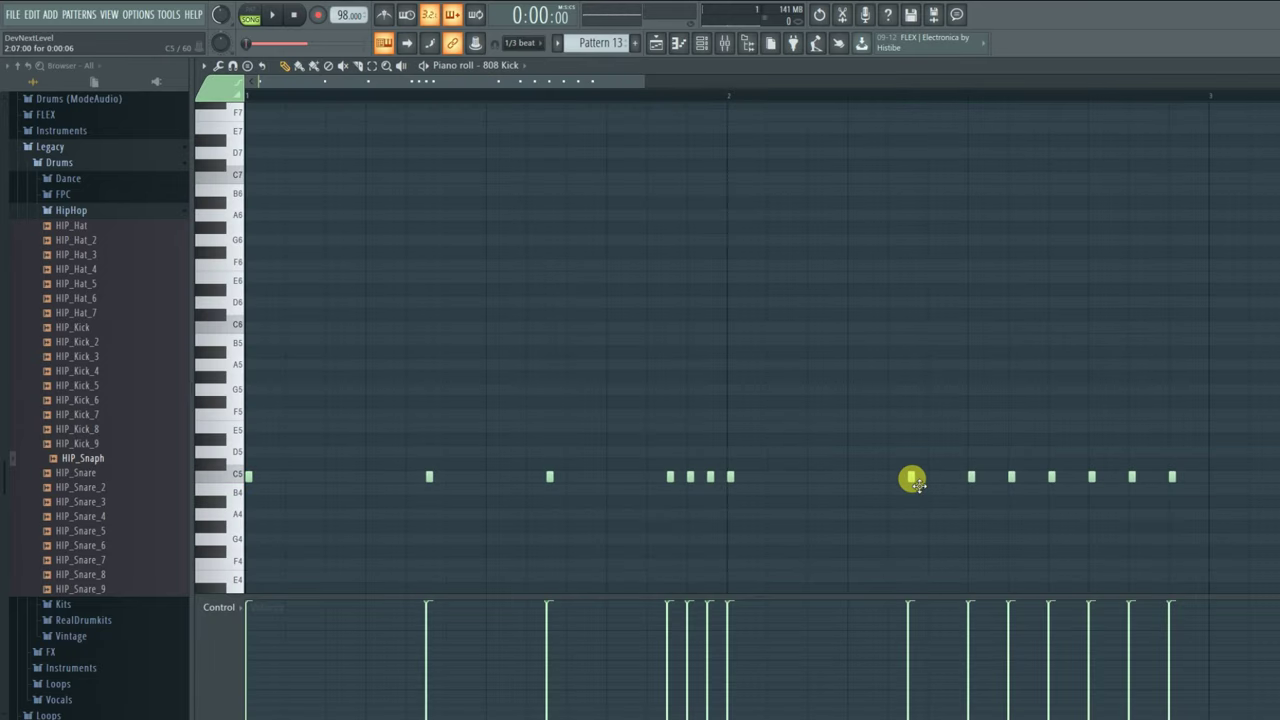
pyautogui.moveTo(972, 478); pyautogui.dragTo(972, 372)
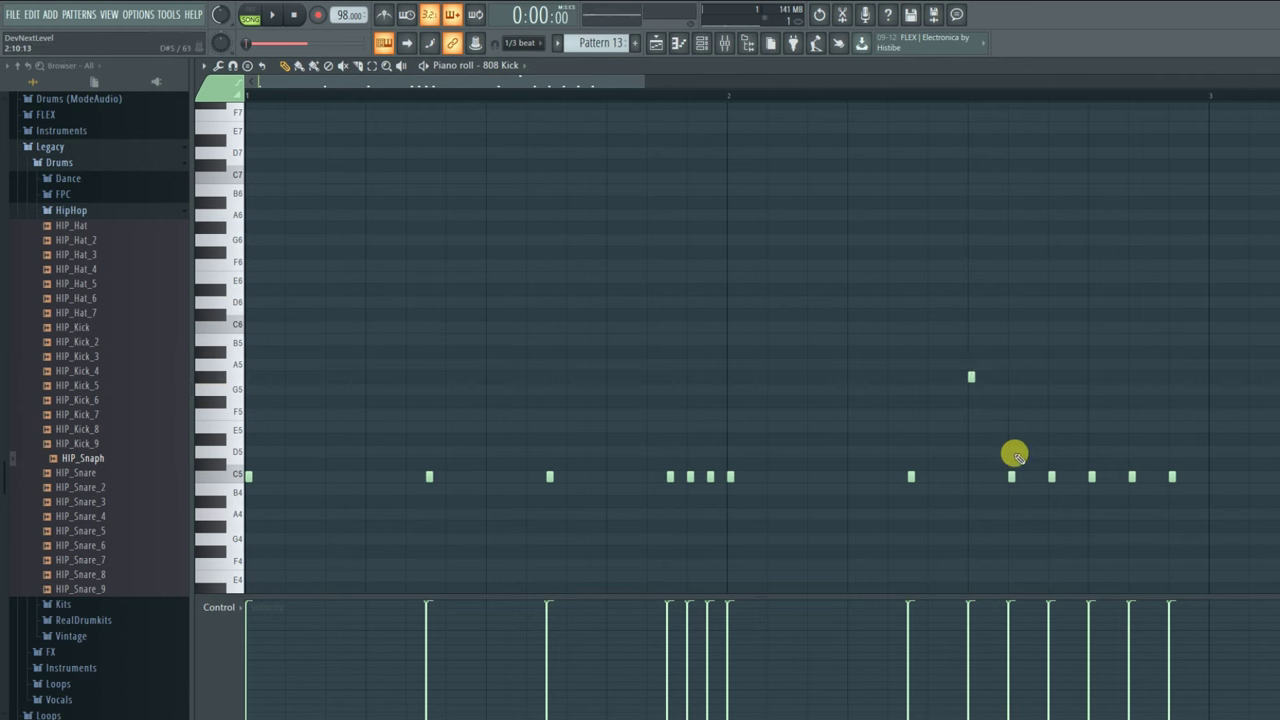
pyautogui.moveTo(1011, 478); pyautogui.dragTo(1012, 380)
pyautogui.moveTo(1057, 482); pyautogui.dragTo(1059, 383)
pyautogui.moveTo(1092, 428); pyautogui.dragTo(1092, 428)
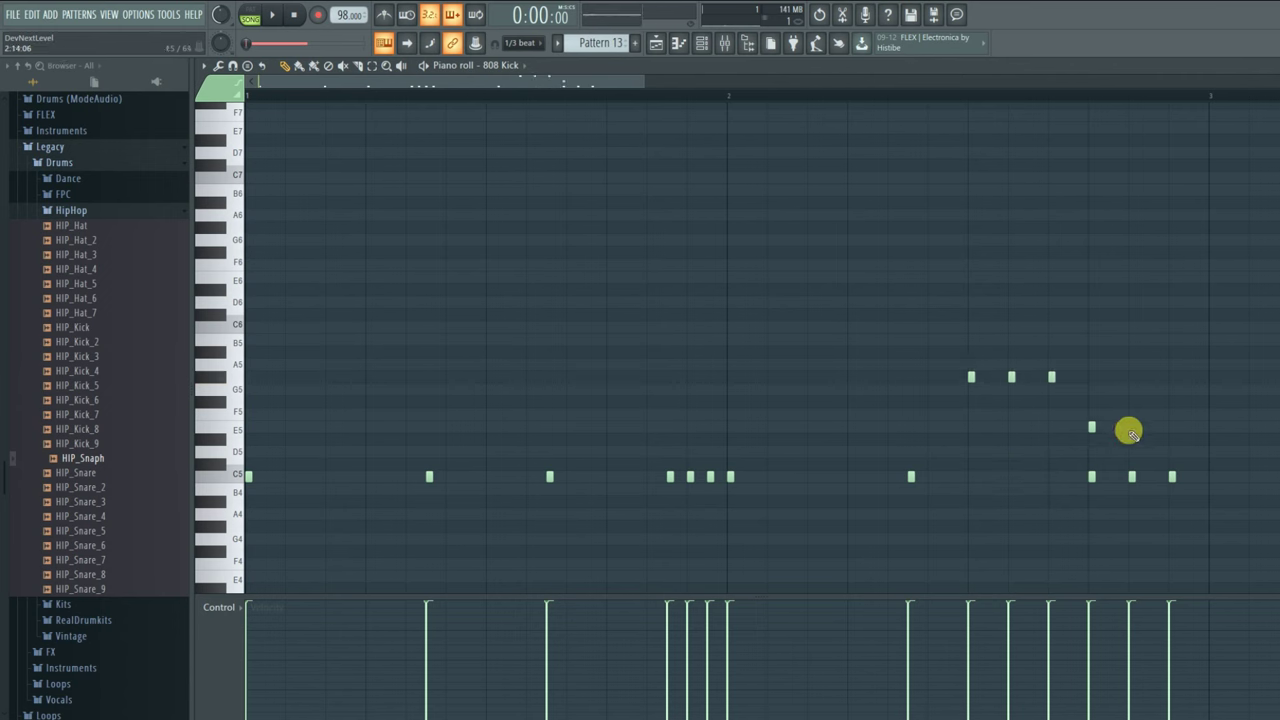
pyautogui.click(1135, 441)
pyautogui.moveTo(1172, 453); pyautogui.dragTo(1172, 453)
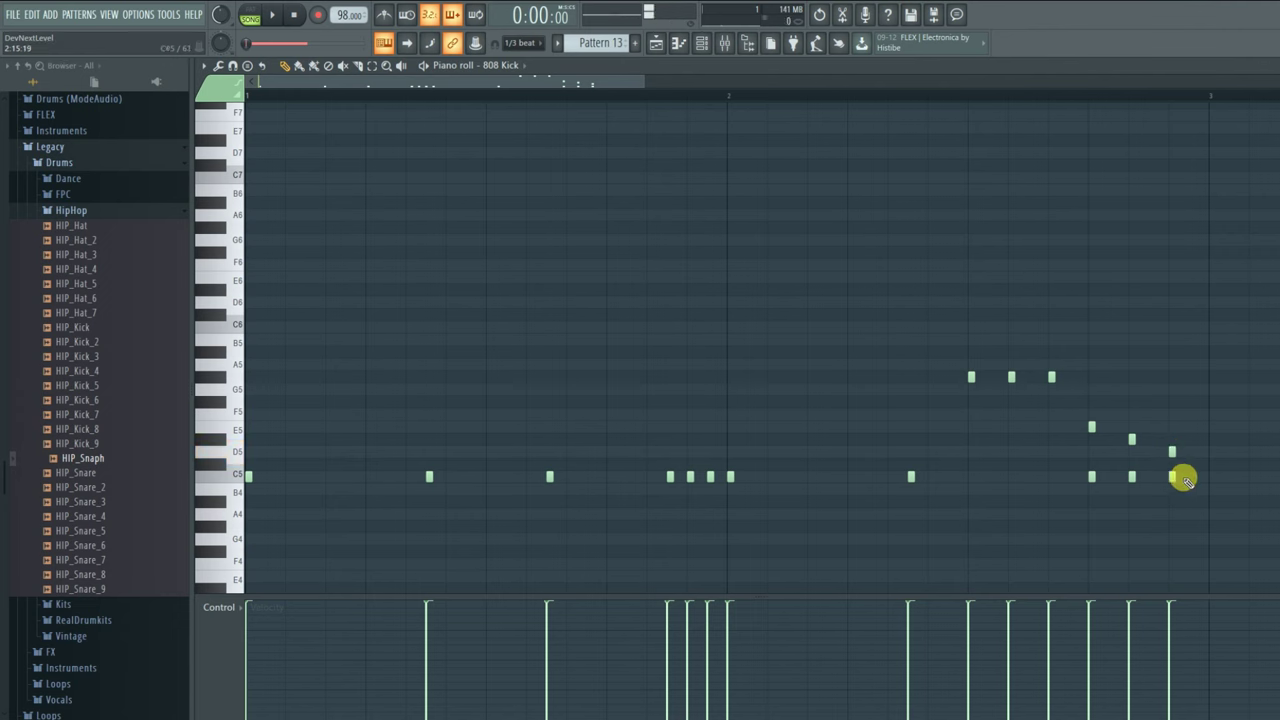
pyautogui.press('space')
pyautogui.scroll(-2, 651, 94)
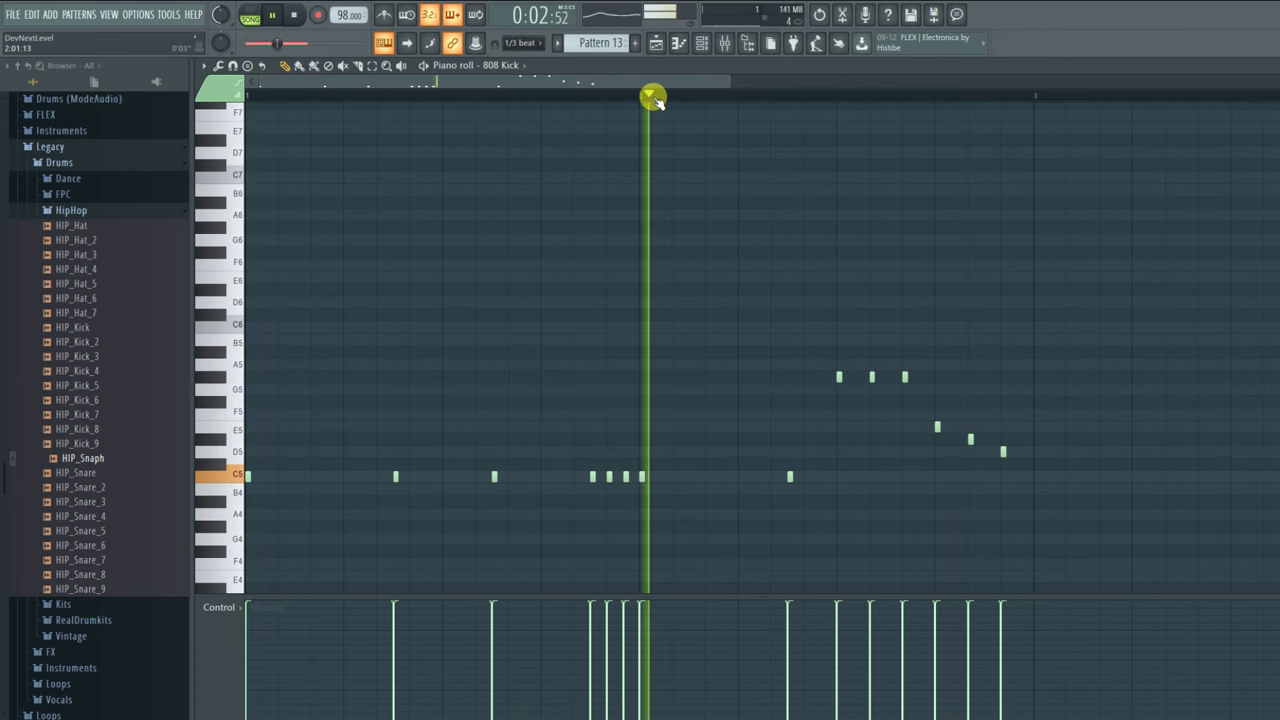
pyautogui.press('space')
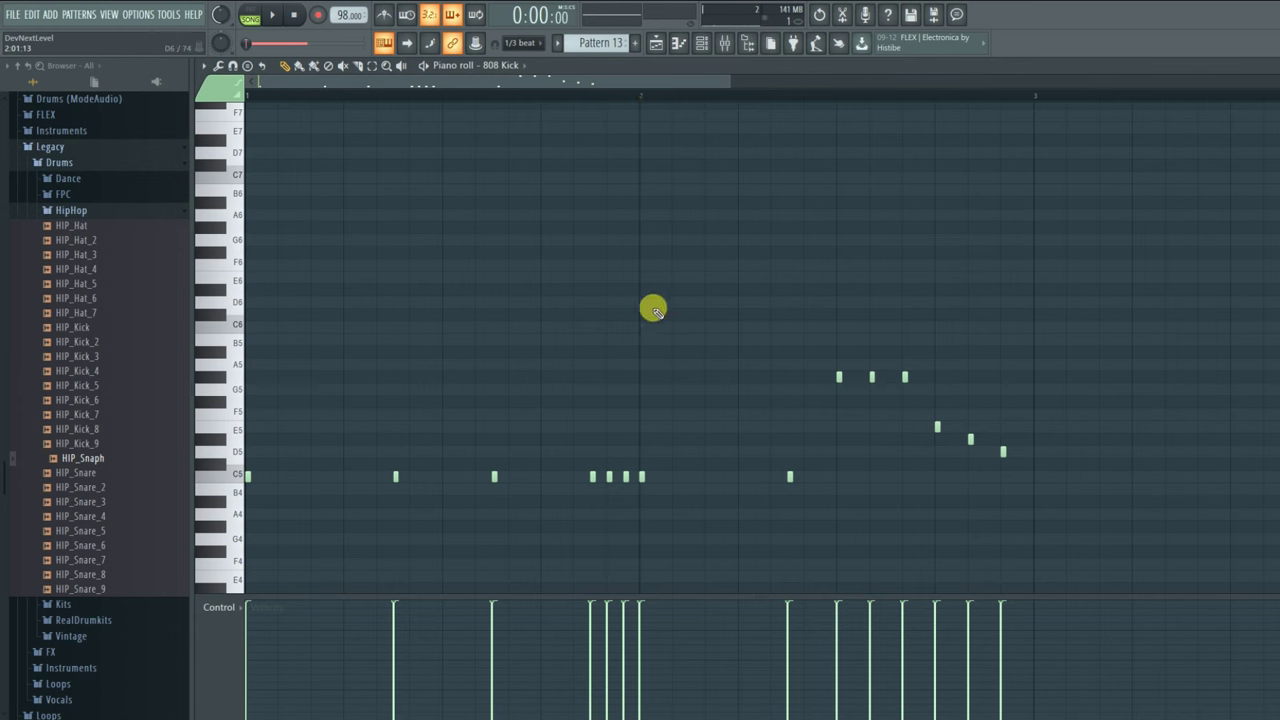
# - Select and delete all 808 Kick notes of Pattern 13 in the piano roll
pyautogui.moveTo(1138, 285); pyautogui.dragTo(202, 511)
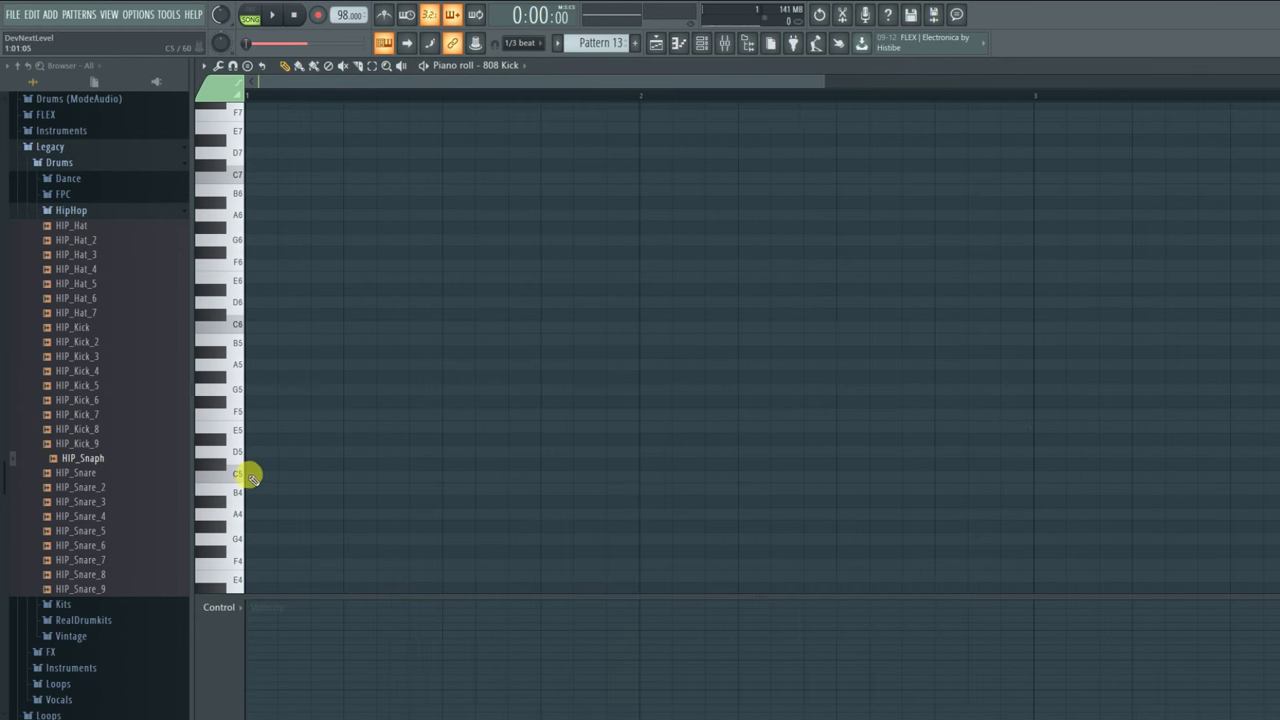
# - Draw a C5 kick note about 0:06:22 long at the start of bar 1 and show the channel rack
pyautogui.click(251, 477)
pyautogui.moveTo(251, 477); pyautogui.dragTo(415, 478)
pyautogui.click(701, 43)
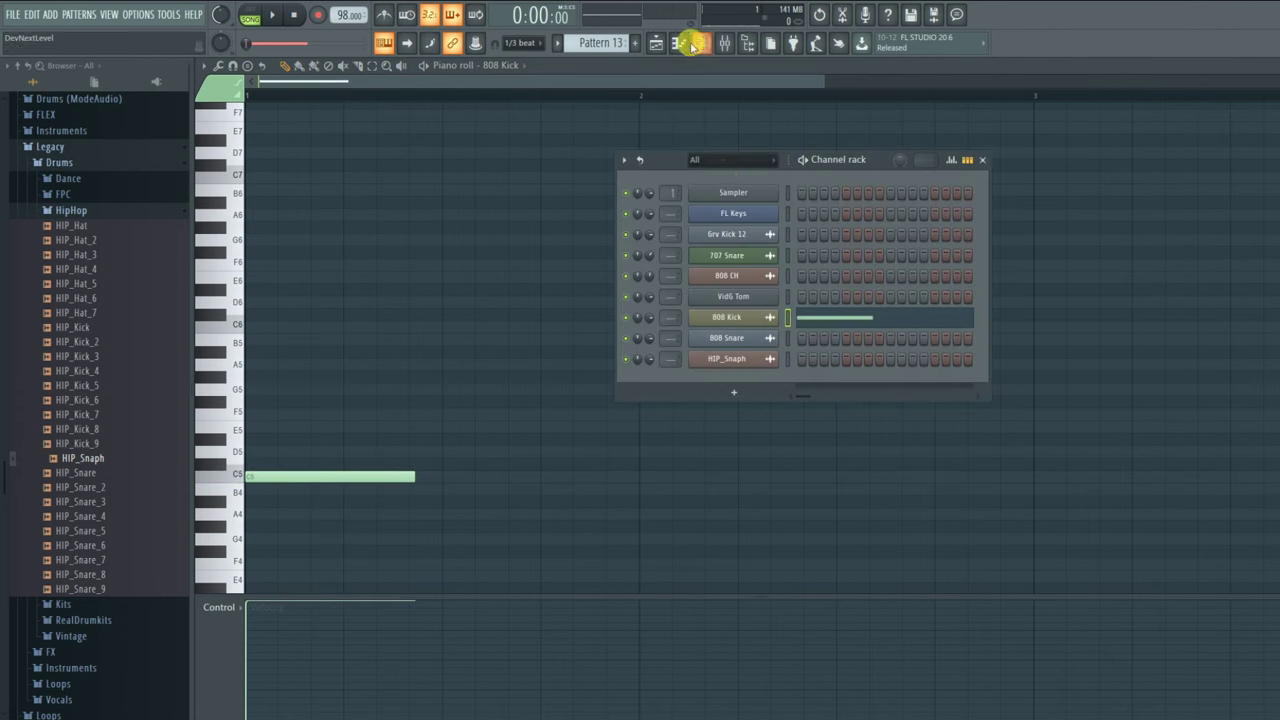
# - Audition kick samples in the Packs > Drums > Kicks folder, including the Minimal and Monster kicks
pyautogui.click(60, 210)
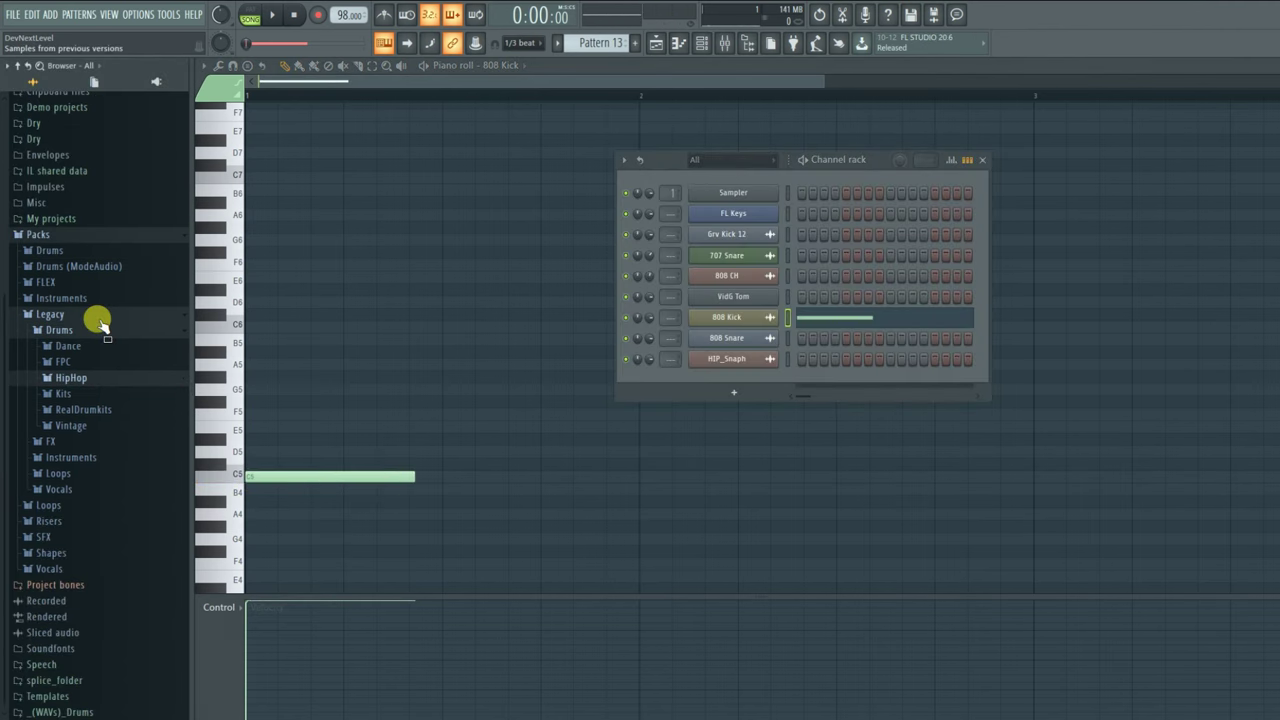
pyautogui.click(52, 251)
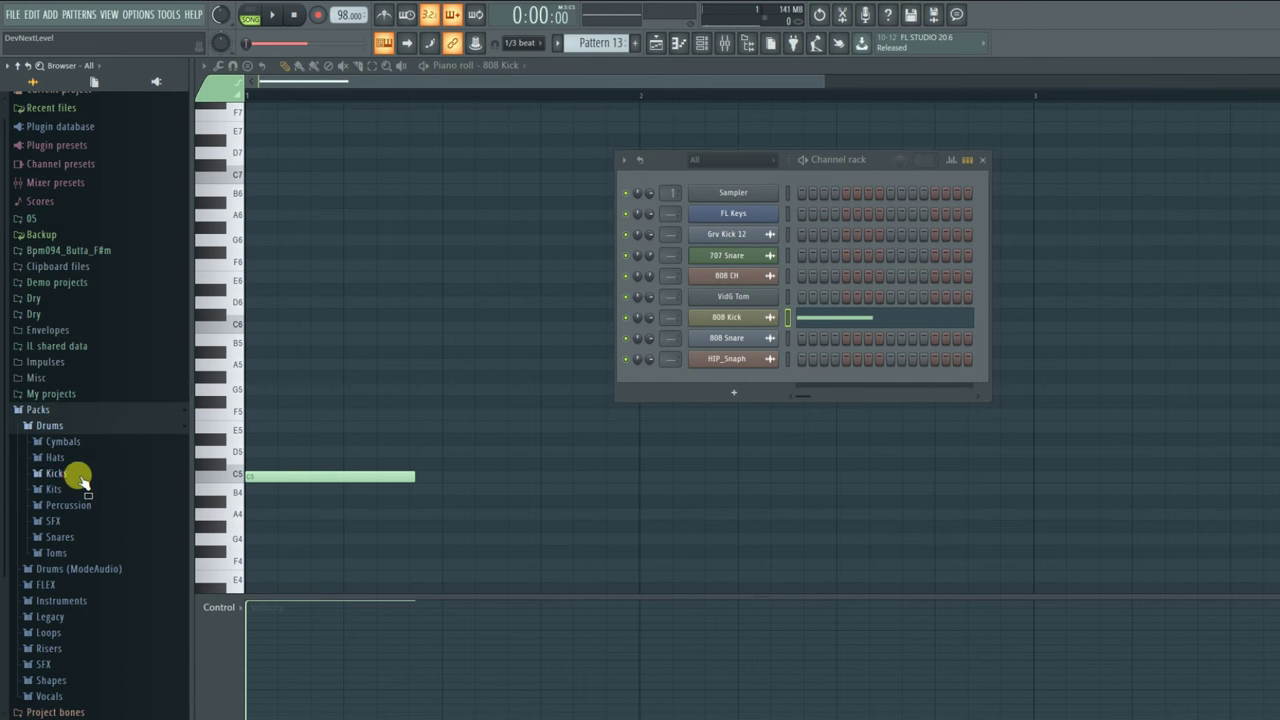
pyautogui.click(80, 478)
pyautogui.scroll(-15, 91, 440)
pyautogui.click(95, 449)
pyautogui.scroll(-4, 94, 482)
pyautogui.click(98, 478)
pyautogui.scroll(-4, 102, 522)
pyautogui.click(90, 477)
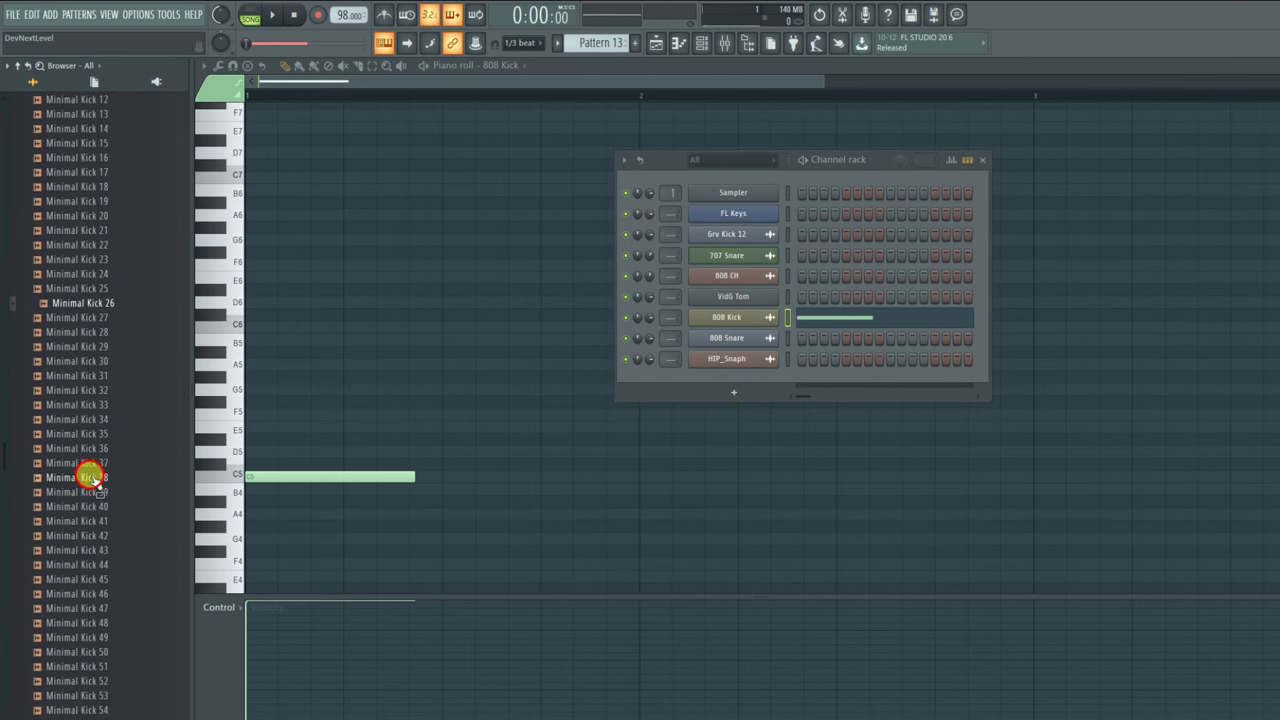
pyautogui.scroll(-10, 88, 465)
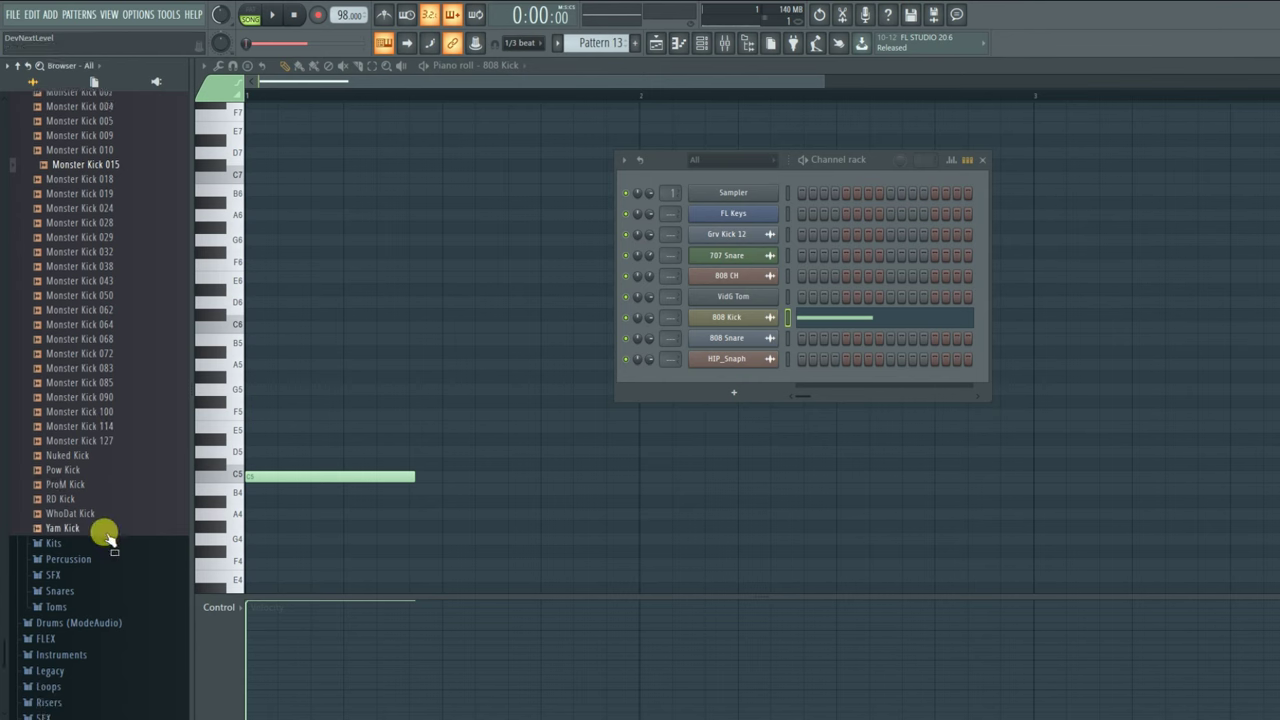
pyautogui.scroll(-3, 108, 535)
pyautogui.scroll(-1, 98, 432)
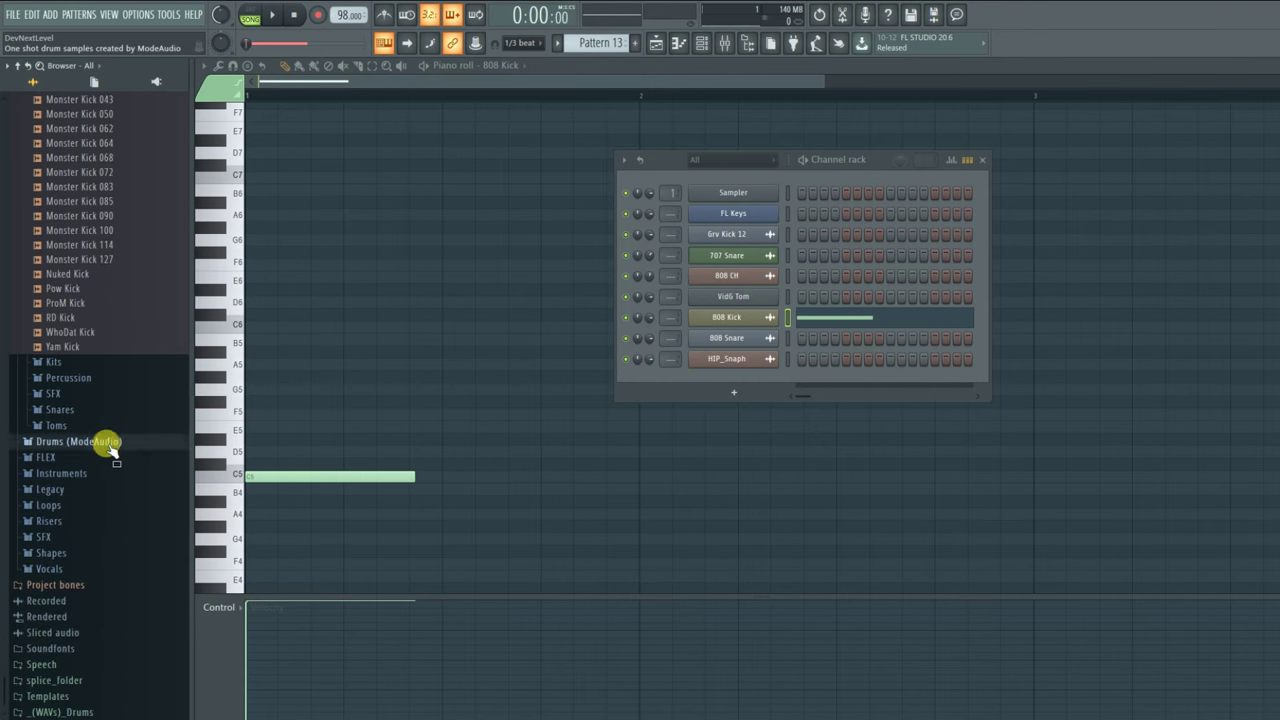
# - Browse and audition the kick samples in the Drums (ModeAudio) pack
pyautogui.click(90, 441)
pyautogui.click(89, 352)
pyautogui.scroll(-5, 90, 360)
pyautogui.scroll(-8, 90, 362)
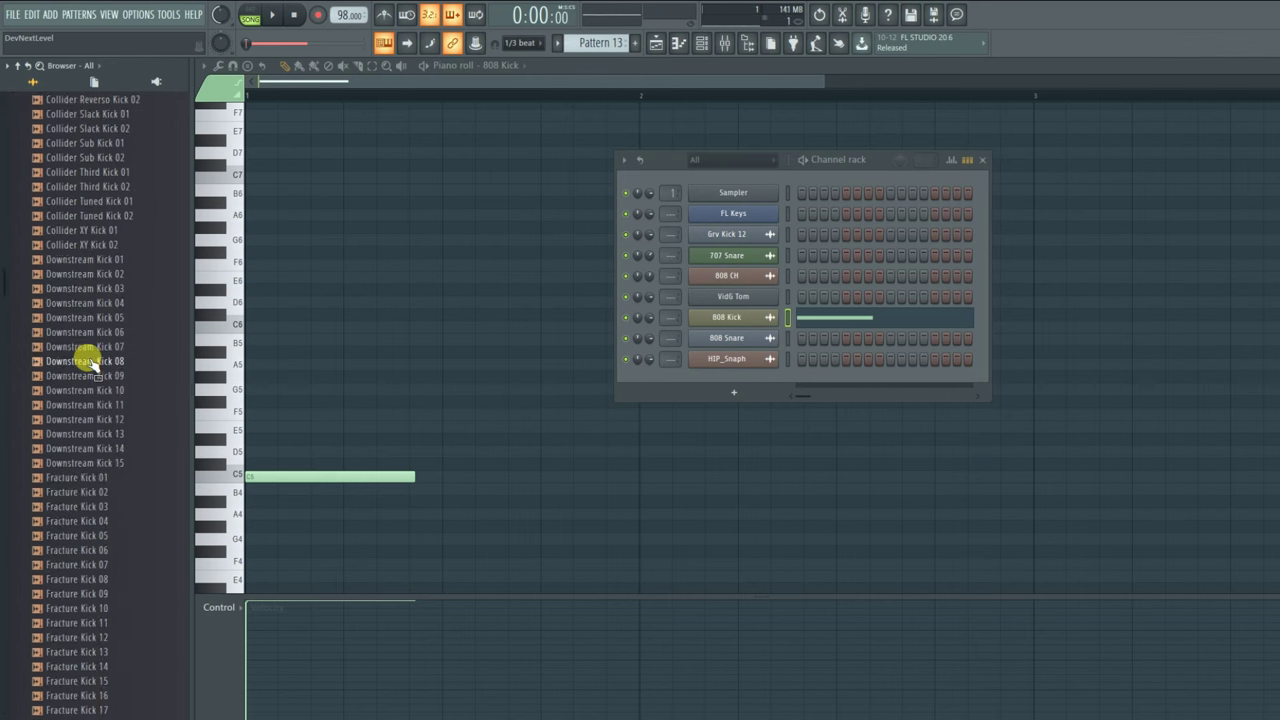
pyautogui.scroll(-20, 90, 362)
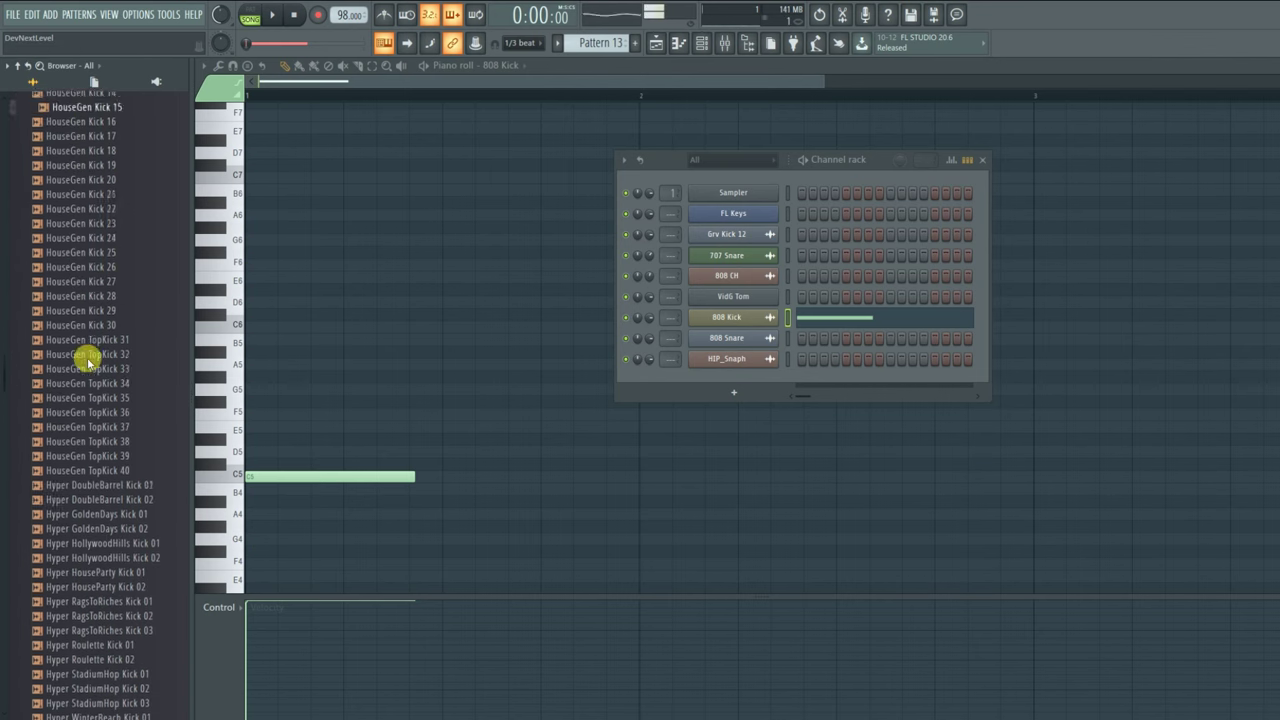
pyautogui.scroll(-20, 90, 362)
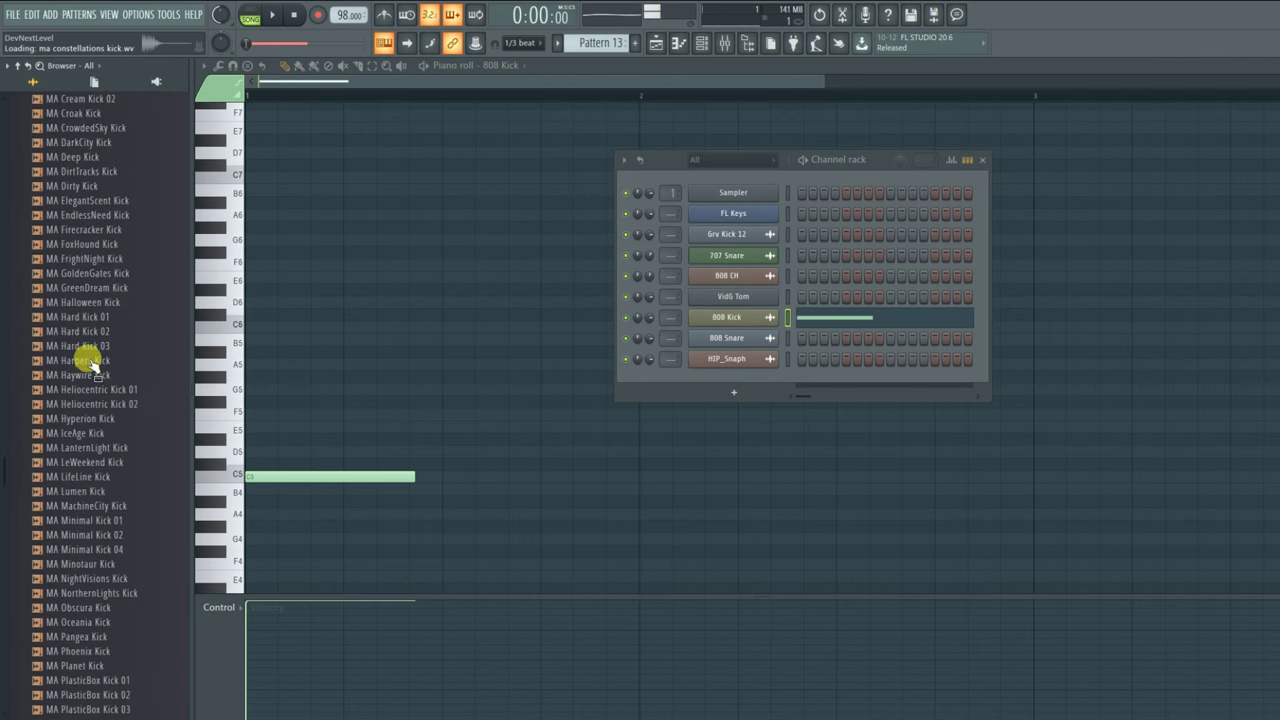
pyautogui.scroll(-18, 92, 366)
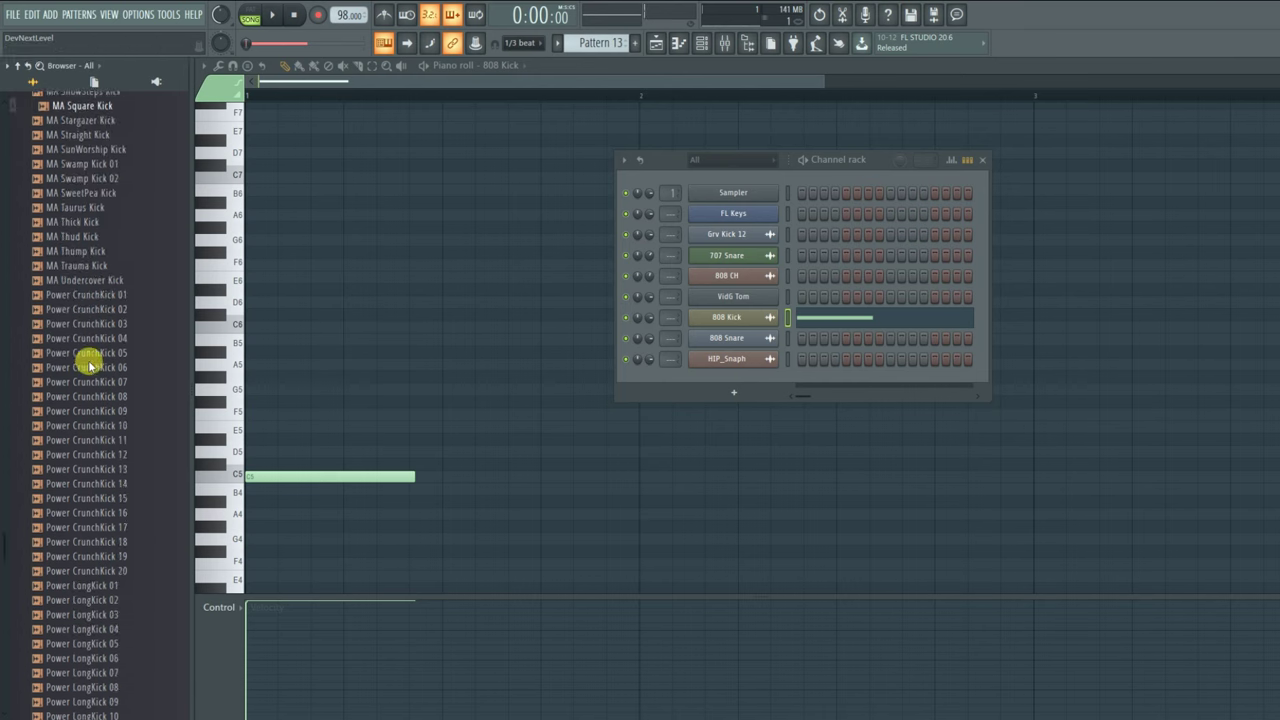
# - Audition a run of consecutive Power kick samples from the ModeAudio pack one by one
pyautogui.scroll(-3, 95, 381)
pyautogui.click(98, 407)
pyautogui.click(101, 420)
pyautogui.click(104, 434)
pyautogui.click(108, 449)
pyautogui.click(112, 464)
pyautogui.click(116, 479)
pyautogui.click(118, 493)
pyautogui.click(119, 507)
pyautogui.click(120, 521)
pyautogui.click(120, 536)
pyautogui.click(120, 550)
pyautogui.click(120, 564)
# - Audition upward from Power ShortKick 01 to Power LongKick 14 and replace the 808 Kick channel's sample with Power LongKick 14
pyautogui.scroll(-6, 114, 580)
pyautogui.click(117, 434)
pyautogui.click(118, 420)
pyautogui.click(117, 406)
pyautogui.click(118, 391)
pyautogui.click(118, 376)
pyautogui.click(118, 362)
pyautogui.click(118, 347)
pyautogui.click(118, 333)
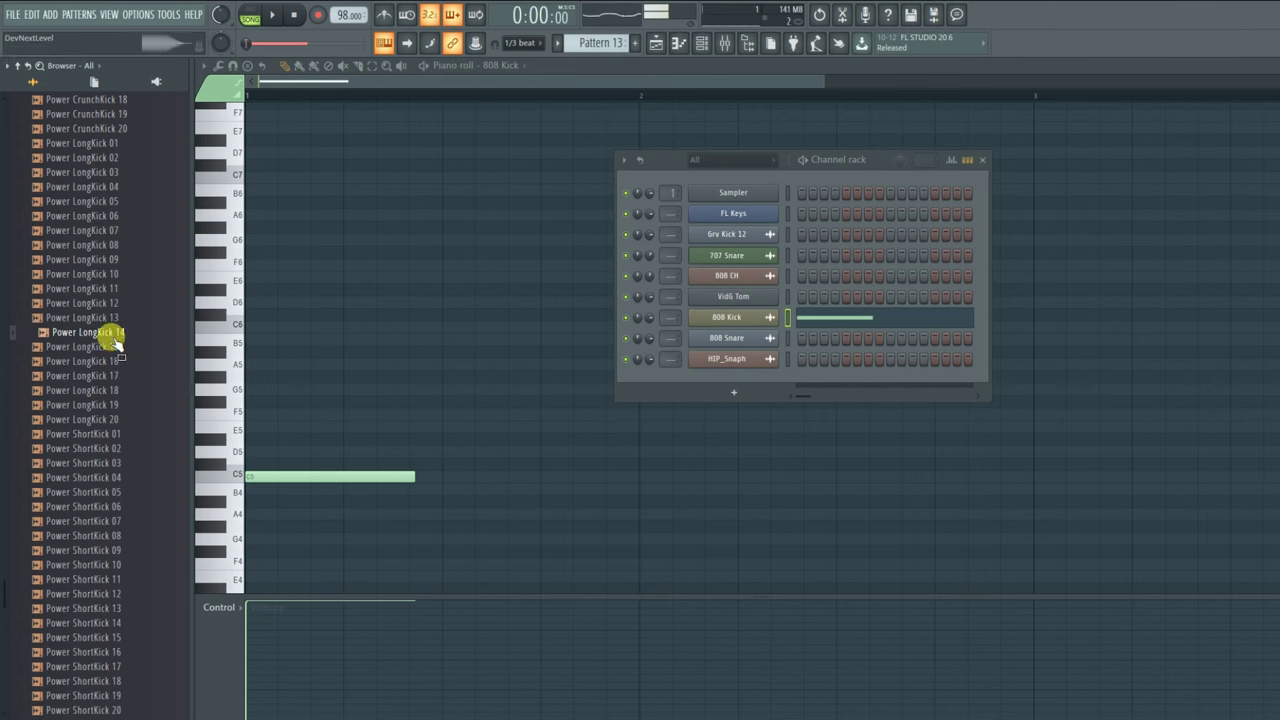
pyautogui.moveTo(118, 340); pyautogui.dragTo(730, 331)
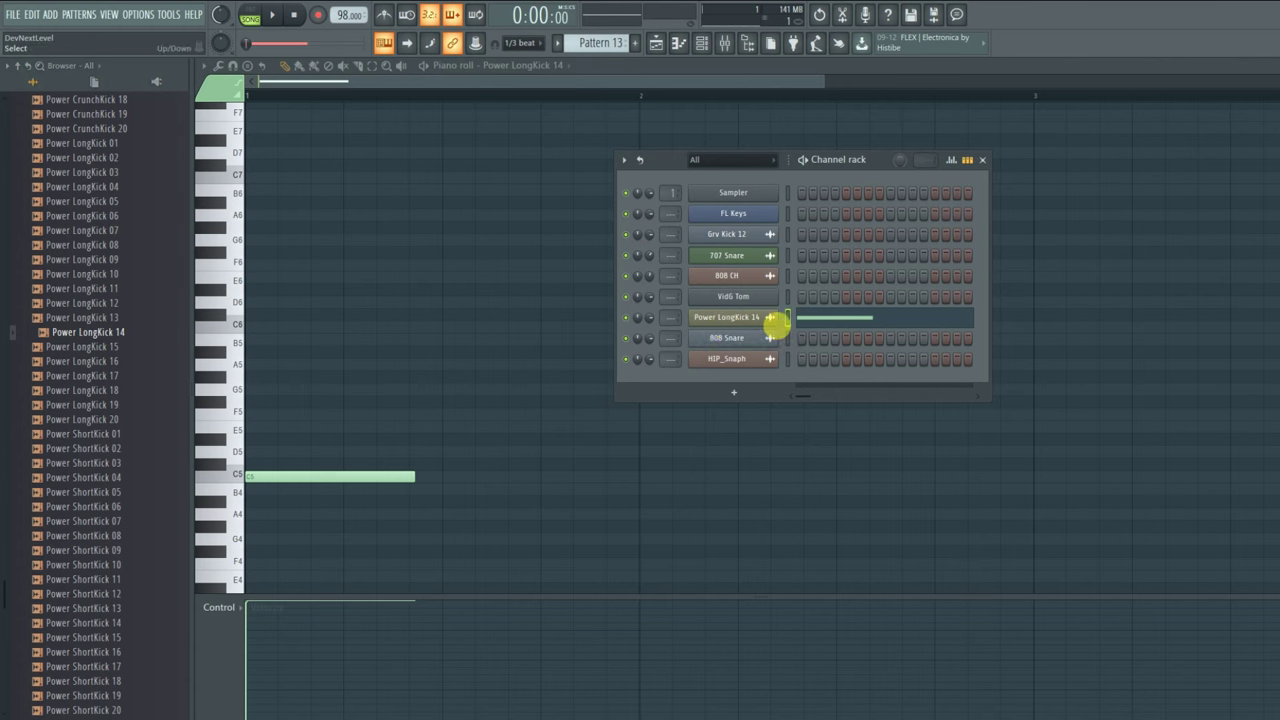
# - Return to the playlist and play the two-bar loop with the replaced kick sample
pyautogui.click(656, 42)
pyautogui.press('space')
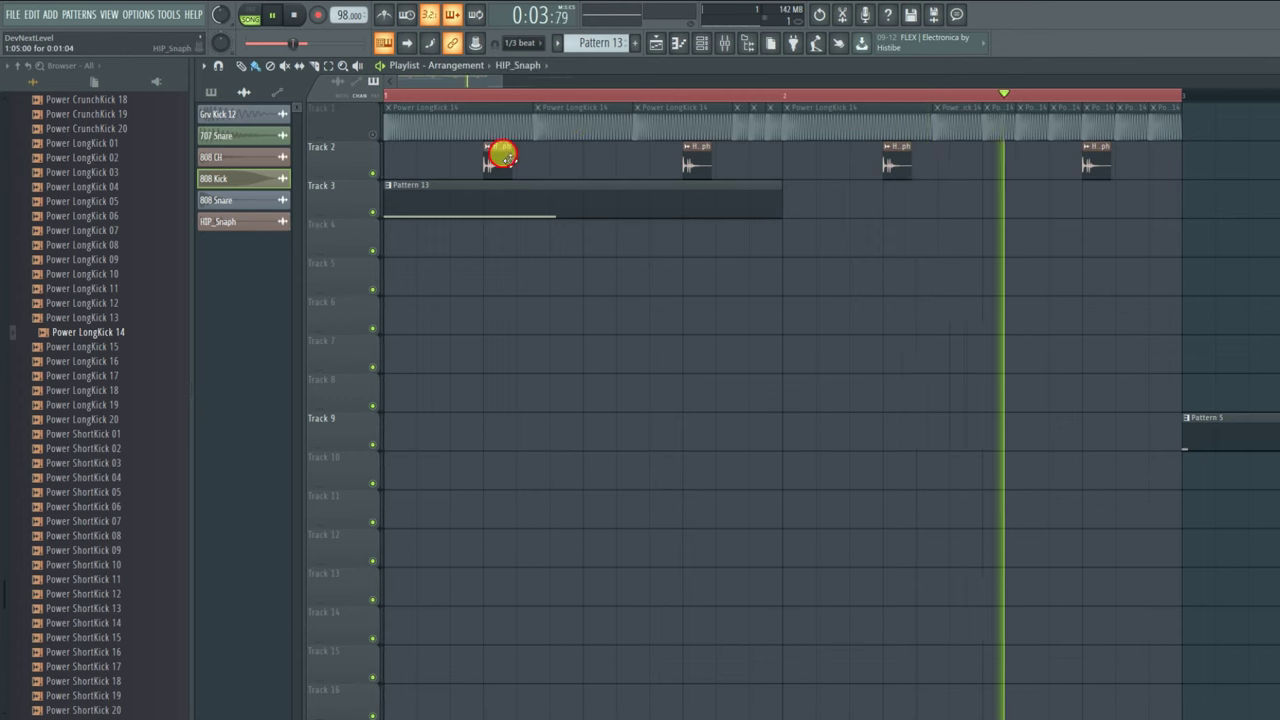
pyautogui.click(492, 148)
pyautogui.press('Escape')
pyautogui.press('space')
# - Open Pattern 13 in the piano roll, lower the C5 note's velocity to about 79% and play it
pyautogui.doubleClick(486, 211)
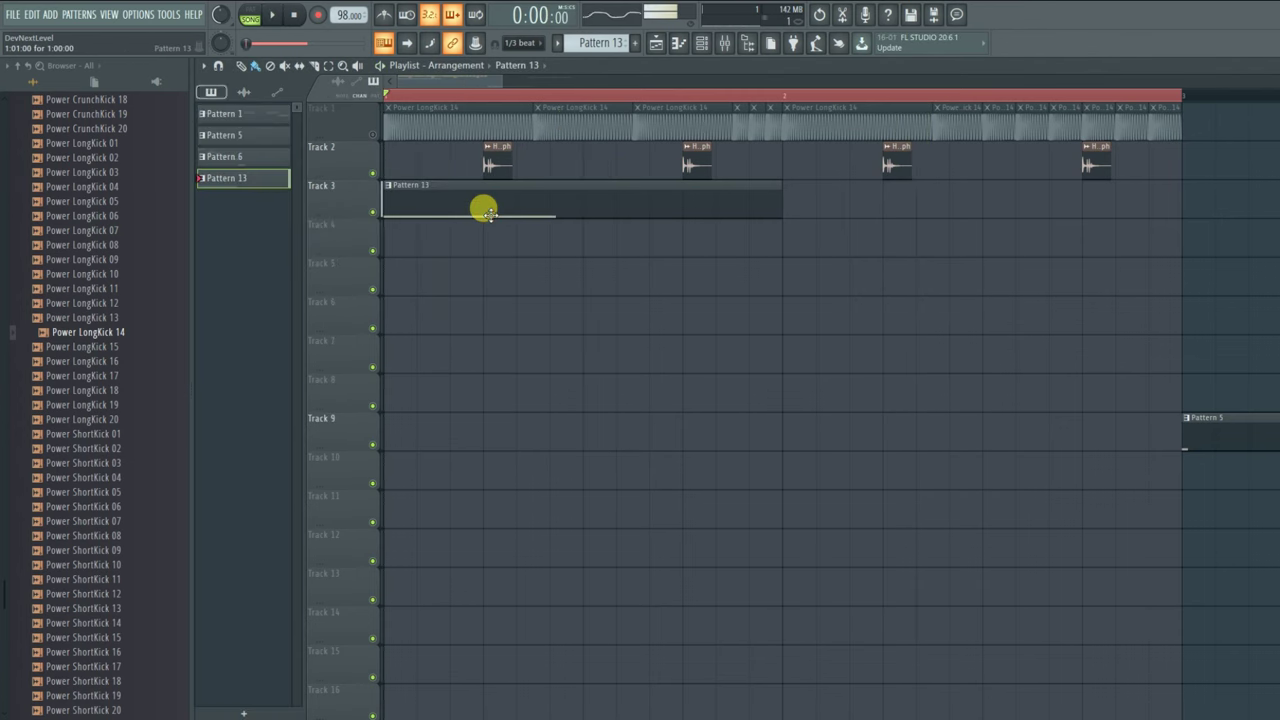
pyautogui.moveTo(260, 604); pyautogui.dragTo(256, 619)
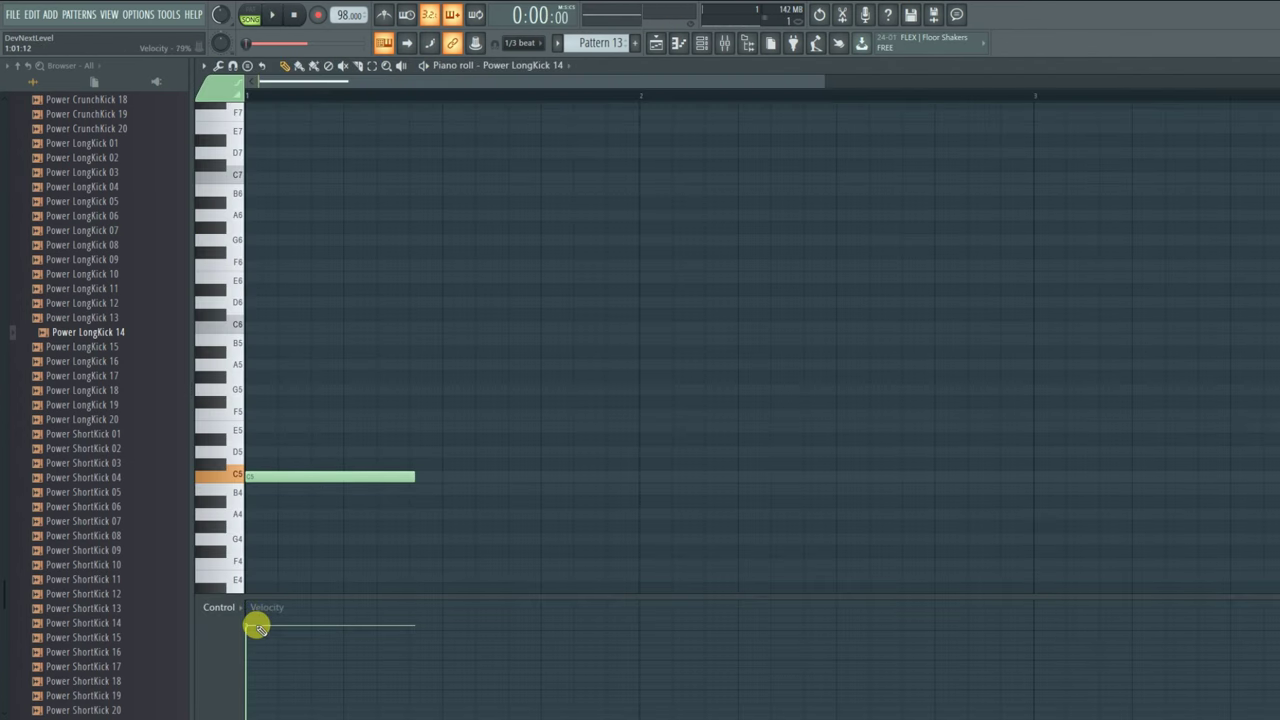
pyautogui.press('space')
pyautogui.press('space')
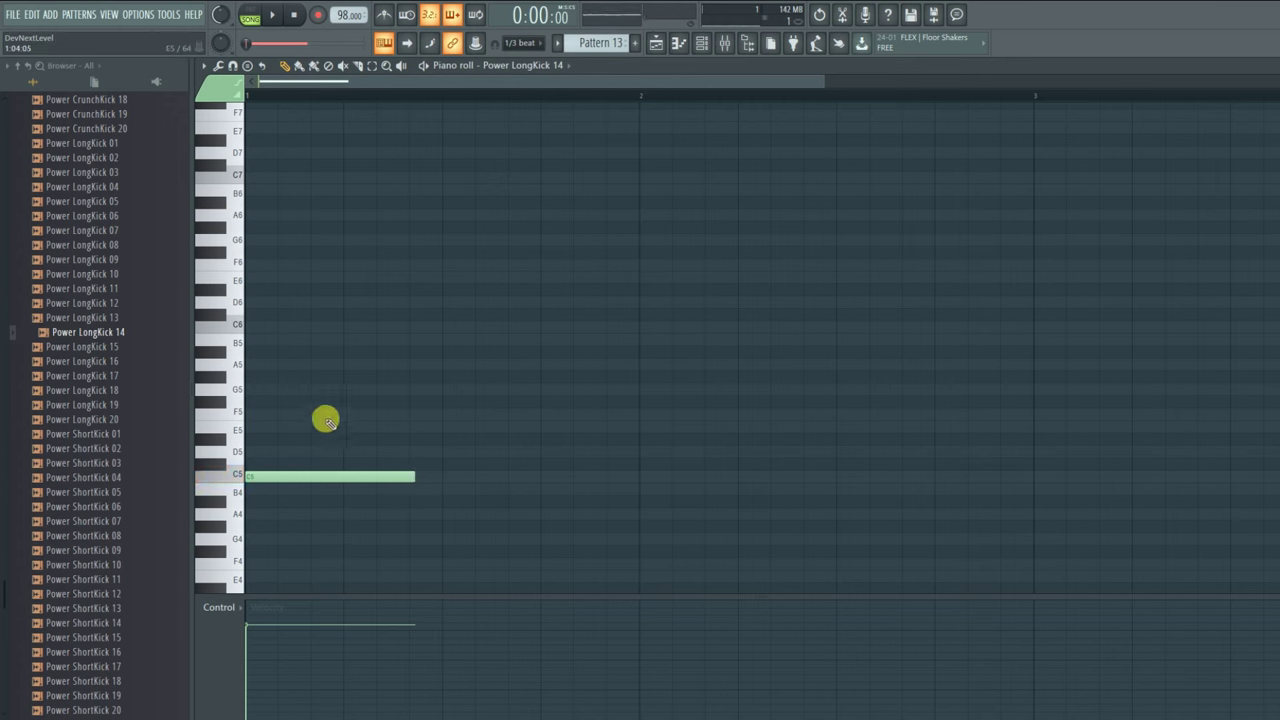
# - Add overlapping notes F5, G5, A#5, C#6 and E6 in bar 1 after the C5 note and play them
pyautogui.click(290, 413)
pyautogui.click(322, 389)
pyautogui.click(355, 352)
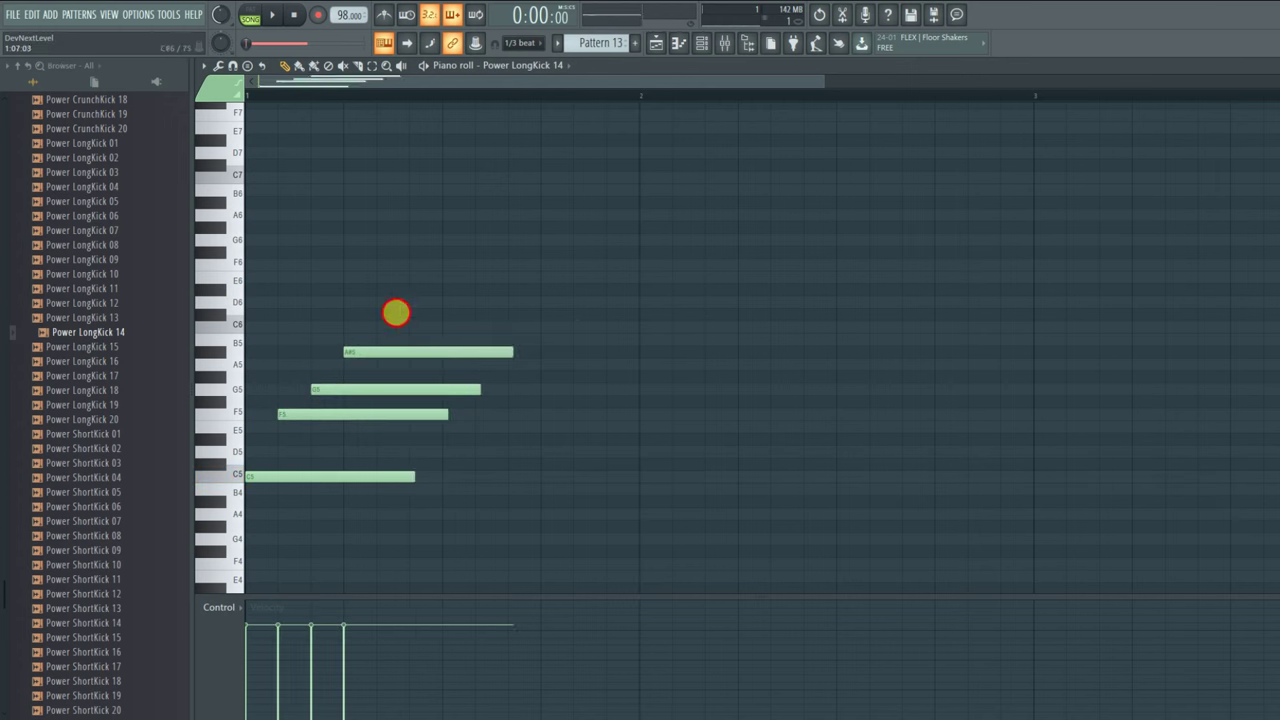
pyautogui.click(420, 314)
pyautogui.click(455, 277)
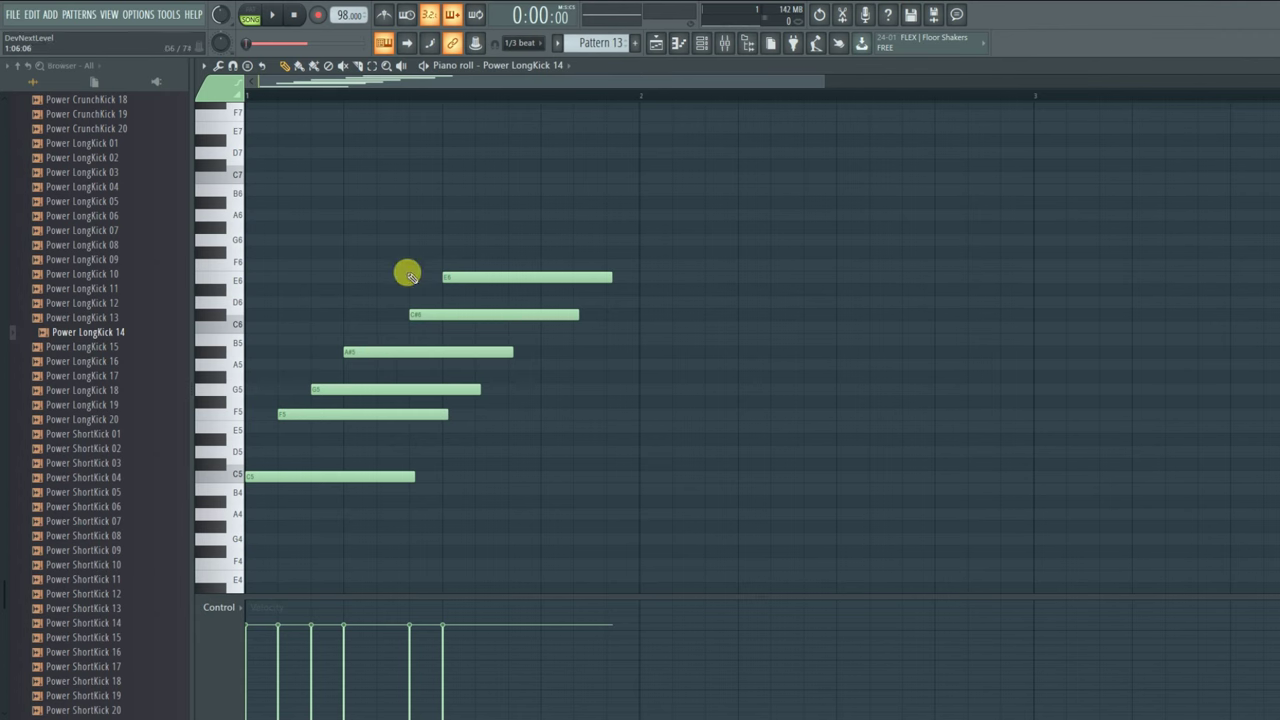
pyautogui.press('space')
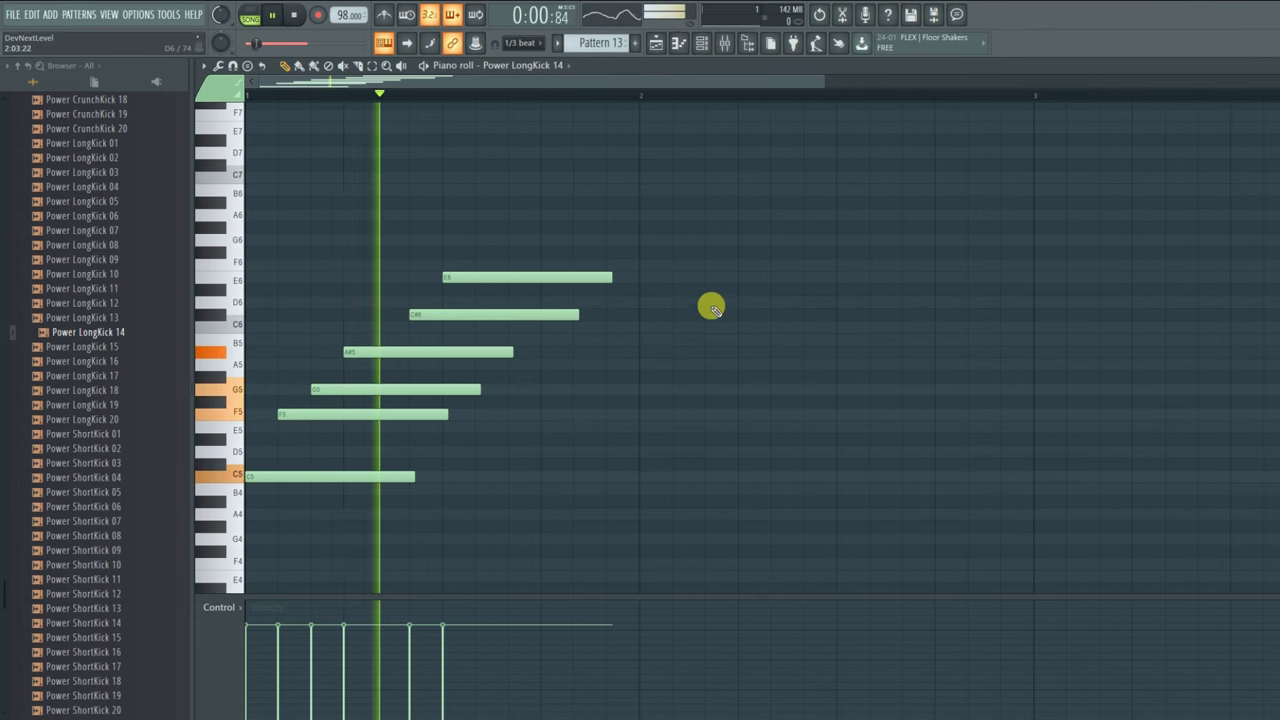
pyautogui.press('space')
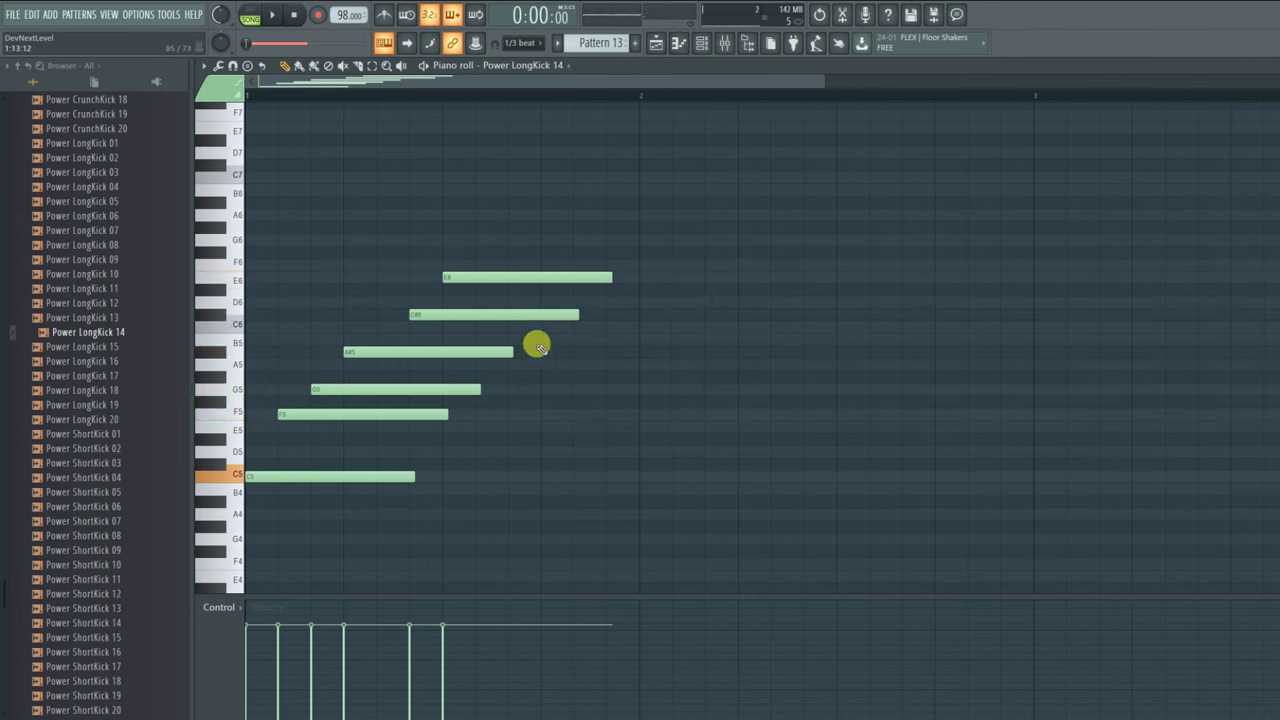
# - Enable Cut itself for the Power LongKick 14 channel and return to its piano roll
pyautogui.click(688, 48)
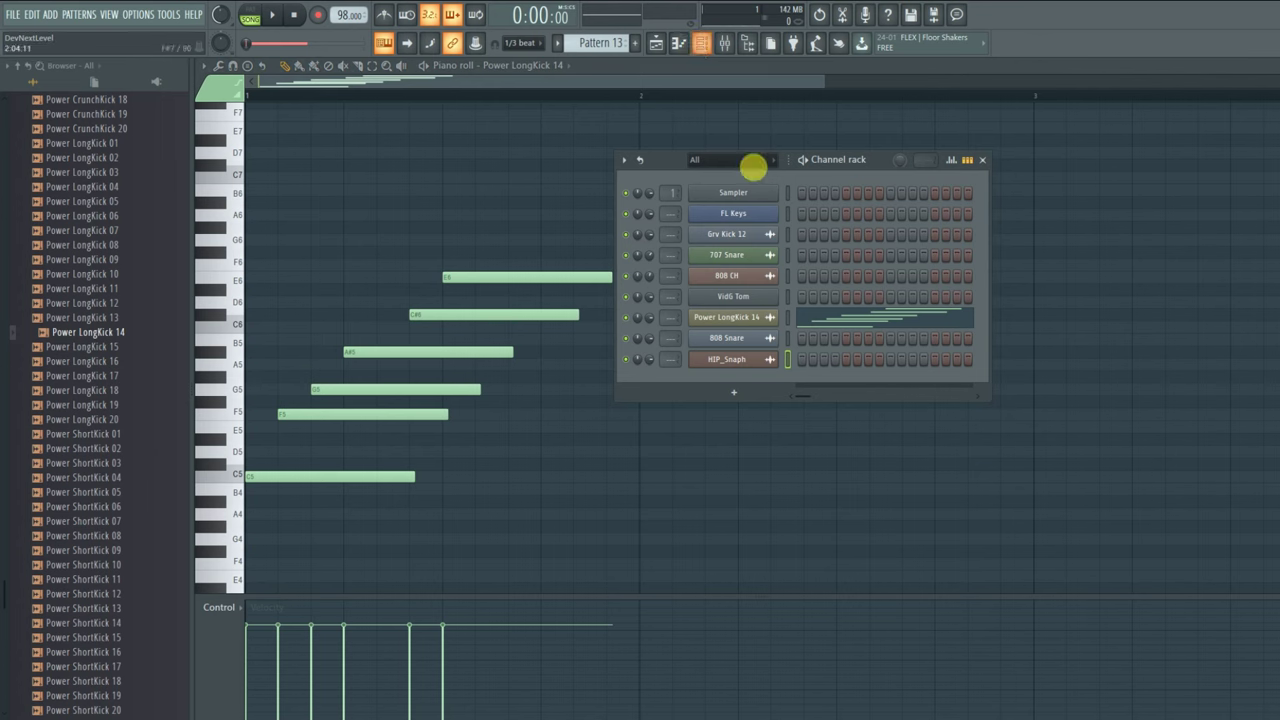
pyautogui.rightClick(750, 320)
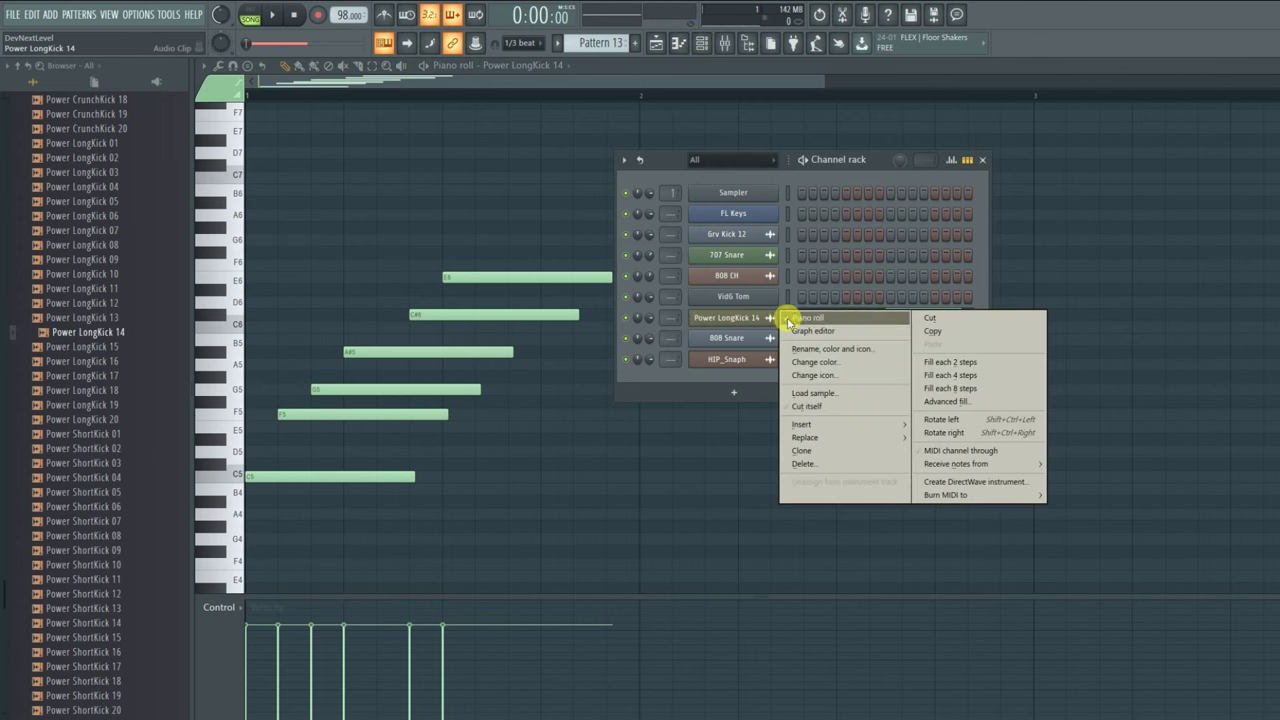
pyautogui.click(835, 407)
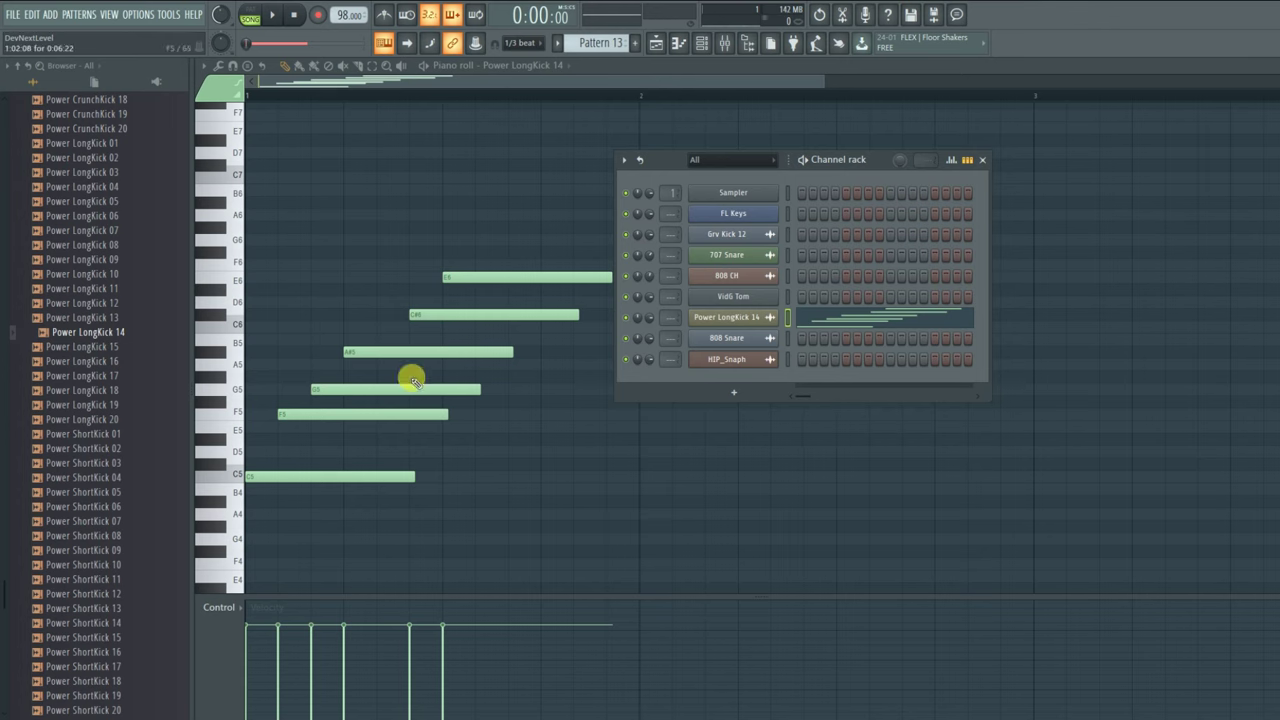
pyautogui.click(345, 87)
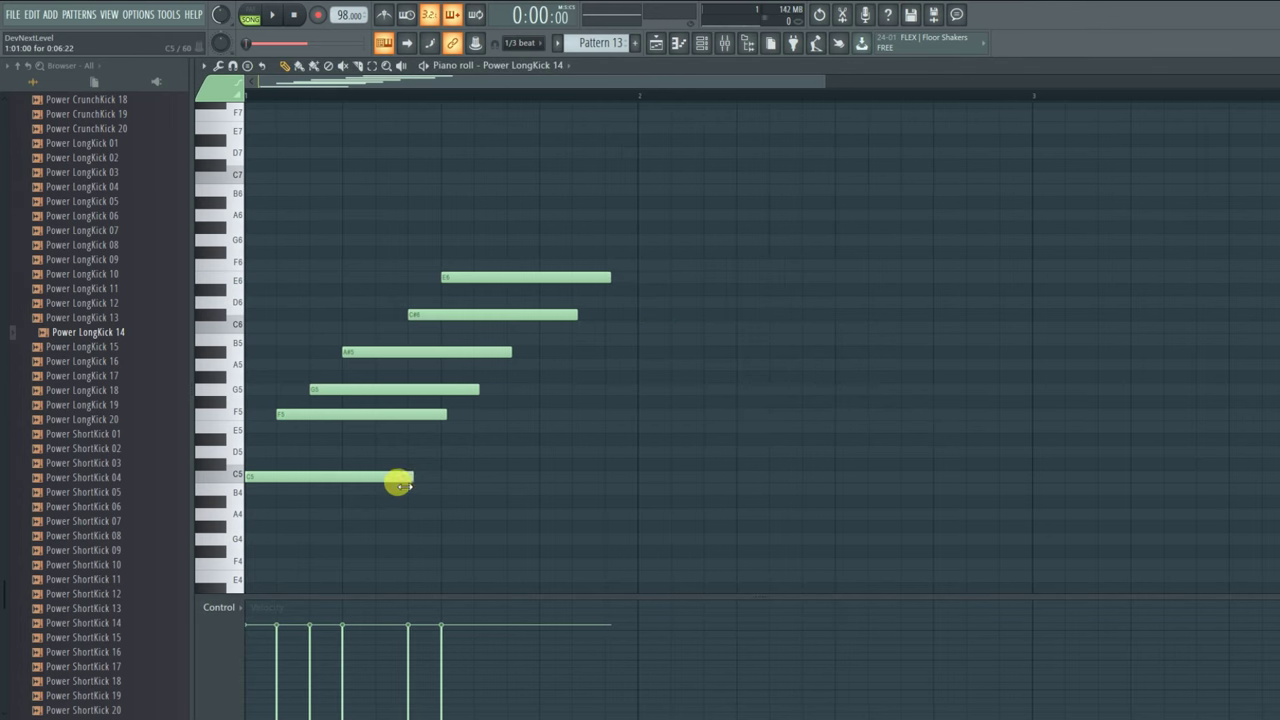
# - Shorten the C5 note to just past the start of the F5 note and delete the five higher notes
pyautogui.moveTo(399, 485); pyautogui.dragTo(285, 487)
pyautogui.moveTo(282, 88); pyautogui.dragTo(280, 88)
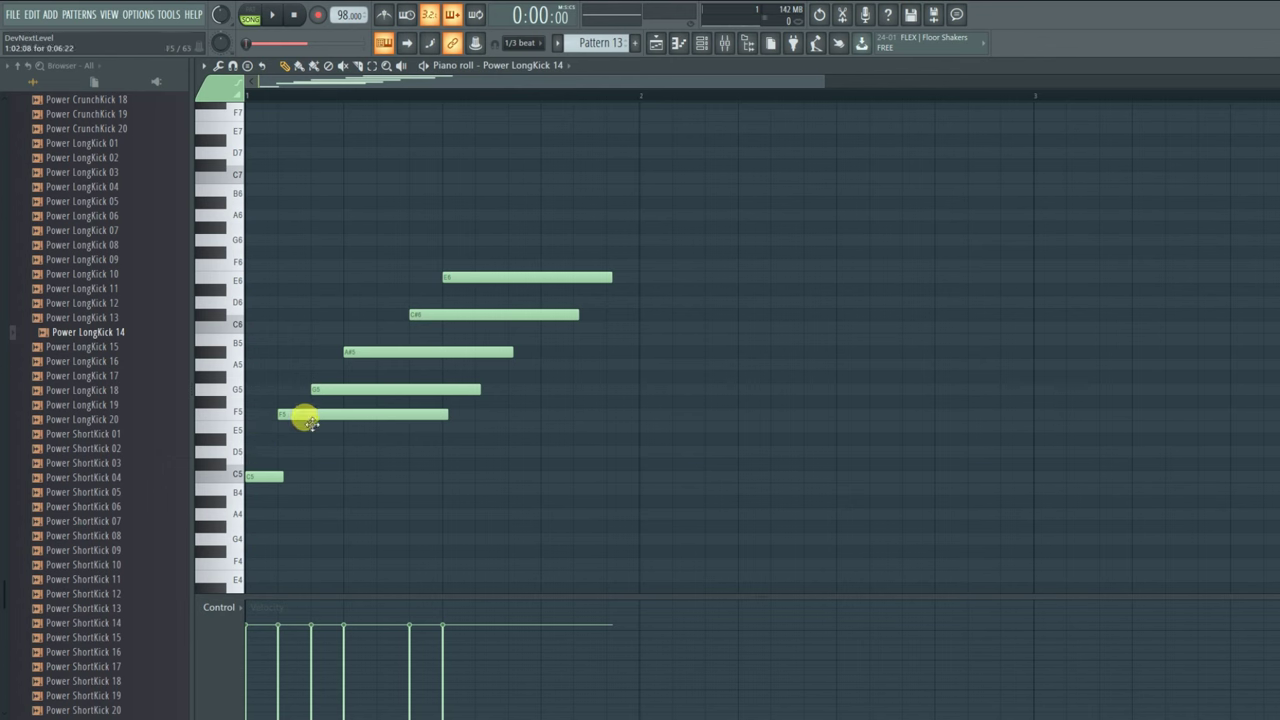
pyautogui.rightClick(380, 414)
pyautogui.rightClick(396, 389)
pyautogui.rightClick(418, 352)
pyautogui.rightClick(442, 314)
pyautogui.rightClick(466, 277)
# - Lengthen the C5 note to one beat and set the main snap to Line
pyautogui.scroll(2, 270, 97)
pyautogui.moveTo(294, 84); pyautogui.dragTo(202, 86)
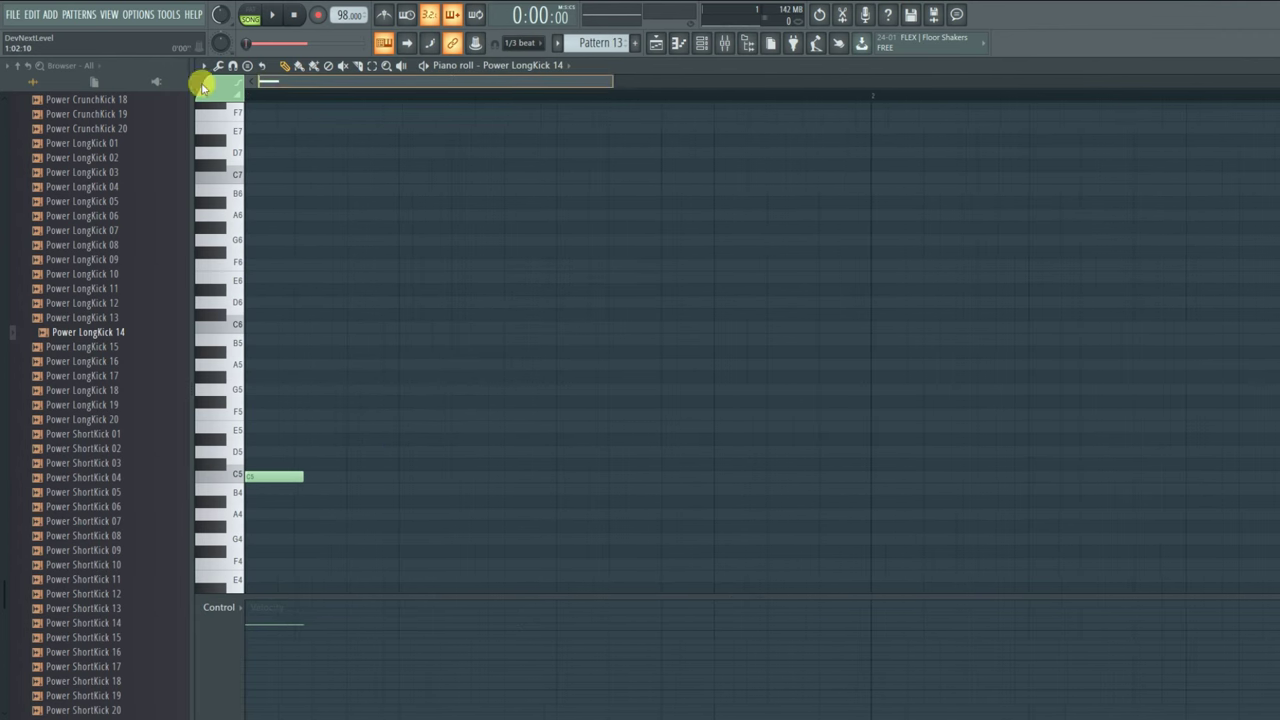
pyautogui.moveTo(311, 486); pyautogui.dragTo(401, 490)
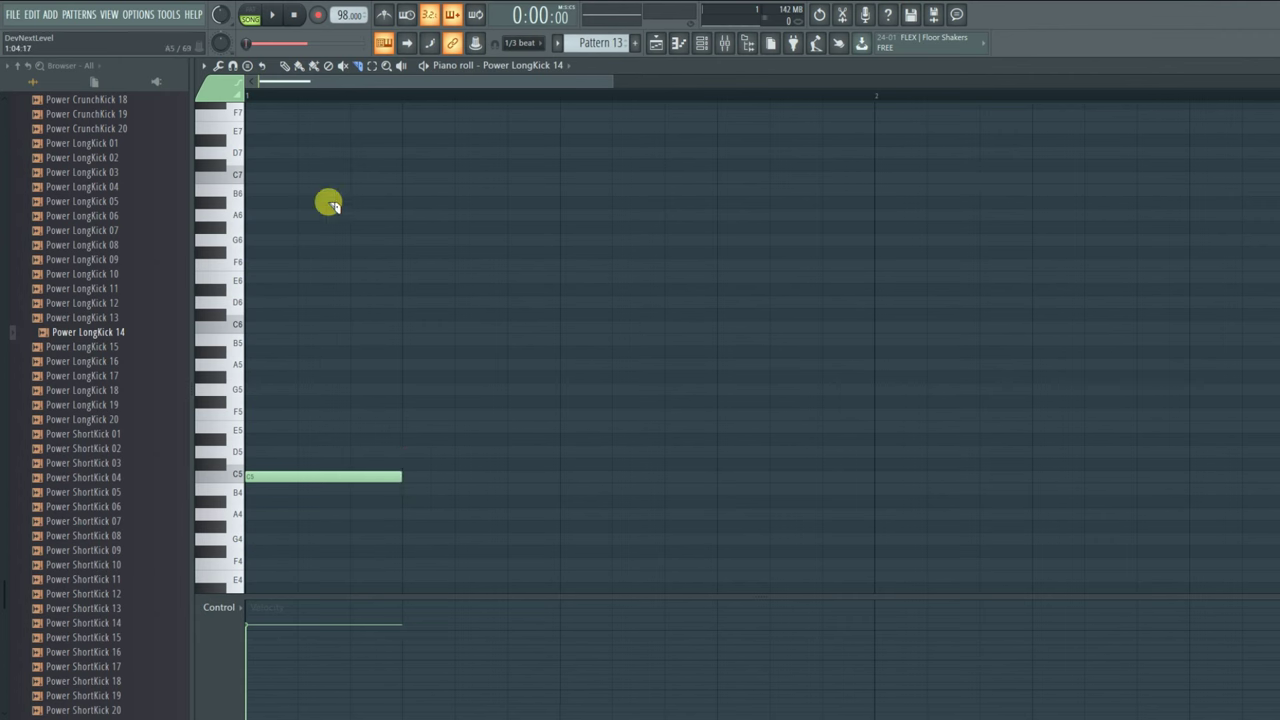
pyautogui.scroll(1, 289, 91)
pyautogui.click(521, 43)
pyautogui.click(521, 63)
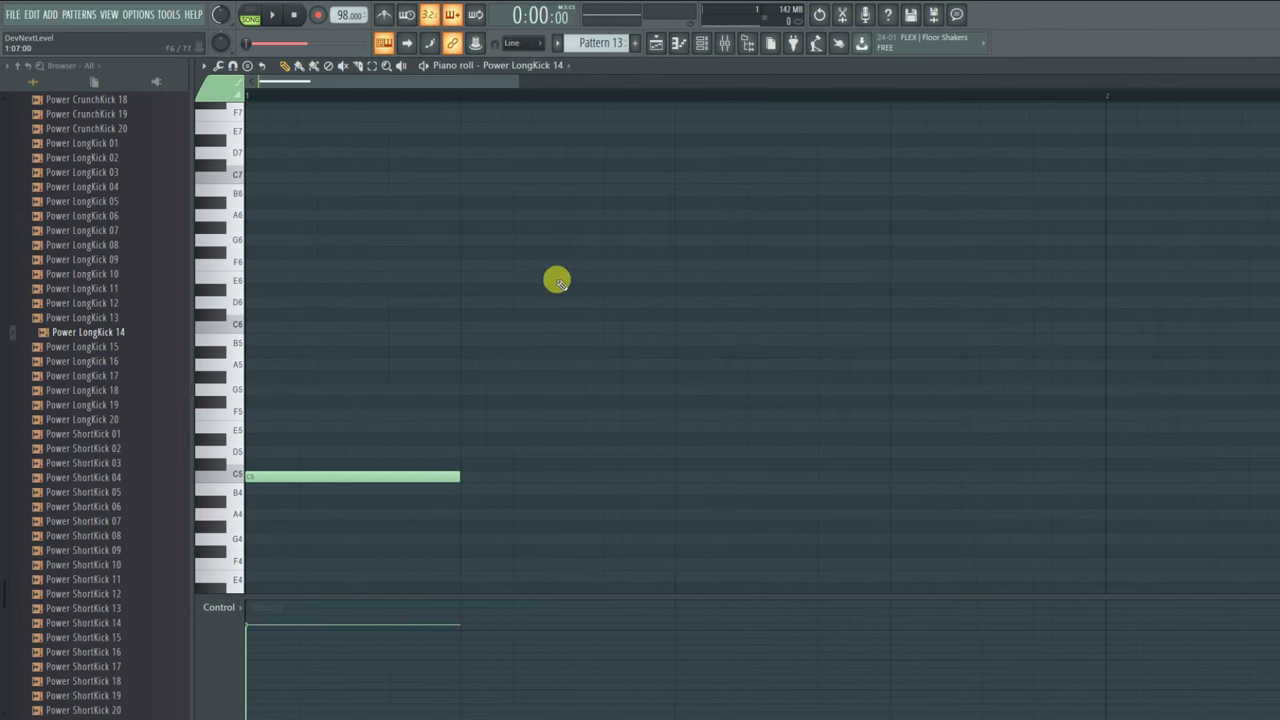
# - Draw a second C5 kick about one beat long at 1:07 and play the pattern
pyautogui.press('space')
pyautogui.scroll(-1, 403, 97)
pyautogui.scroll(-1, 403, 97)
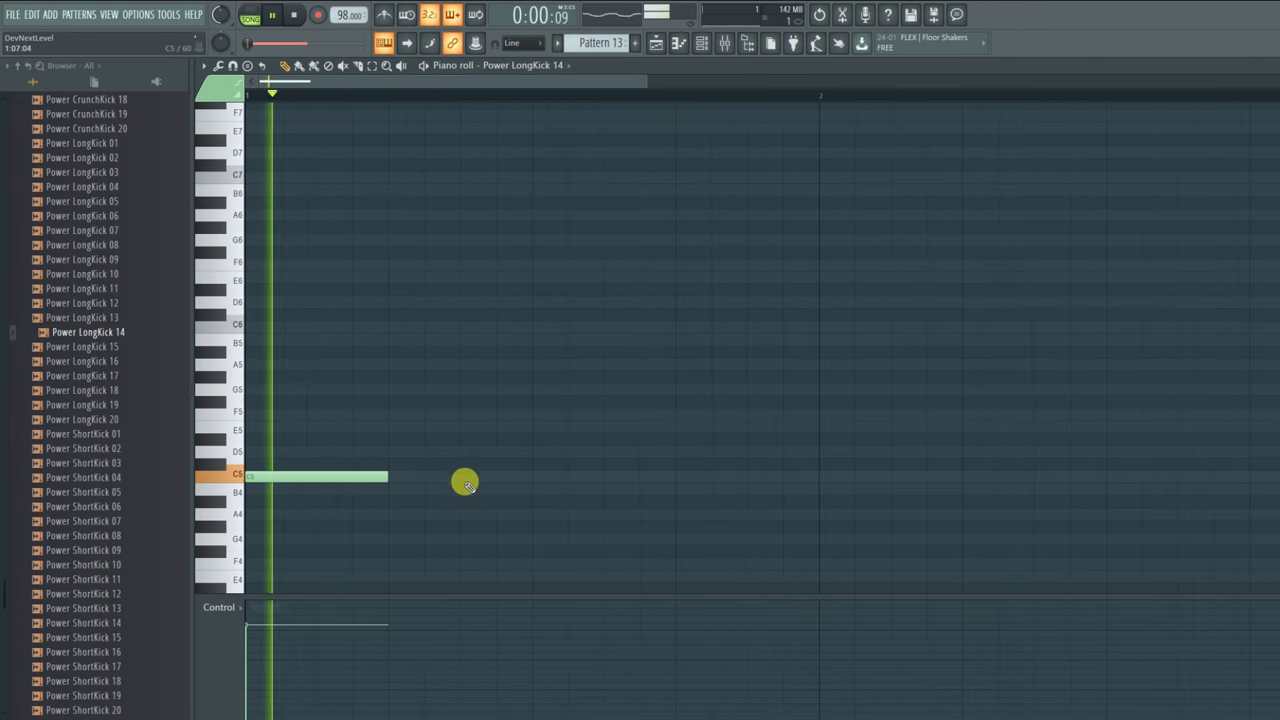
pyautogui.moveTo(463, 477); pyautogui.dragTo(614, 478)
pyautogui.press('space')
pyautogui.press('space')
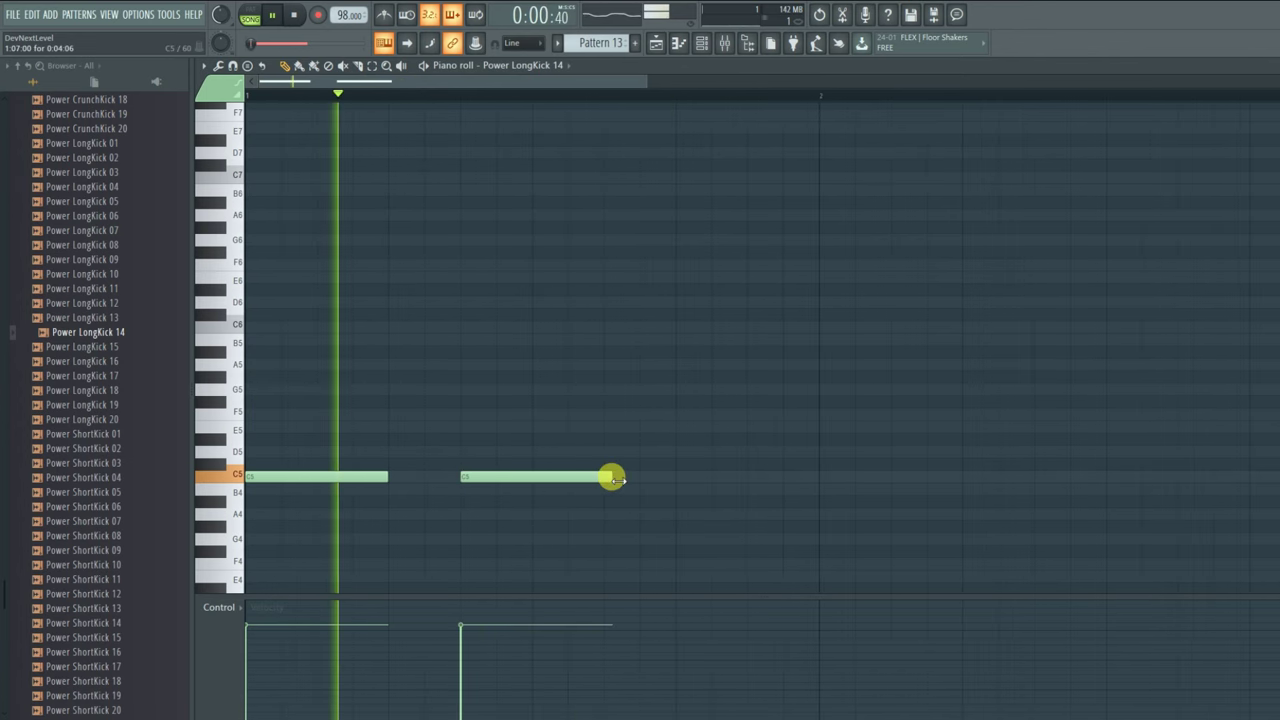
pyautogui.press('space')
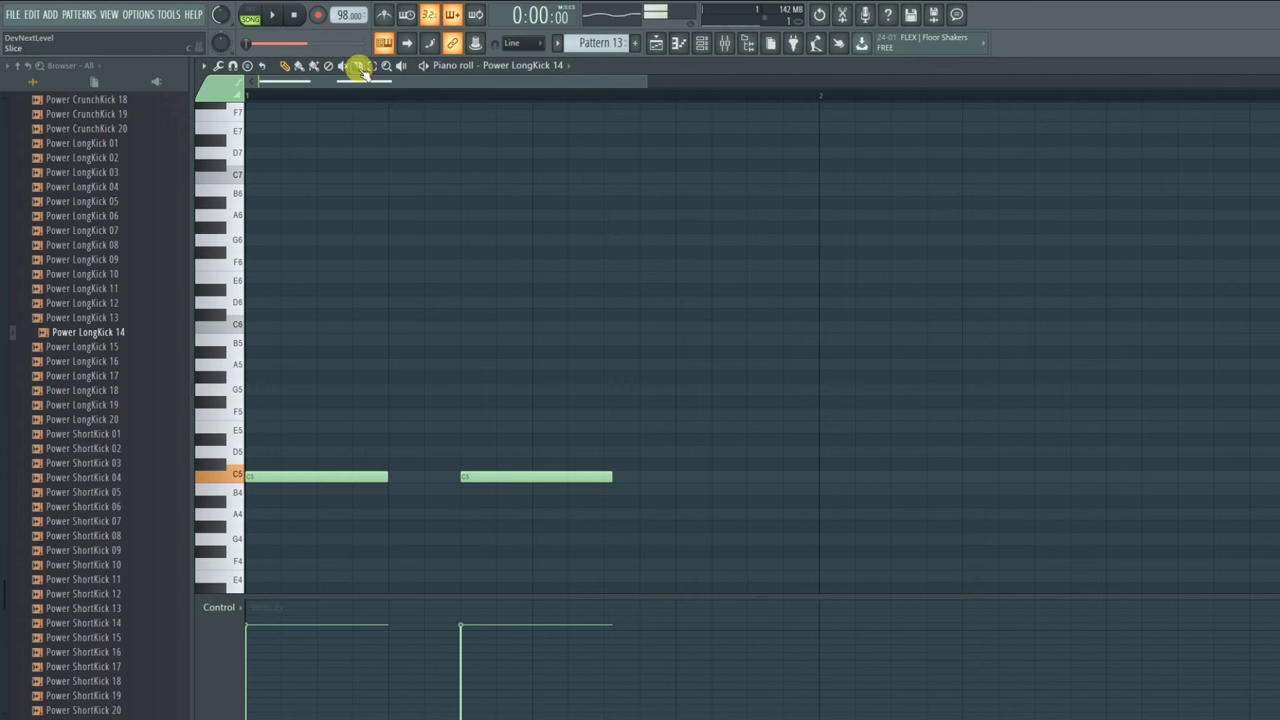
# - Add C5 kicks at 1:11, 1:15 and 2:01, playing the pattern between placements
pyautogui.moveTo(609, 479); pyautogui.dragTo(750, 474)
pyautogui.press('space')
pyautogui.click(774, 477)
pyautogui.press('space')
pyautogui.moveTo(882, 478); pyautogui.dragTo(817, 476)
pyautogui.click(827, 475)
pyautogui.press('space')
pyautogui.scroll(-2, 556, 99)
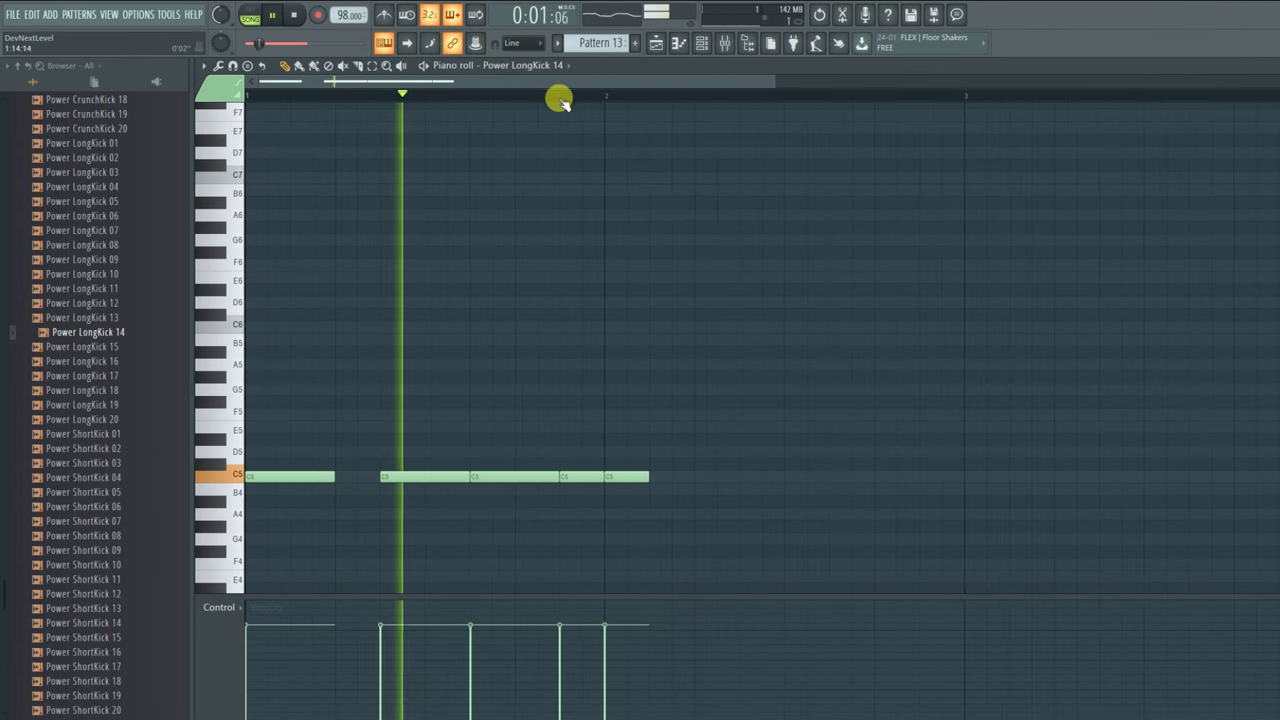
# - Add C5 kicks at 2:07, 2:11 and 2:15 and lengthen the notes until each kick meets the next
pyautogui.click(740, 478)
pyautogui.click(830, 477)
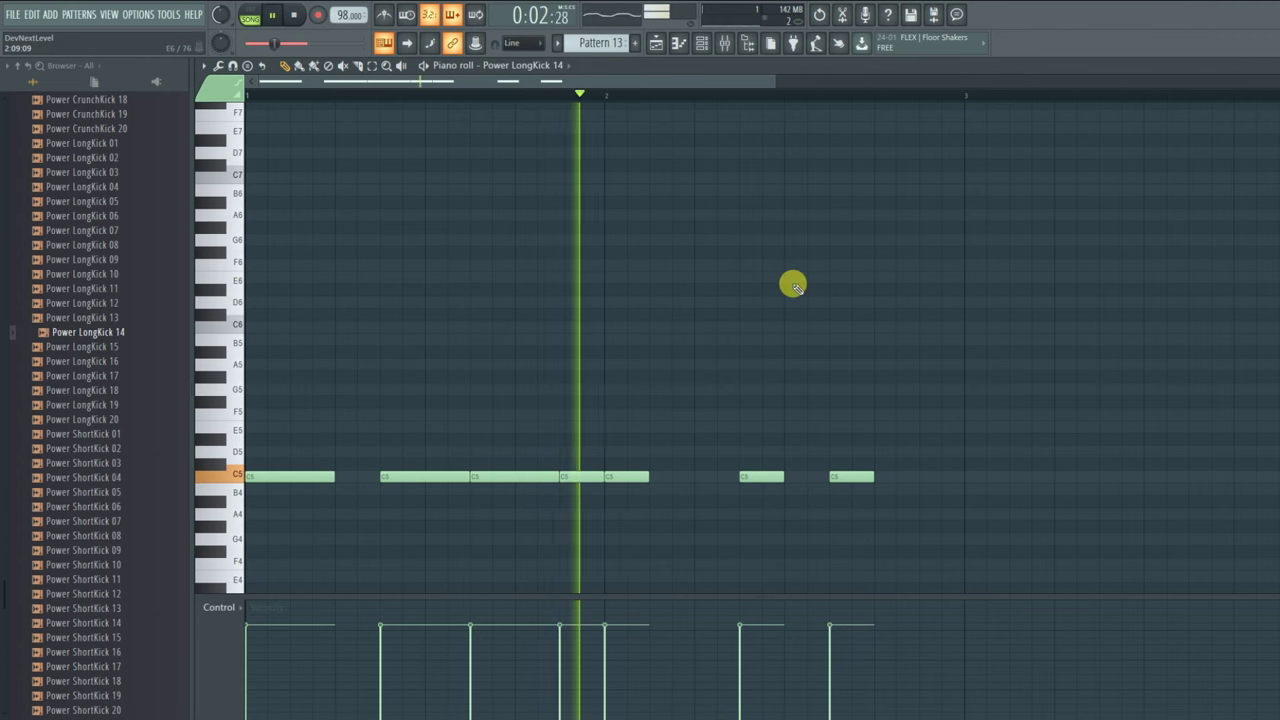
pyautogui.click(940, 478)
pyautogui.press('space')
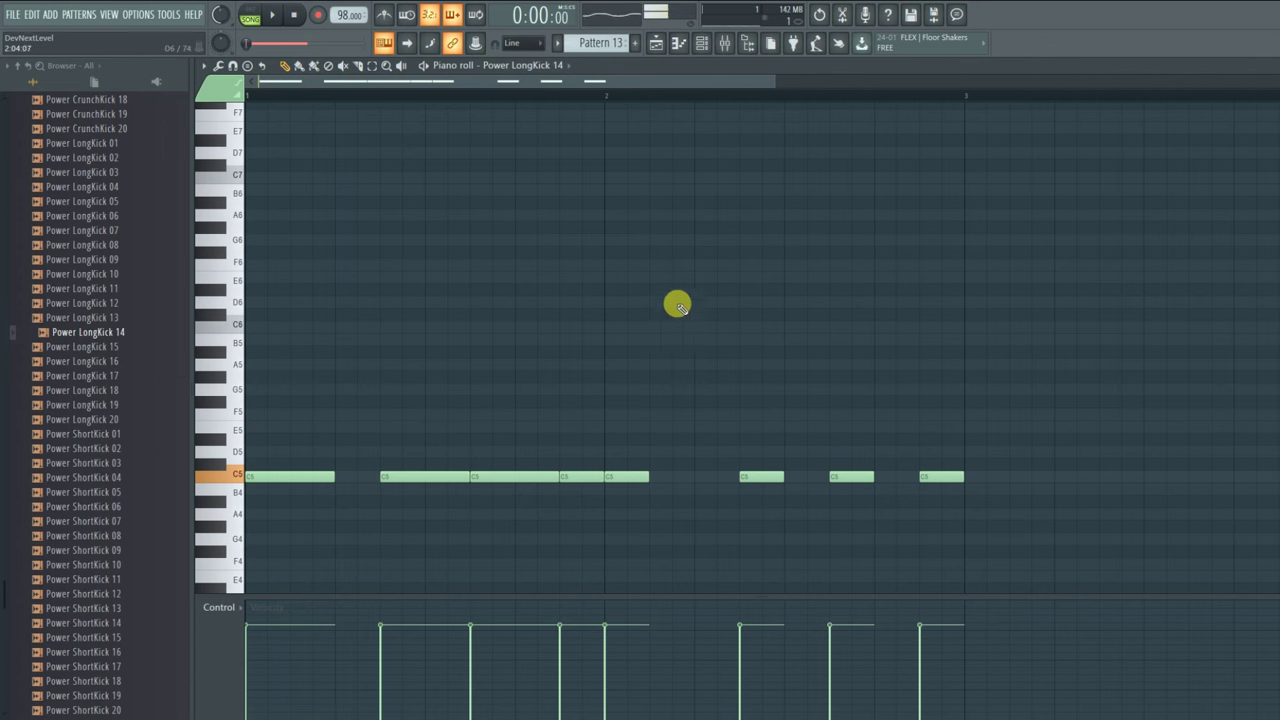
pyautogui.moveTo(650, 480); pyautogui.dragTo(722, 483)
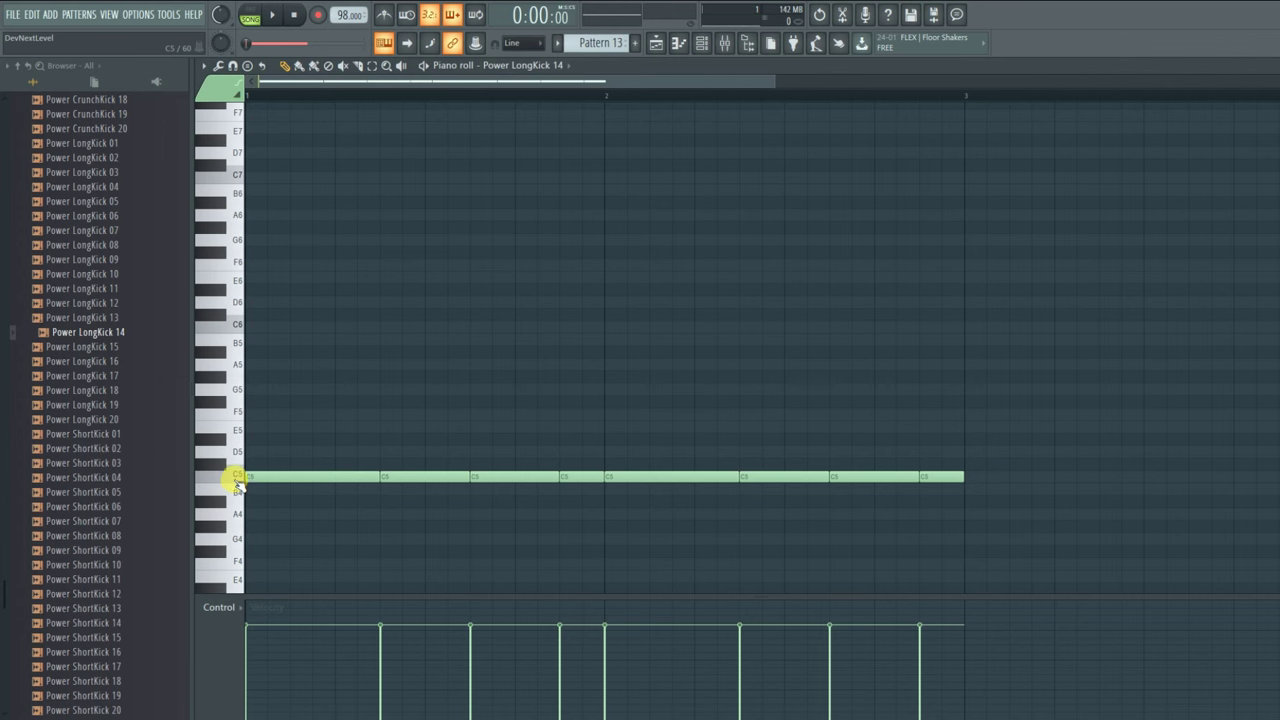
# - Play the kick pattern, add a B5 slide note at 1:03 above the kicks, and play it again
pyautogui.press('space')
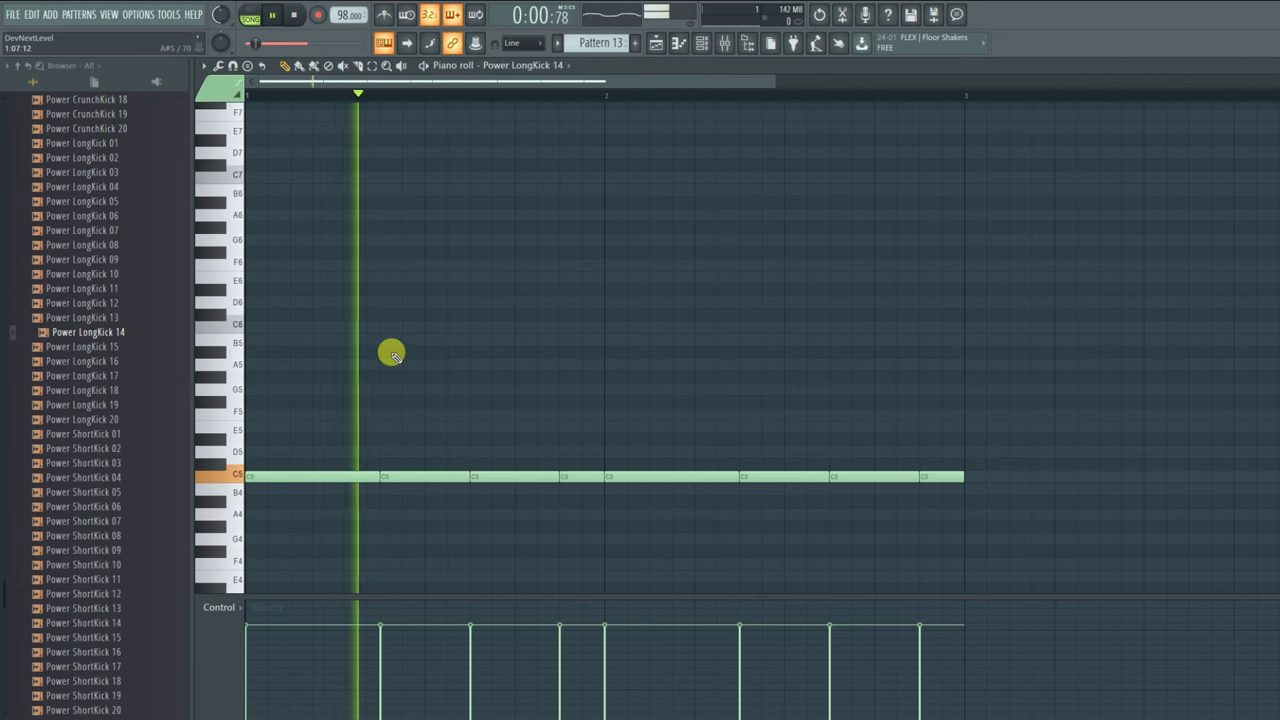
pyautogui.press('space')
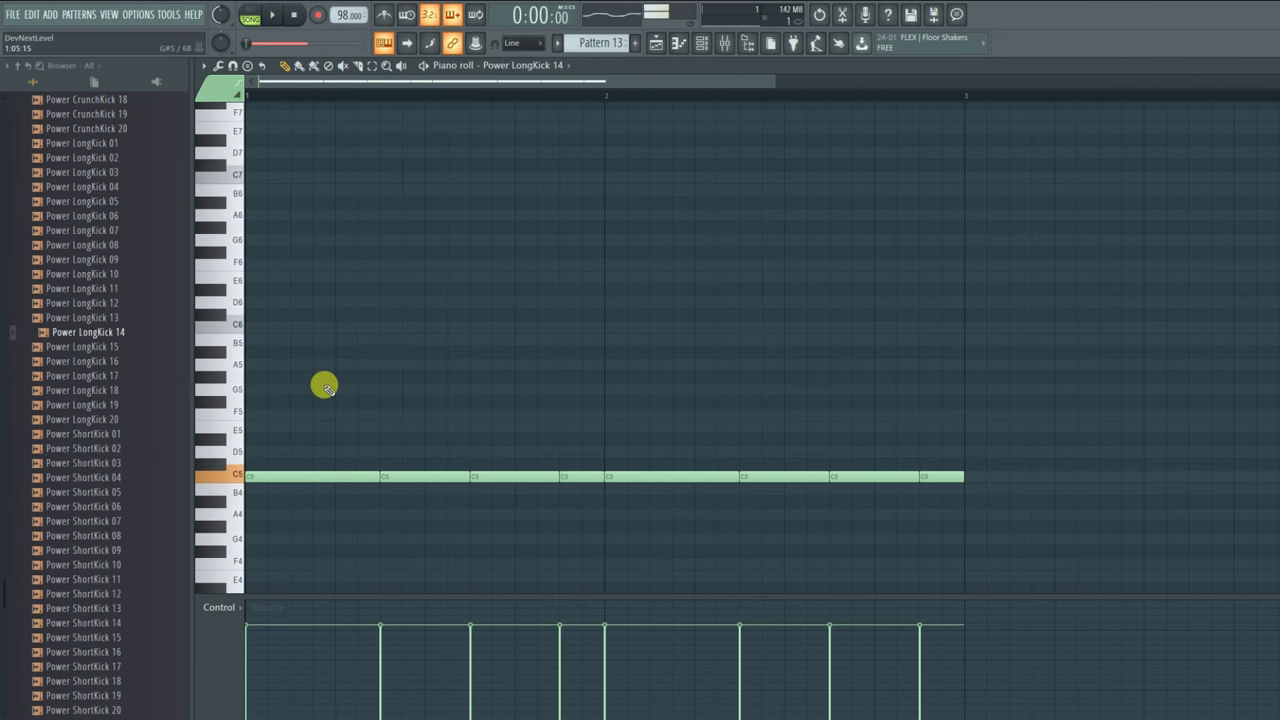
pyautogui.click(290, 341)
pyautogui.moveTo(422, 342); pyautogui.dragTo(333, 359)
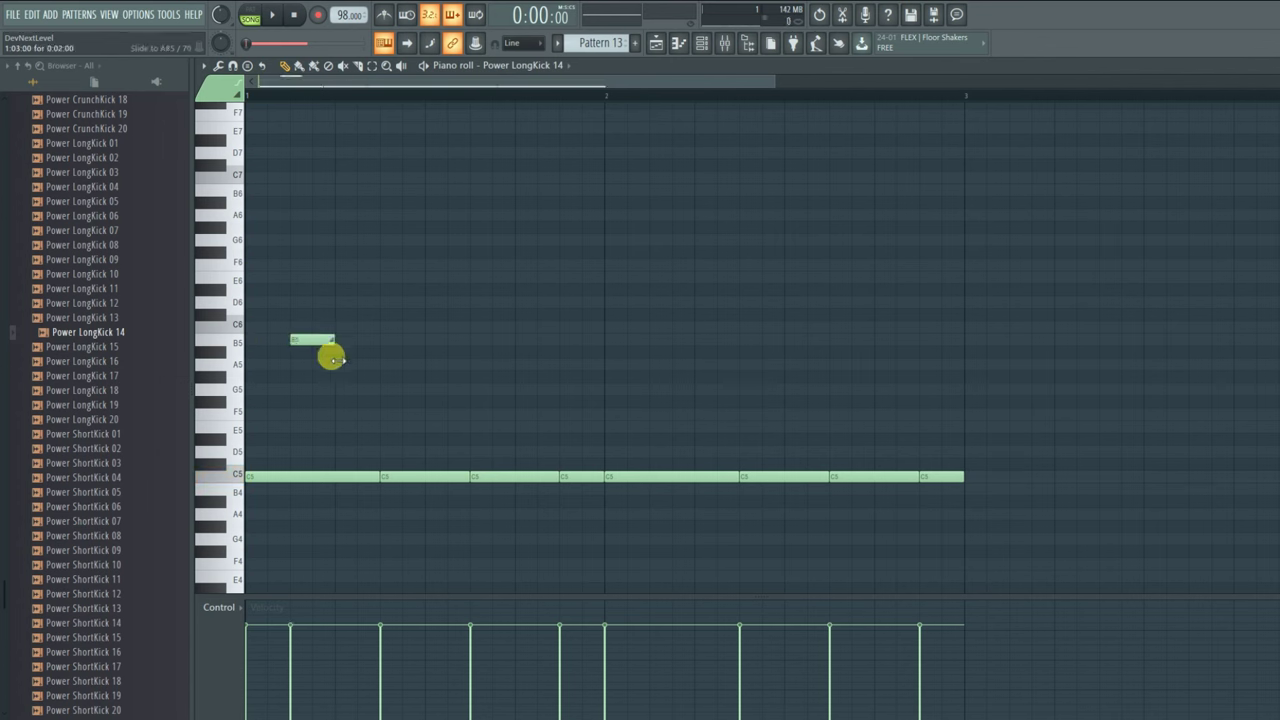
pyautogui.press('space')
pyautogui.press('space')
# - Add one-step slide notes on G5 at 1:09 and E6 at 1:11, and play the pattern
pyautogui.click(427, 389)
pyautogui.click(480, 281)
pyautogui.press('space')
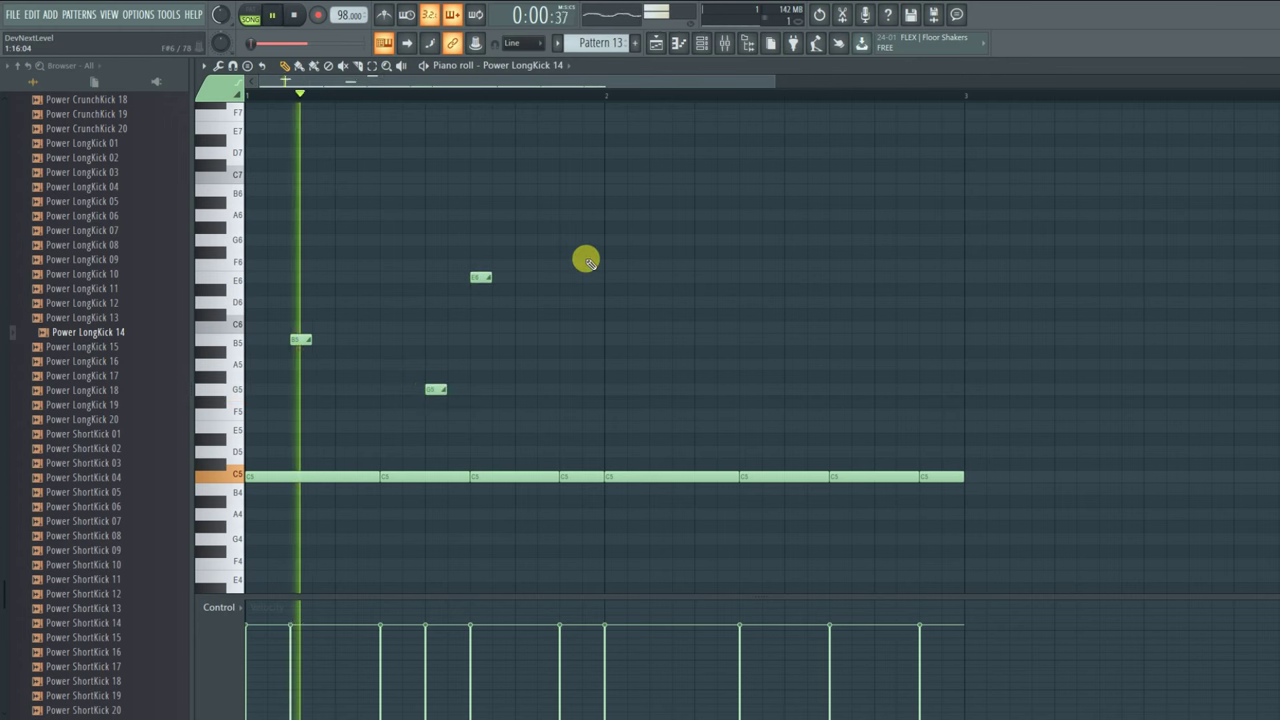
pyautogui.press('space')
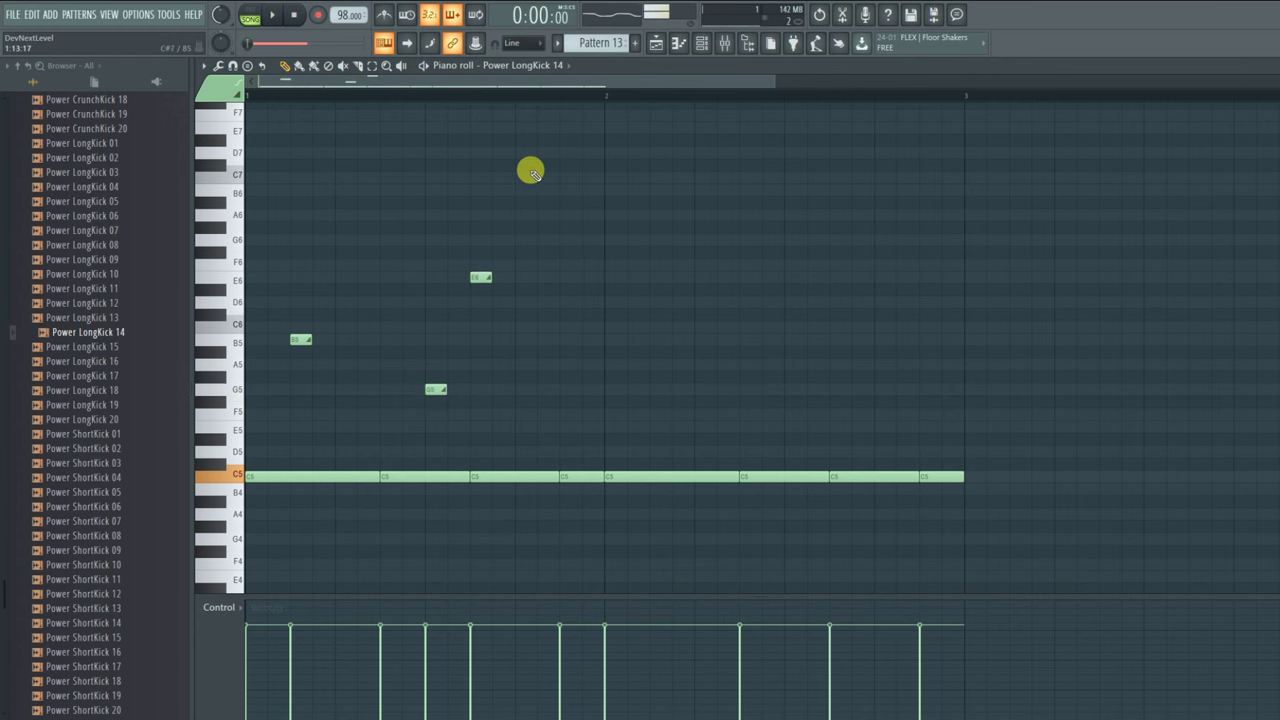
# - Add slide notes on A5 at 2:03, F5 at 2:09 and A5 at 2:11, lengthening the last to four steps during playback
pyautogui.moveTo(574, 324)
pyautogui.mouseDown()
pyautogui.moveTo(575, 341)
pyautogui.moveTo(574, 330)
pyautogui.mouseUp()
pyautogui.click(672, 352)
pyautogui.moveTo(672, 368); pyautogui.dragTo(650, 366)
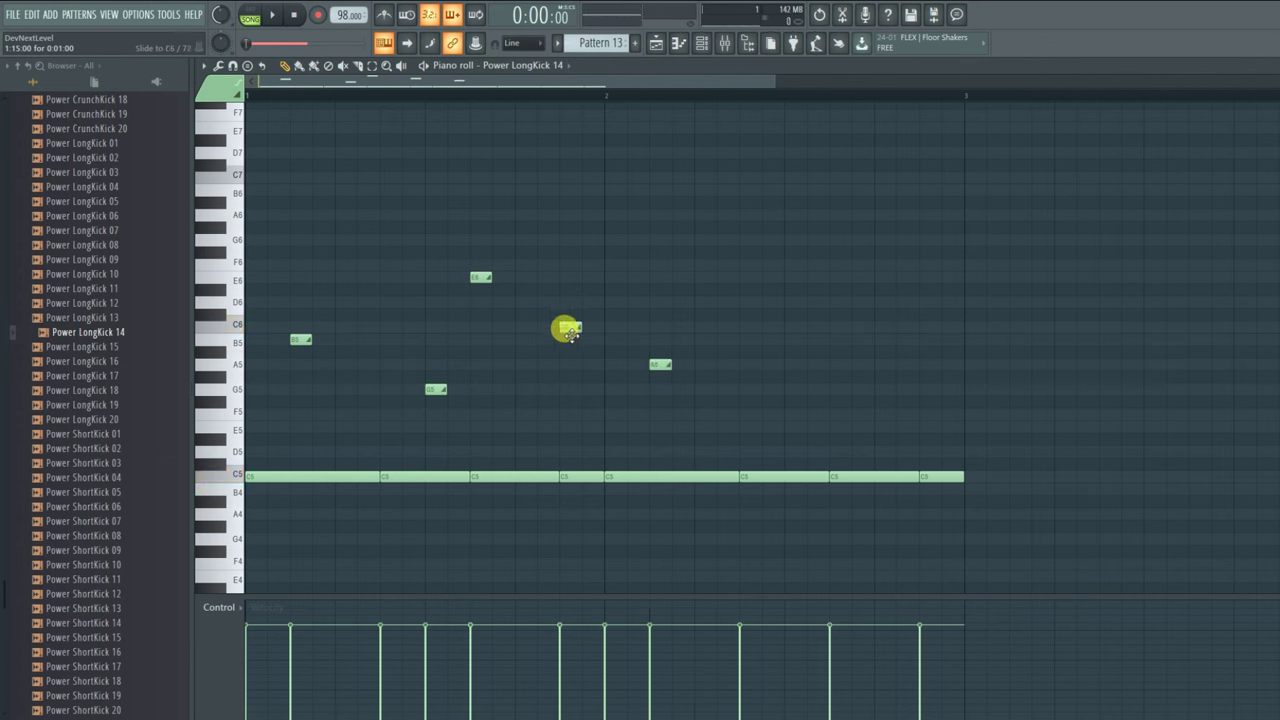
pyautogui.moveTo(751, 387); pyautogui.dragTo(792, 426)
pyautogui.moveTo(836, 390); pyautogui.dragTo(838, 364)
pyautogui.press('space')
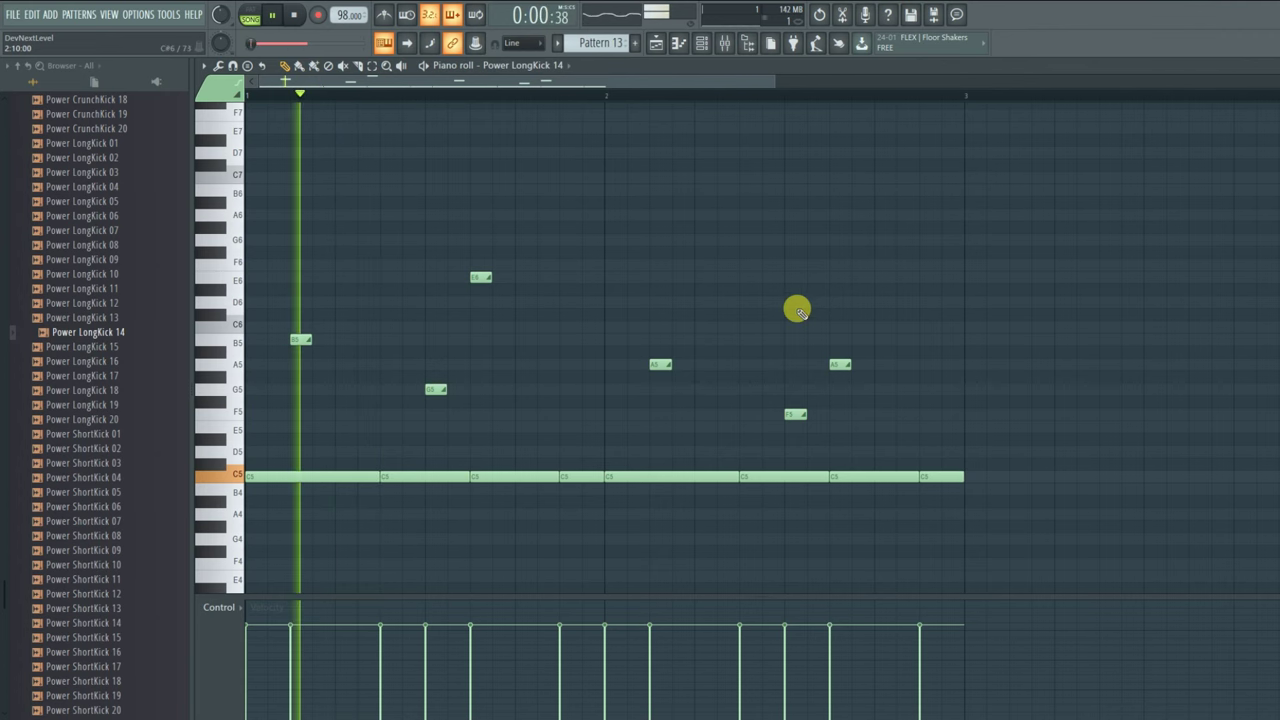
pyautogui.moveTo(849, 366); pyautogui.dragTo(913, 370)
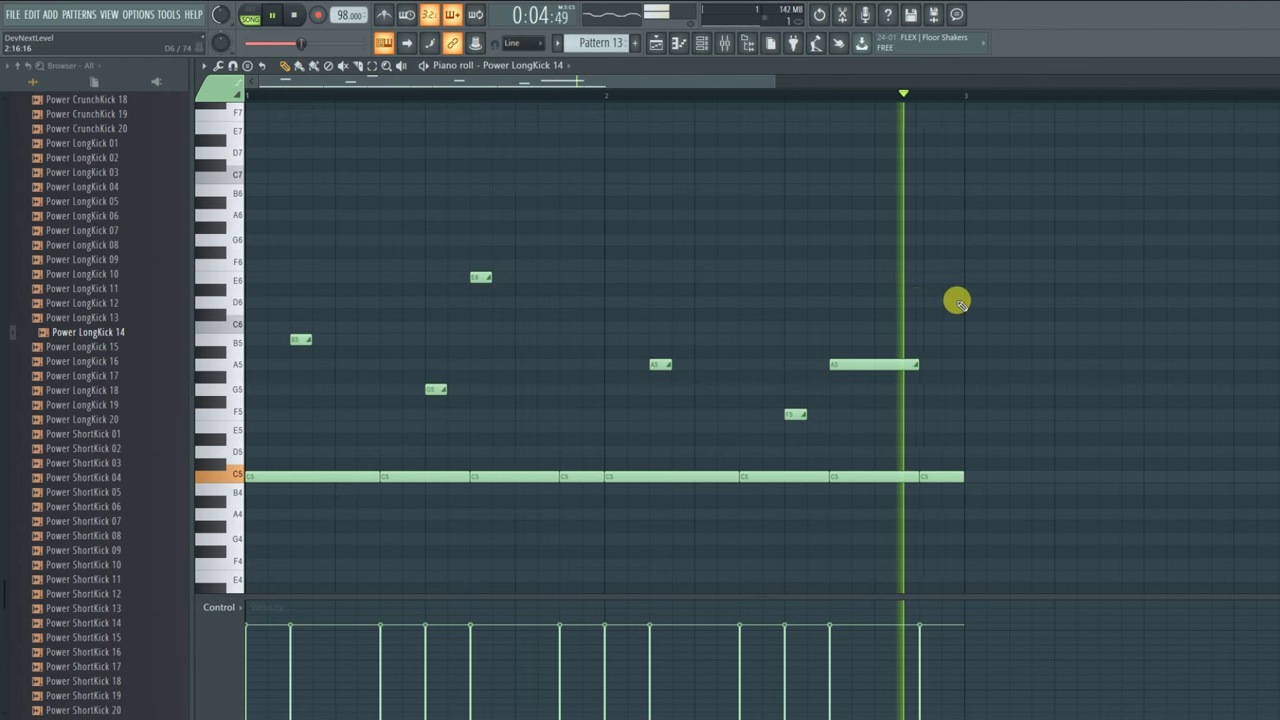
pyautogui.press('space')
# - Resize the bar 1 slides to two steps for B5 and G5 and three for E6, playing the pattern between changes
pyautogui.click(488, 276)
pyautogui.moveTo(488, 276); pyautogui.dragTo(535, 277)
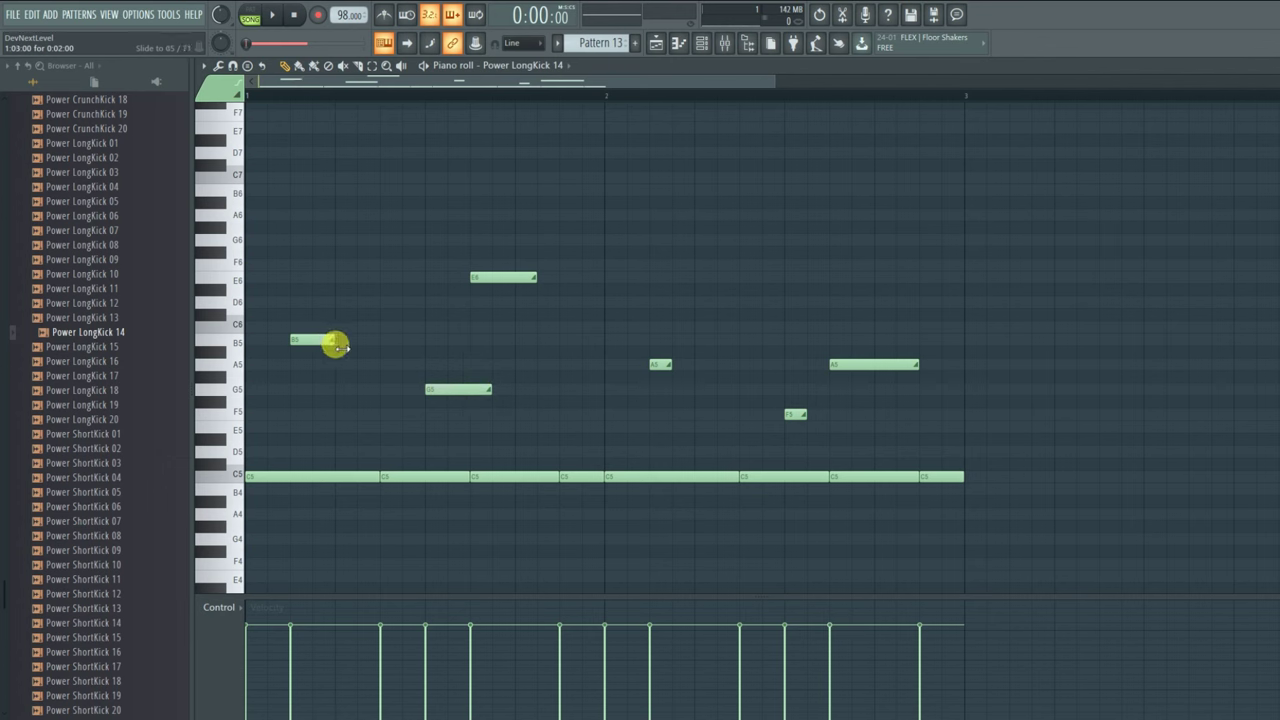
pyautogui.press('space')
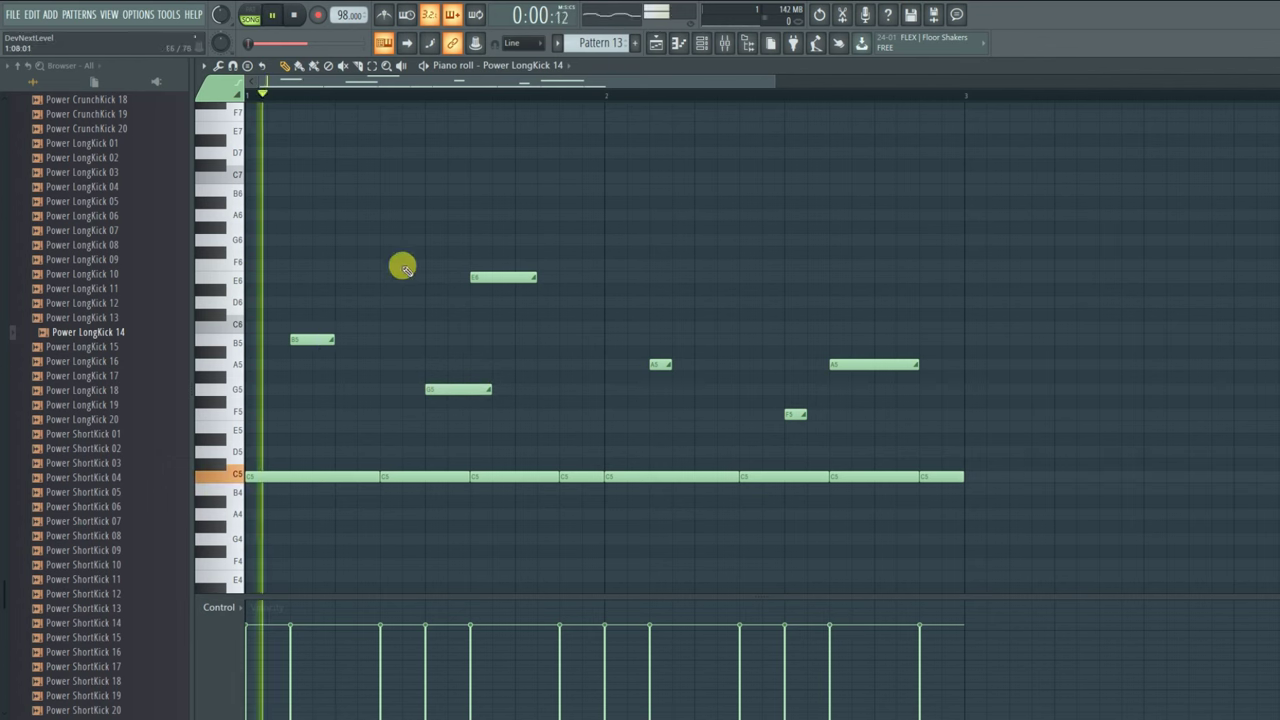
pyautogui.press('space')
pyautogui.moveTo(489, 391)
pyautogui.mouseDown()
pyautogui.moveTo(454, 403)
pyautogui.moveTo(469, 392)
pyautogui.mouseUp()
pyautogui.press('space')
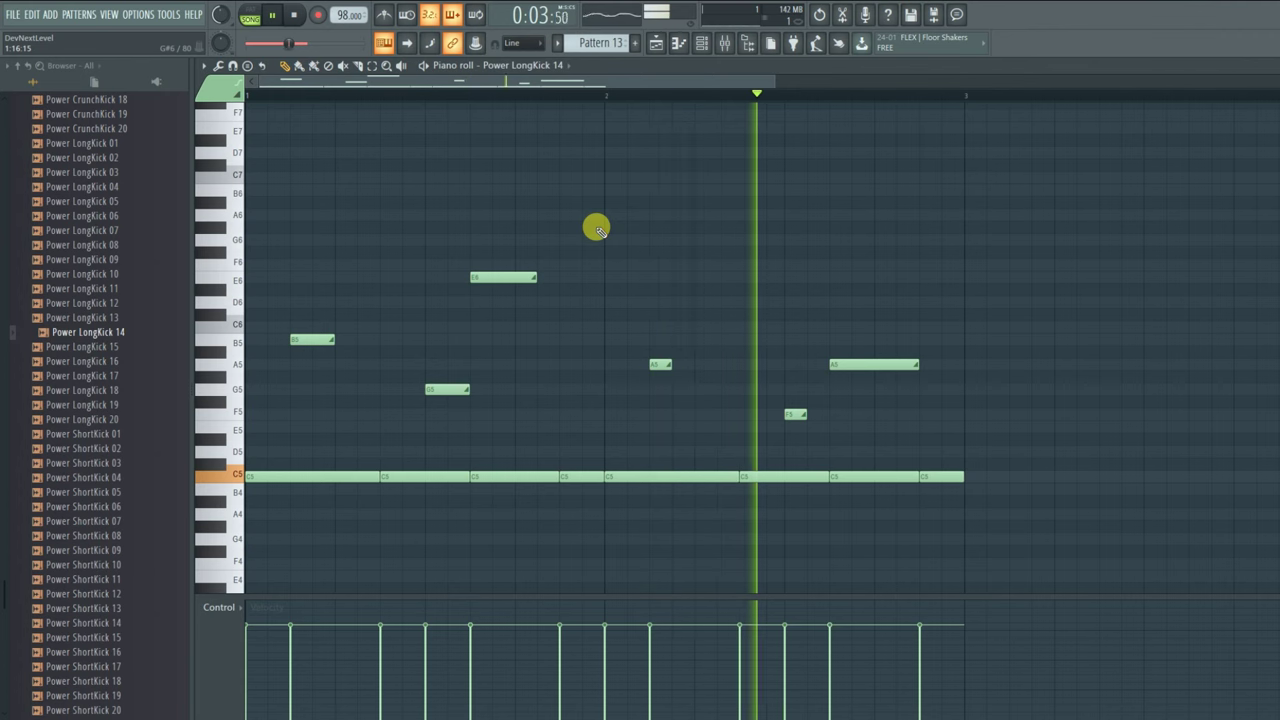
pyautogui.press('space')
# - Move the F5 slide note at 2:09 down to F#4 and play the pattern
pyautogui.click(795, 424)
pyautogui.moveTo(797, 419); pyautogui.dragTo(794, 553)
pyautogui.press('space')
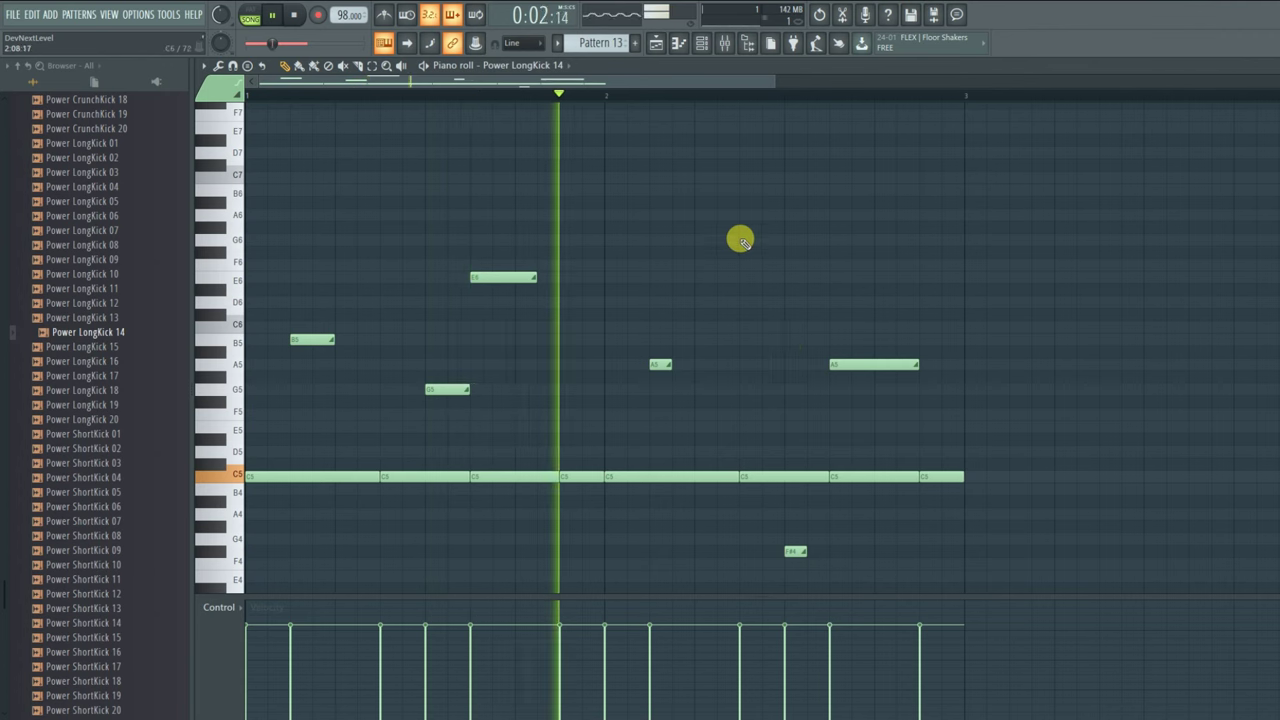
# - Stop playback, return to the playlist and place the empty Pattern 19 at the start of Track 4
pyautogui.click(650, 47)
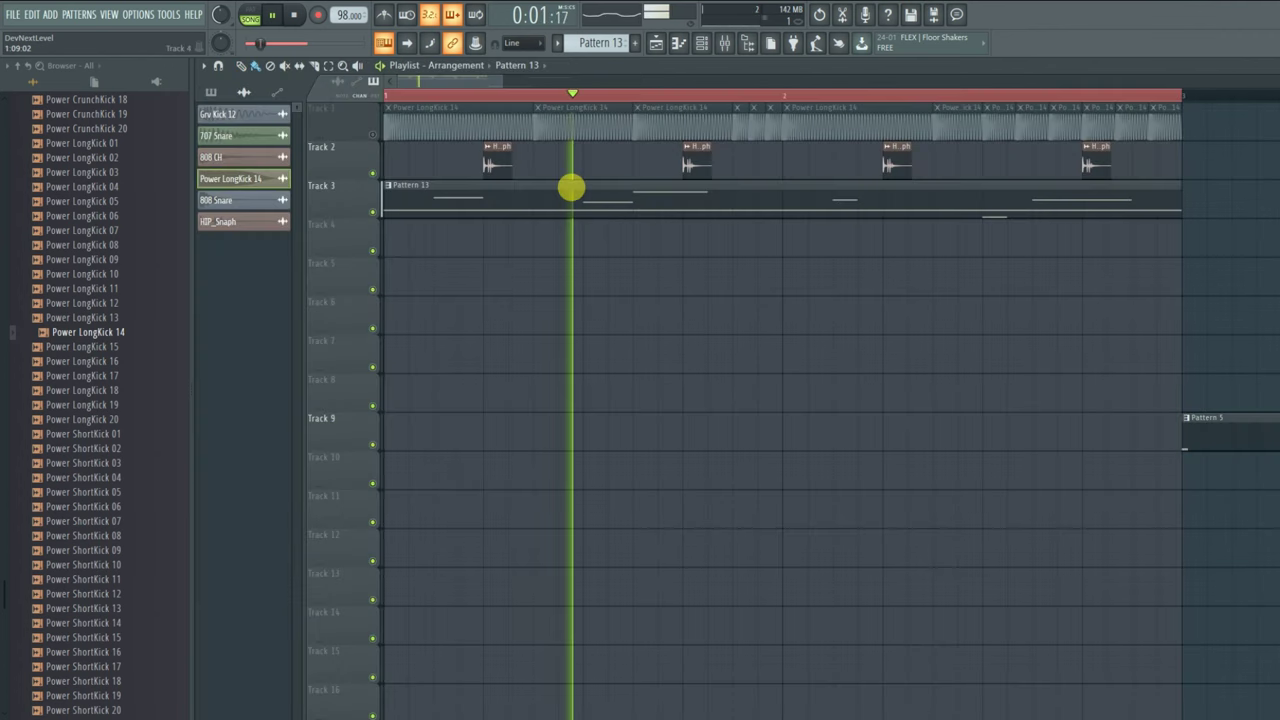
pyautogui.press('space')
pyautogui.scroll(6, 583, 46)
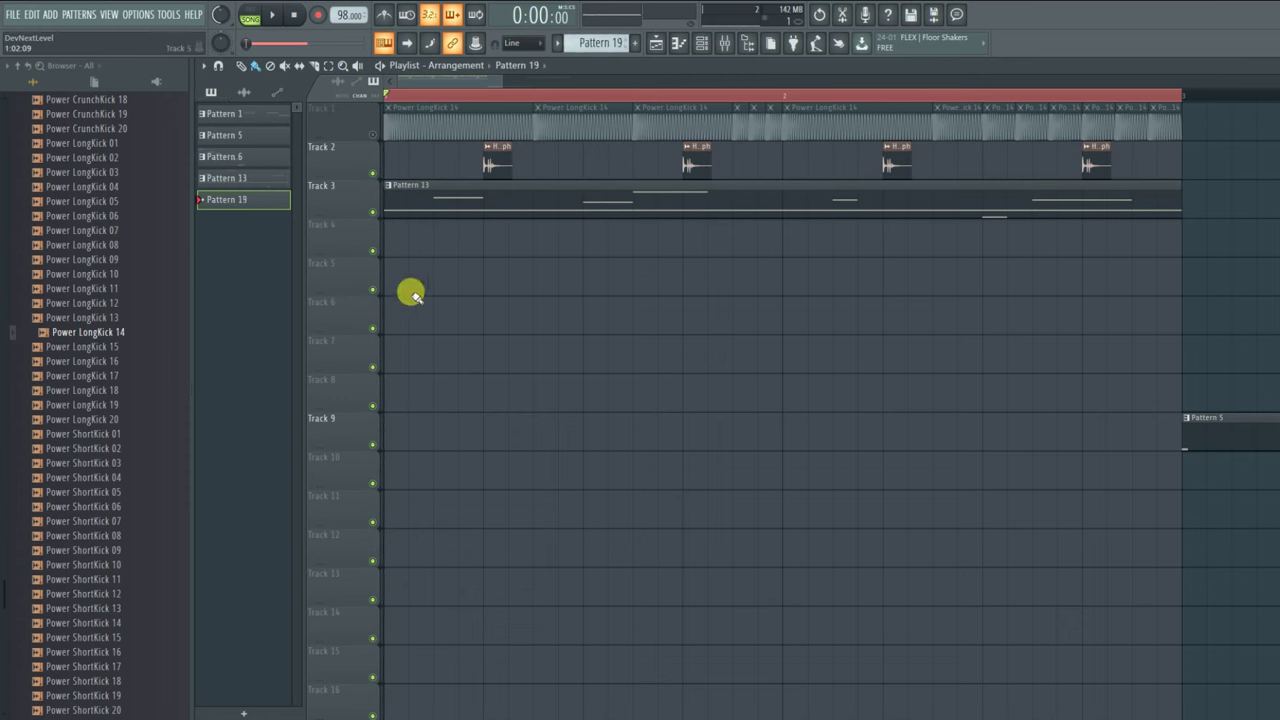
pyautogui.click(406, 245)
# - Add a Harmless synth channel to Pattern 19 and reshape its harmonic mask and equalizer levels
pyautogui.doubleClick(443, 240)
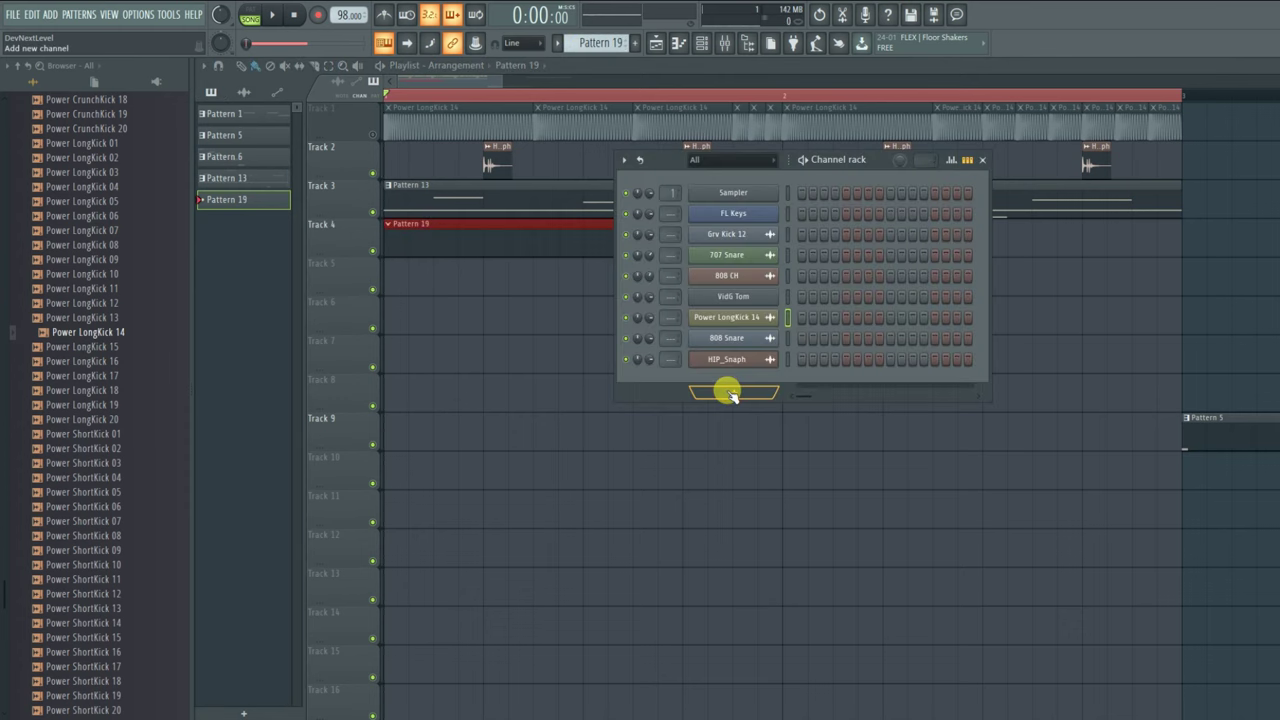
pyautogui.click(731, 393)
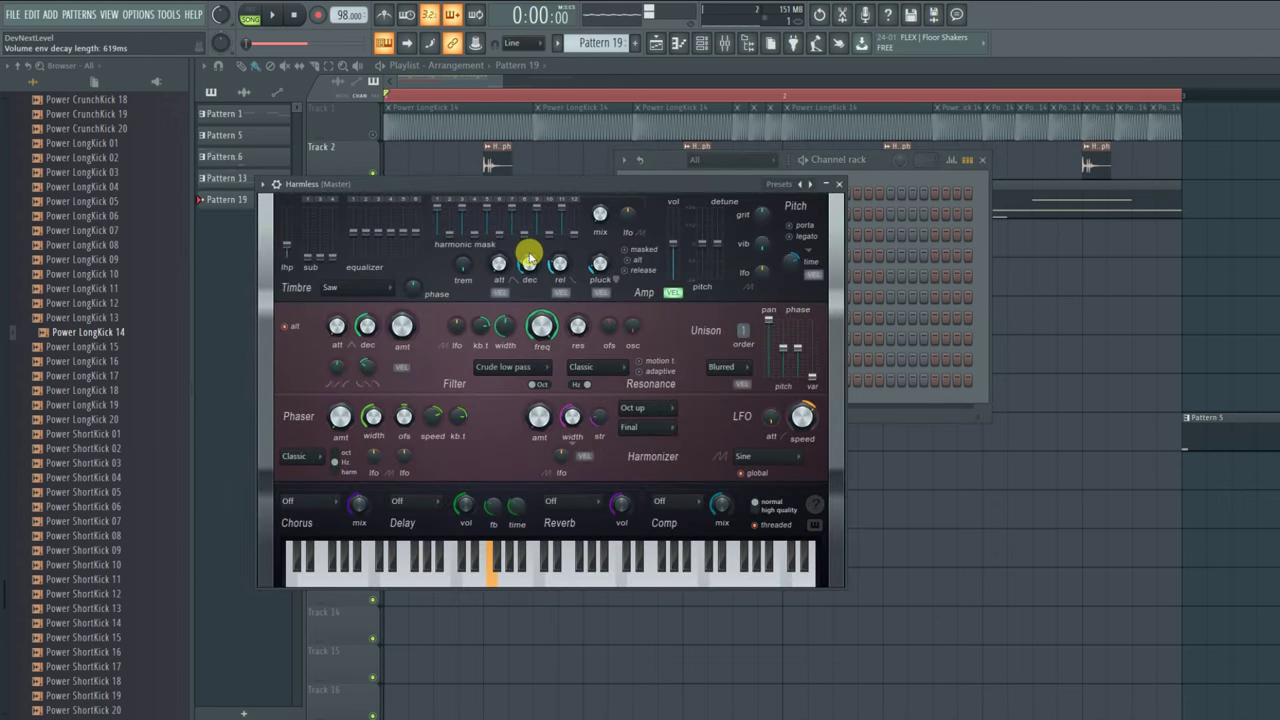
pyautogui.moveTo(475, 233); pyautogui.dragTo(414, 222)
pyautogui.click(408, 232)
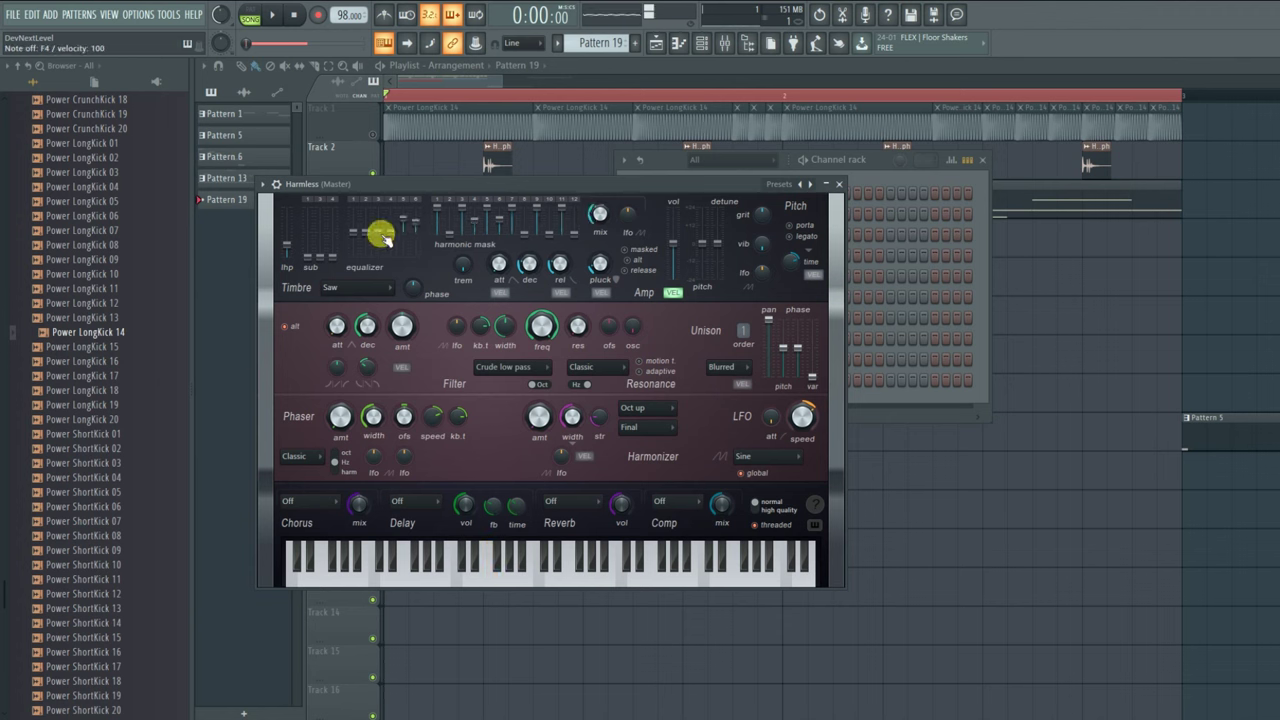
# - Set the Harmless chorus and reverb to Classic, adjust the chorus mix, and set the compressor to Distortion
pyautogui.click(323, 503)
pyautogui.click(318, 536)
pyautogui.moveTo(357, 504); pyautogui.dragTo(357, 492)
pyautogui.click(570, 502)
pyautogui.click(565, 536)
pyautogui.click(676, 501)
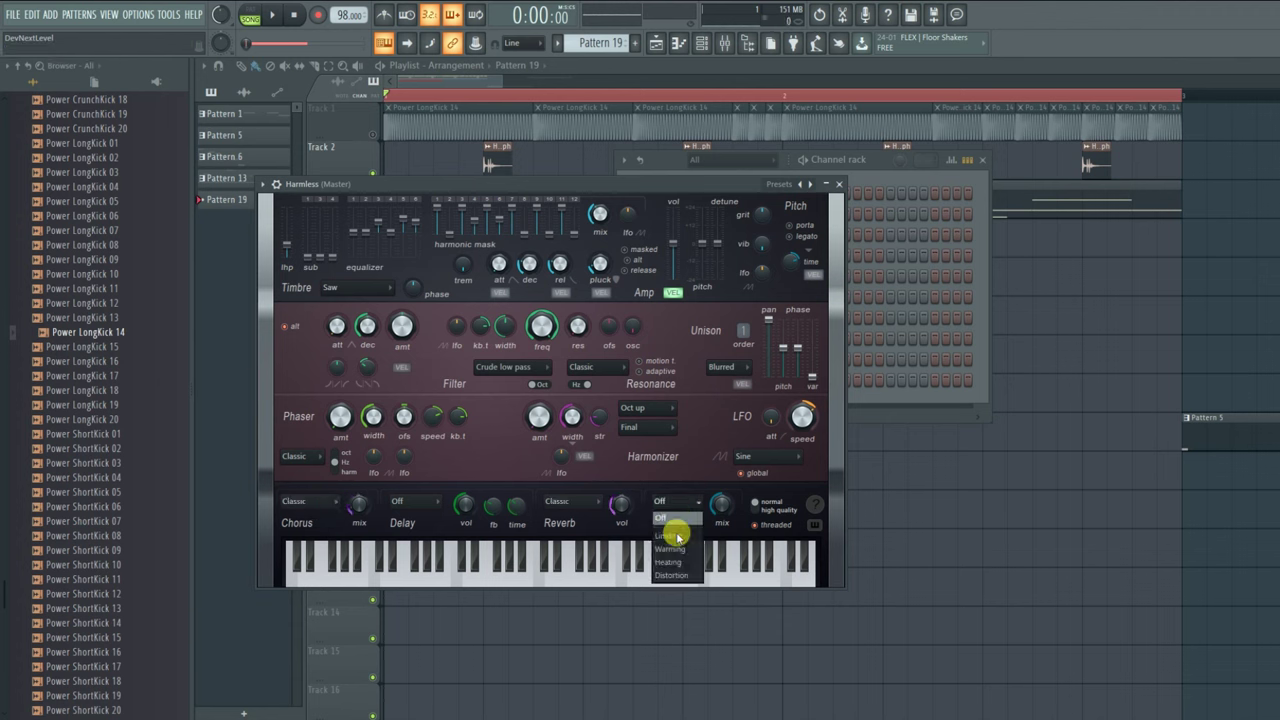
pyautogui.click(680, 552)
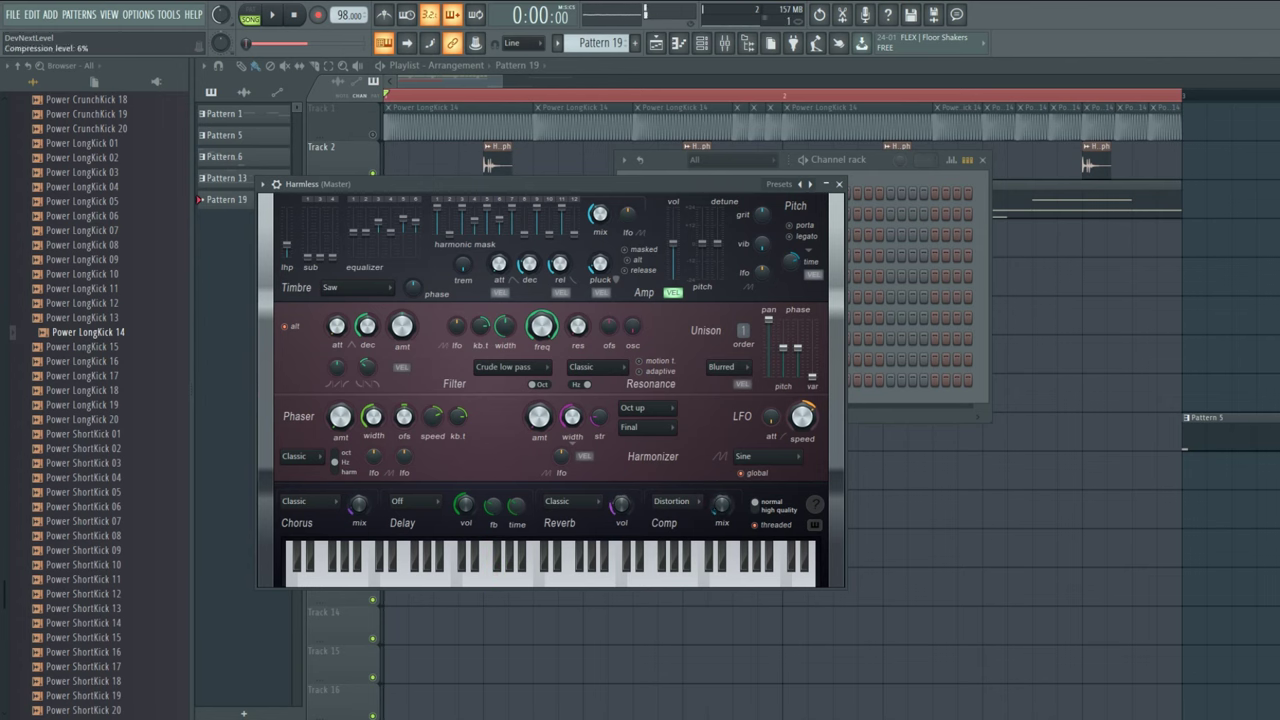
pyautogui.click(840, 185)
# - Open the Harmless channel in the piano roll and place a one-step F6 note at 1:01
pyautogui.rightClick(762, 382)
pyautogui.click(795, 380)
pyautogui.click(318, 271)
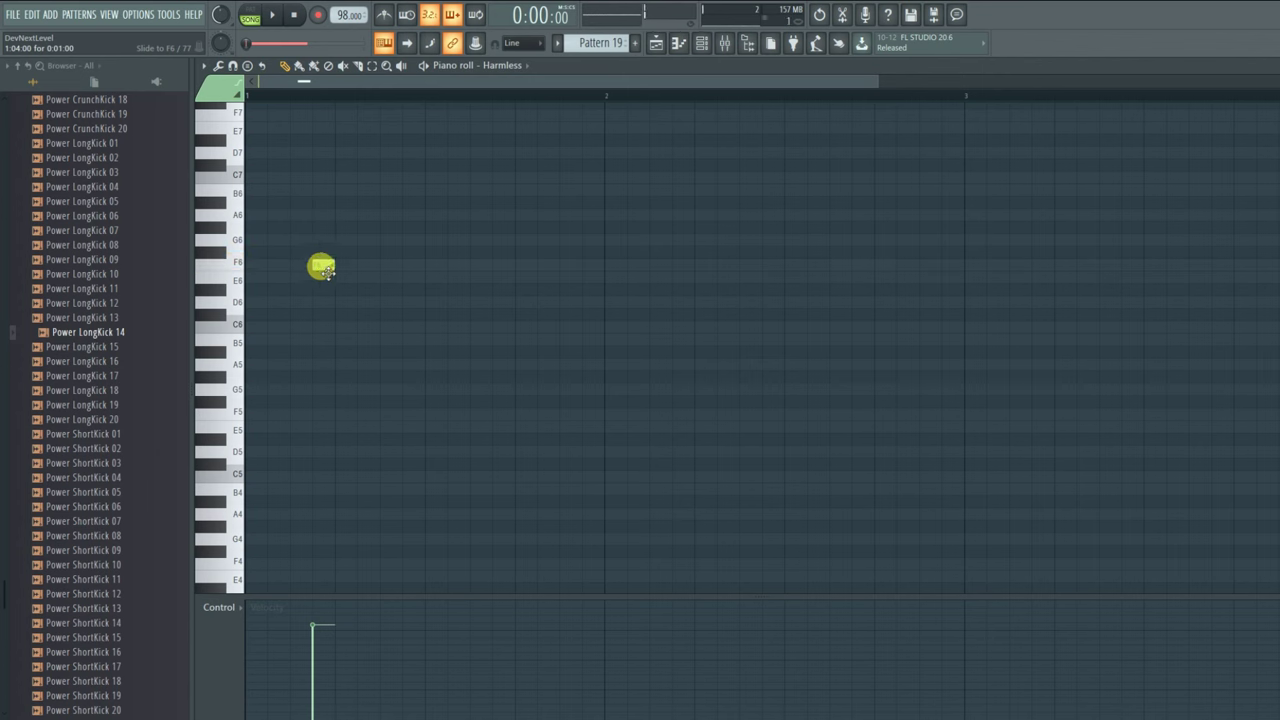
pyautogui.rightClick(326, 265)
pyautogui.moveTo(265, 272); pyautogui.dragTo(251, 266)
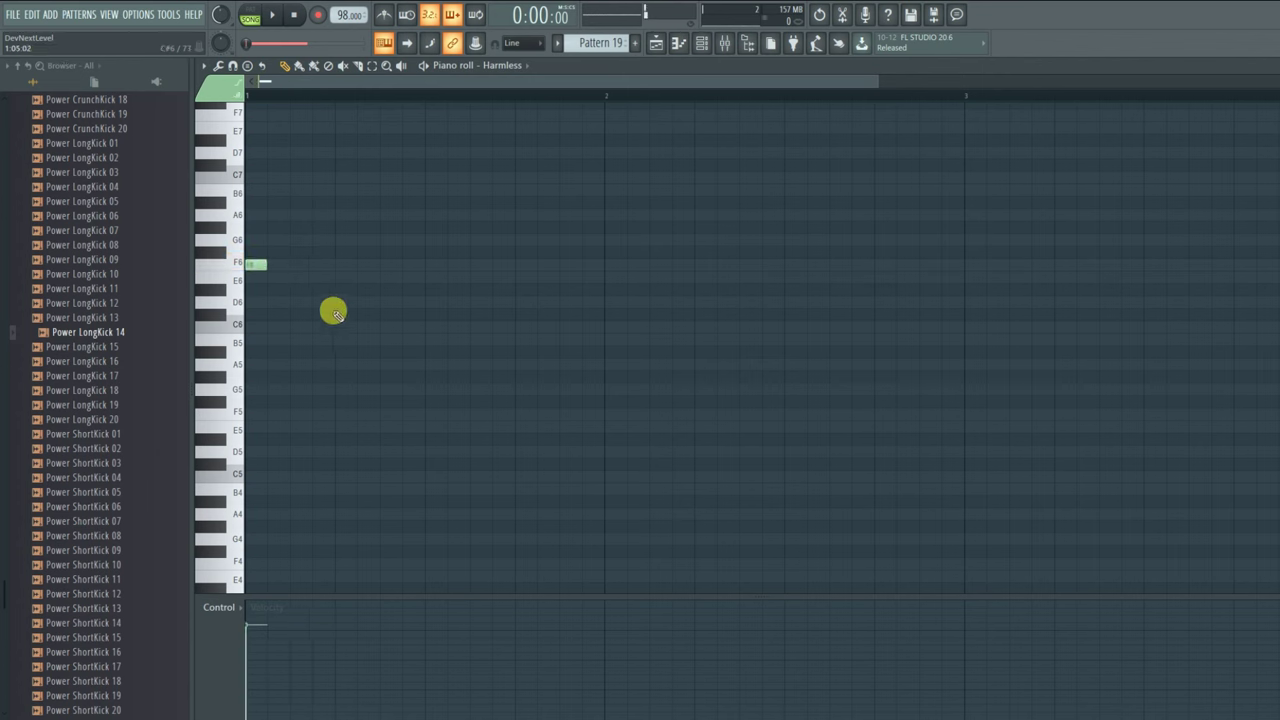
# - Turn on the metronome, add a C6 note at 1:05 and play Pattern 19
pyautogui.click(386, 16)
pyautogui.press('space')
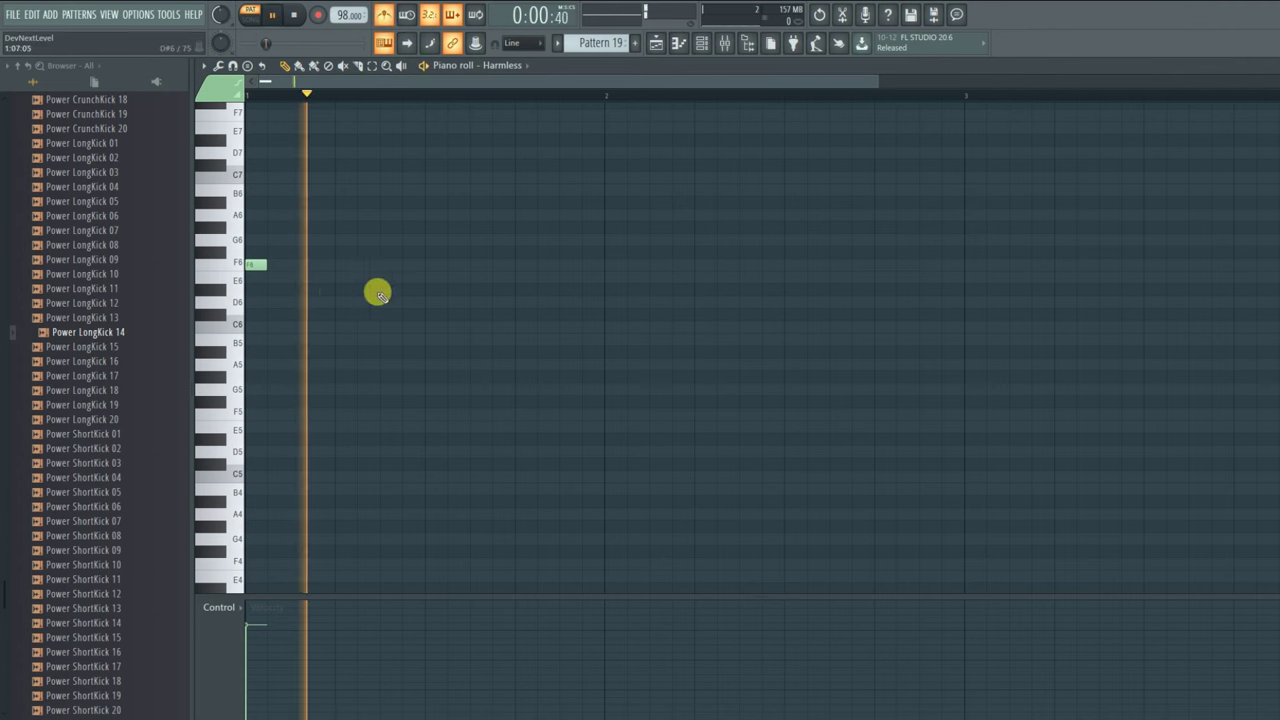
pyautogui.press('space')
pyautogui.click(337, 304)
pyautogui.moveTo(341, 307); pyautogui.dragTo(340, 328)
pyautogui.press('space')
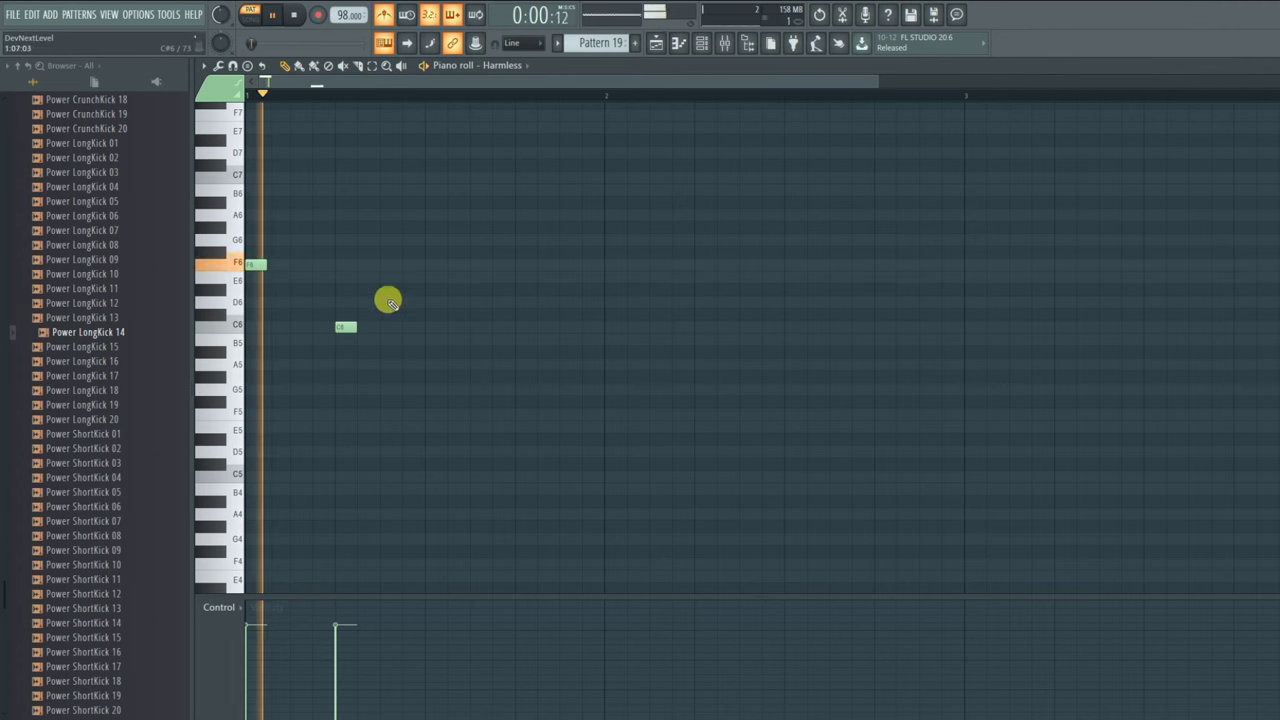
pyautogui.press('space')
# - Add melody notes G#6 at 1:09, G6 at 1:13, F6 at 2:01, C6 at 2:05, A#6 at 2:09, G#6 at 2:13 and G6 at 2:15
pyautogui.moveTo(433, 242); pyautogui.dragTo(434, 225)
pyautogui.moveTo(518, 252); pyautogui.dragTo(520, 235)
pyautogui.click(608, 265)
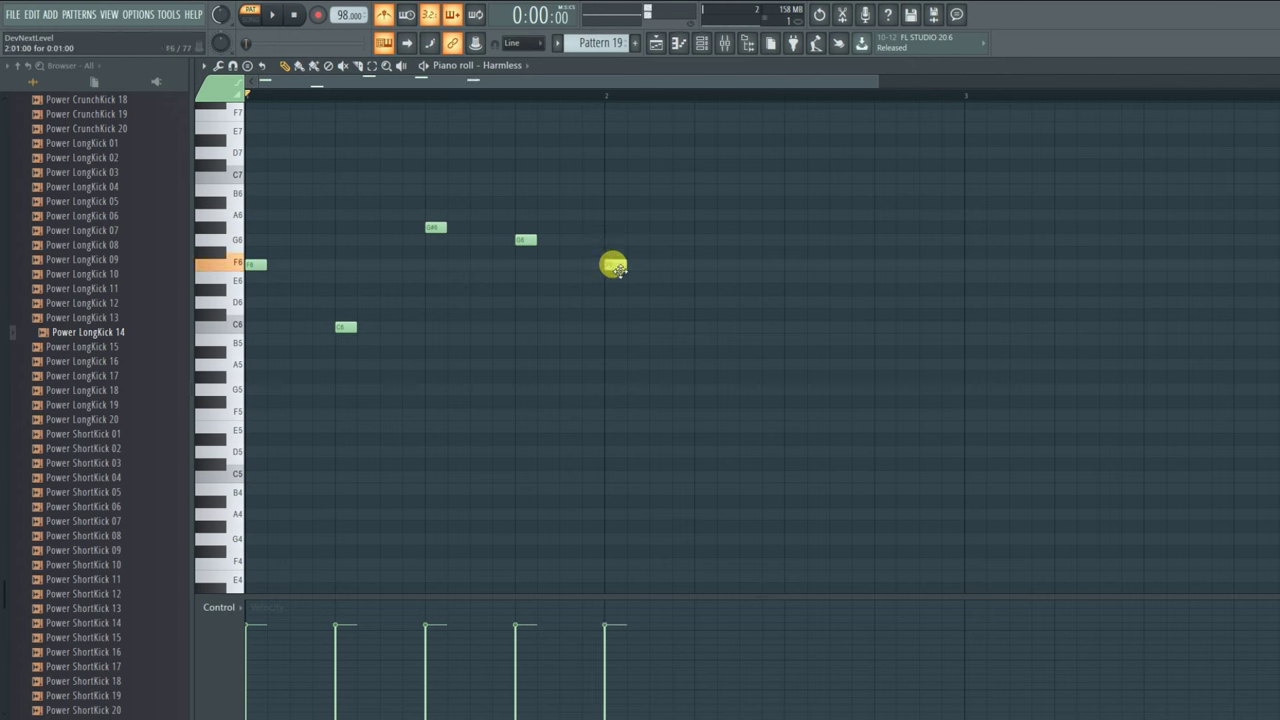
pyautogui.click(697, 327)
pyautogui.moveTo(780, 230); pyautogui.dragTo(793, 202)
pyautogui.click(876, 229)
pyautogui.click(926, 240)
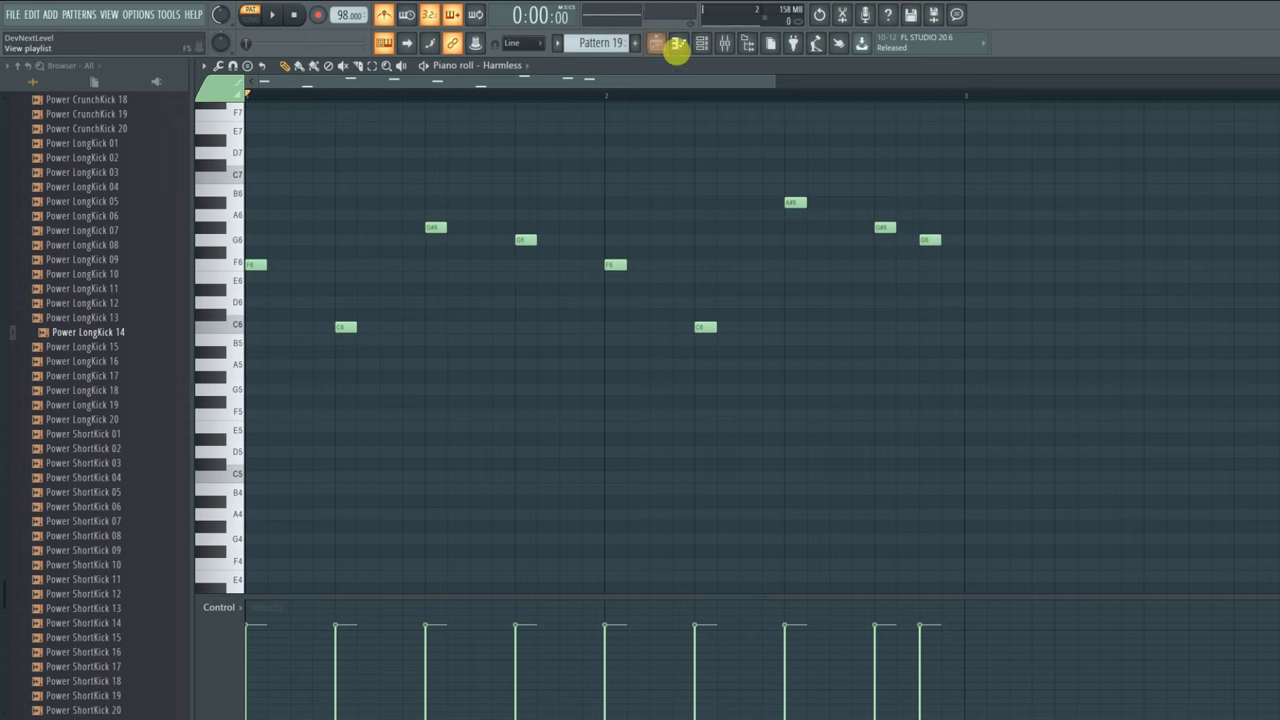
# - Return to the playlist, turn off the metronome and play the arrangement in Song mode
pyautogui.click(660, 42)
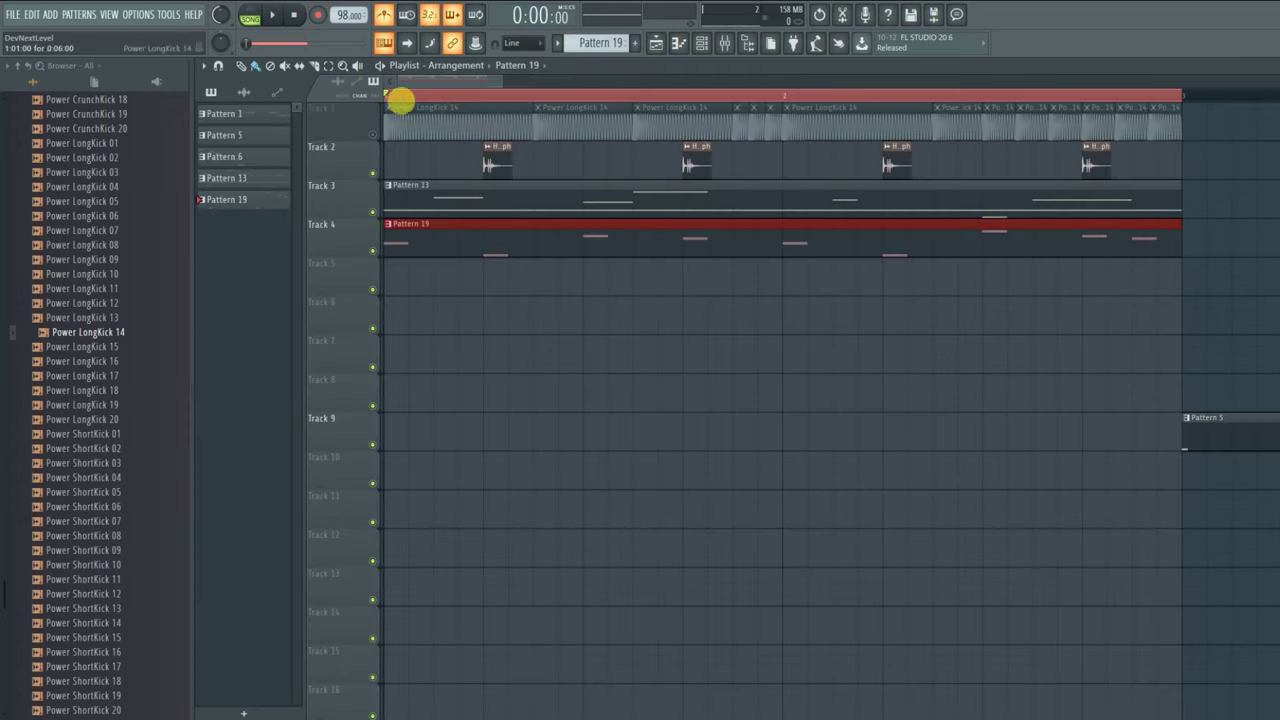
pyautogui.click(384, 18)
pyautogui.press('space')
pyautogui.scroll(-3, 410, 98)
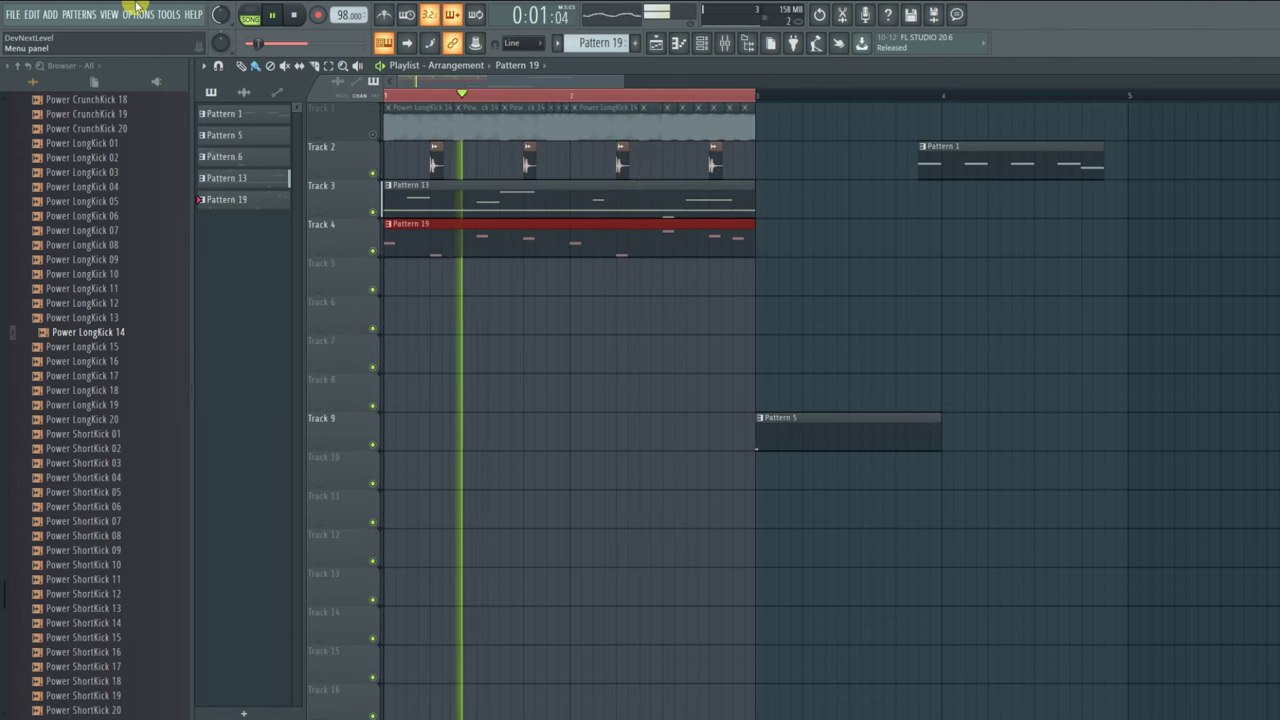
# - Mute Track 4 and play the loop without the Harmless melody
pyautogui.click(376, 251)
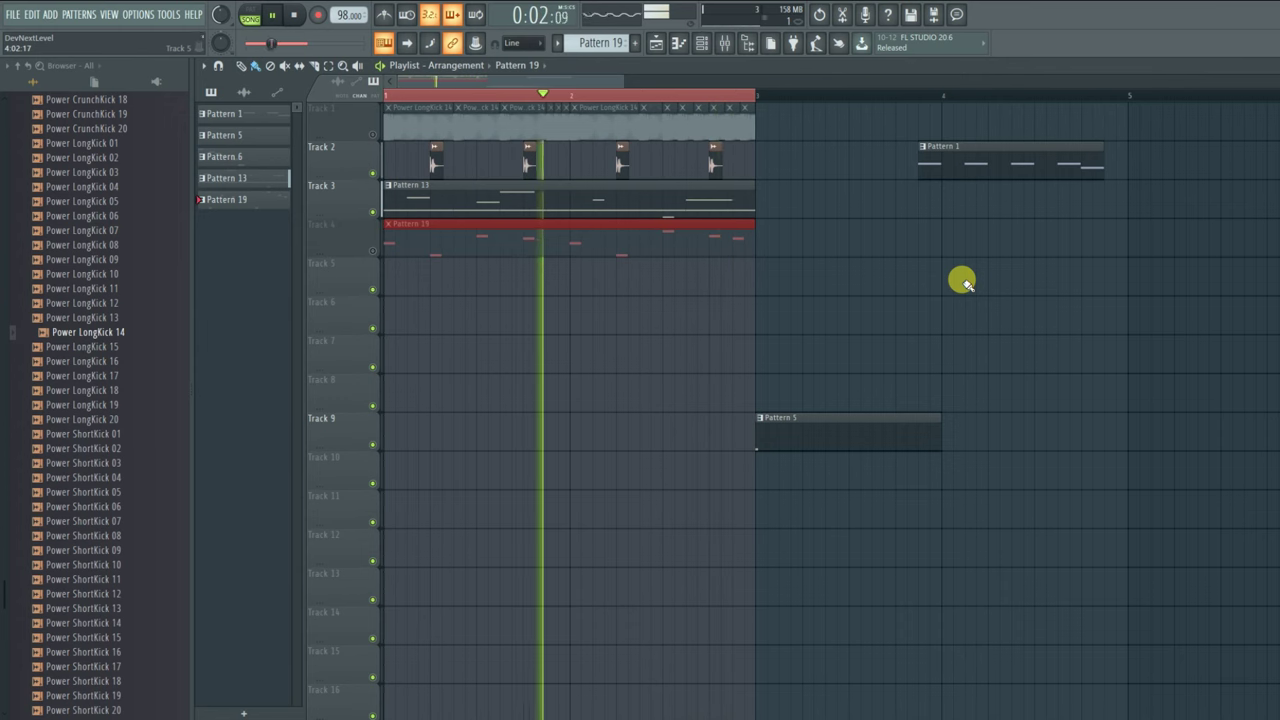
pyautogui.press('space')
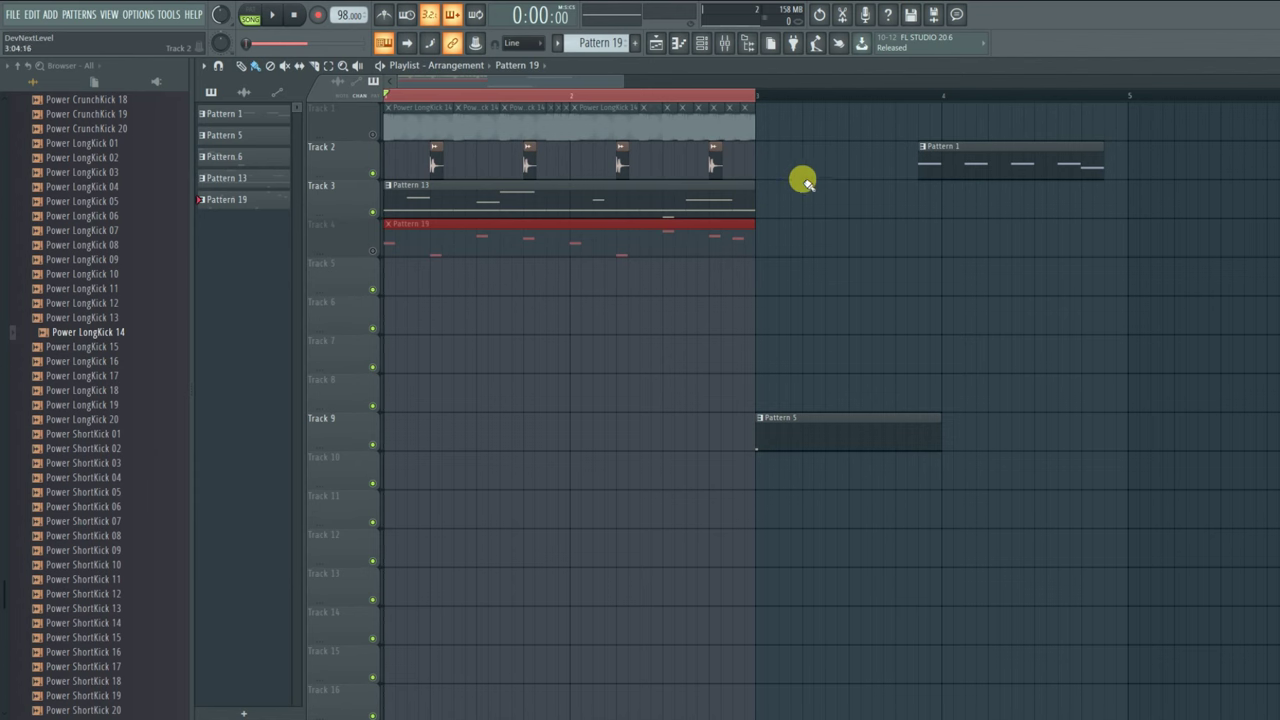
pyautogui.press('space')
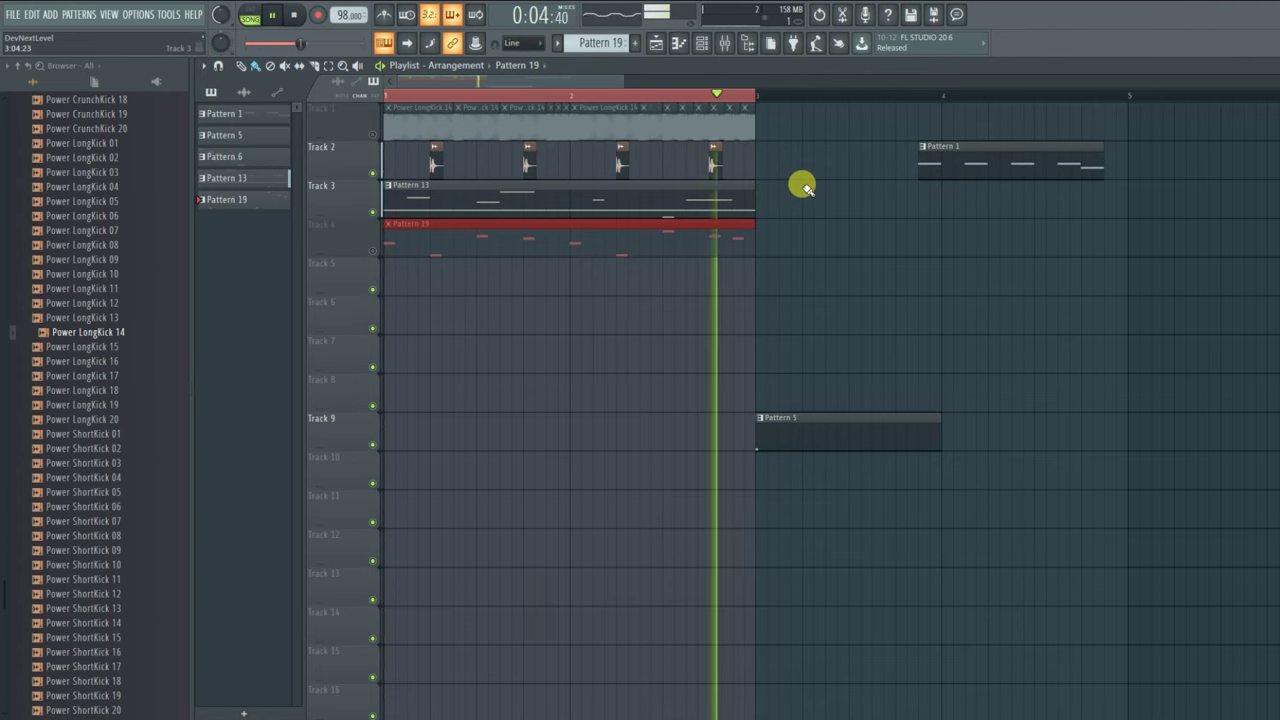
pyautogui.press('space')
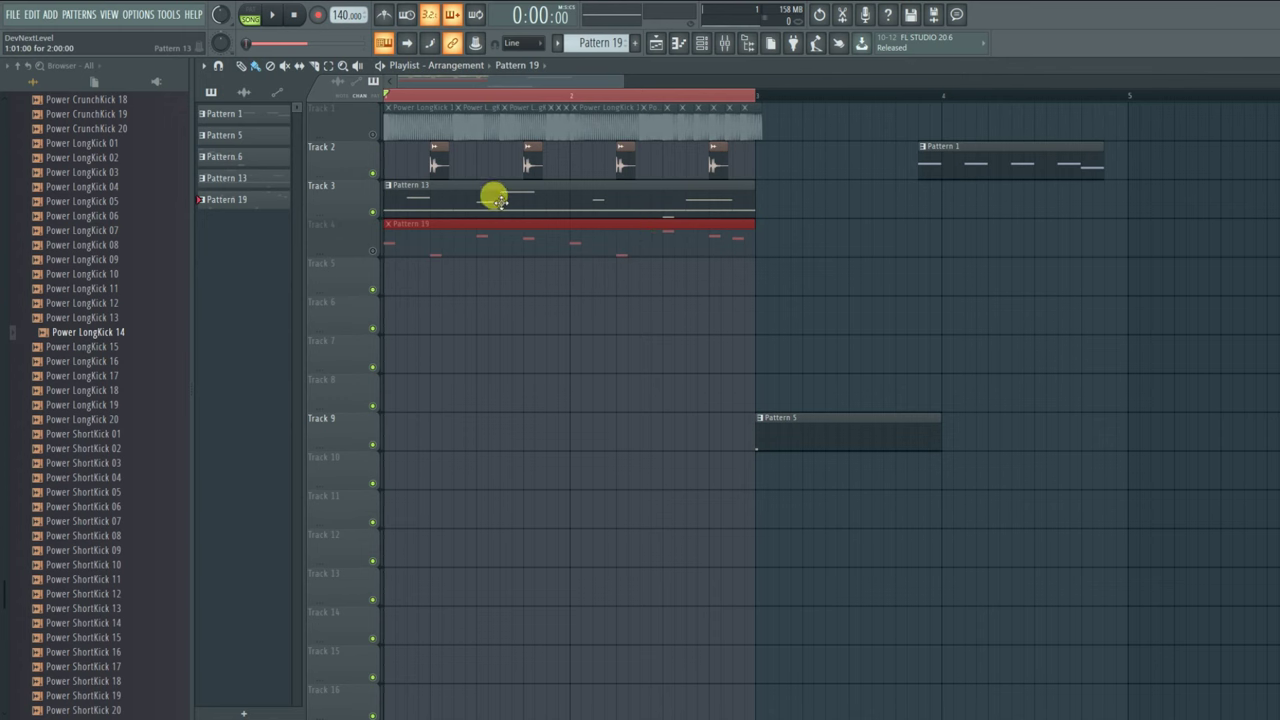
# - Delete all clips from the playlist and browse to the Kicks folder of the Drums pack
pyautogui.moveTo(628, 167)
pyautogui.mouseDown()
pyautogui.moveTo(323, 112)
pyautogui.moveTo(414, 174)
pyautogui.moveTo(772, 260)
pyautogui.moveTo(634, 197)
pyautogui.moveTo(920, 349)
pyautogui.moveTo(894, 180)
pyautogui.moveTo(791, 229)
pyautogui.mouseUp()
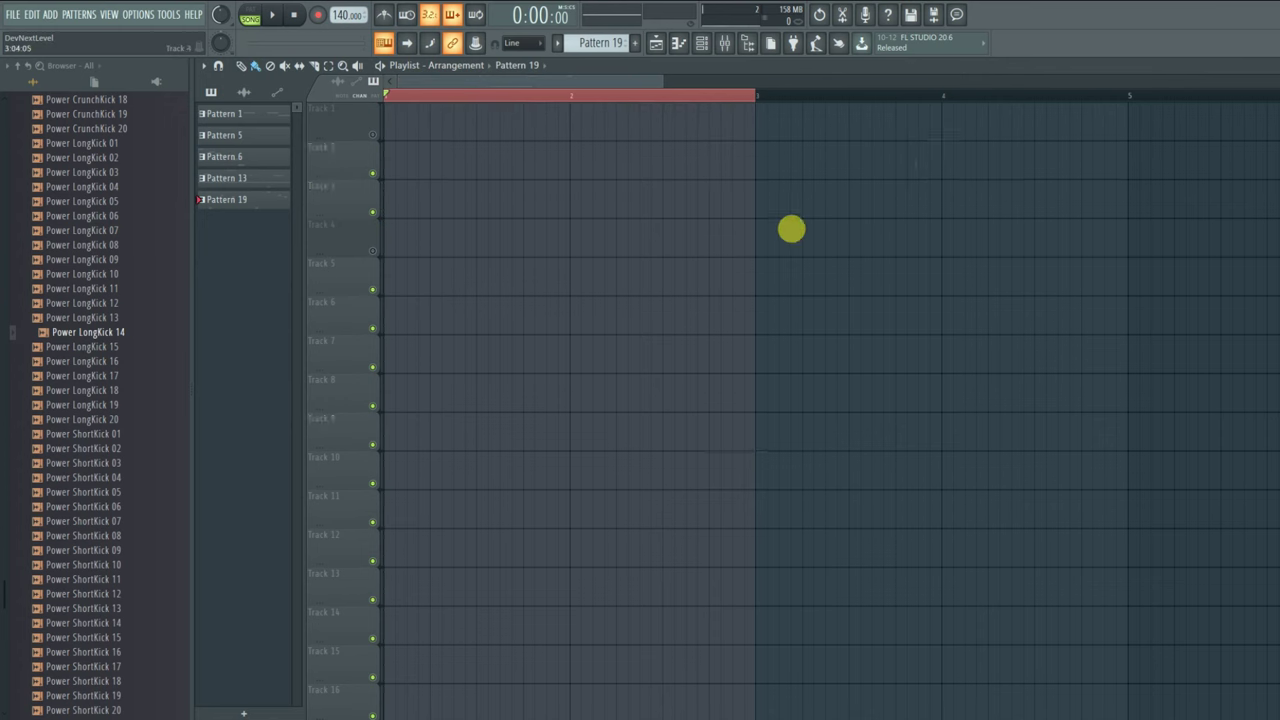
pyautogui.scroll(15, 80, 423)
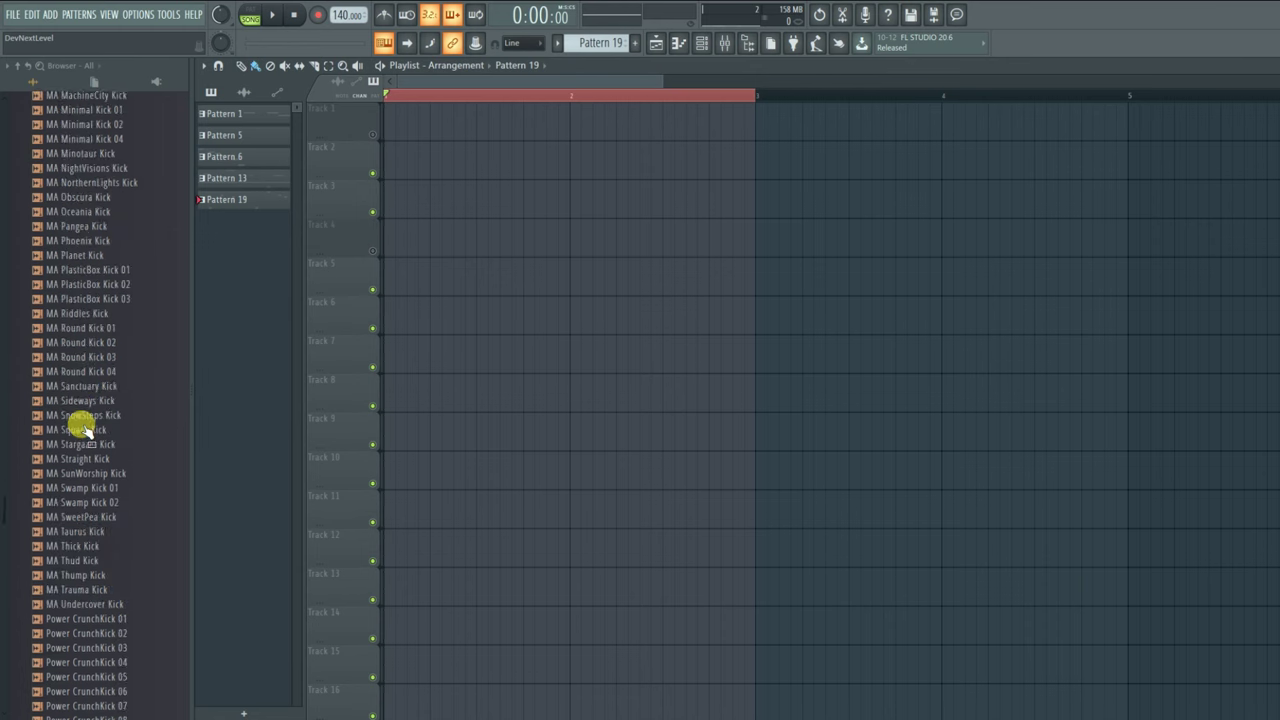
pyautogui.scroll(6, 80, 425)
pyautogui.scroll(20, 88, 418)
pyautogui.scroll(20, 90, 400)
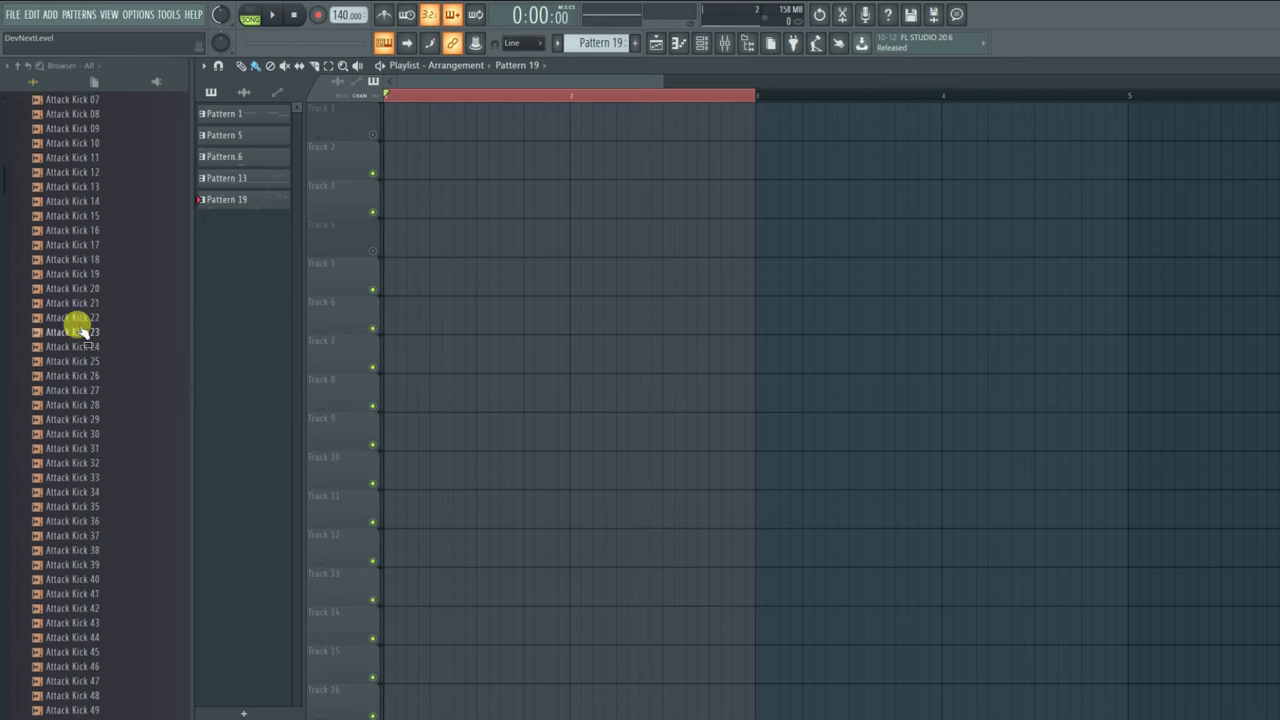
pyautogui.scroll(6, 80, 414)
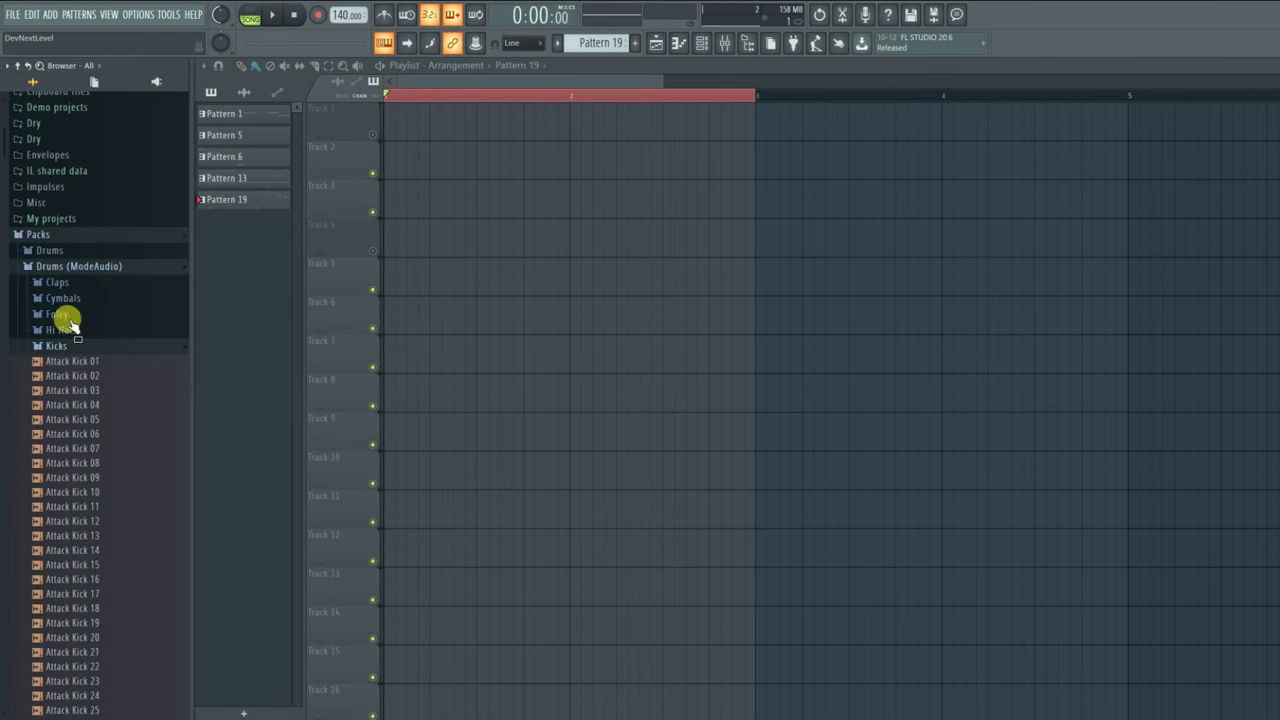
pyautogui.click(84, 252)
pyautogui.scroll(-8, 80, 510)
# - Audition the Grv Kick samples between Grv Kick 18 and Grv Kick 27
pyautogui.click(87, 519)
pyautogui.click(85, 549)
pyautogui.click(87, 564)
pyautogui.click(92, 574)
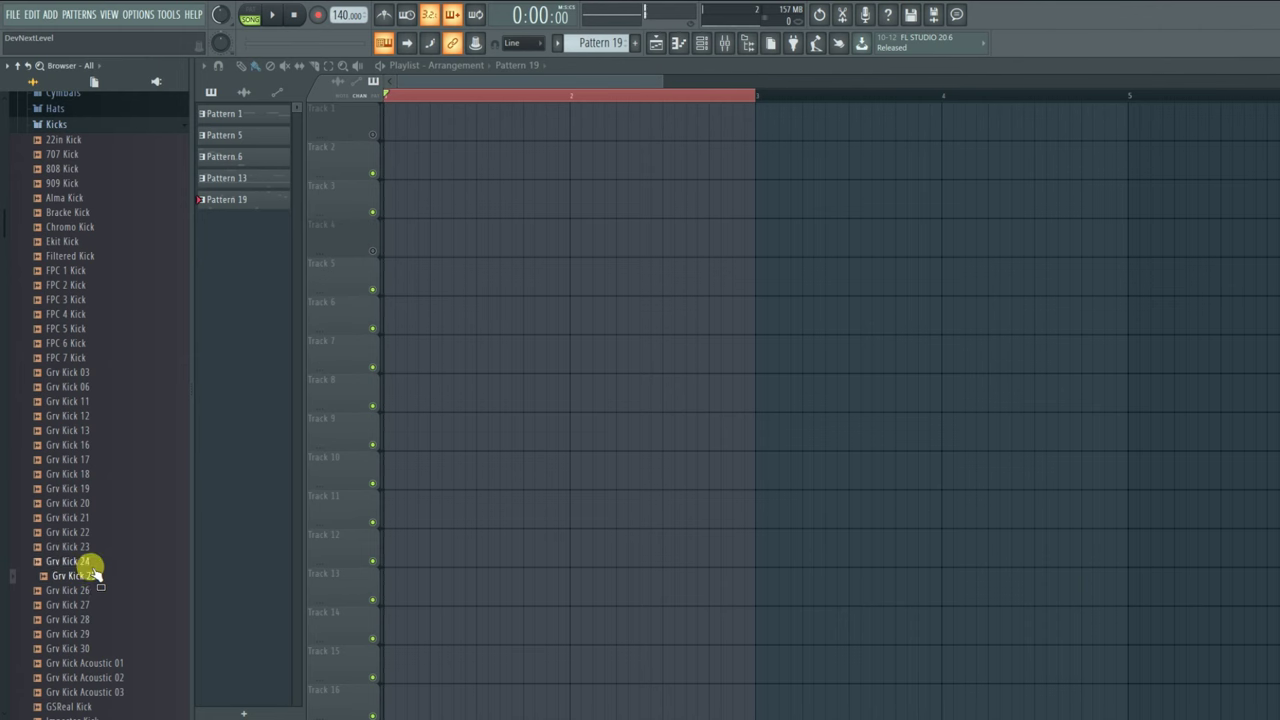
pyautogui.click(88, 590)
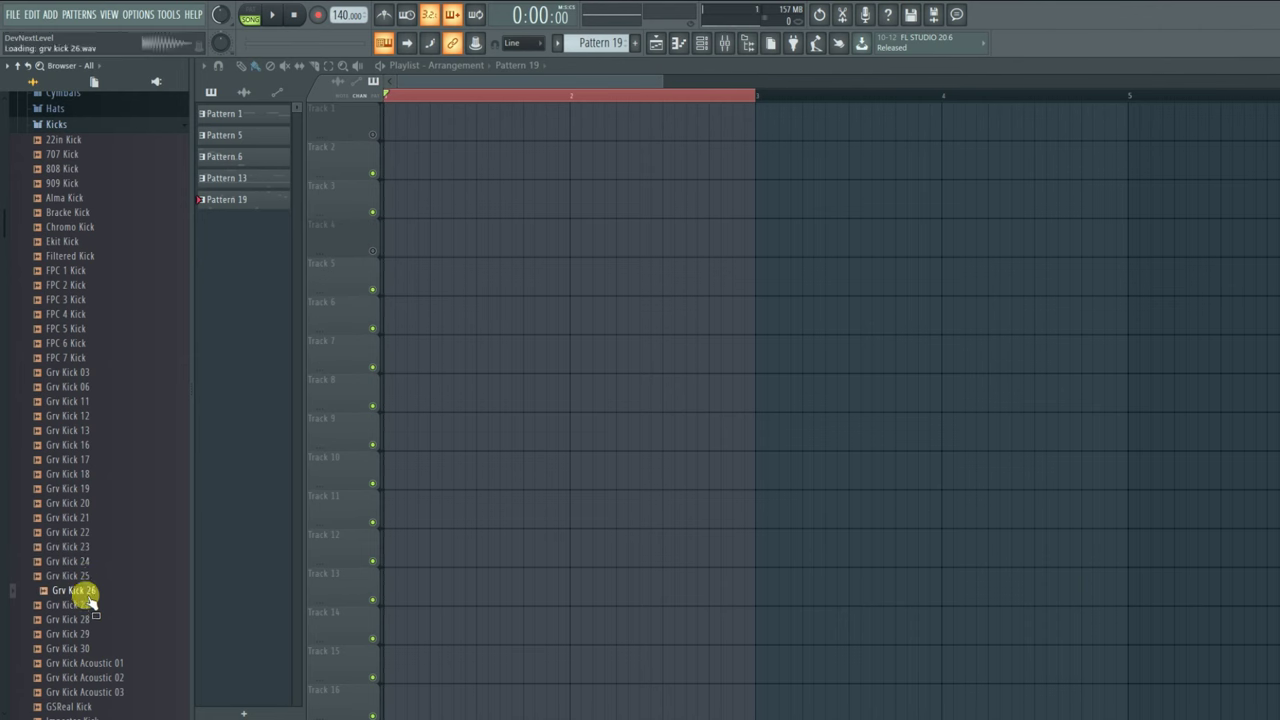
pyautogui.click(86, 607)
pyautogui.click(87, 477)
pyautogui.click(88, 501)
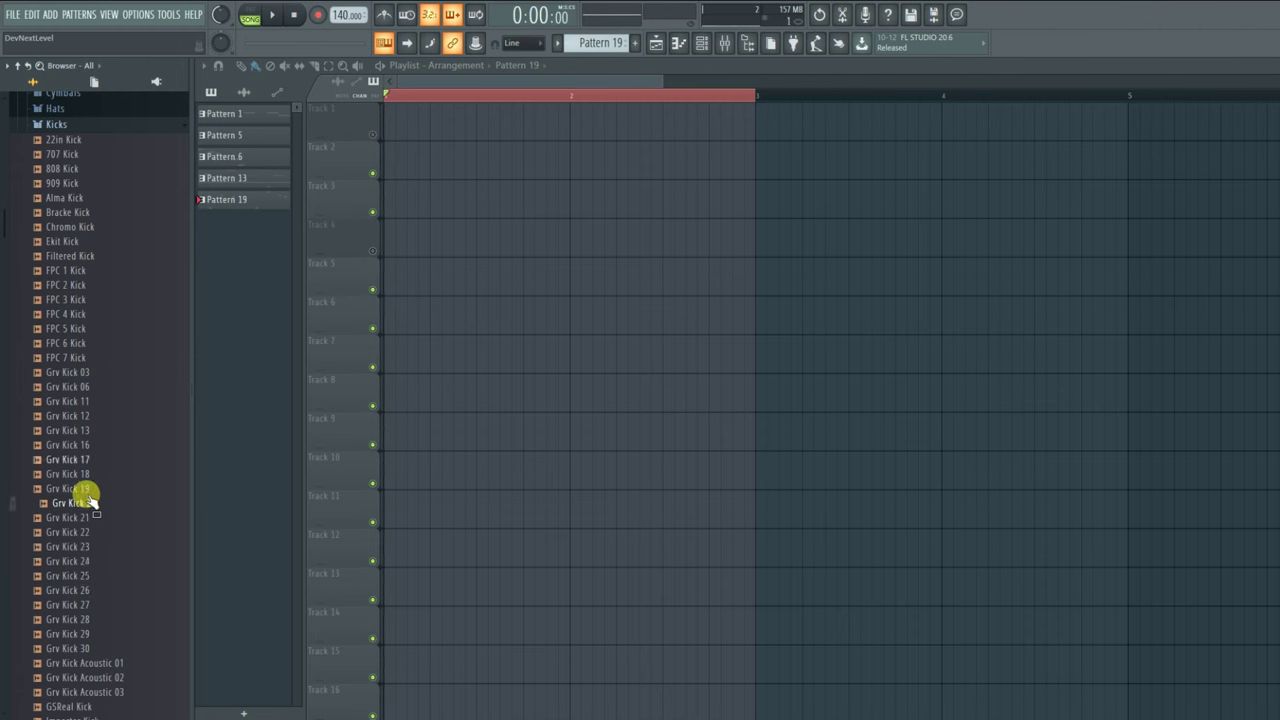
# - Place Grv Kick 20 at the start of Track 1 and play it
pyautogui.moveTo(93, 512); pyautogui.dragTo(376, 139)
pyautogui.press('space')
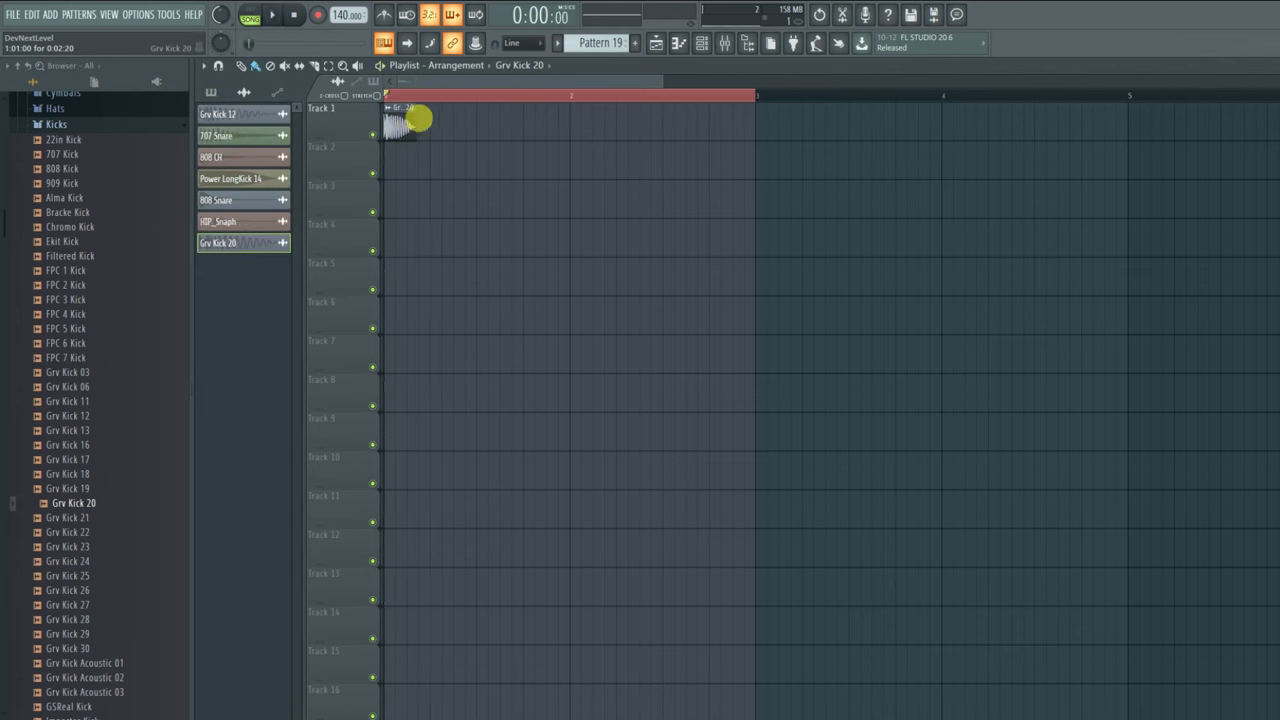
pyautogui.press('space')
# - Add a fade-out to the Grv Kick 20 sample in its channel settings and play it back
pyautogui.doubleClick(412, 130)
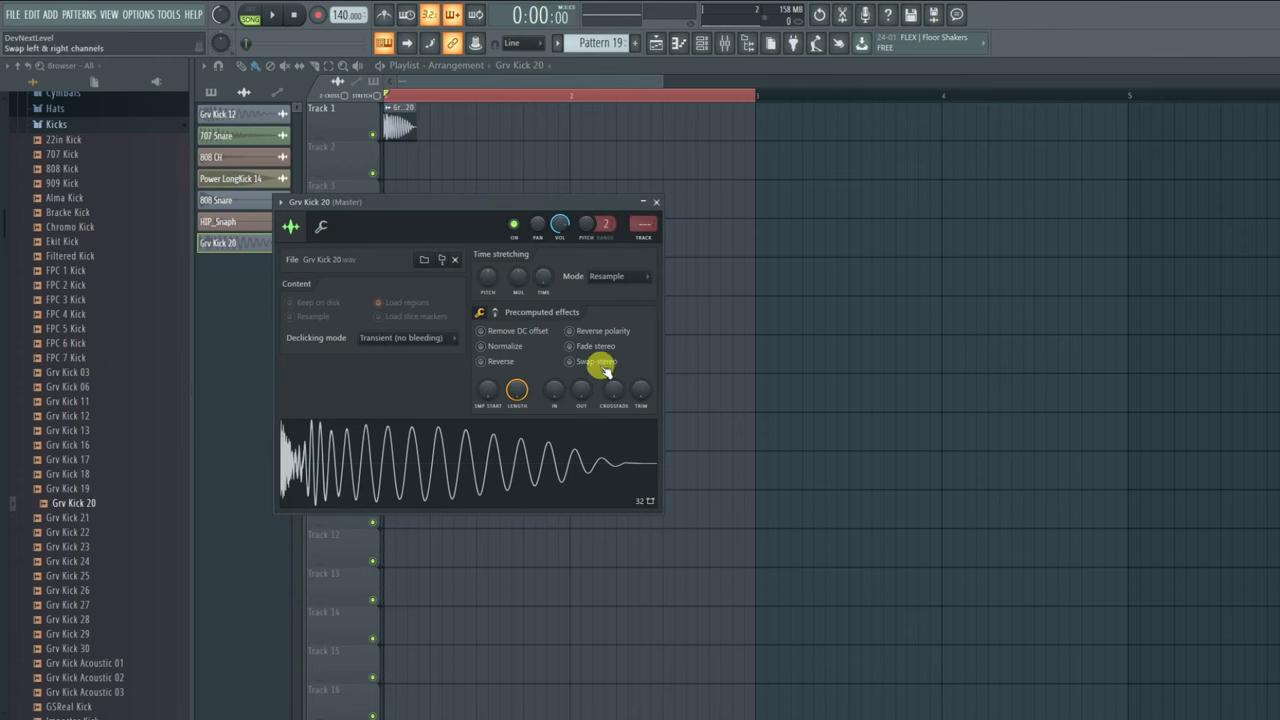
pyautogui.moveTo(581, 390)
pyautogui.mouseDown()
pyautogui.moveTo(581, 372)
pyautogui.moveTo(584, 389)
pyautogui.mouseUp()
pyautogui.press('space')
pyautogui.press('space')
pyautogui.press('space')
pyautogui.press('space')
pyautogui.rightClick(712, 261)
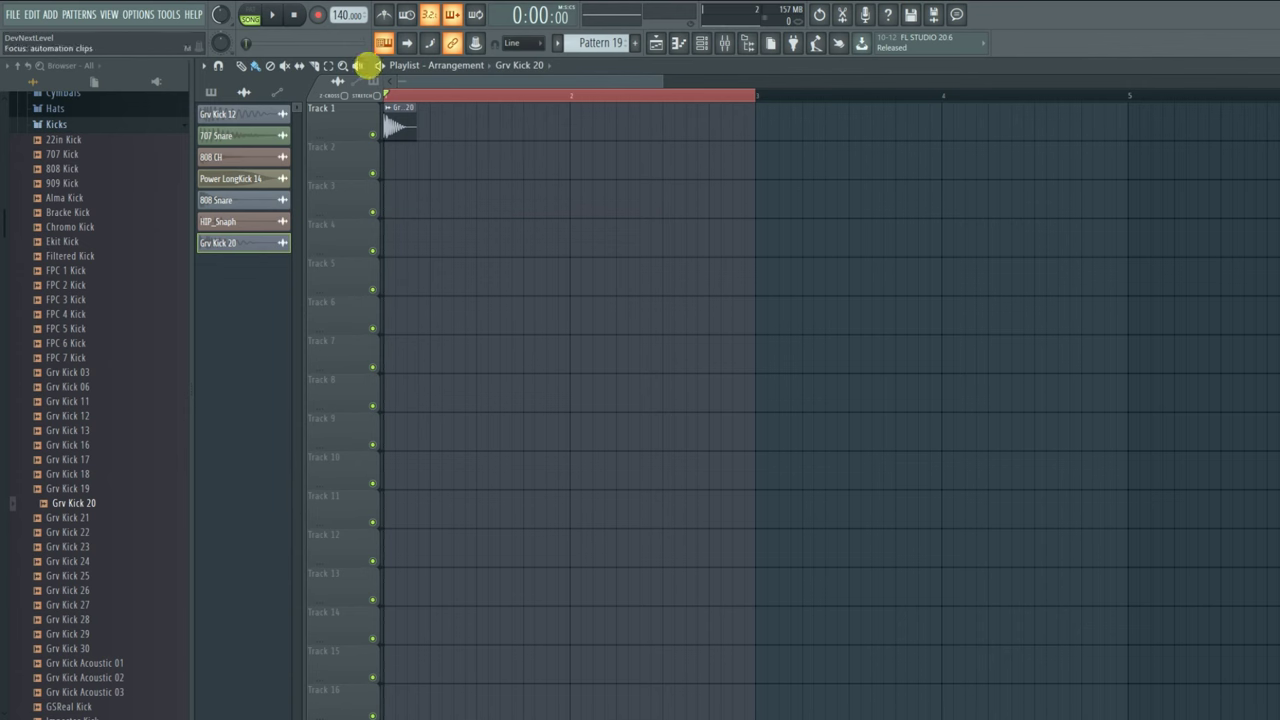
# - Switch from the Kicks folder to the Snares folder of the Drums pack and preview 909 Rim
pyautogui.click(60, 124)
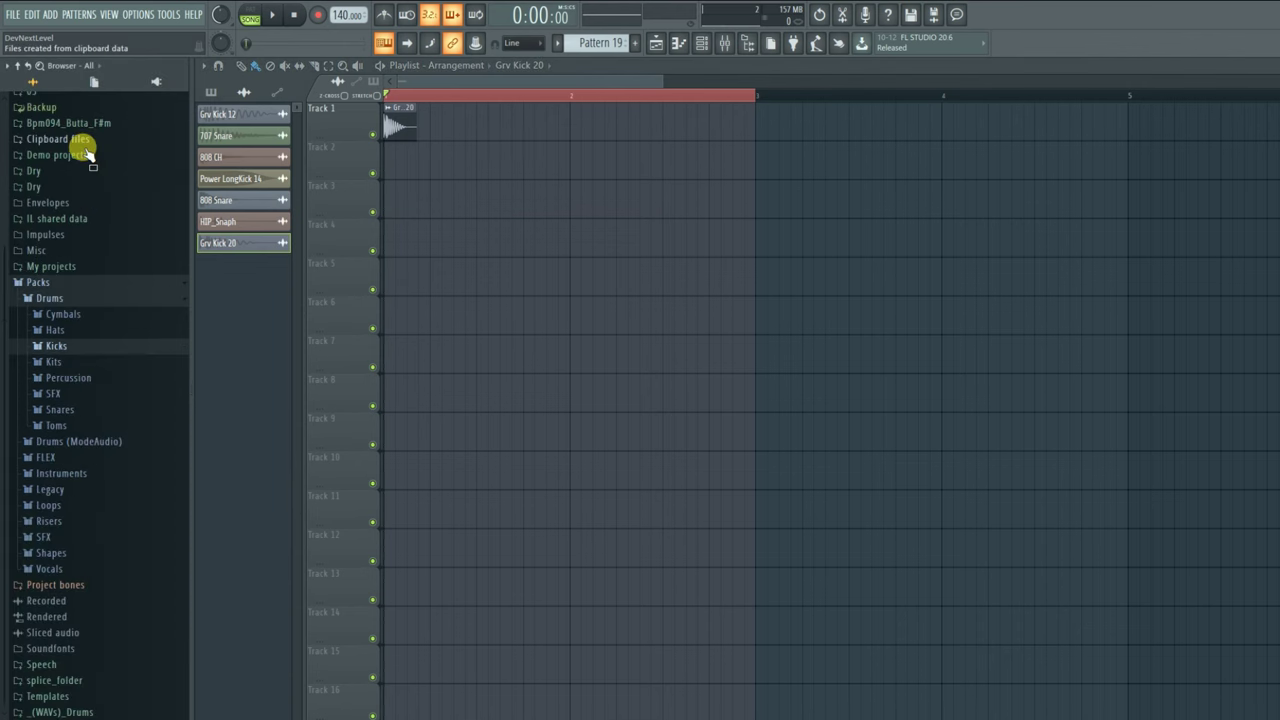
pyautogui.click(97, 413)
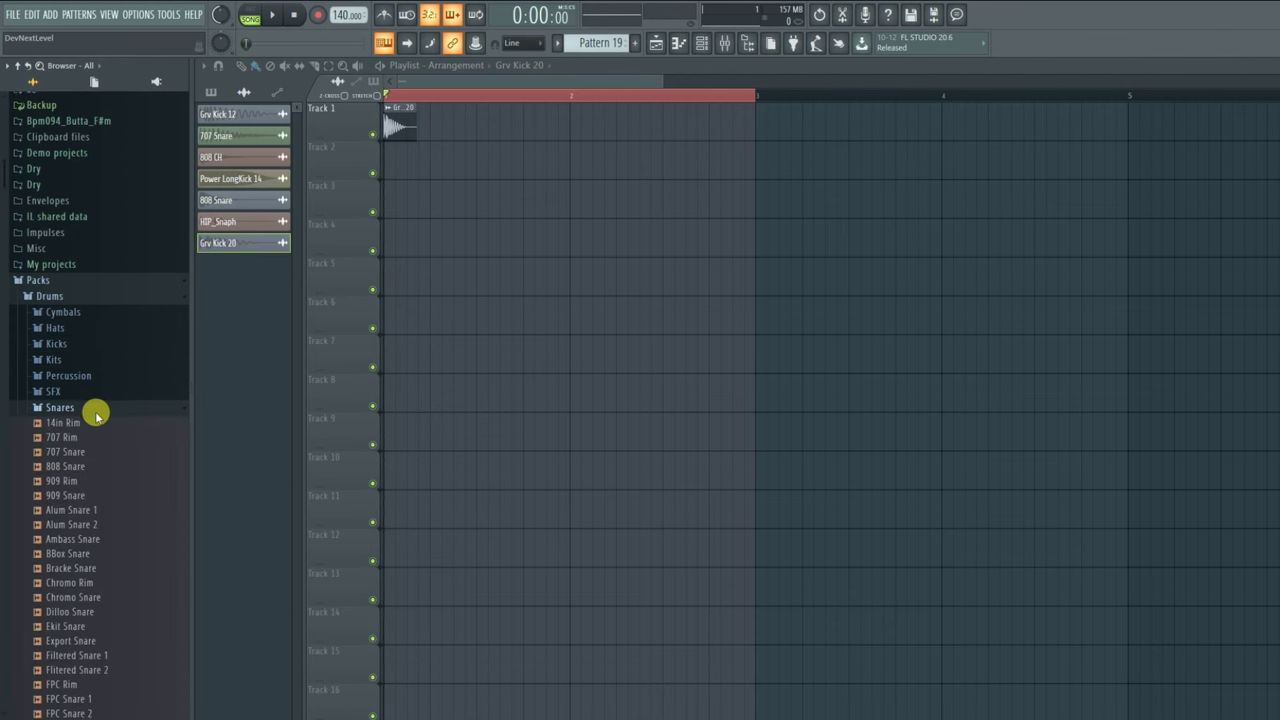
pyautogui.click(94, 484)
pyautogui.scroll(-4, 92, 440)
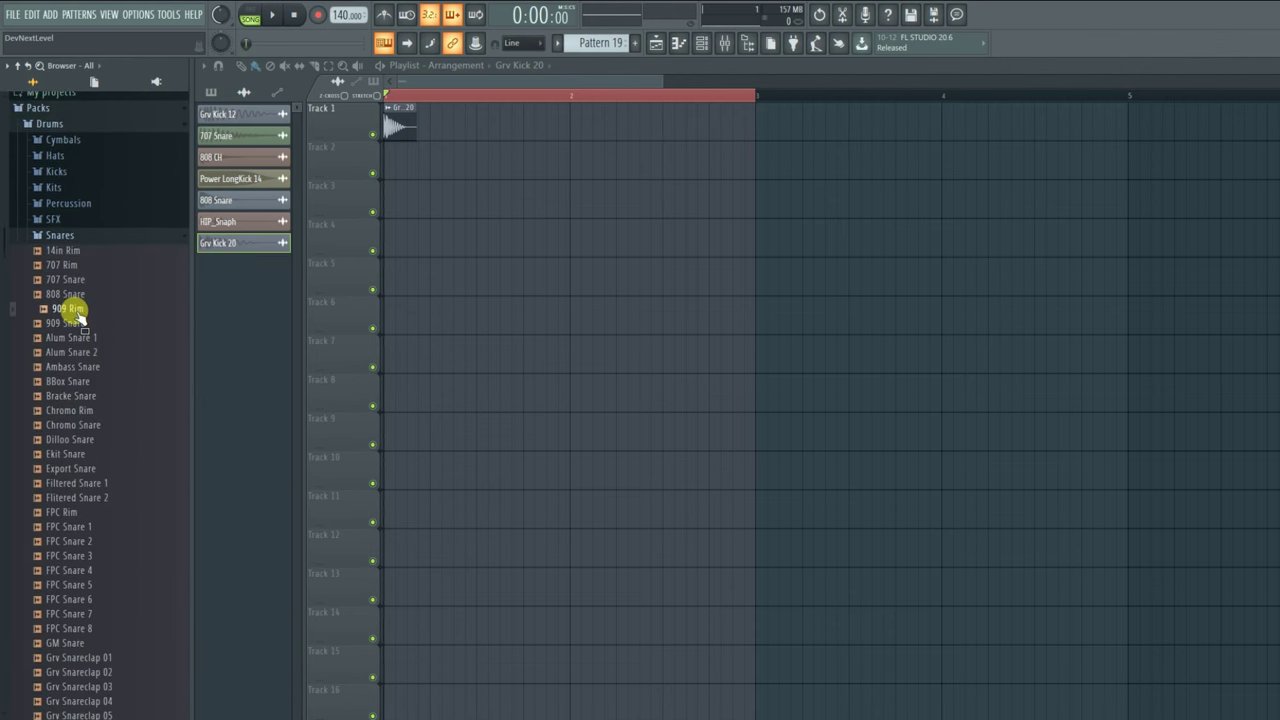
# - Audition snare samples from Ambass Snare through the FPC Snares to GM Snare
pyautogui.click(86, 367)
pyautogui.click(79, 396)
pyautogui.click(74, 425)
pyautogui.click(73, 470)
pyautogui.click(70, 555)
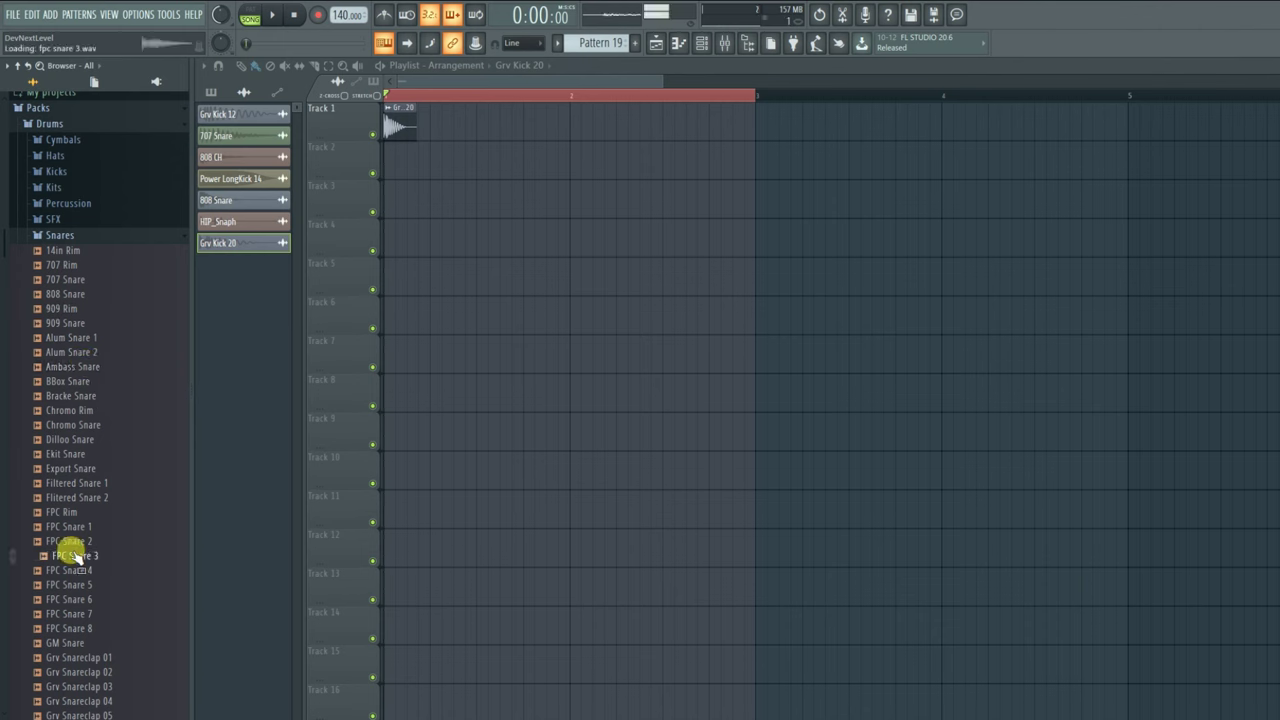
pyautogui.scroll(-2, 104, 582)
pyautogui.moveTo(80, 467)
pyautogui.mouseDown()
pyautogui.moveTo(132, 478)
pyautogui.moveTo(110, 495)
pyautogui.mouseUp()
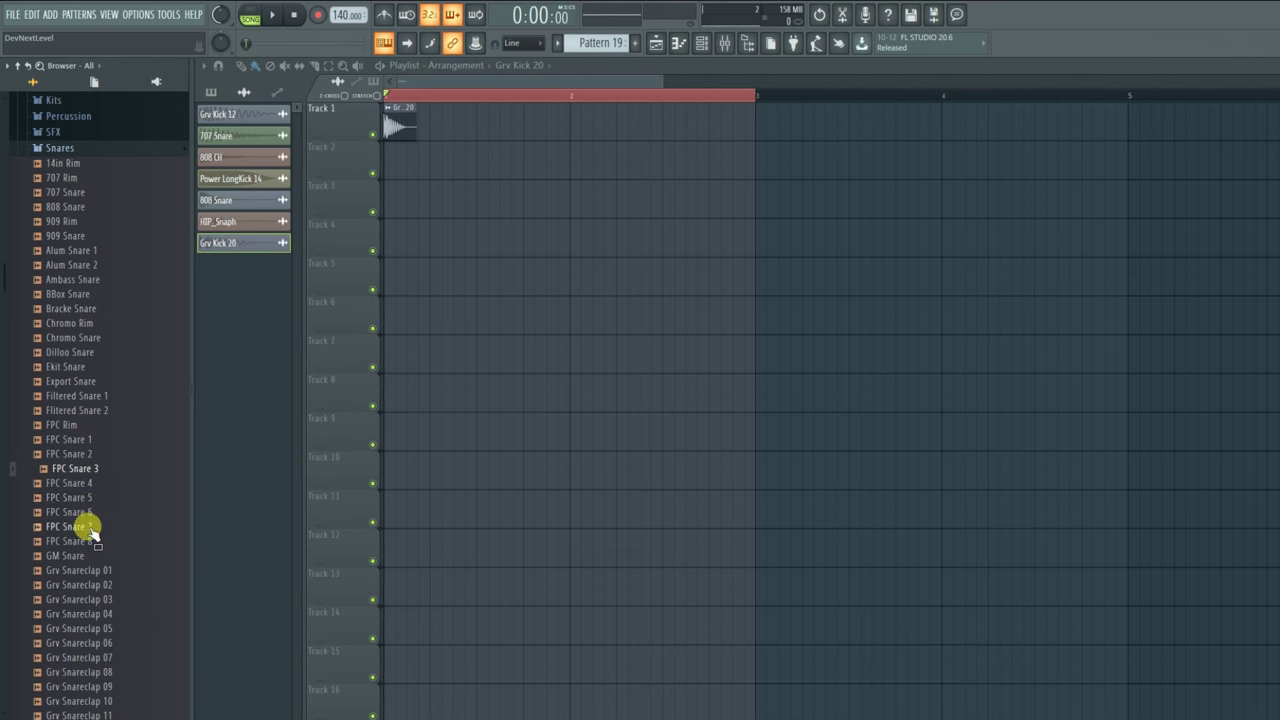
pyautogui.click(74, 513)
pyautogui.click(77, 542)
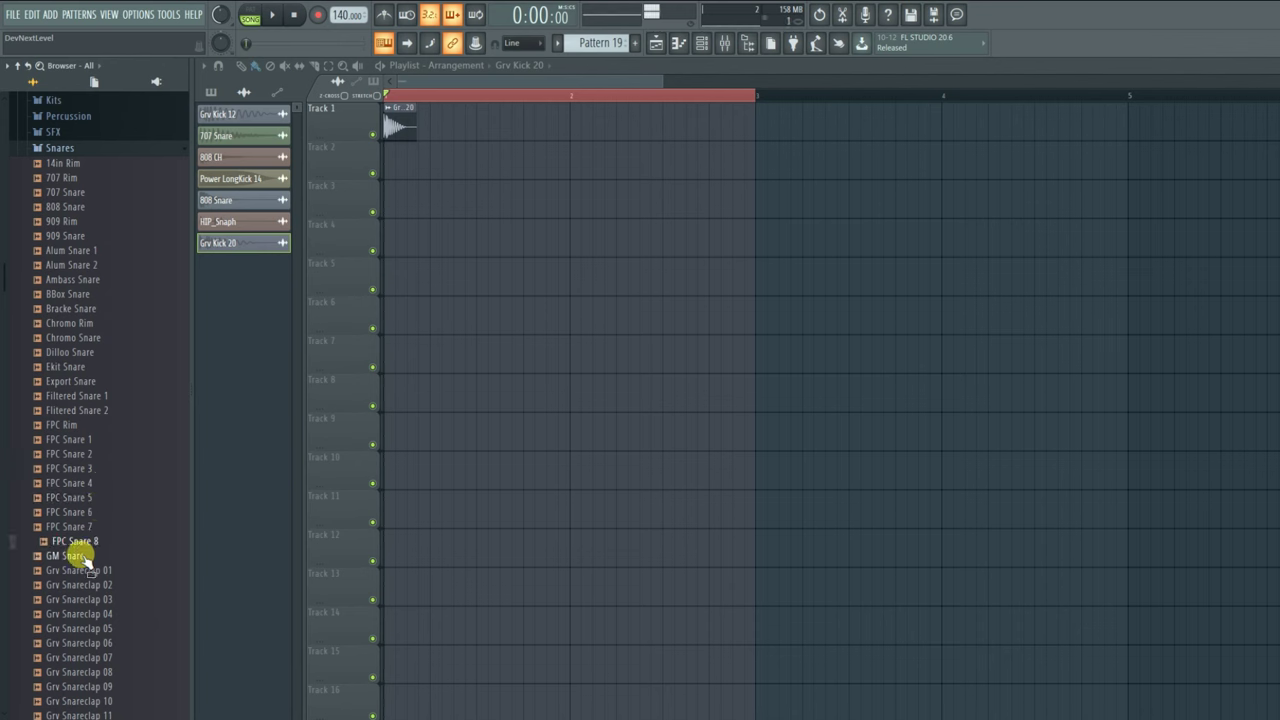
pyautogui.click(84, 554)
# - Preview the first two Grv Snareclap samples and place Grv Snareclap 01 on Track 4 in bar 1
pyautogui.scroll(-4, 131, 549)
pyautogui.click(110, 398)
pyautogui.click(113, 411)
pyautogui.moveTo(118, 392); pyautogui.dragTo(468, 243)
# - Audition the Grv Snareclap samples from 03 to 16
pyautogui.click(100, 428)
pyautogui.click(101, 440)
pyautogui.click(103, 454)
pyautogui.click(106, 468)
pyautogui.click(107, 484)
pyautogui.click(109, 498)
pyautogui.click(110, 513)
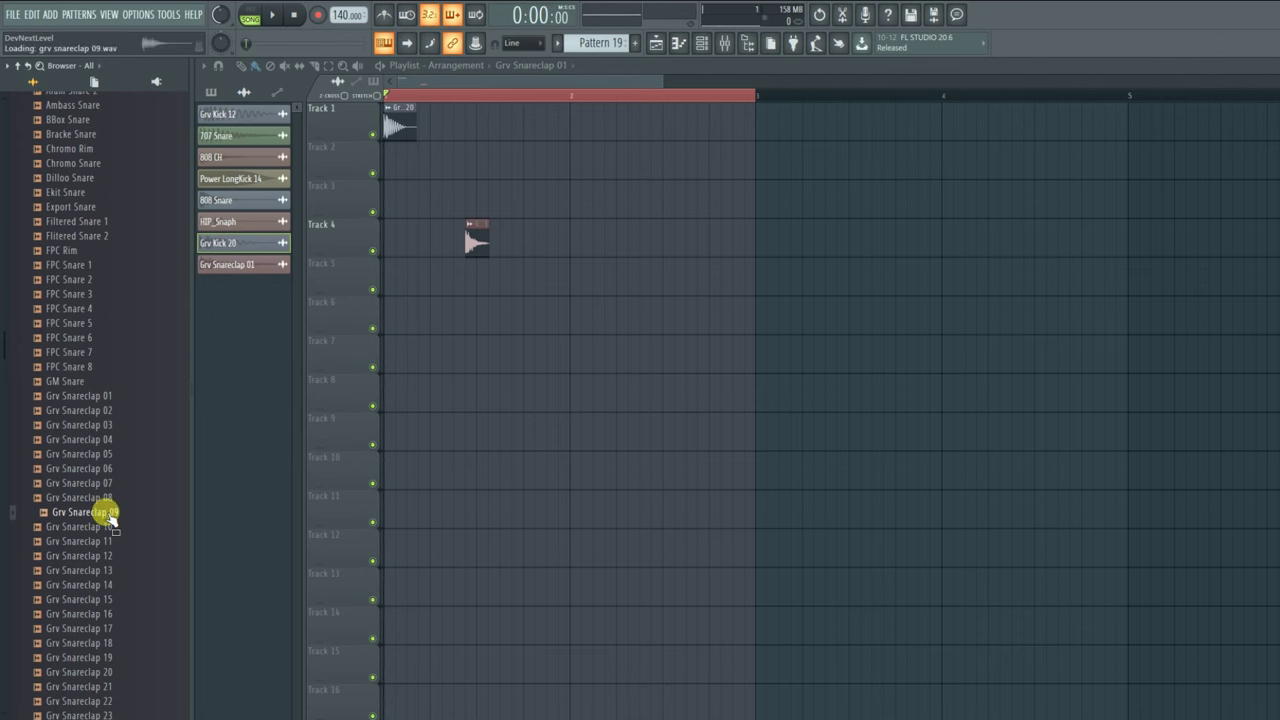
pyautogui.click(108, 527)
pyautogui.click(108, 541)
pyautogui.click(108, 556)
pyautogui.click(108, 570)
pyautogui.click(108, 585)
pyautogui.click(108, 599)
pyautogui.click(108, 614)
pyautogui.moveTo(110, 622); pyautogui.dragTo(462, 345)
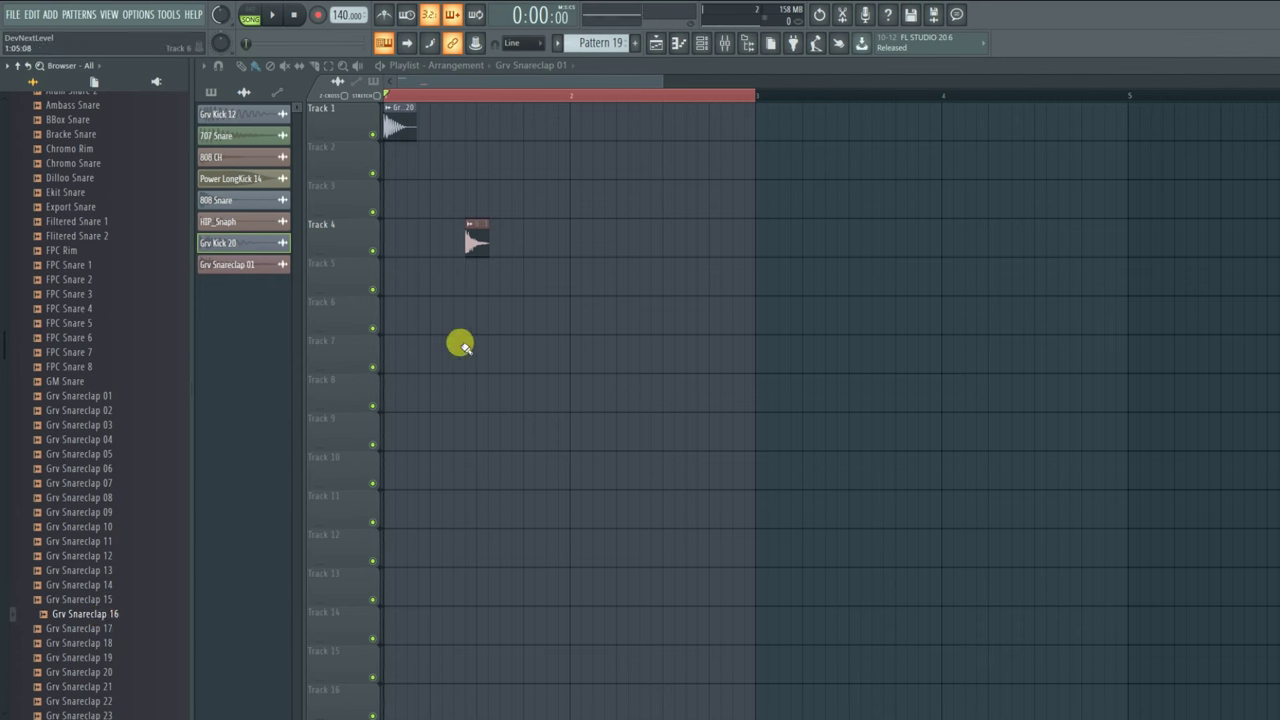
# - Add a fade-out to the Grv Snareclap 01 sample in its channel settings
pyautogui.doubleClick(479, 247)
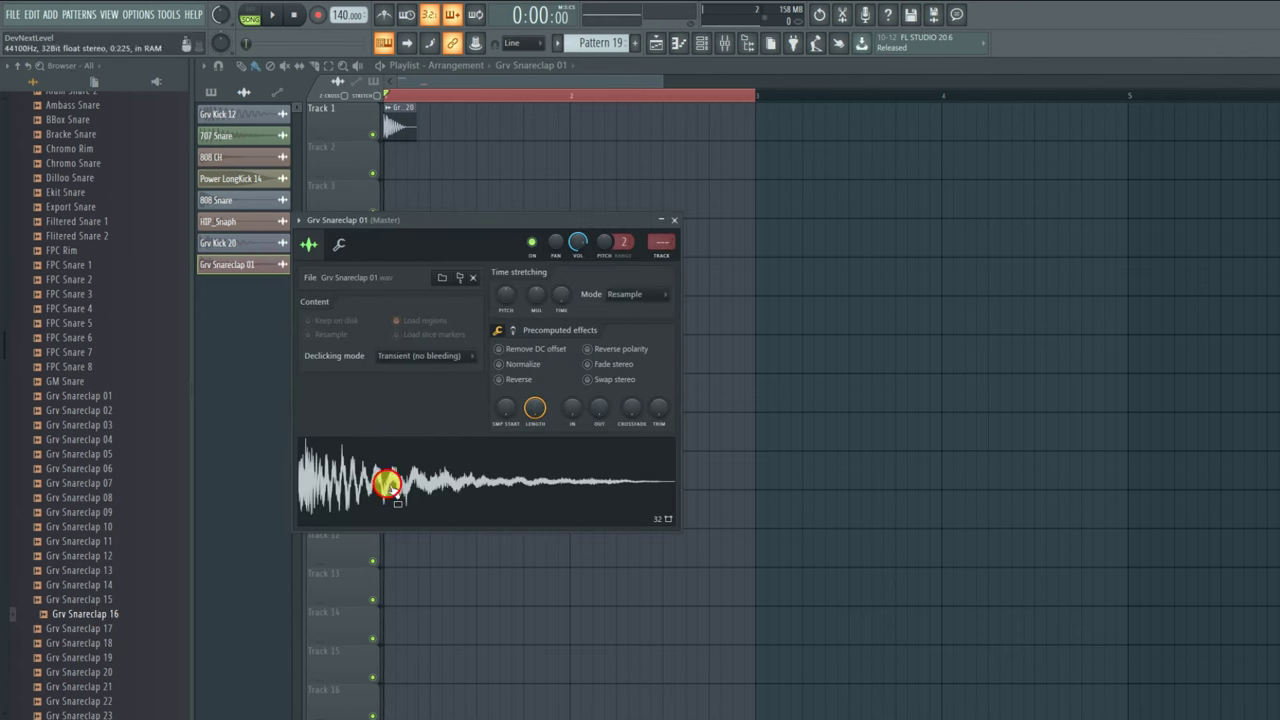
pyautogui.moveTo(598, 408); pyautogui.dragTo(598, 390)
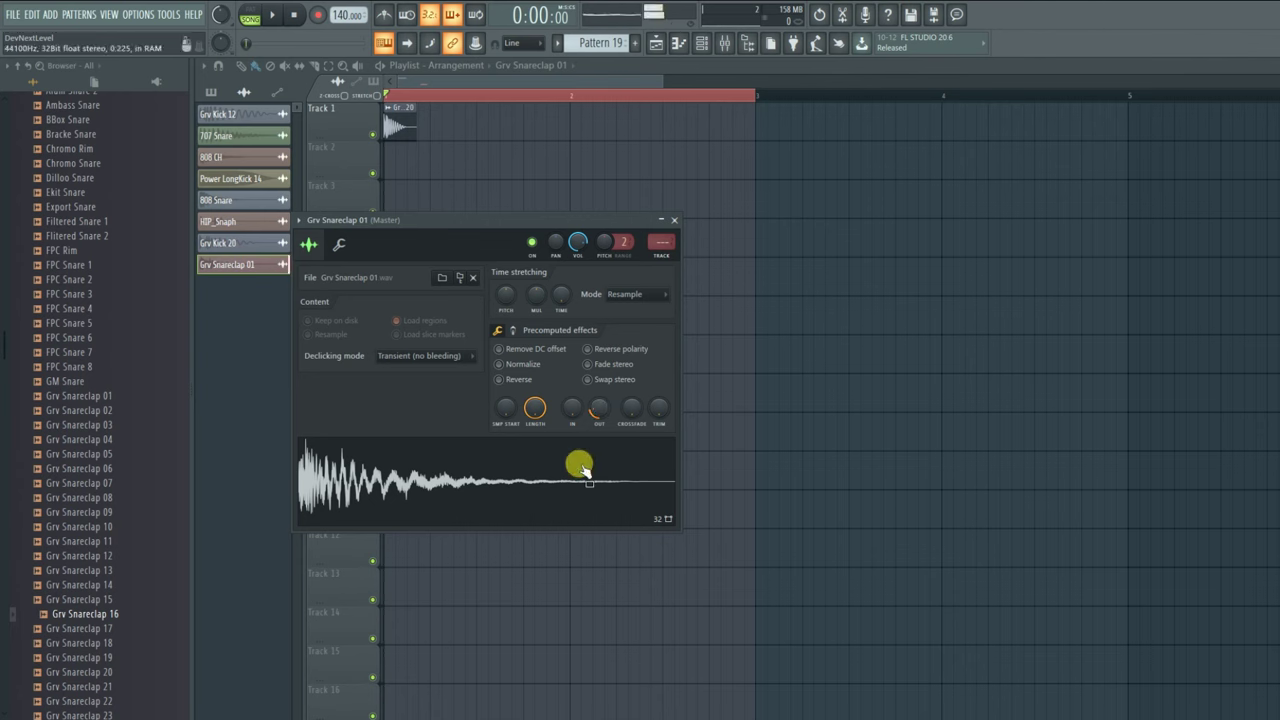
pyautogui.rightClick(732, 292)
# - Move the snareclap clip past the loop, solo Track 2 and play the loop with only the metronome
pyautogui.moveTo(480, 238); pyautogui.dragTo(770, 240)
pyautogui.click(373, 173)
pyautogui.click(383, 10)
pyautogui.press('space')
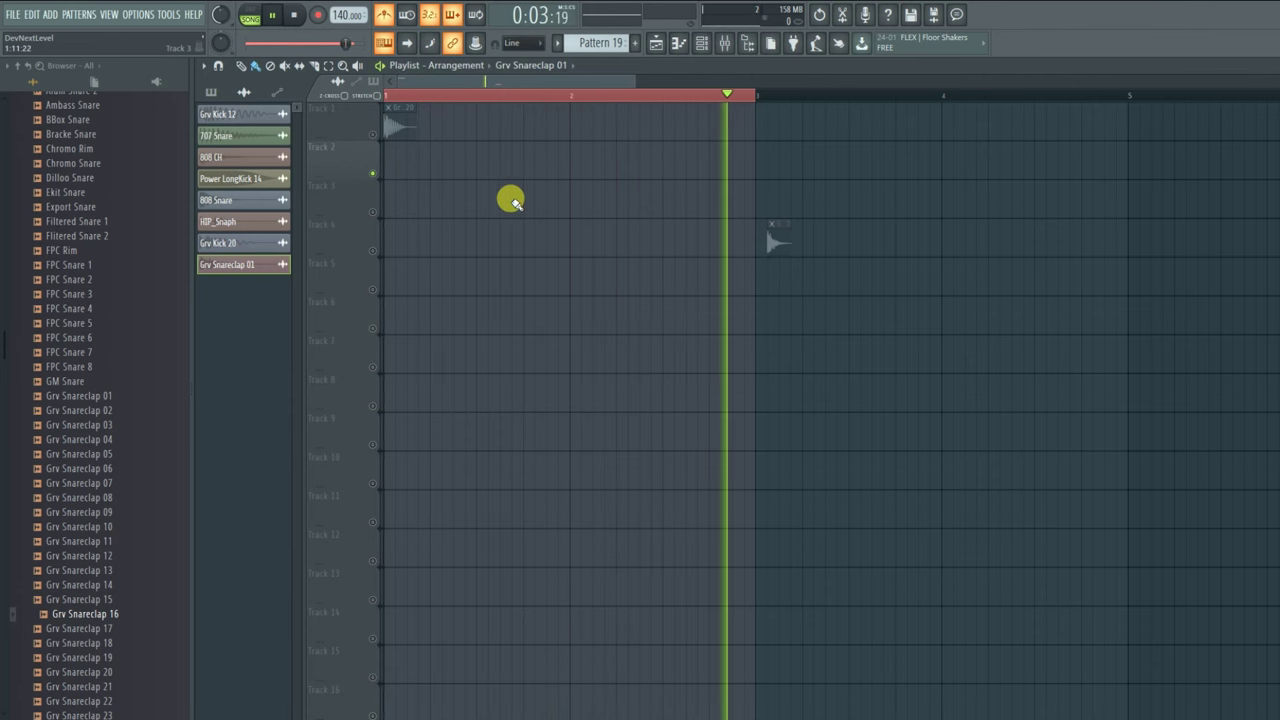
pyautogui.press('space')
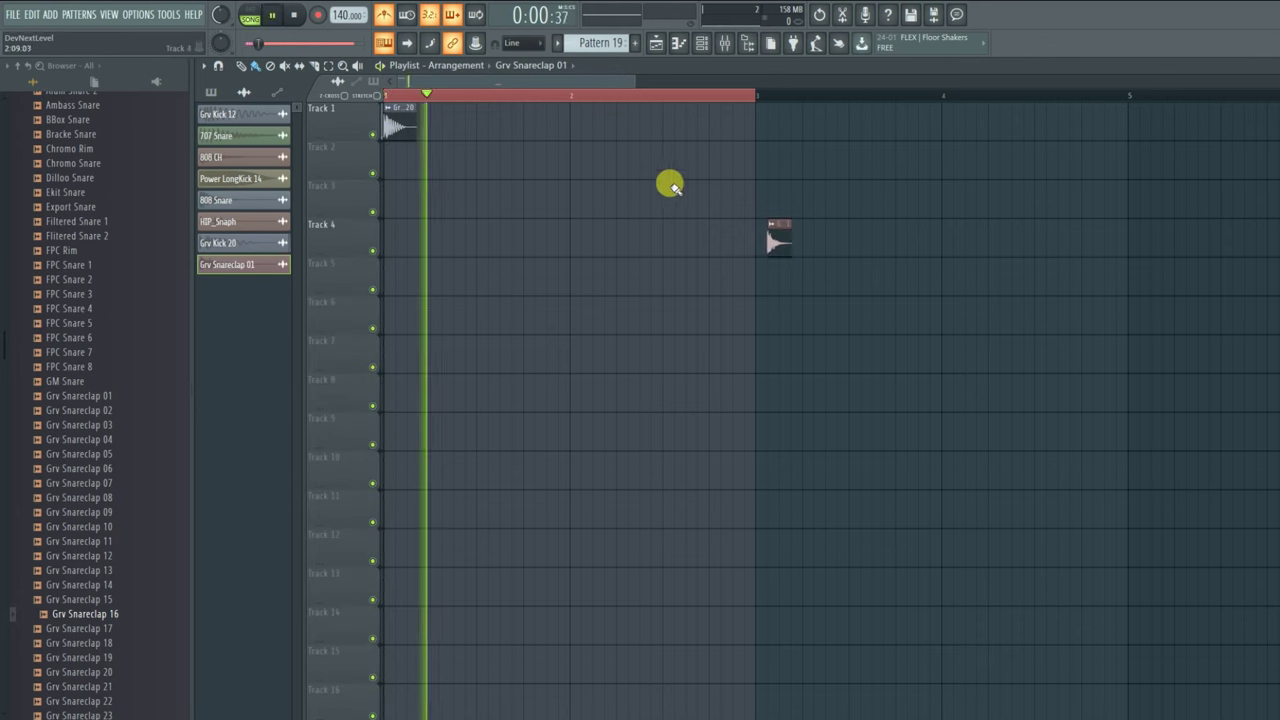
# - Place Grv Snareclap 01 on Track 2 at 1:09 and 2:09, and add Grv Kick 20 on Track 1 at 2:01
pyautogui.moveTo(777, 240); pyautogui.dragTo(490, 158)
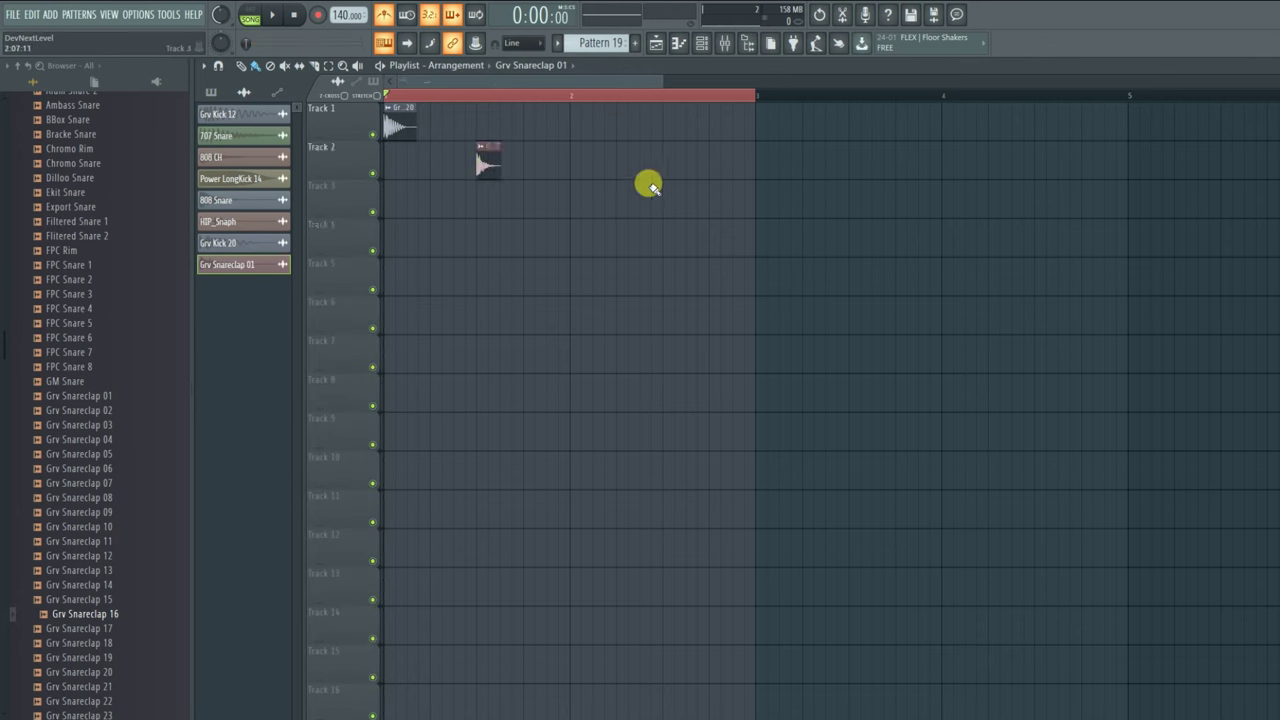
pyautogui.click(400, 125)
pyautogui.press('space')
pyautogui.click(574, 119)
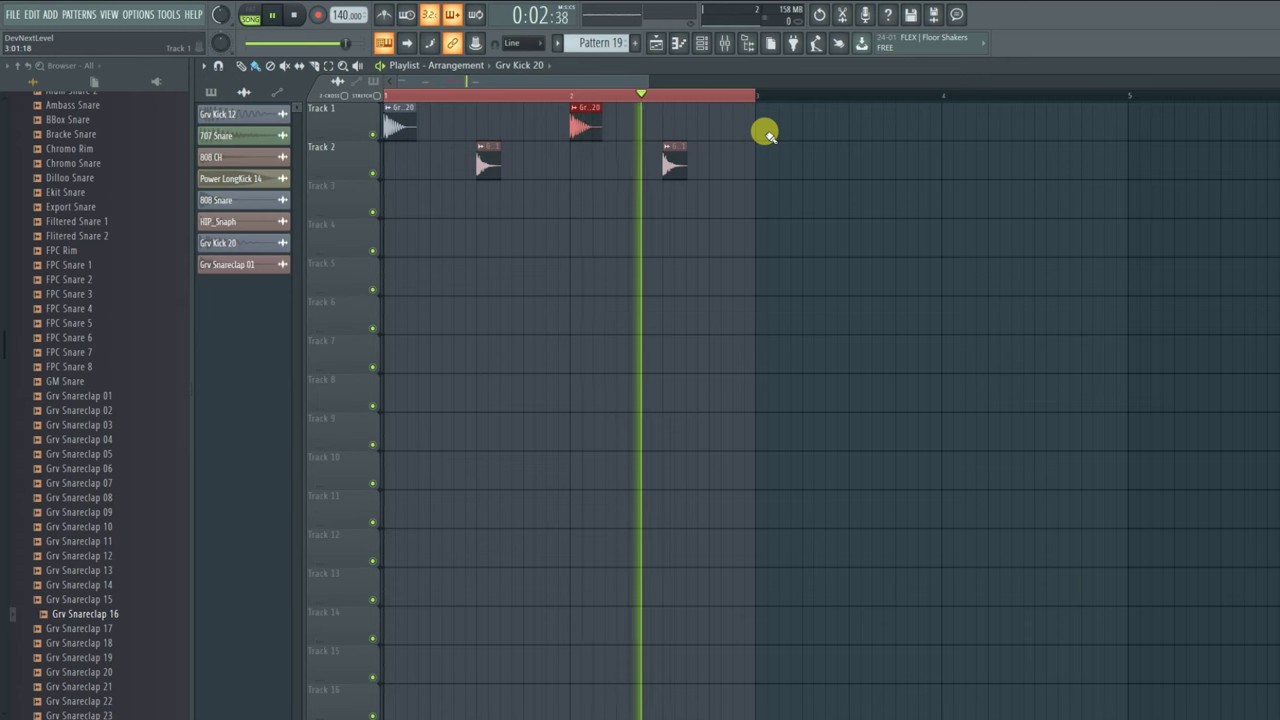
# - Play the two-bar kick and snareclap loop several times to hear the basic groove
pyautogui.press('space')
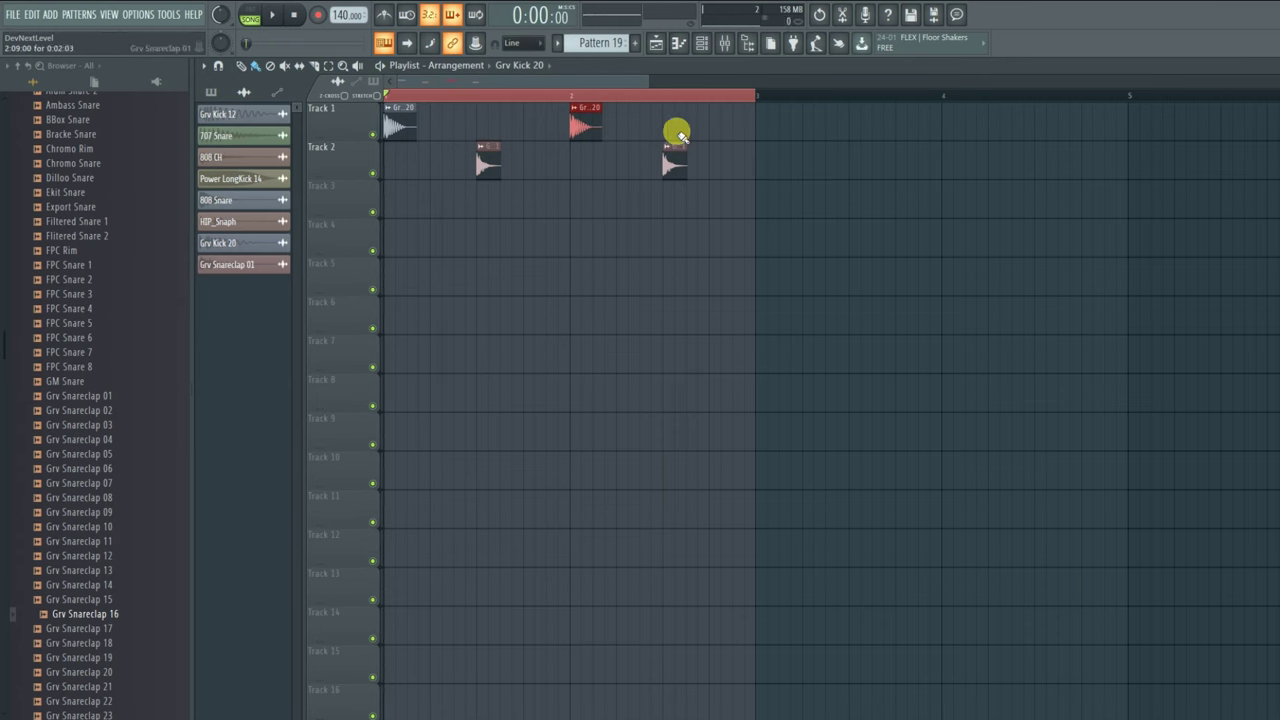
pyautogui.press('space')
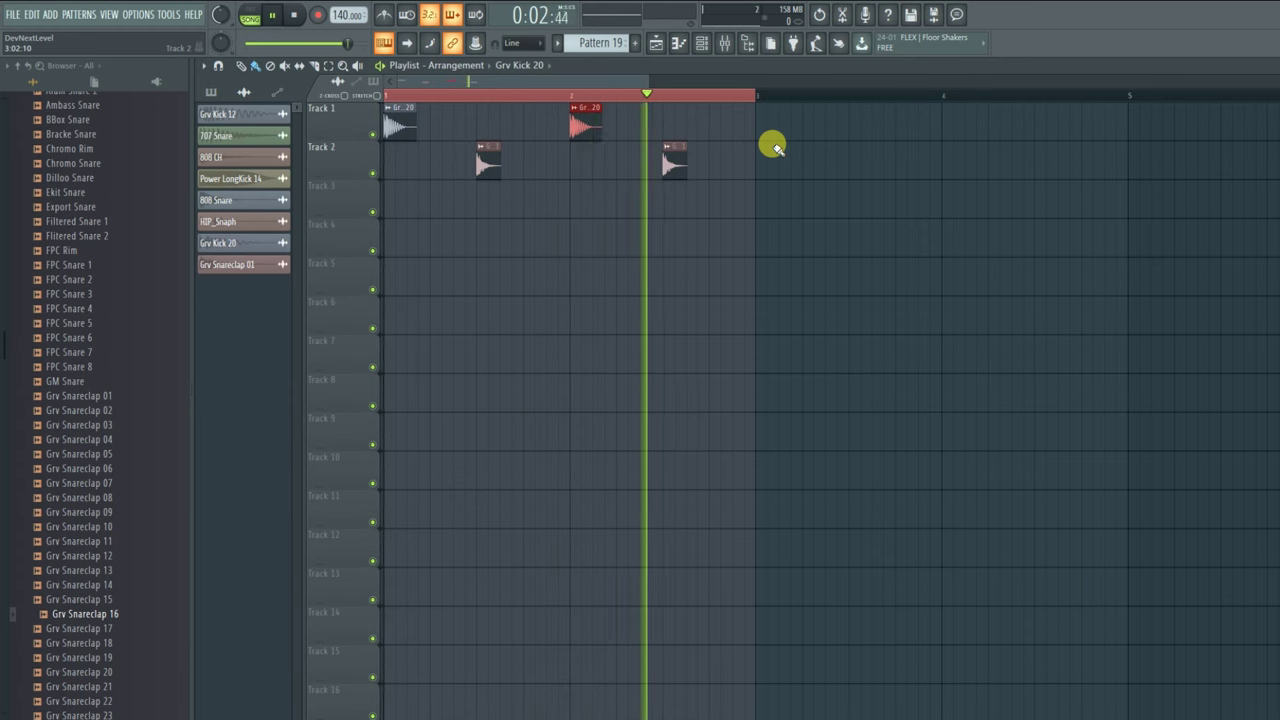
pyautogui.press('space')
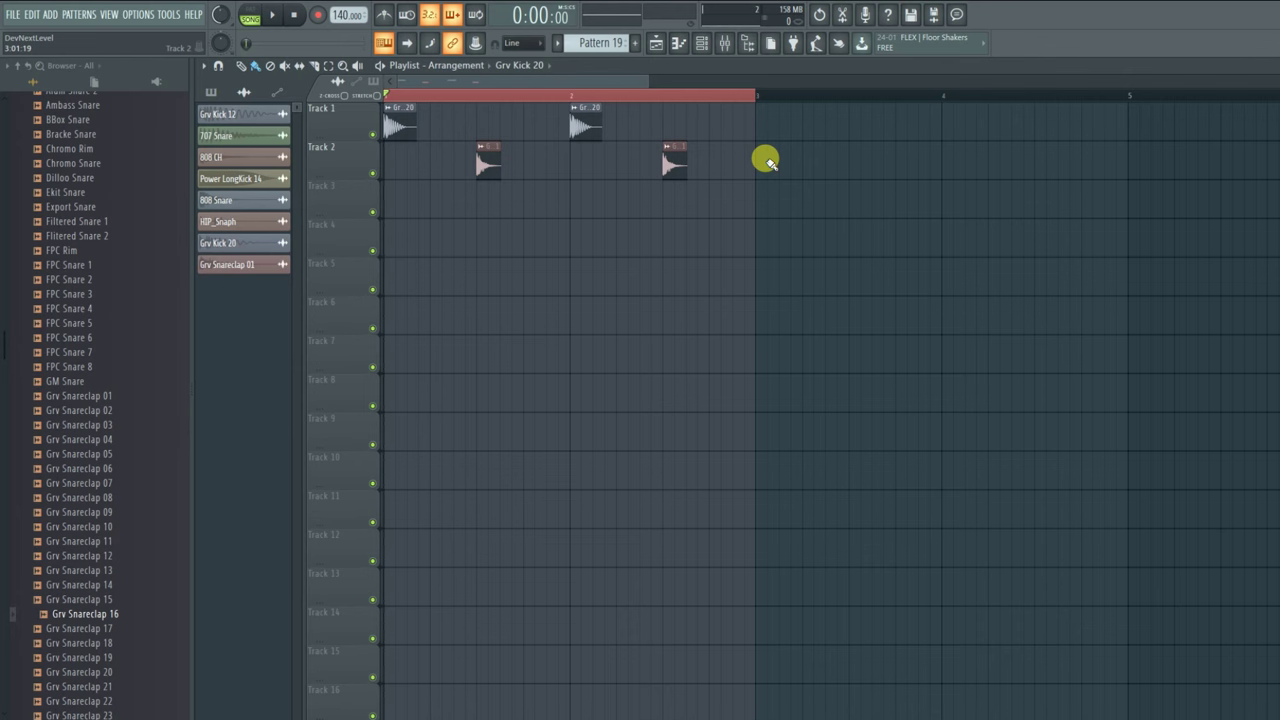
pyautogui.press('space')
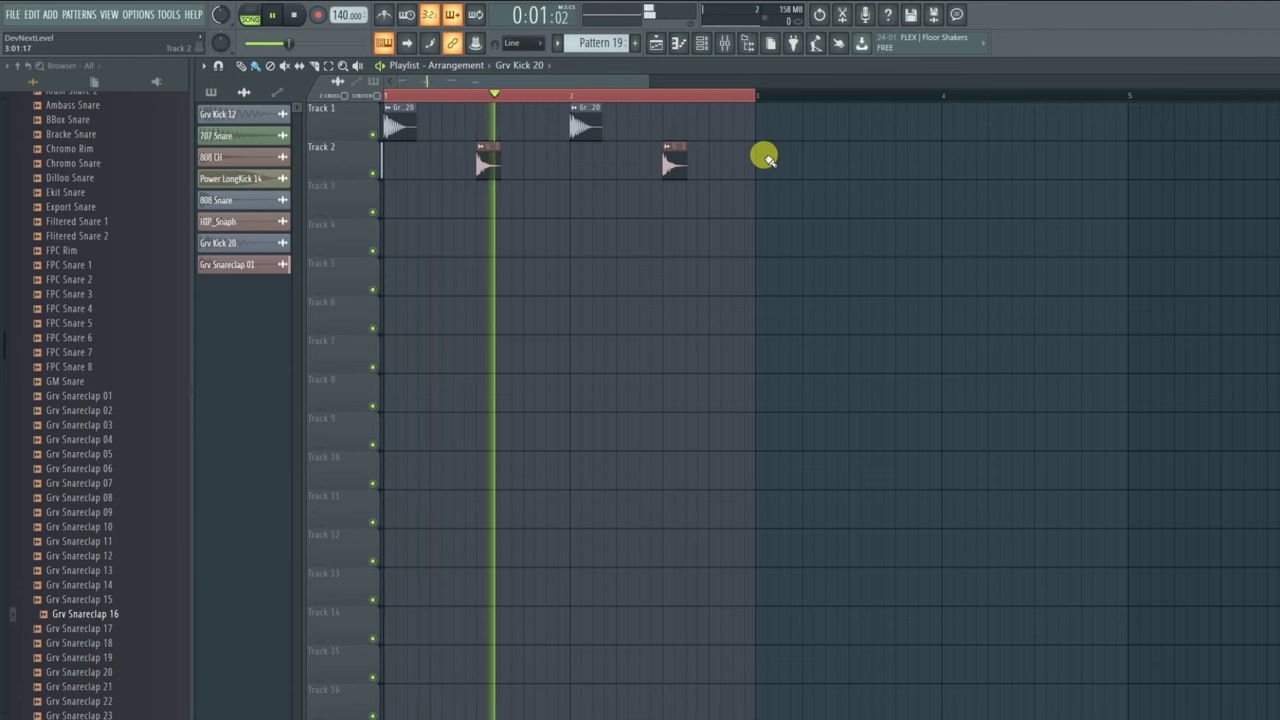
pyautogui.press('space')
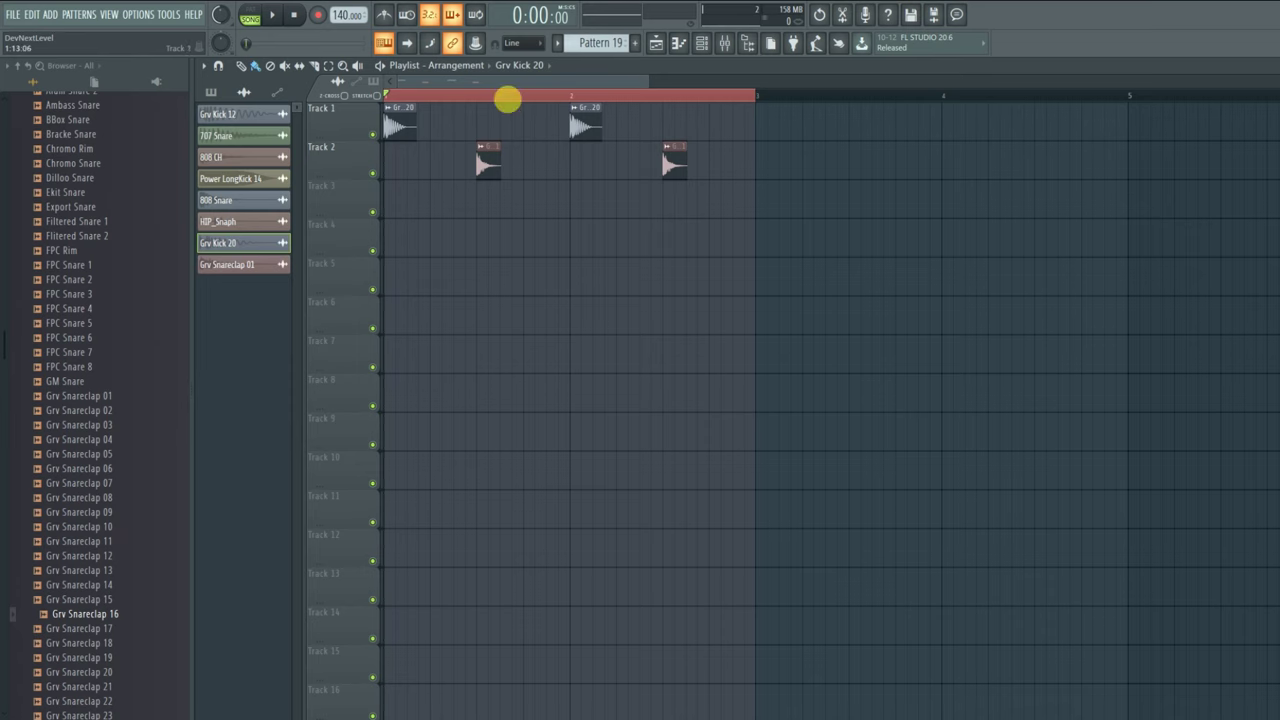
# - Add Grv Kick 20 clips on Track 1 at 2:04 and 2:07 and play the loop
pyautogui.scroll(1, 509, 100)
pyautogui.press('space')
pyautogui.click(624, 126)
pyautogui.press('space')
pyautogui.click(667, 122)
pyautogui.press('space')
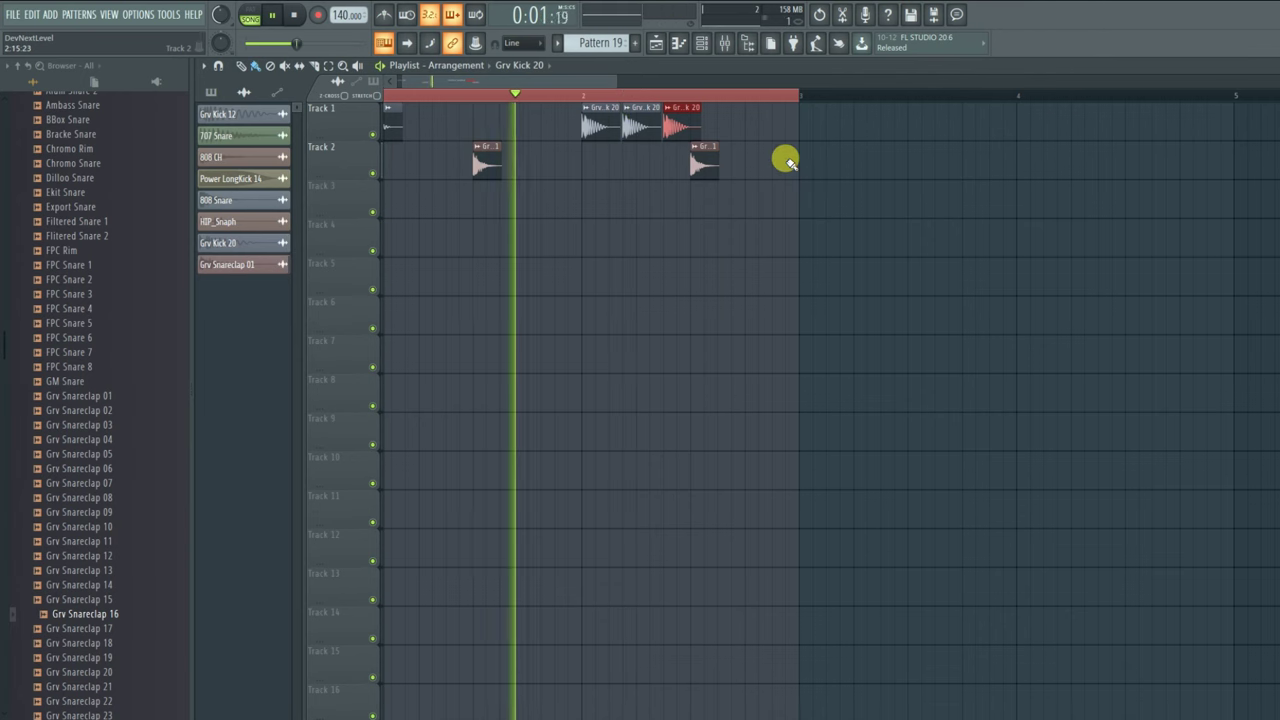
pyautogui.press('space')
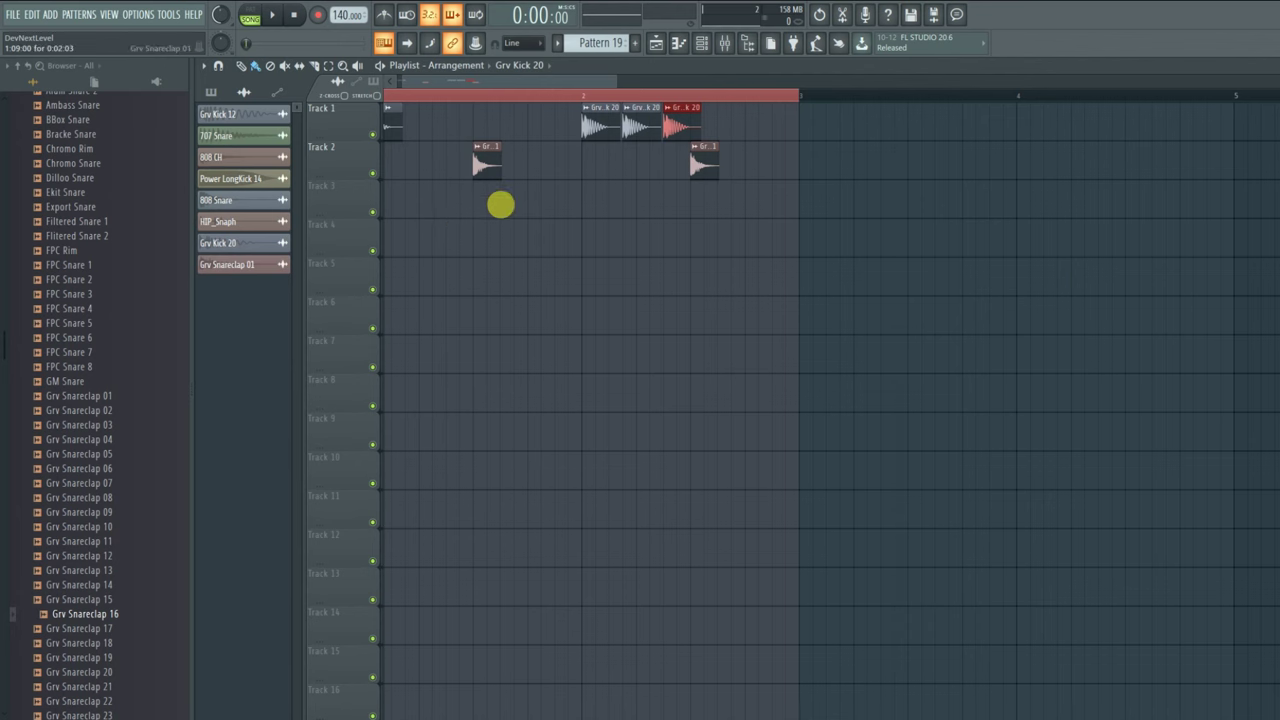
# - Add another Grv Kick 20 clip on Track 1 at 2:13 and play the loop
pyautogui.click(750, 136)
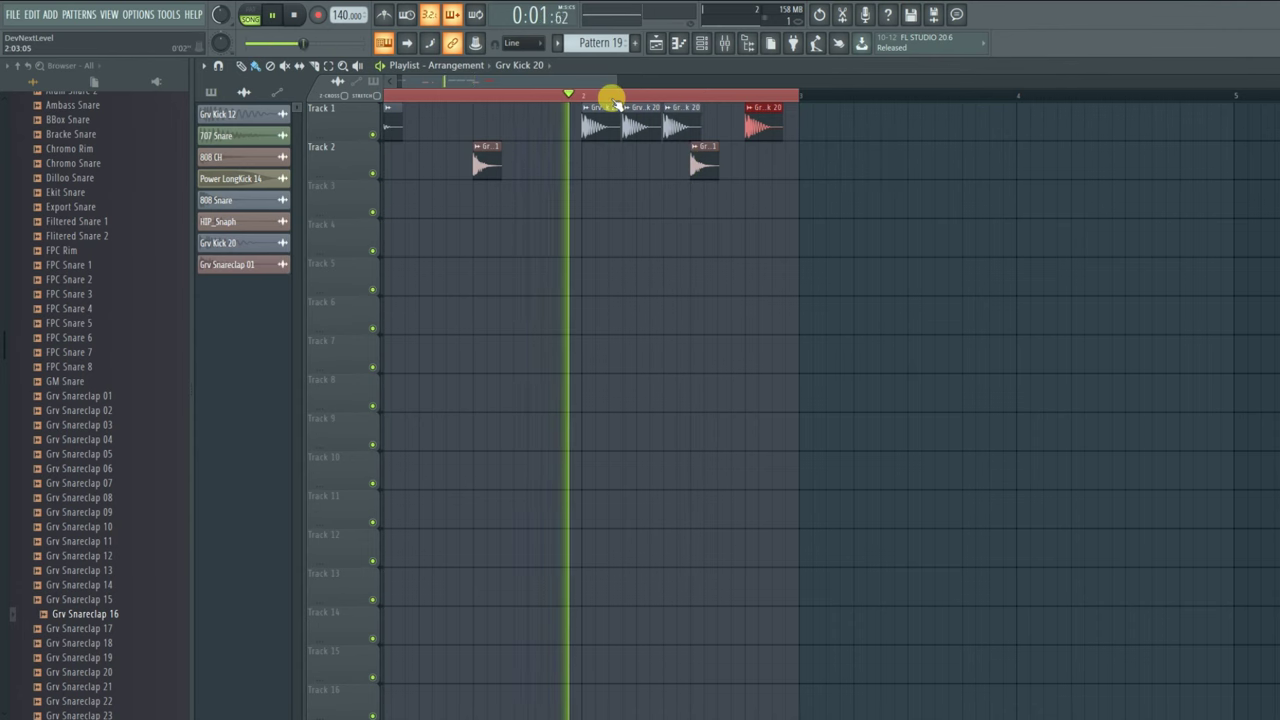
pyautogui.scroll(-2, 609, 94)
pyautogui.press('space')
# - Switch to the empty Pattern 25 and place it at the start of Track 3
pyautogui.scroll(6, 600, 40)
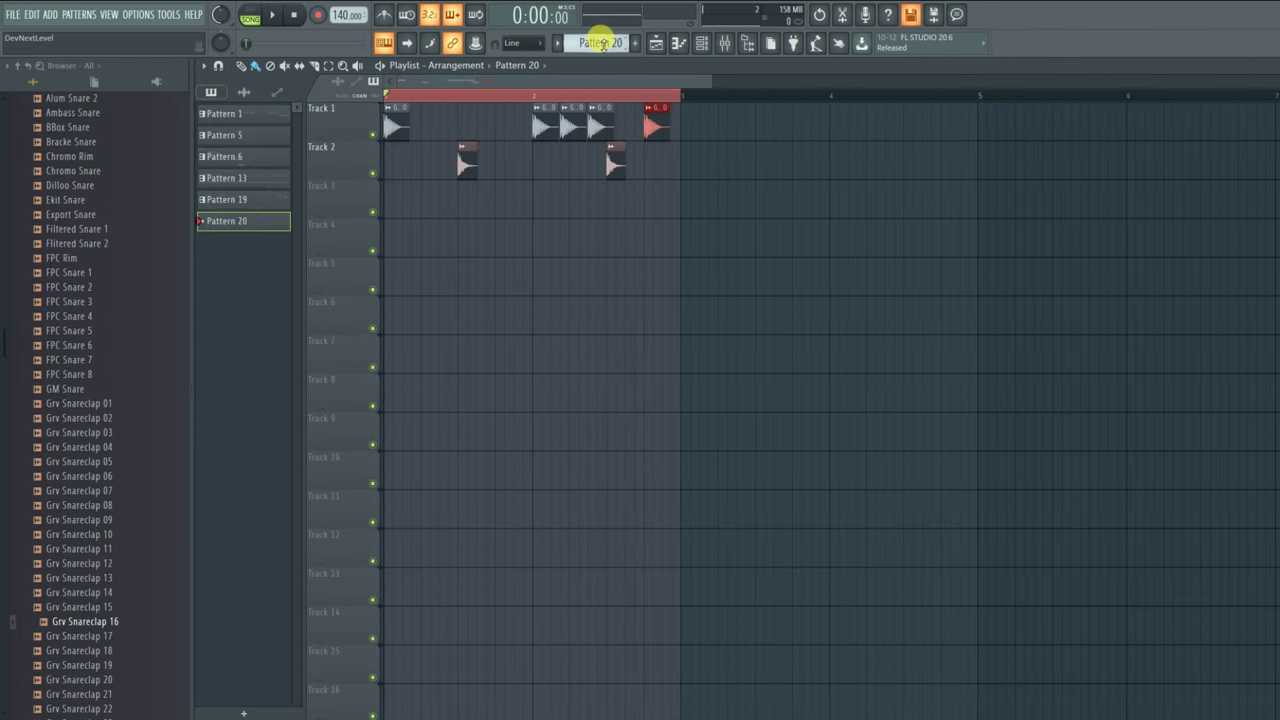
pyautogui.click(476, 217)
pyautogui.moveTo(519, 213); pyautogui.dragTo(331, 206)
# - Open Pattern 25 in the channel rack and show all channels
pyautogui.doubleClick(488, 199)
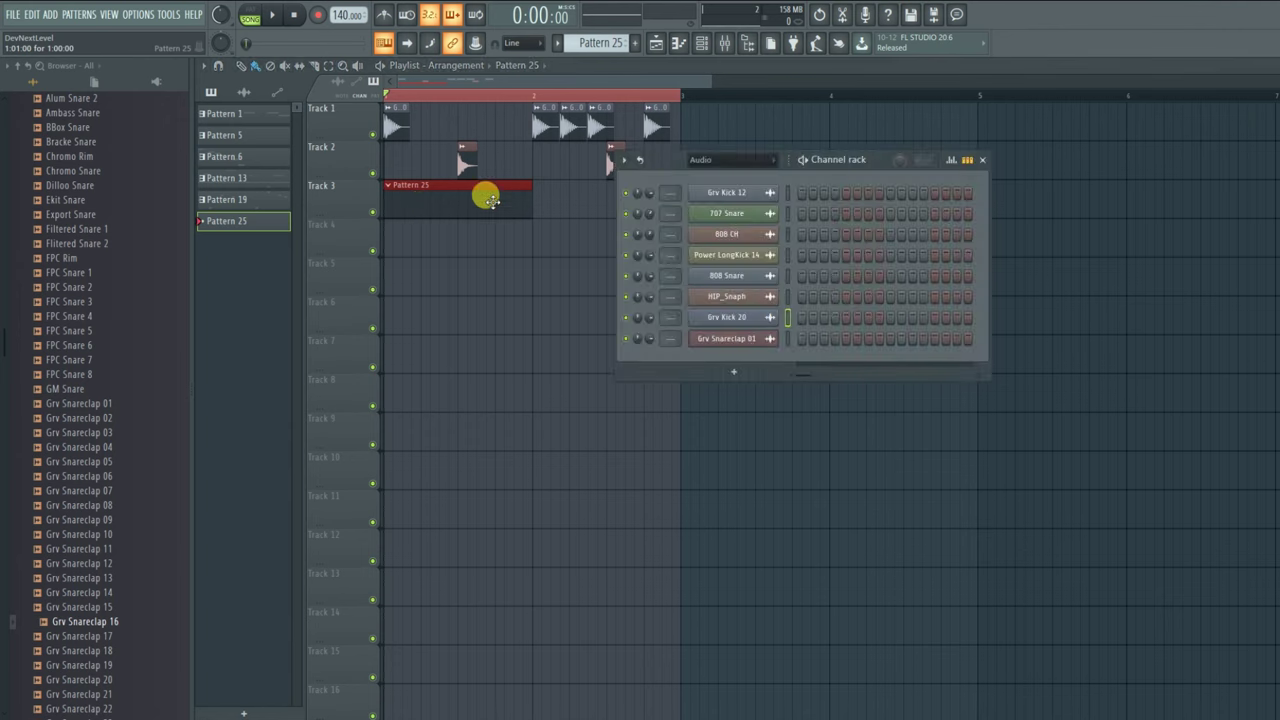
pyautogui.click(752, 168)
pyautogui.click(749, 177)
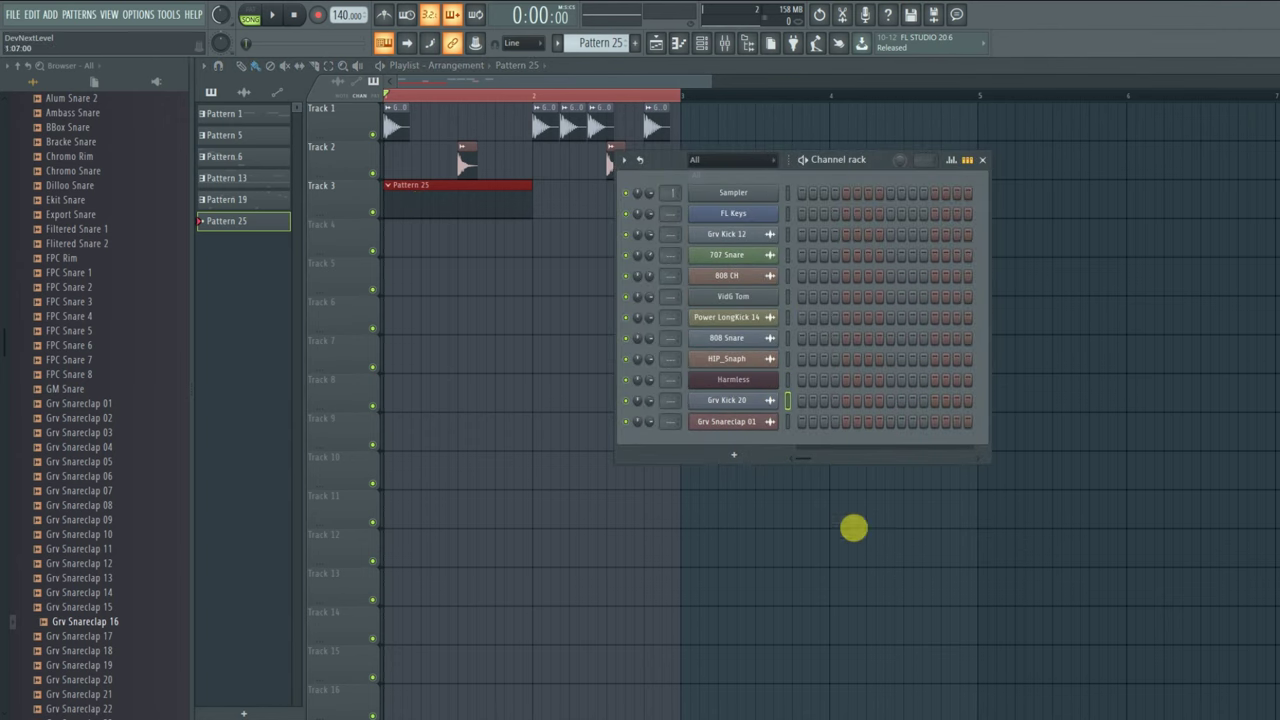
# - Draw a half-bar F5, G#5 and C6 chord at the start of the Harmless piano roll and play it
pyautogui.rightClick(766, 381)
pyautogui.press('Escape')
pyautogui.rightClick(766, 381)
pyautogui.click(795, 380)
pyautogui.click(531, 403)
pyautogui.moveTo(531, 403); pyautogui.dragTo(239, 430)
pyautogui.moveTo(271, 381); pyautogui.dragTo(221, 378)
pyautogui.moveTo(276, 322); pyautogui.dragTo(220, 344)
pyautogui.moveTo(305, 298); pyautogui.dragTo(426, 418)
pyautogui.press('space')
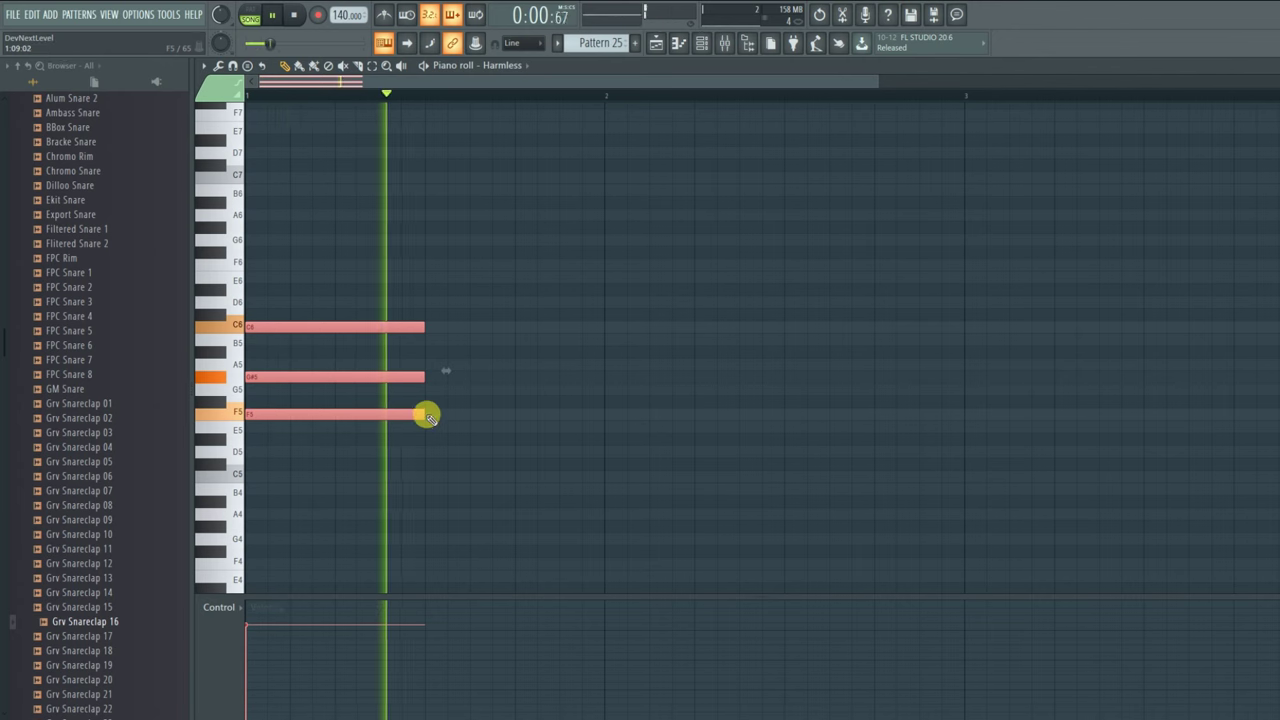
pyautogui.press('space')
# - Add a D#5, G5 and A#5 chord at bar 2 and extend both chords to one full bar each
pyautogui.click(605, 441)
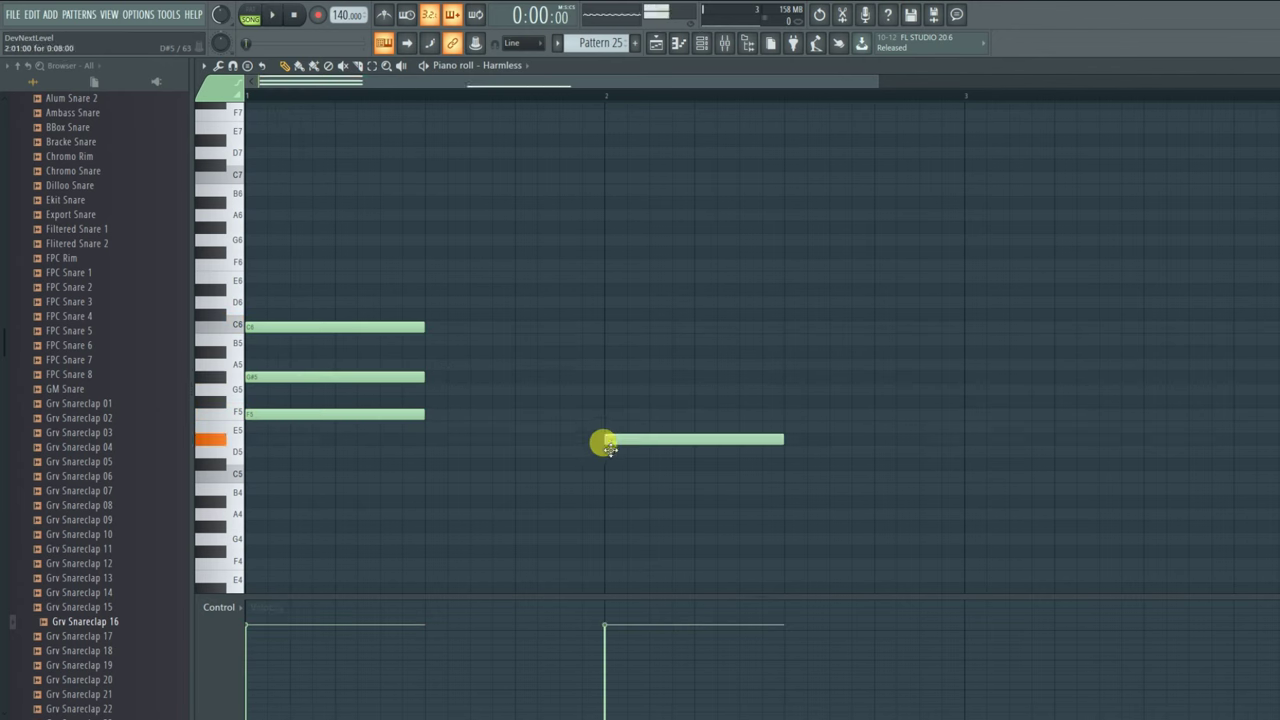
pyautogui.click(610, 390)
pyautogui.click(610, 353)
pyautogui.moveTo(364, 186); pyautogui.dragTo(612, 490)
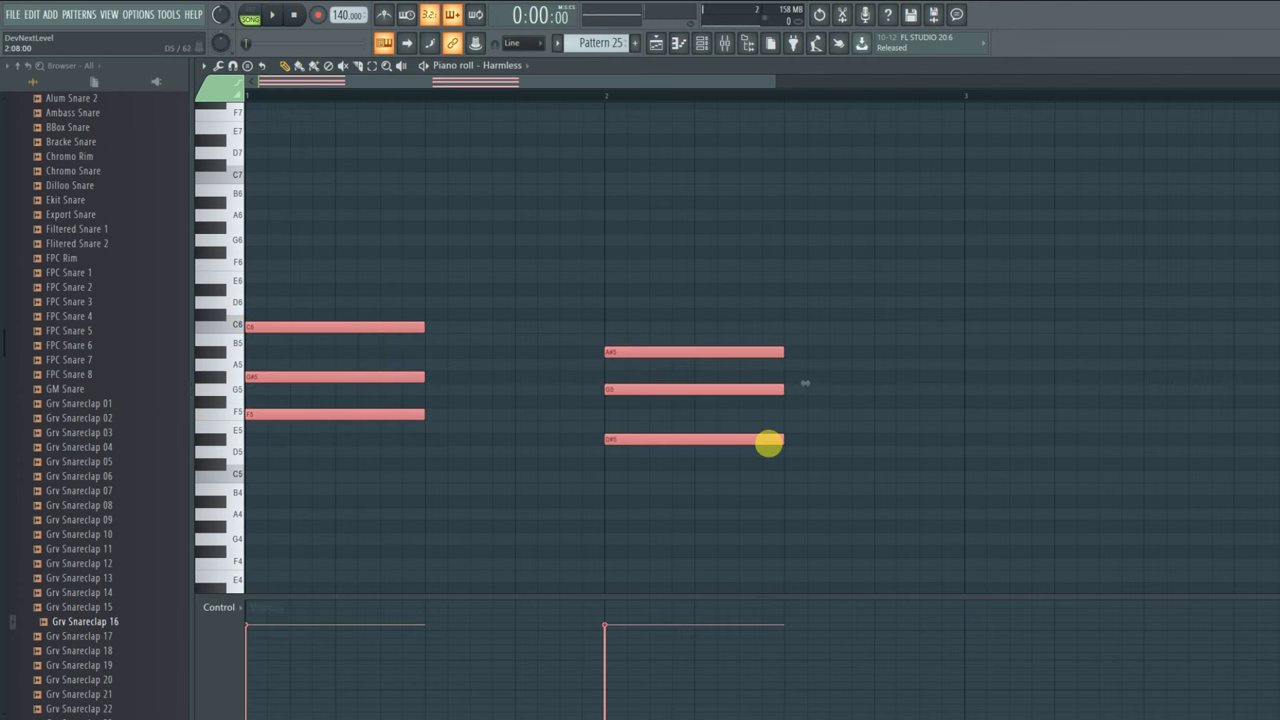
pyautogui.moveTo(790, 440); pyautogui.dragTo(962, 440)
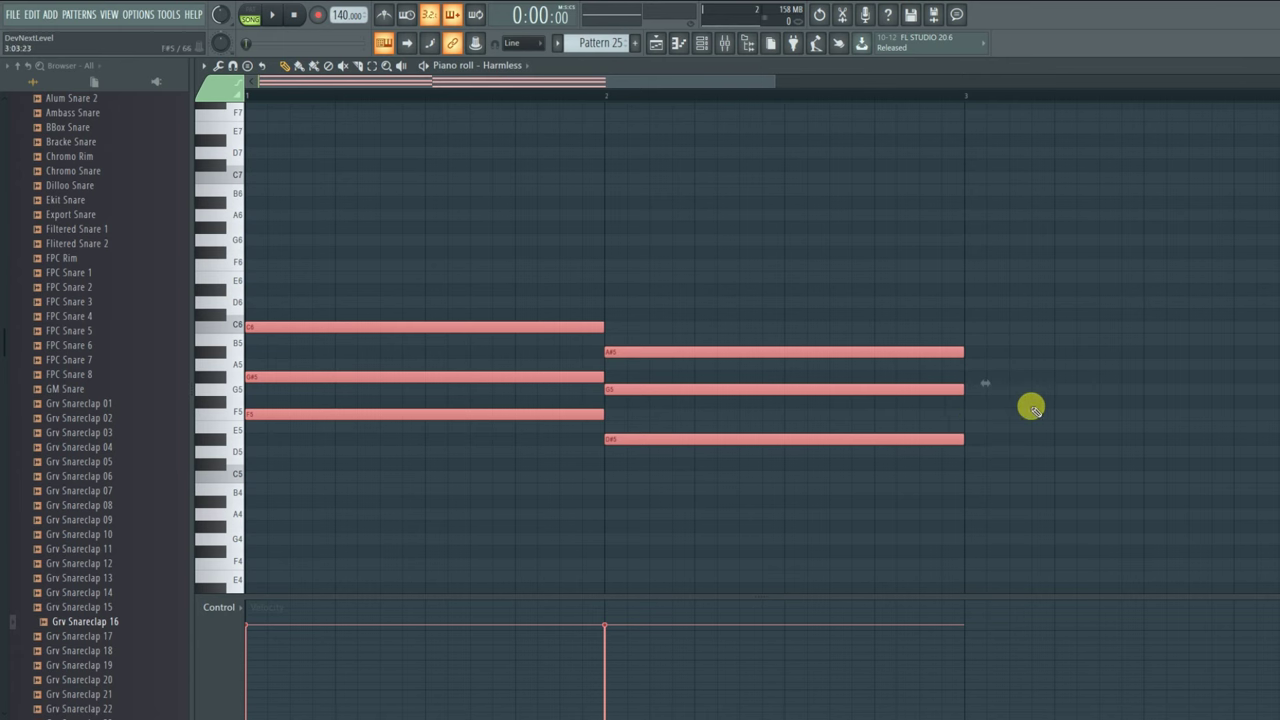
# - Arpeggiate both chords with the Alternate pattern and a range of 2, and shorten the resulting notes to 0:00:08
pyautogui.hotkey('alt', 'a')
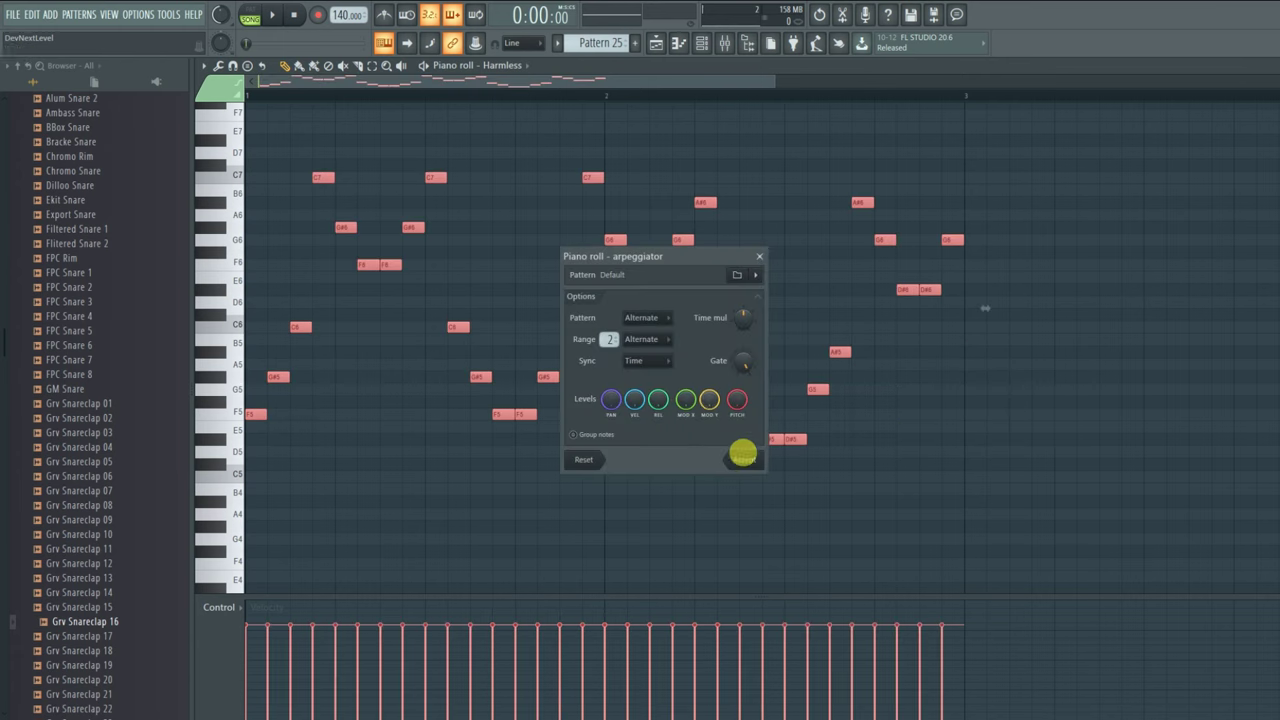
pyautogui.click(748, 460)
pyautogui.moveTo(806, 444); pyautogui.dragTo(791, 455)
# - Examine the Harmless synth's volume envelope decay and play the two-bar loop with the Pattern 25 arpeggio
pyautogui.click(701, 46)
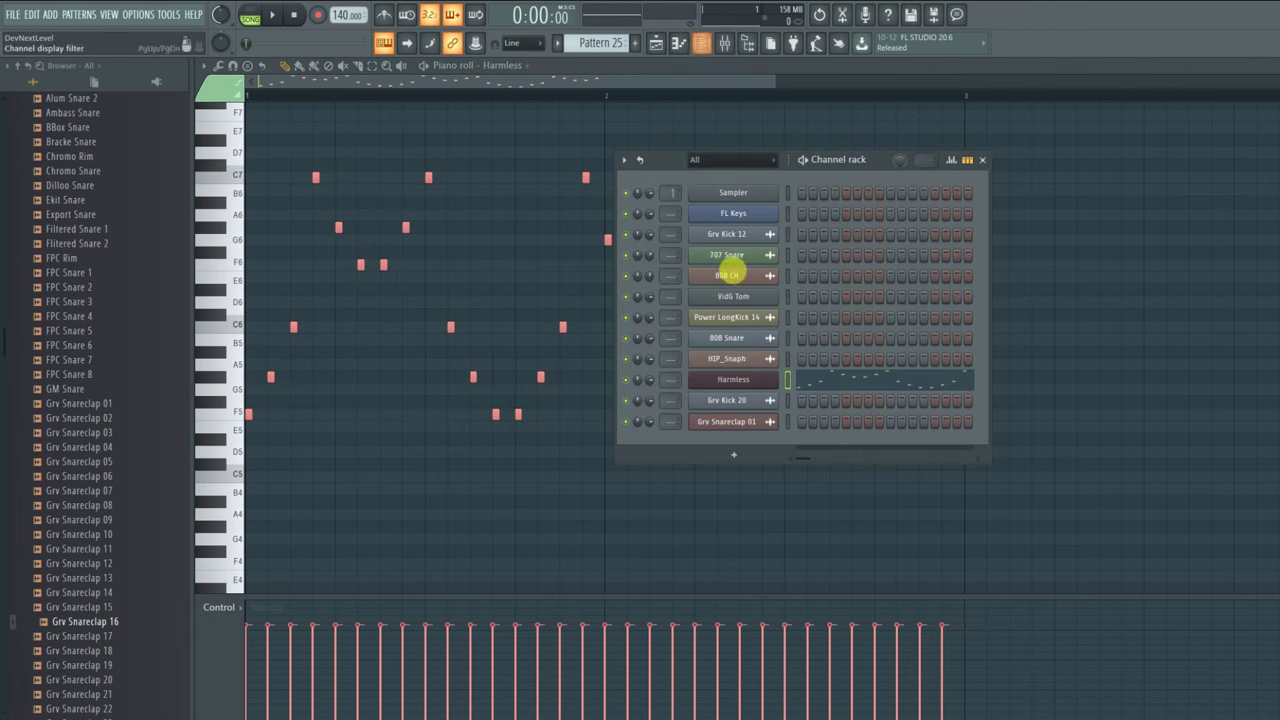
pyautogui.click(740, 374)
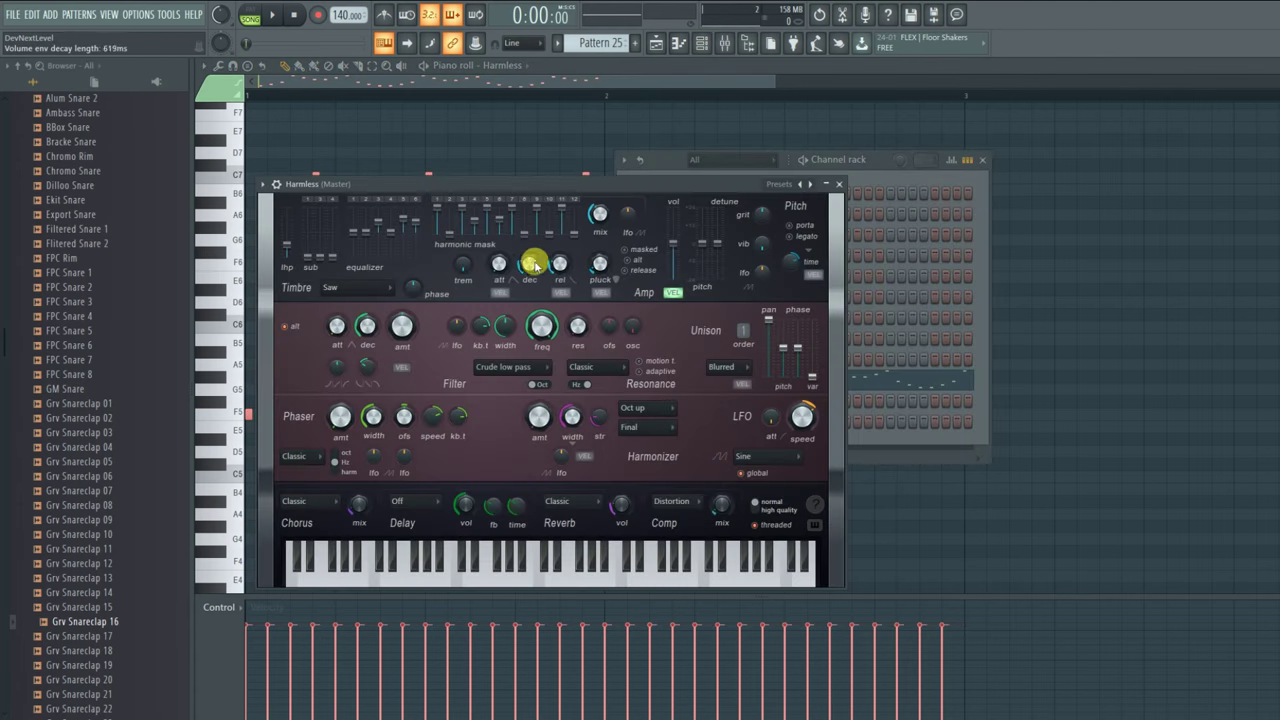
pyautogui.click(656, 42)
pyautogui.press('space')
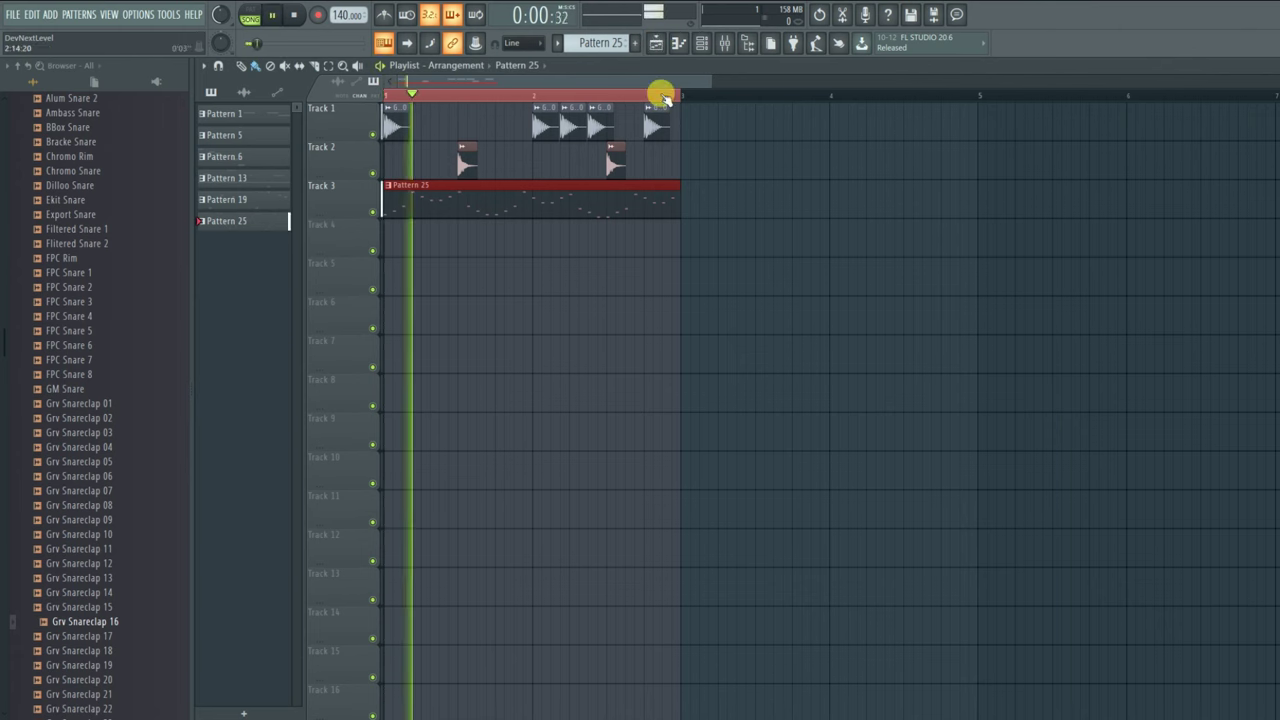
pyautogui.press('space')
pyautogui.click(701, 43)
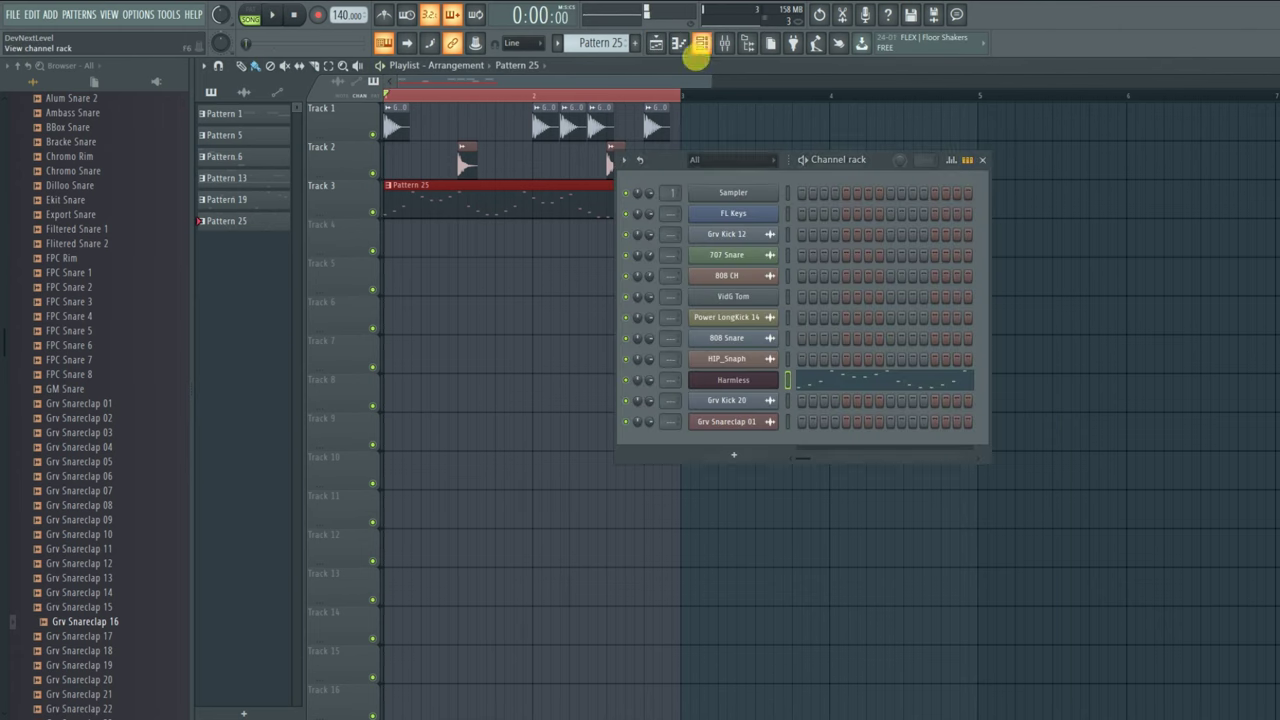
pyautogui.press('space')
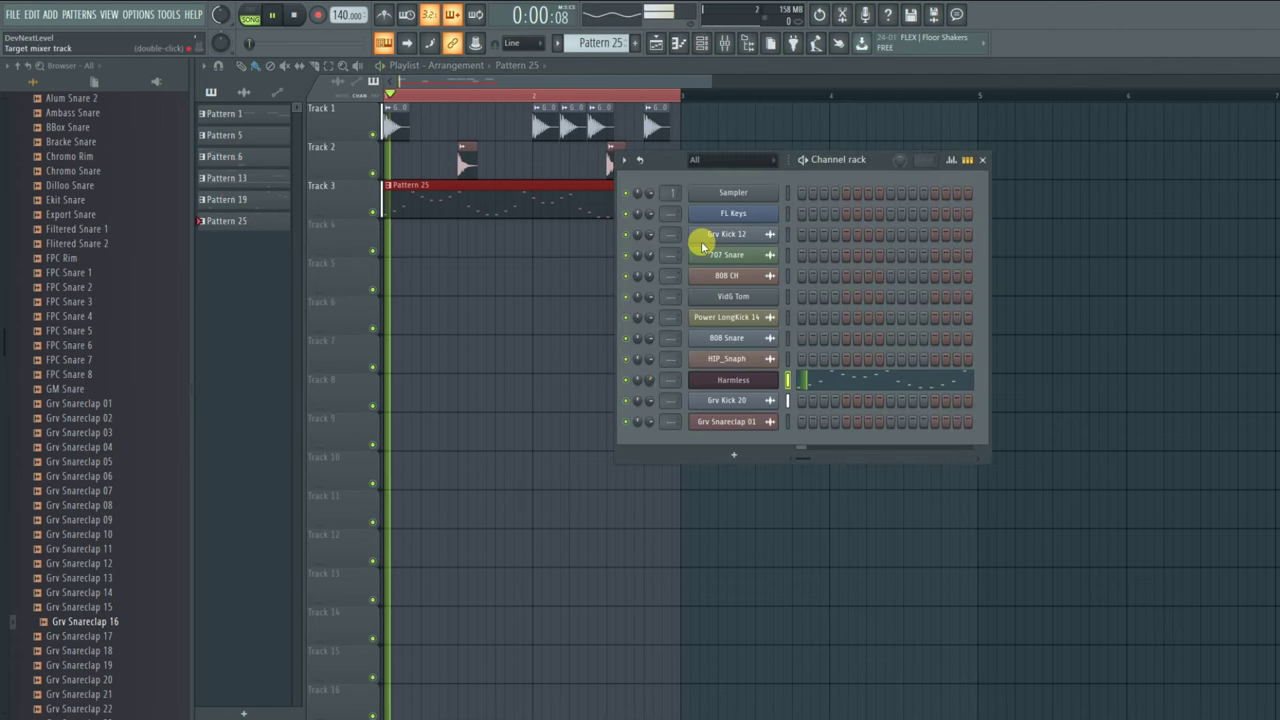
pyautogui.click(982, 160)
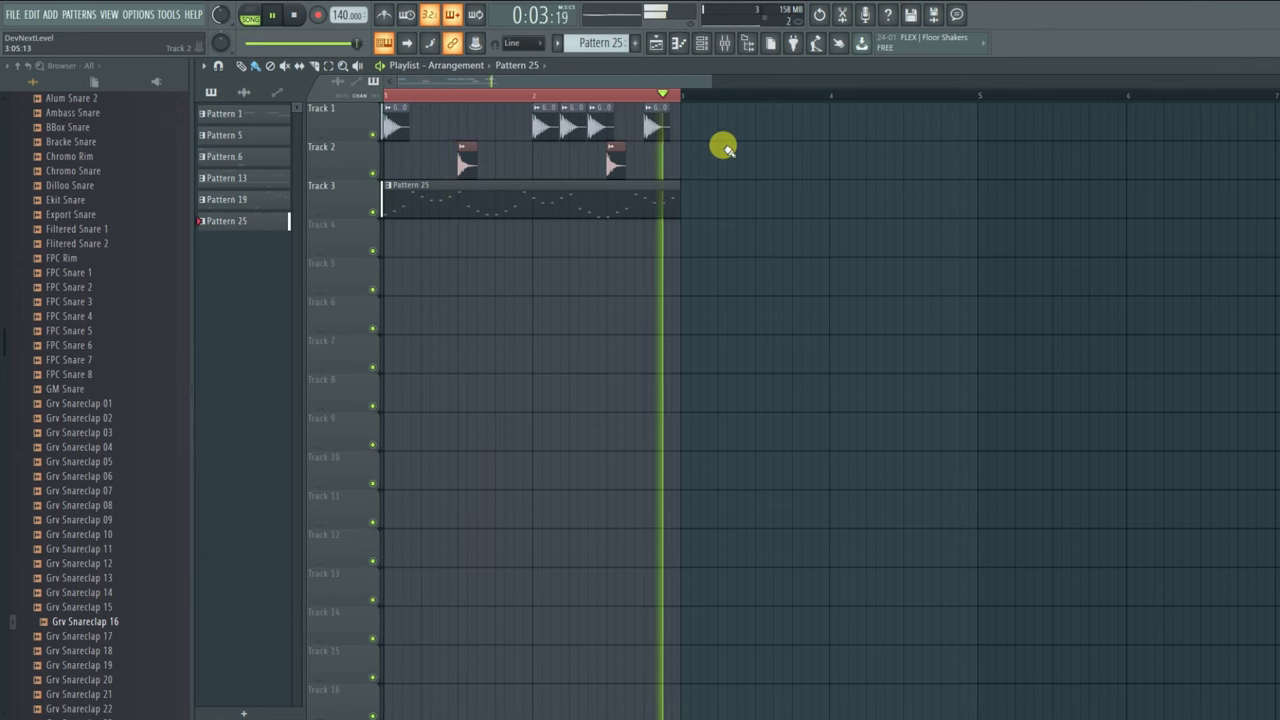
pyautogui.press('space')
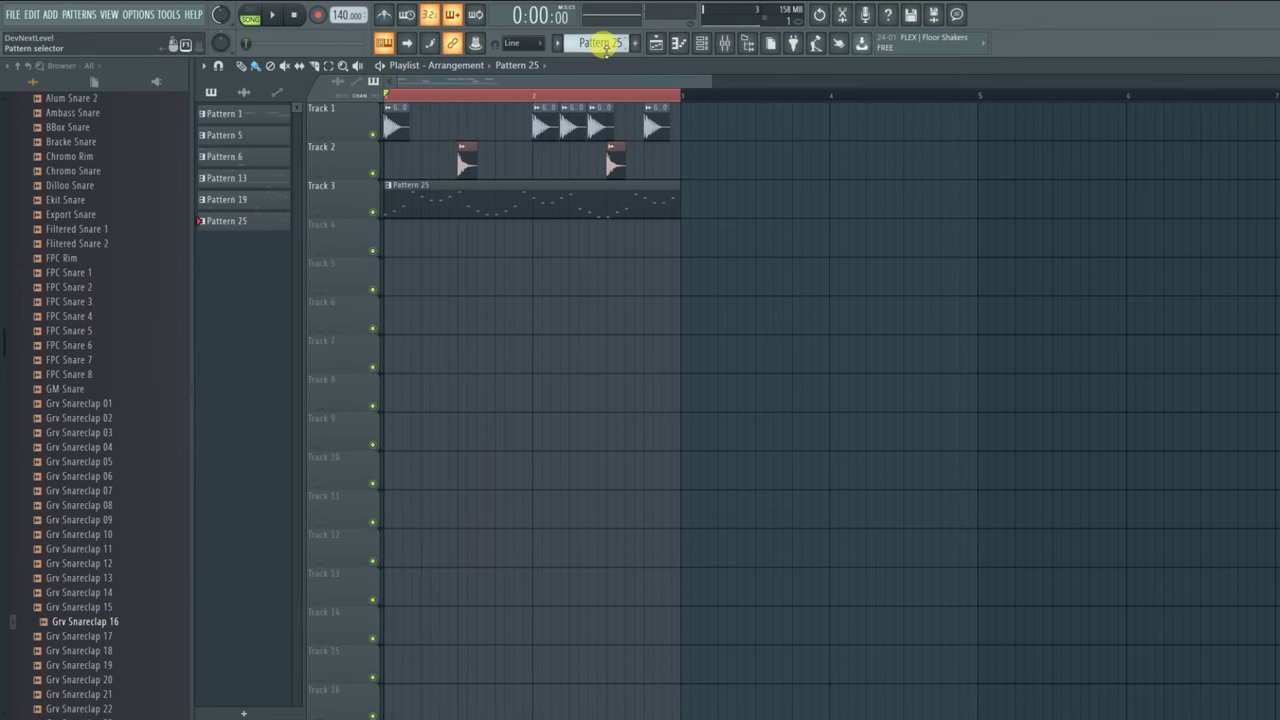
# - Switch to the empty Pattern 32, add a GMS synth channel and close its plugin window
pyautogui.moveTo(606, 50); pyautogui.dragTo(606, 43)
pyautogui.click(704, 46)
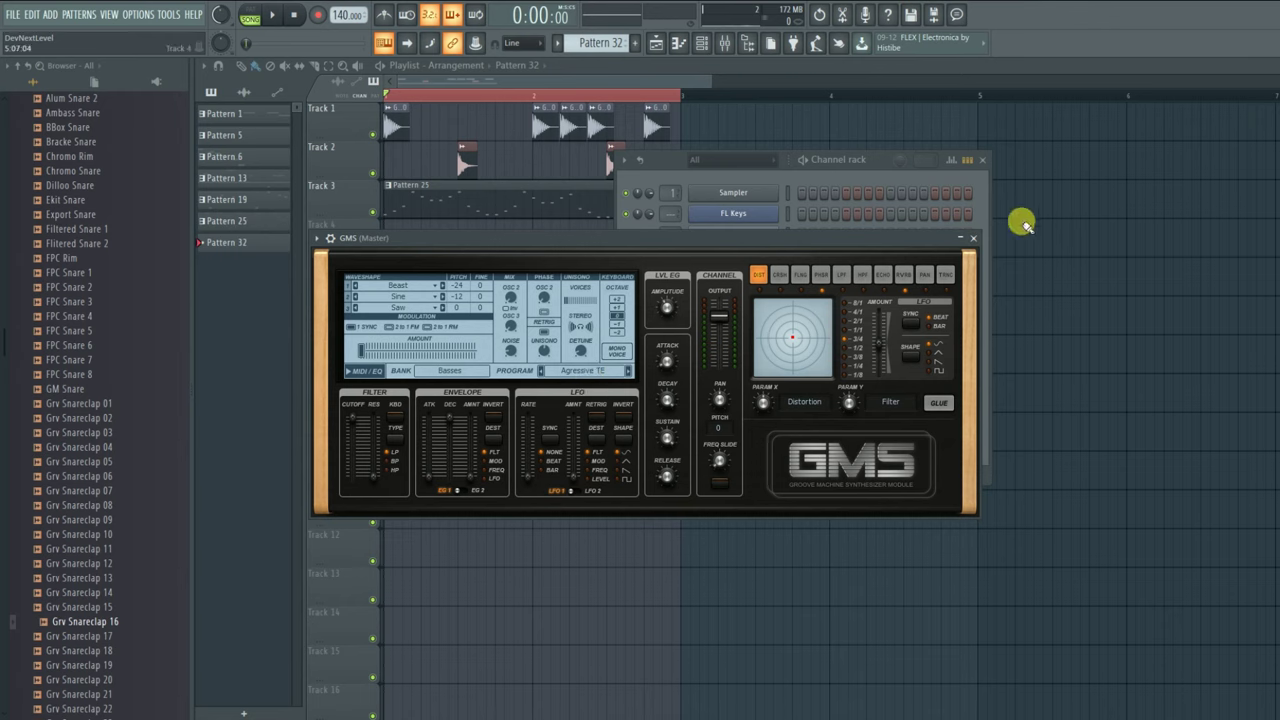
pyautogui.click(973, 238)
# - Open the GMS channel's piano roll in Pattern 32 and place a short E6 note at 1:04
pyautogui.rightClick(738, 443)
pyautogui.click(784, 443)
pyautogui.moveTo(316, 363); pyautogui.dragTo(244, 285)
pyautogui.moveTo(252, 222); pyautogui.dragTo(340, 220)
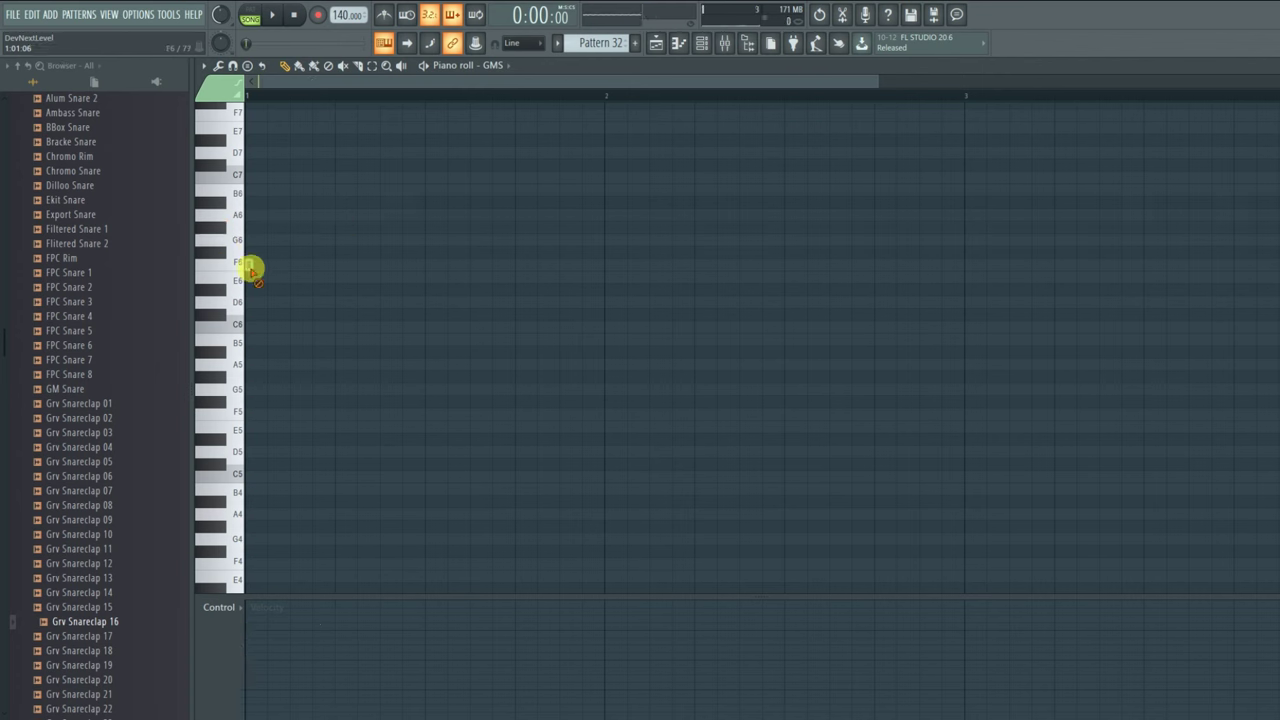
pyautogui.click(315, 279)
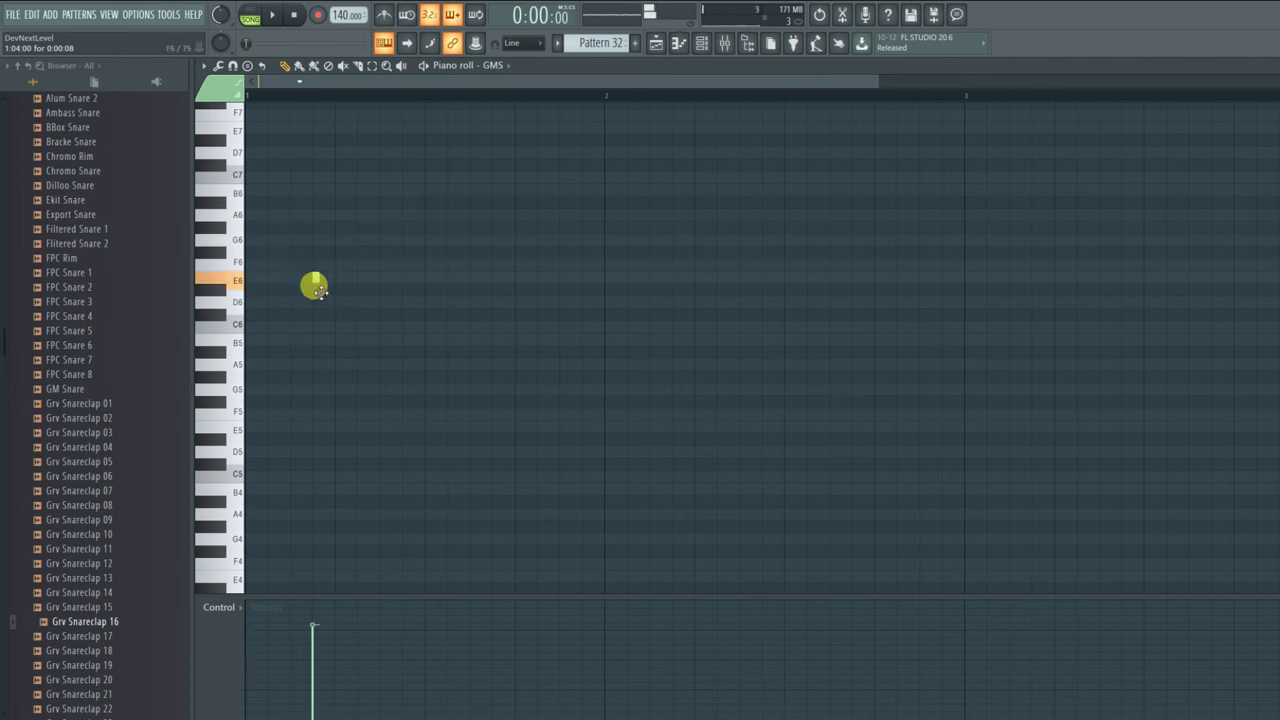
# - Place Pattern 32 at the start of Track 4 in the playlist and play the loop
pyautogui.click(652, 42)
pyautogui.click(480, 246)
pyautogui.moveTo(480, 246); pyautogui.dragTo(380, 246)
pyautogui.press('space')
pyautogui.press('space')
# - Reopen Pattern 32's piano roll, move the GMS note to F6 at 1:05 and play the loop
pyautogui.doubleClick(414, 246)
pyautogui.moveTo(316, 282)
pyautogui.mouseDown()
pyautogui.moveTo(314, 260)
pyautogui.moveTo(334, 266)
pyautogui.mouseUp()
pyautogui.press('space')
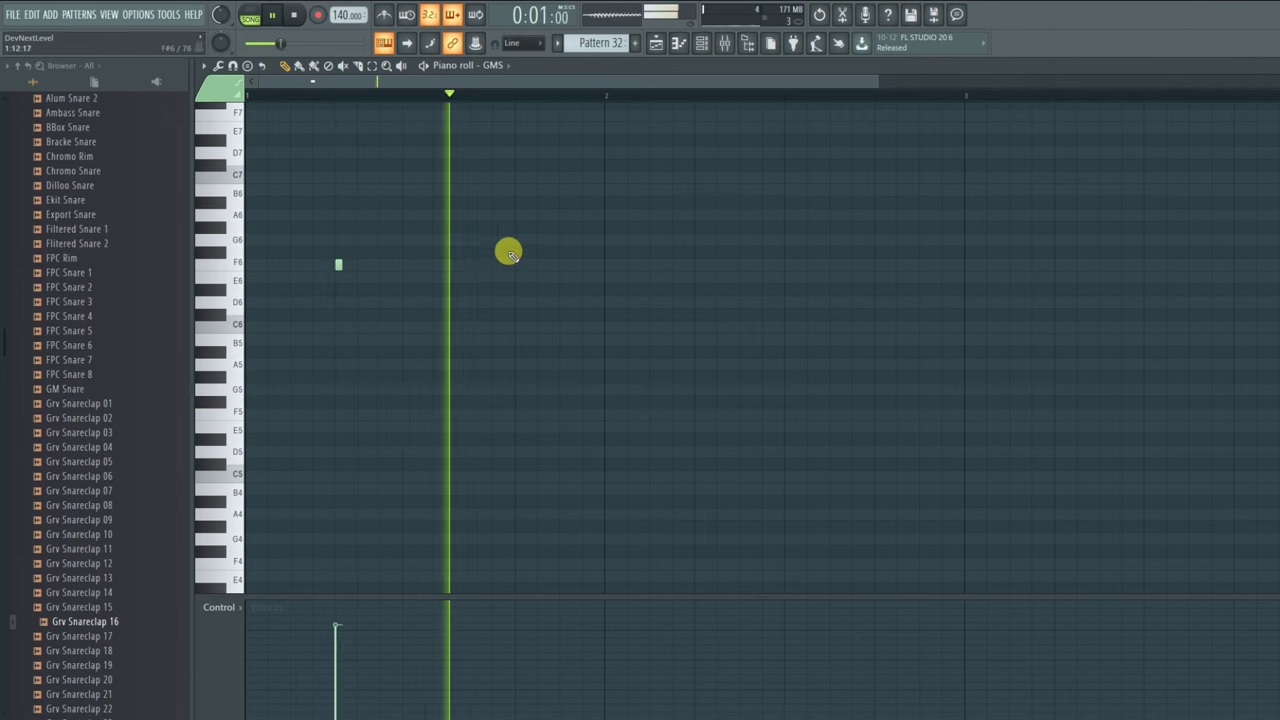
pyautogui.press('space')
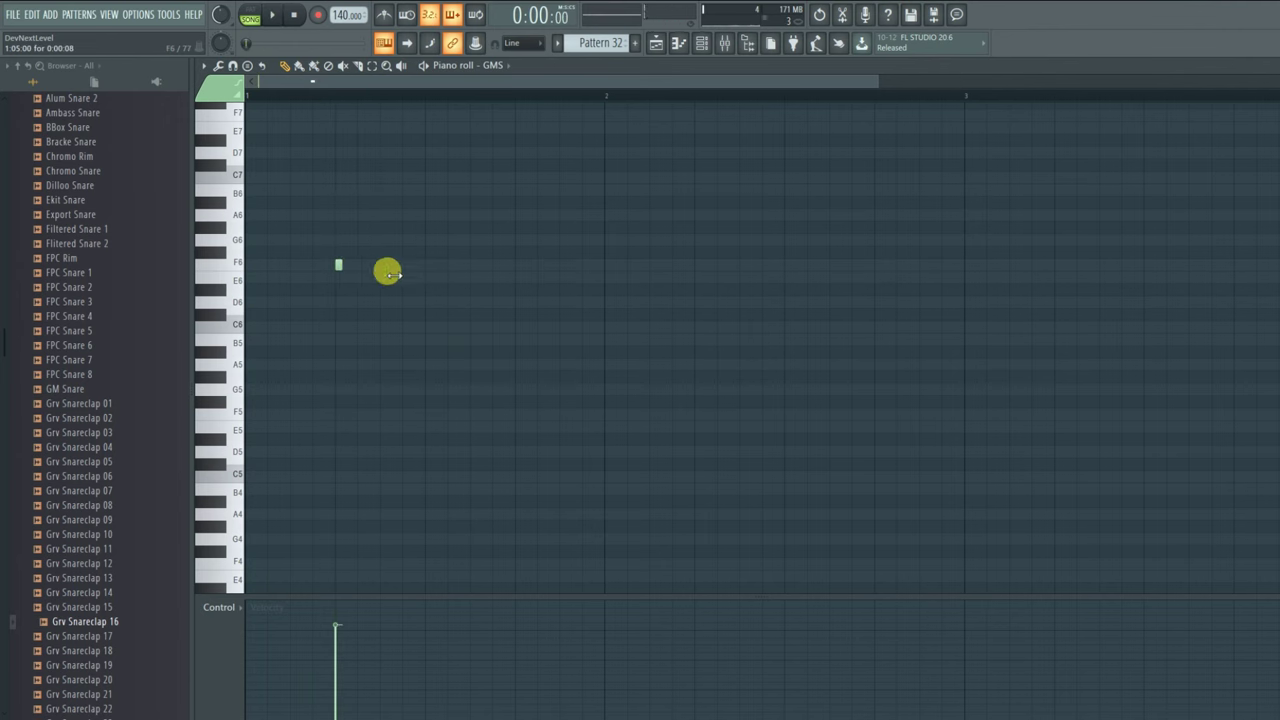
# - Lengthen the F6 note to four steps, add a D#6 note of the same length at 1:13 and play the loop
pyautogui.moveTo(390, 274); pyautogui.dragTo(425, 280)
pyautogui.click(516, 290)
pyautogui.press('space')
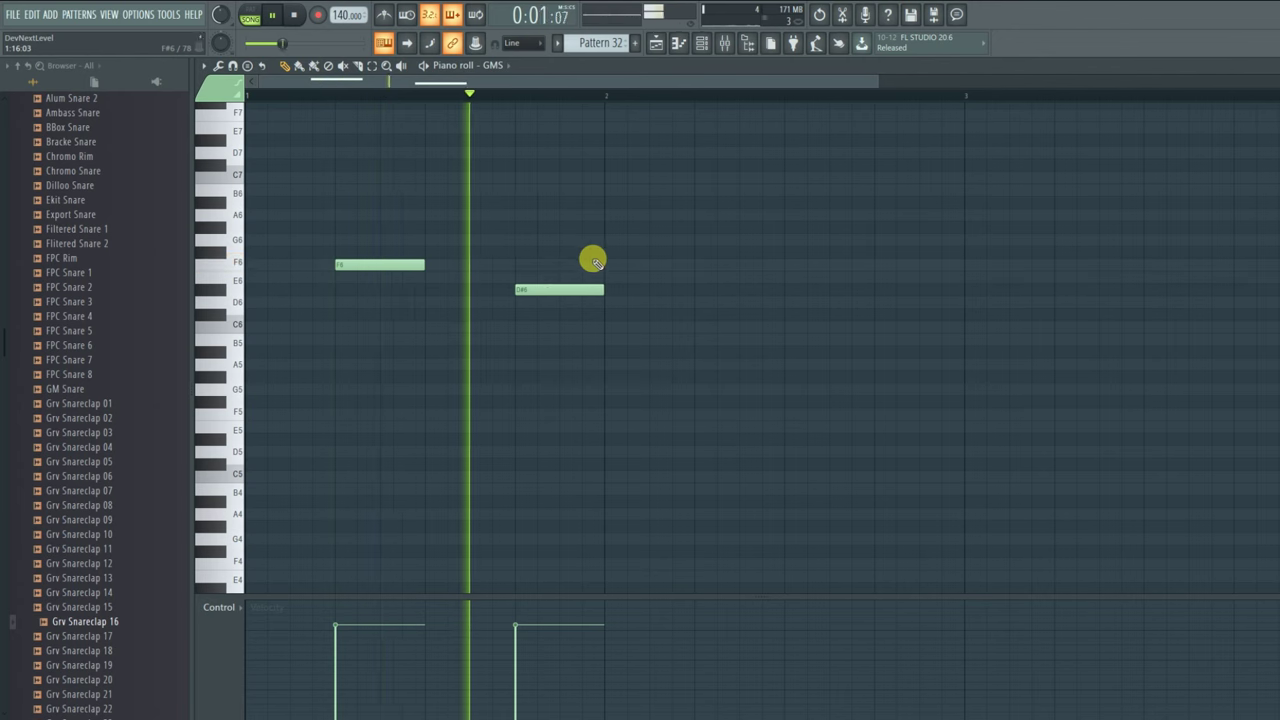
pyautogui.press('space')
# - Add four-step GMS notes C#6 at 2:05 and D#6 at 2:13, and play the loop
pyautogui.click(694, 314)
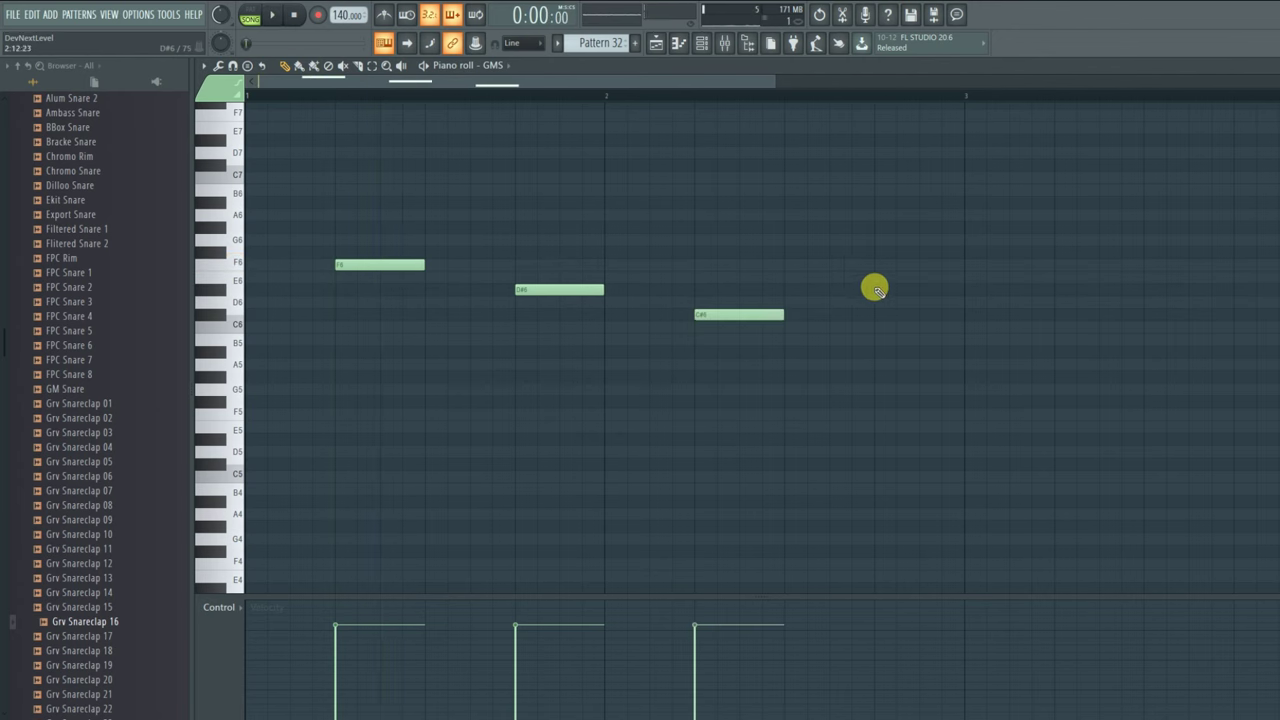
pyautogui.click(875, 290)
pyautogui.press('space')
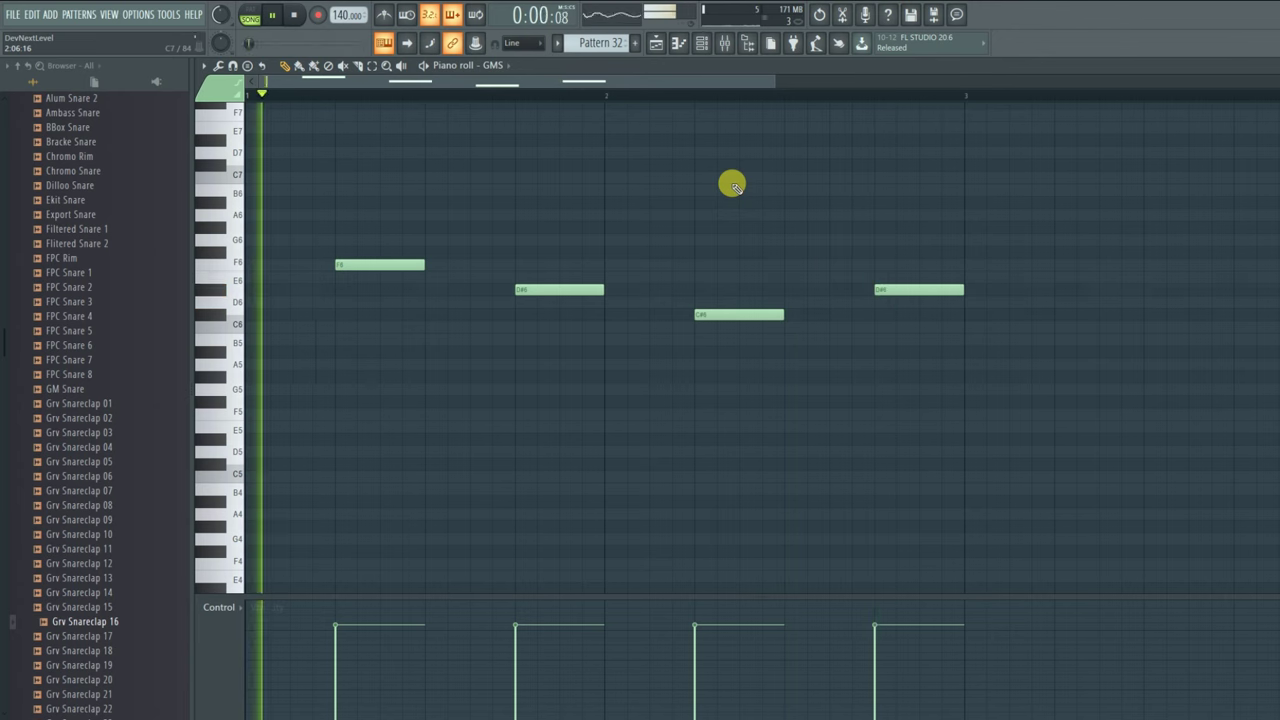
pyautogui.press('space')
# - Transpose all four GMS notes down one octave while listening to the loop
pyautogui.moveTo(393, 210); pyautogui.dragTo(1025, 377)
pyautogui.hotkey('ctrl', 'Down')
pyautogui.hotkey('ctrl', 'Down')
pyautogui.press('space')
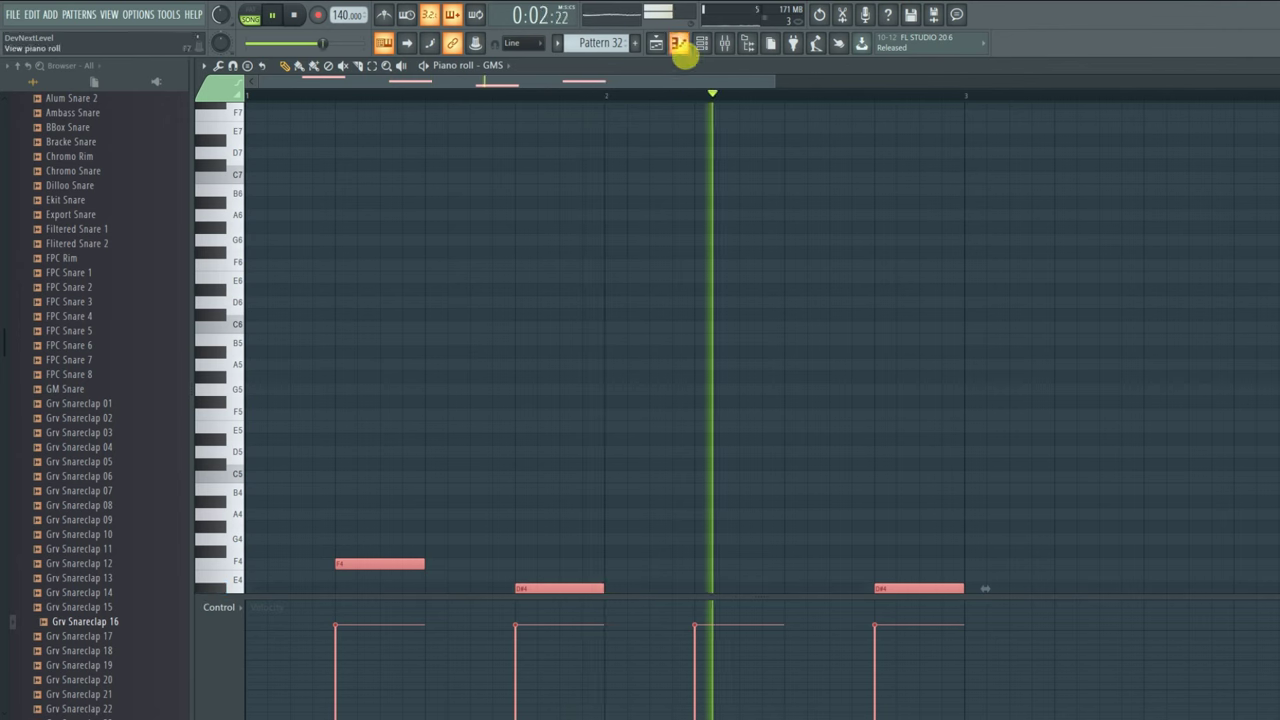
pyautogui.hotkey('ctrl', 'Up')
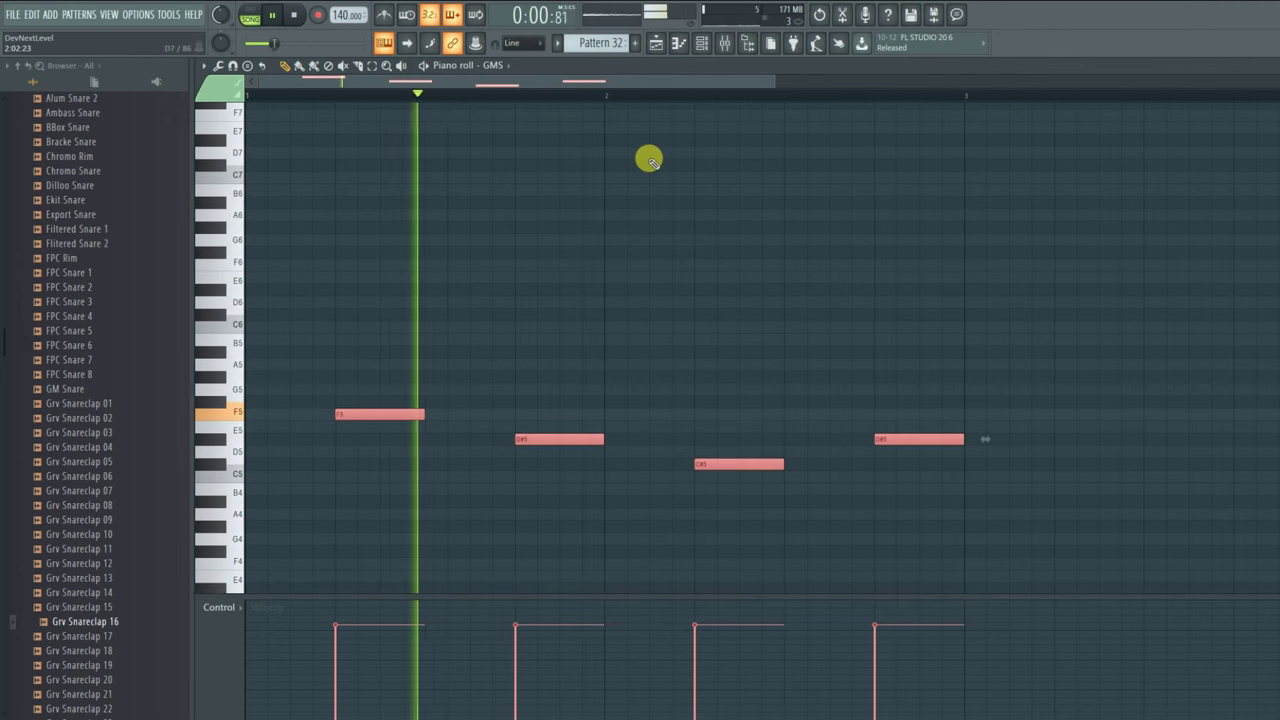
# - Route the GMS channel to mixer Insert 21 and arrange the channel rack beside that insert's Fruity peak controller
pyautogui.click(701, 42)
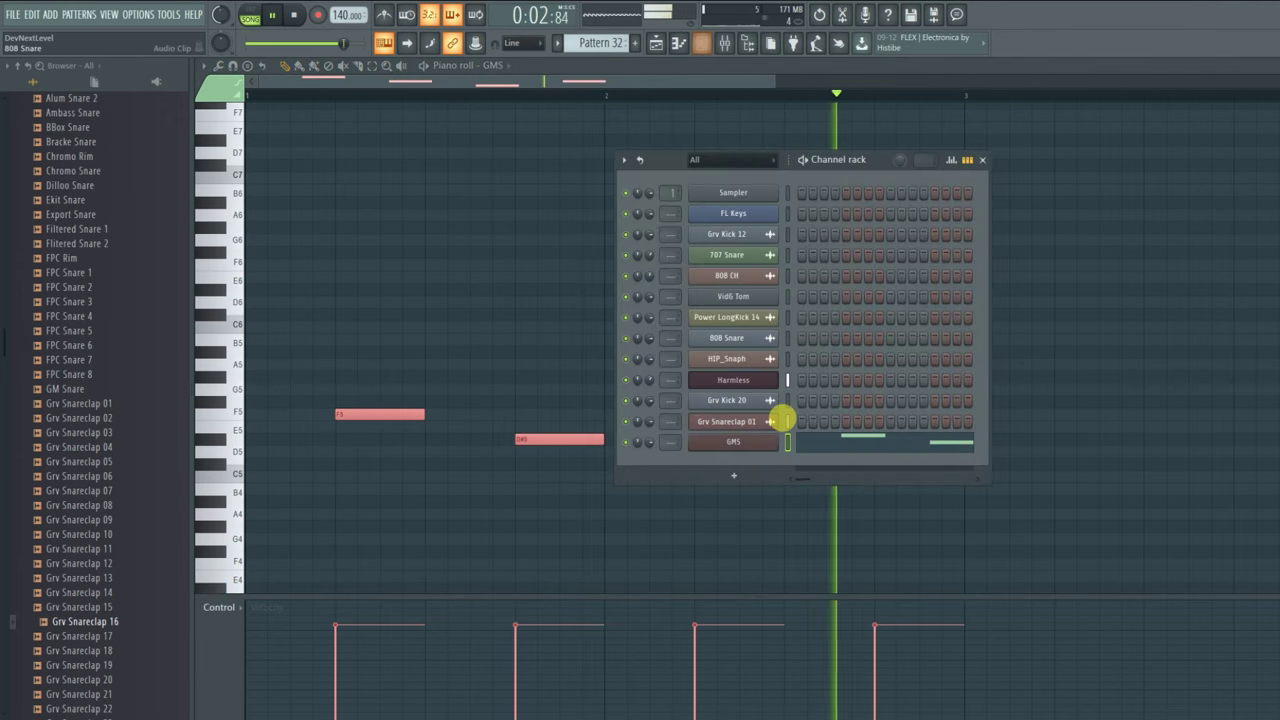
pyautogui.press('space')
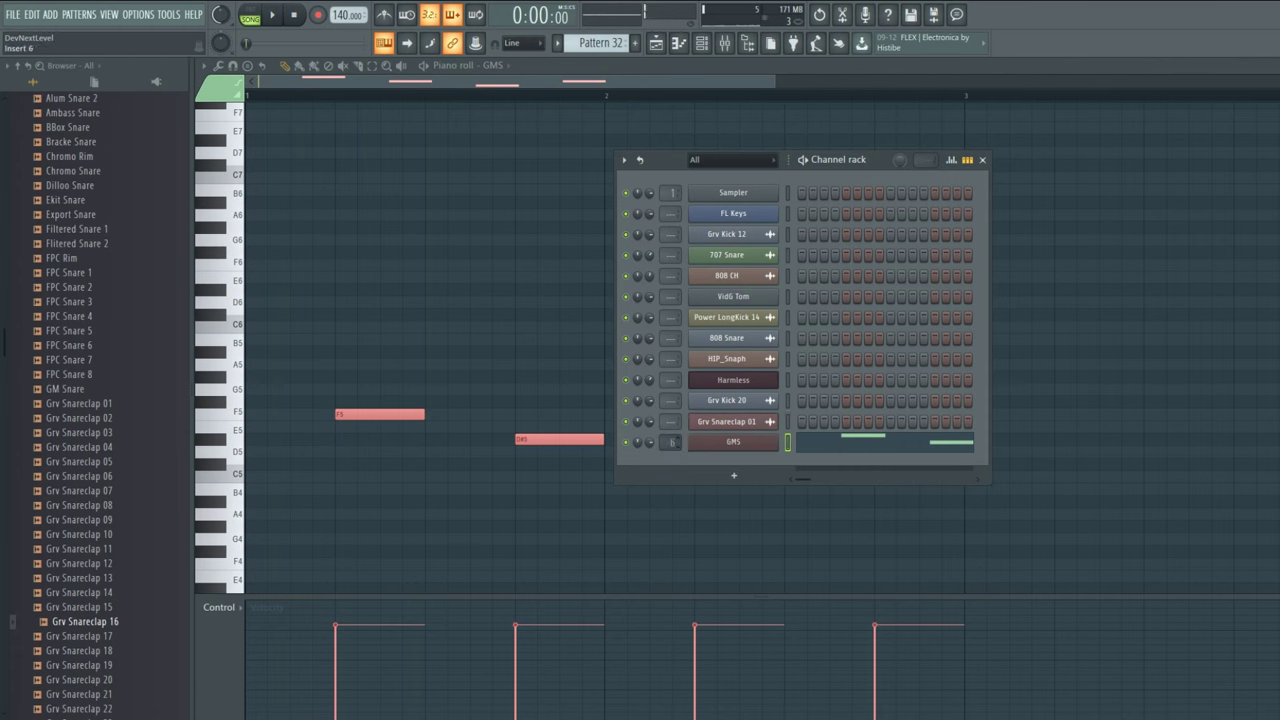
pyautogui.click(725, 42)
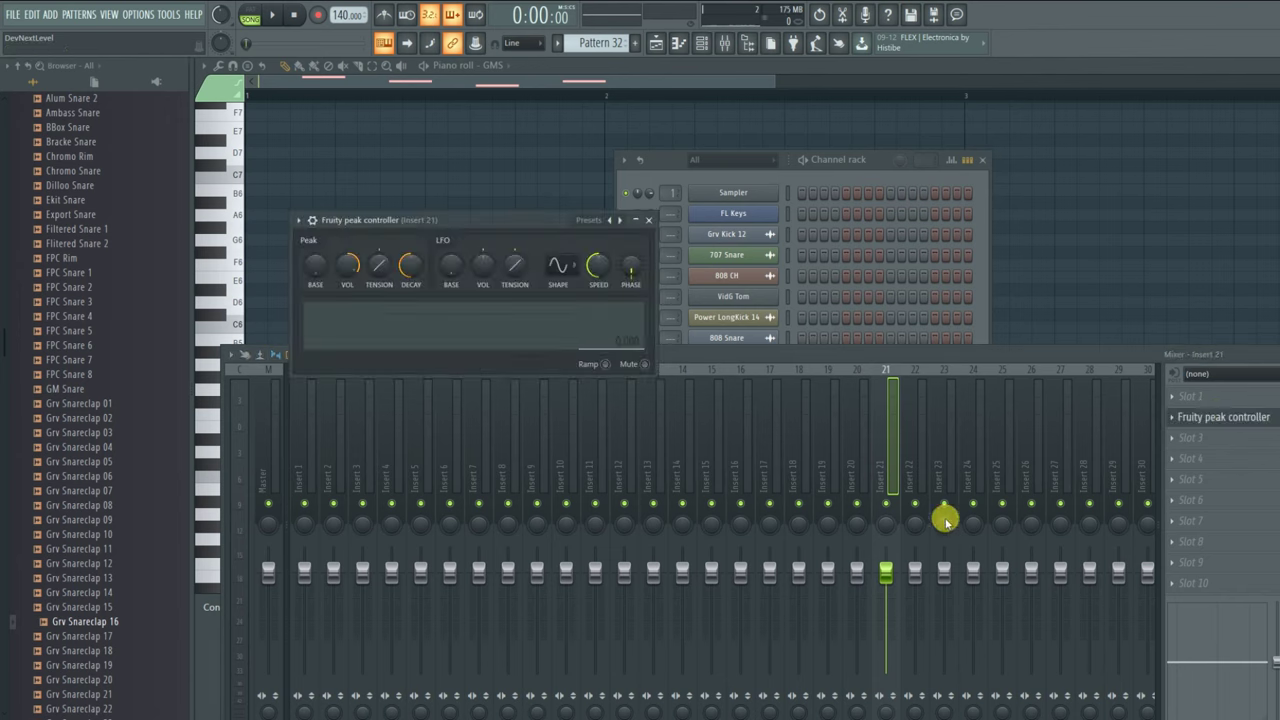
pyautogui.moveTo(500, 230); pyautogui.dragTo(468, 217)
pyautogui.moveTo(666, 166); pyautogui.dragTo(697, 44)
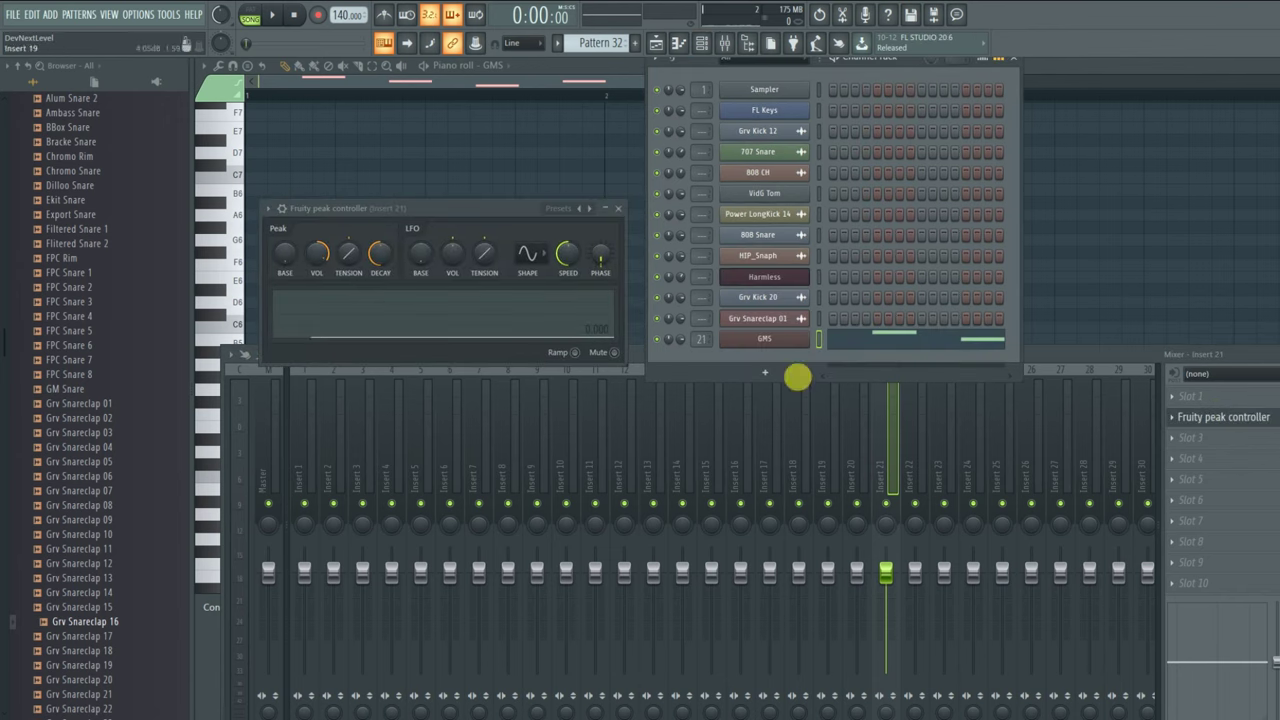
# - Link the GMS channel's volume to the internal controller Peak ctrl - LFO
pyautogui.rightClick(683, 344)
pyautogui.click(743, 451)
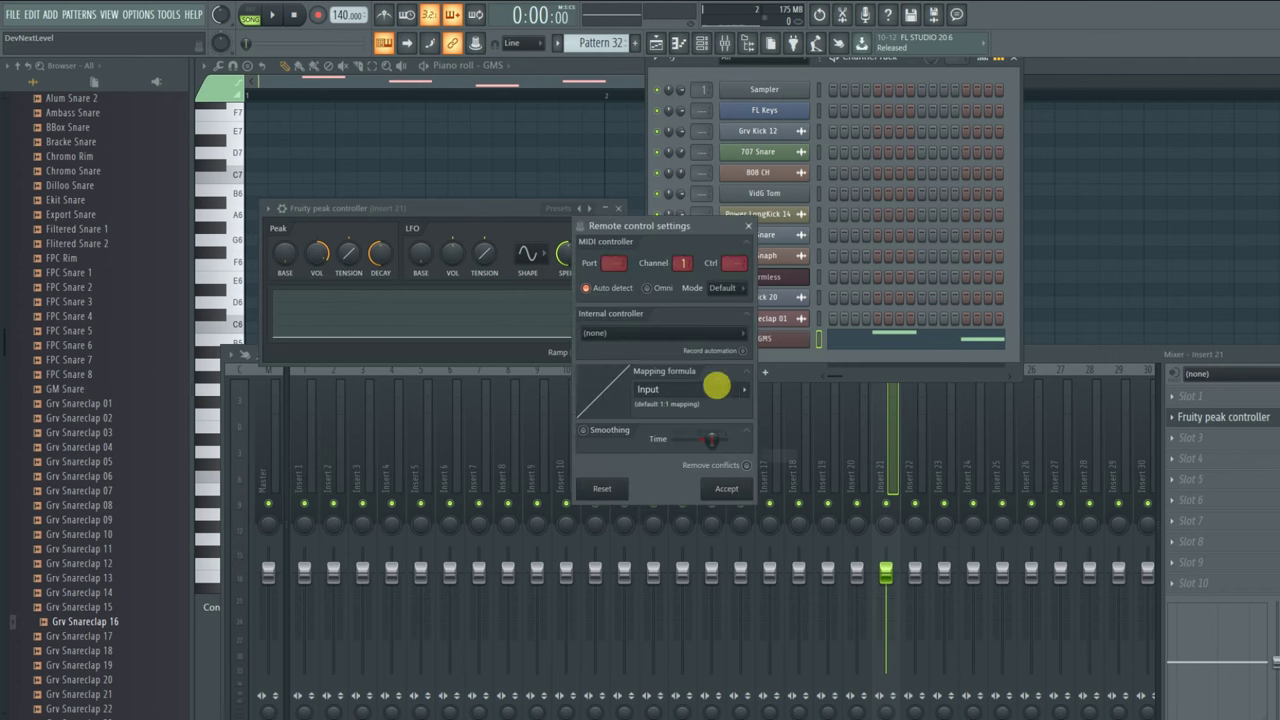
pyautogui.click(673, 343)
pyautogui.click(657, 406)
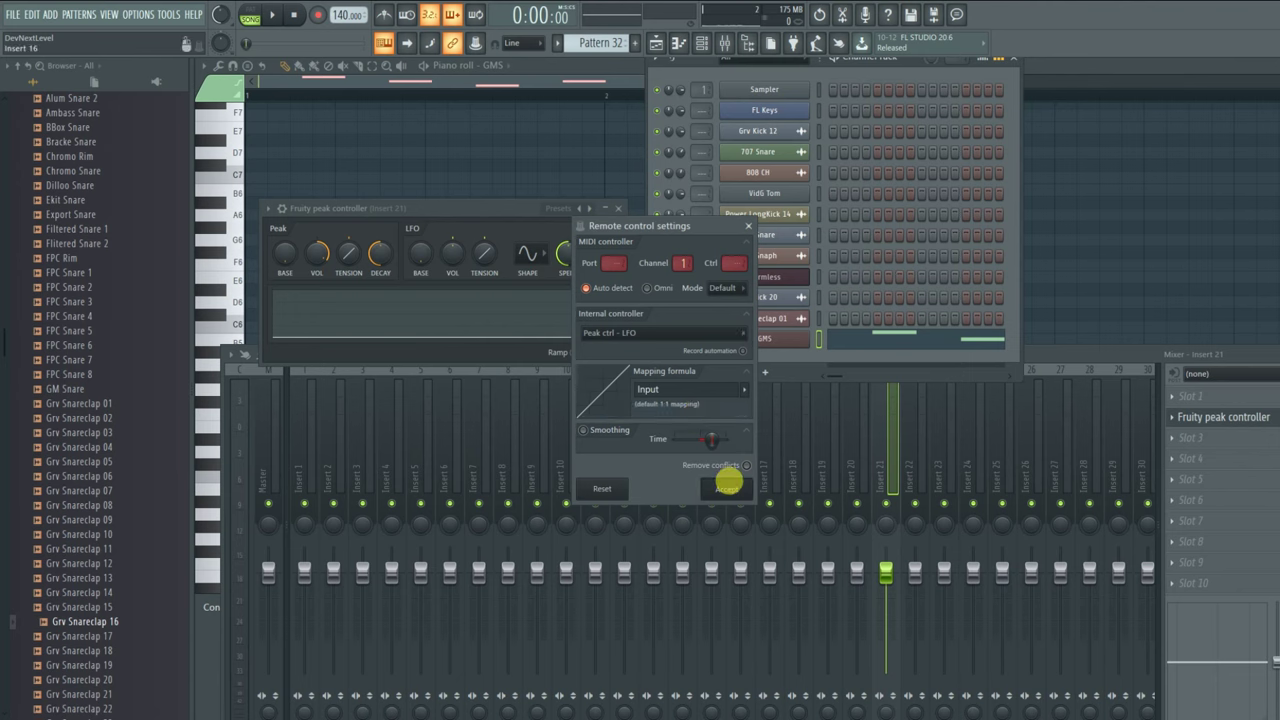
pyautogui.click(728, 486)
# - Raise the Fruity peak controller's LFO volume, choose a faster preset LFO speed and play the arrangement
pyautogui.moveTo(454, 261); pyautogui.dragTo(454, 212)
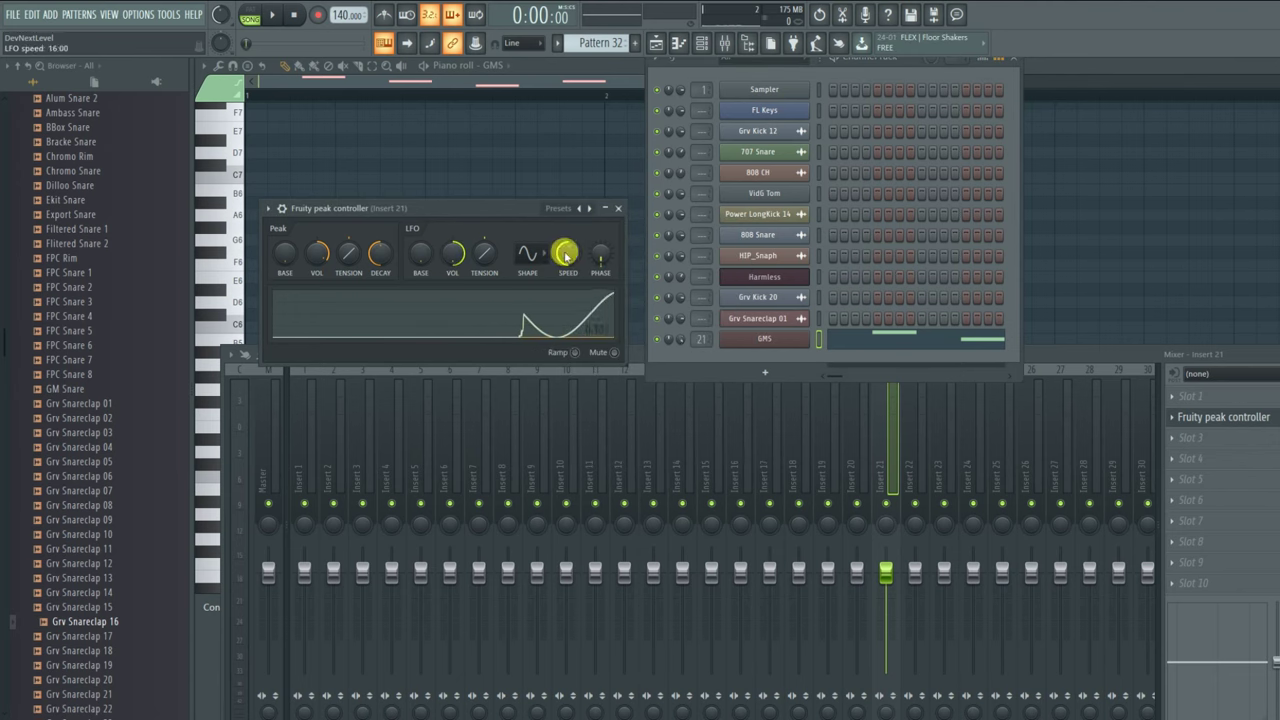
pyautogui.rightClick(566, 256)
pyautogui.moveTo(662, 274)
pyautogui.click(705, 290)
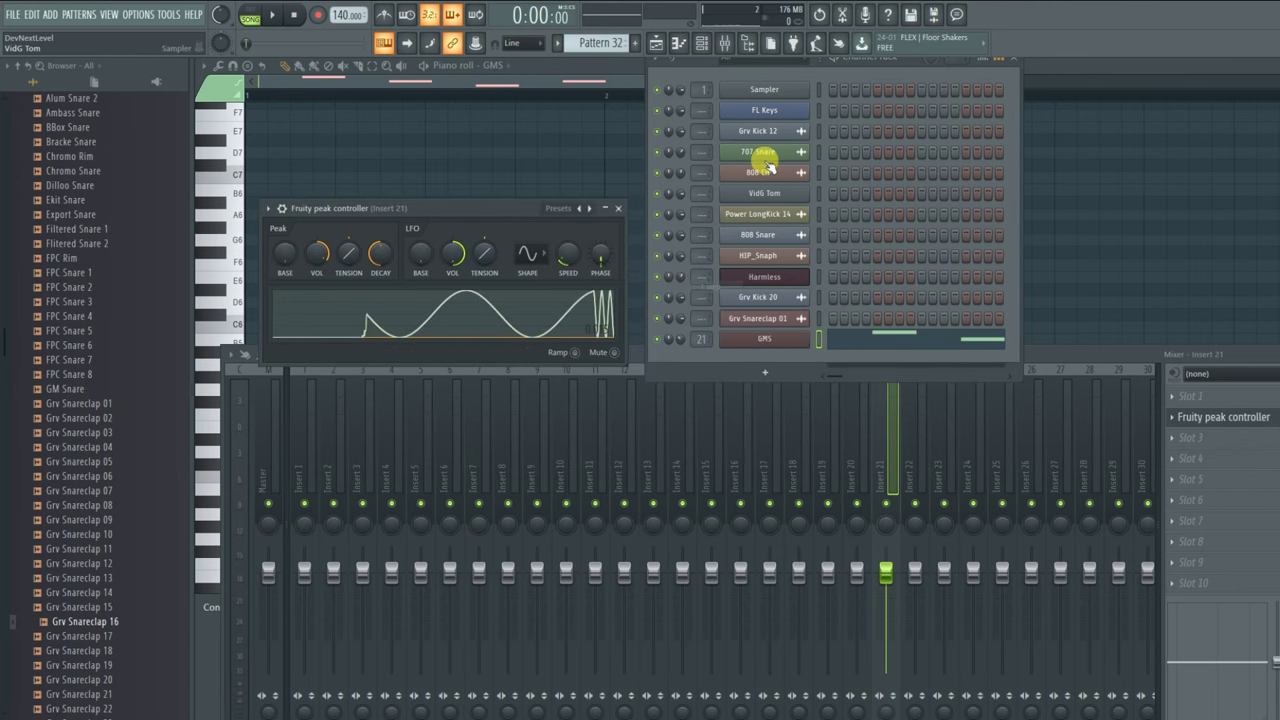
pyautogui.click(656, 43)
pyautogui.press('space')
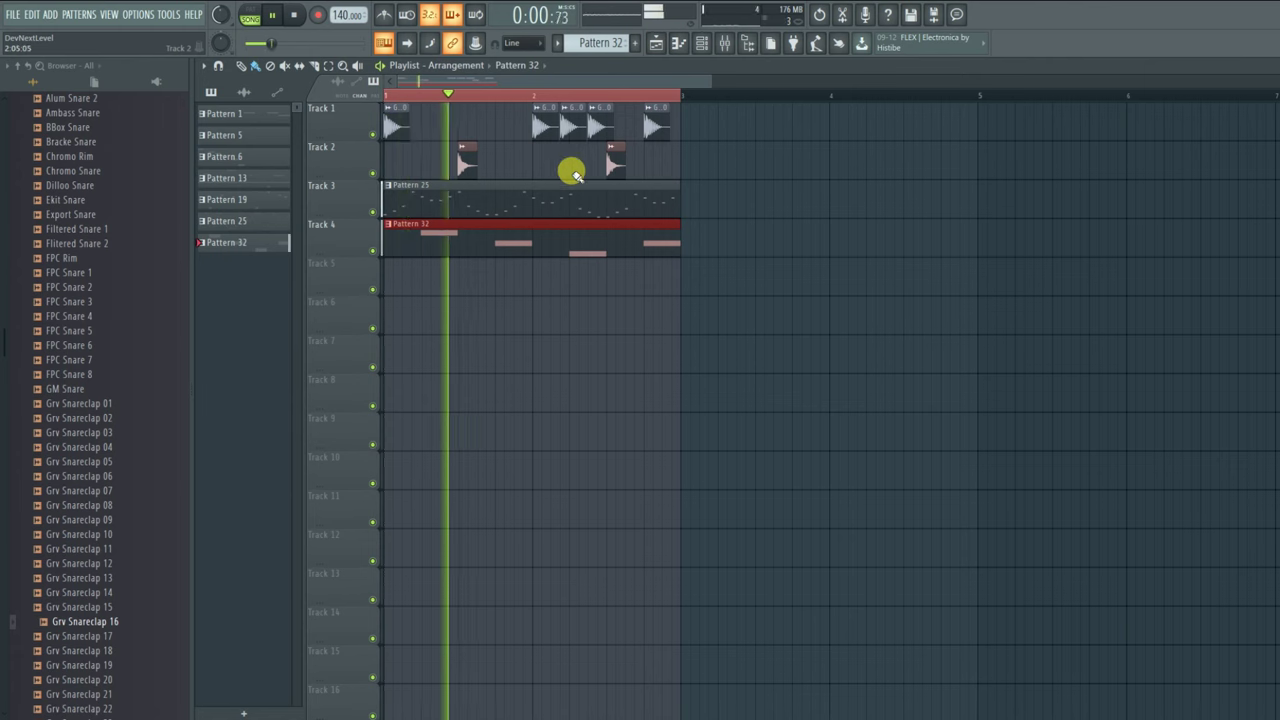
# - Bring up the mixer and channel rack and raise the Insert 21 fader slightly while the loop plays
pyautogui.click(726, 45)
pyautogui.click(705, 43)
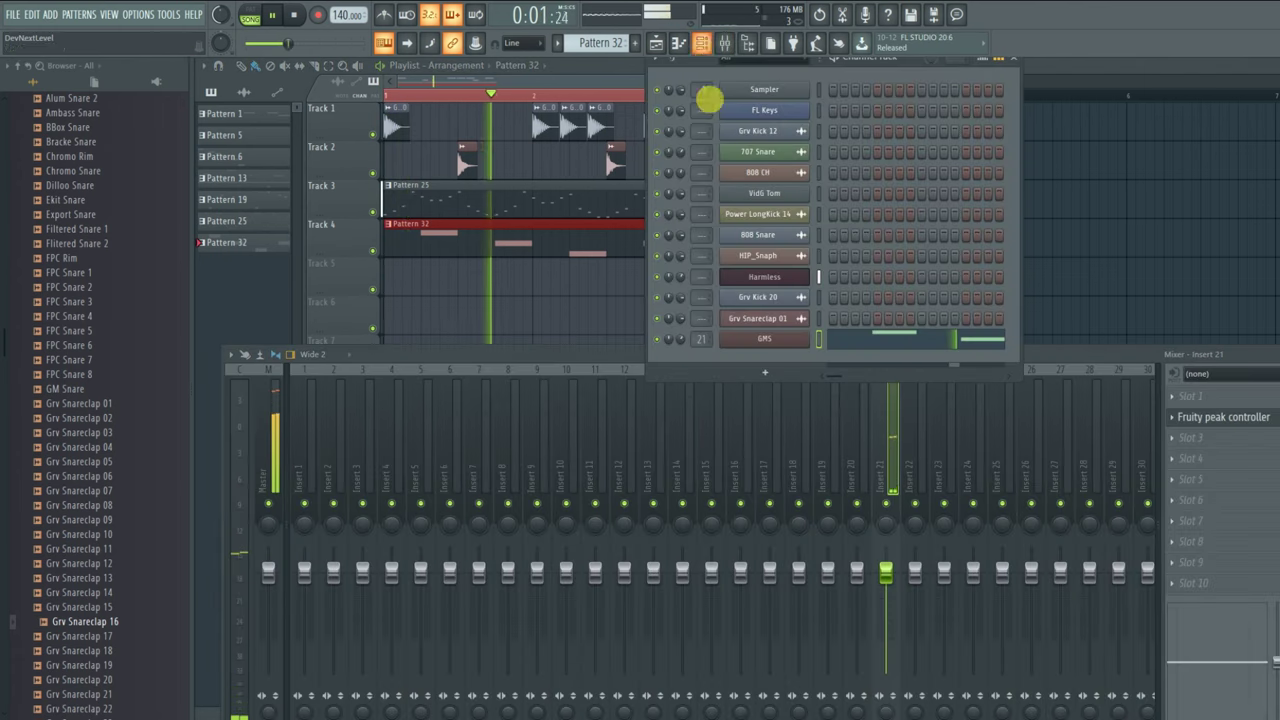
pyautogui.press('space')
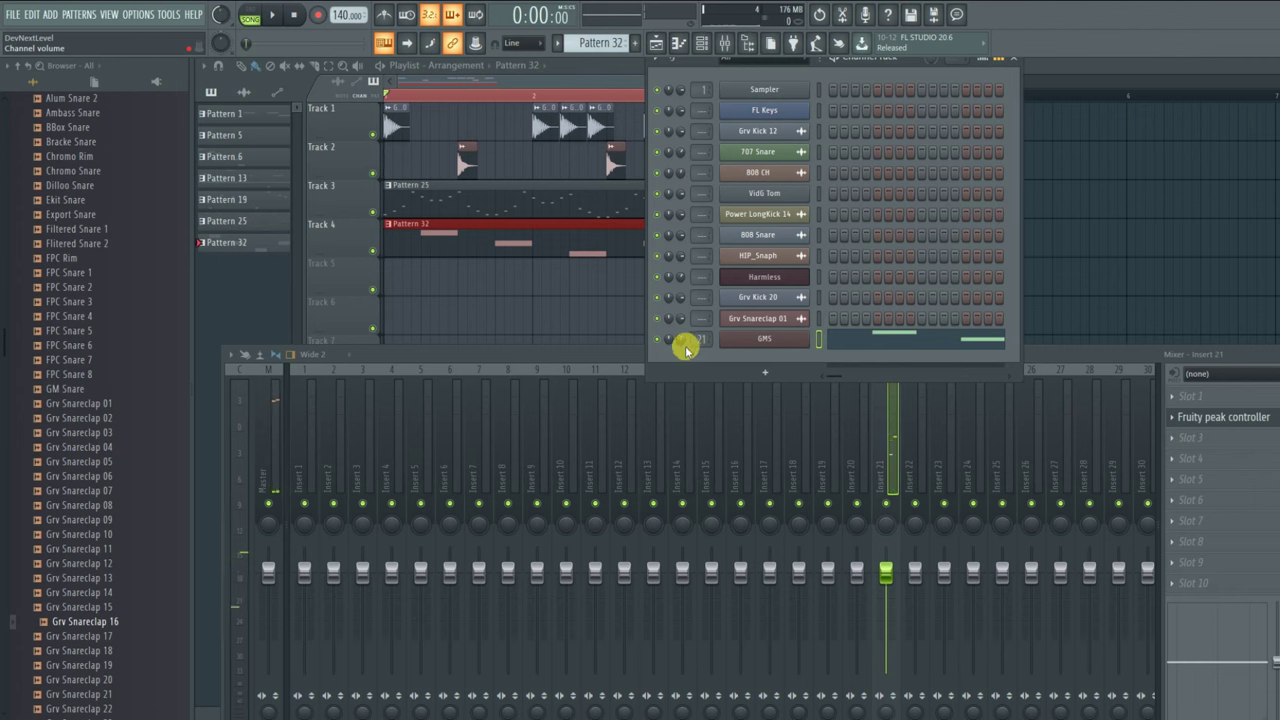
pyautogui.press('space')
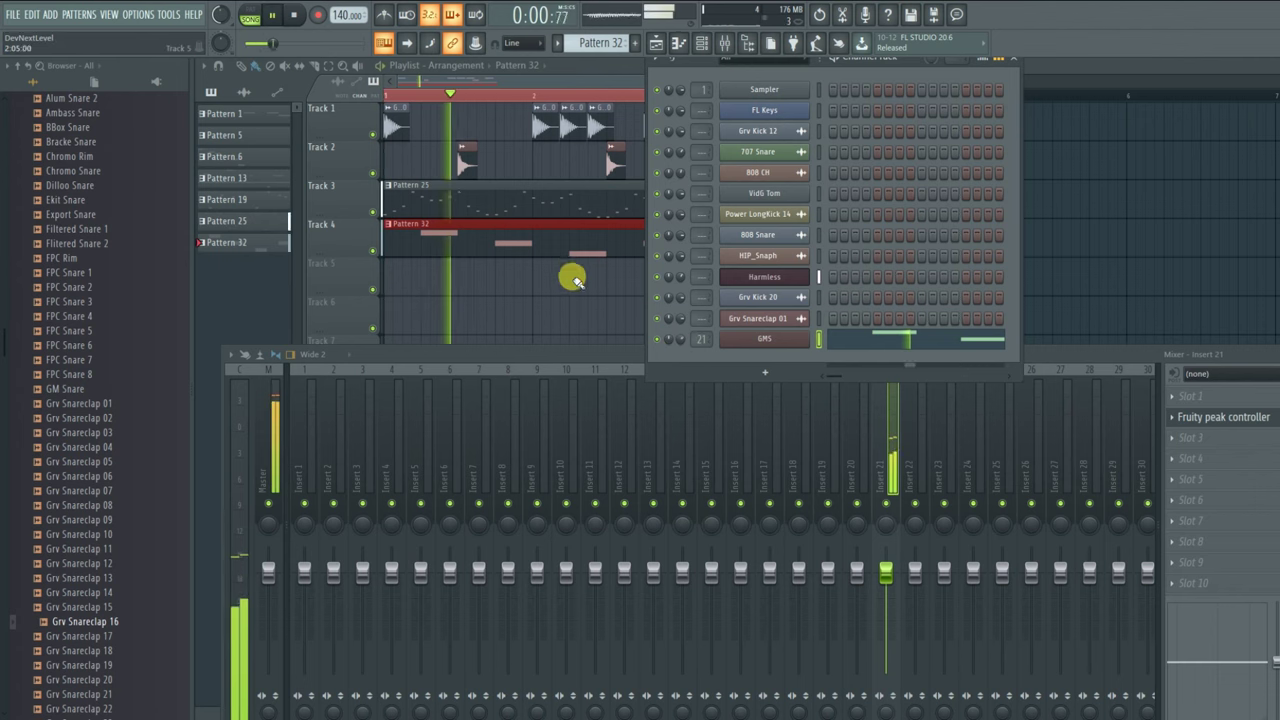
pyautogui.moveTo(889, 575); pyautogui.dragTo(887, 563)
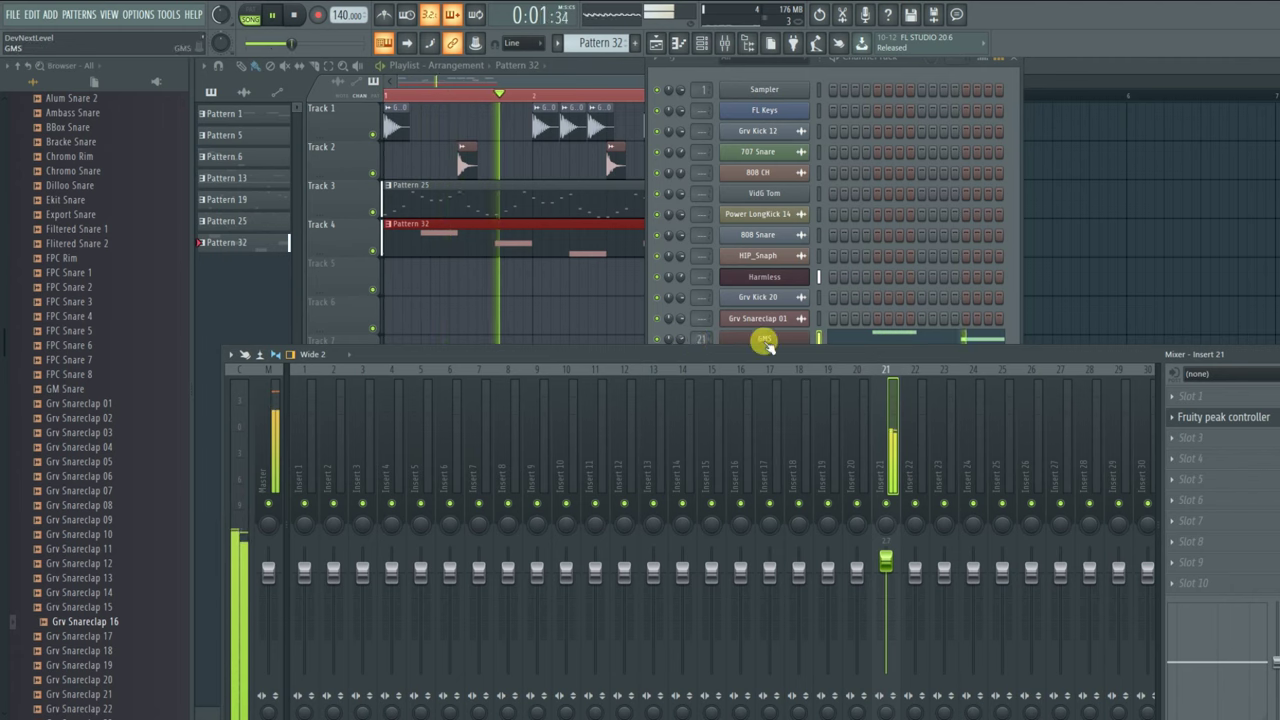
# - Choose another preset LFO speed for the Insert 21 Fruity peak controller and play the arrangement
pyautogui.press('space')
pyautogui.moveTo(763, 352); pyautogui.dragTo(763, 346)
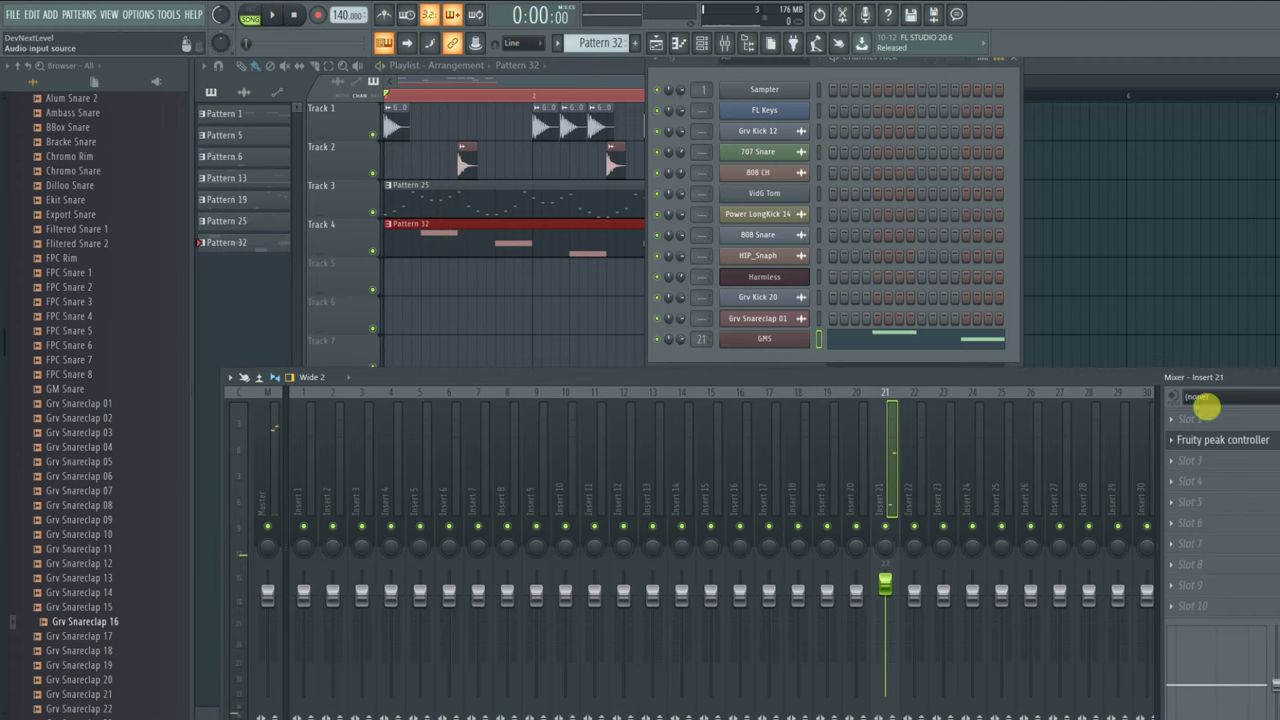
pyautogui.click(1224, 442)
pyautogui.rightClick(568, 256)
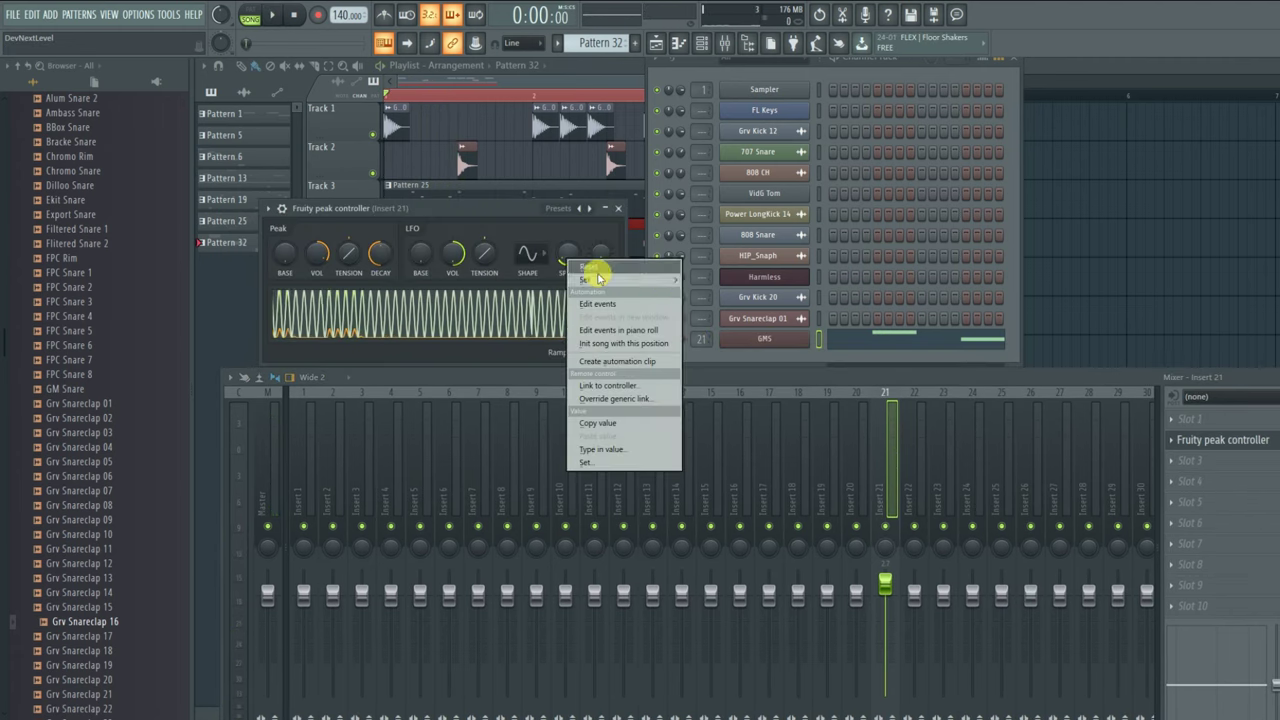
pyautogui.moveTo(650, 279)
pyautogui.click(710, 305)
pyautogui.press('space')
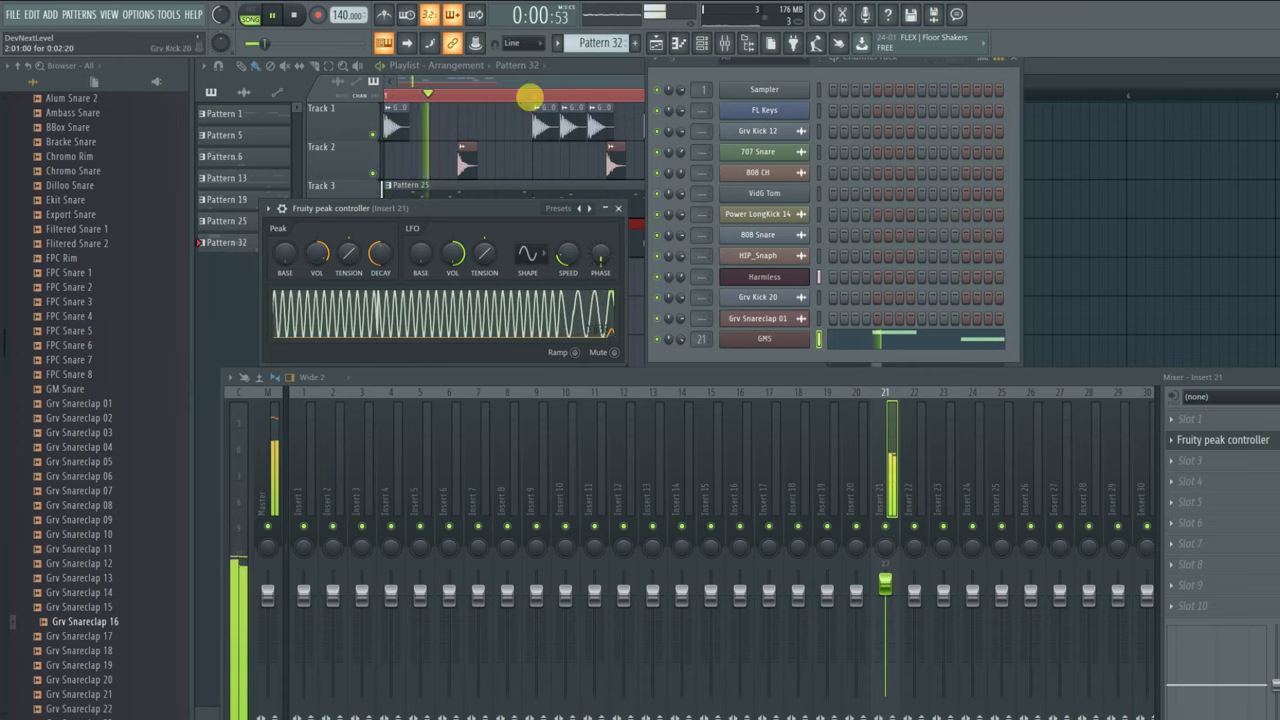
pyautogui.click(529, 88)
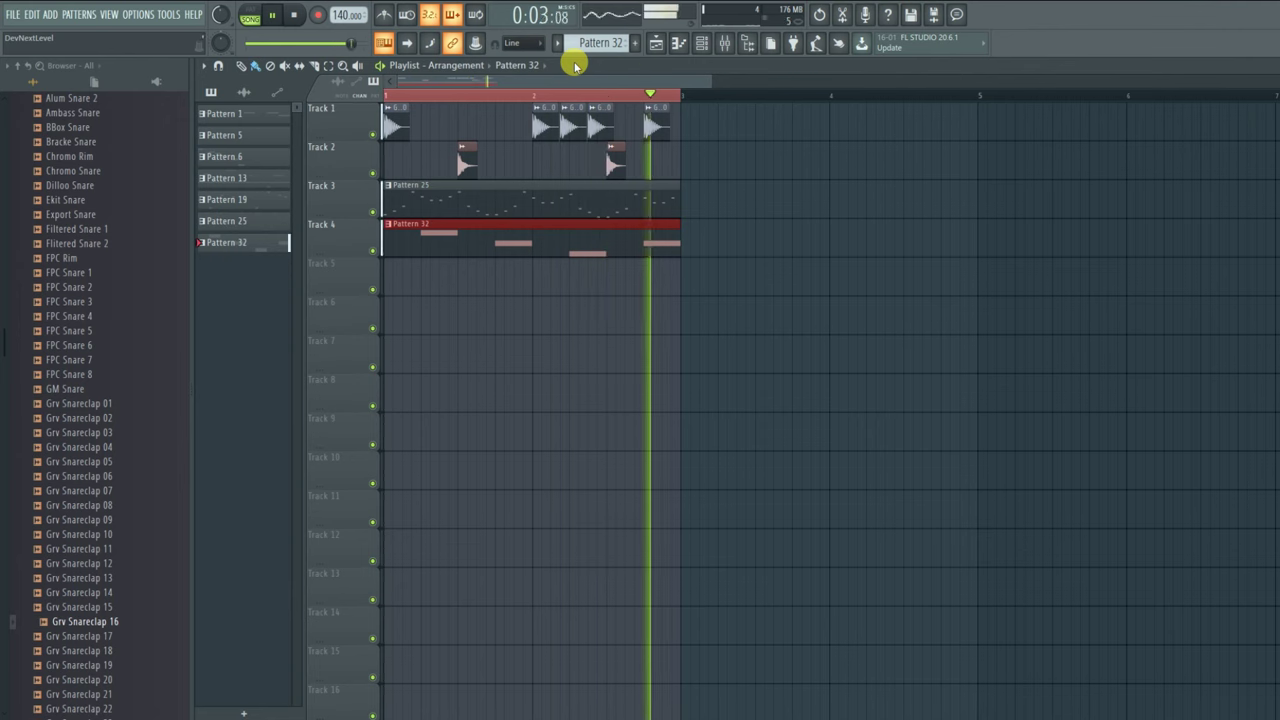
# - Delete the Pattern 25 and Pattern 32 clips and all kick and snareclap clips except the first of each
pyautogui.press('space')
pyautogui.rightClick(545, 203)
pyautogui.rightClick(570, 236)
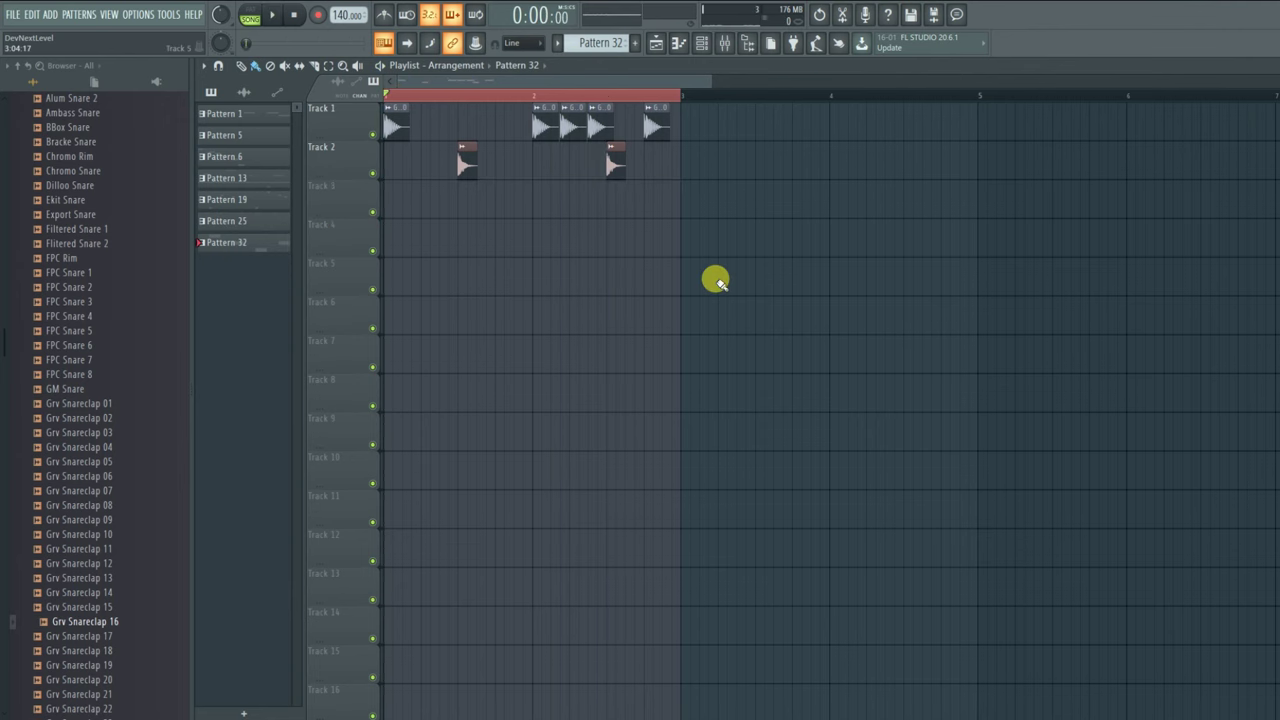
pyautogui.rightClick(538, 122)
pyautogui.rightClick(570, 122)
pyautogui.rightClick(598, 122)
pyautogui.rightClick(655, 122)
pyautogui.rightClick(613, 160)
# - Set the project tempo to 113 BPM
pyautogui.scroll(6, 850, 226)
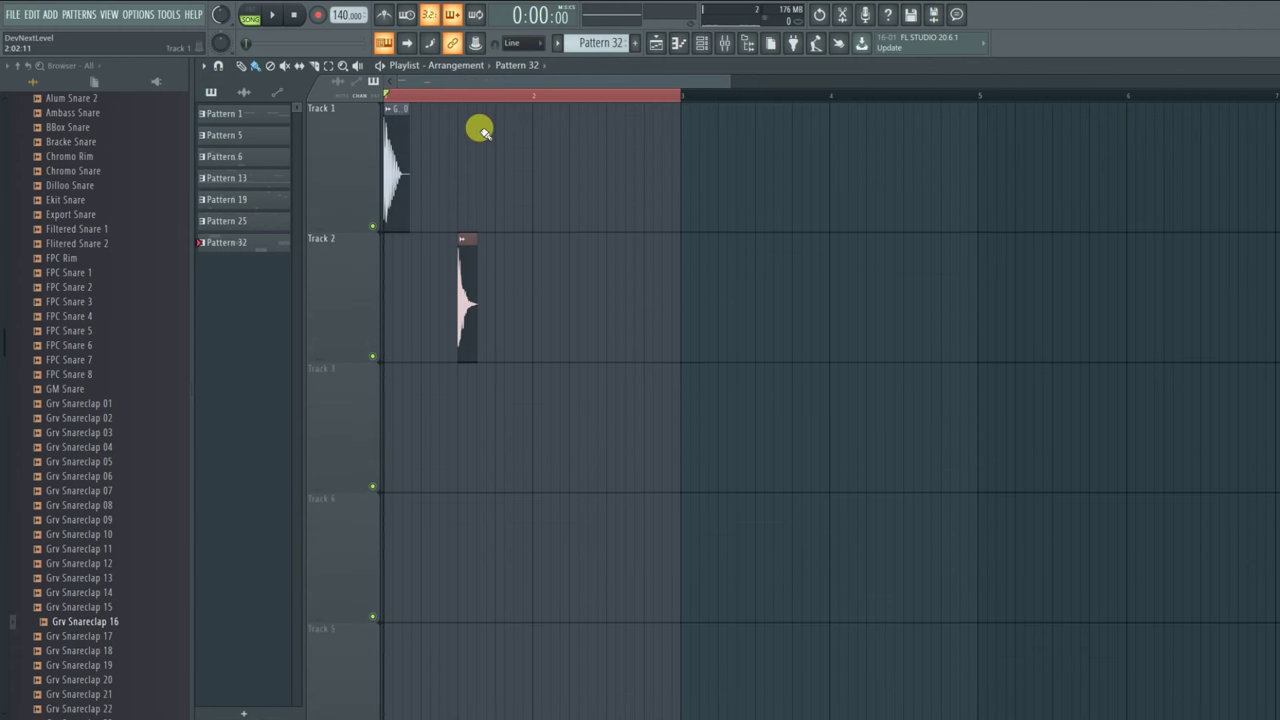
pyautogui.scroll(4, 388, 97)
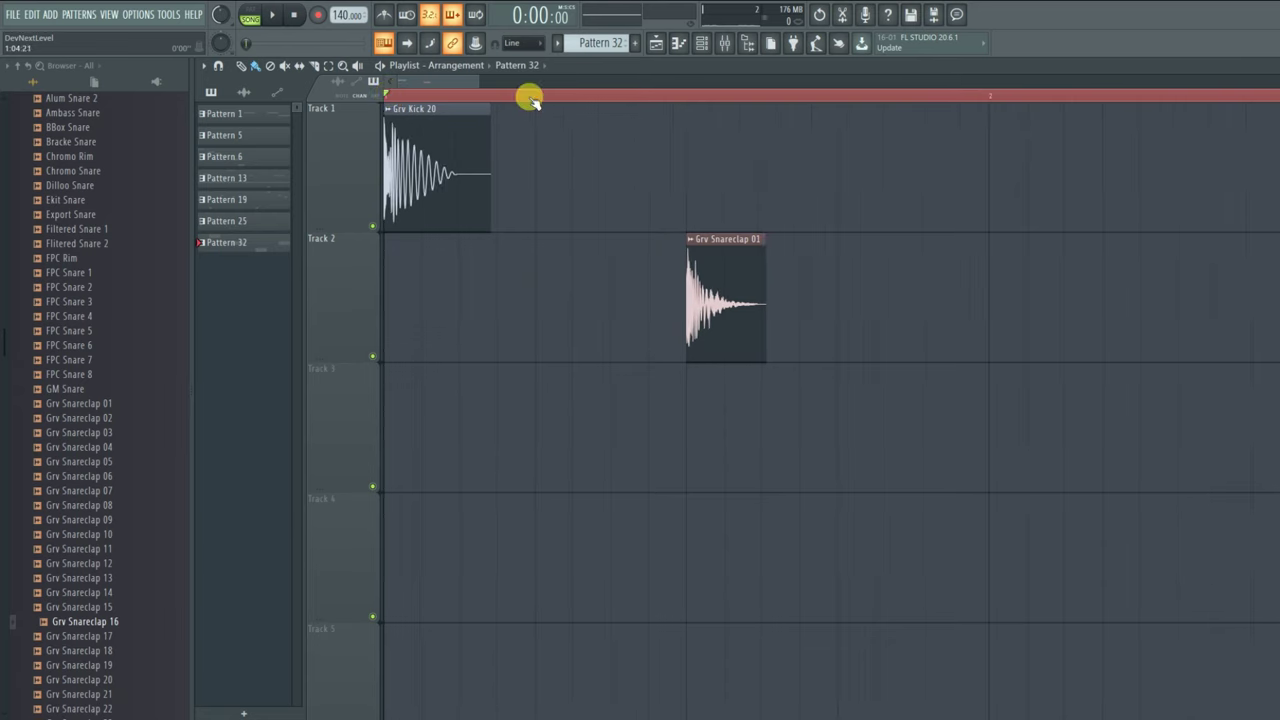
pyautogui.scroll(-1, 530, 97)
pyautogui.scroll(-1, 530, 97)
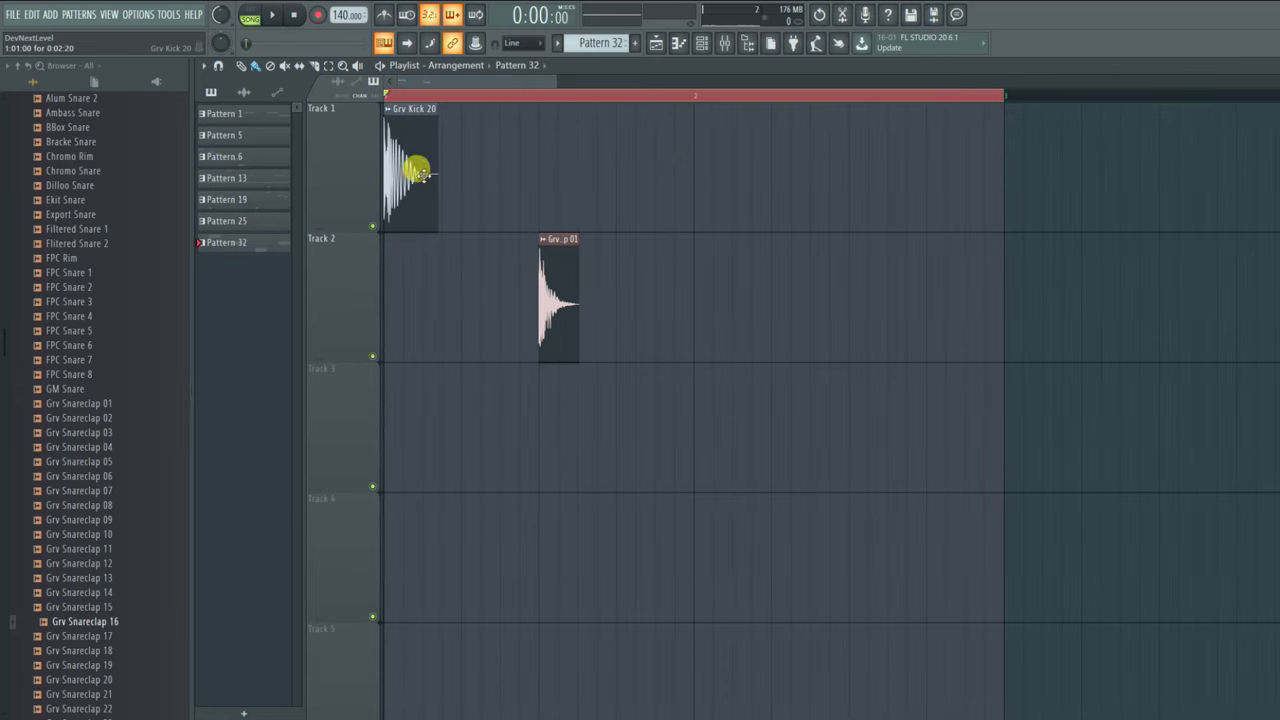
pyautogui.moveTo(414, 166)
pyautogui.mouseDown()
pyautogui.moveTo(433, 166)
pyautogui.moveTo(398, 152)
pyautogui.mouseUp()
pyautogui.moveTo(348, 17); pyautogui.dragTo(350, 75)
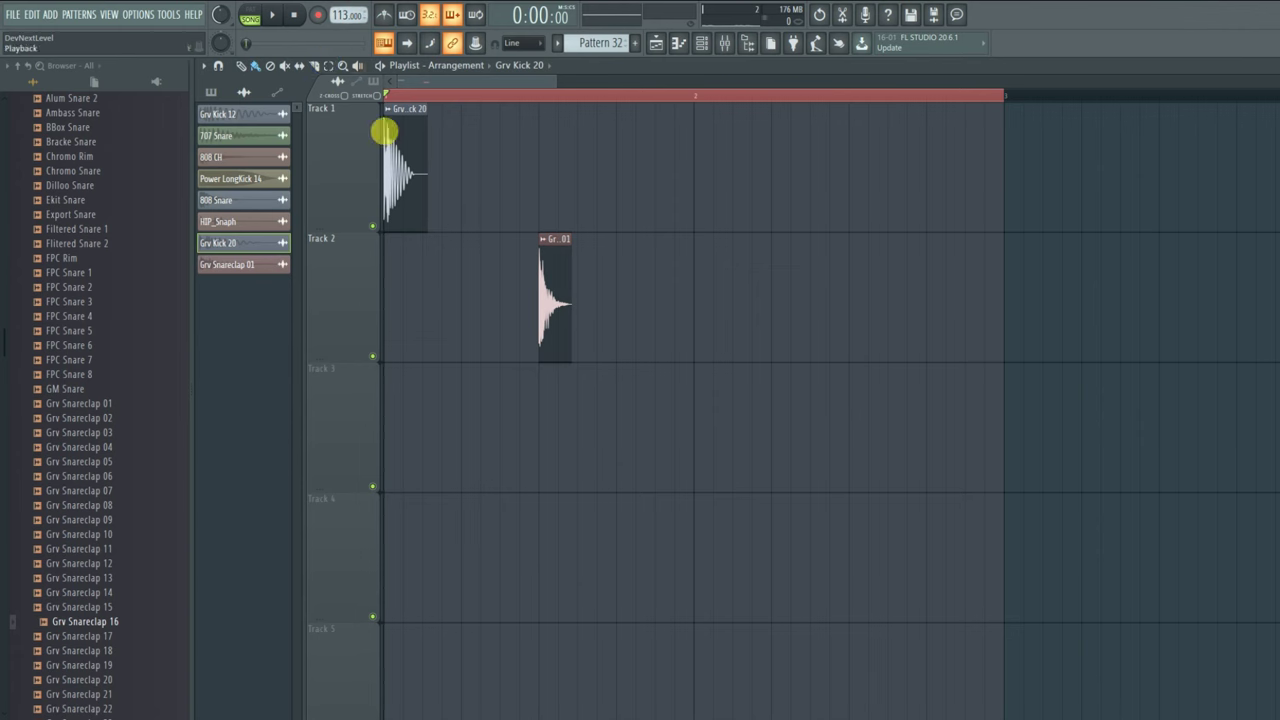
# - Enable the metronome, play it alone with the empty Track 3 soloed, and reactivate all tracks
pyautogui.keyDown('ctrl'); pyautogui.click(369, 483); pyautogui.keyUp('ctrl')
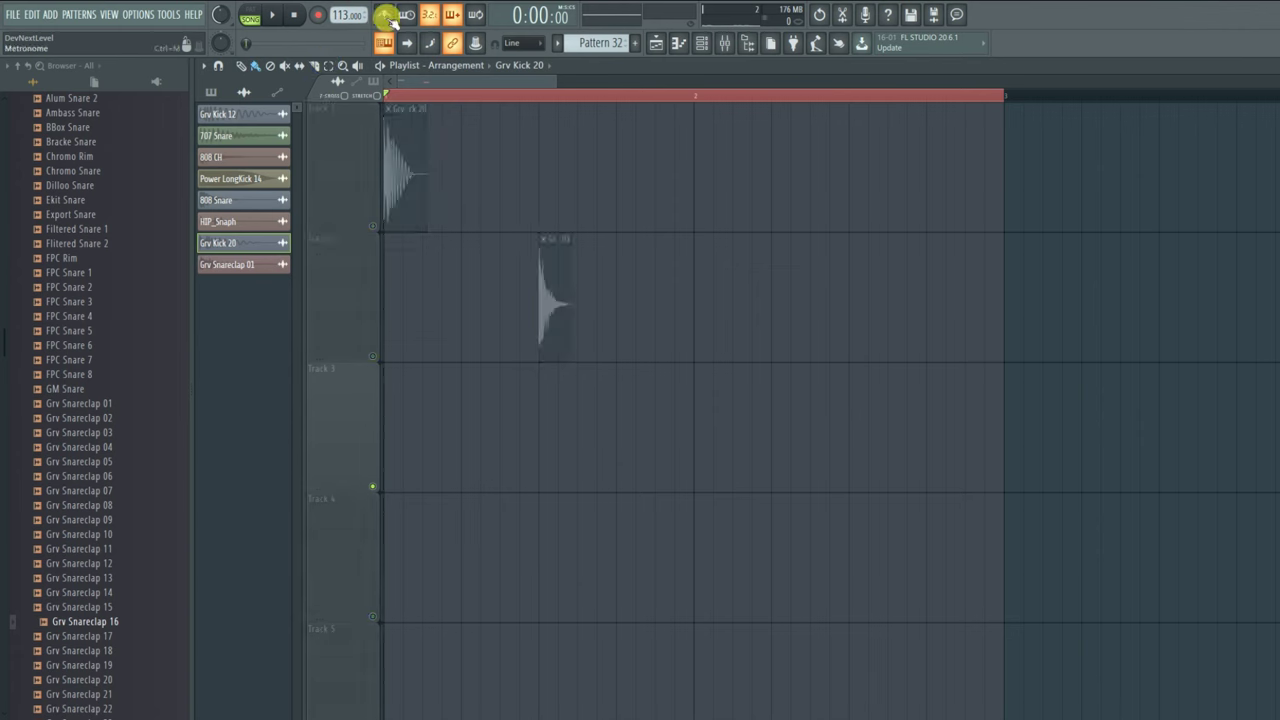
pyautogui.press('space')
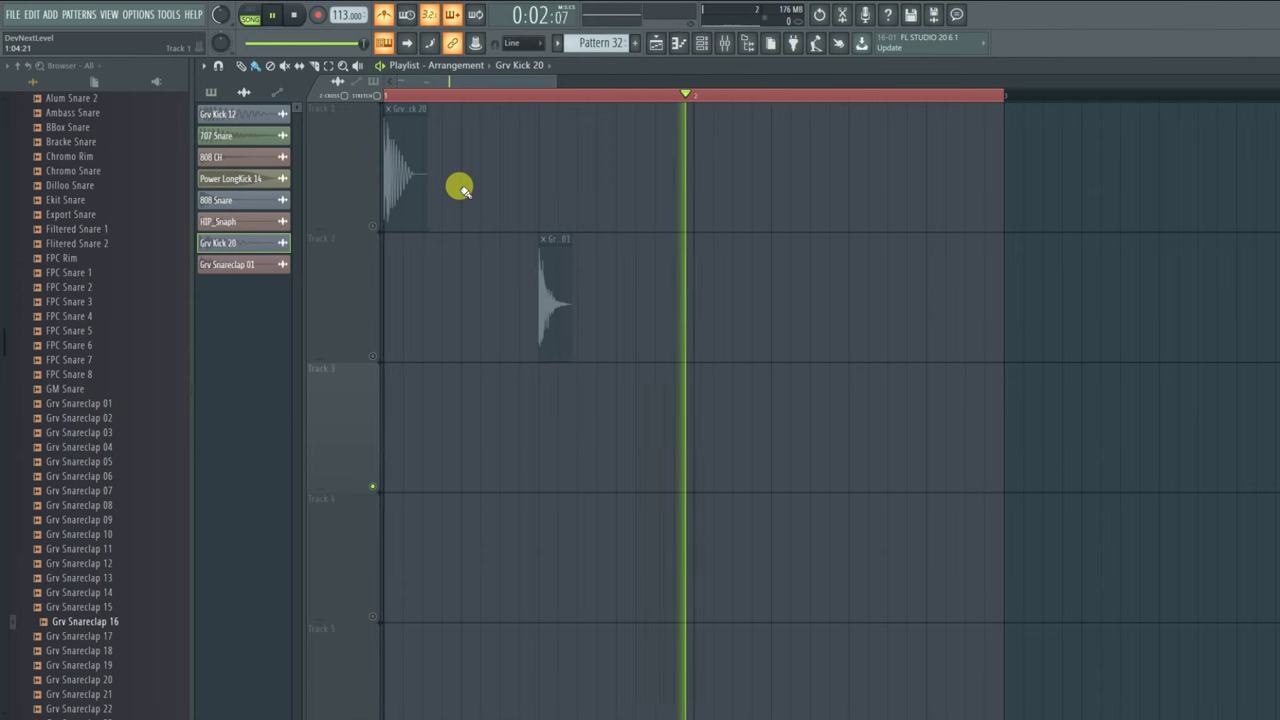
pyautogui.press('space')
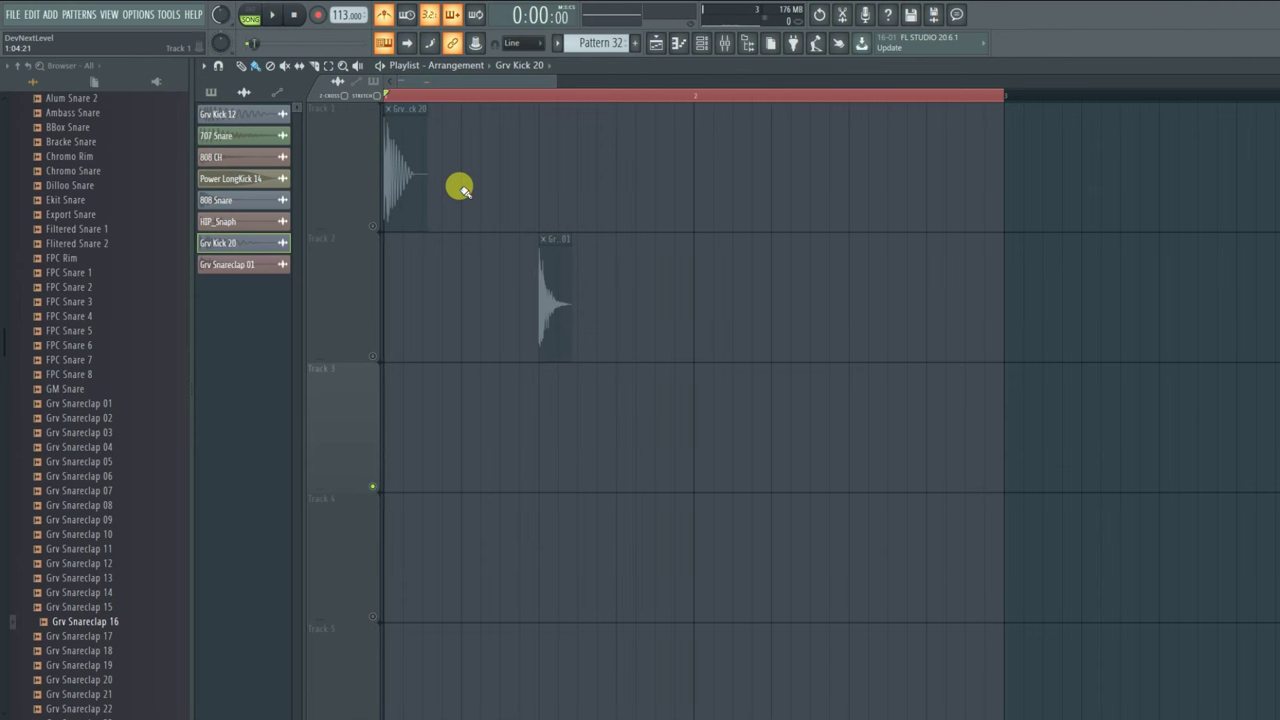
pyautogui.rightClick(373, 227)
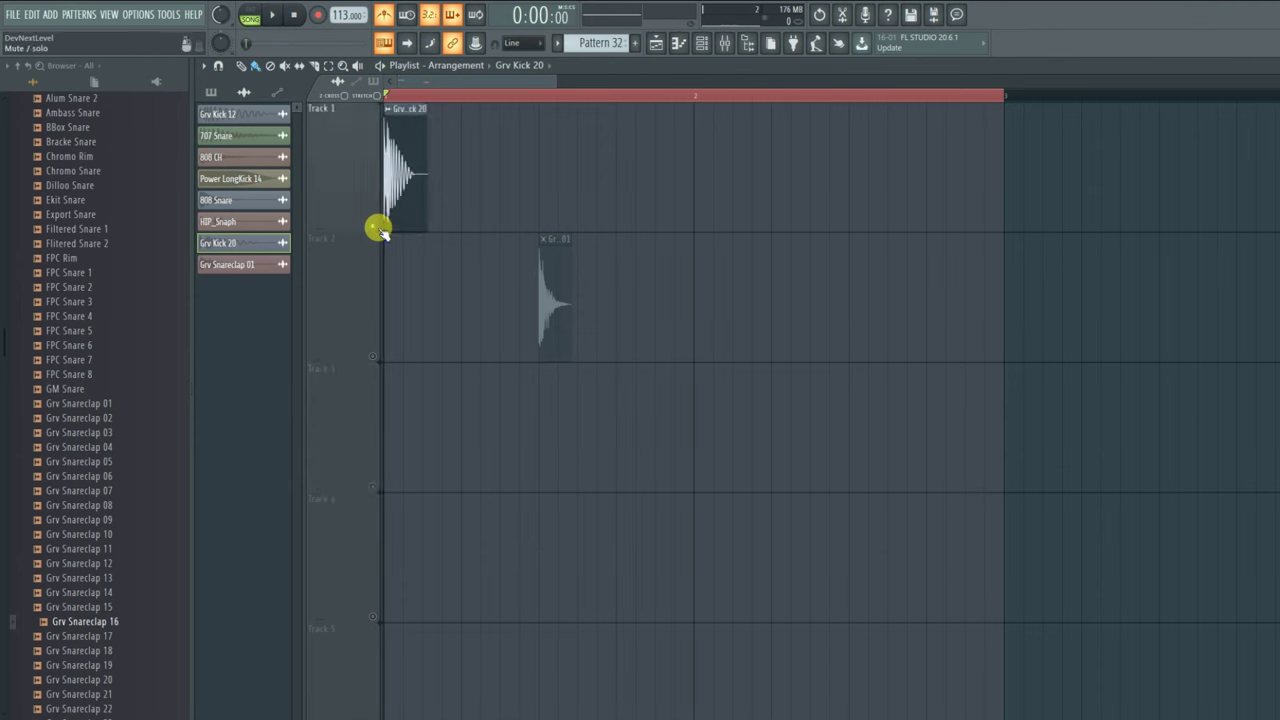
pyautogui.rightClick(373, 227)
# - Add a Grv Snareclap 01 clip on beat 3 of bar 2 in Track 2 and play the beat
pyautogui.click(555, 273)
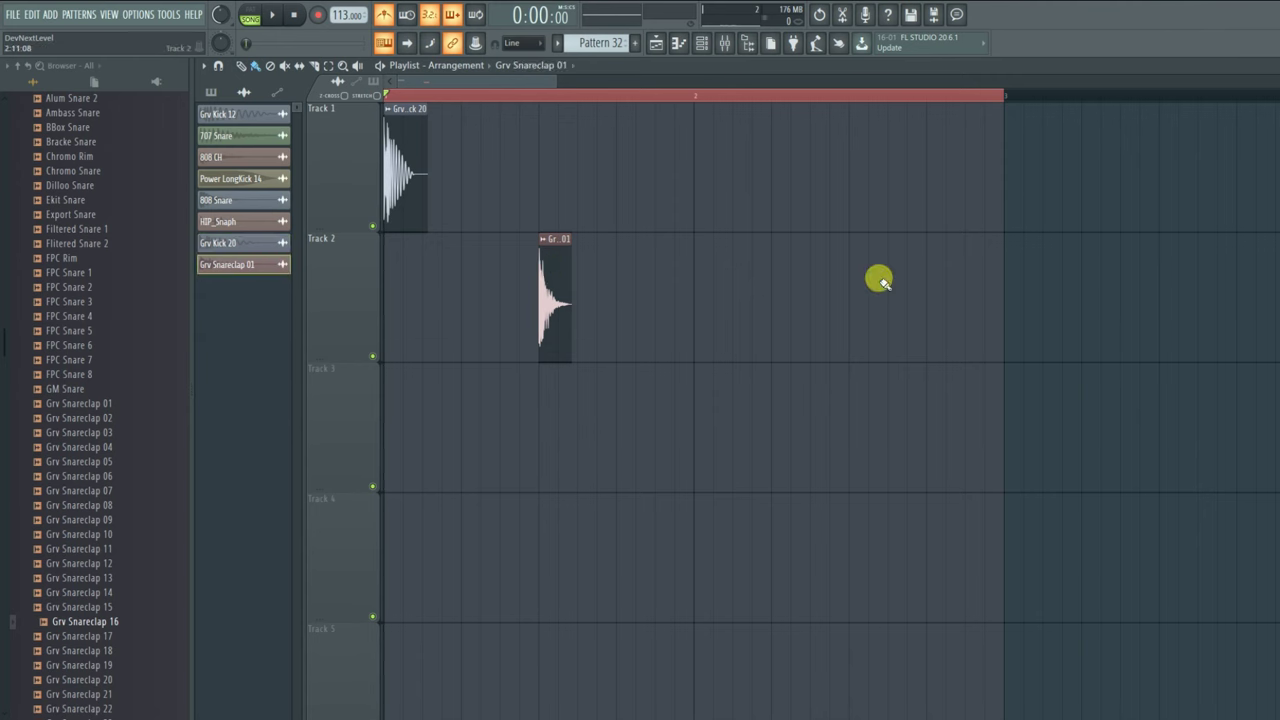
pyautogui.click(852, 272)
pyautogui.click(427, 183)
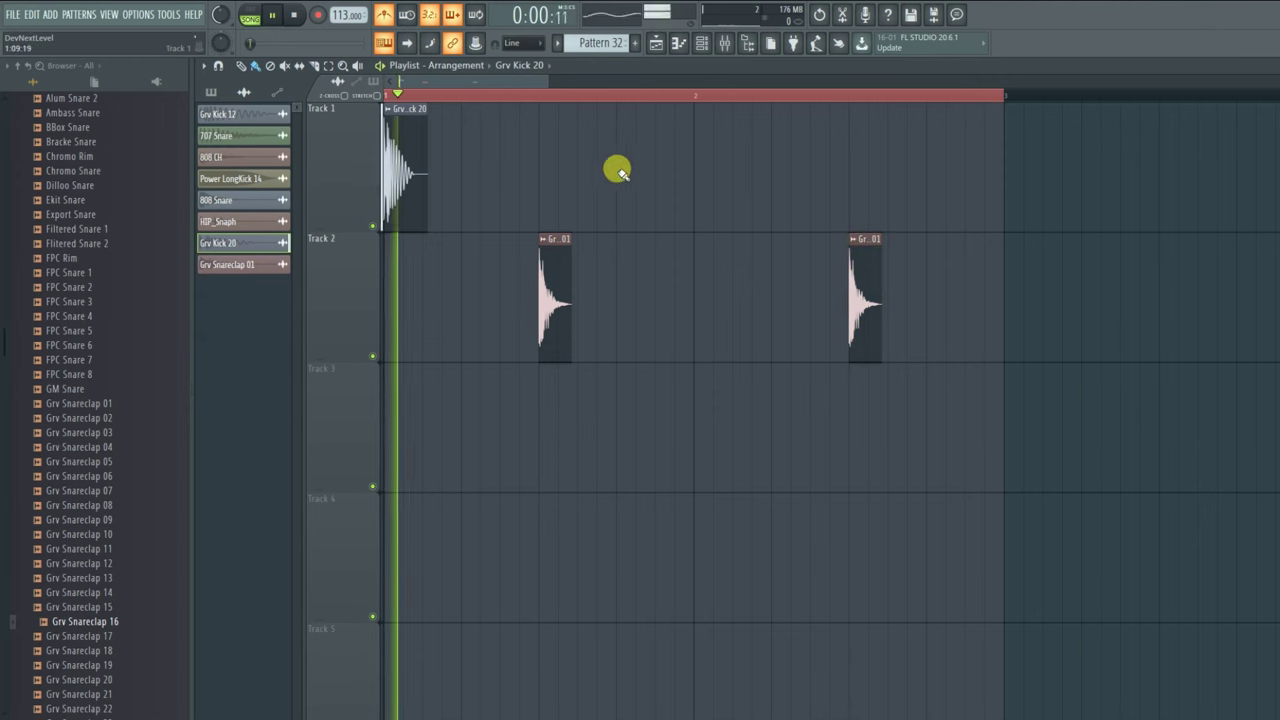
# - Arrange Grv Snareclap 01 clips on beats 2 and 4 of both bars in Track 2
pyautogui.moveTo(555, 265); pyautogui.dragTo(476, 290)
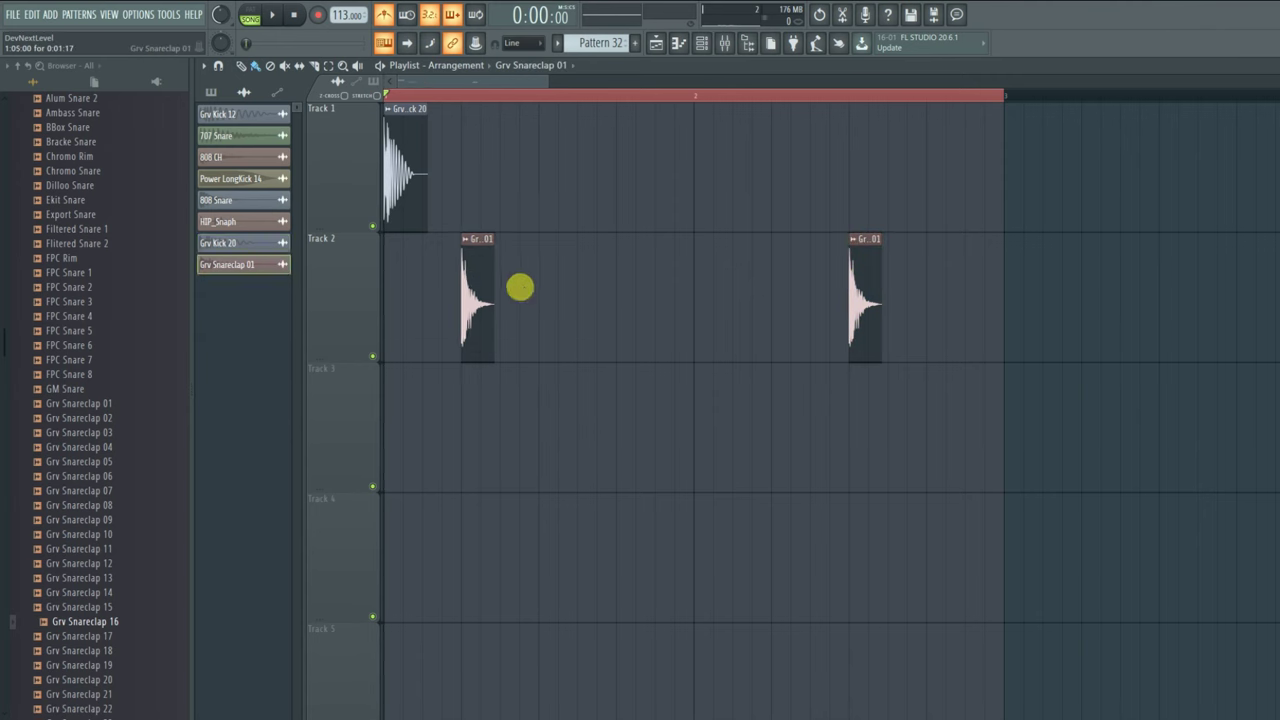
pyautogui.click(616, 265)
pyautogui.moveTo(840, 272); pyautogui.dragTo(789, 286)
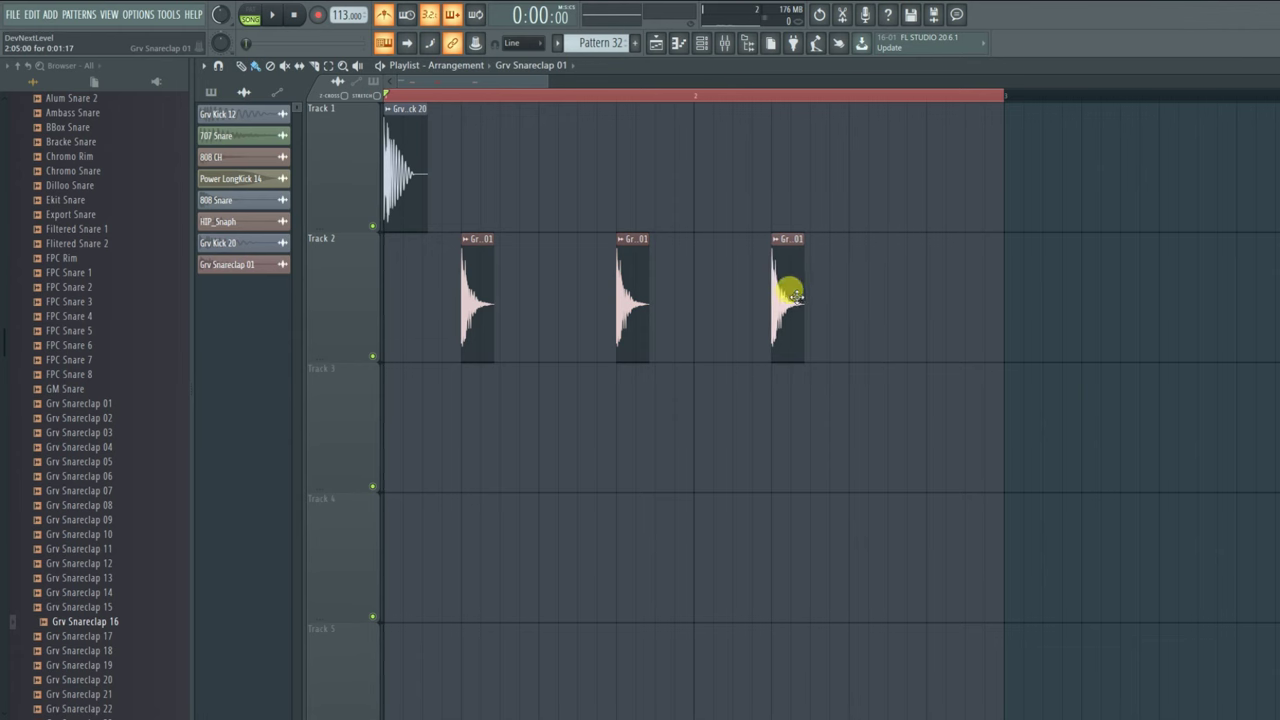
pyautogui.click(930, 255)
pyautogui.press('space')
pyautogui.press('space')
# - Add Grv Kick 20 clips in Track 1 at steps 8 and 11 of bar 1 and at the start of bar 2
pyautogui.click(417, 171)
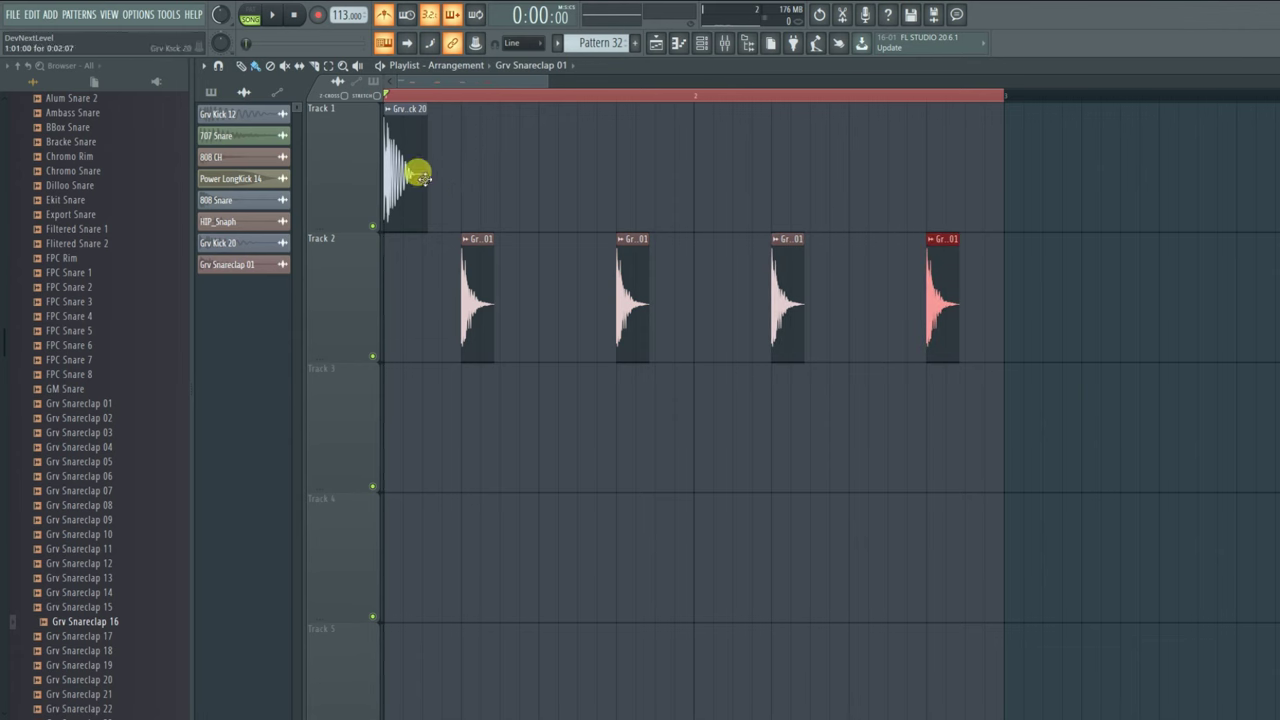
pyautogui.click(543, 160)
pyautogui.press('space')
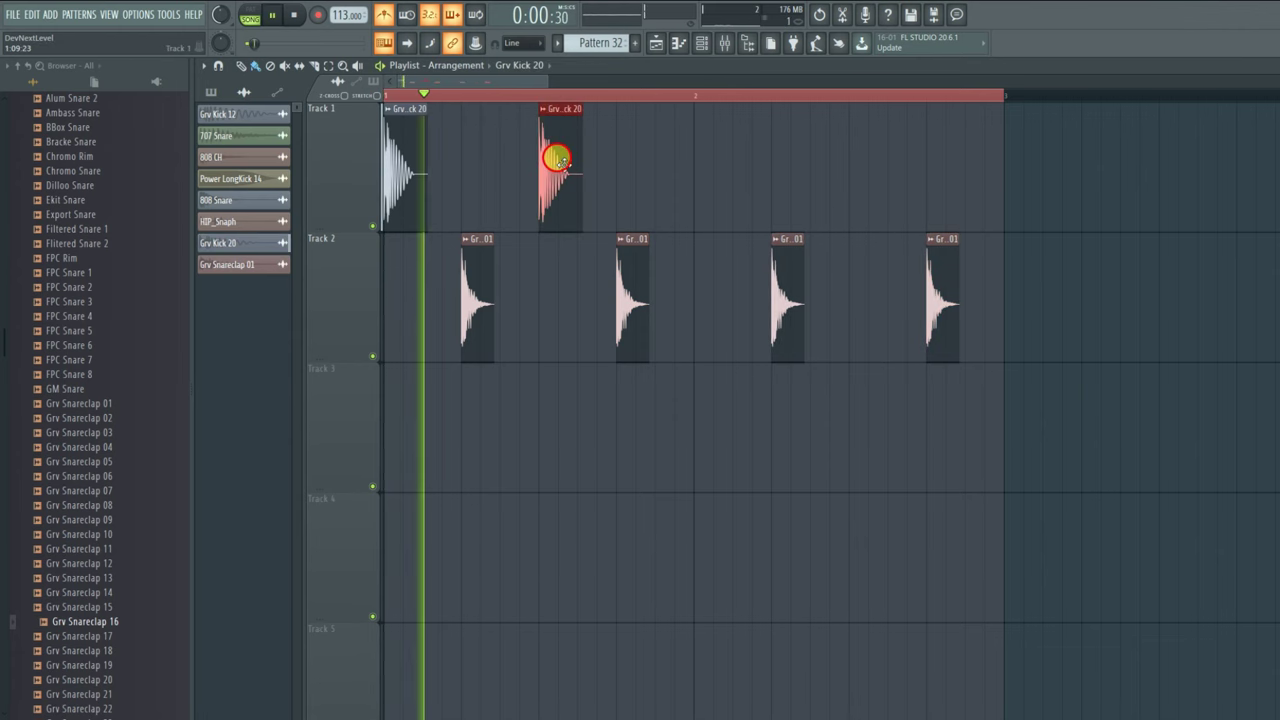
pyautogui.moveTo(555, 163); pyautogui.dragTo(545, 163)
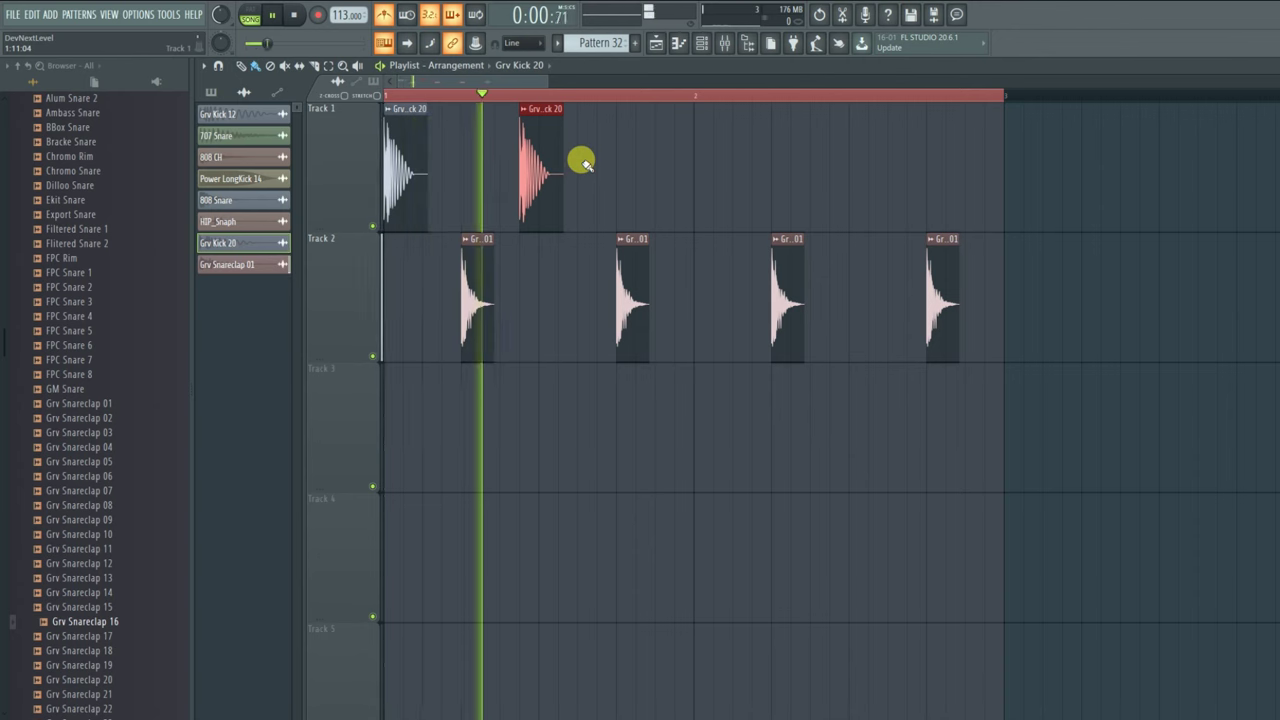
pyautogui.click(584, 163)
pyautogui.press('space')
pyautogui.click(697, 164)
pyautogui.press('space')
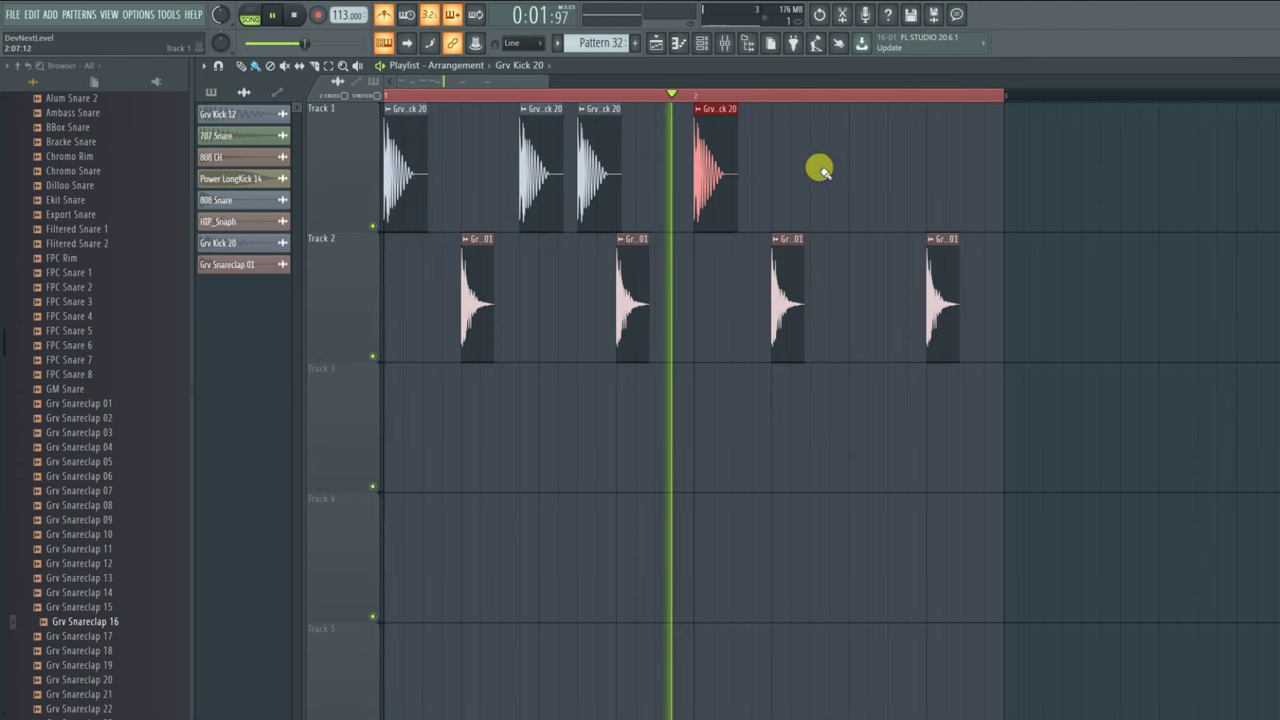
# - Add Grv Kick 20 clips at steps 8, 11 and 15 of bar 2 in Track 1 and play the loop
pyautogui.click(833, 167)
pyautogui.press('space')
pyautogui.click(888, 167)
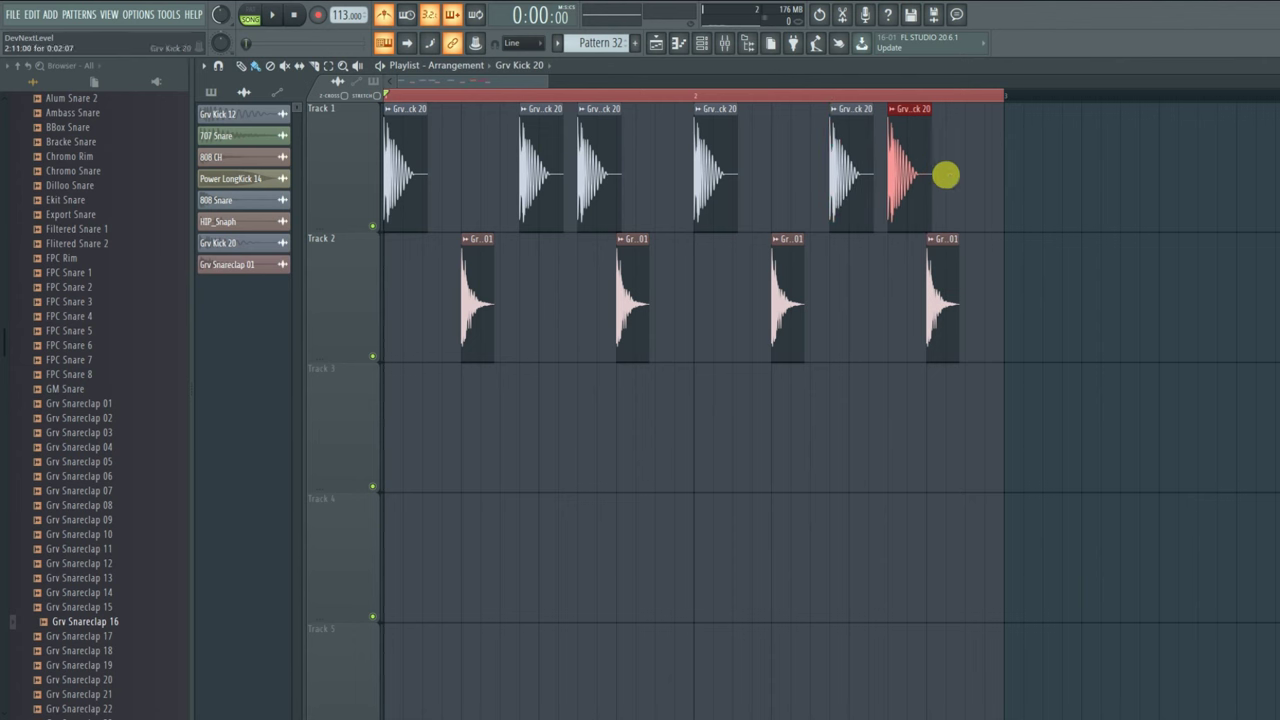
pyautogui.click(968, 167)
pyautogui.press('space')
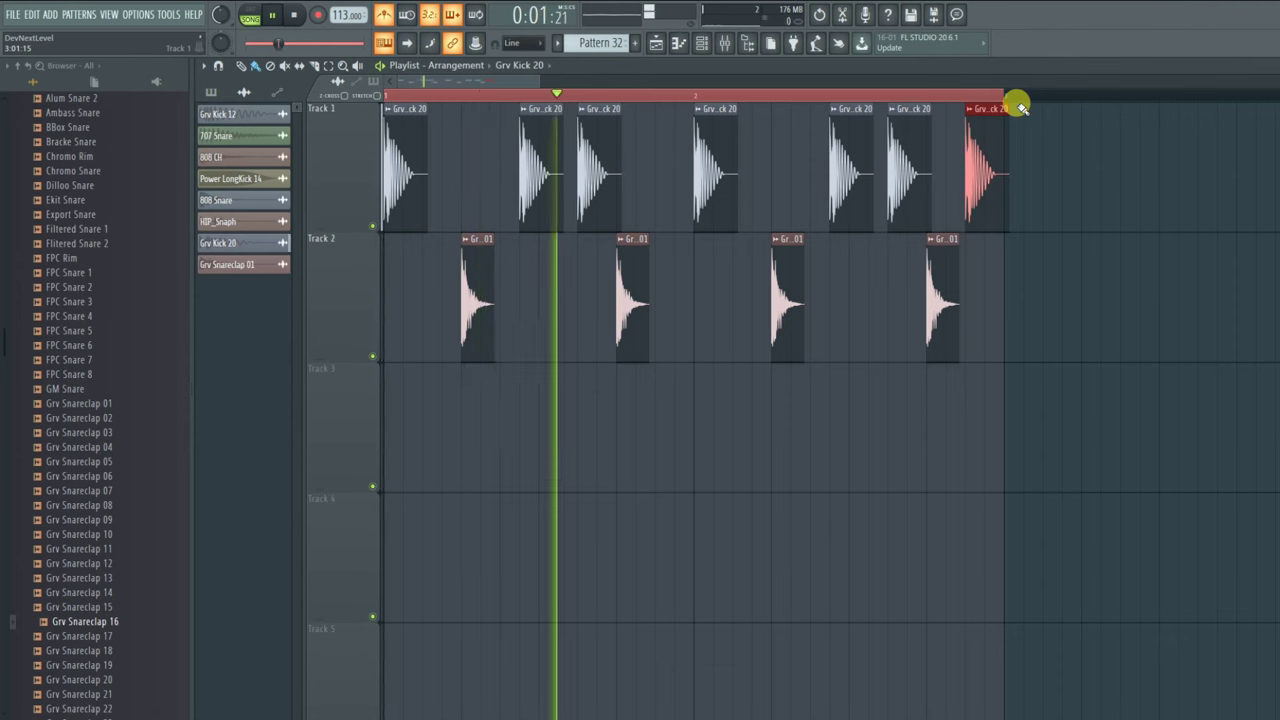
pyautogui.press('space')
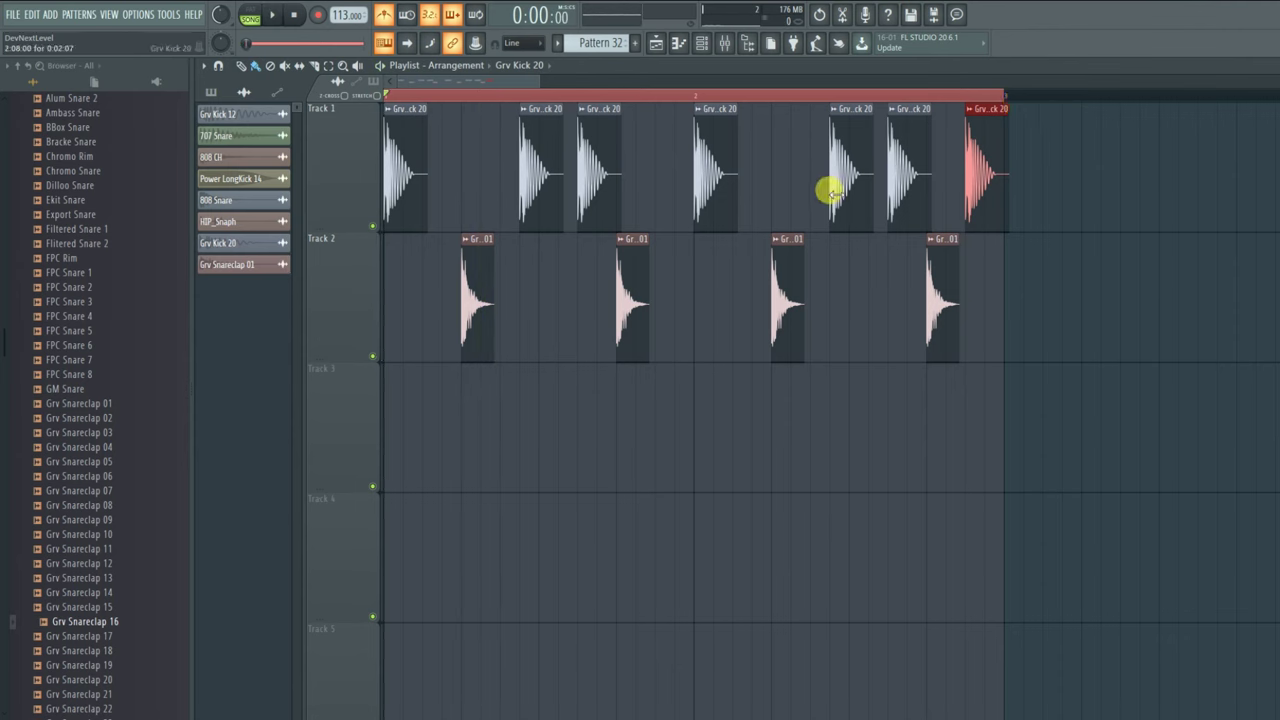
# - Delete every kick clip after the first on Track 1 and every snareclap clip after the first on Track 2
pyautogui.rightClick(546, 187)
pyautogui.rightClick(599, 186)
pyautogui.rightClick(715, 185)
pyautogui.rightClick(850, 184)
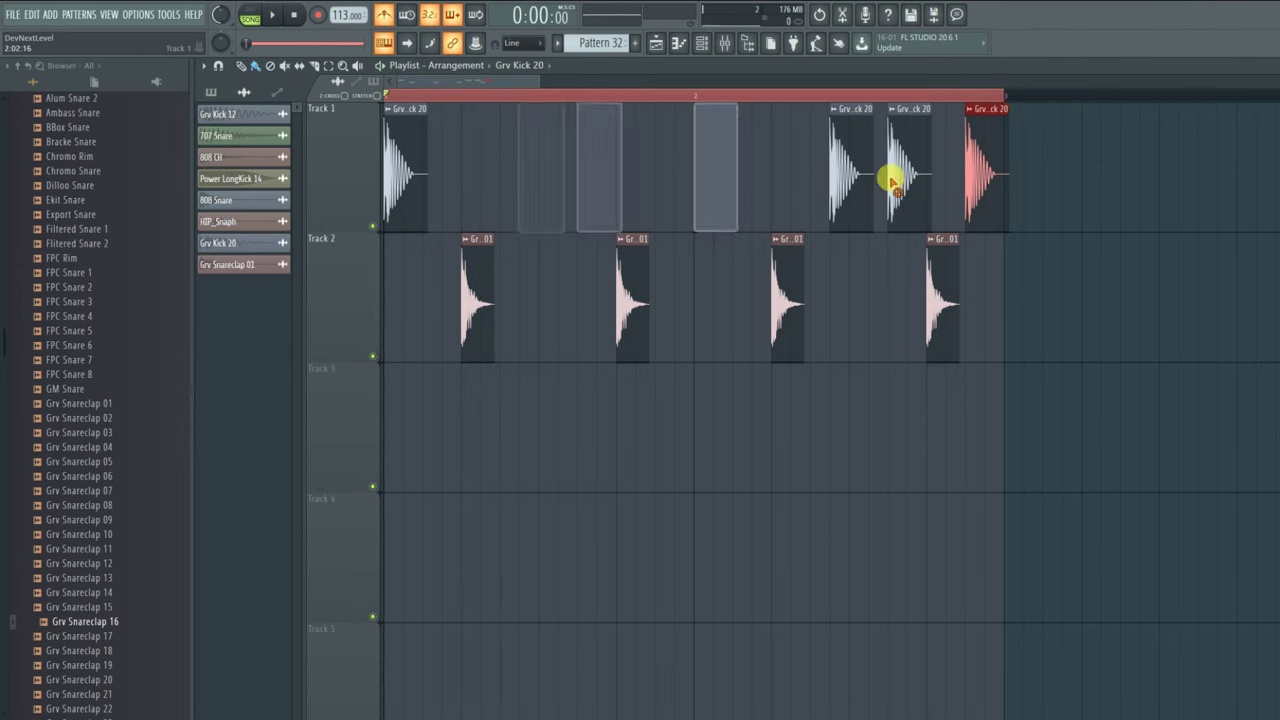
pyautogui.rightClick(905, 183)
pyautogui.rightClick(985, 185)
pyautogui.rightClick(620, 276)
pyautogui.rightClick(787, 270)
pyautogui.rightClick(942, 264)
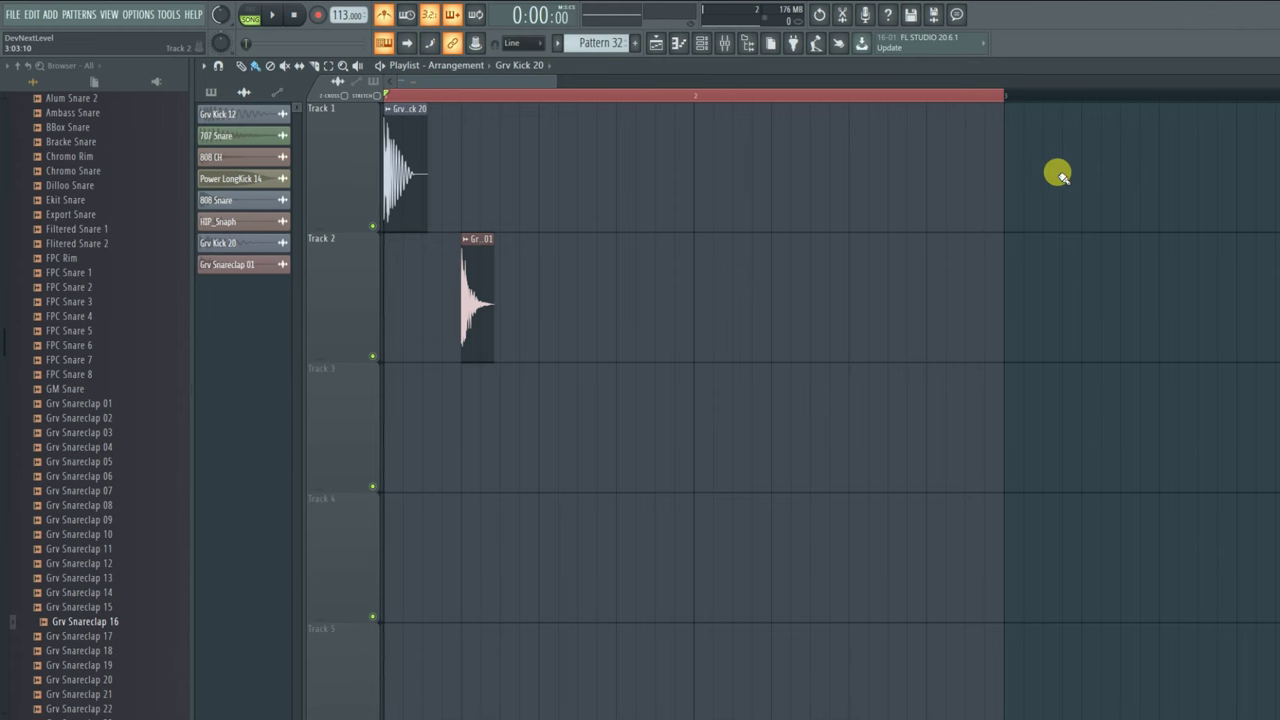
# - Lower the project tempo to 78 BPM
pyautogui.moveTo(540, 102); pyautogui.dragTo(432, 98)
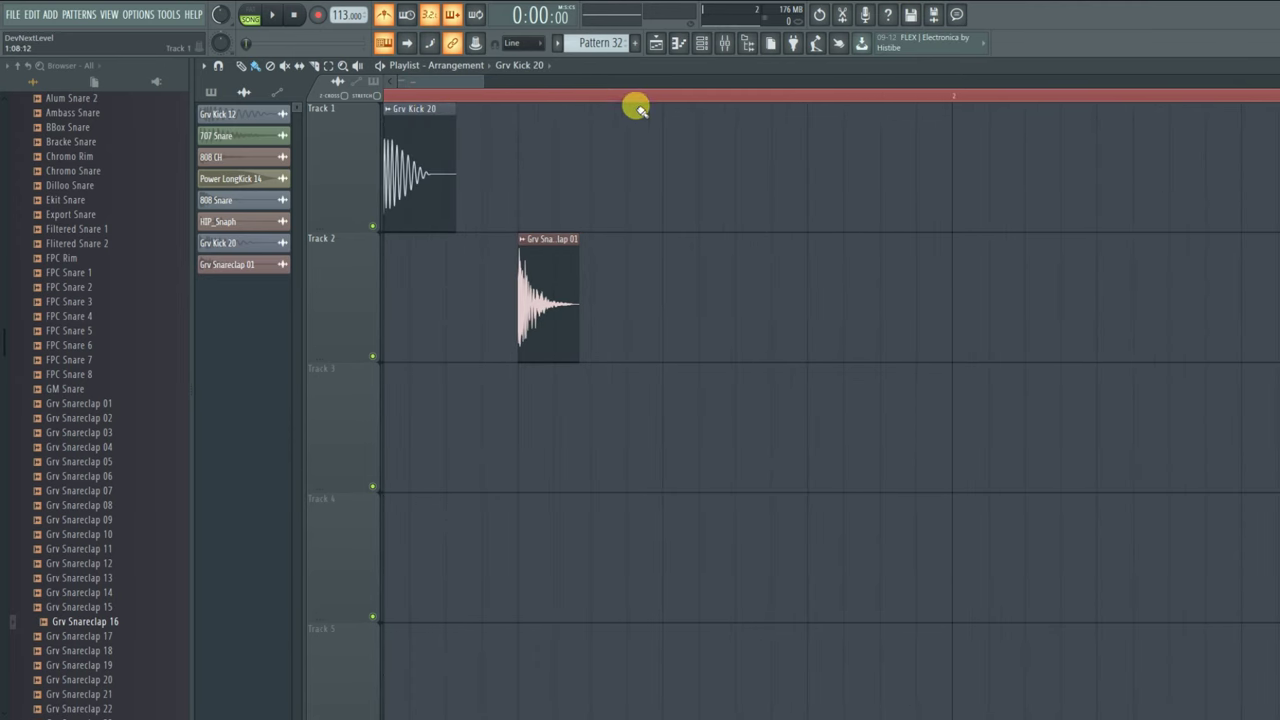
pyautogui.moveTo(631, 93); pyautogui.dragTo(633, 190)
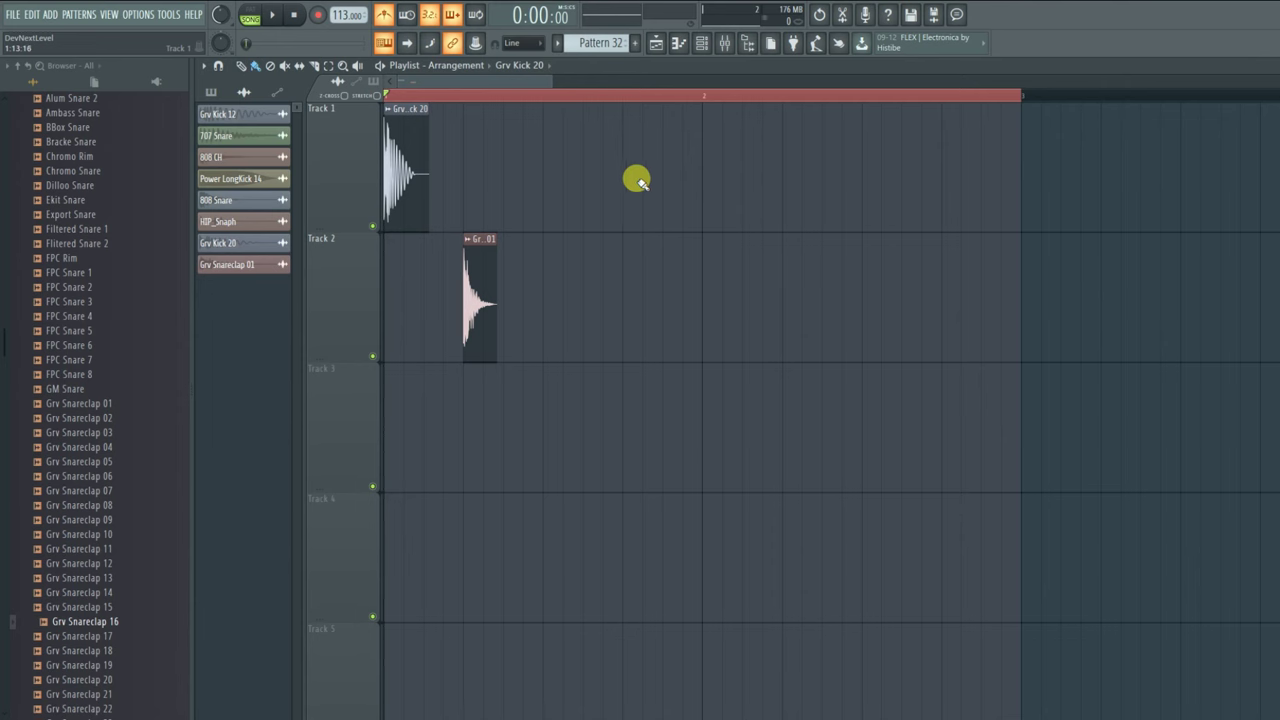
pyautogui.moveTo(340, 18); pyautogui.dragTo(362, 86)
pyautogui.moveTo(341, 17); pyautogui.dragTo(341, 60)
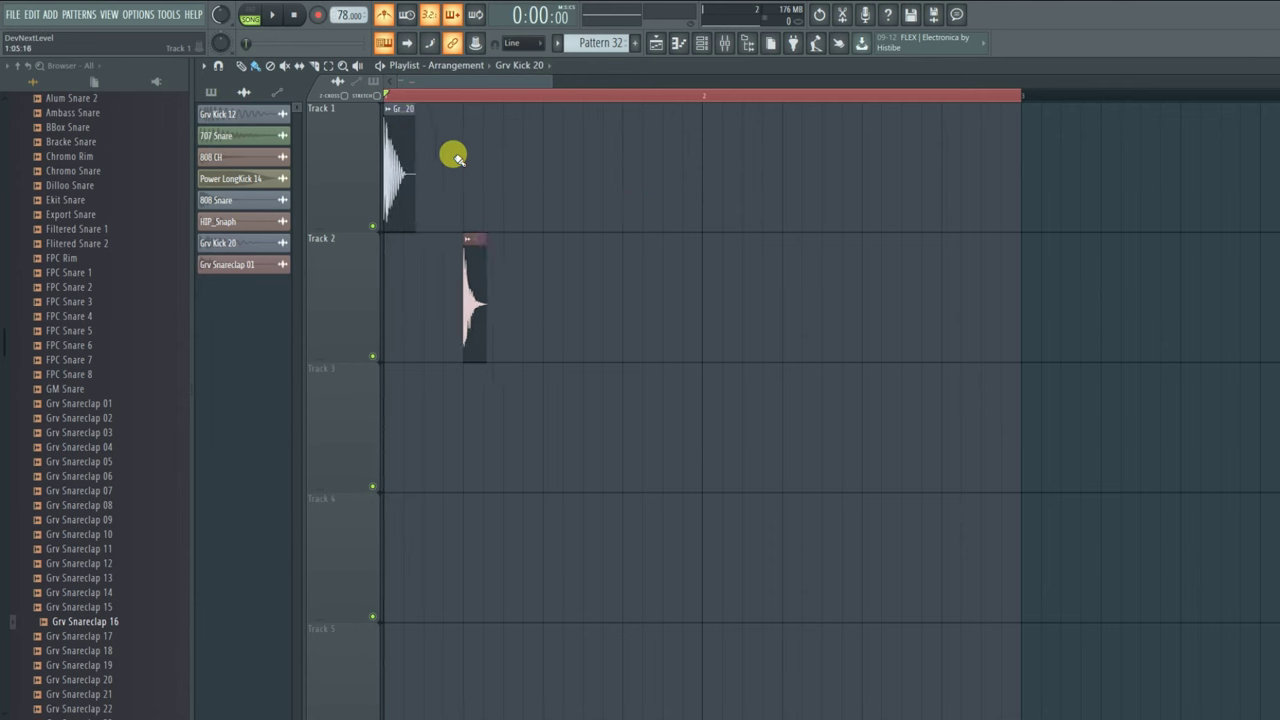
# - Mute Track 1 and Track 2 and listen to the metronome alone at the slower tempo
pyautogui.click(375, 229)
pyautogui.click(375, 356)
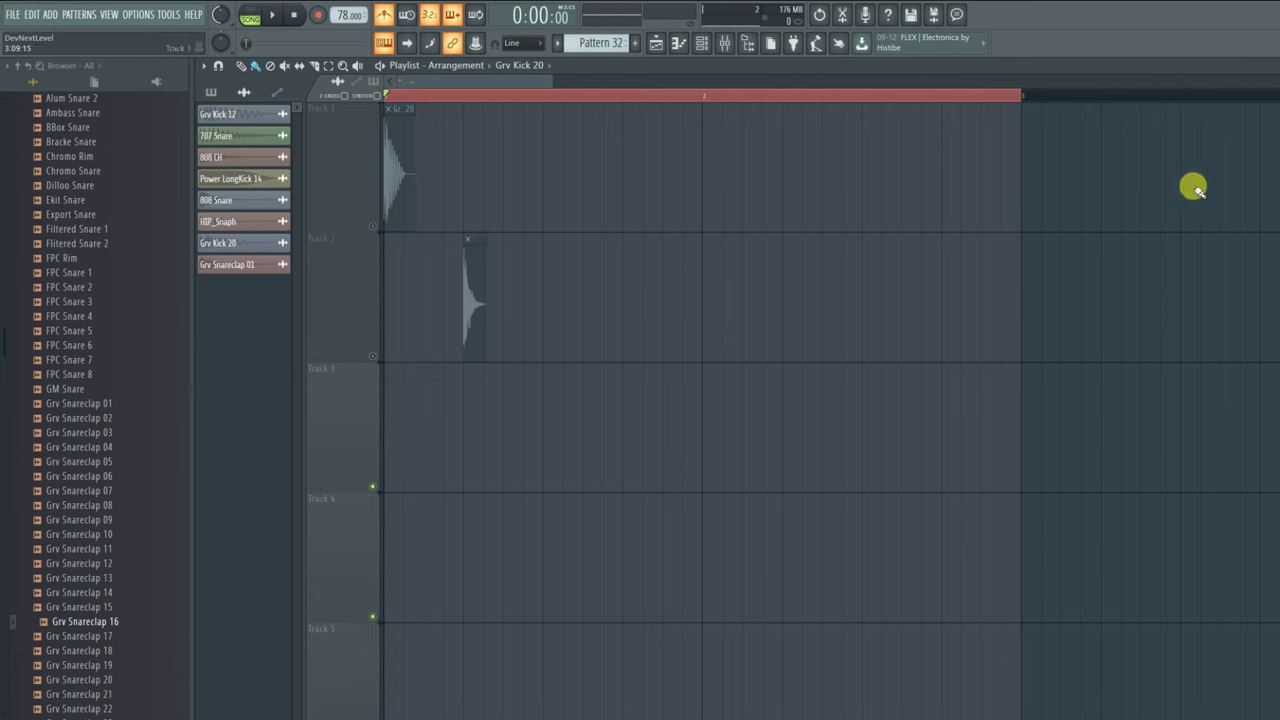
pyautogui.press('space')
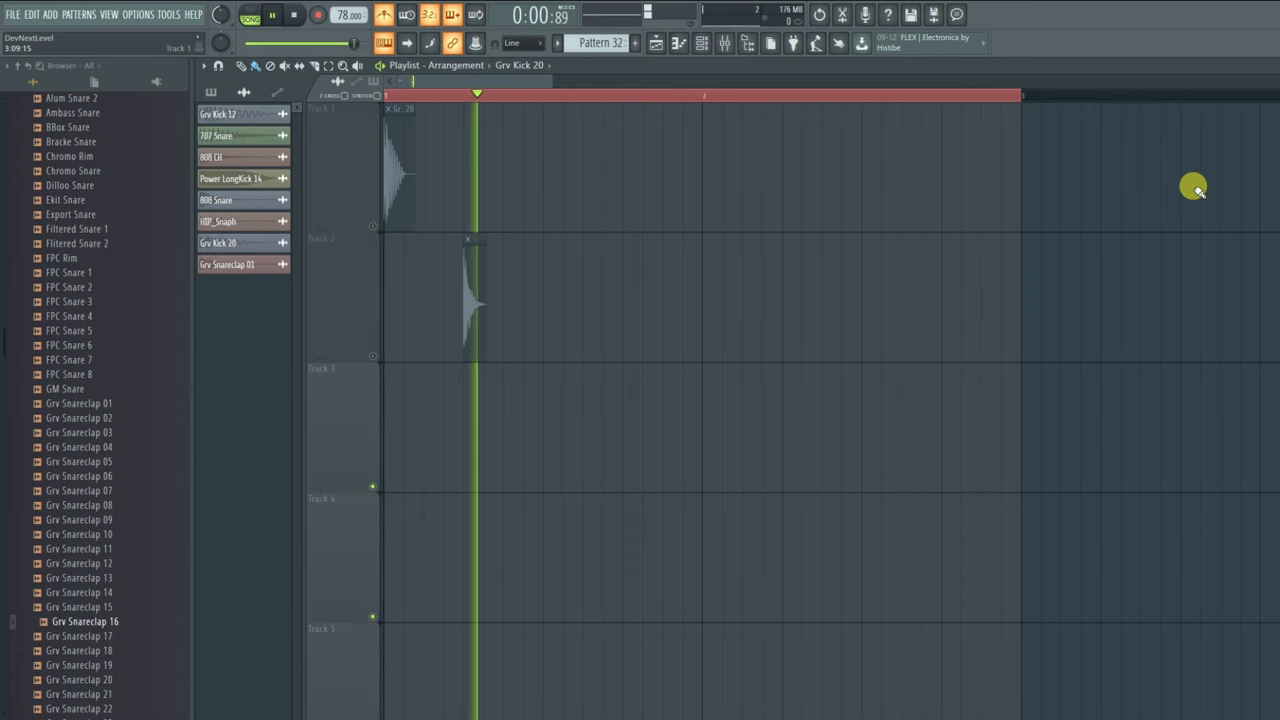
pyautogui.press('space')
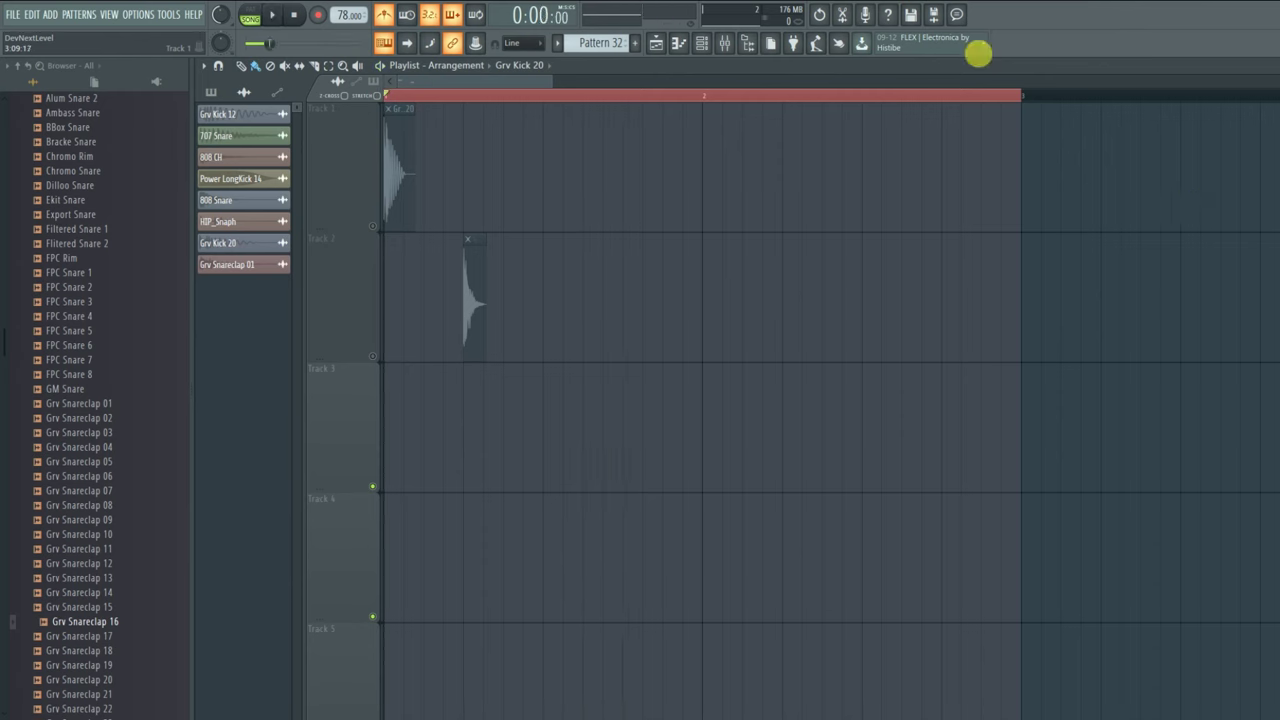
# - Place a new Pattern 37 clip at the start of Track 3 and open its FL Keys piano roll
pyautogui.scroll(5, 601, 45)
pyautogui.moveTo(463, 403); pyautogui.dragTo(357, 417)
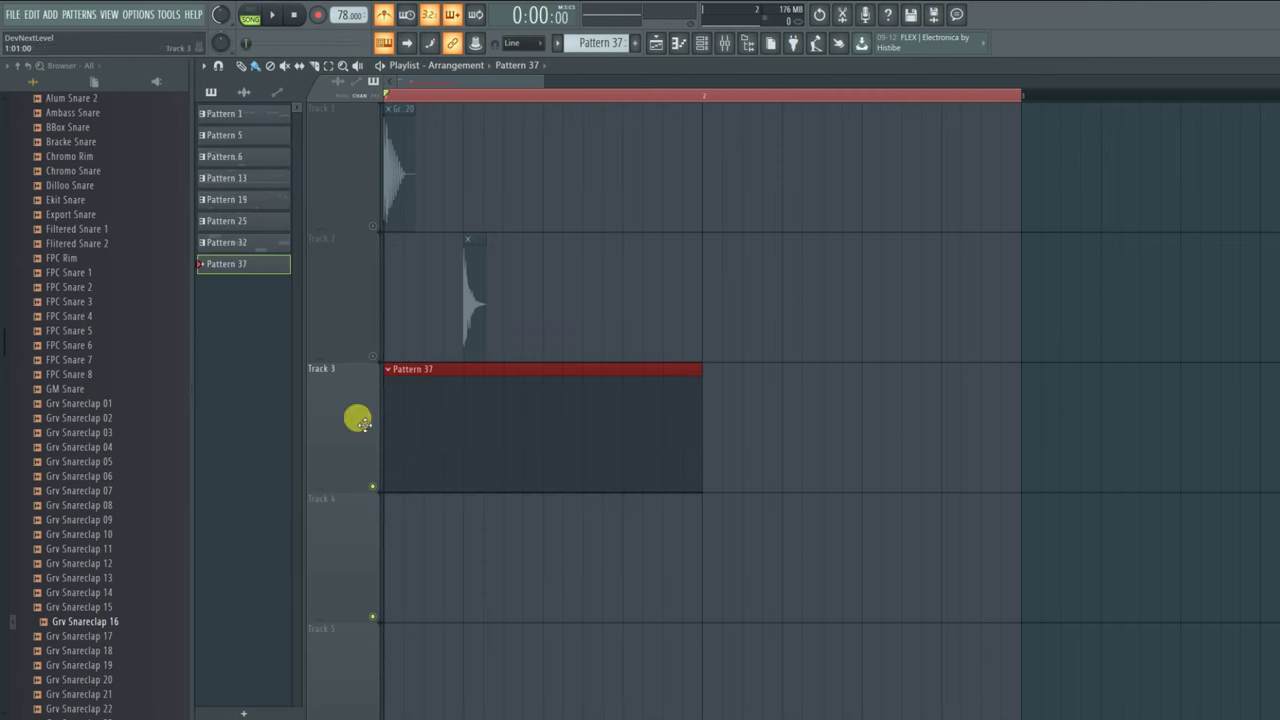
pyautogui.doubleClick(446, 426)
pyautogui.rightClick(795, 113)
pyautogui.click(829, 112)
# - Place a short F5 note on the second beat third of bar 1, with the snap set to 1/6 beat
pyautogui.moveTo(447, 444); pyautogui.dragTo(314, 417)
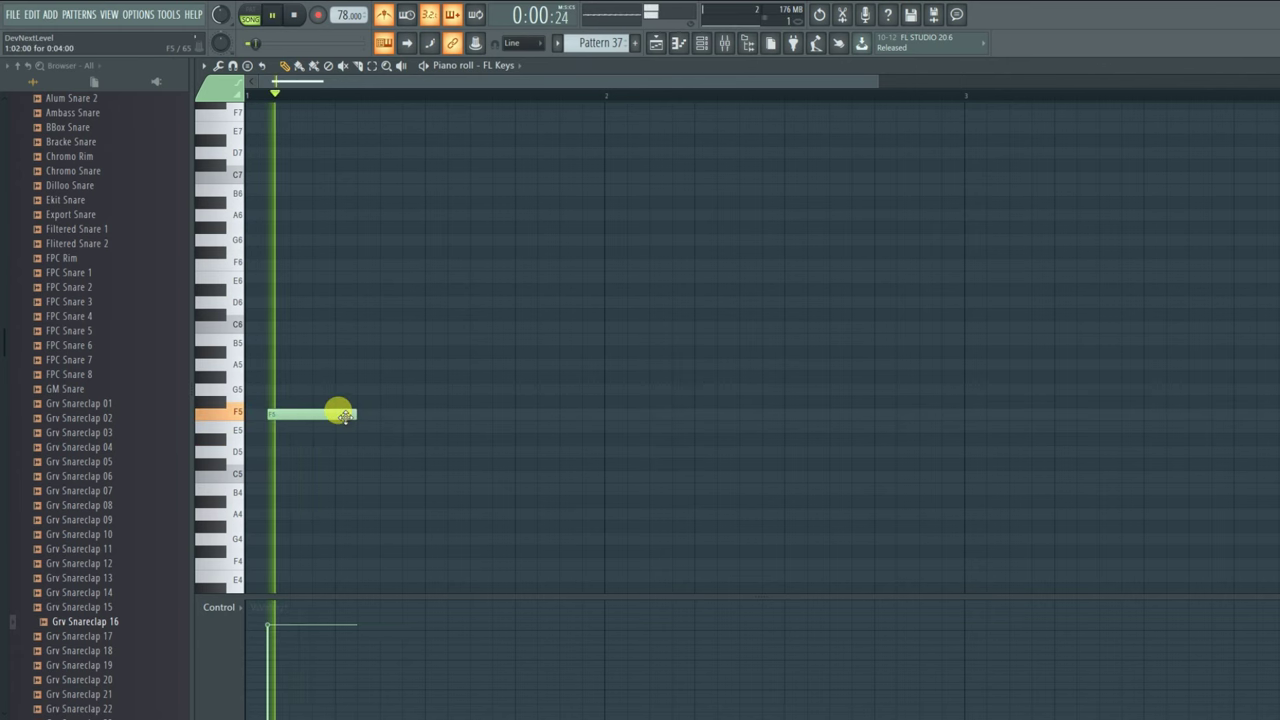
pyautogui.click(540, 52)
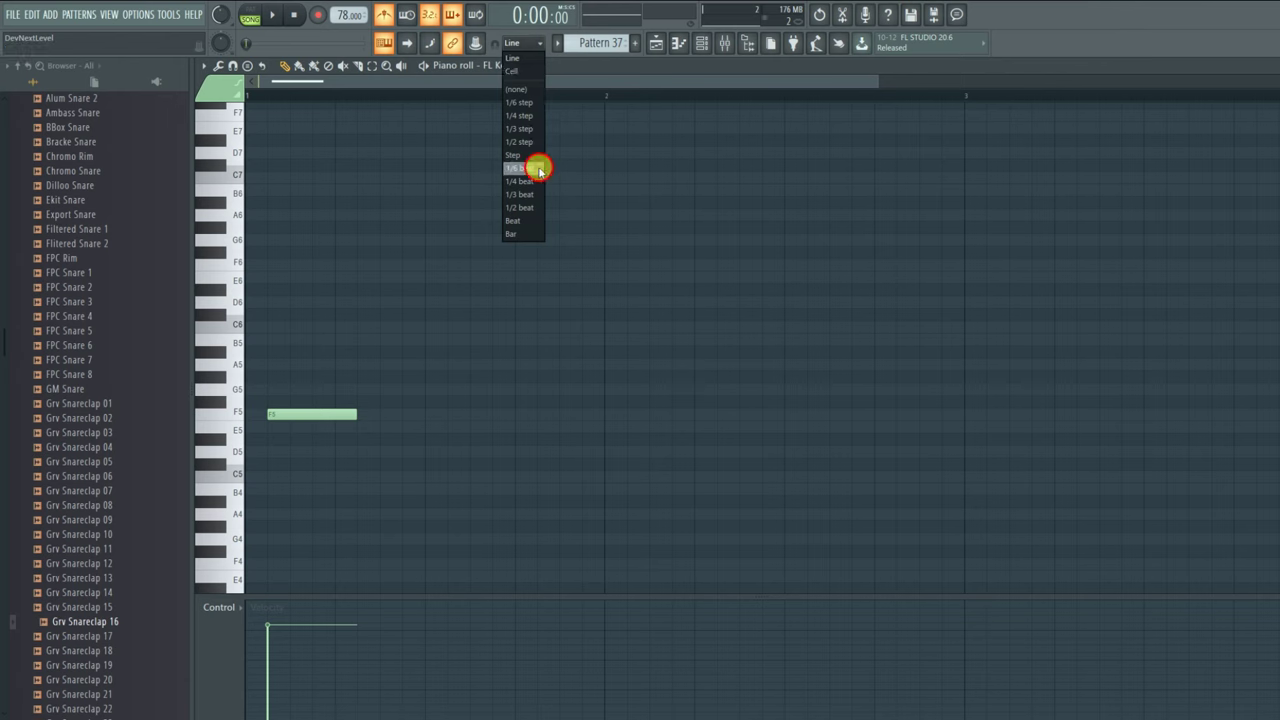
pyautogui.click(537, 166)
pyautogui.scroll(2, 290, 100)
pyautogui.scroll(1, 290, 100)
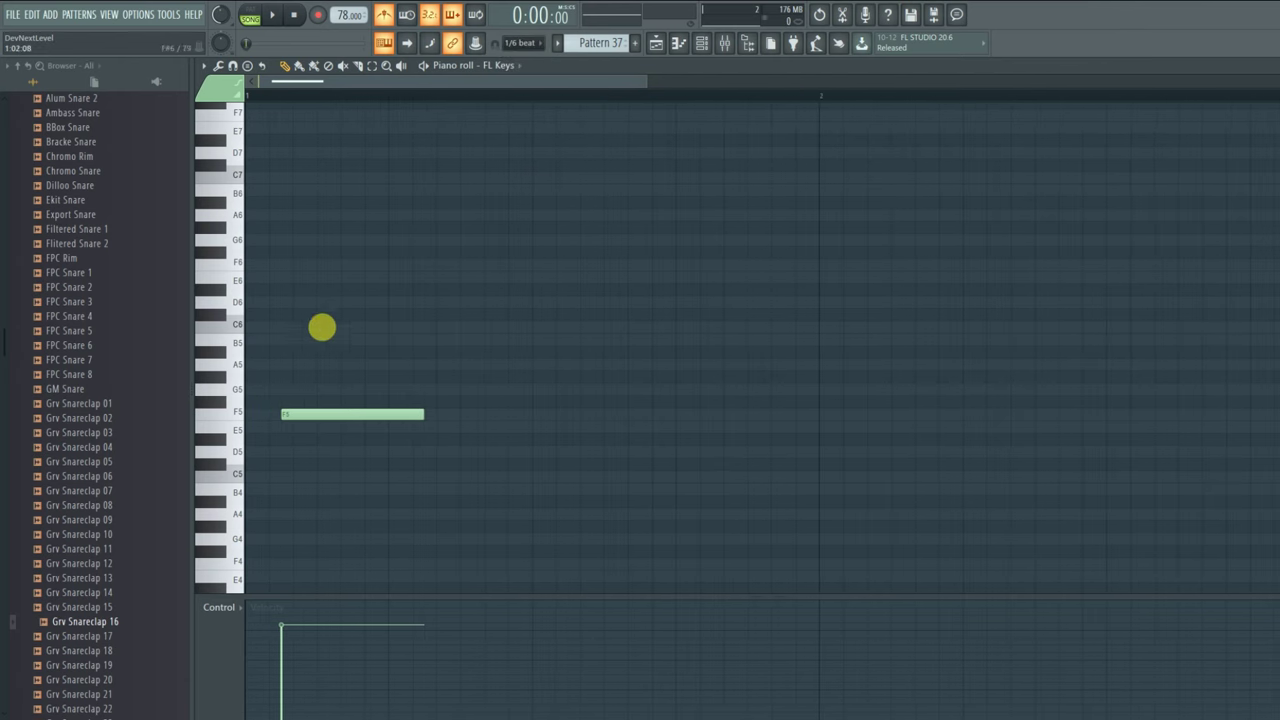
pyautogui.moveTo(313, 417)
pyautogui.mouseDown()
pyautogui.moveTo(303, 414)
pyautogui.moveTo(324, 415)
pyautogui.mouseUp()
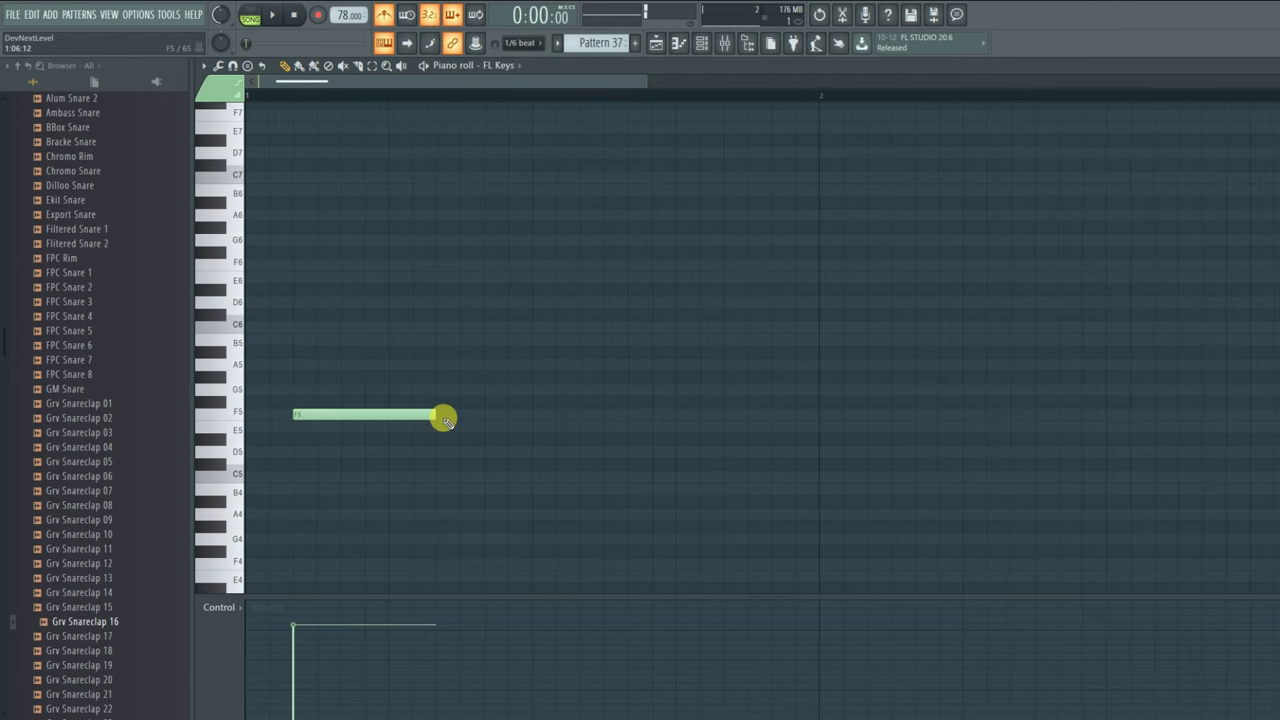
pyautogui.moveTo(441, 418); pyautogui.dragTo(360, 435)
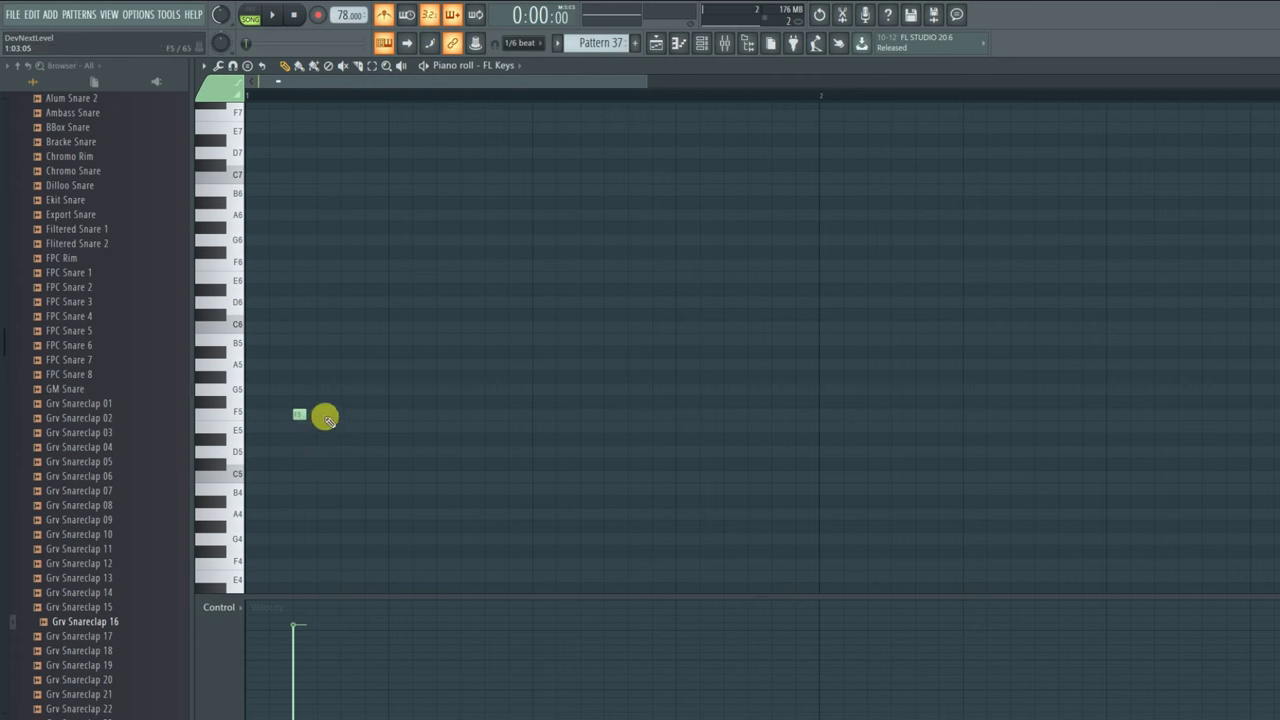
# - Add two more short F5 notes, a C#5 and two D#5 notes in the first half of bar 1, playing back the melody
pyautogui.click(324, 415)
pyautogui.click(369, 412)
pyautogui.press('space')
pyautogui.moveTo(397, 440); pyautogui.dragTo(470, 439)
pyautogui.press('space')
pyautogui.press('space')
pyautogui.click(511, 440)
pyautogui.press('space')
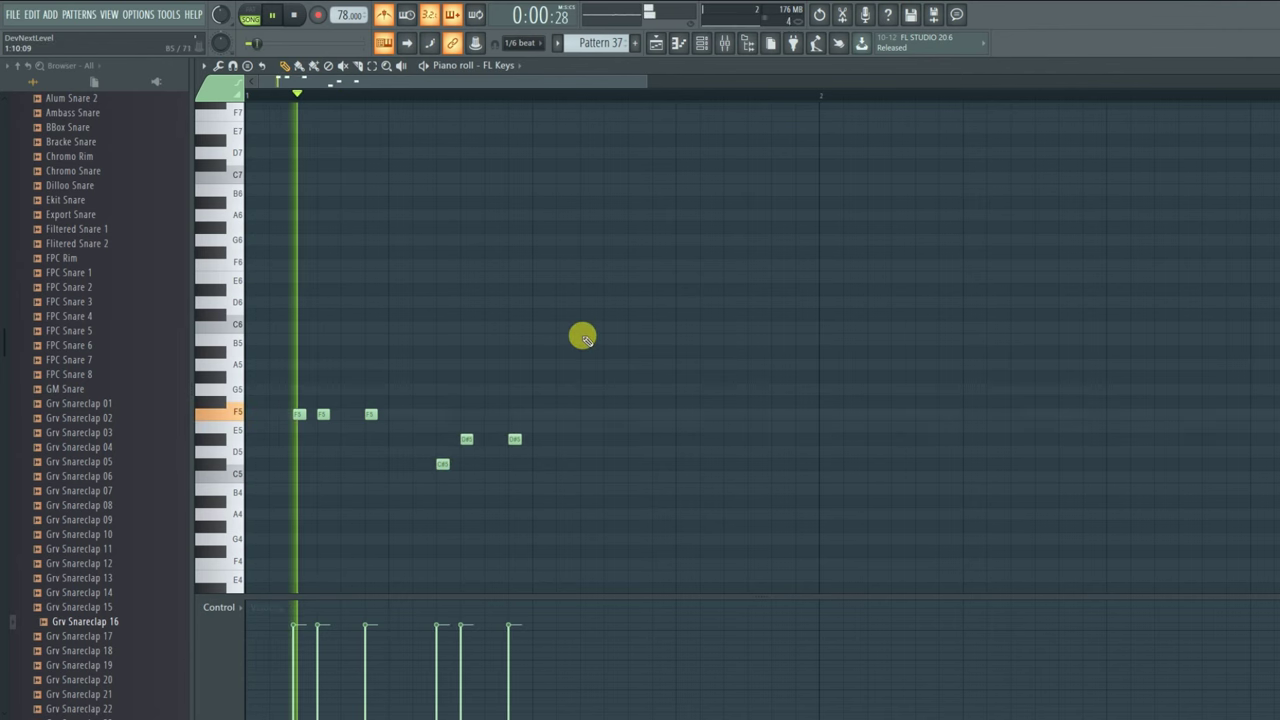
pyautogui.press('space')
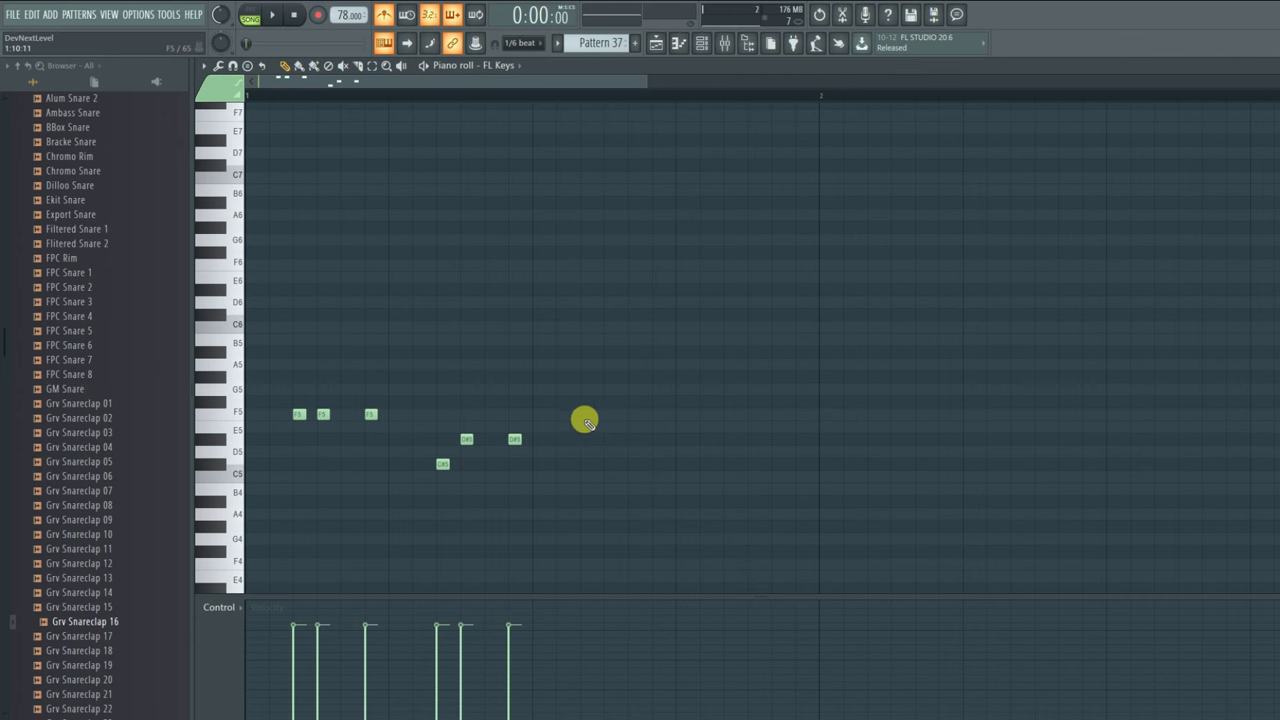
# - Add three short F5 notes, then a G5, a G#5 and a closing F5 in the second half of bar 1, and listen
pyautogui.click(583, 414)
pyautogui.click(607, 414)
pyautogui.click(652, 414)
pyautogui.click(724, 388)
pyautogui.click(746, 377)
pyautogui.click(793, 402)
pyautogui.doubleClick(800, 403)
pyautogui.click(806, 405)
pyautogui.moveTo(805, 405); pyautogui.dragTo(803, 418)
pyautogui.press('space')
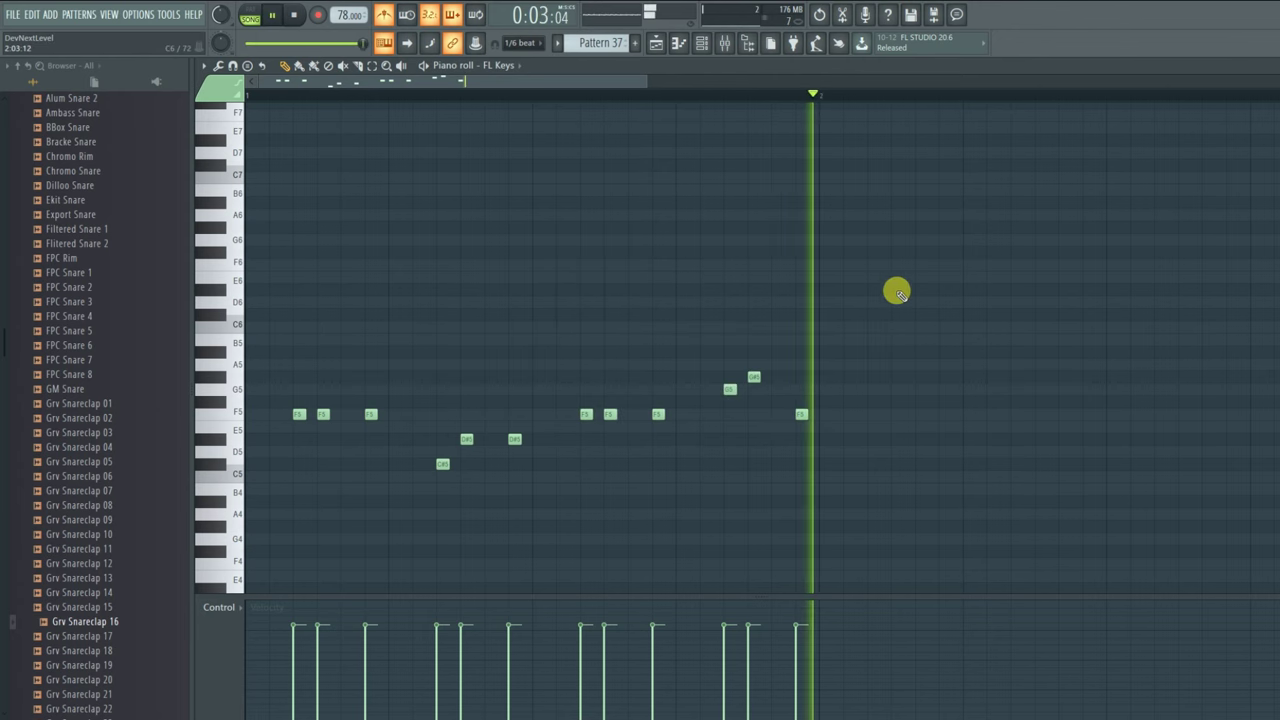
pyautogui.press('space')
# - Shorten the playlist's loop range to bar 1 and play the Pattern 37 melody
pyautogui.click(655, 44)
pyautogui.moveTo(920, 103); pyautogui.dragTo(704, 103)
pyautogui.press('space')
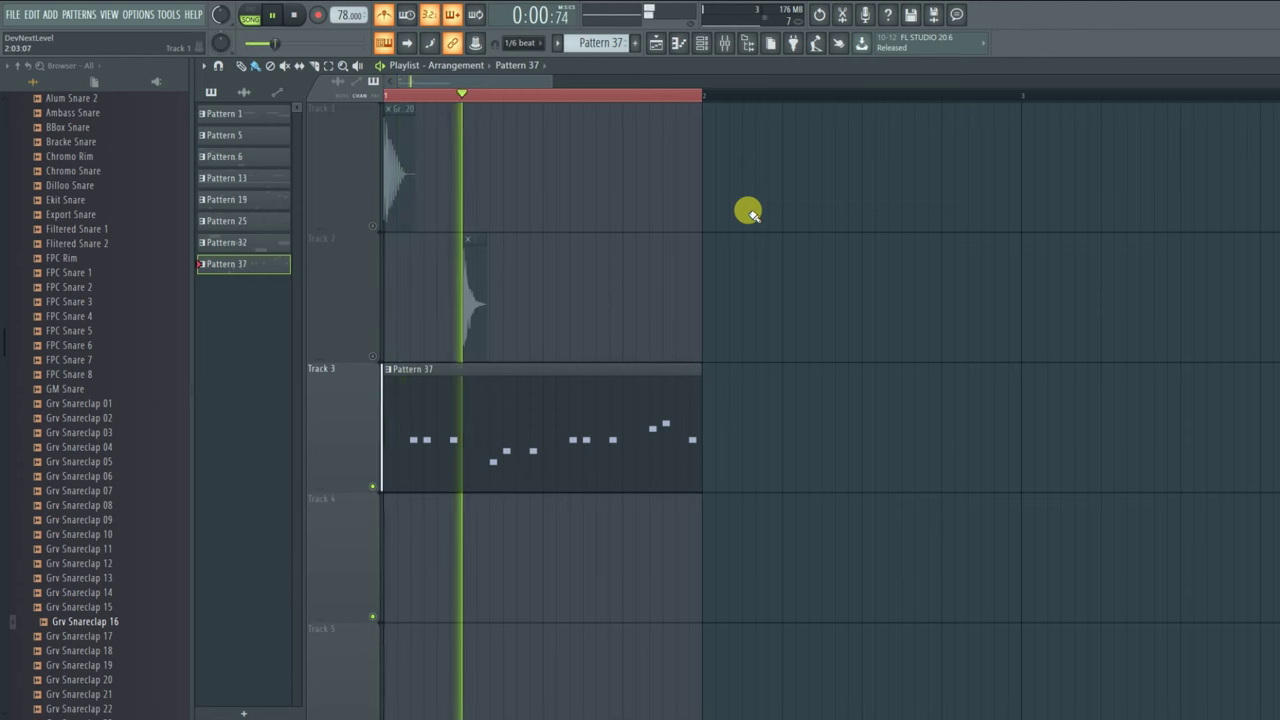
pyautogui.press('space')
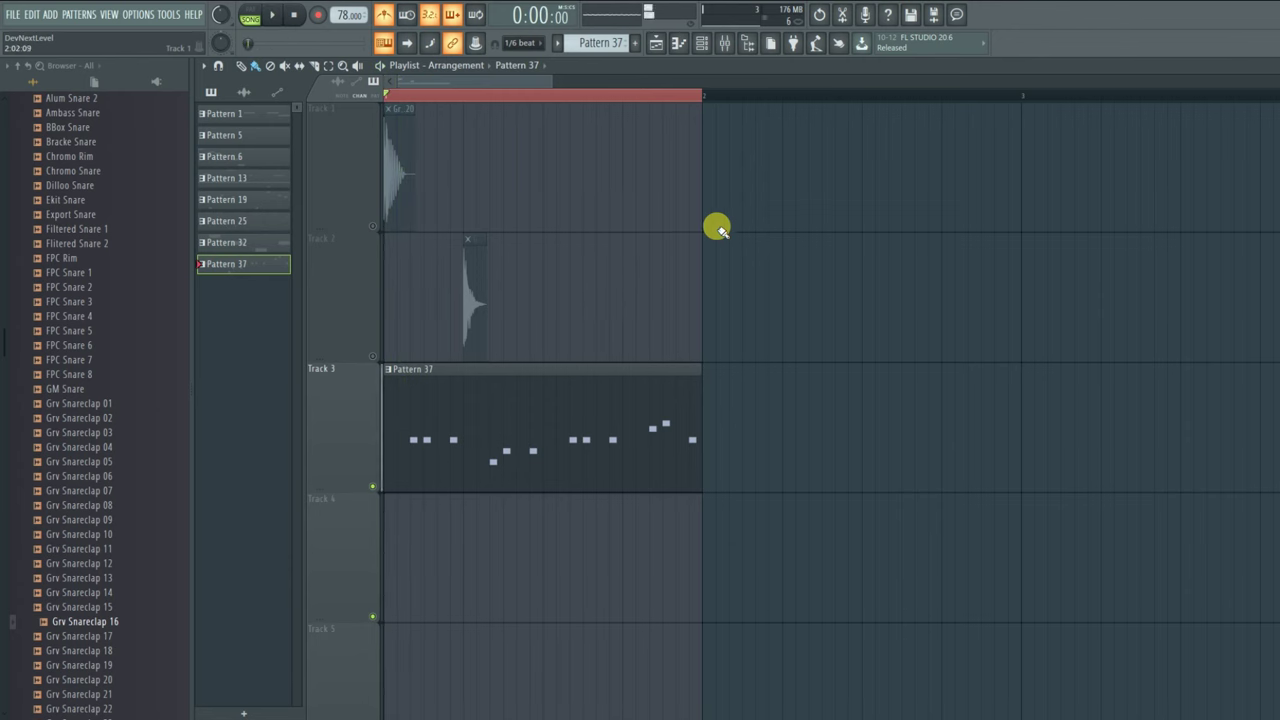
# - Unmute Track 1 and Track 2 and add a second Grv Kick 20 on beat 3 and a second Grv Snareclap 01 on beat 4
pyautogui.click(372, 225)
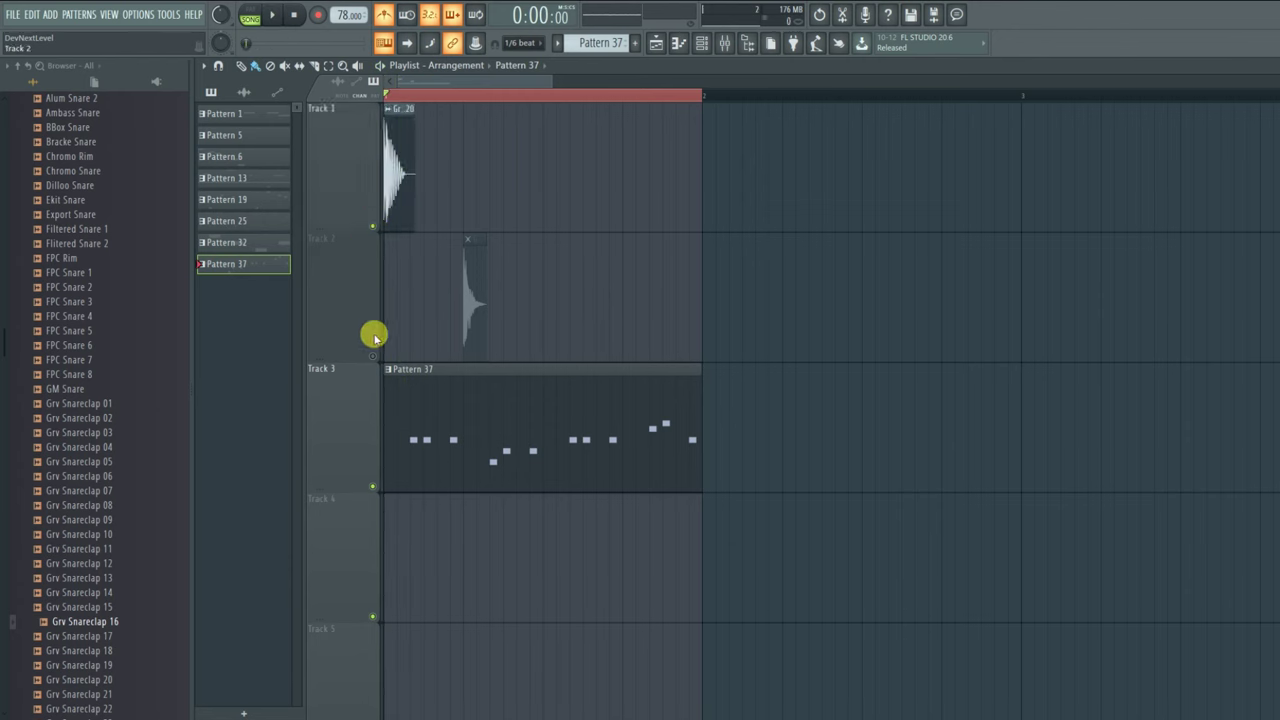
pyautogui.click(375, 357)
pyautogui.click(406, 218)
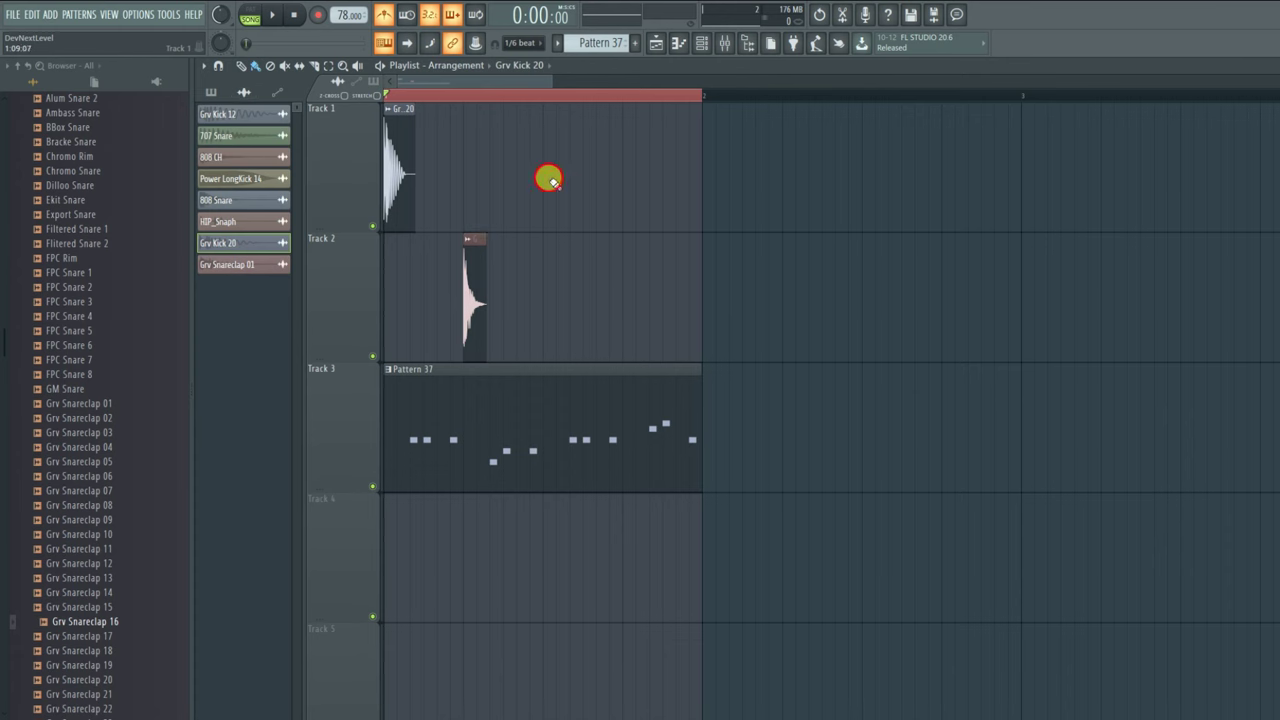
pyautogui.click(549, 179)
pyautogui.click(488, 280)
pyautogui.click(626, 266)
pyautogui.press('space')
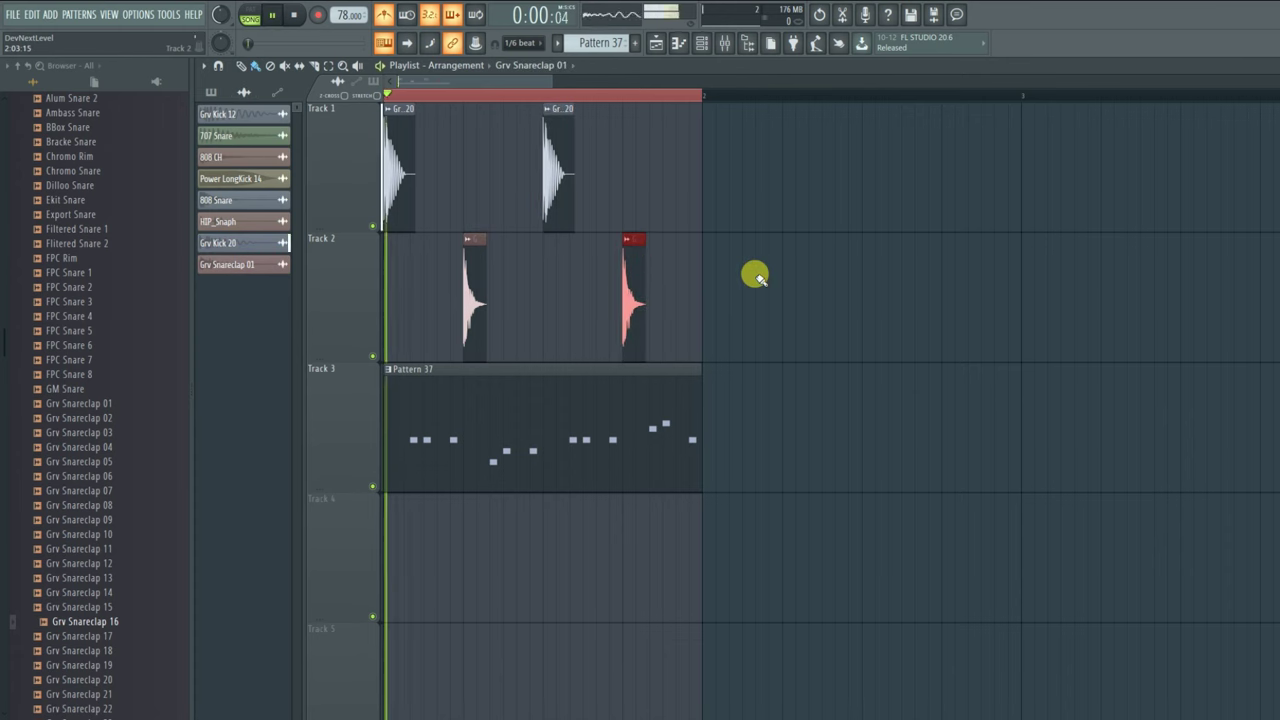
pyautogui.press('space')
# - Add the 808 CH hat sample at the very start of Track 4, keeping the snap at 1/6 beat
pyautogui.scroll(6, 60, 410)
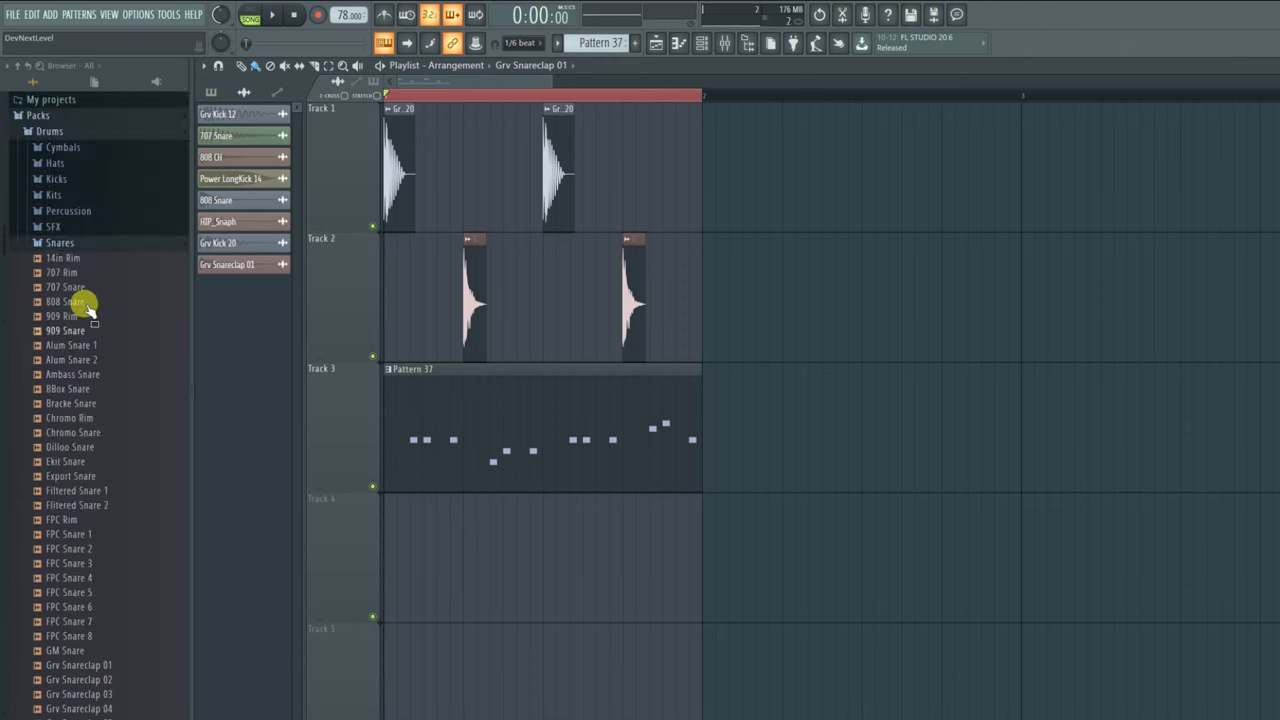
pyautogui.click(62, 164)
pyautogui.moveTo(76, 376); pyautogui.dragTo(405, 535)
pyautogui.click(515, 45)
pyautogui.click(519, 167)
pyautogui.scroll(3, 387, 96)
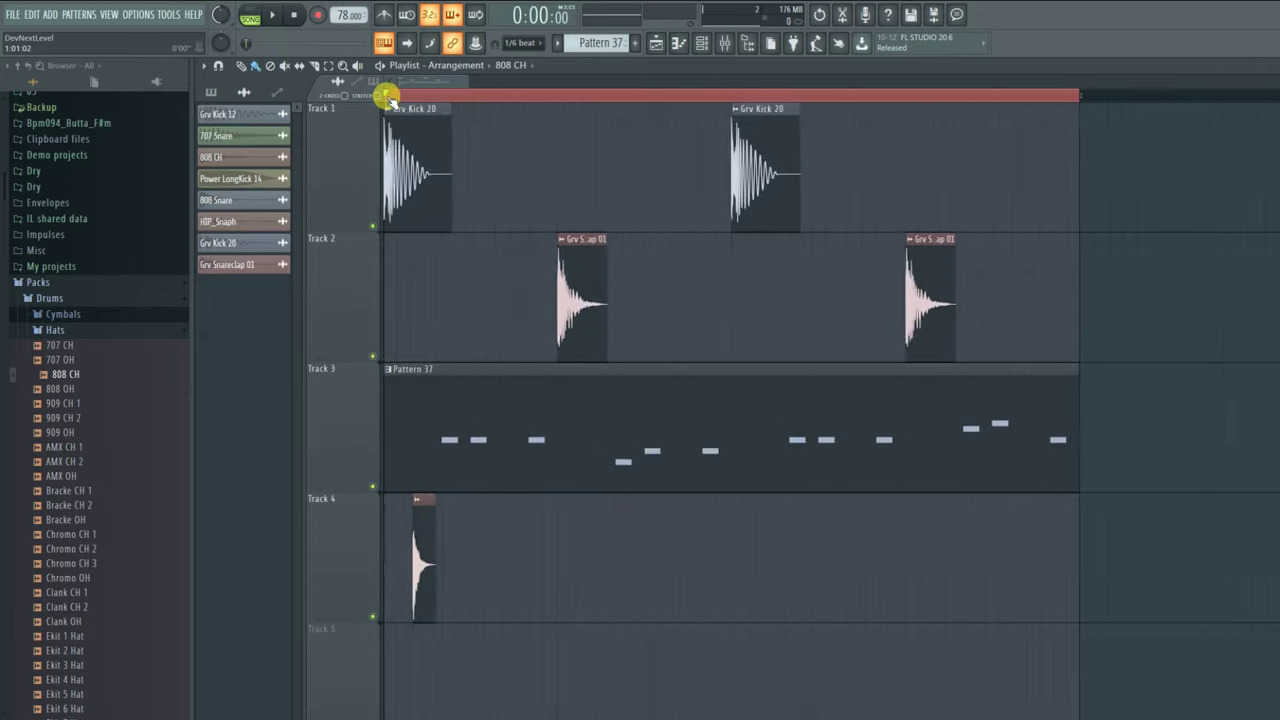
pyautogui.moveTo(452, 543); pyautogui.dragTo(400, 560)
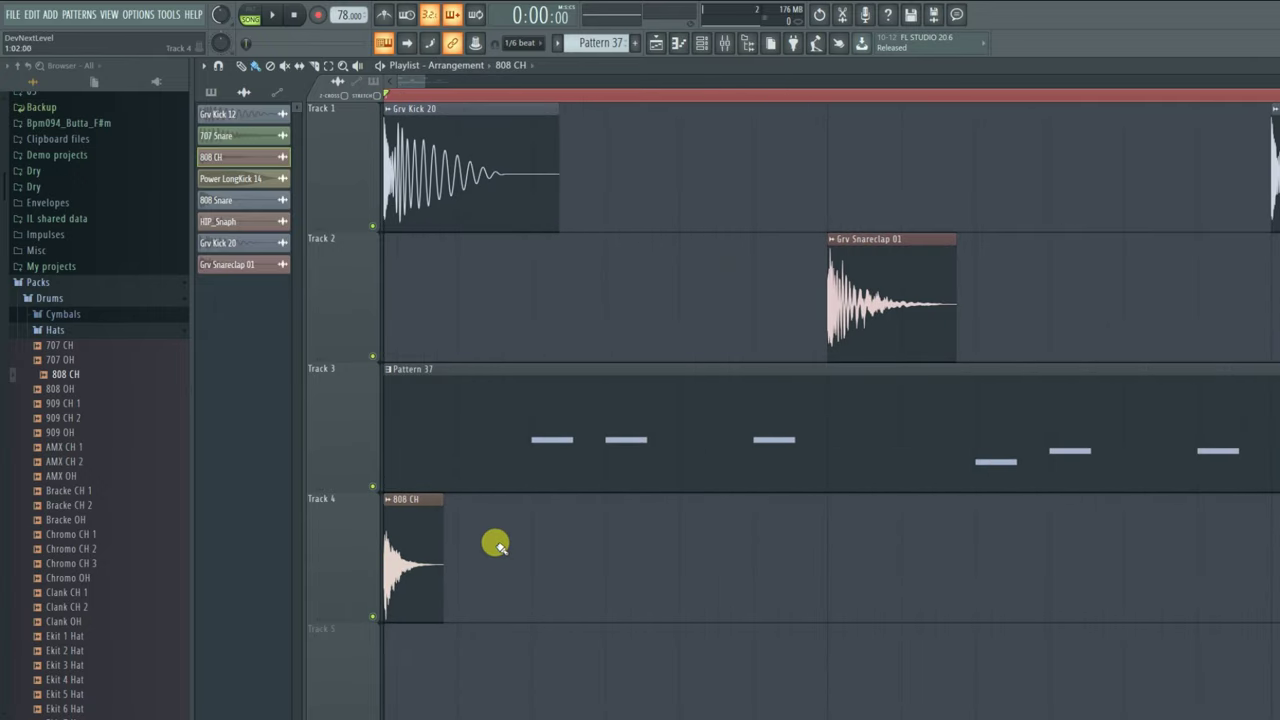
# - Fill bar 1 of Track 4 with 808 CH clips in a shuffled triplet rhythm and listen to the loop
pyautogui.click(548, 537)
pyautogui.click(610, 530)
pyautogui.click(752, 541)
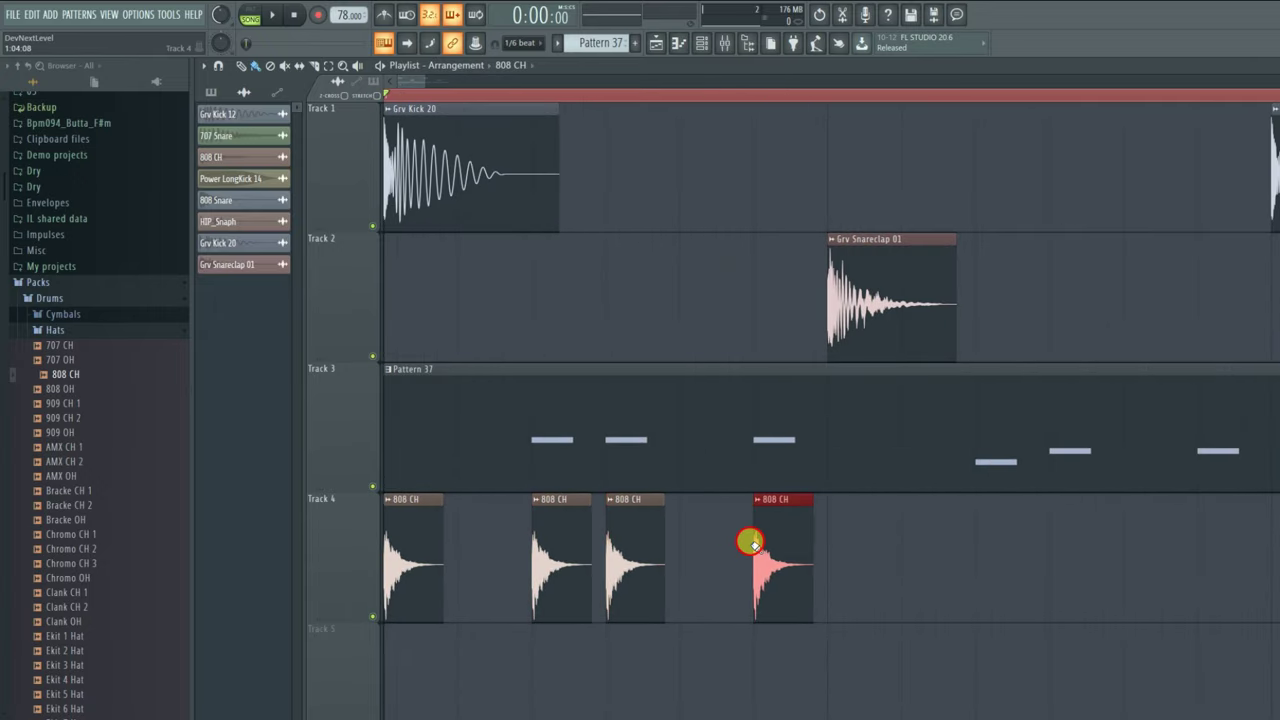
pyautogui.scroll(-4, 580, 95)
pyautogui.moveTo(647, 560); pyautogui.dragTo(1043, 528)
pyautogui.press('space')
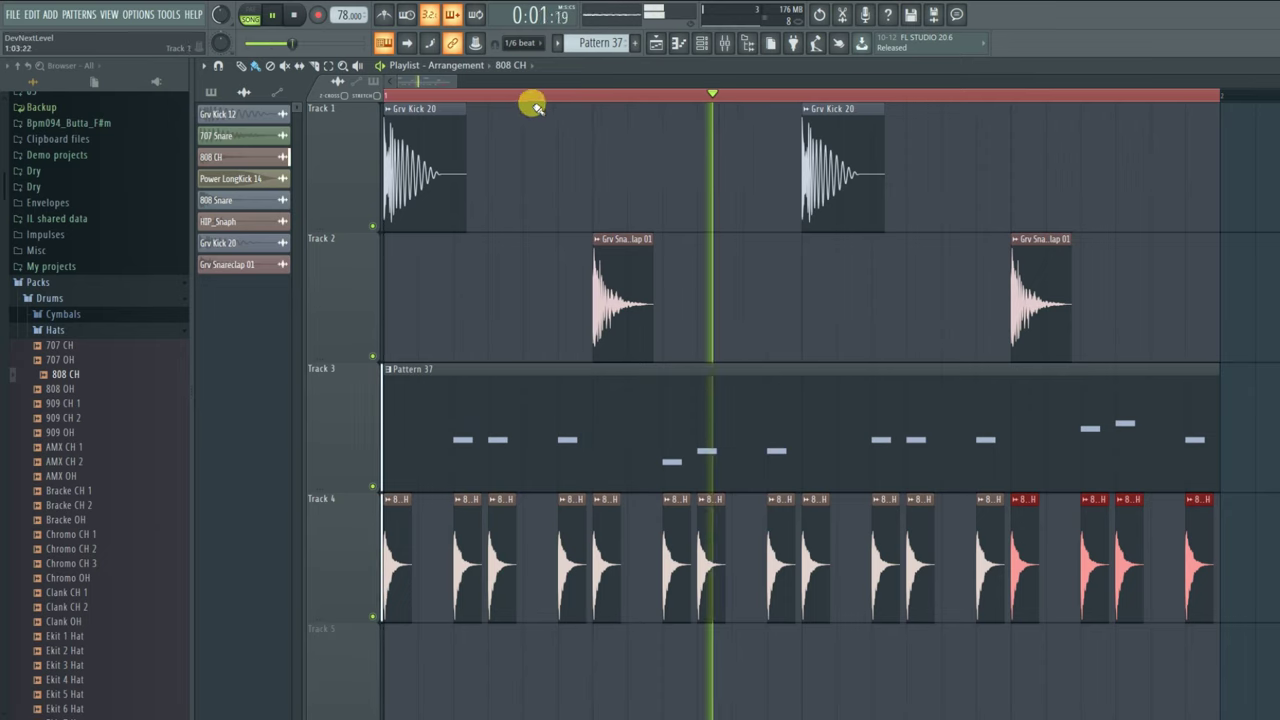
pyautogui.scroll(-4, 510, 96)
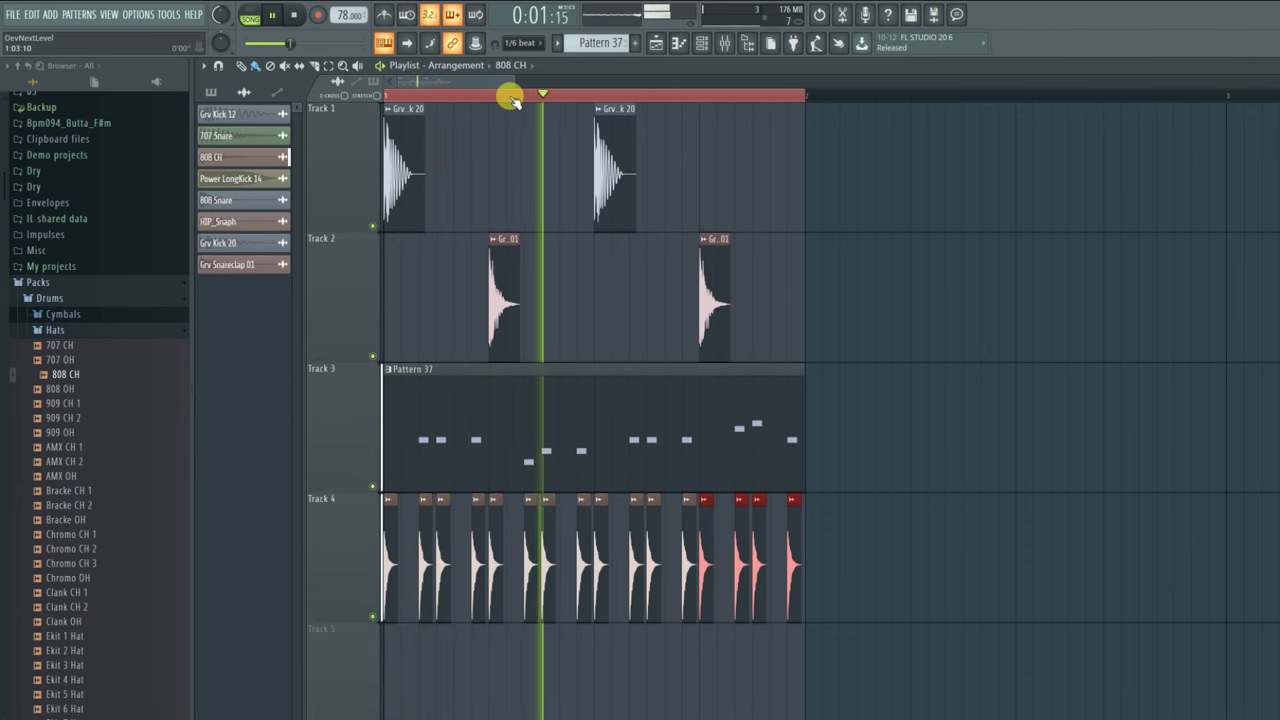
pyautogui.press('space')
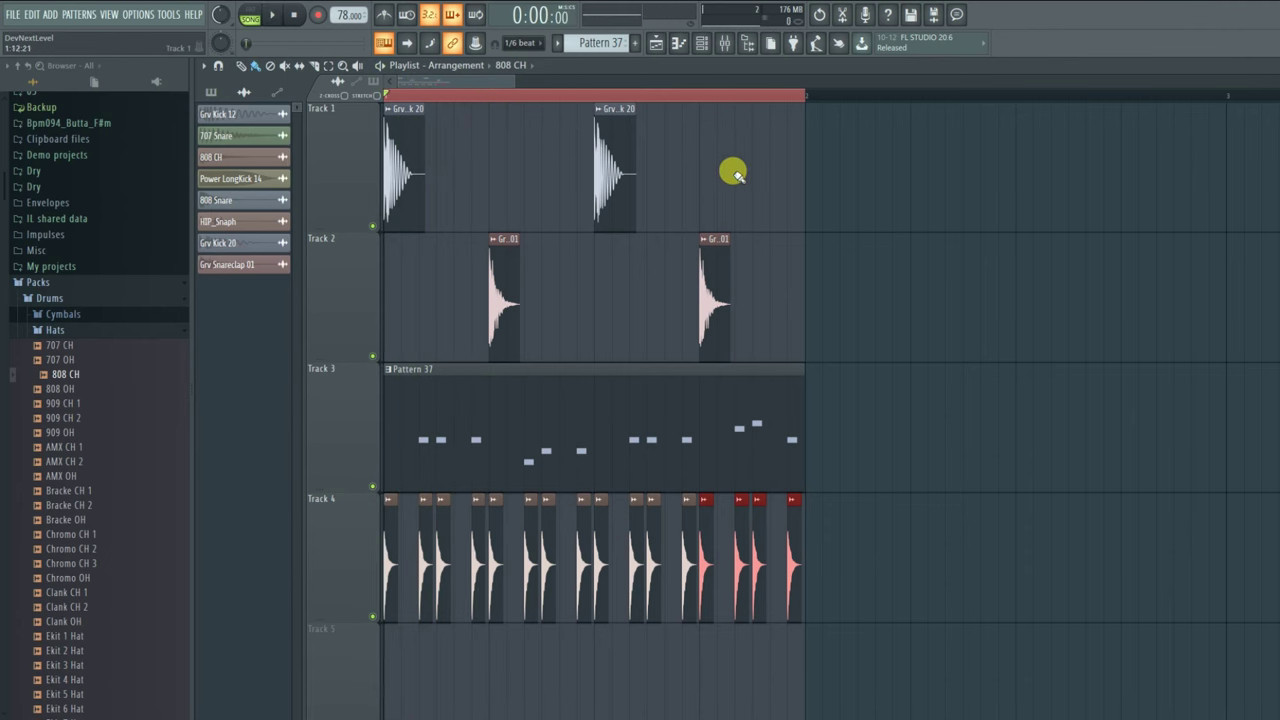
pyautogui.keyDown('ctrl'); pyautogui.click(830, 249); pyautogui.keyUp('ctrl')
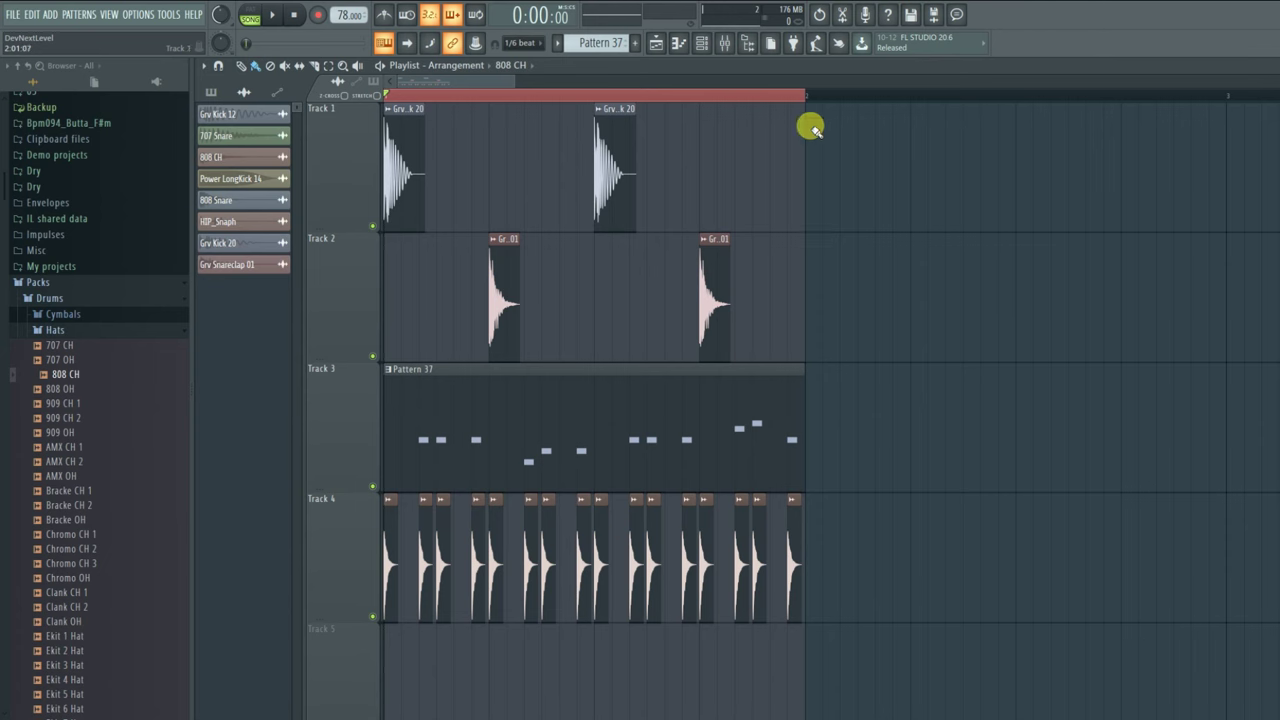
# - Change the project's time signature to 3/8 in the project settings
pyautogui.click(137, 13)
pyautogui.click(184, 73)
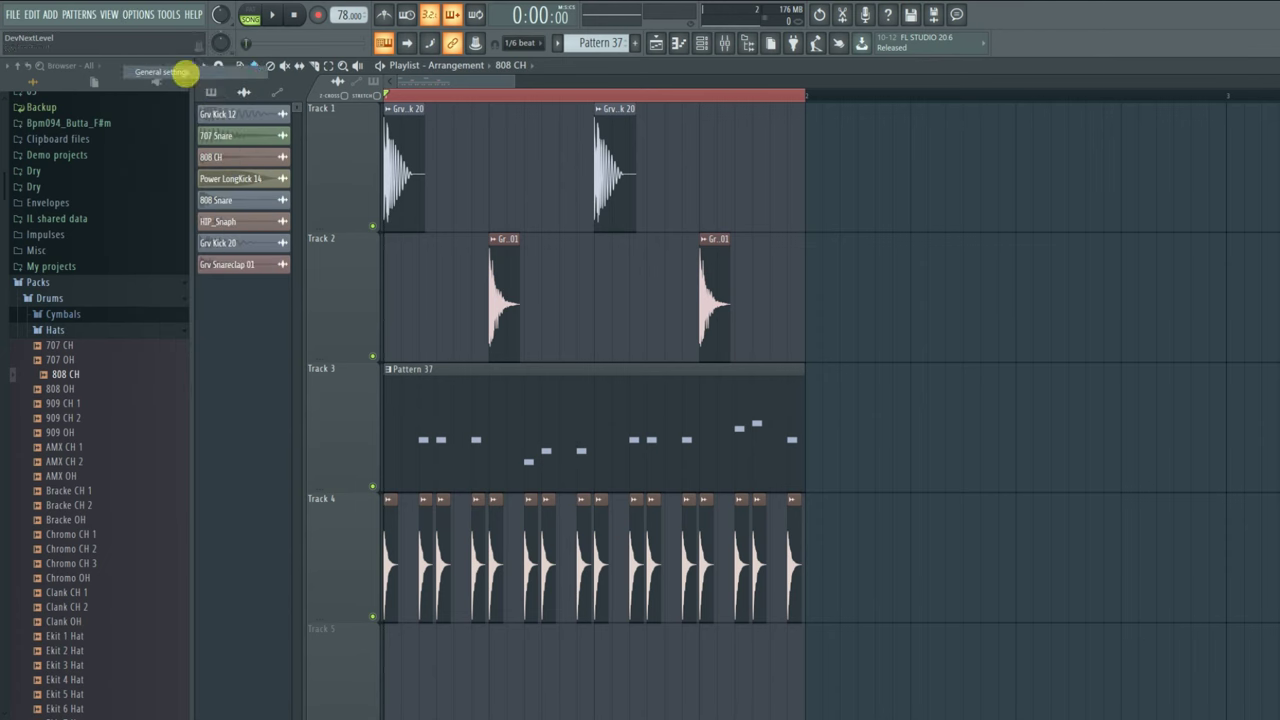
pyautogui.click(683, 141)
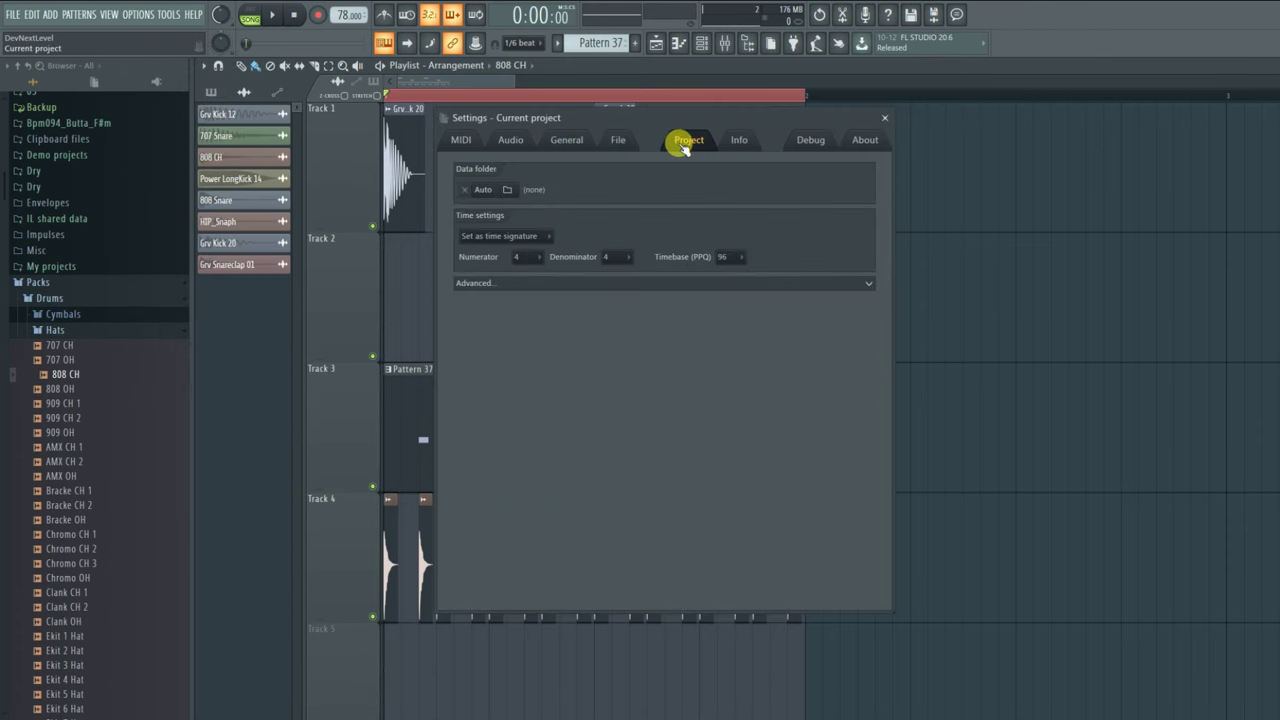
pyautogui.click(528, 256)
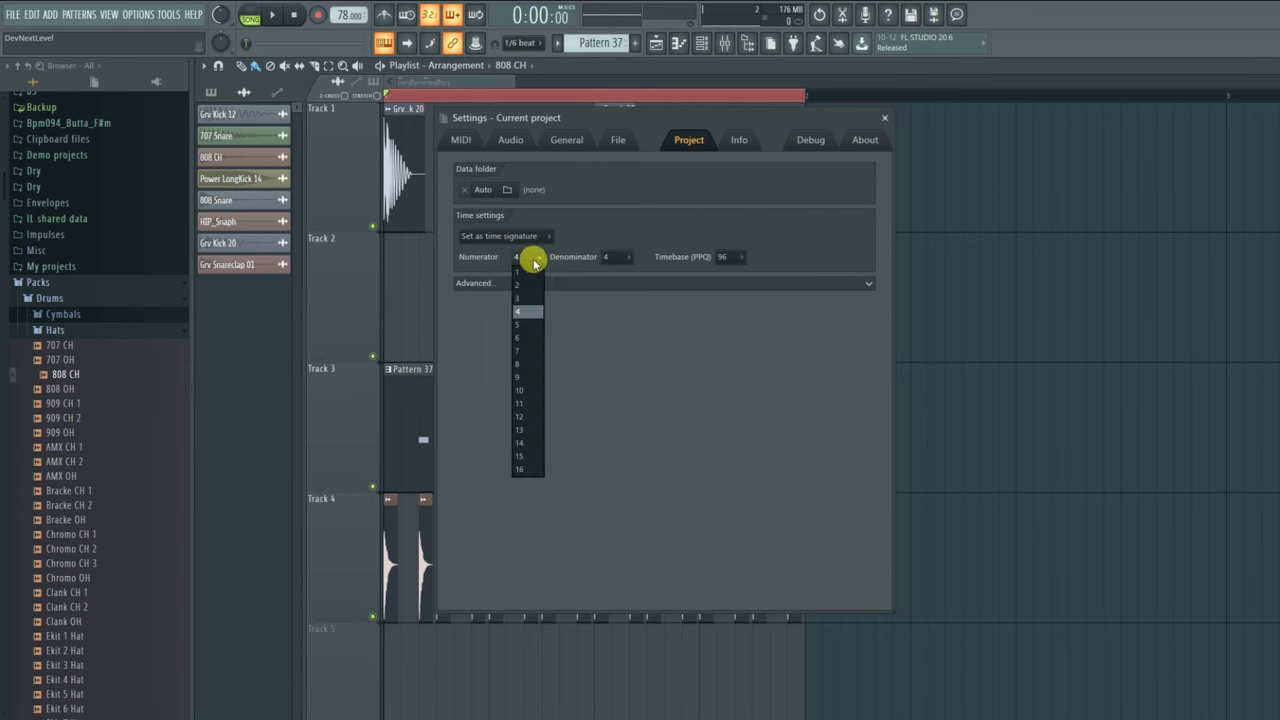
pyautogui.click(523, 285)
pyautogui.click(617, 258)
pyautogui.click(607, 298)
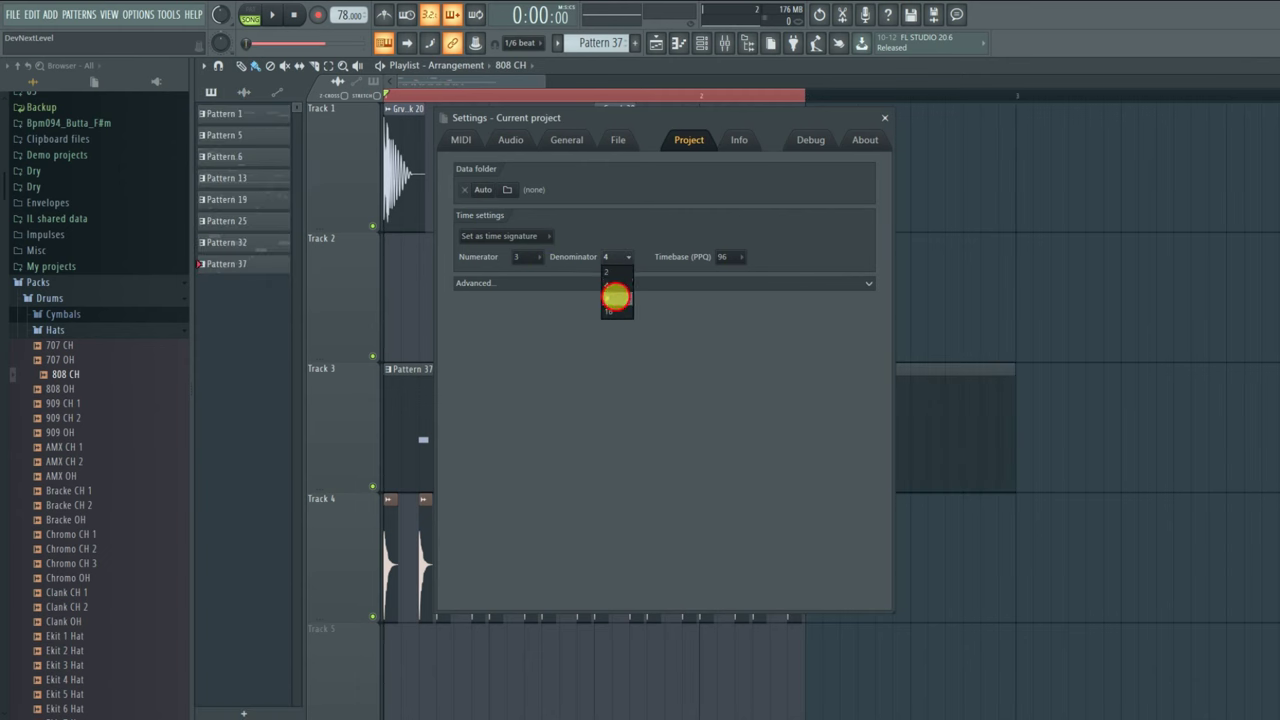
# - Return the project's time signature to 4/4 and close the settings
pyautogui.click(538, 258)
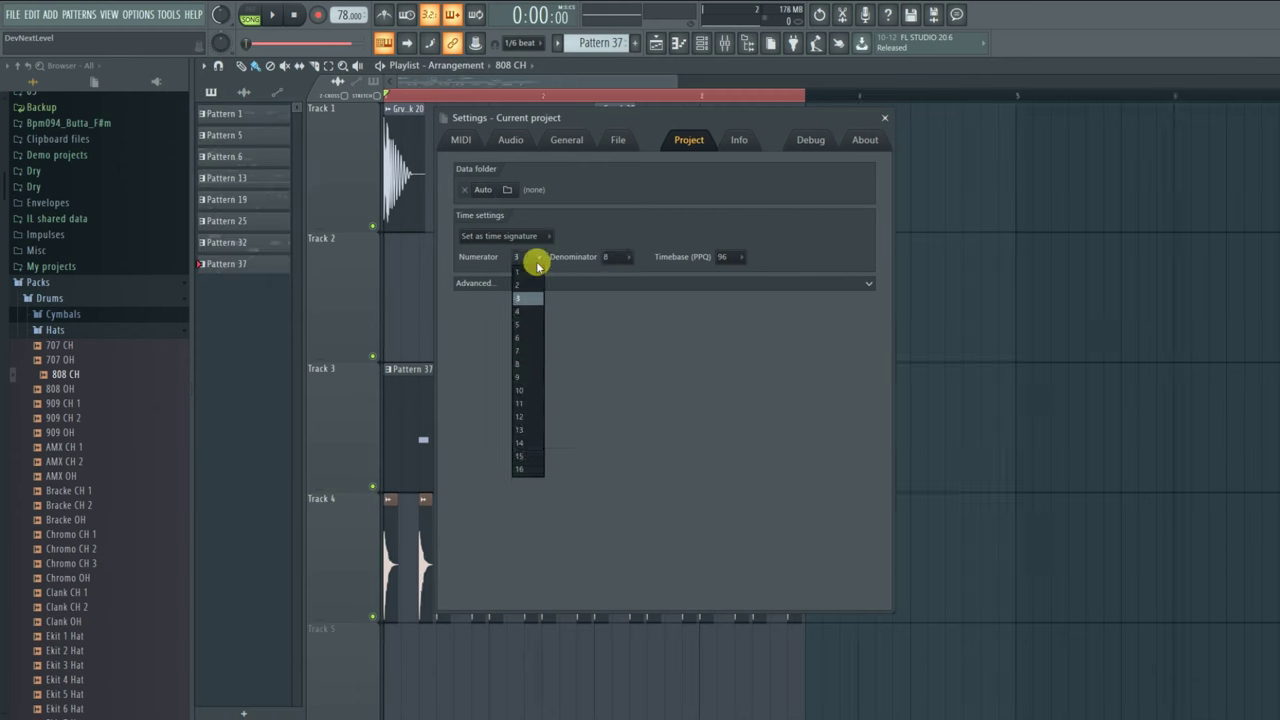
pyautogui.click(530, 298)
pyautogui.click(614, 258)
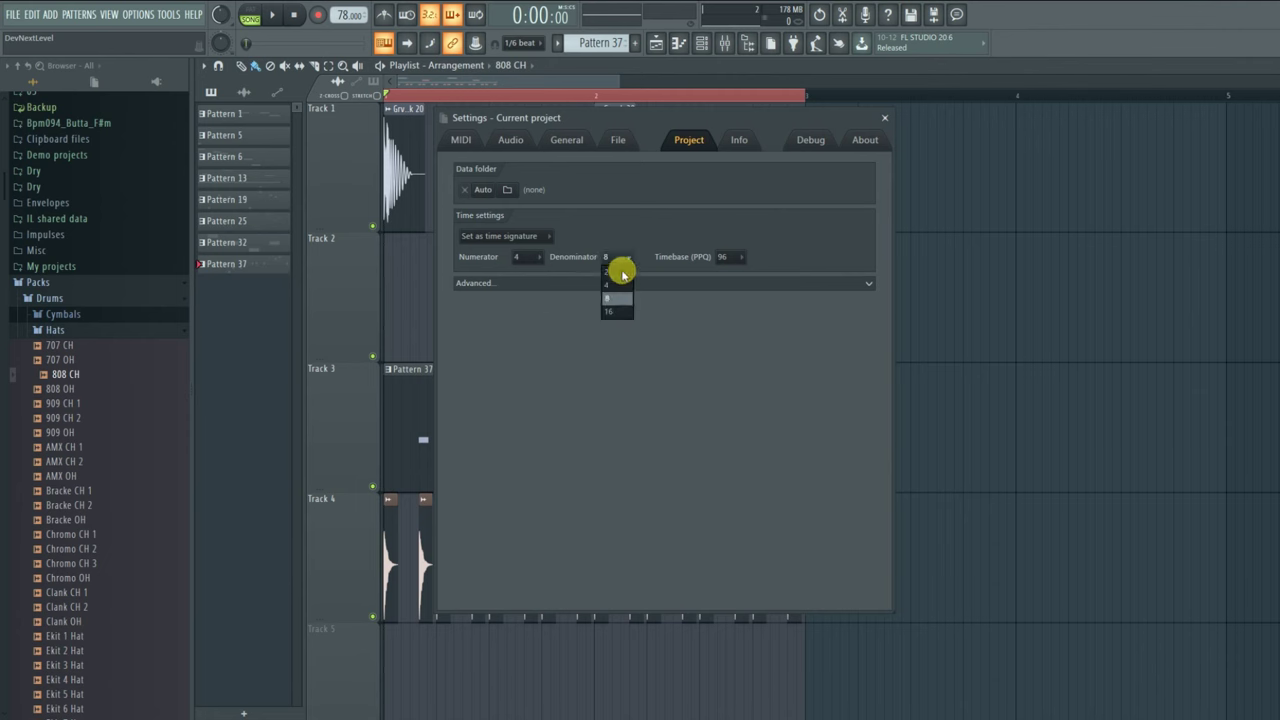
pyautogui.click(614, 298)
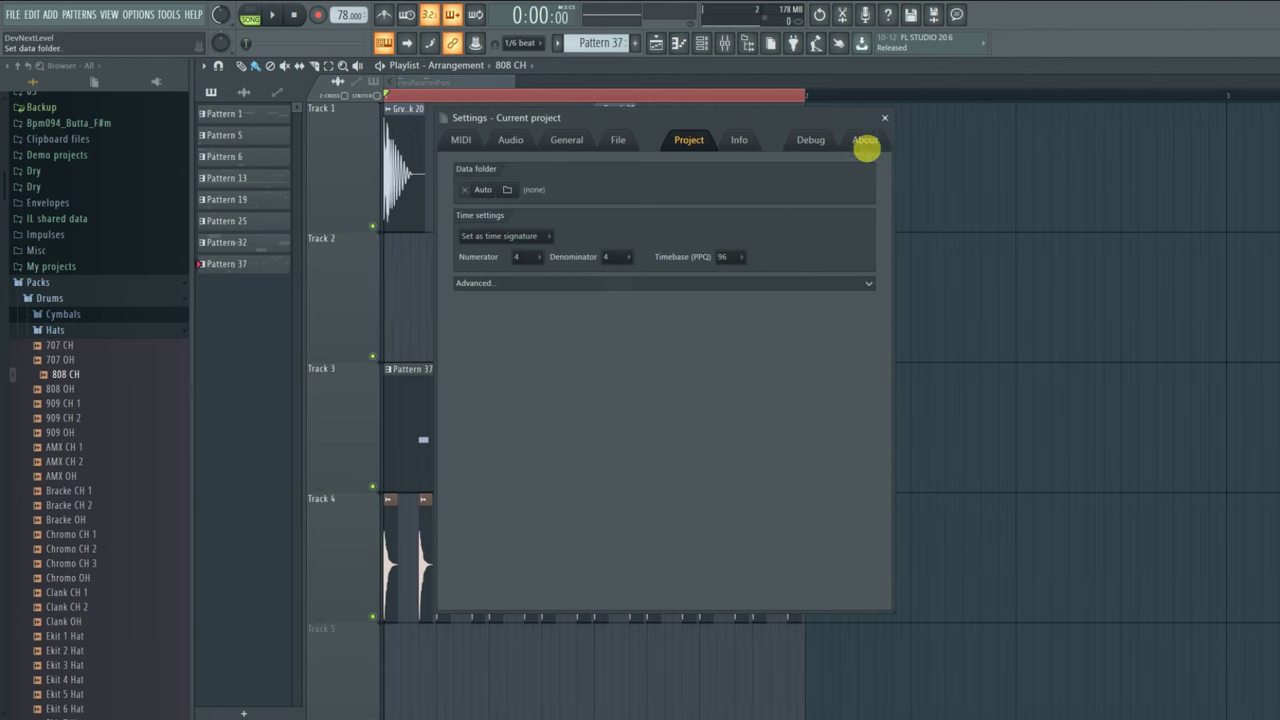
pyautogui.click(884, 118)
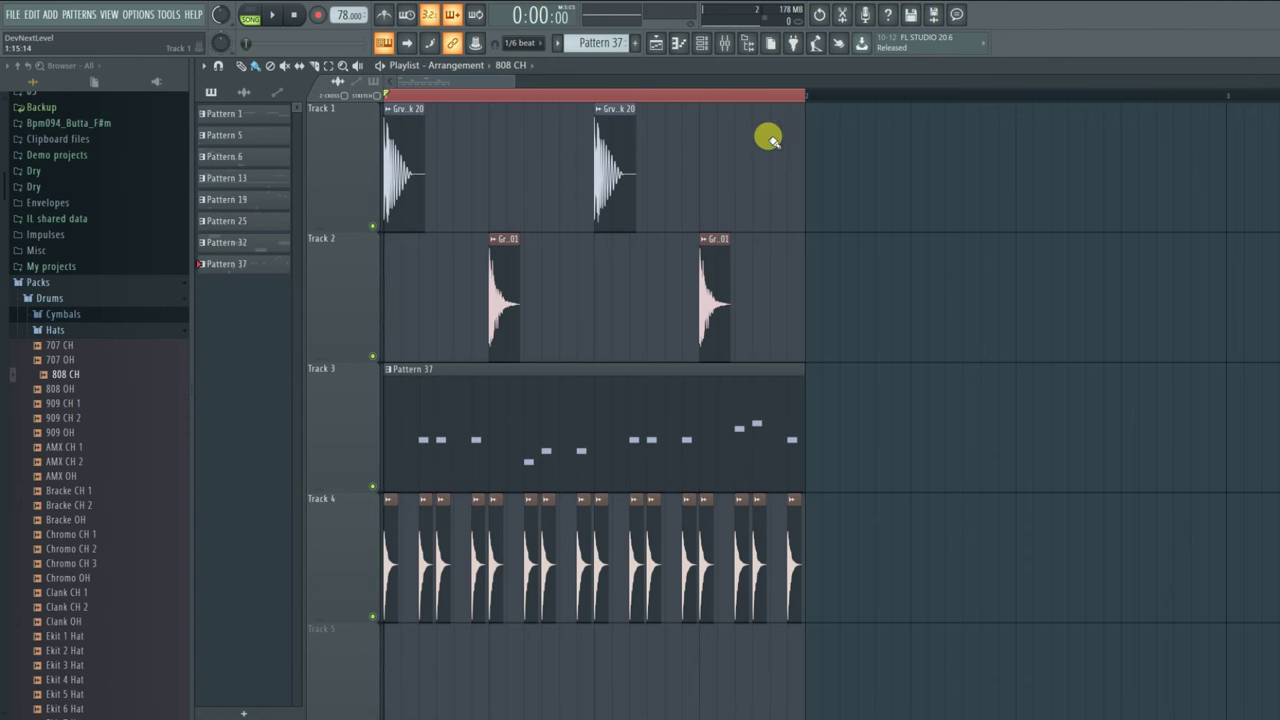
pyautogui.moveTo(814, 142)
pyautogui.mouseDown()
pyautogui.moveTo(923, 171)
pyautogui.moveTo(1180, 166)
pyautogui.mouseUp()
pyautogui.rightClick(1124, 165)
pyautogui.rightClick(1070, 165)
pyautogui.rightClick(920, 165)
pyautogui.rightClick(830, 166)
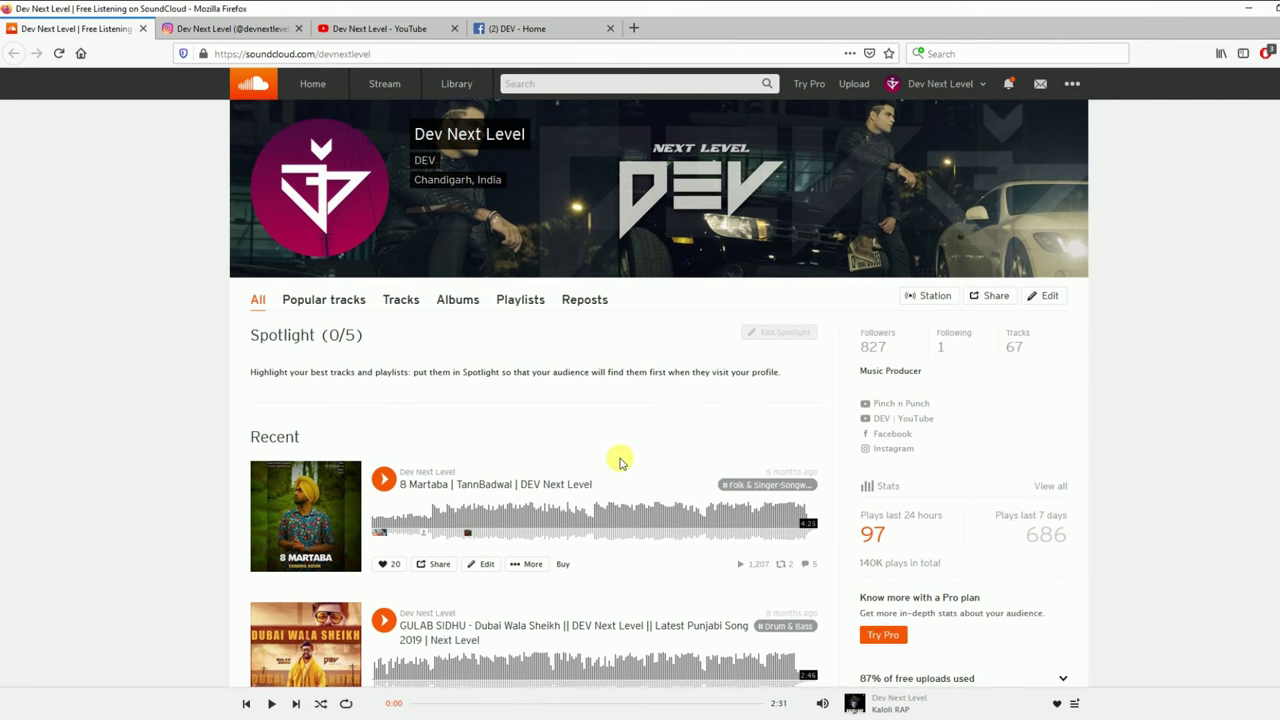
# - Switch to Firefox and look through the tracks on the Dev Next Level SoundCloud profile
pyautogui.scroll(-12, 620, 462)
pyautogui.scroll(-15, 628, 421)
pyautogui.scroll(5, 628, 425)
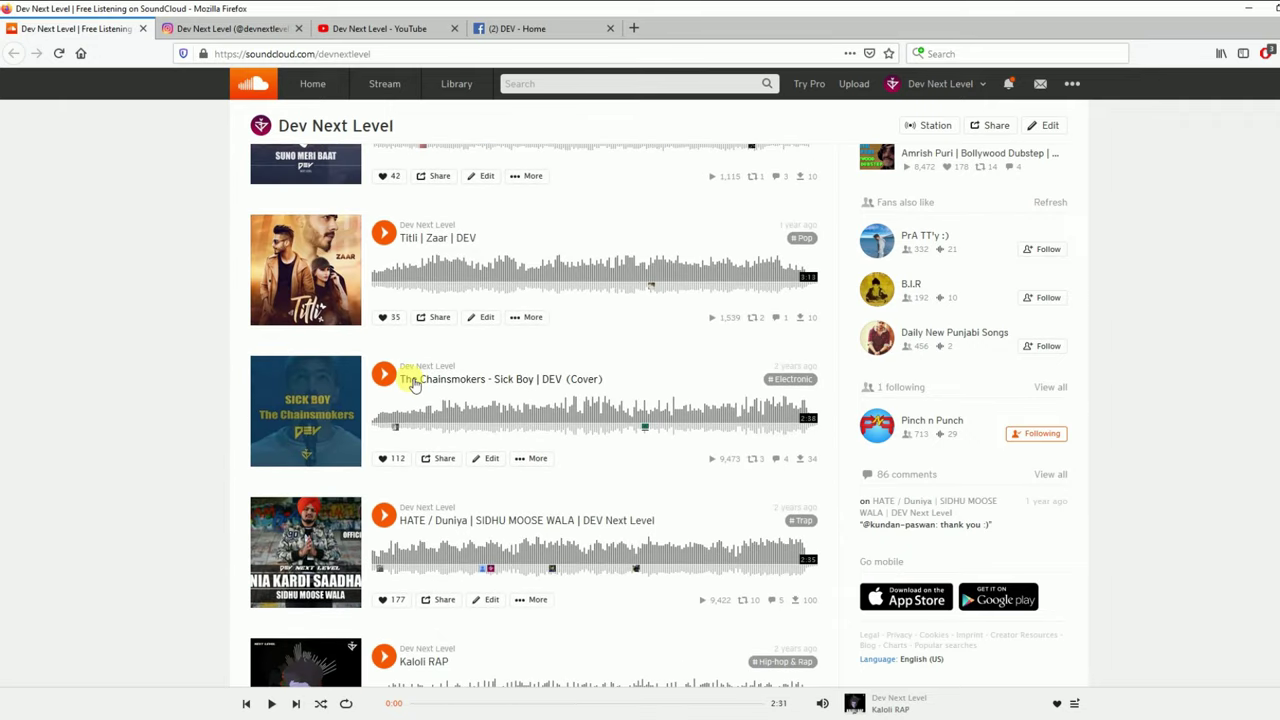
pyautogui.scroll(3, 425, 295)
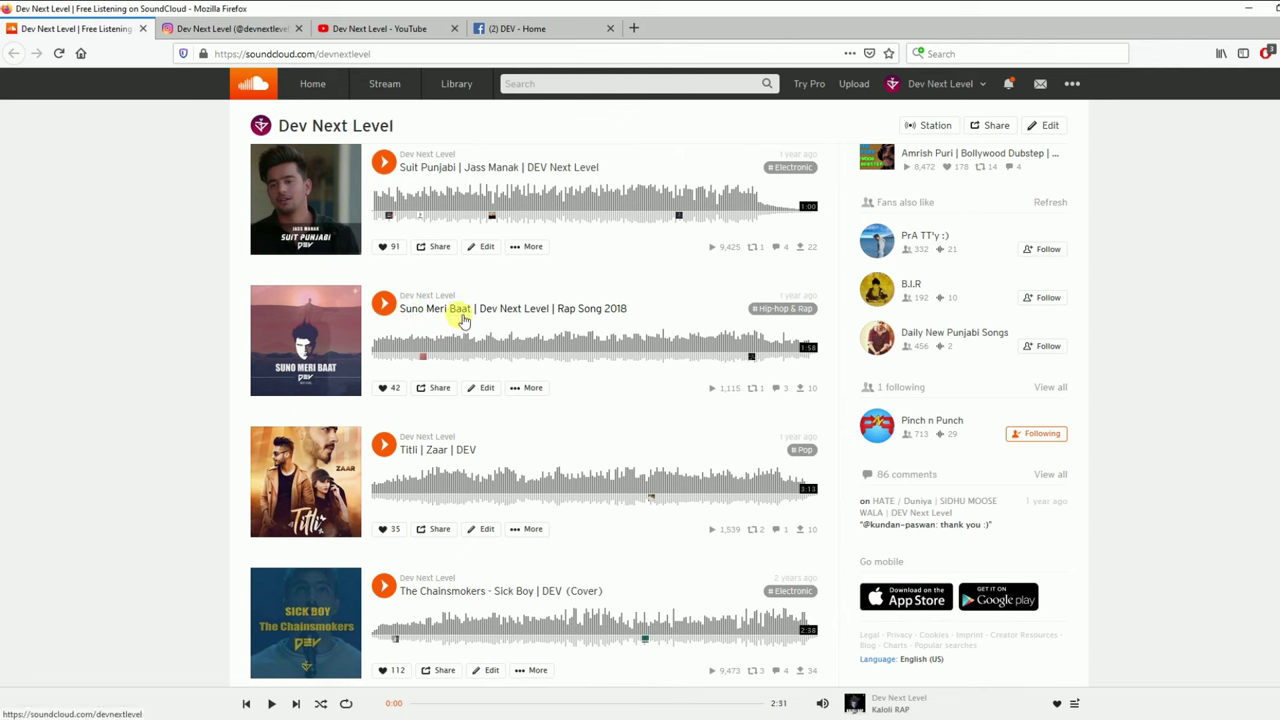
pyautogui.scroll(-4, 505, 395)
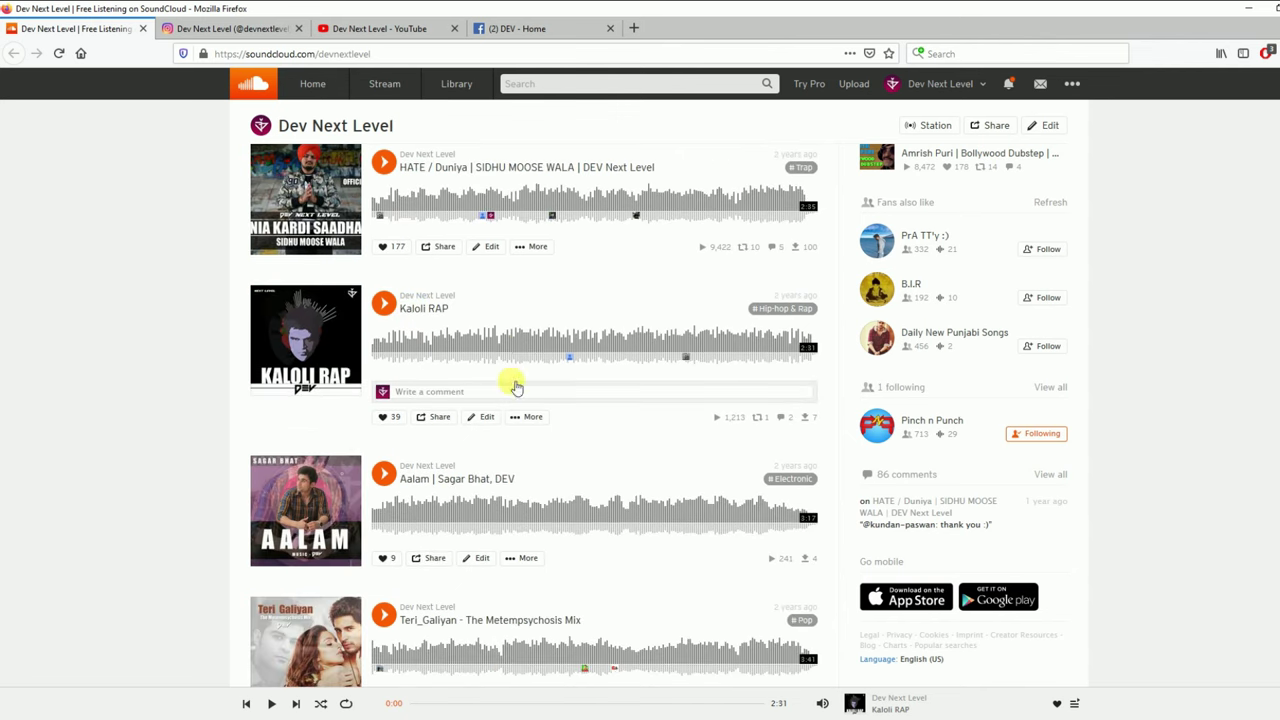
pyautogui.scroll(1, 490, 230)
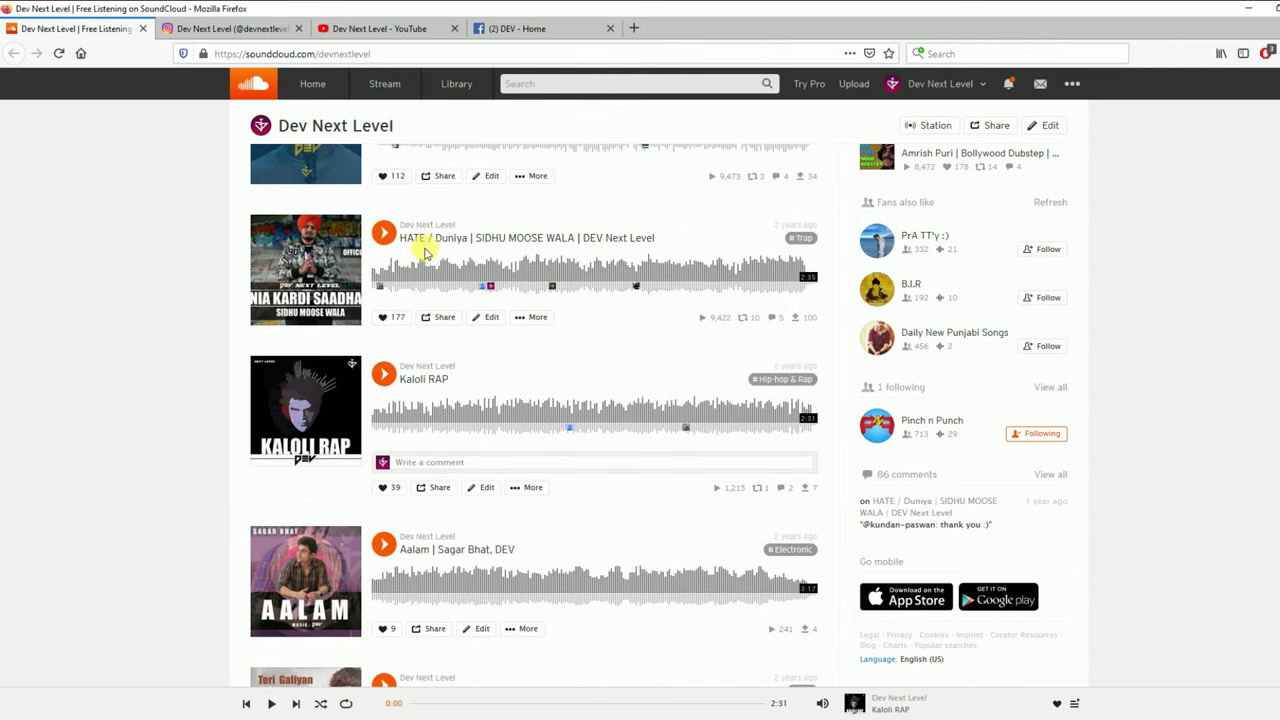
pyautogui.scroll(-7, 512, 330)
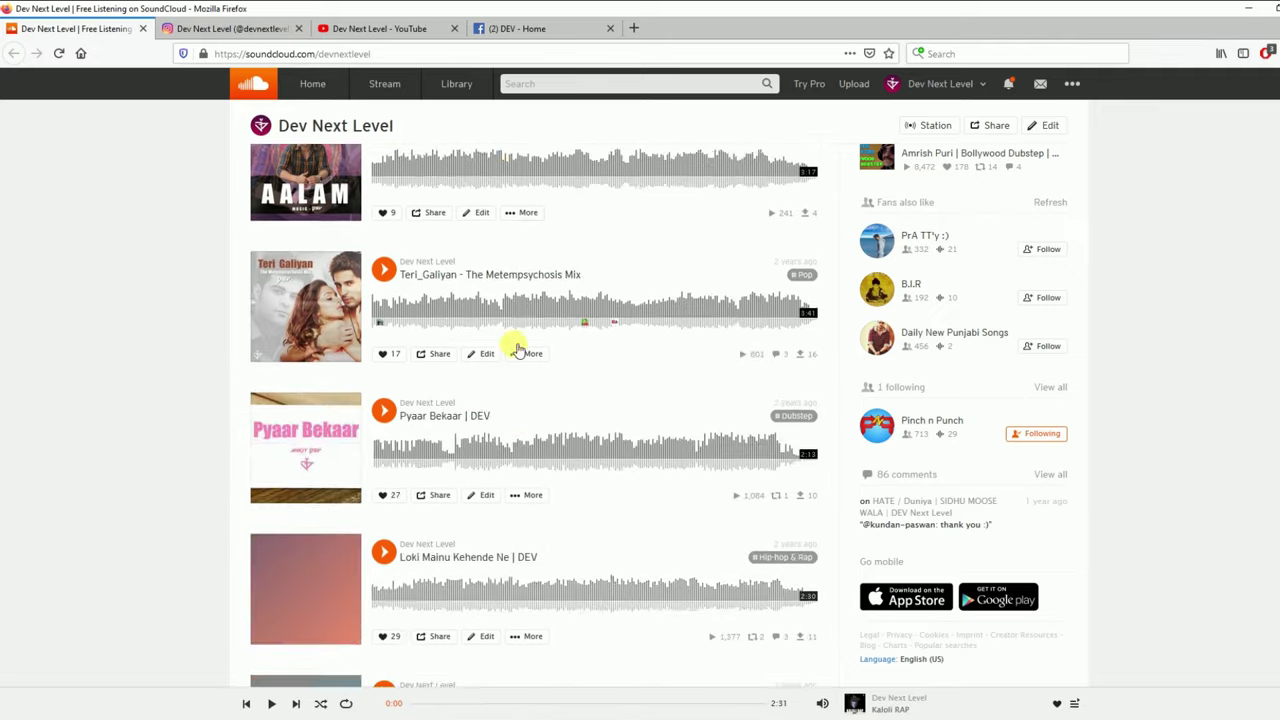
# - View the Dev Next Level pages on Instagram, YouTube and Facebook
pyautogui.click(255, 33)
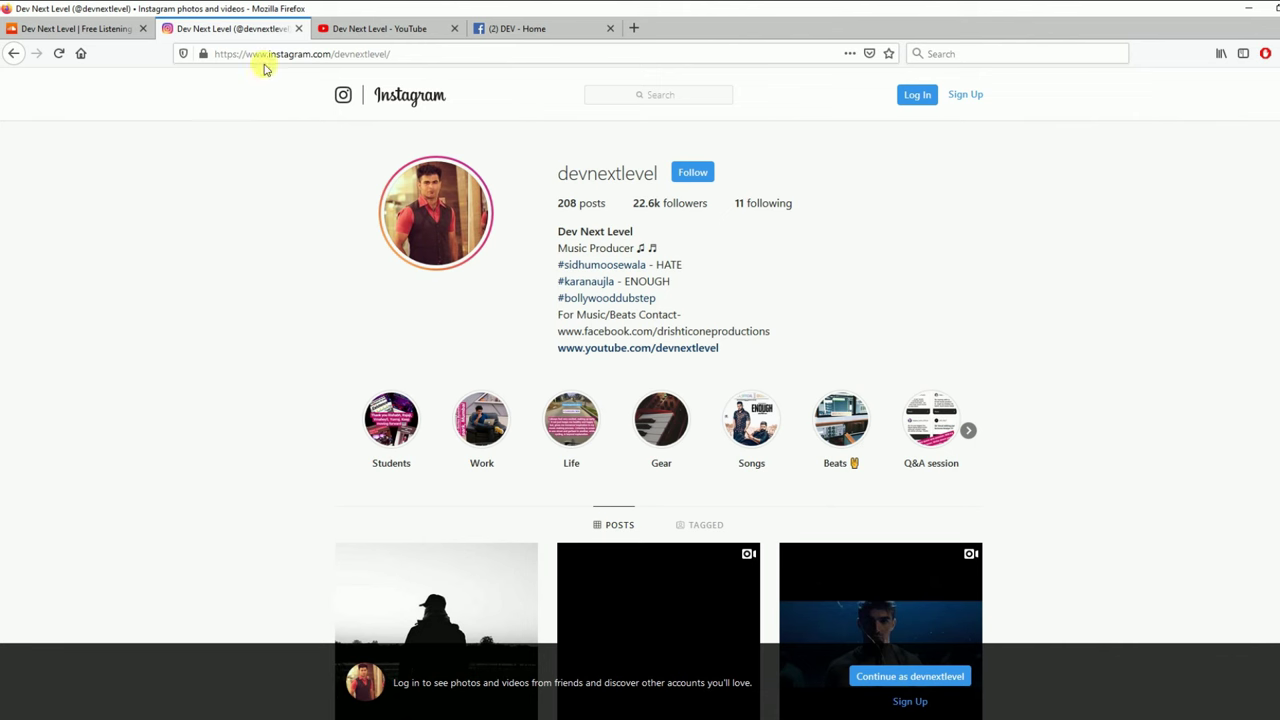
pyautogui.click(367, 35)
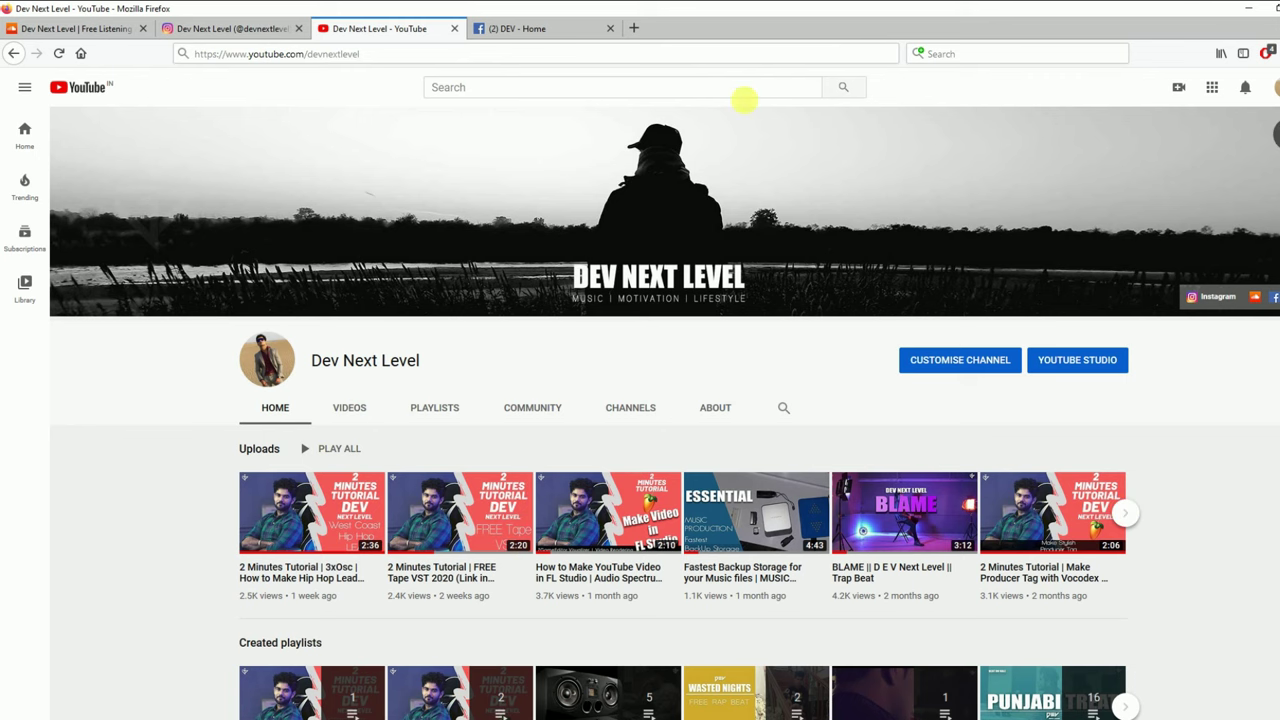
pyautogui.click(551, 29)
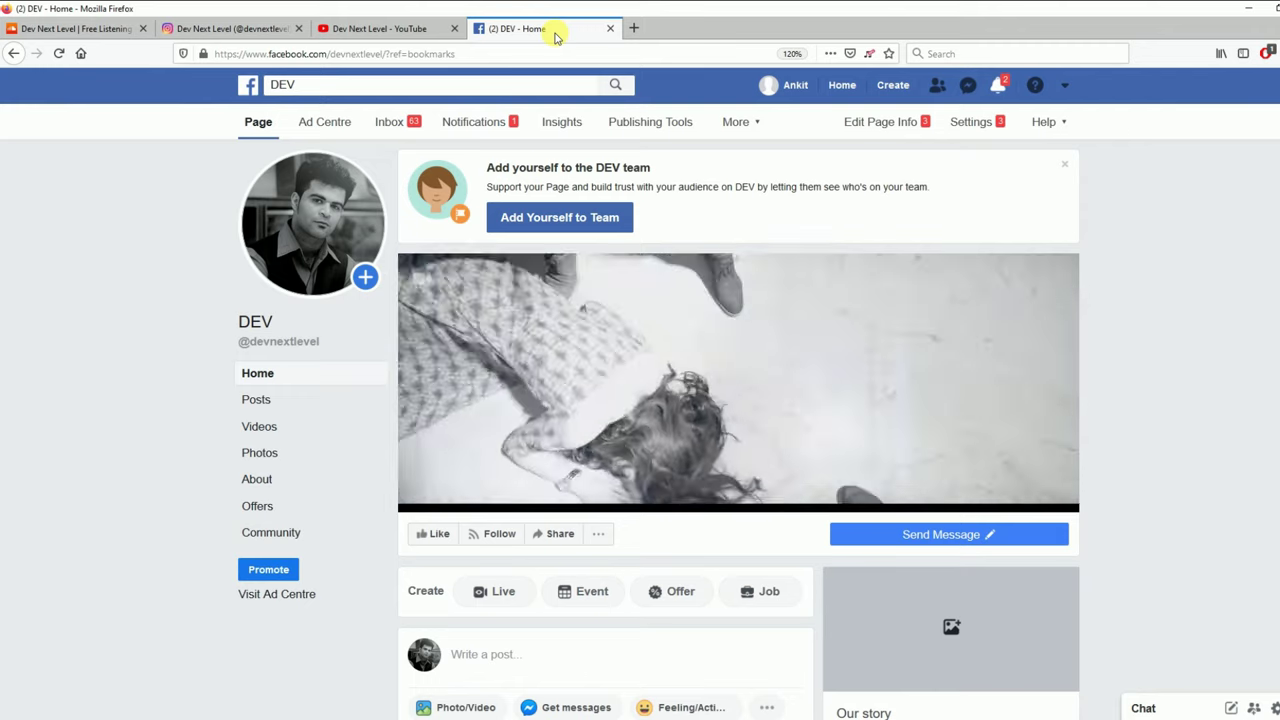